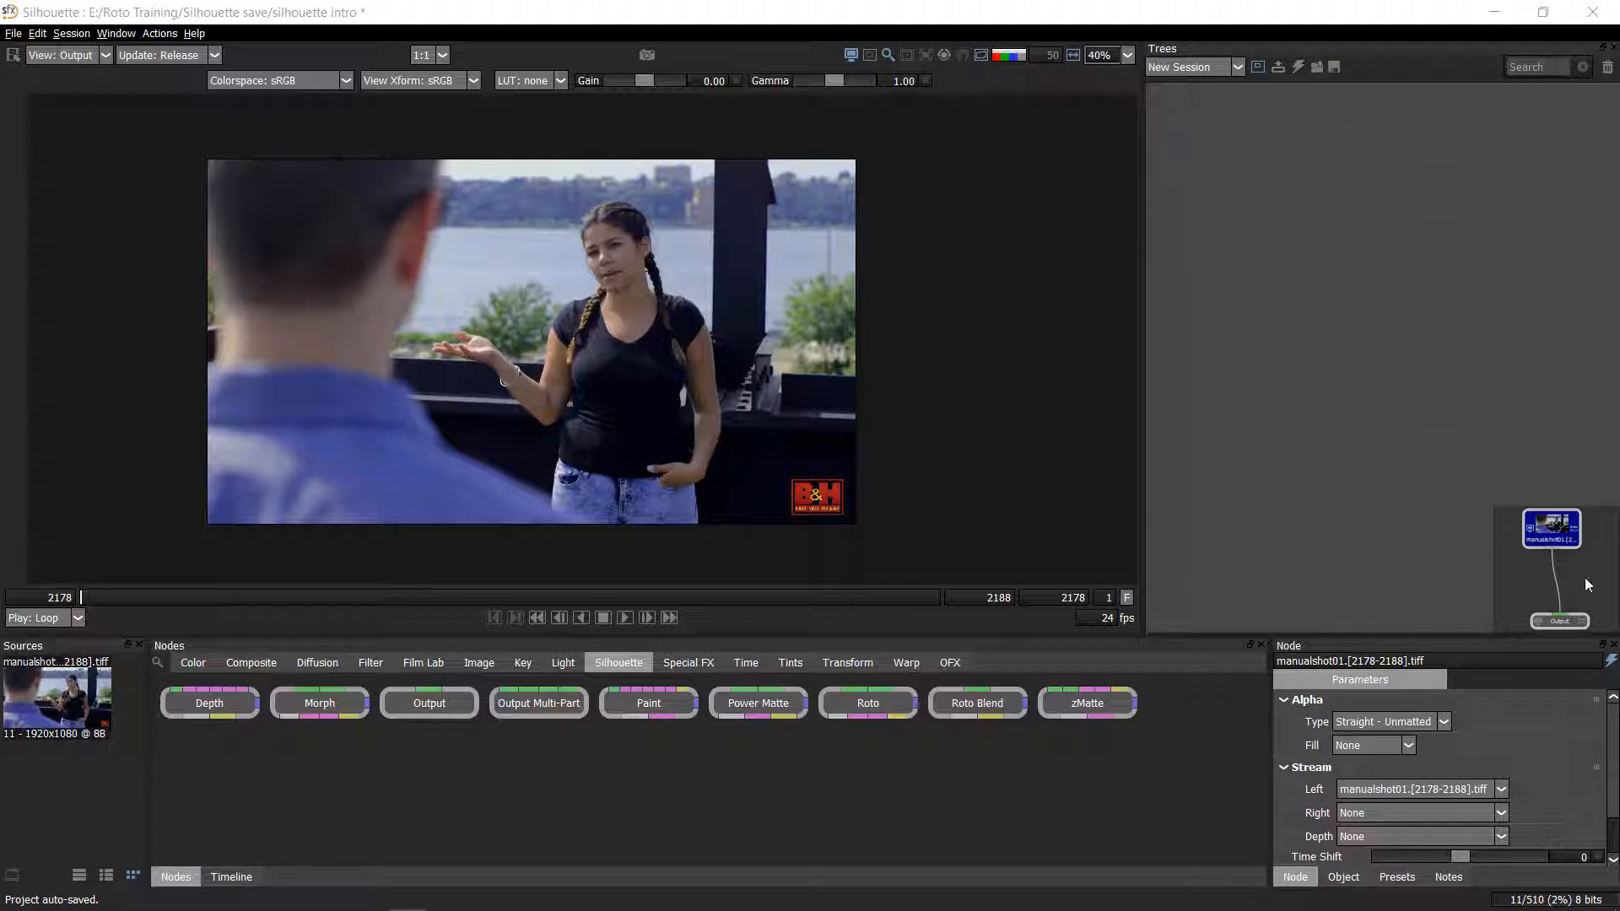
# - Add a Roto node to the tree and insert it into the connection between the manualshot01 source node and the Output node
pyautogui.click(1551, 533)
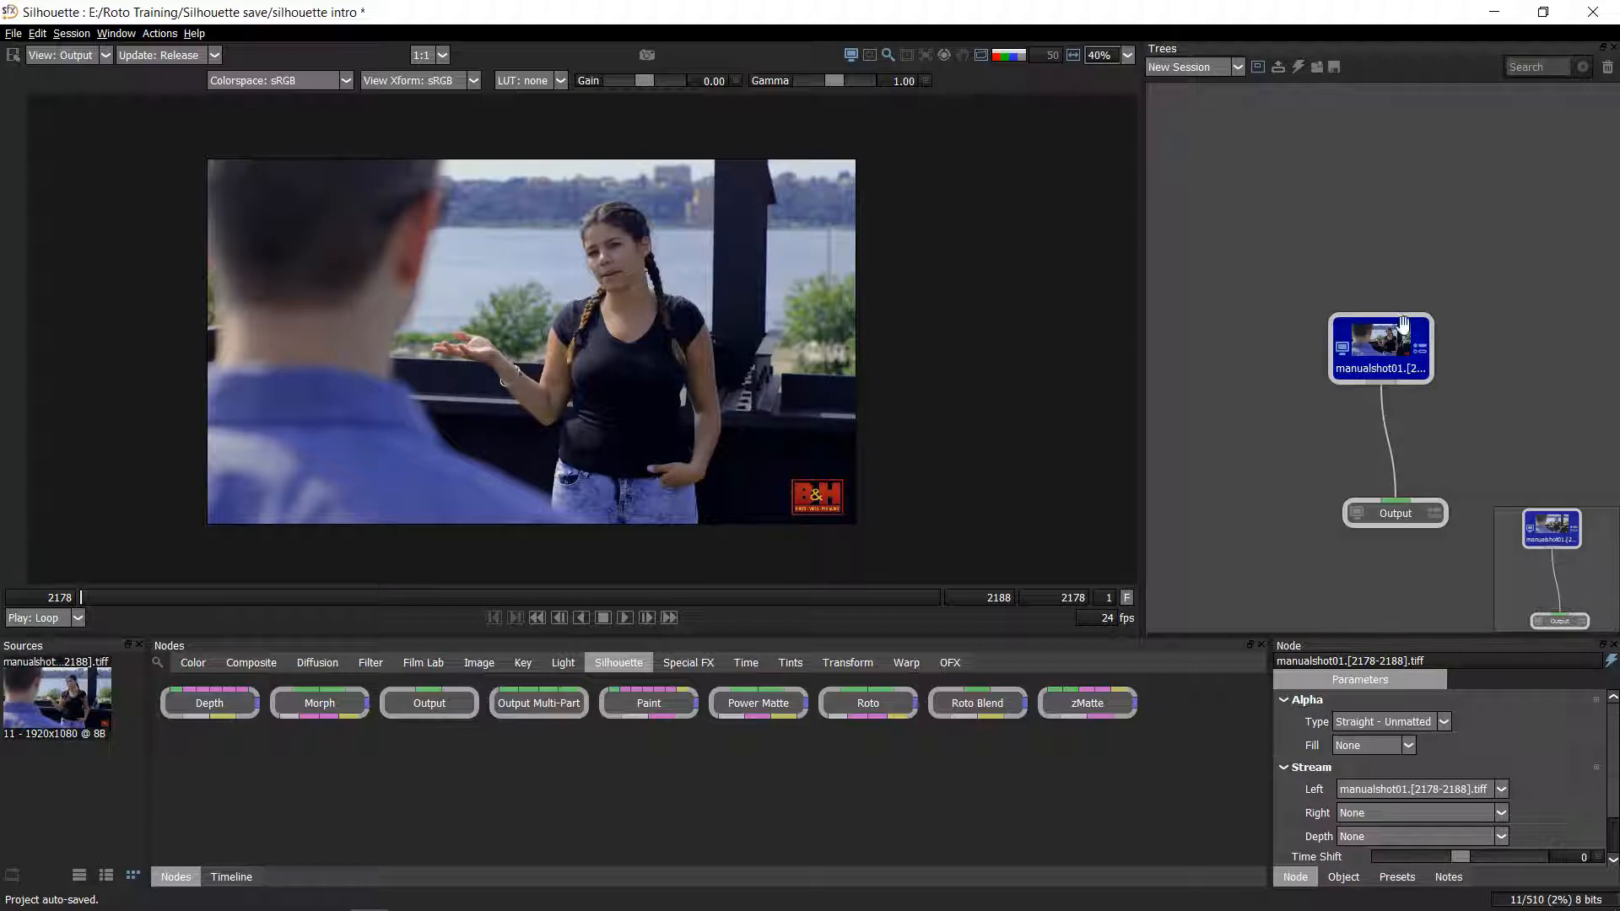
pyautogui.scroll(-1, 1384, 275)
pyautogui.click(1350, 285)
pyautogui.moveTo(1269, 333); pyautogui.dragTo(1245, 230)
pyautogui.scroll(1, 1316, 274)
pyautogui.moveTo(1327, 260); pyautogui.dragTo(1317, 293)
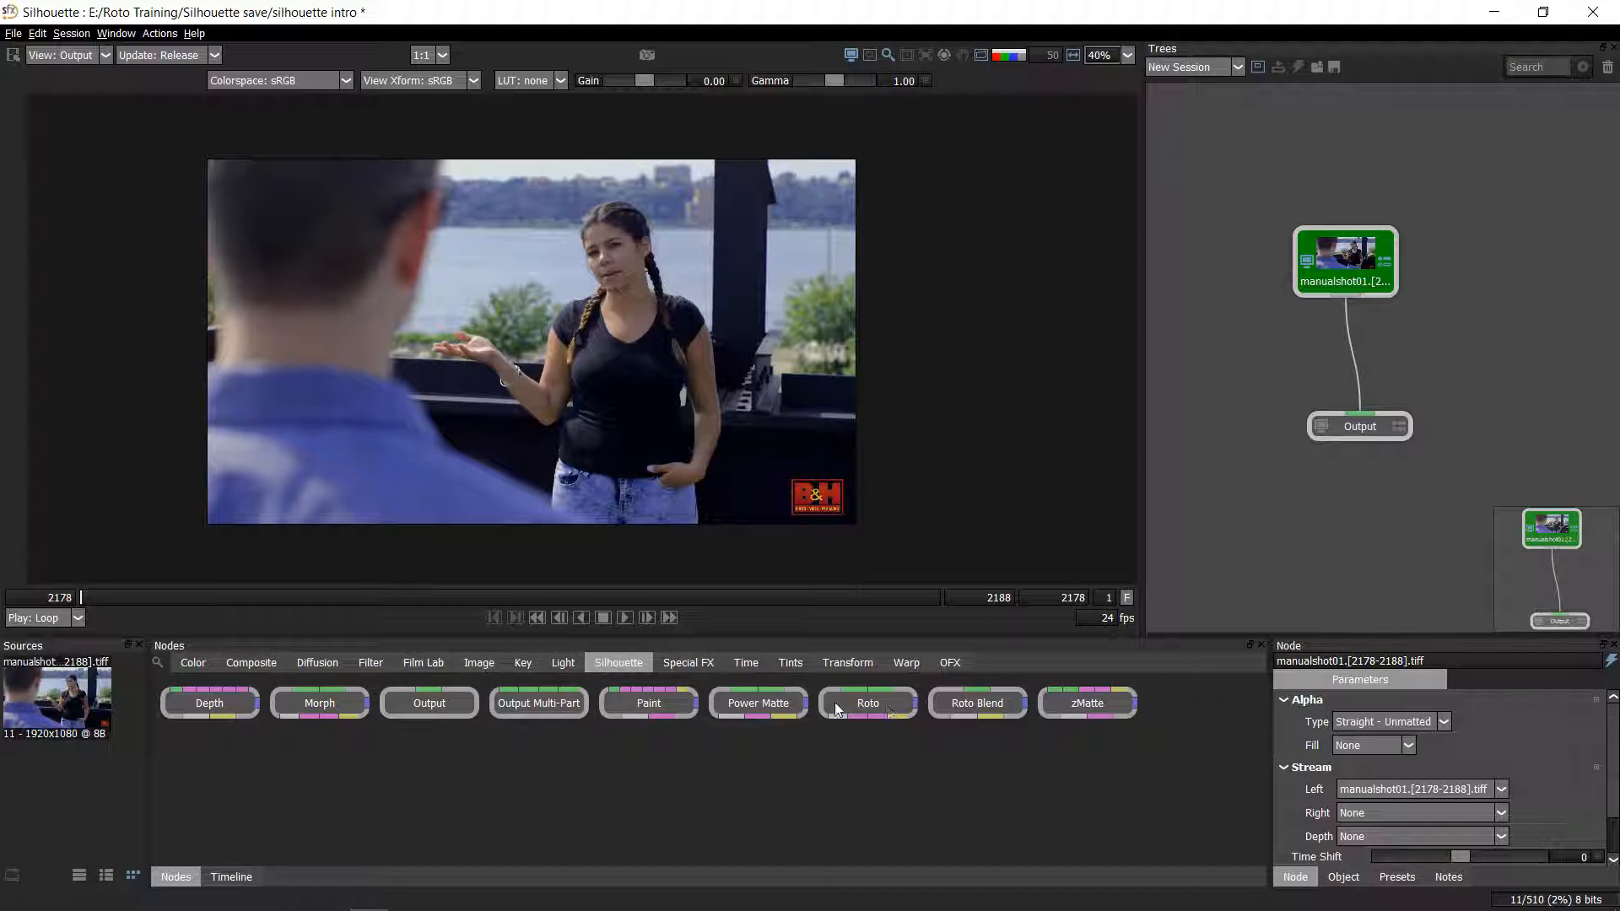
pyautogui.moveTo(868, 700); pyautogui.dragTo(1247, 378)
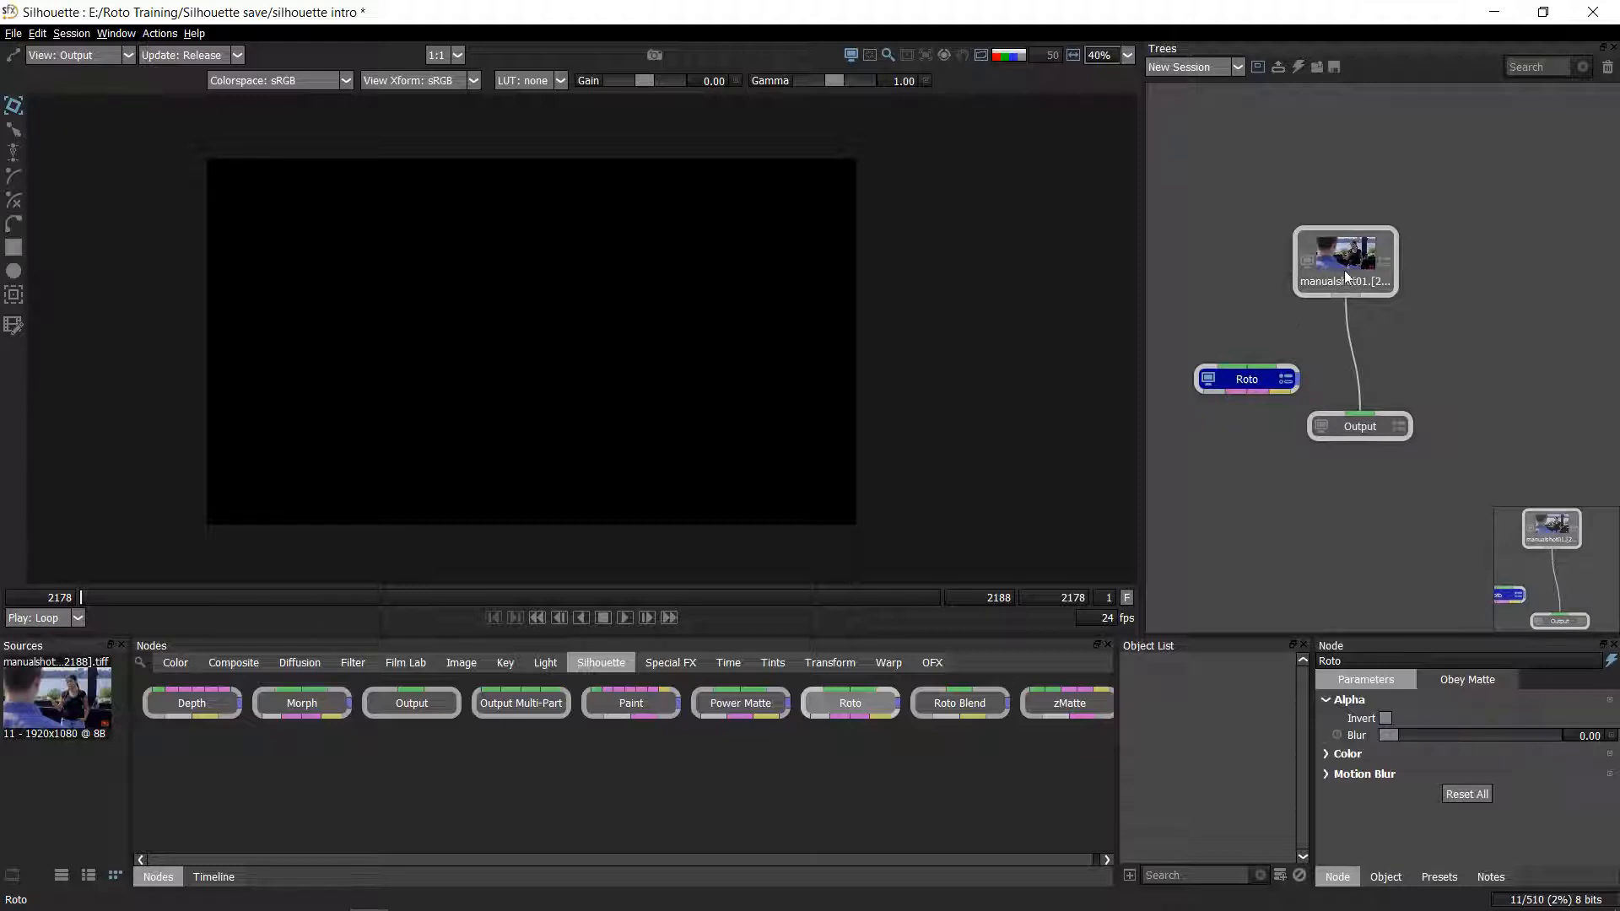
pyautogui.moveTo(1275, 388); pyautogui.dragTo(1310, 393)
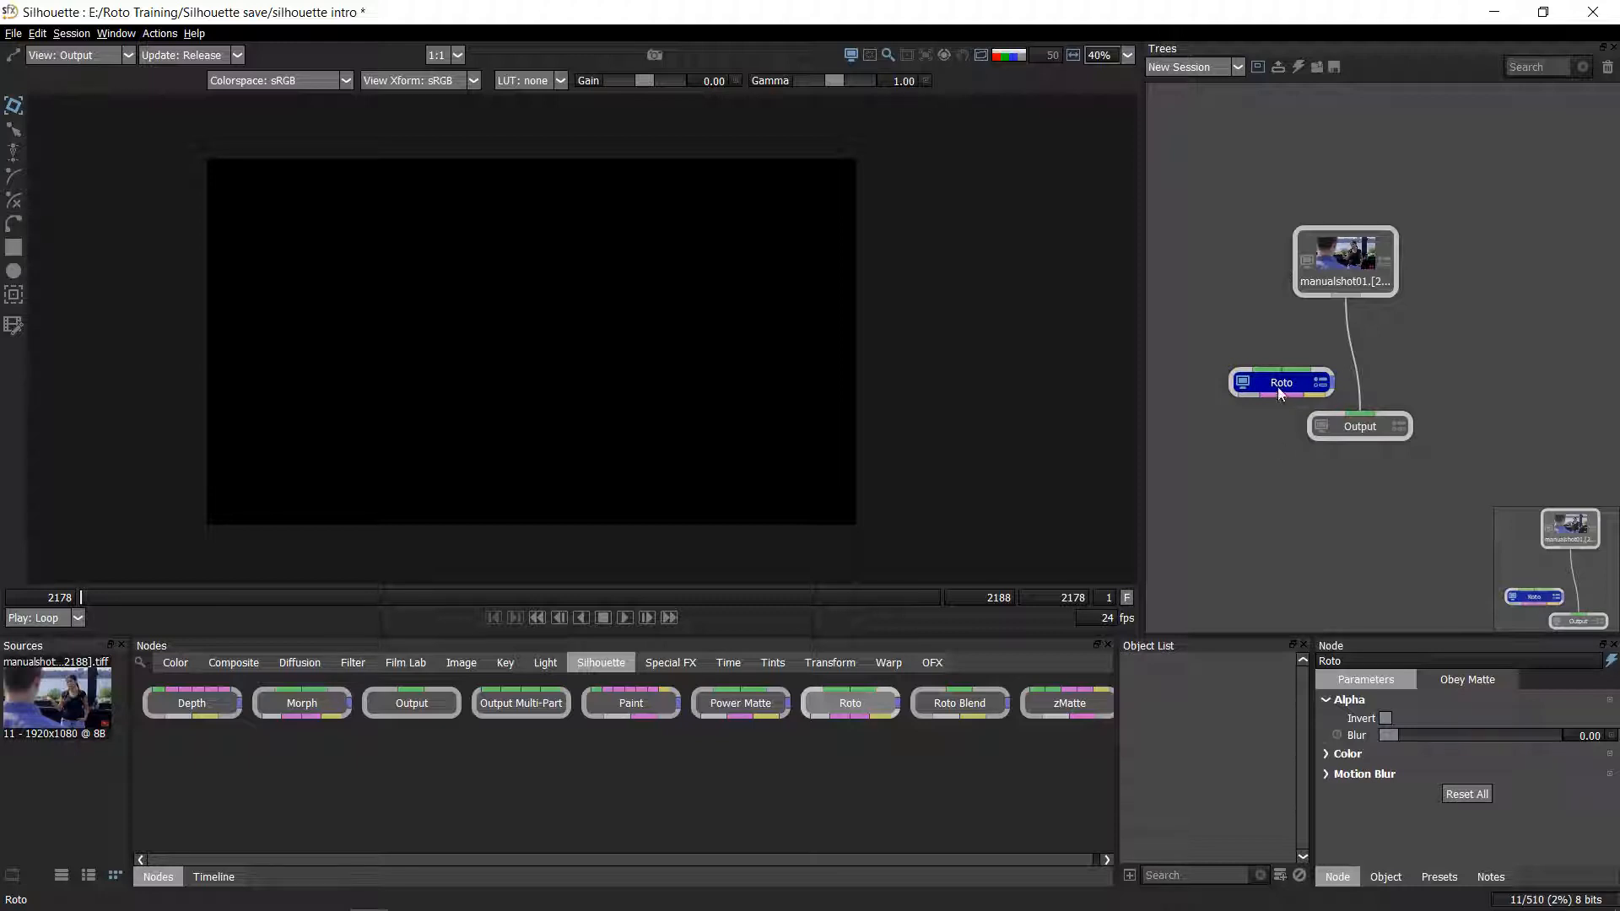
pyautogui.moveTo(1278, 387); pyautogui.dragTo(1383, 355)
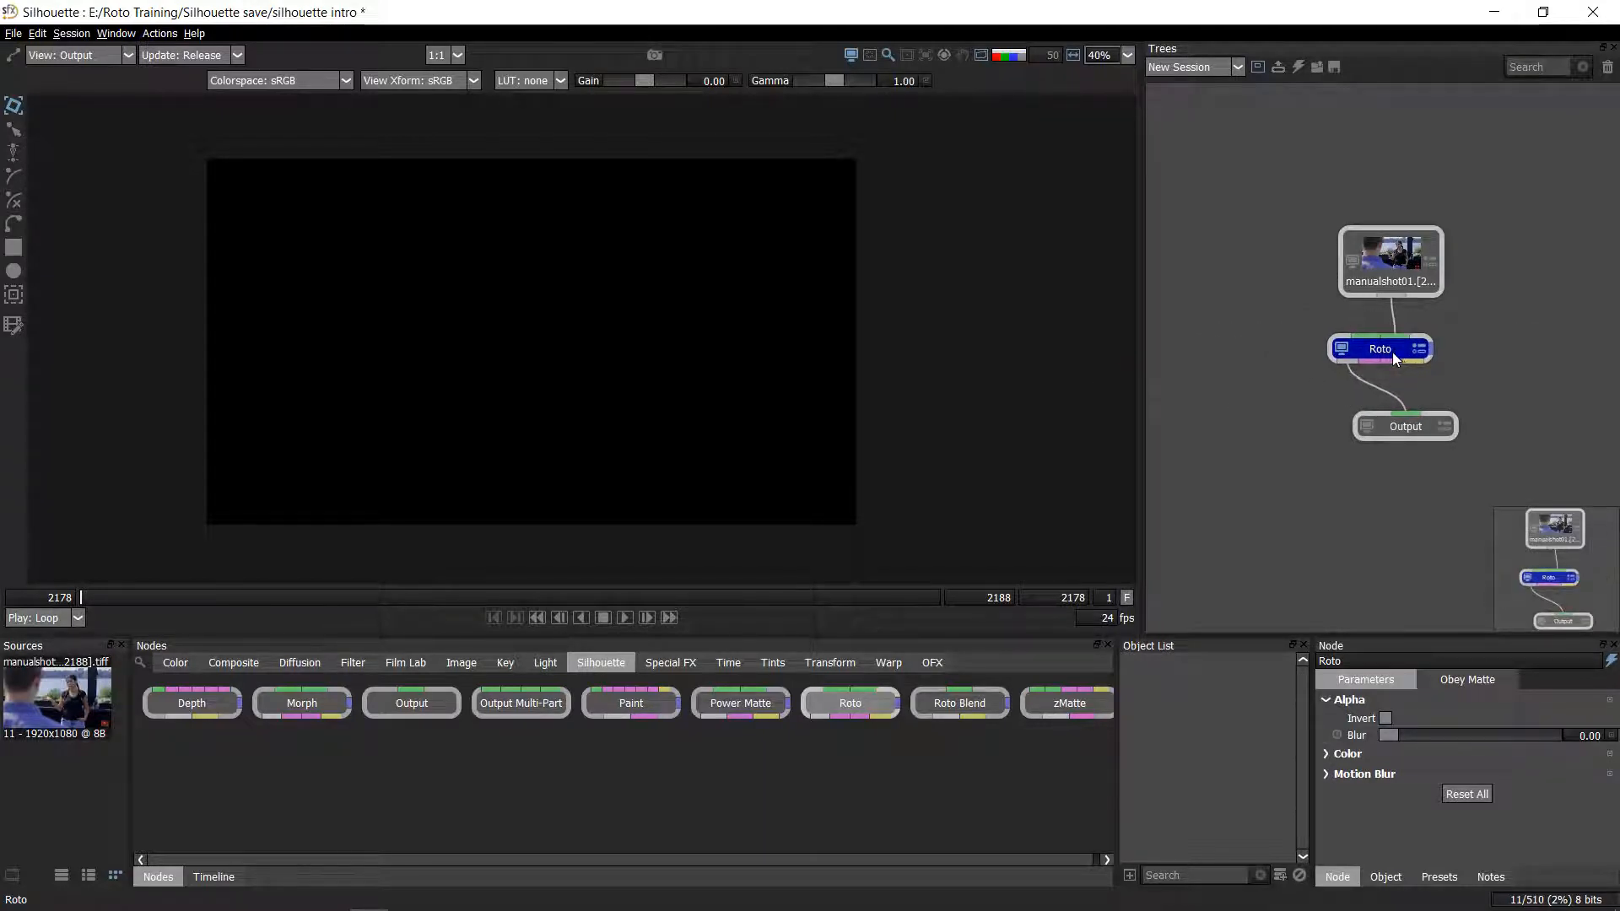
pyautogui.click(775, 310)
pyautogui.press('f')
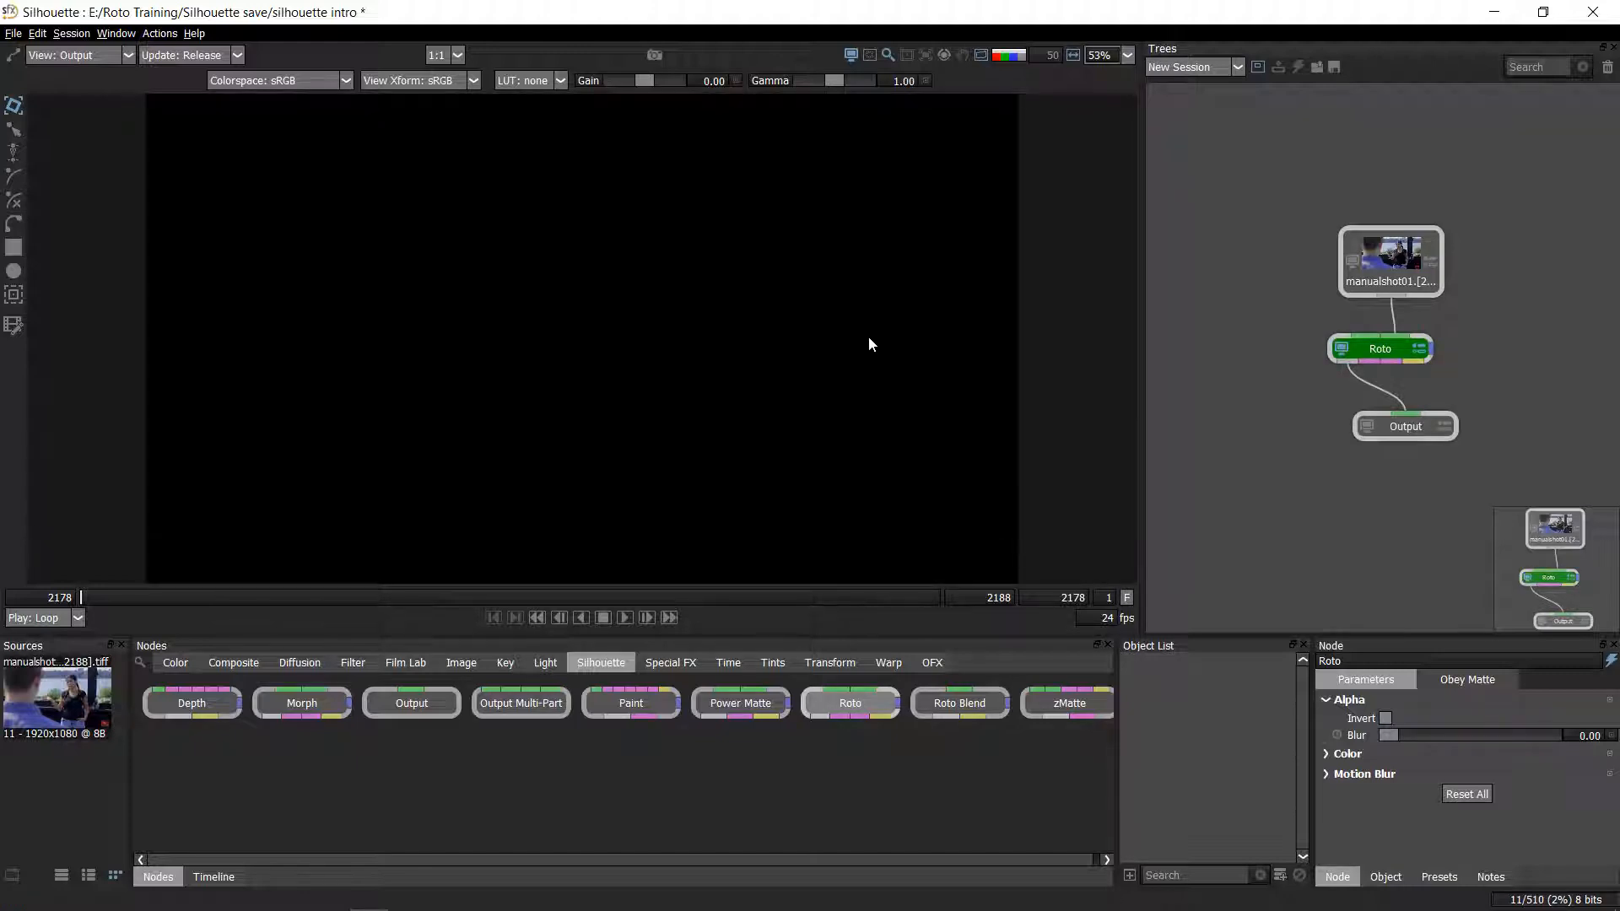
pyautogui.scroll(-3, 869, 337)
pyautogui.scroll(2, 760, 351)
pyautogui.scroll(-2, 691, 365)
pyautogui.scroll(2, 742, 356)
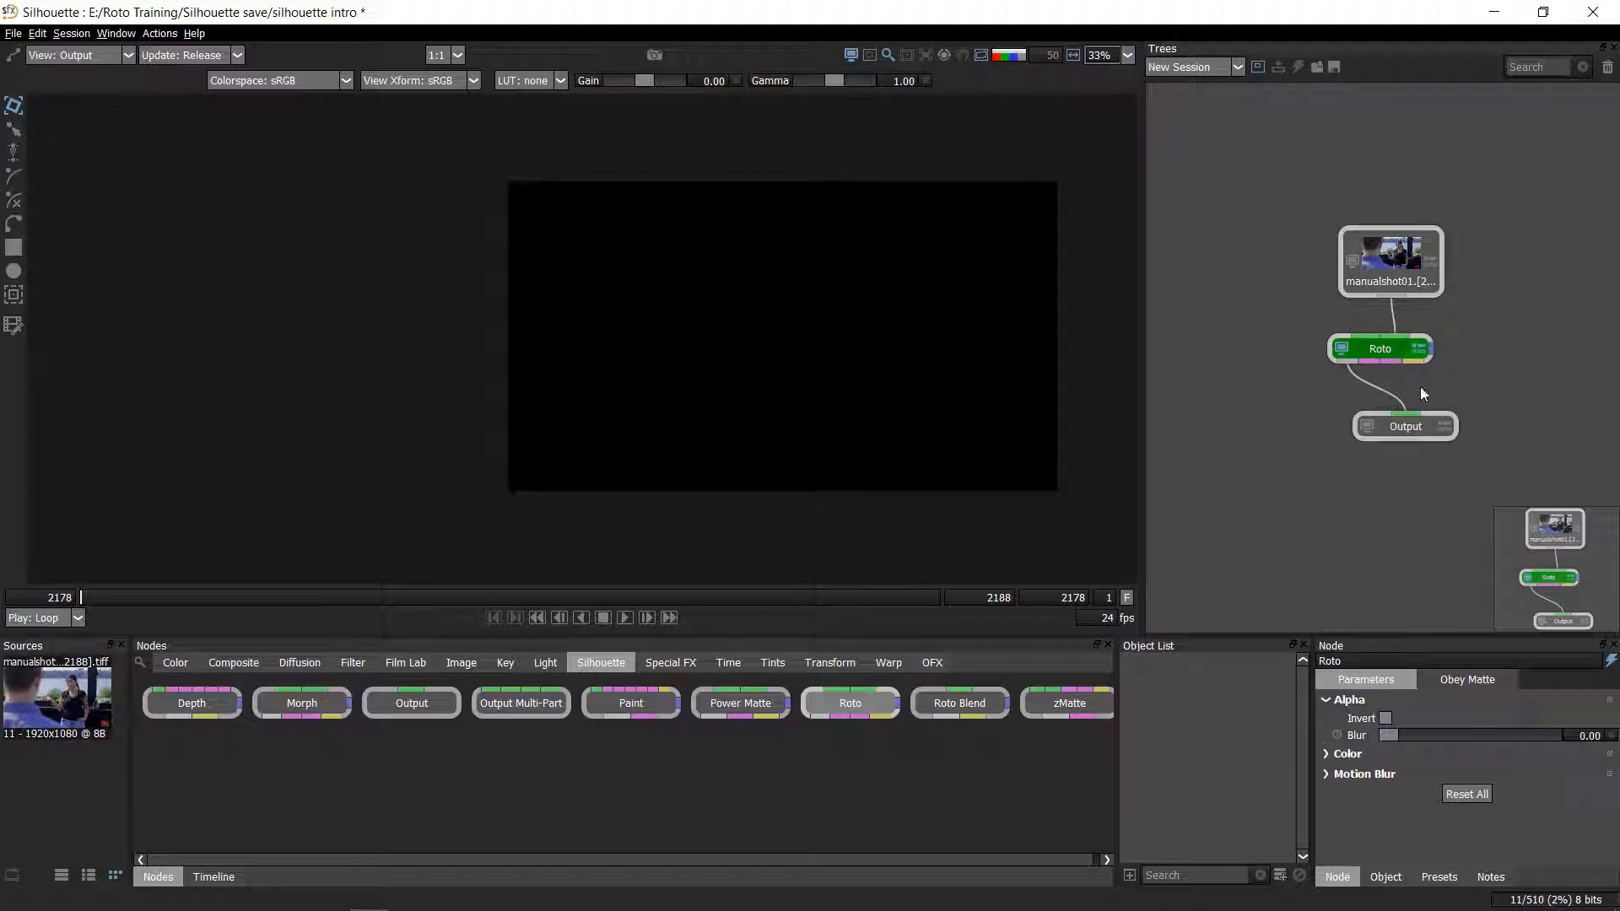
# - Extract the Roto node from the tree and reinsert it between the source and Output nodes so the footage feeds its first input
pyautogui.moveTo(1382, 349)
pyautogui.mouseDown()
pyautogui.moveTo(1414, 349)
pyautogui.moveTo(1395, 348)
pyautogui.mouseUp()
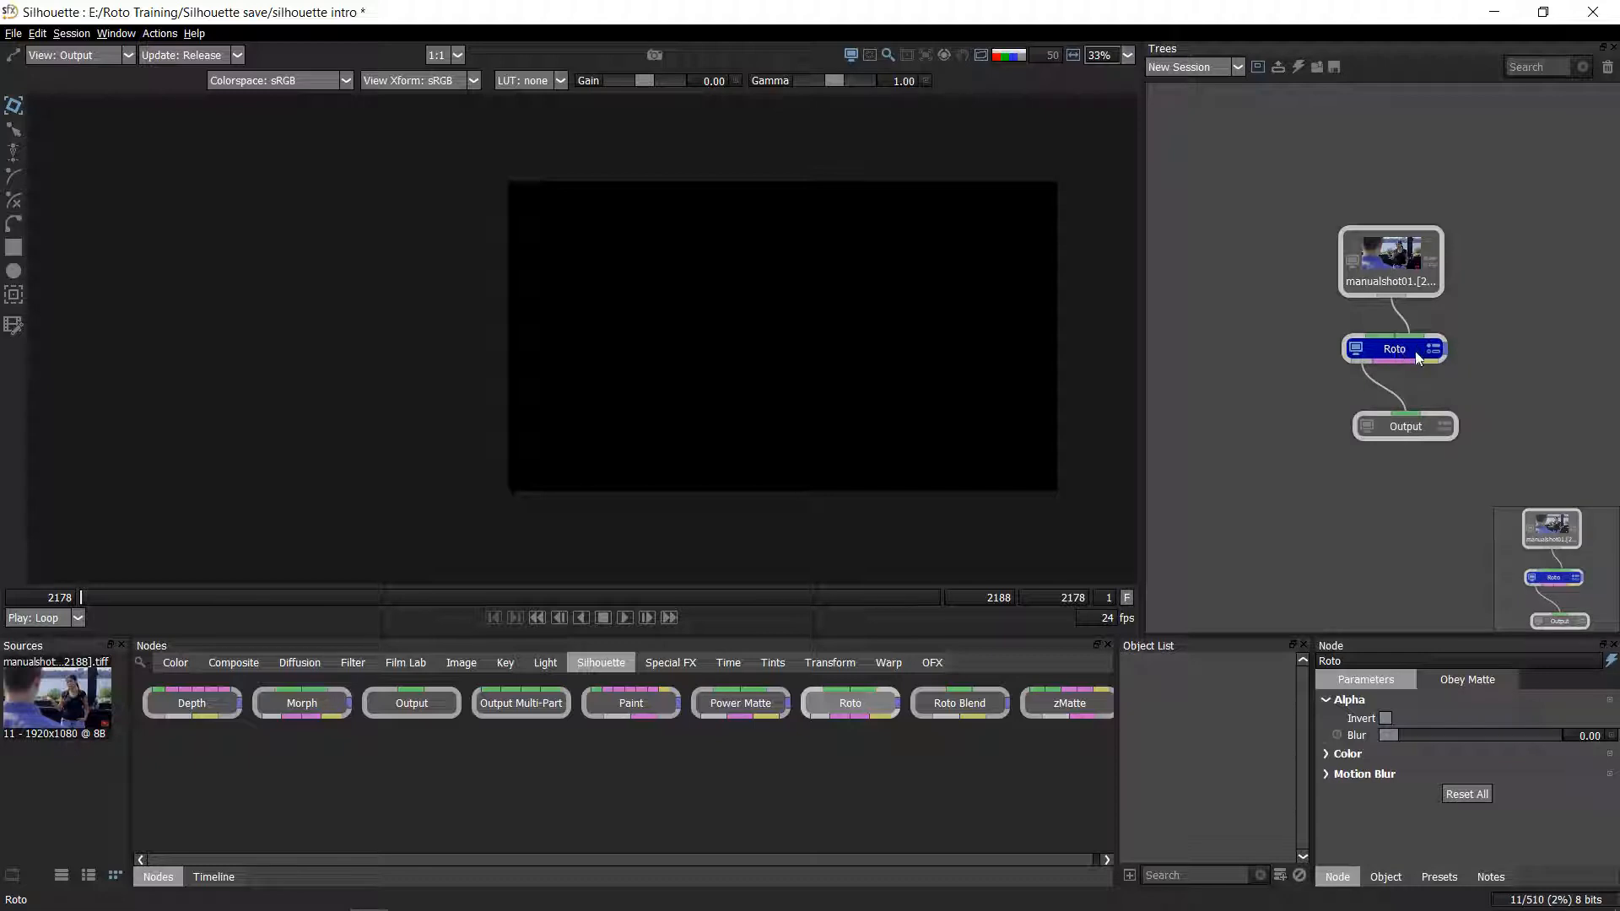
pyautogui.click(1414, 351)
pyautogui.press('e')
pyautogui.moveTo(1486, 358); pyautogui.dragTo(1416, 356)
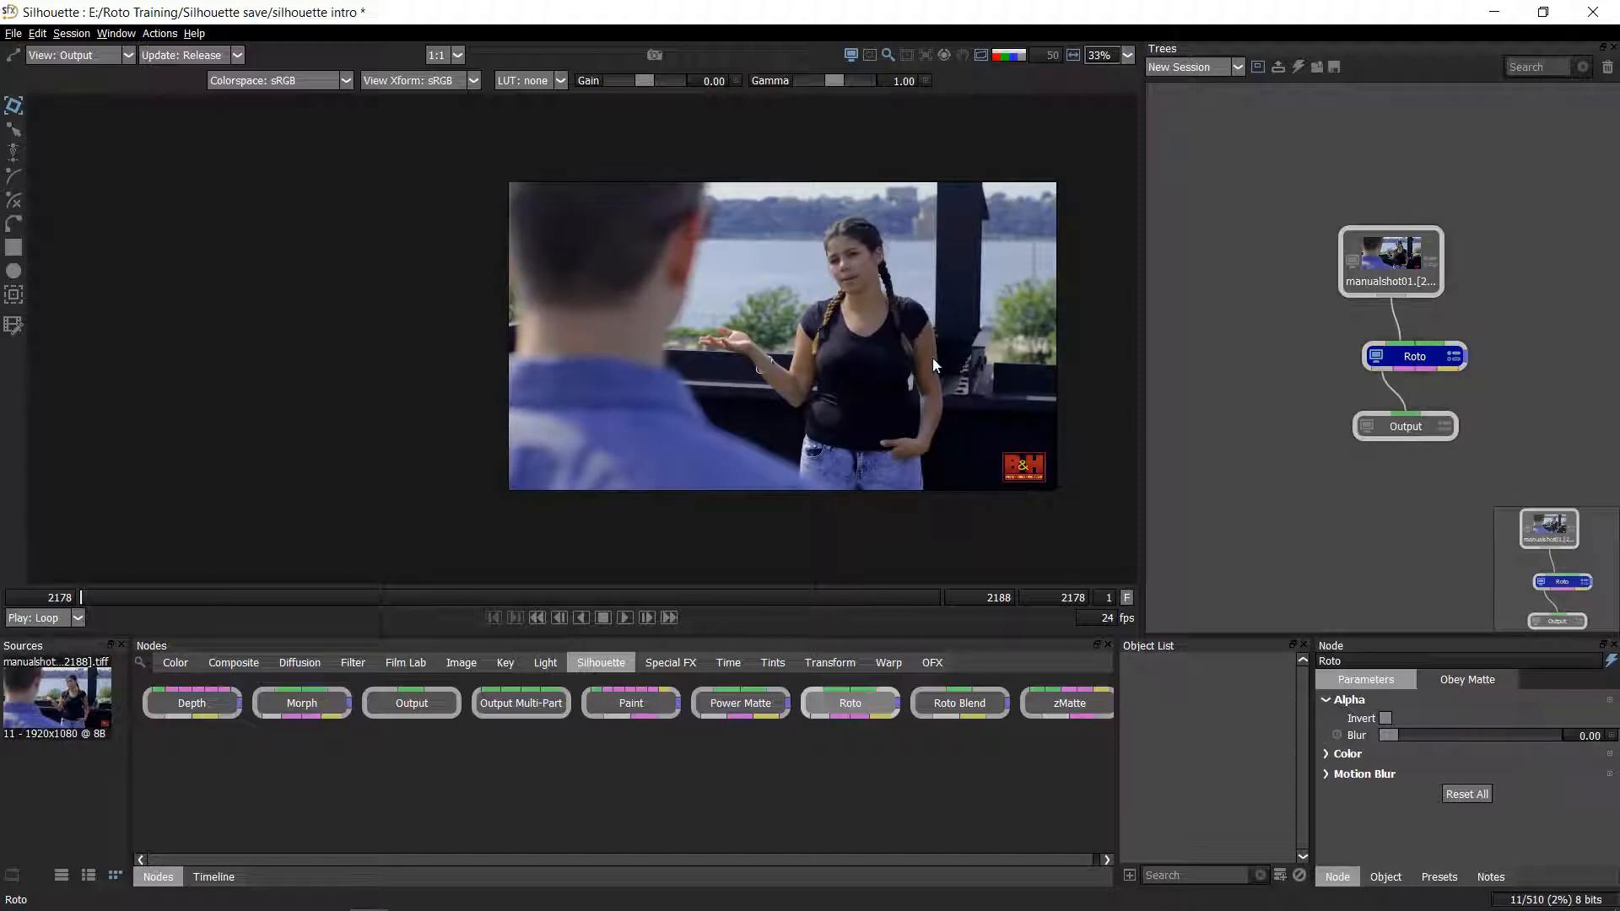
pyautogui.moveTo(678, 361); pyautogui.dragTo(544, 334)
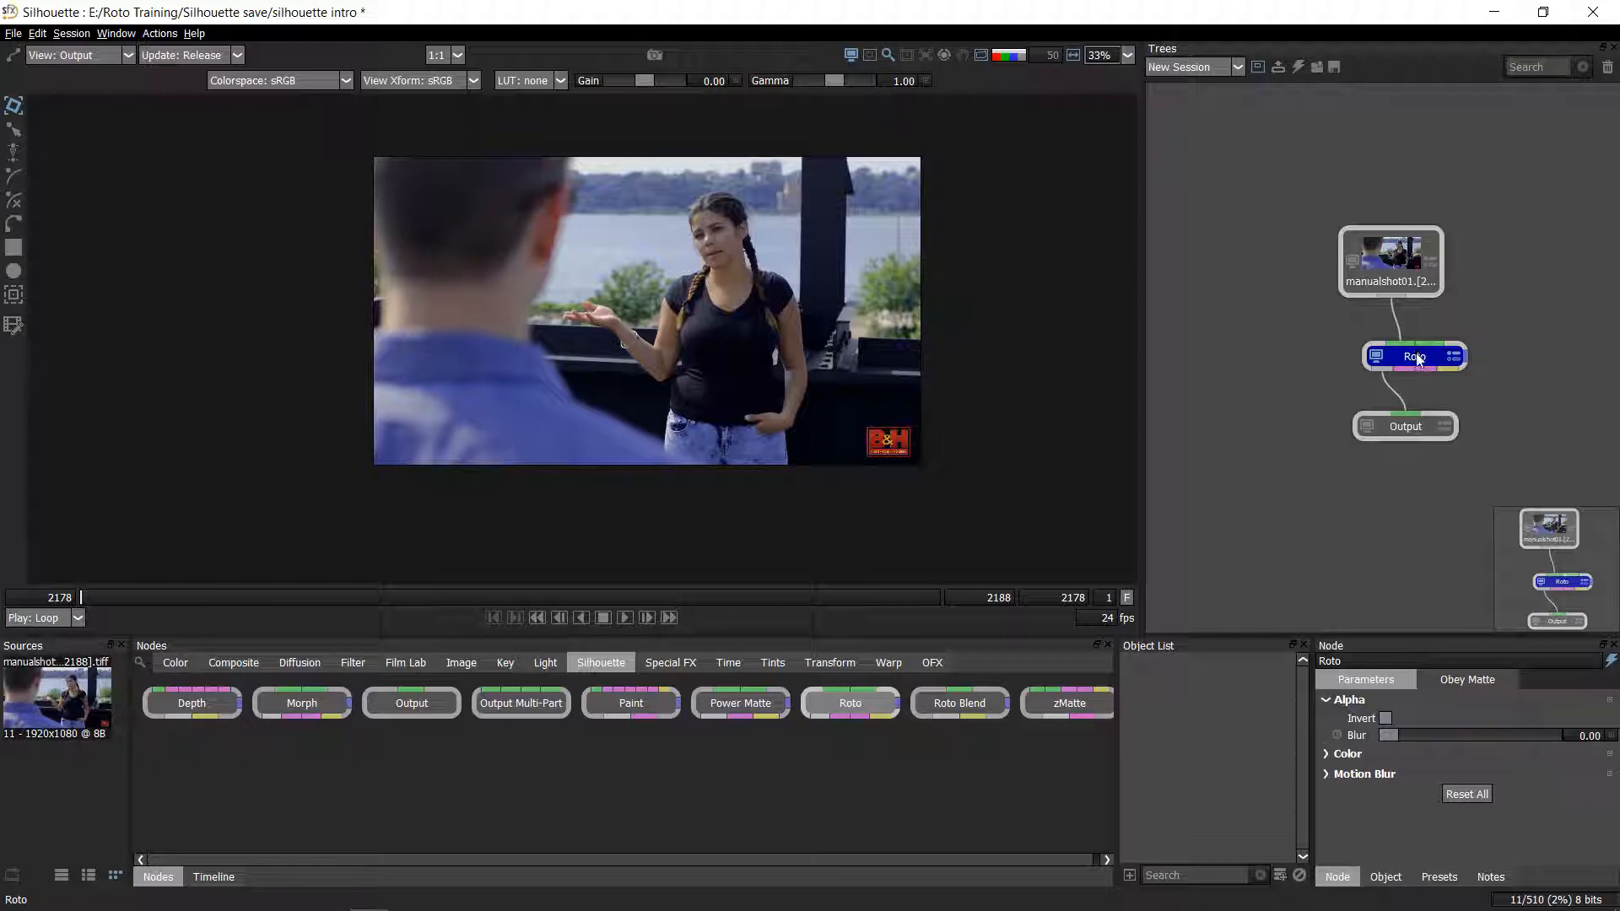
pyautogui.moveTo(1437, 371); pyautogui.dragTo(1431, 350)
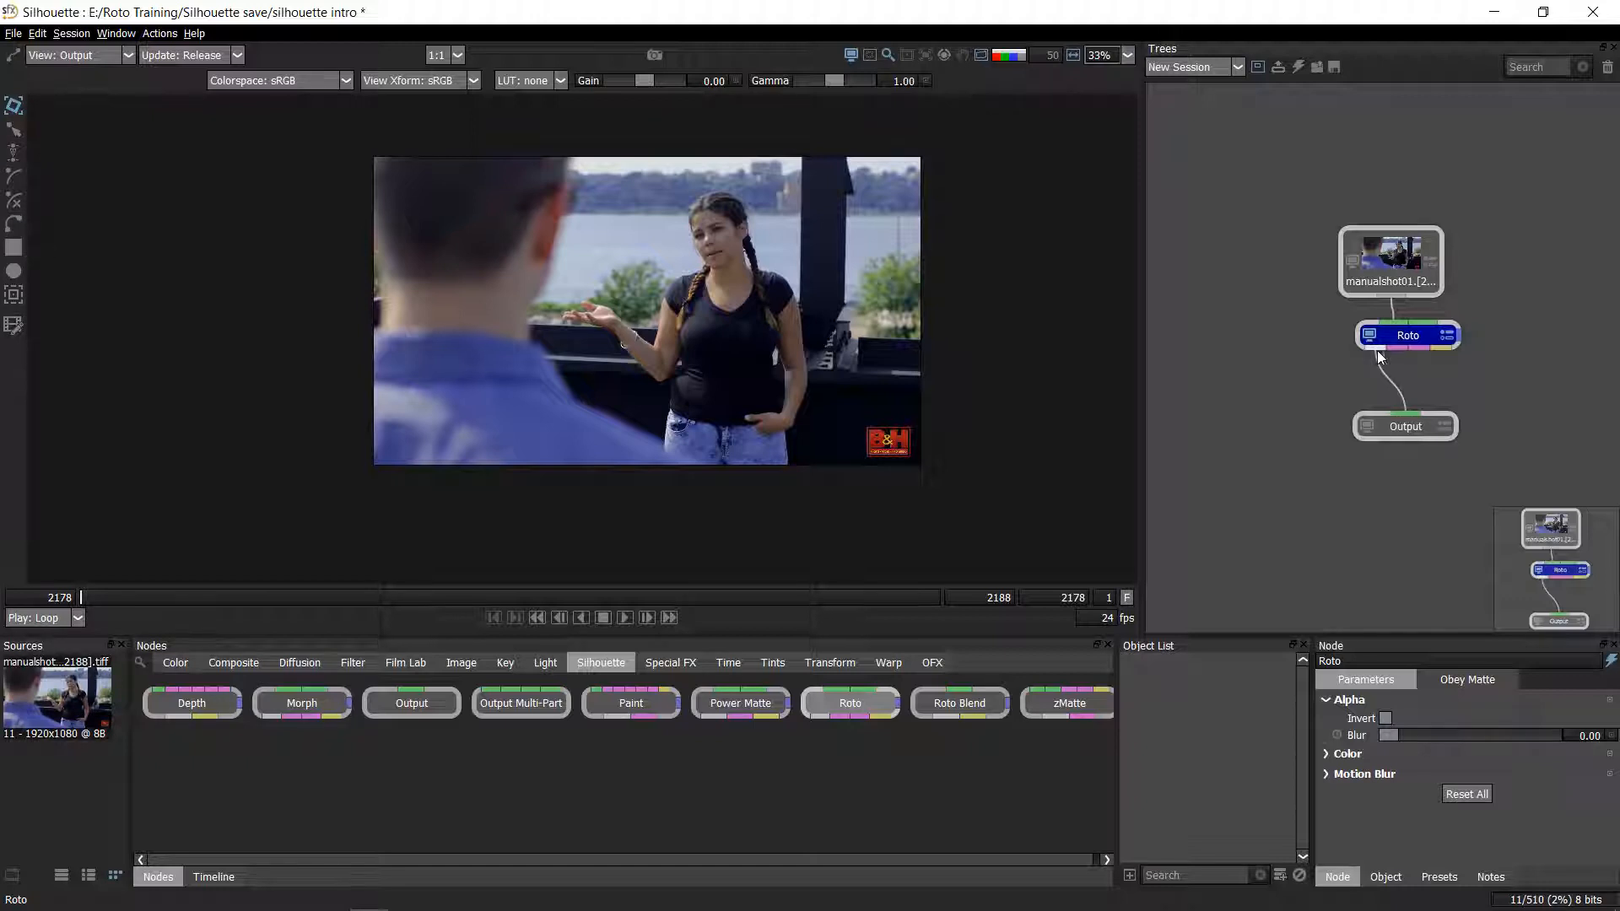
# - View the Output node's image, return to the Roto node and inspect the footage at several zoom levels
pyautogui.click(1405, 427)
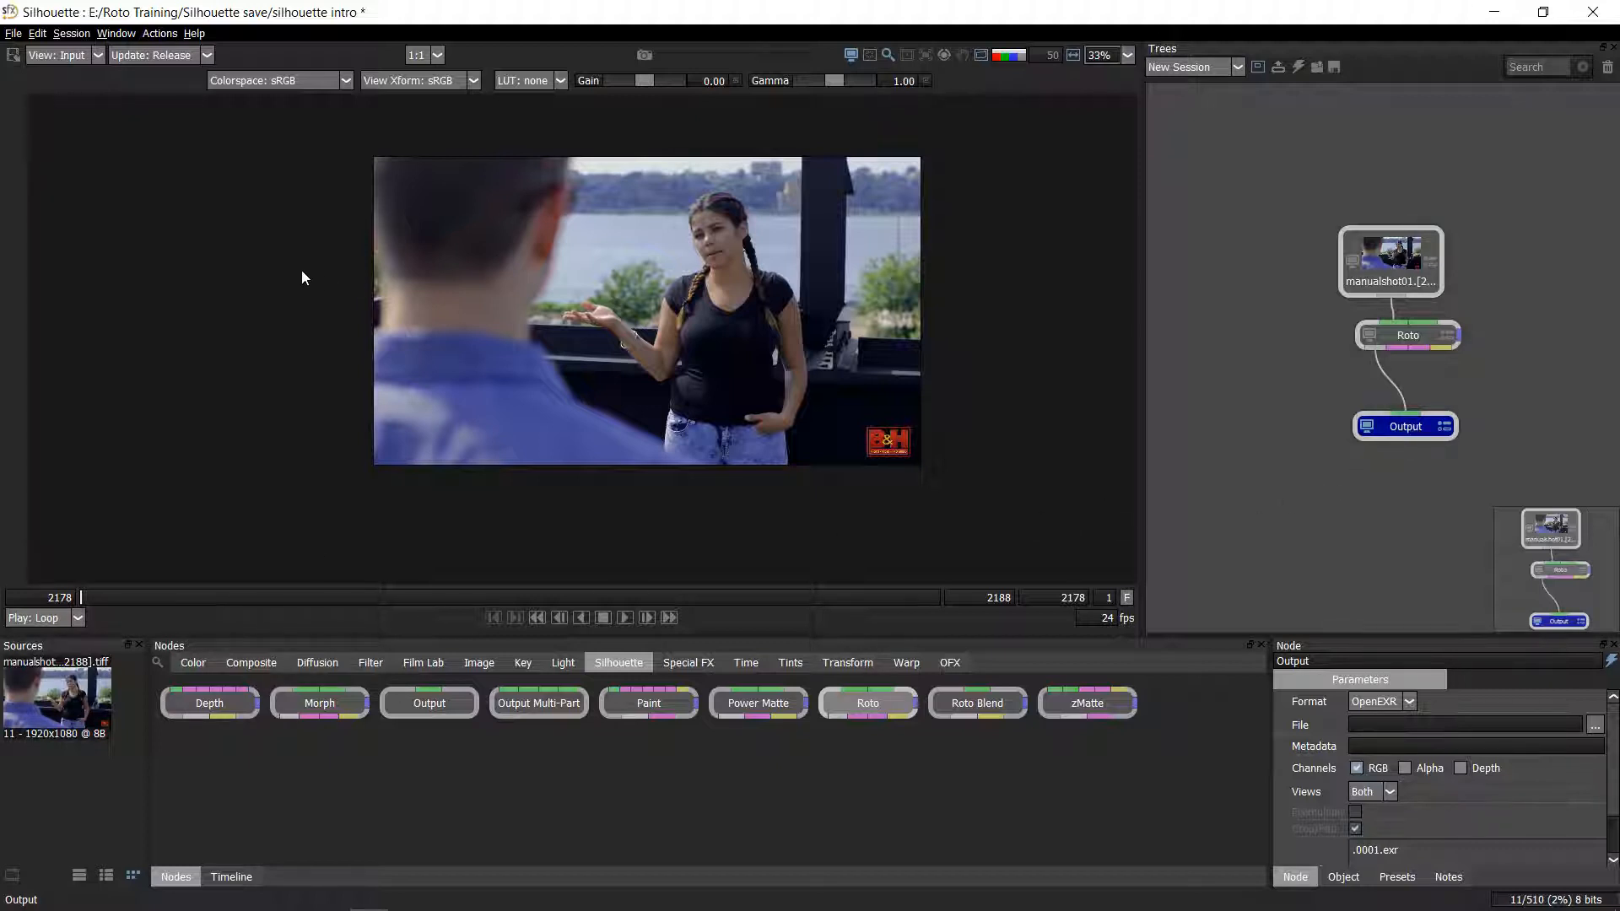
pyautogui.click(1422, 336)
pyautogui.scroll(3, 509, 391)
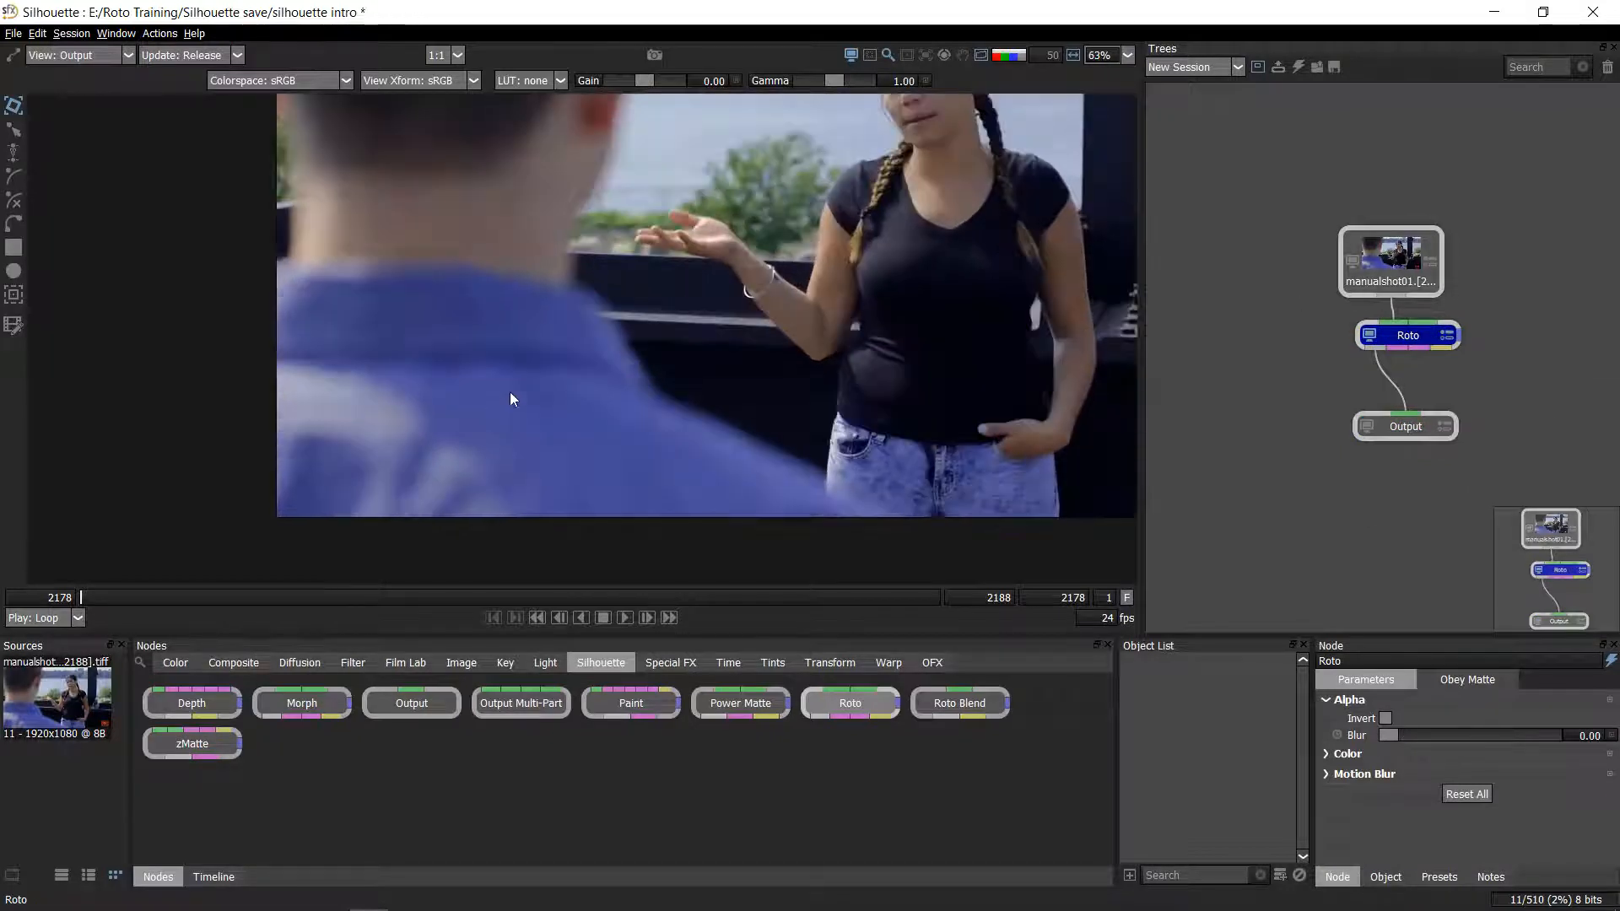
pyautogui.moveTo(510, 391); pyautogui.dragTo(166, 453)
pyautogui.scroll(-3, 415, 358)
pyautogui.moveTo(618, 397); pyautogui.dragTo(631, 394)
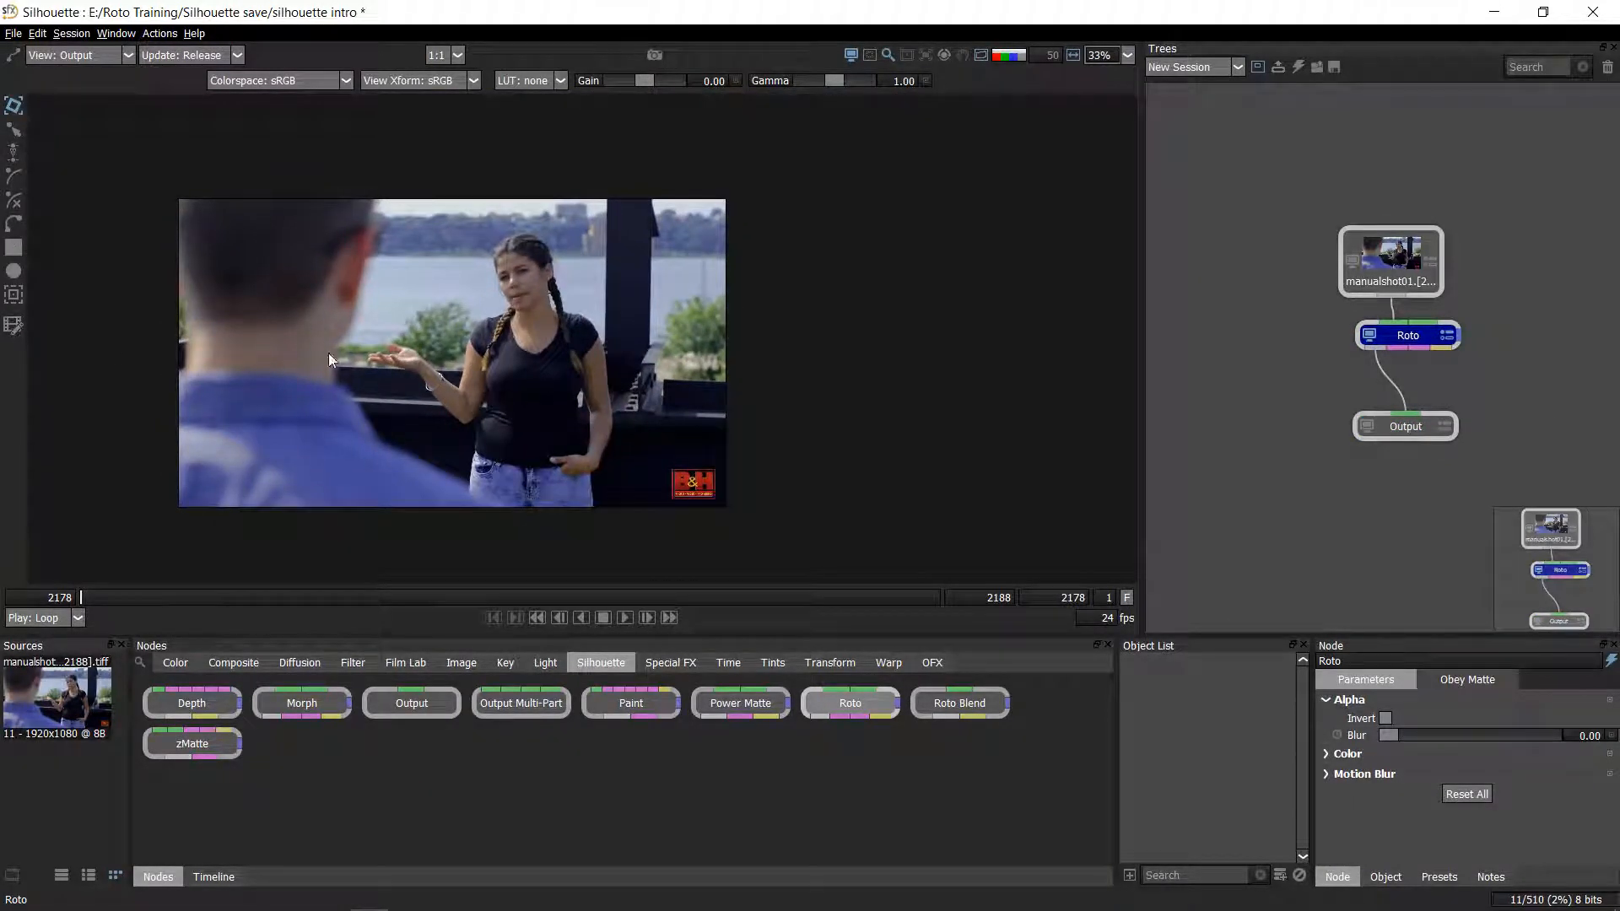
pyautogui.scroll(1, 524, 300)
pyautogui.moveTo(545, 384); pyautogui.dragTo(698, 382)
pyautogui.scroll(1, 611, 377)
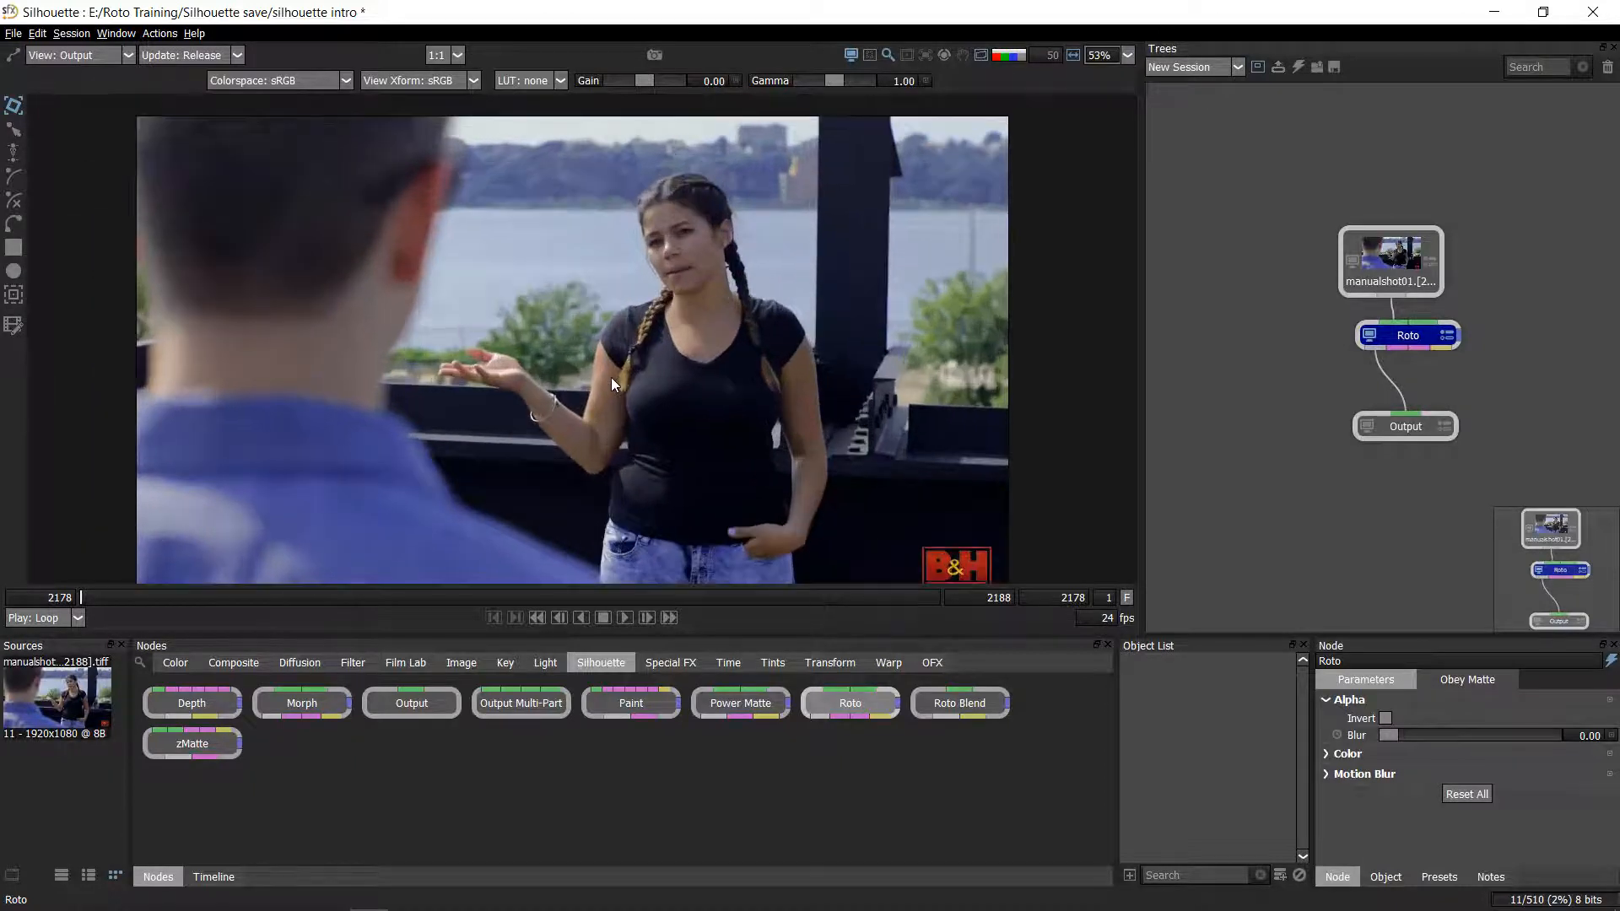
pyautogui.scroll(-2, 611, 377)
pyautogui.scroll(1, 611, 377)
pyautogui.scroll(1, 614, 372)
pyautogui.scroll(-2, 616, 362)
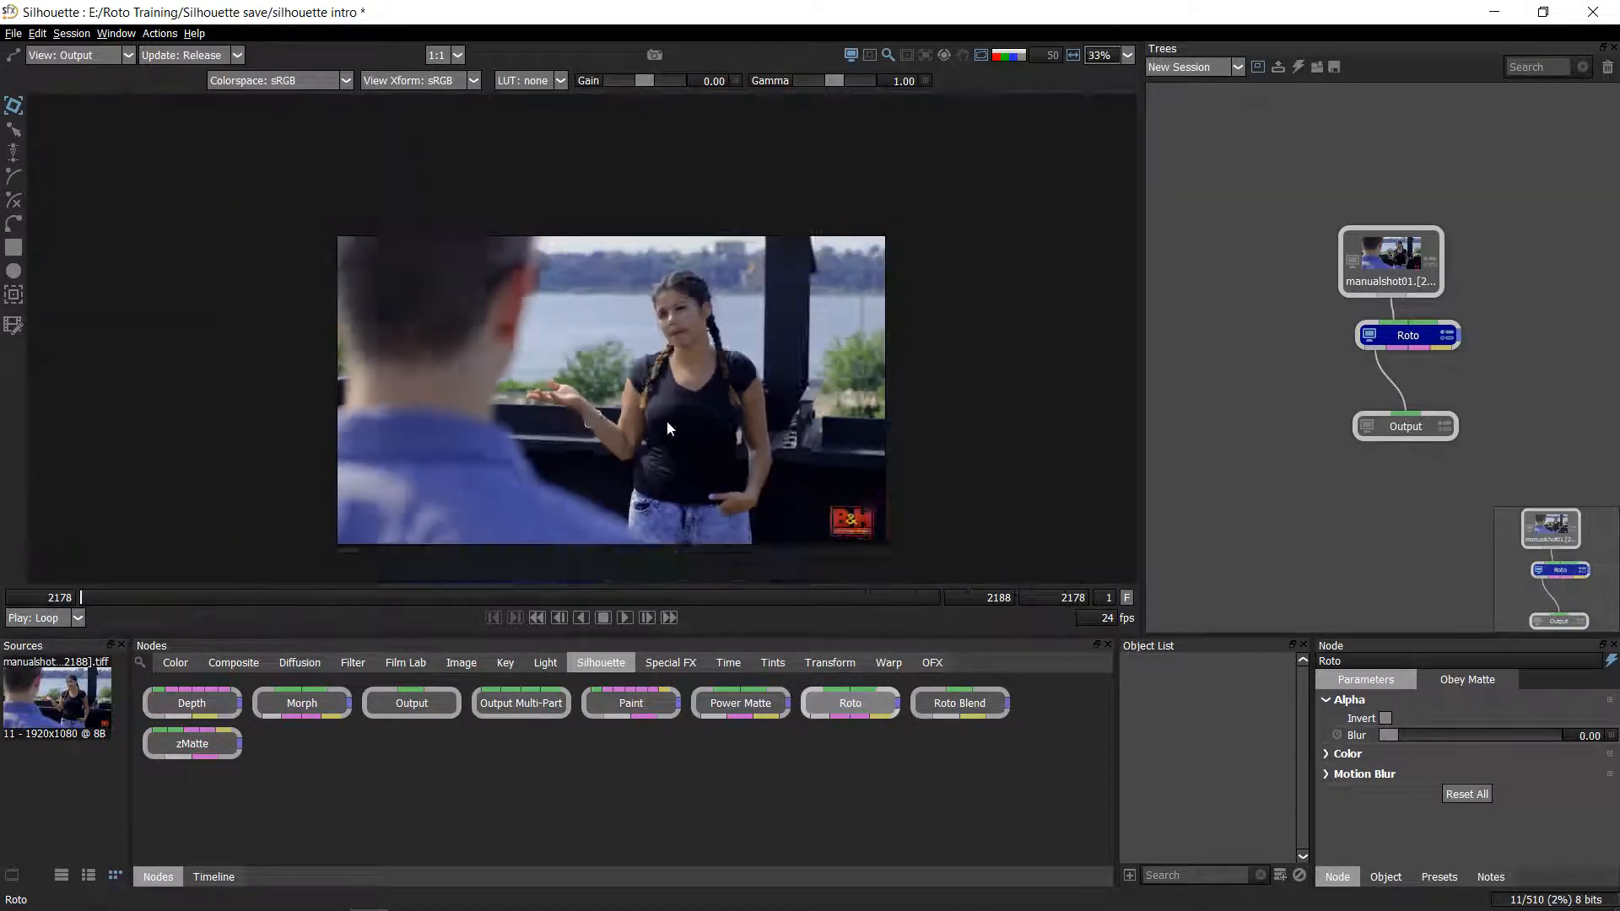
# - Play the clip briefly, stop playback and return to frame 2178
pyautogui.scroll(1, 667, 421)
pyautogui.click(621, 618)
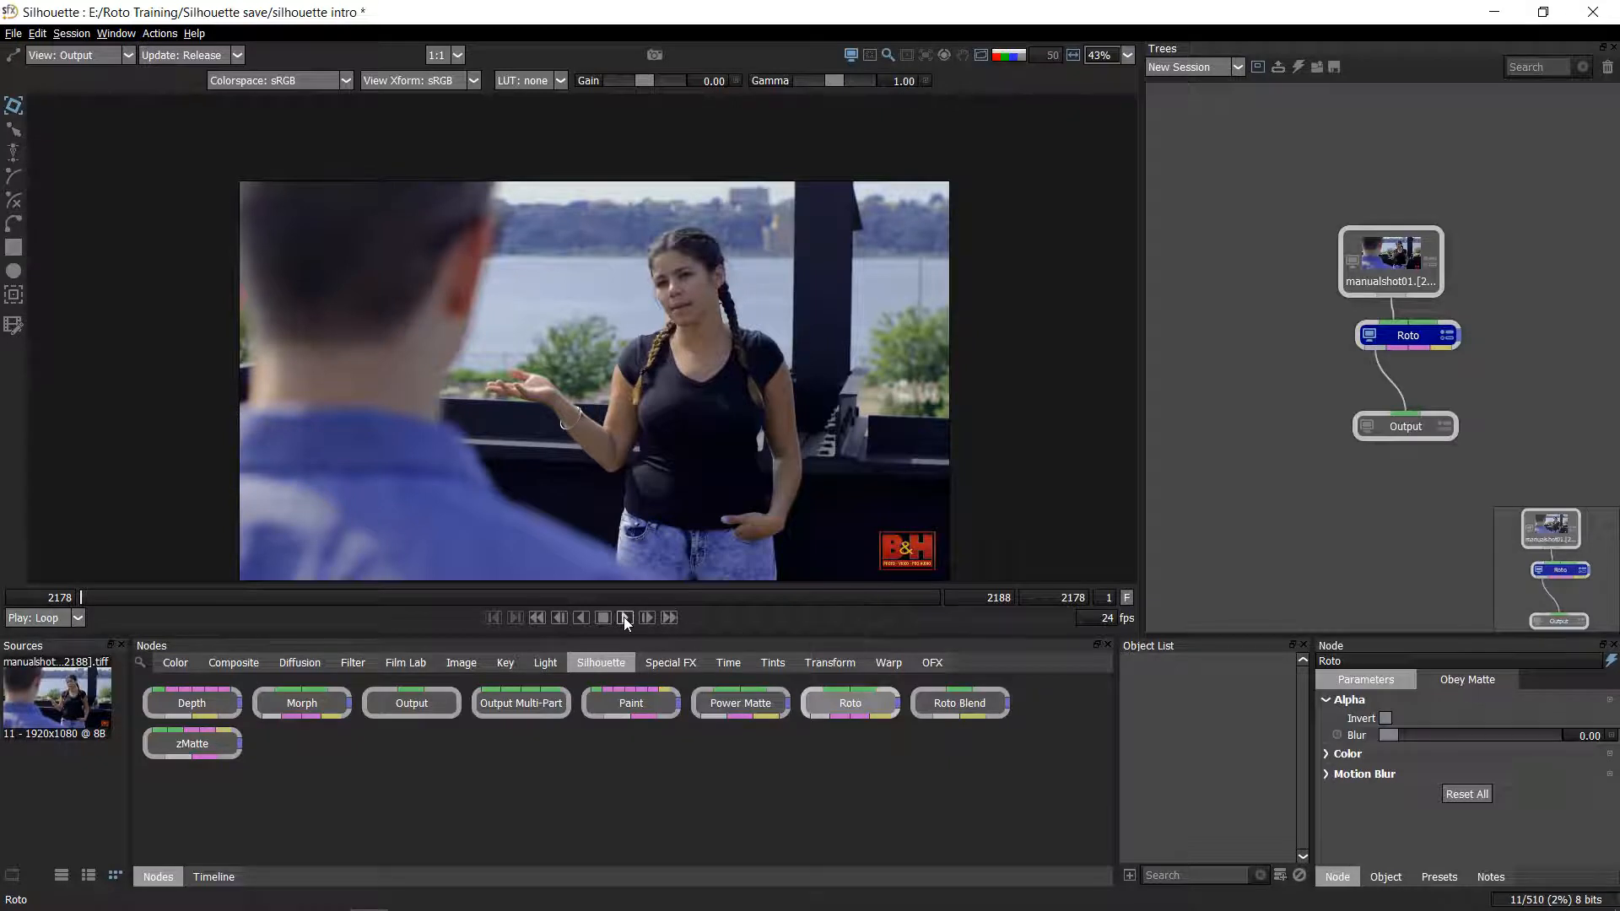
pyautogui.click(604, 618)
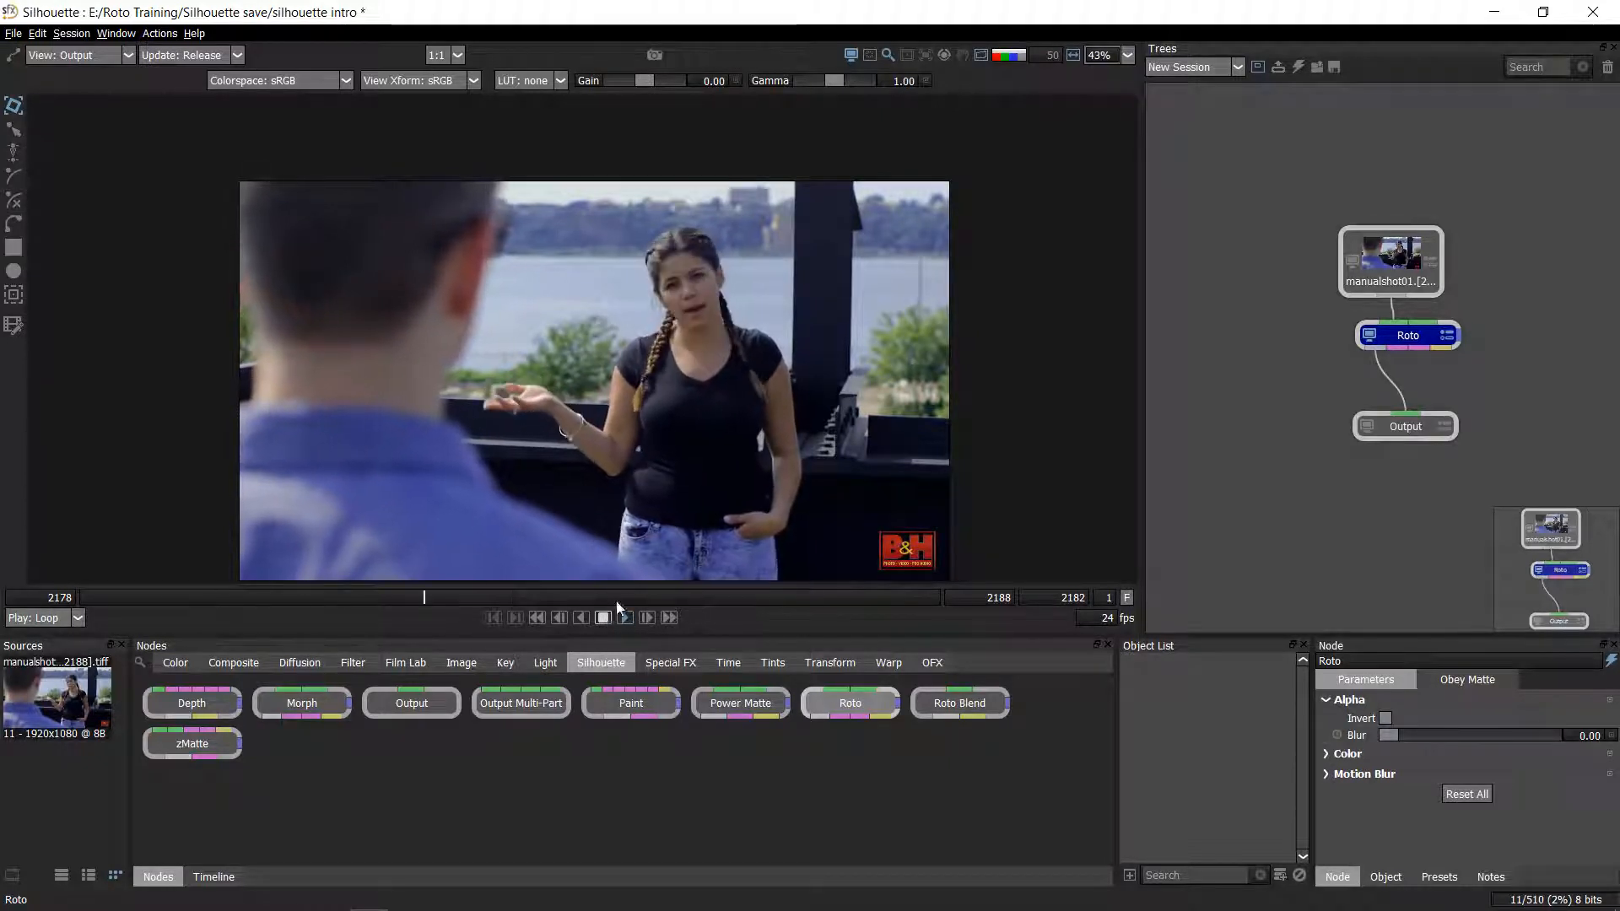
pyautogui.moveTo(425, 598); pyautogui.dragTo(84, 595)
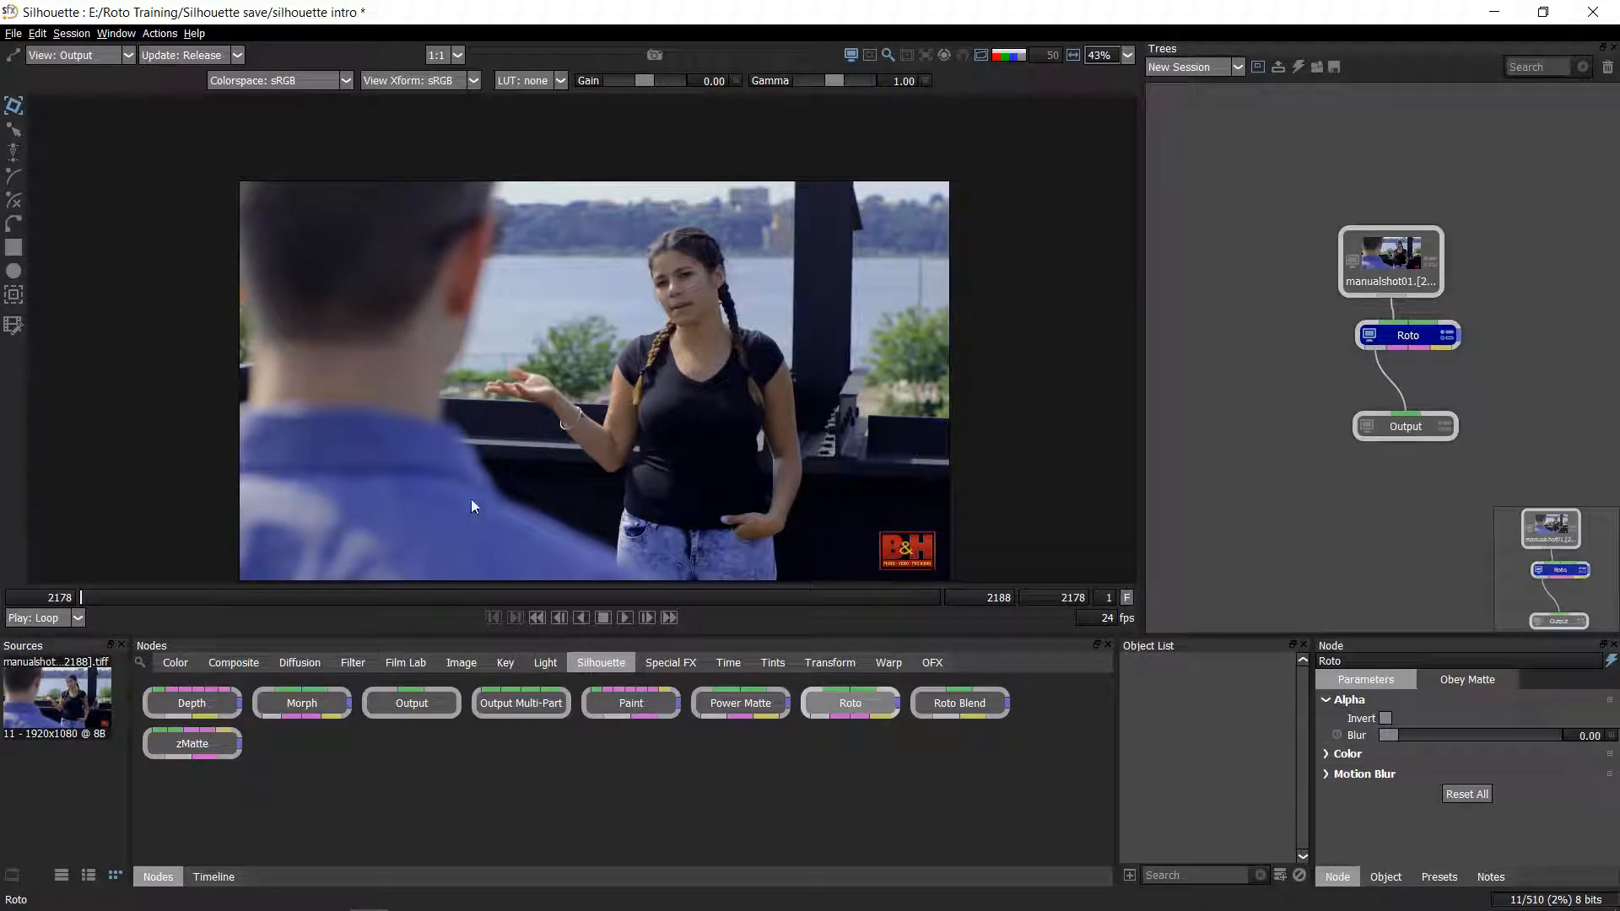
# - Step forward and backward through the clip frame by frame between frames 2178 and 2185, ending on frame 2181
pyautogui.press('x')
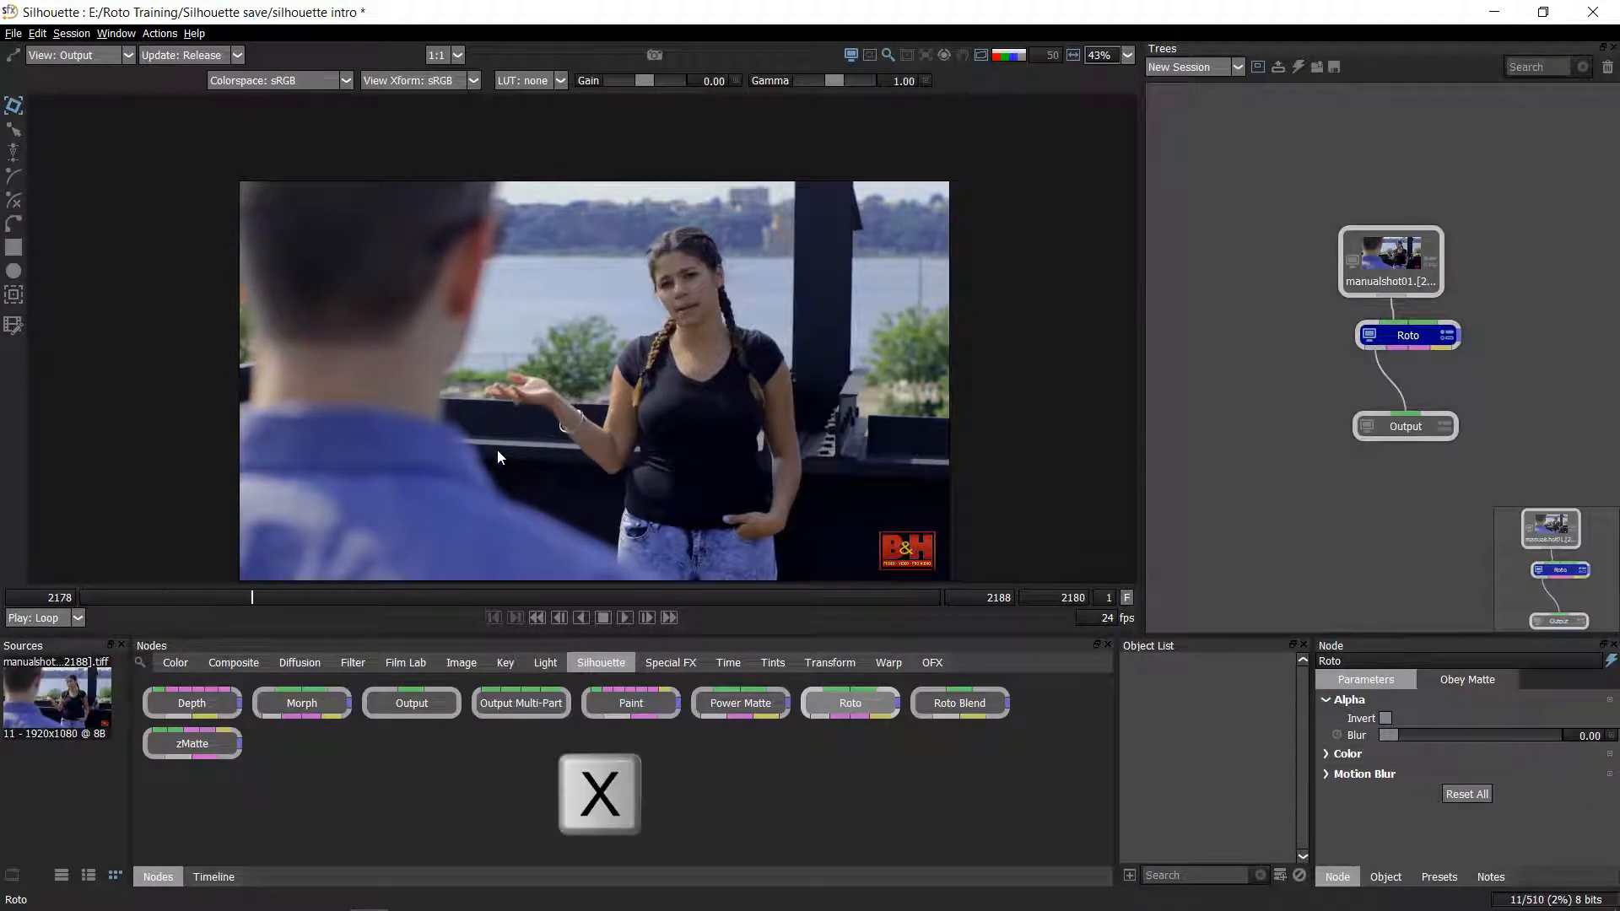
pyautogui.press('x')
pyautogui.press('x')
pyautogui.press('x')
pyautogui.press('x')
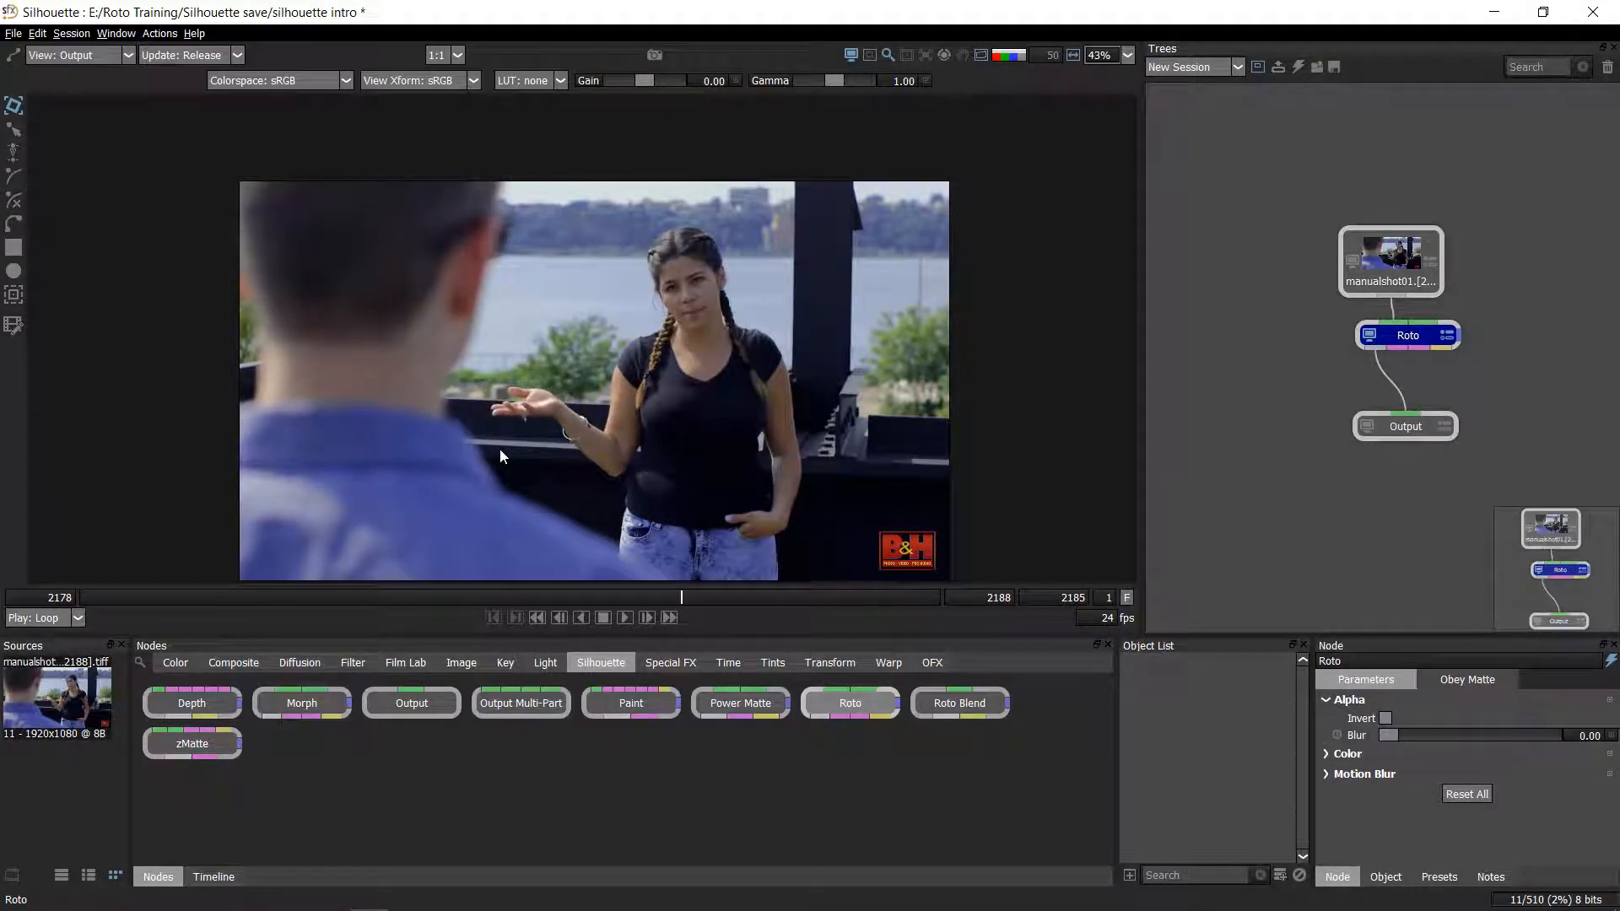
pyautogui.press('z')
pyautogui.press('z')
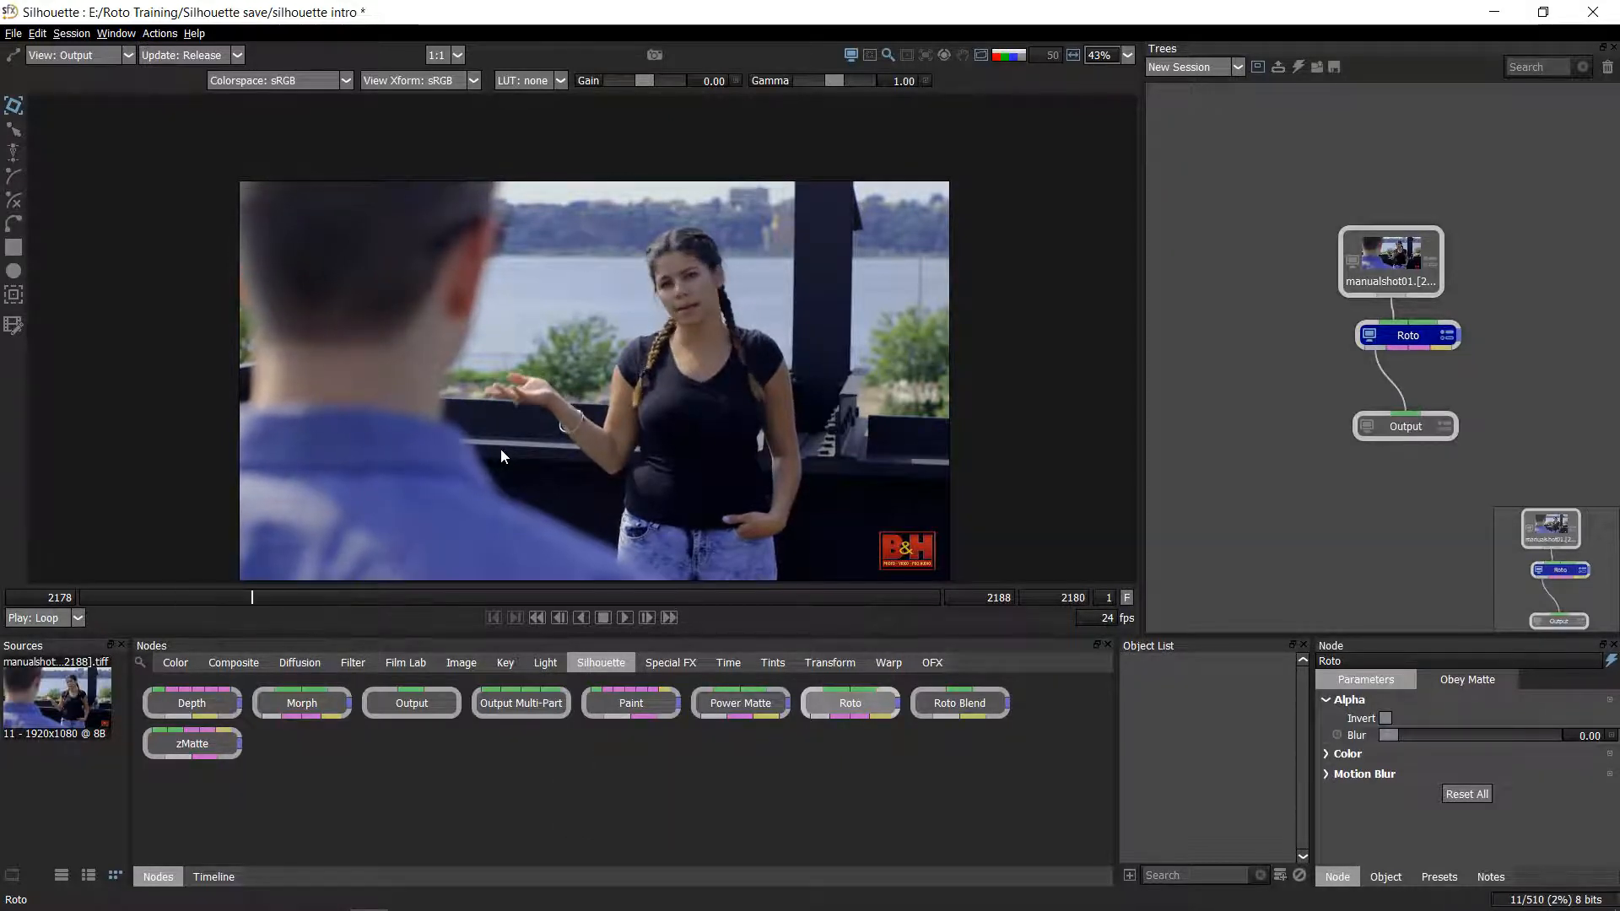
pyautogui.press('x')
pyautogui.press('x')
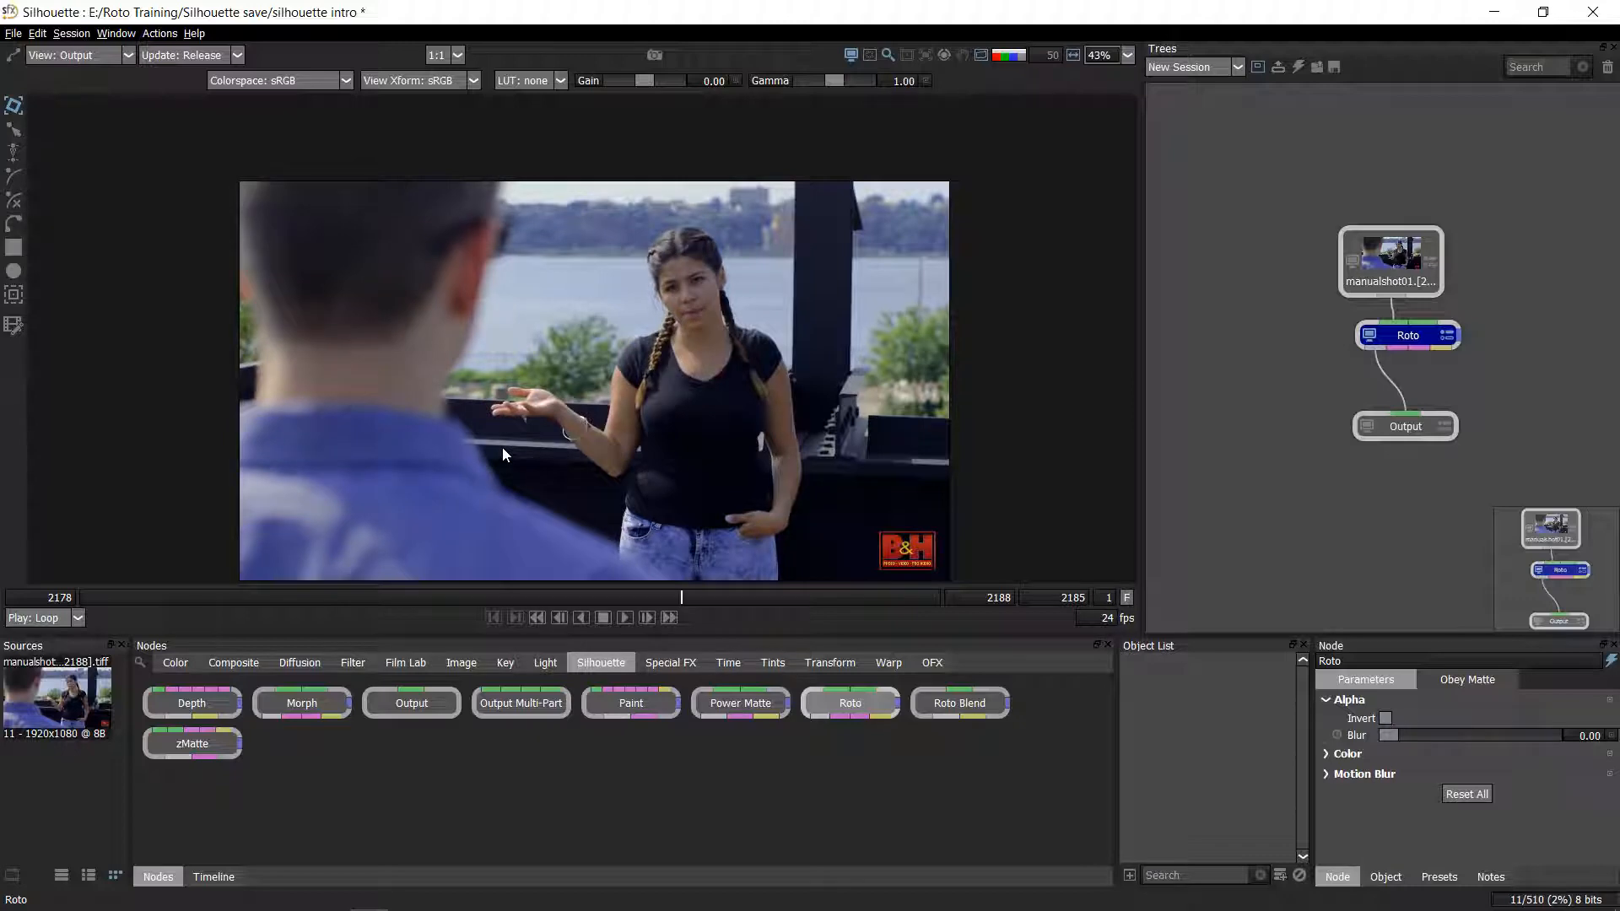
pyautogui.press('z')
pyautogui.press('z')
pyautogui.press('z')
pyautogui.press('z')
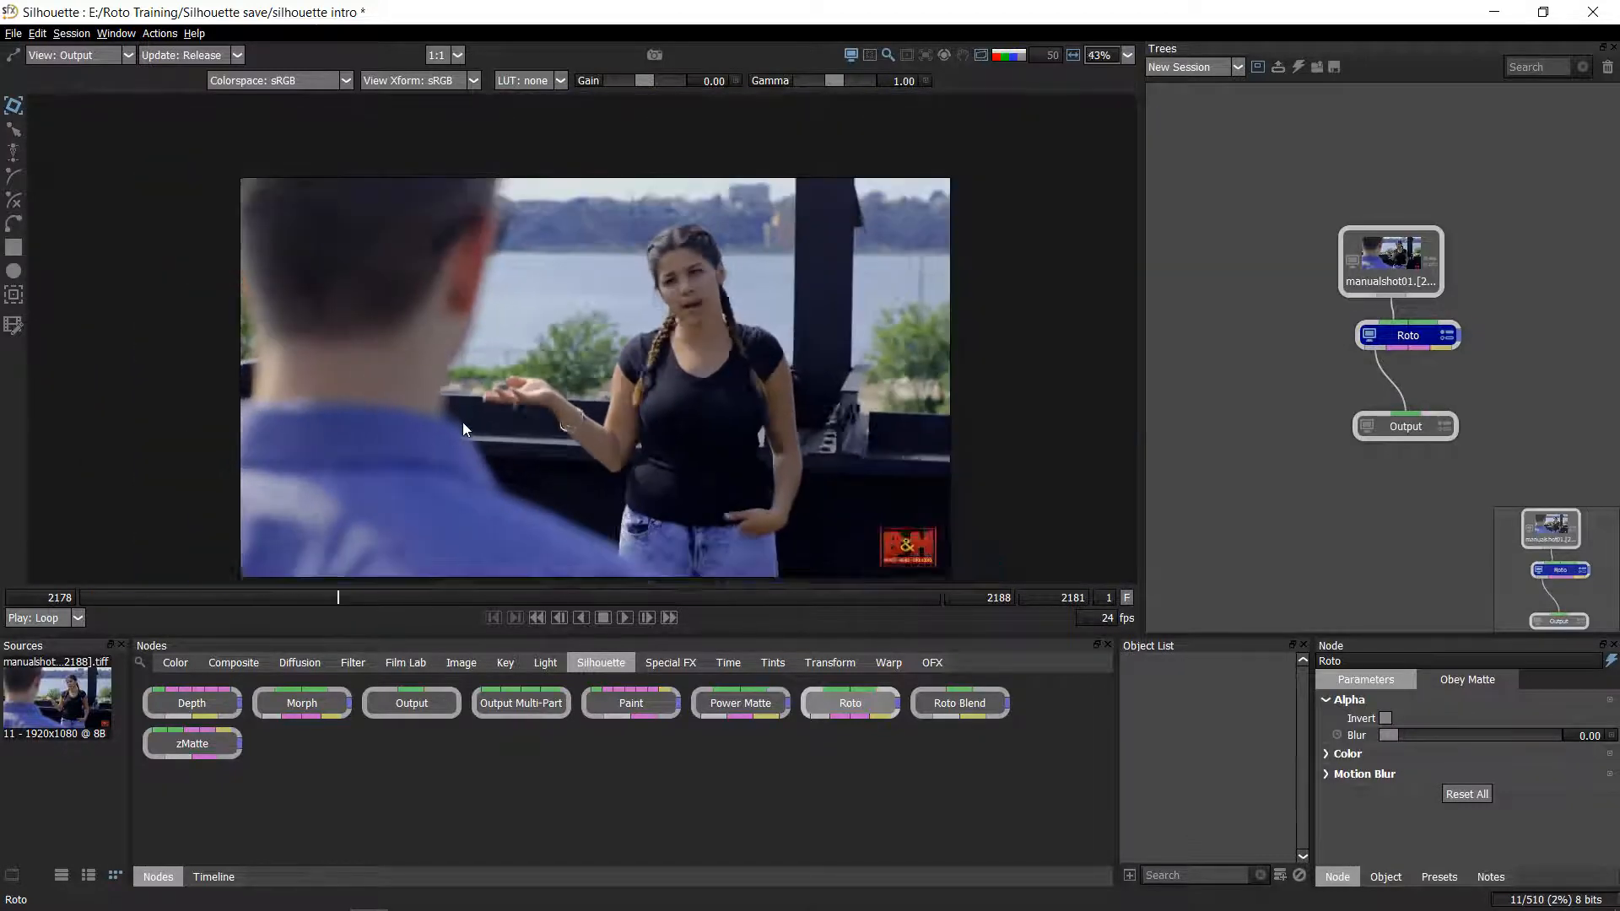
# - Examine the woman's raised hand, arm and torso on frame 2181, both close up and in the full frame
pyautogui.scroll(-1, 462, 422)
pyautogui.scroll(-1, 462, 418)
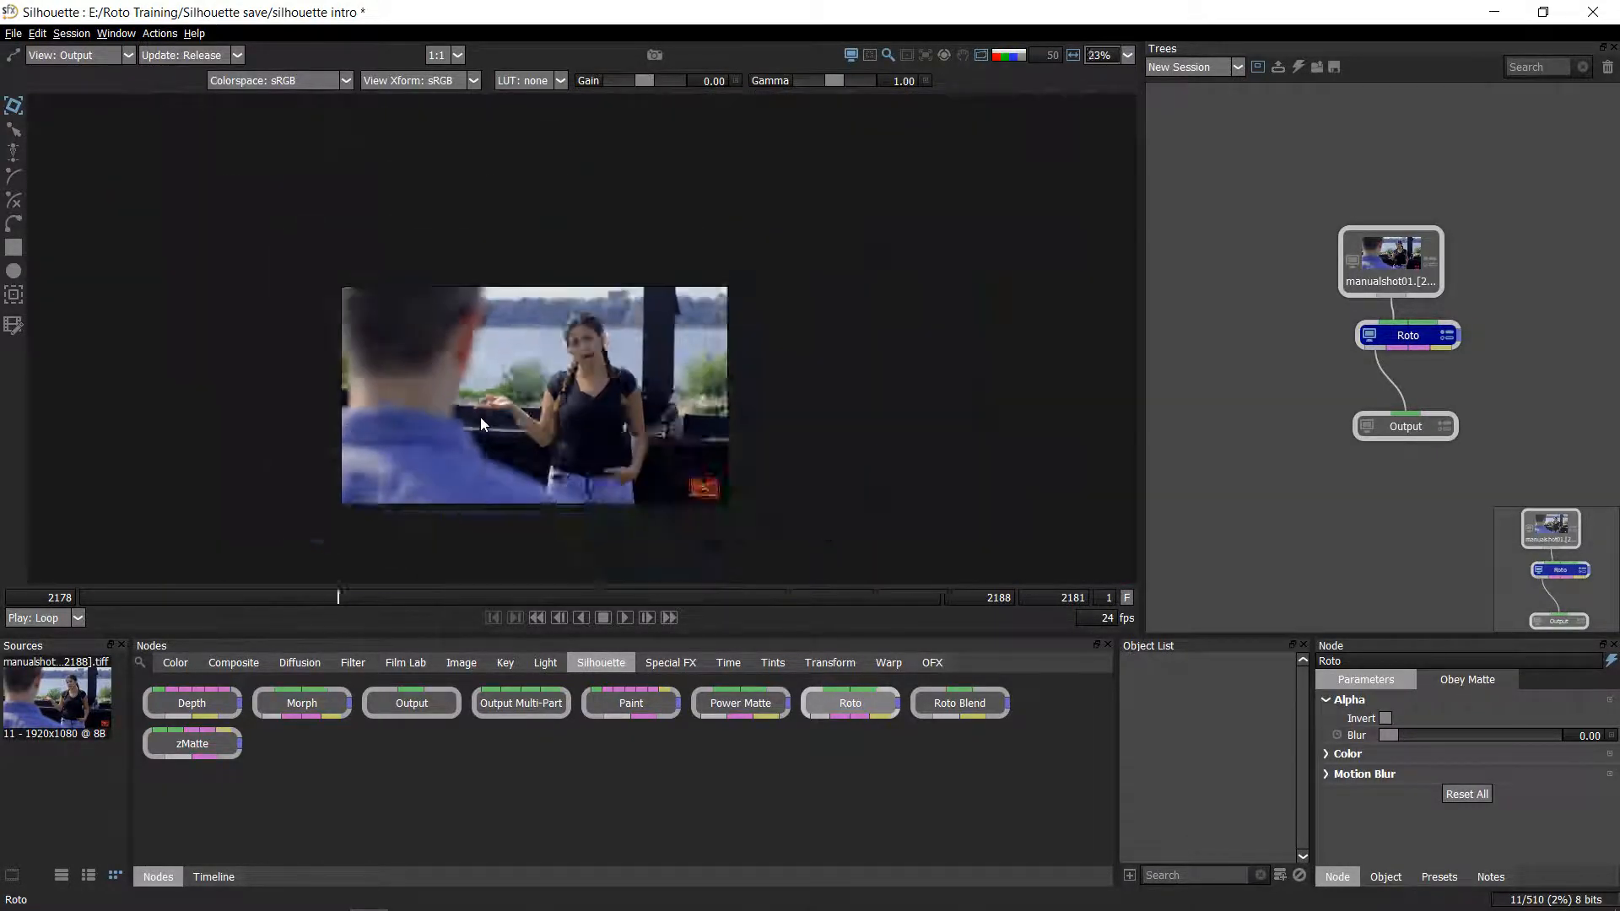
pyautogui.scroll(2, 485, 415)
pyautogui.scroll(-2, 499, 412)
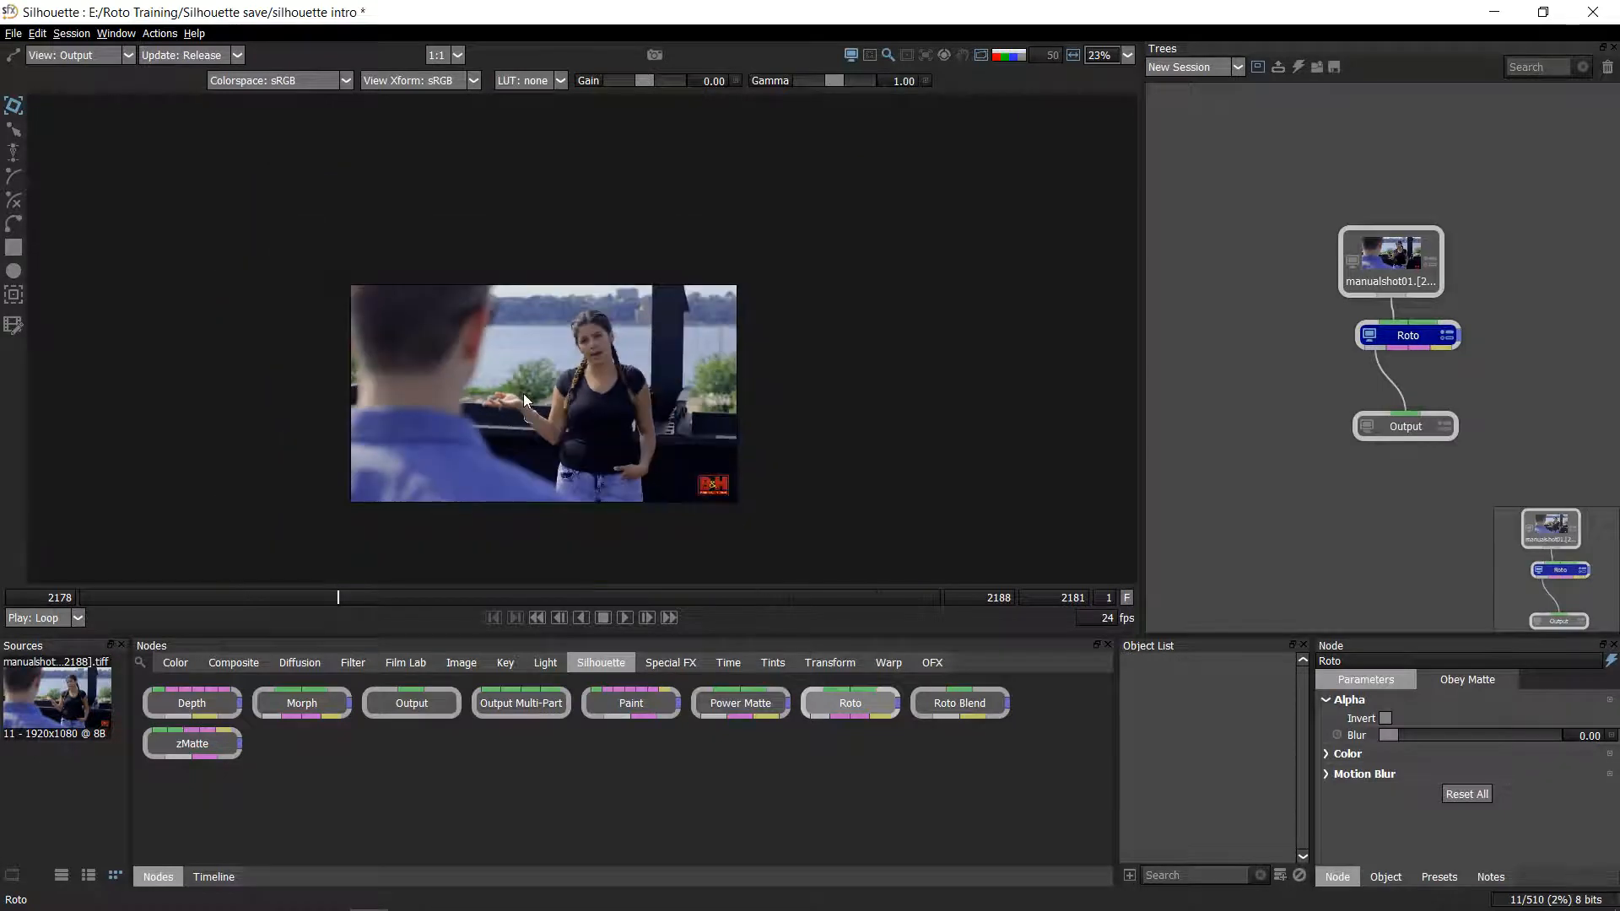
pyautogui.moveTo(530, 395); pyautogui.dragTo(500, 322)
pyautogui.scroll(5, 545, 349)
pyautogui.scroll(-2, 501, 322)
pyautogui.scroll(-1, 500, 320)
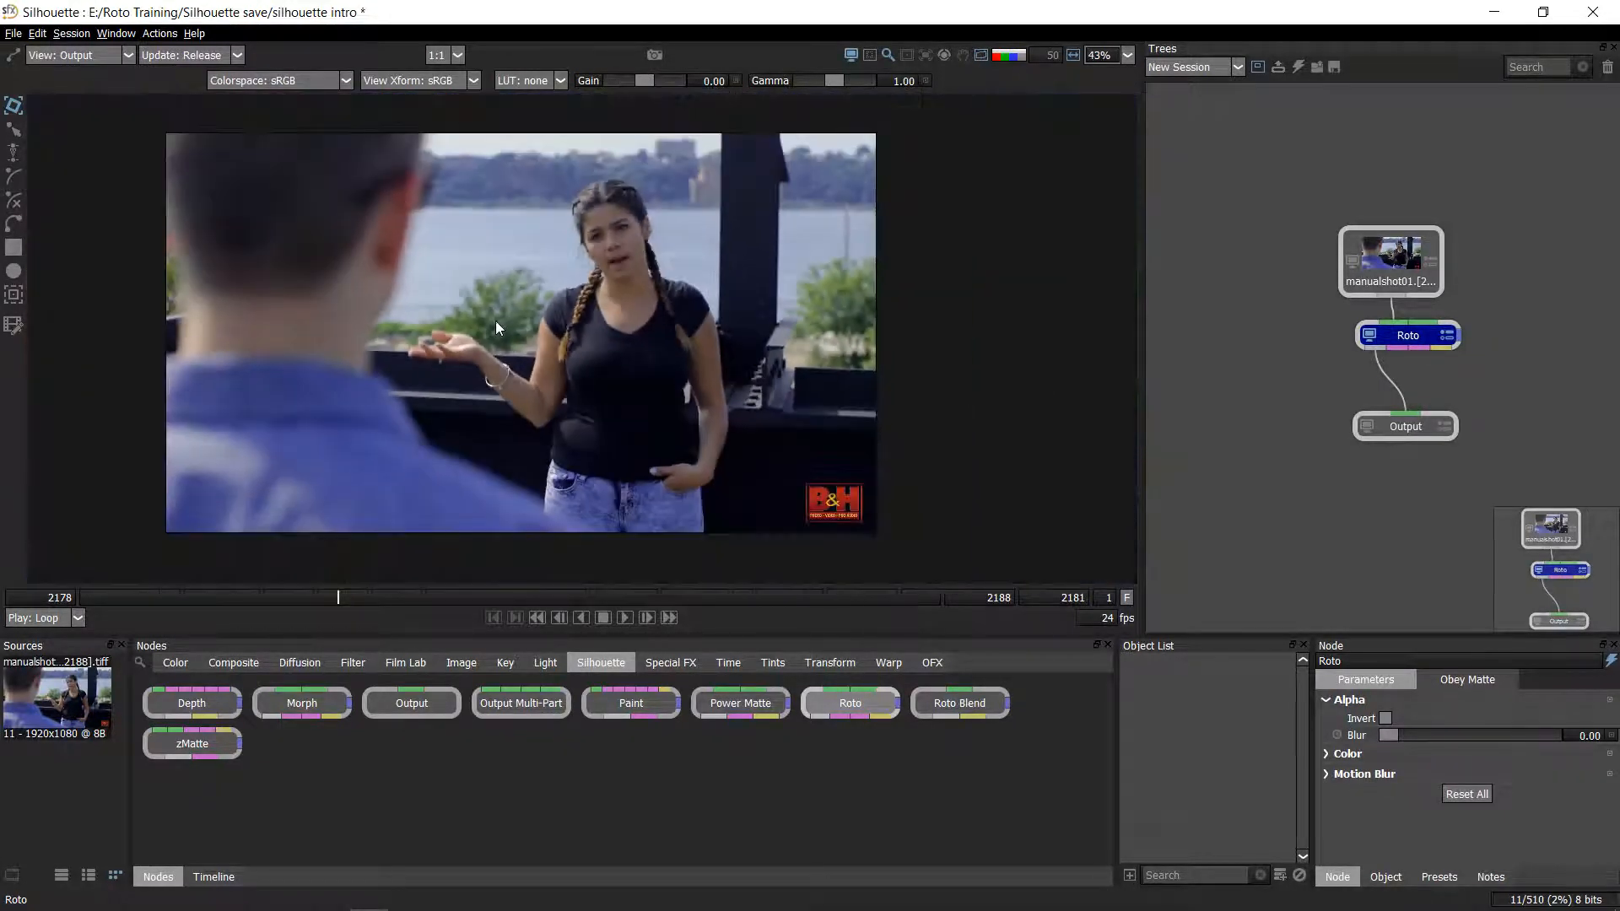
pyautogui.scroll(5, 514, 322)
pyautogui.moveTo(480, 336); pyautogui.dragTo(530, 323)
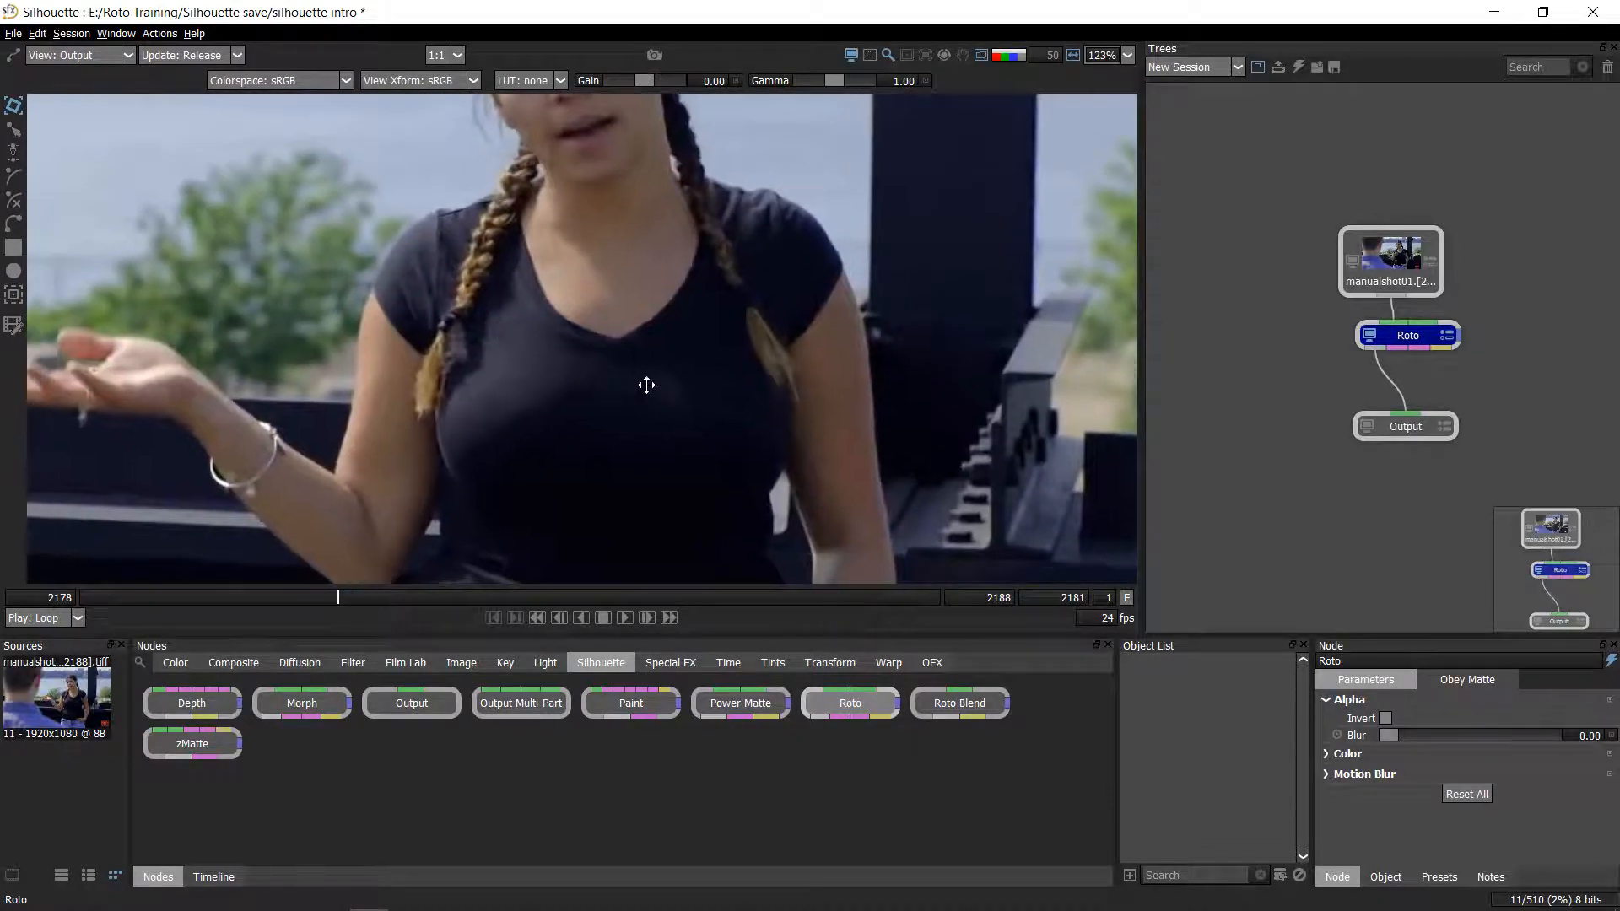
pyautogui.moveTo(429, 294); pyautogui.dragTo(514, 281)
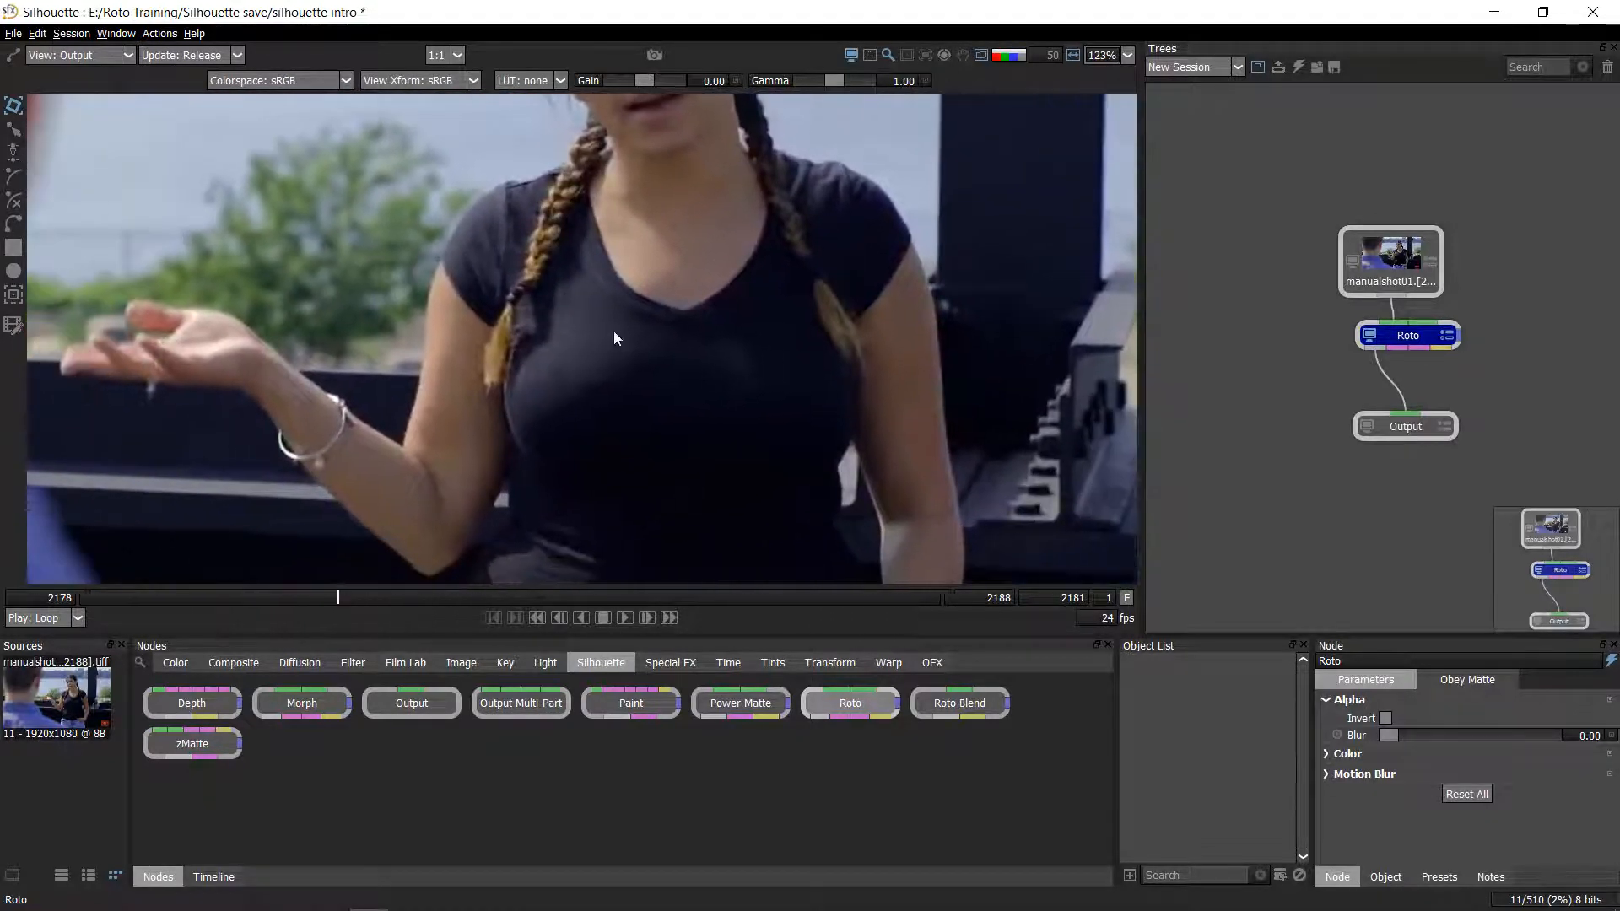
pyautogui.moveTo(615, 336)
pyautogui.mouseDown()
pyautogui.moveTo(532, 343)
pyautogui.moveTo(632, 359)
pyautogui.mouseUp()
pyautogui.moveTo(471, 300); pyautogui.dragTo(540, 290)
pyautogui.scroll(-3, 471, 339)
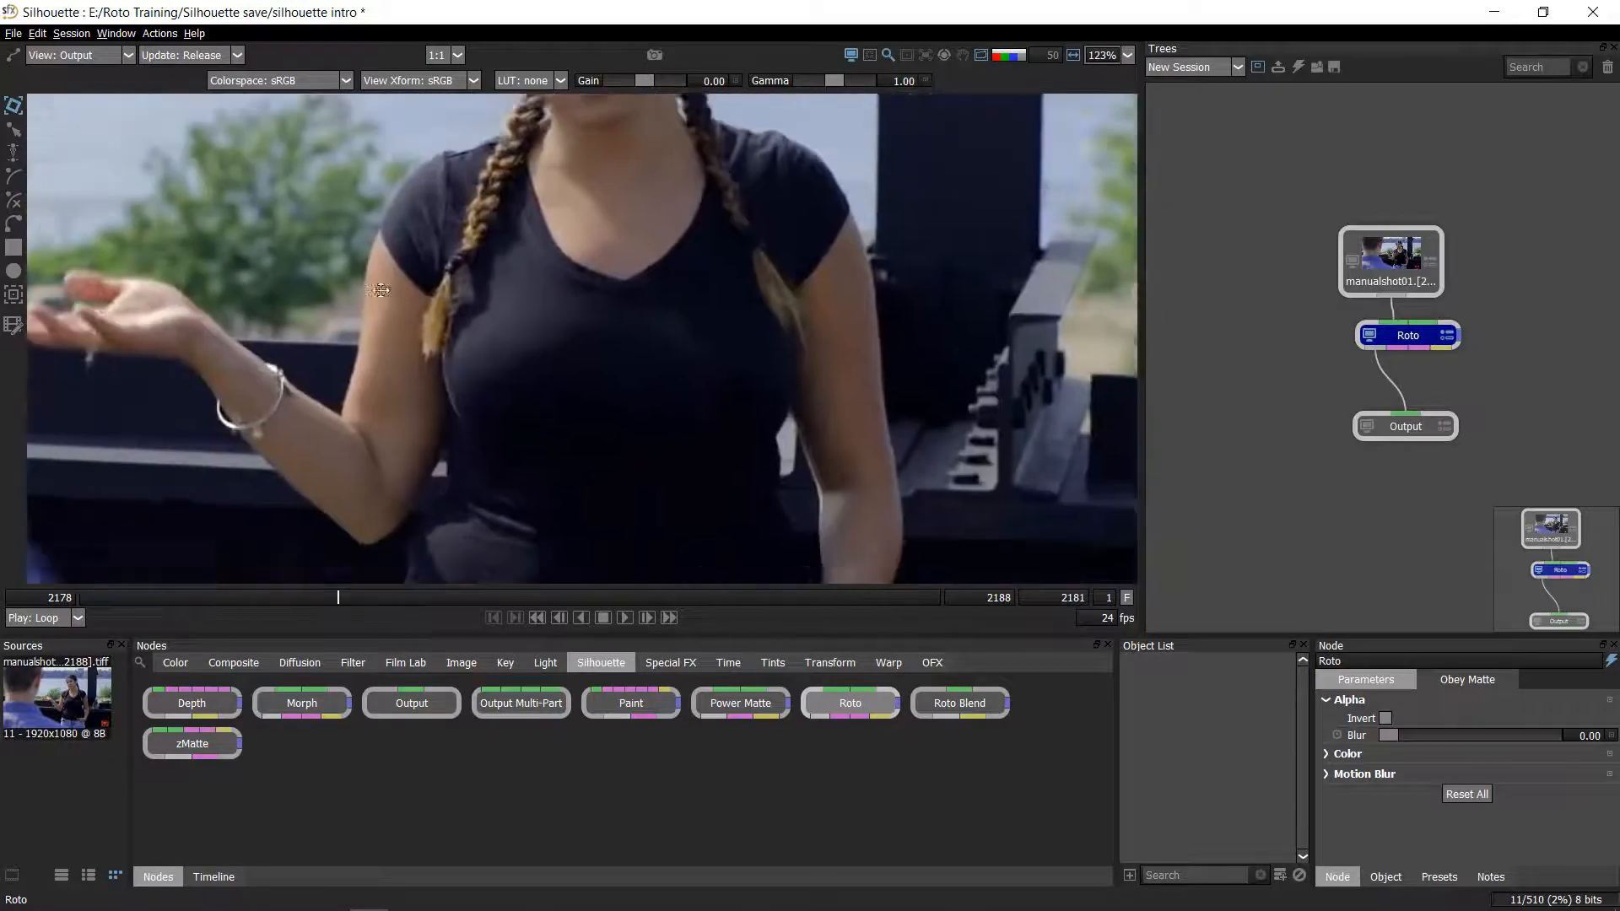
pyautogui.scroll(-2, 473, 339)
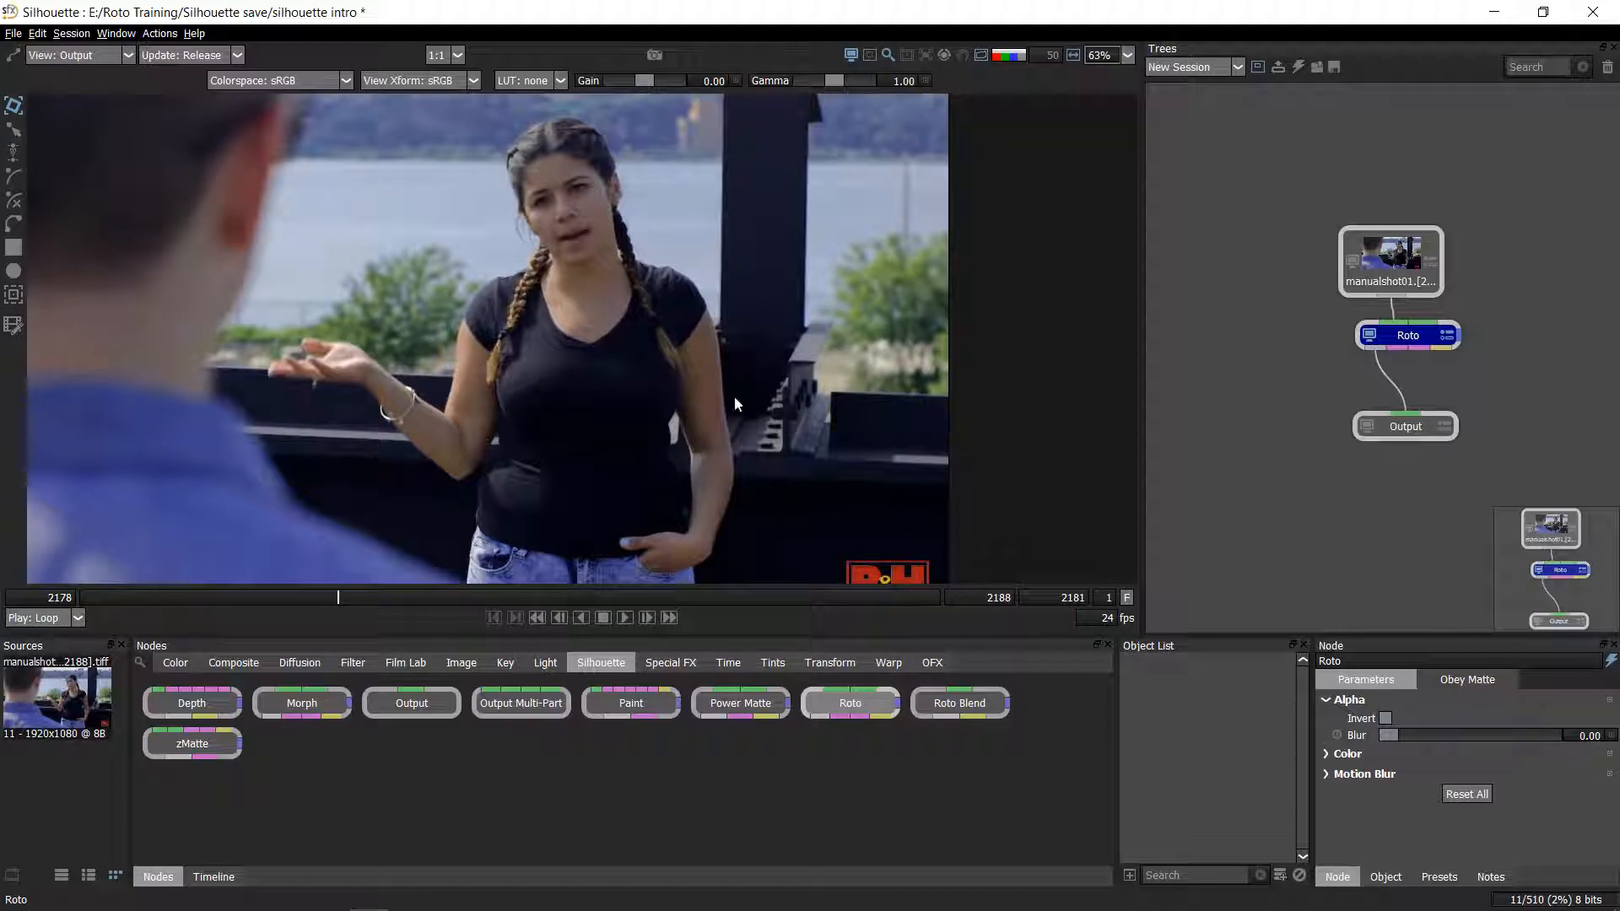
pyautogui.moveTo(375, 332); pyautogui.dragTo(440, 280)
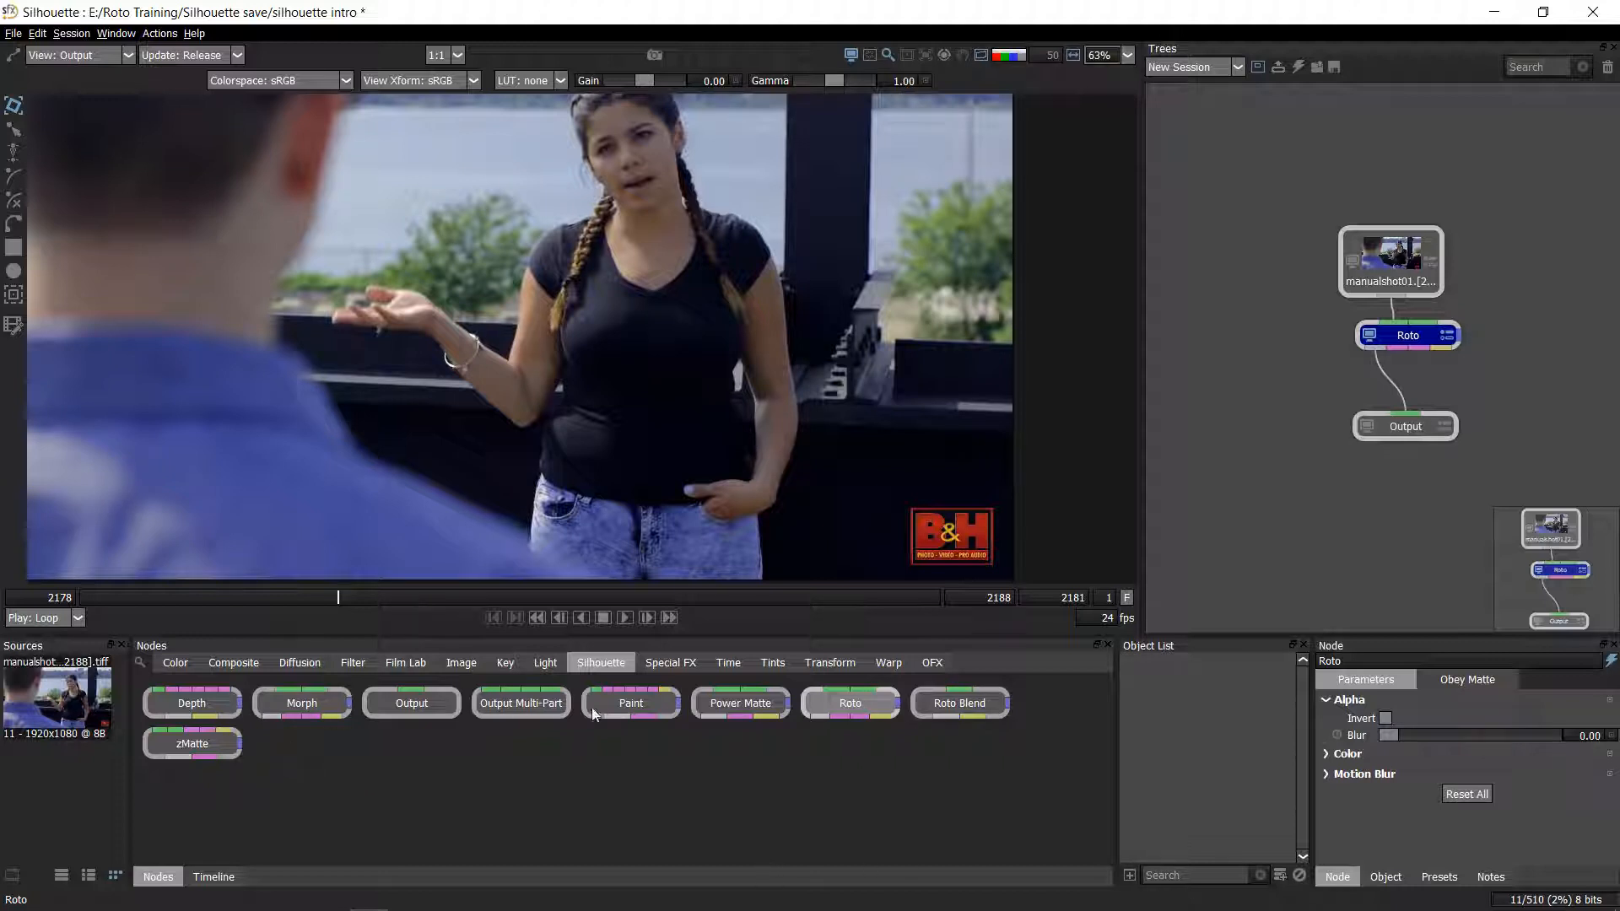
# - Detach the Nodes panel from the workspace as a floating window and close it
pyautogui.moveTo(153, 646); pyautogui.dragTo(191, 716)
pyautogui.doubleClick(83, 649)
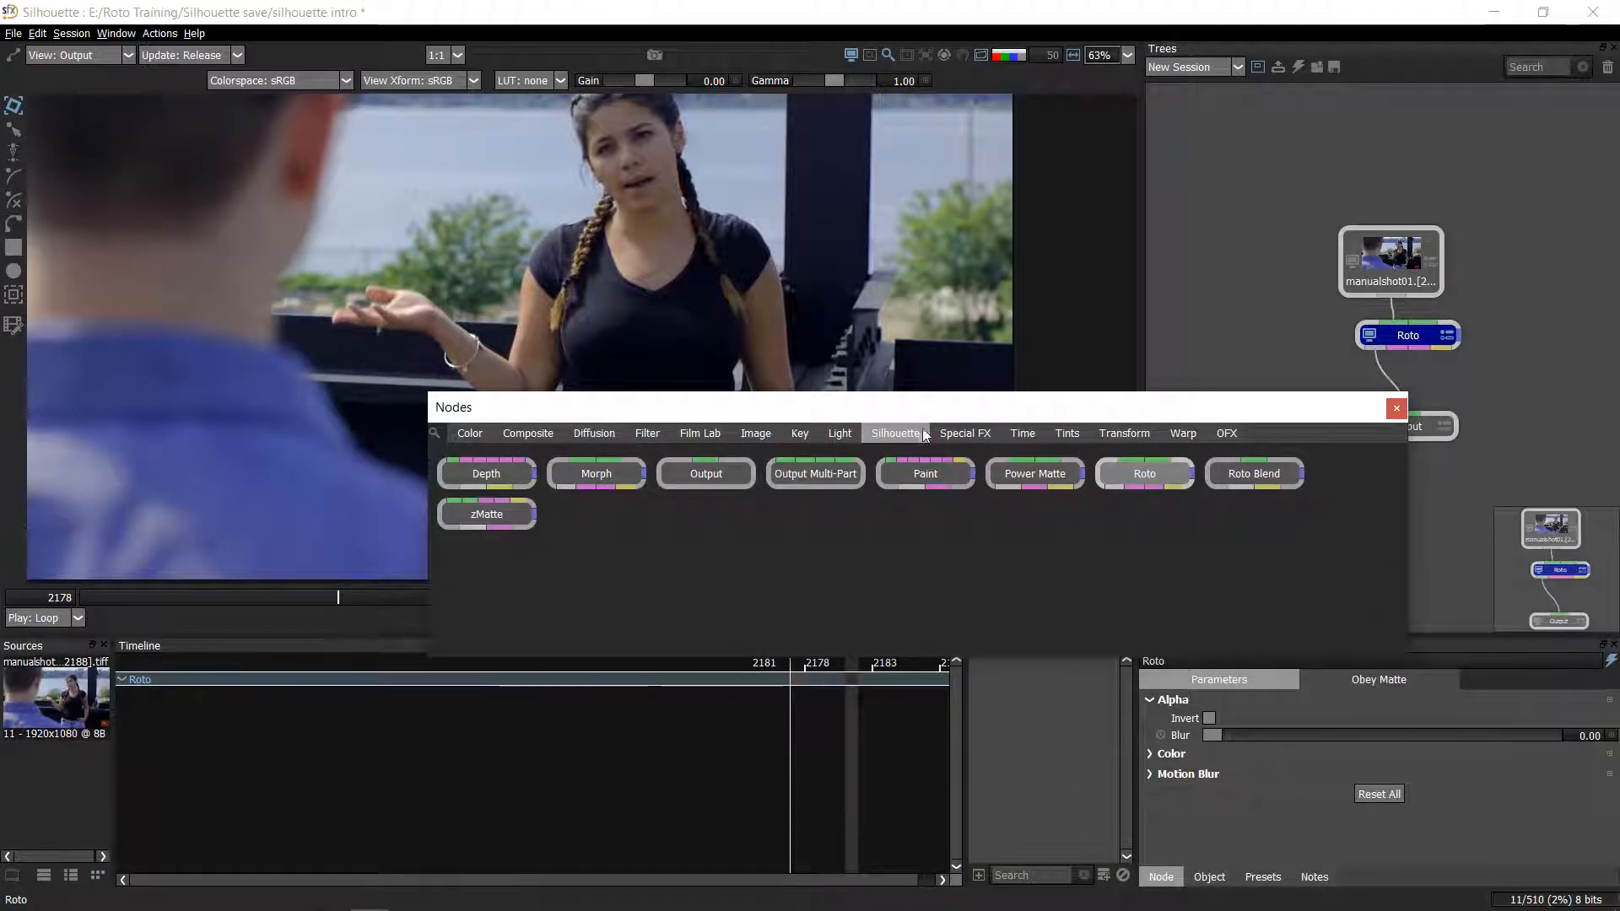
pyautogui.click(1396, 409)
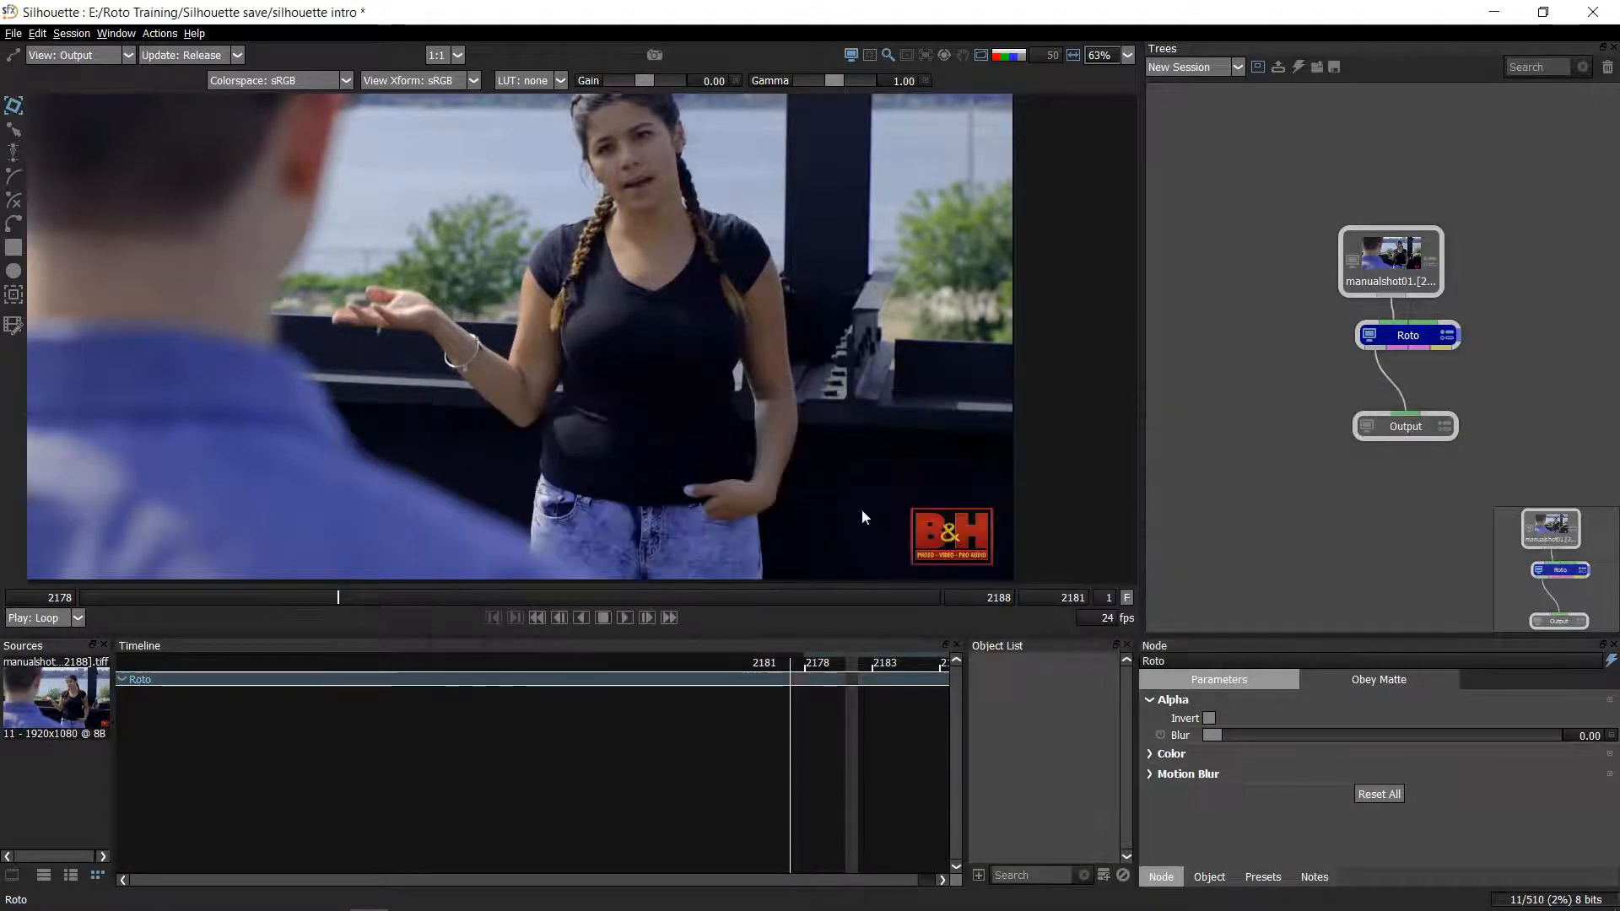
# - Reopen the Nodes panel as a floating window and close it again
pyautogui.click(116, 33)
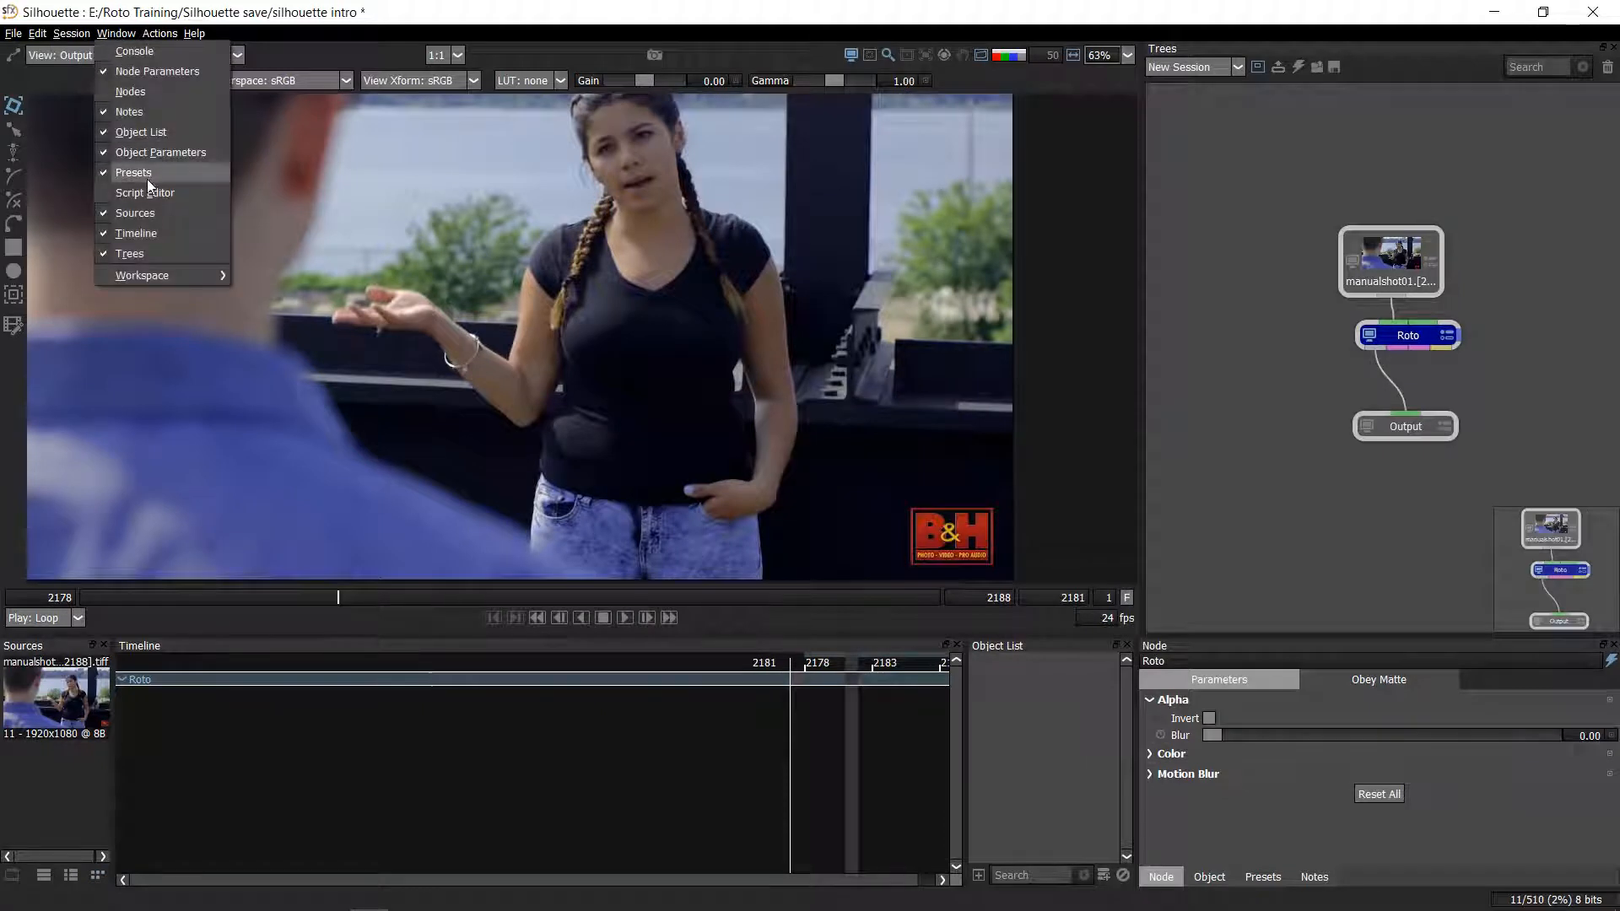
pyautogui.click(132, 91)
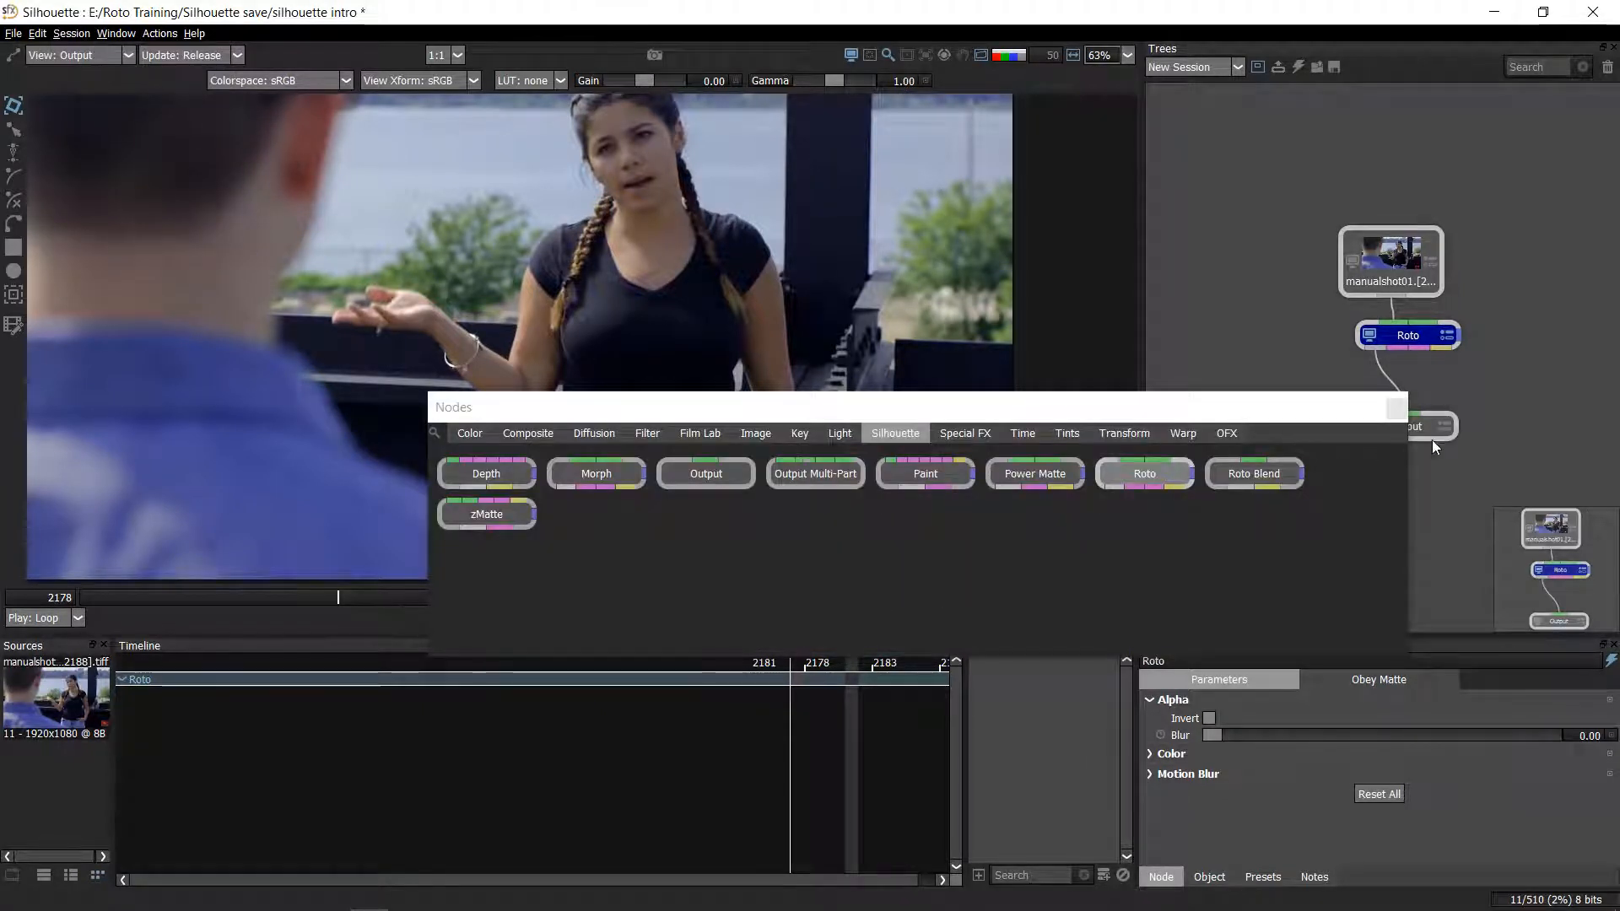
pyautogui.click(1396, 408)
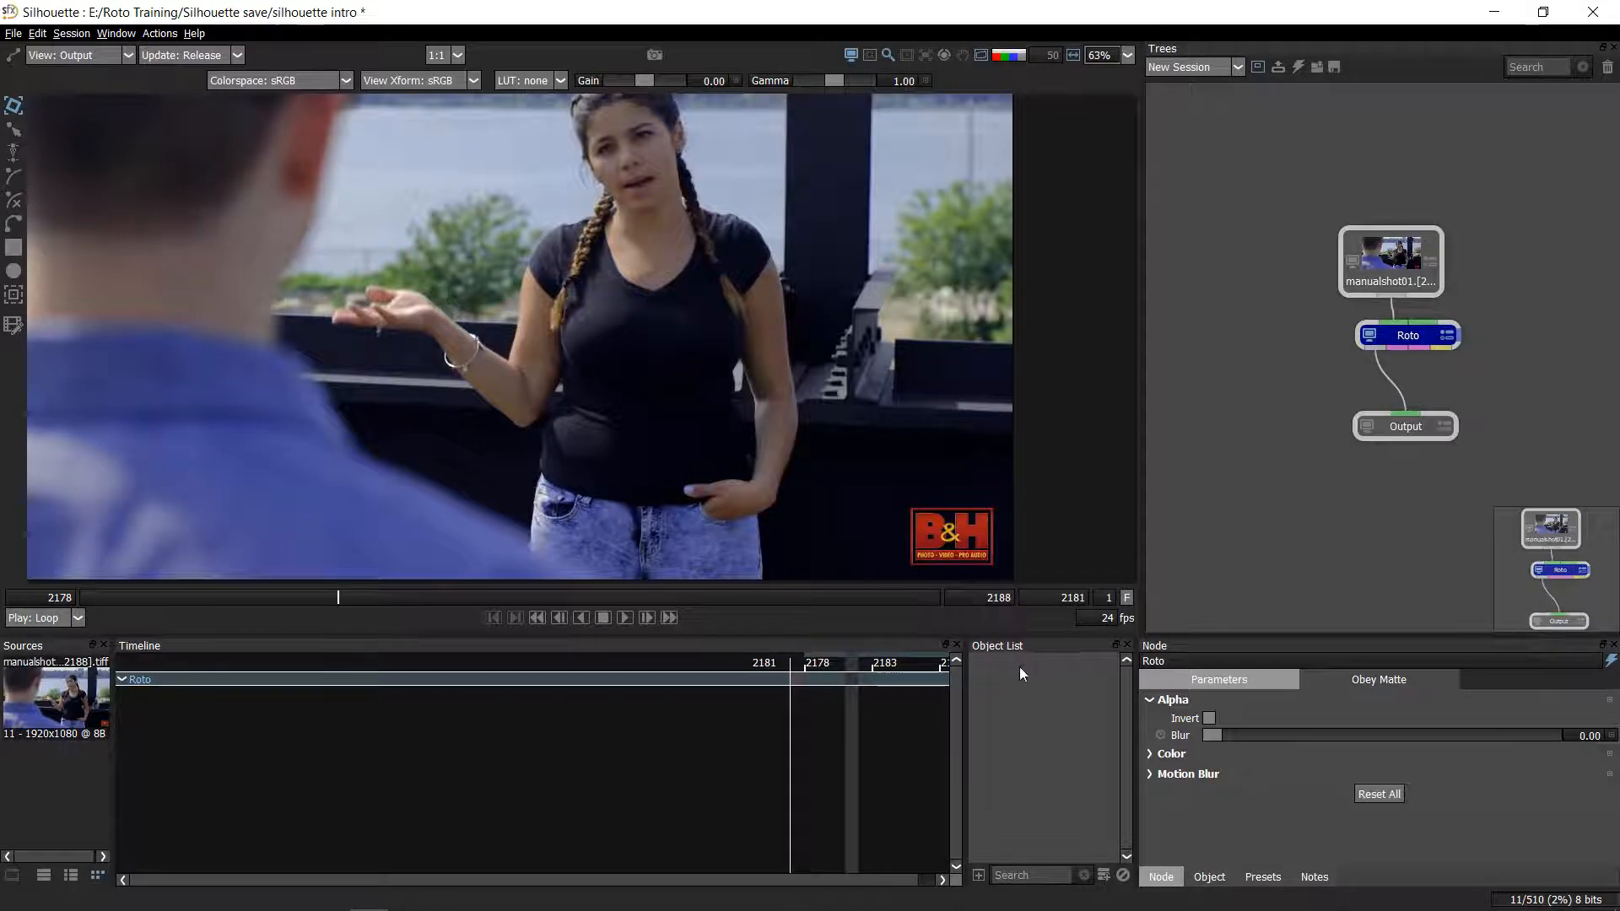
# - Narrow the Node parameters panel and widen the Timeline, shifting the Object List across
pyautogui.moveTo(1141, 722); pyautogui.dragTo(1390, 722)
pyautogui.moveTo(965, 707); pyautogui.dragTo(1154, 709)
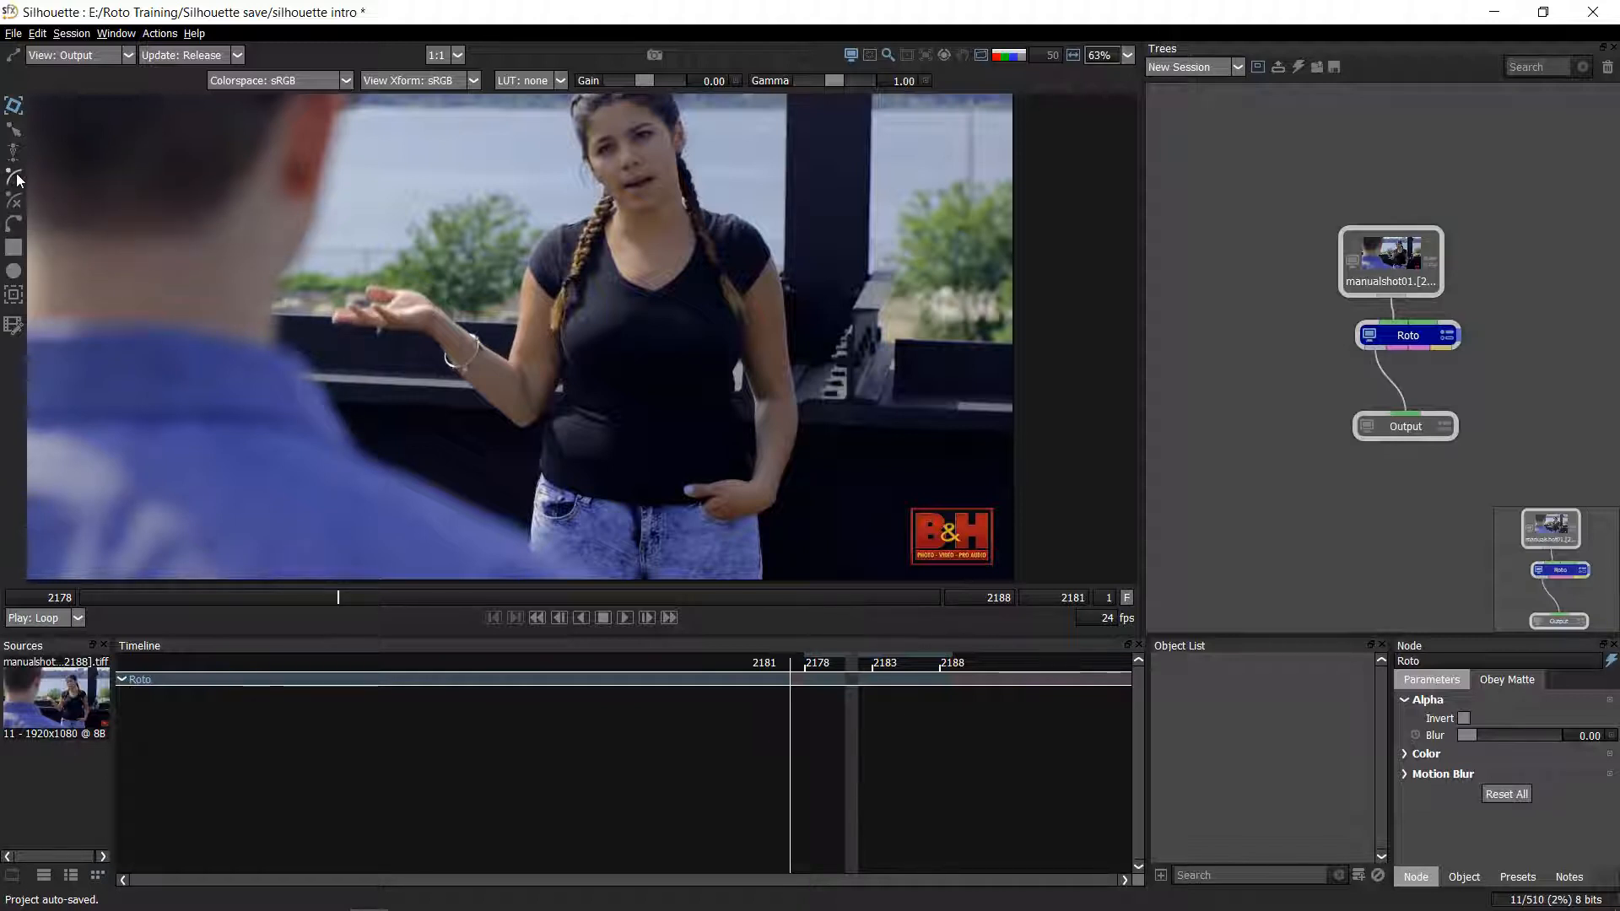
# - Start a B-spline on frame 2181 with its first two points at the sleeve hem on the outer edge of the woman's lowered arm
pyautogui.scroll(1, 255, 270)
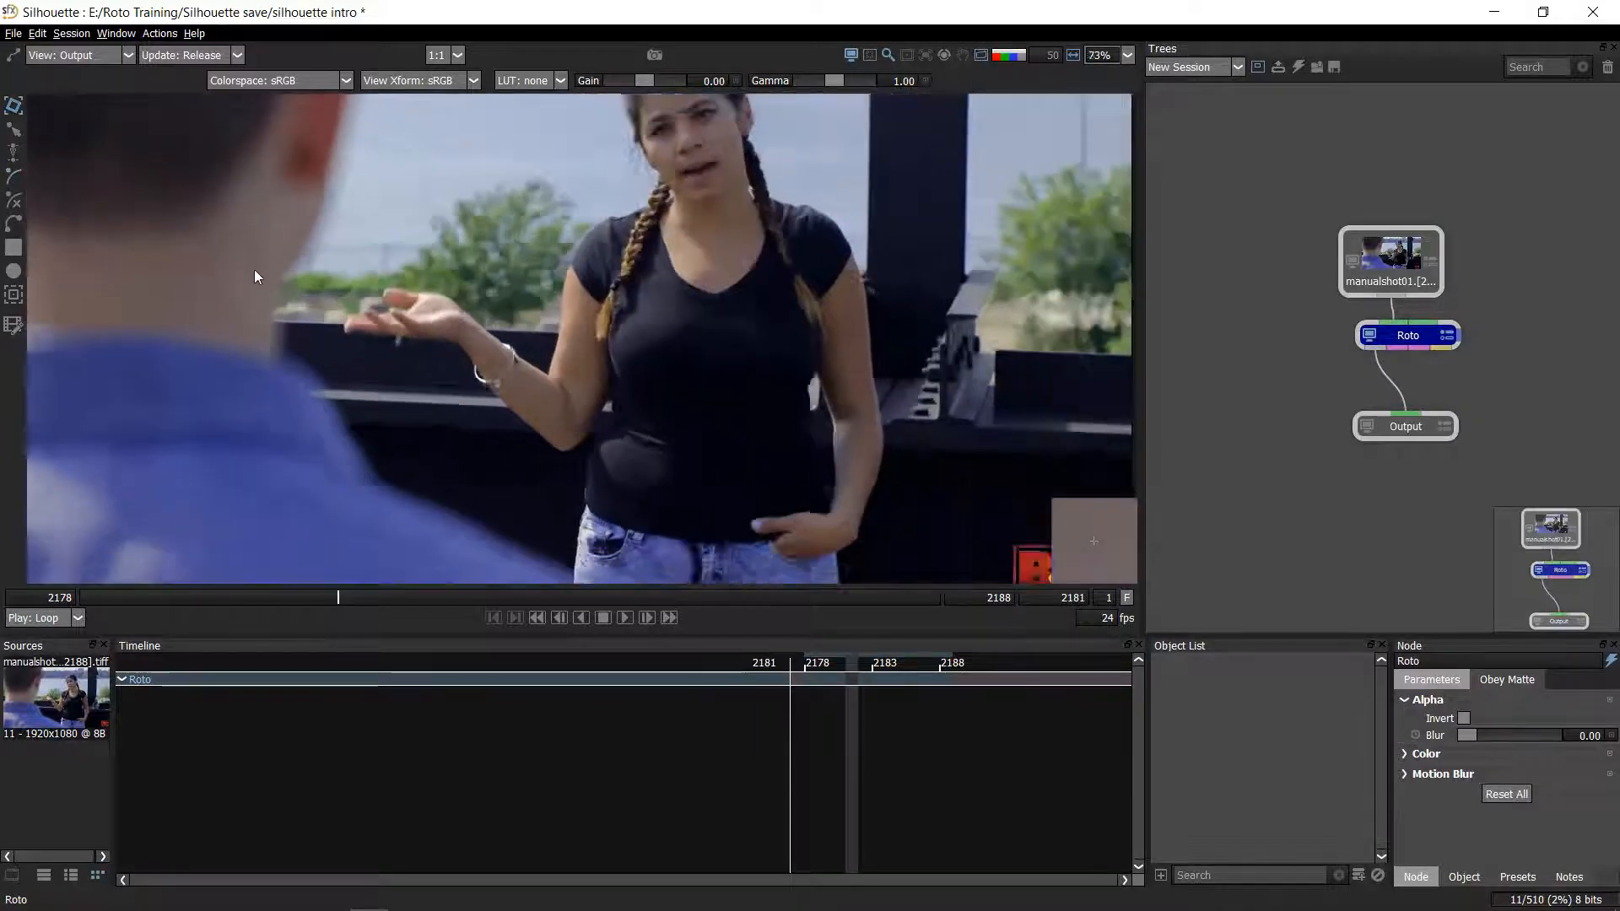
pyautogui.scroll(-5, 438, 322)
pyautogui.scroll(10, 414, 354)
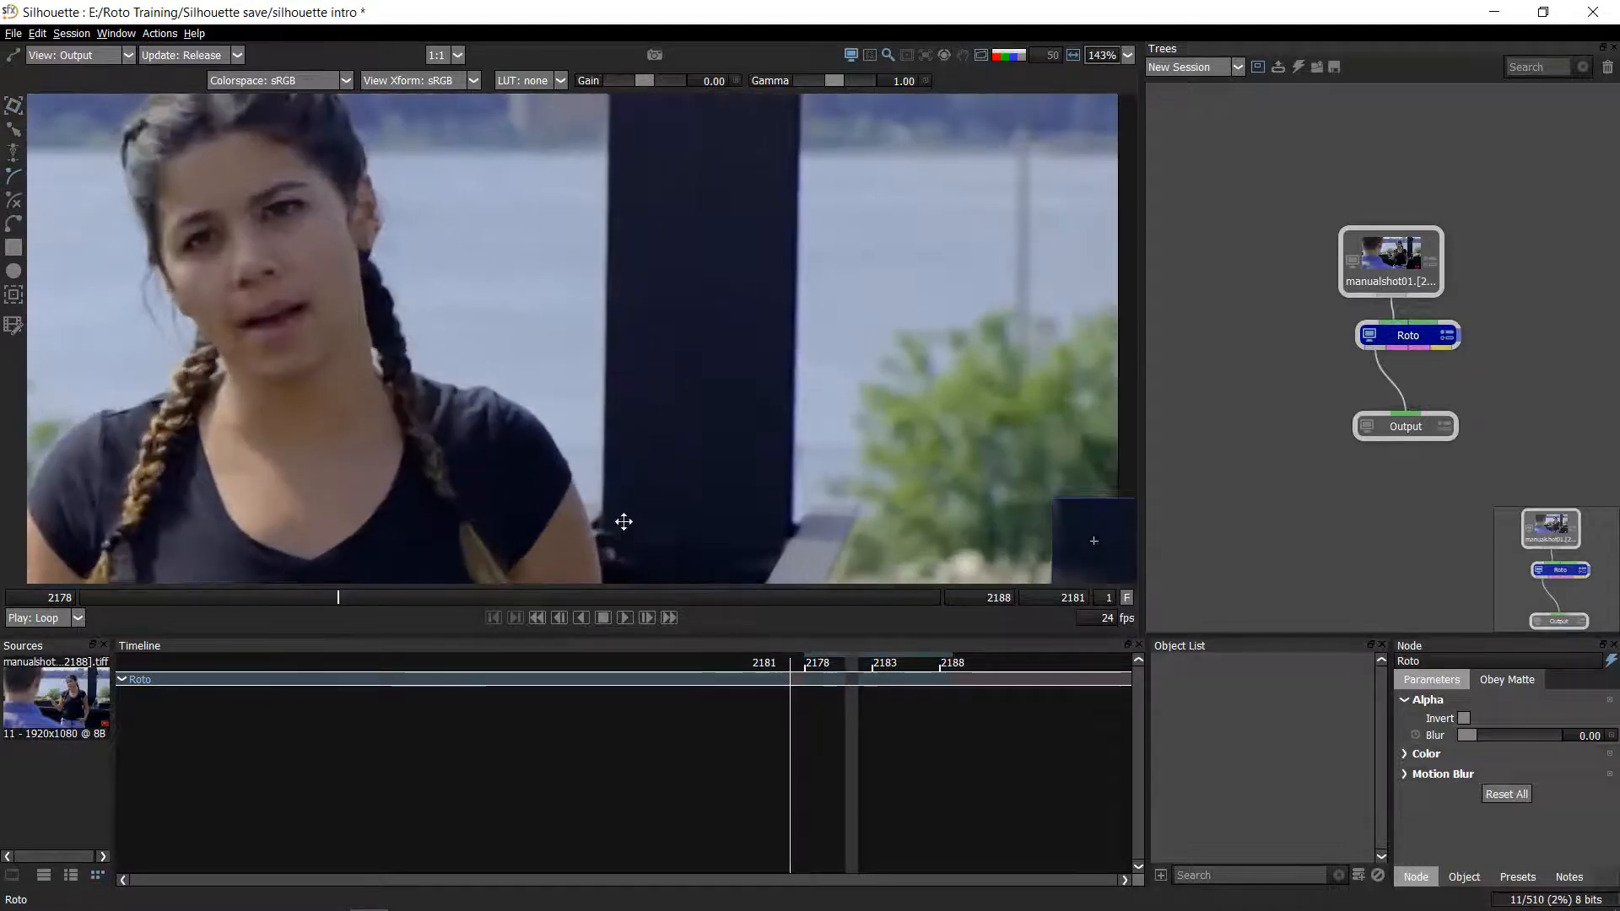
pyautogui.moveTo(622, 520); pyautogui.dragTo(519, 106)
pyautogui.moveTo(517, 528)
pyautogui.mouseDown()
pyautogui.moveTo(513, 372)
pyautogui.moveTo(510, 508)
pyautogui.mouseUp()
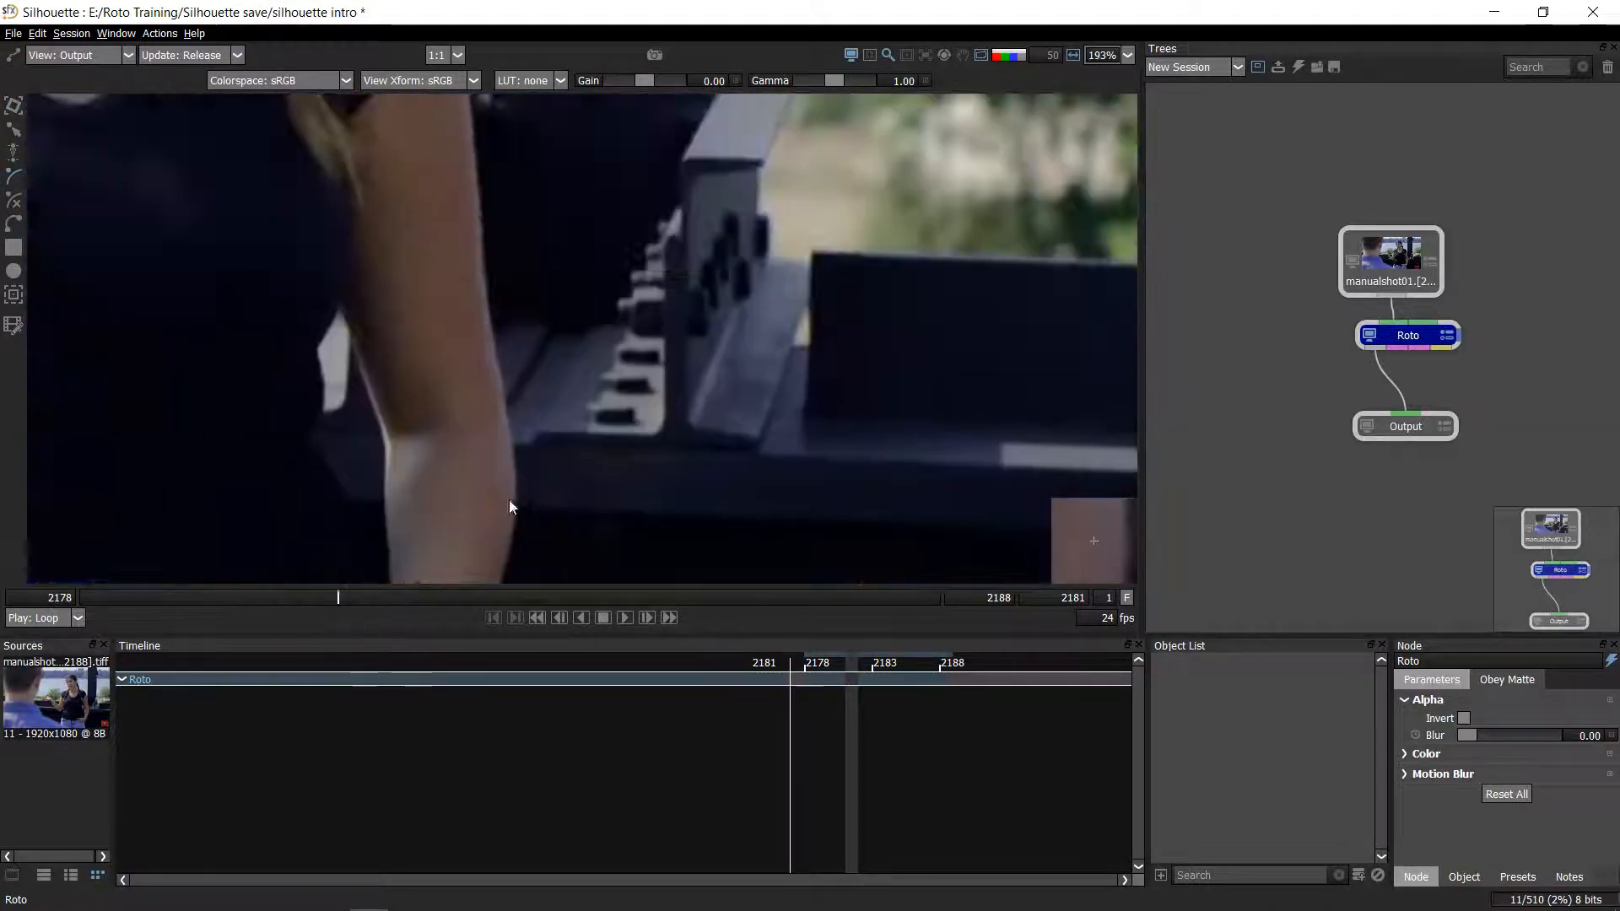
pyautogui.moveTo(489, 316); pyautogui.dragTo(532, 607)
pyautogui.scroll(-1, 494, 351)
pyautogui.scroll(2, 494, 351)
pyautogui.scroll(2, 475, 256)
pyautogui.scroll(3, 472, 253)
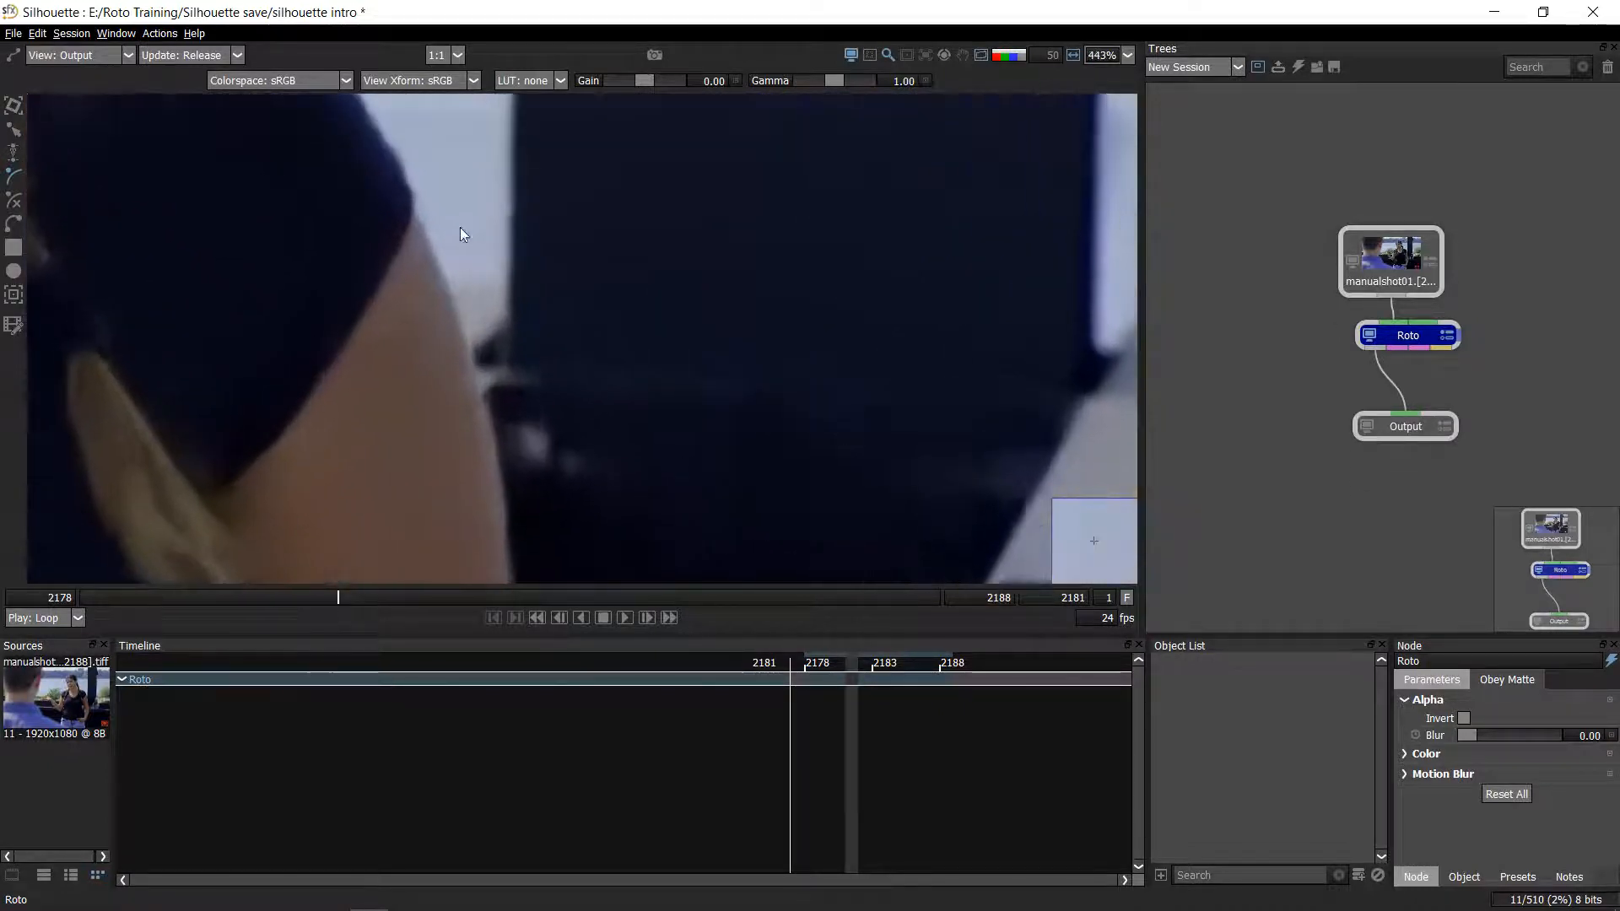
pyautogui.click(408, 202)
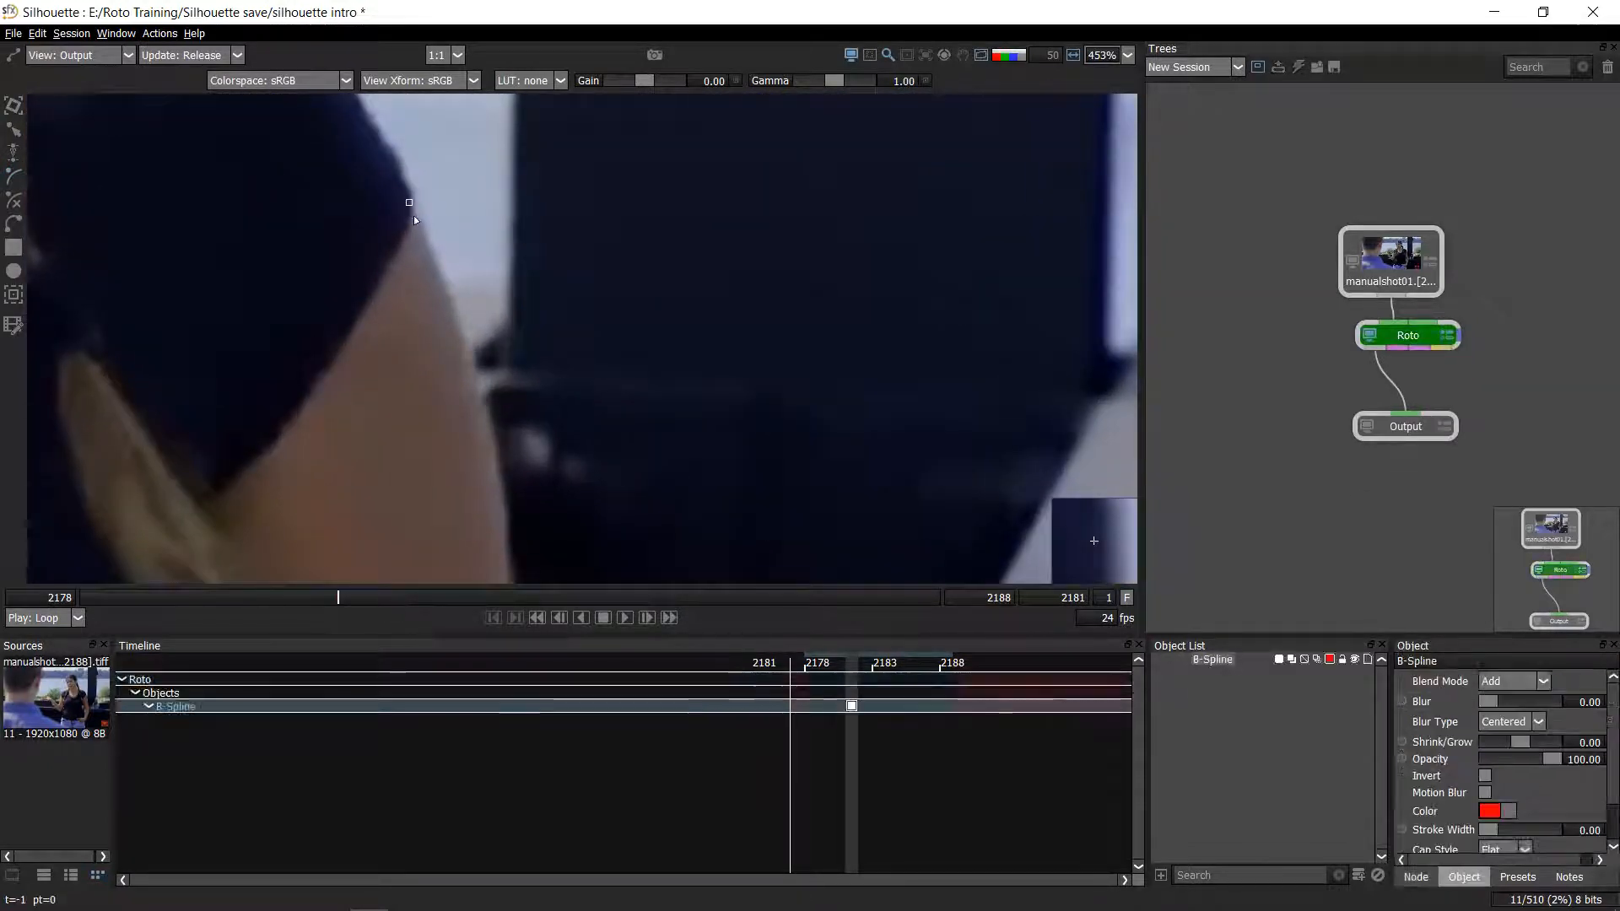
pyautogui.click(444, 284)
# - Continue the B-spline with points down the outer edge of the upper arm towards the elbow
pyautogui.moveTo(447, 314); pyautogui.dragTo(412, 145)
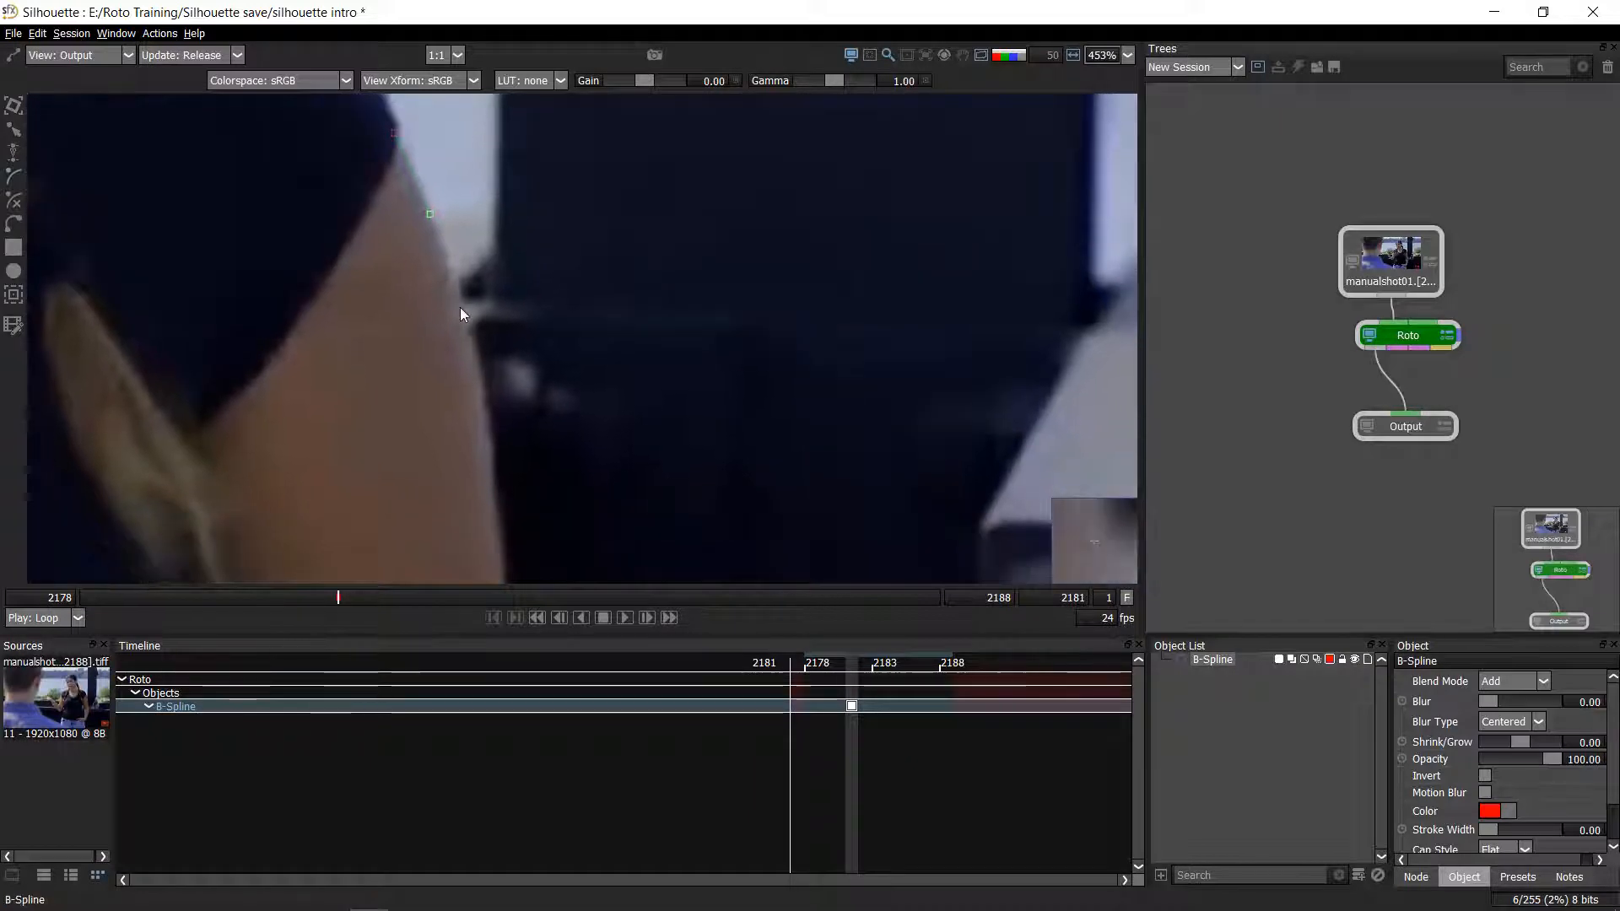
pyautogui.click(457, 256)
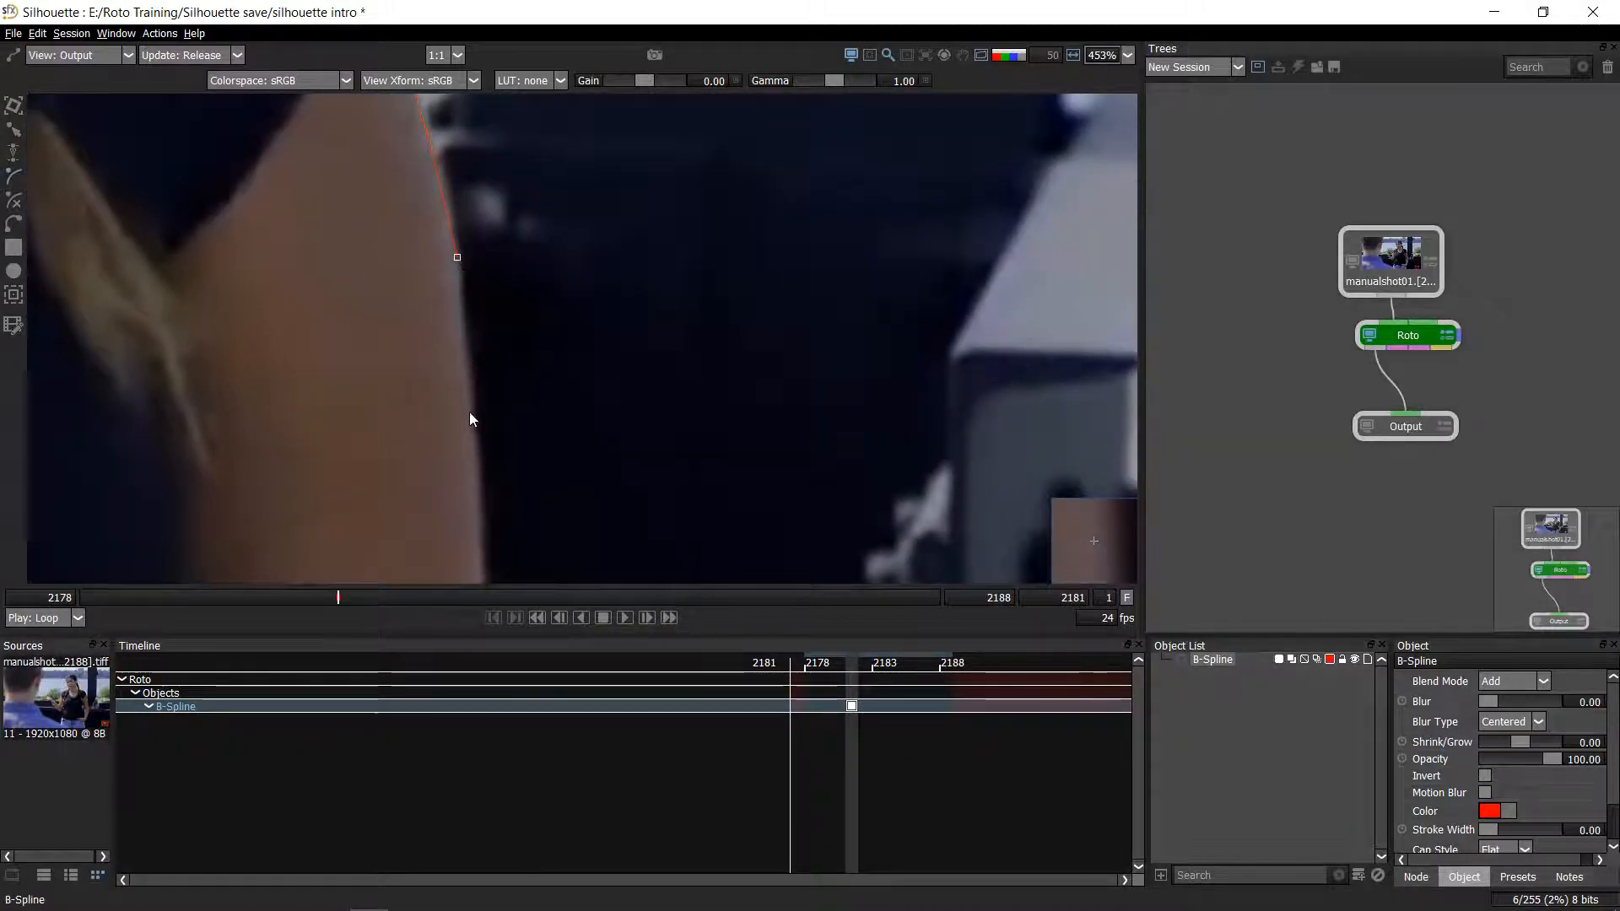
pyautogui.click(469, 412)
pyautogui.moveTo(479, 529); pyautogui.dragTo(453, 293)
pyautogui.click(454, 330)
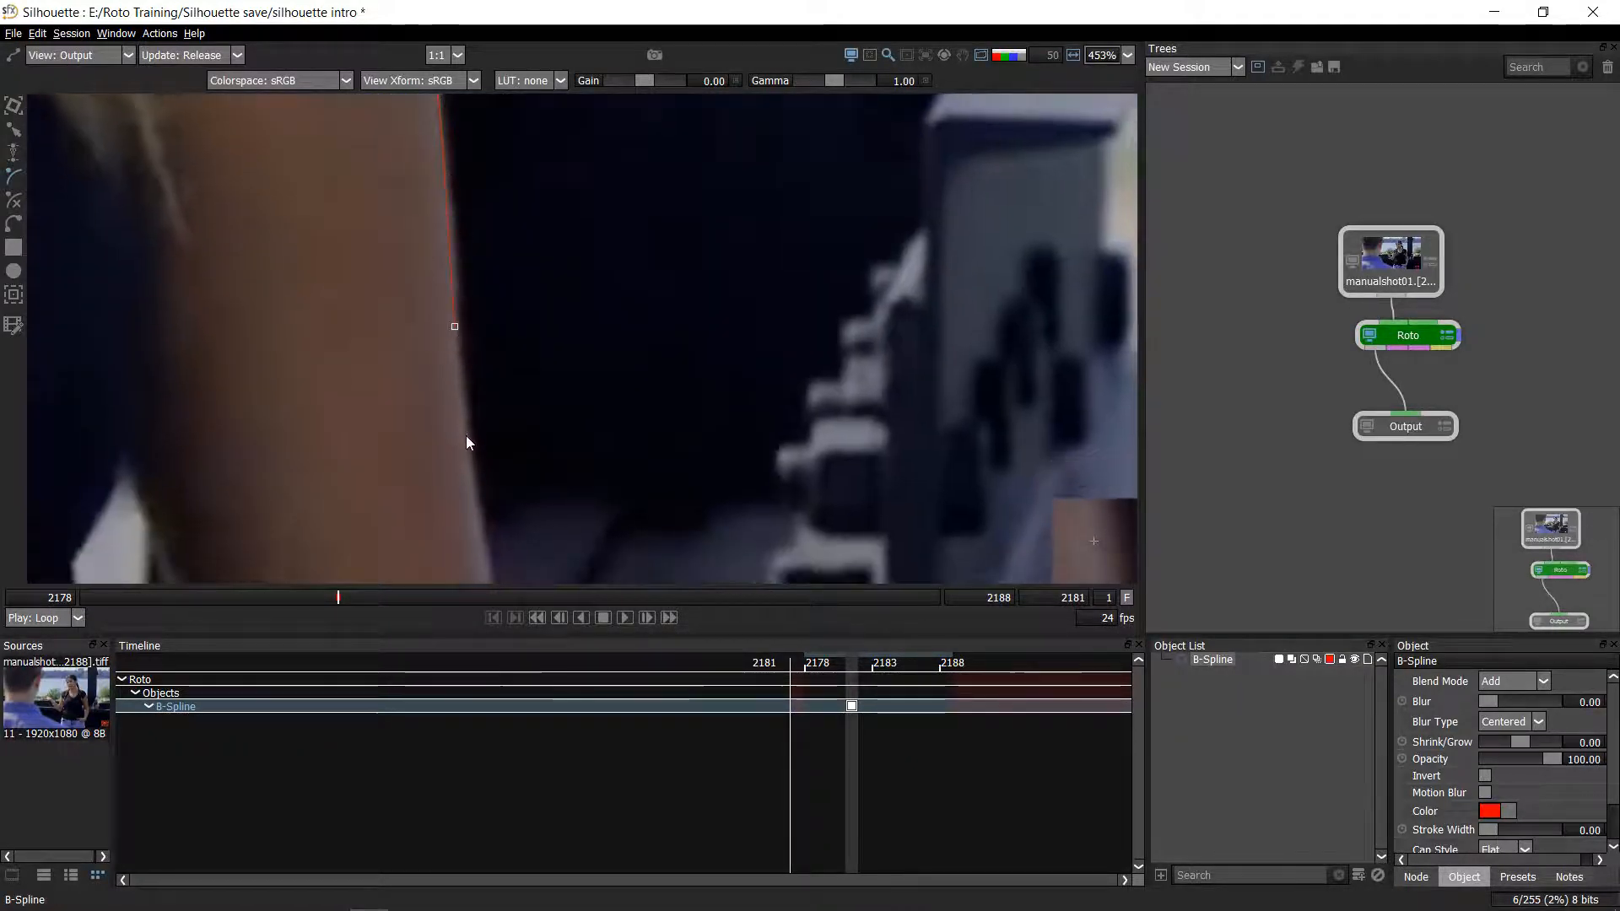
pyautogui.click(466, 435)
pyautogui.moveTo(465, 435); pyautogui.dragTo(448, 245)
# - Carry the B-spline down to the elbow, across the arm and back up along its inner side
pyautogui.scroll(-1, 449, 244)
pyautogui.scroll(-12, 473, 390)
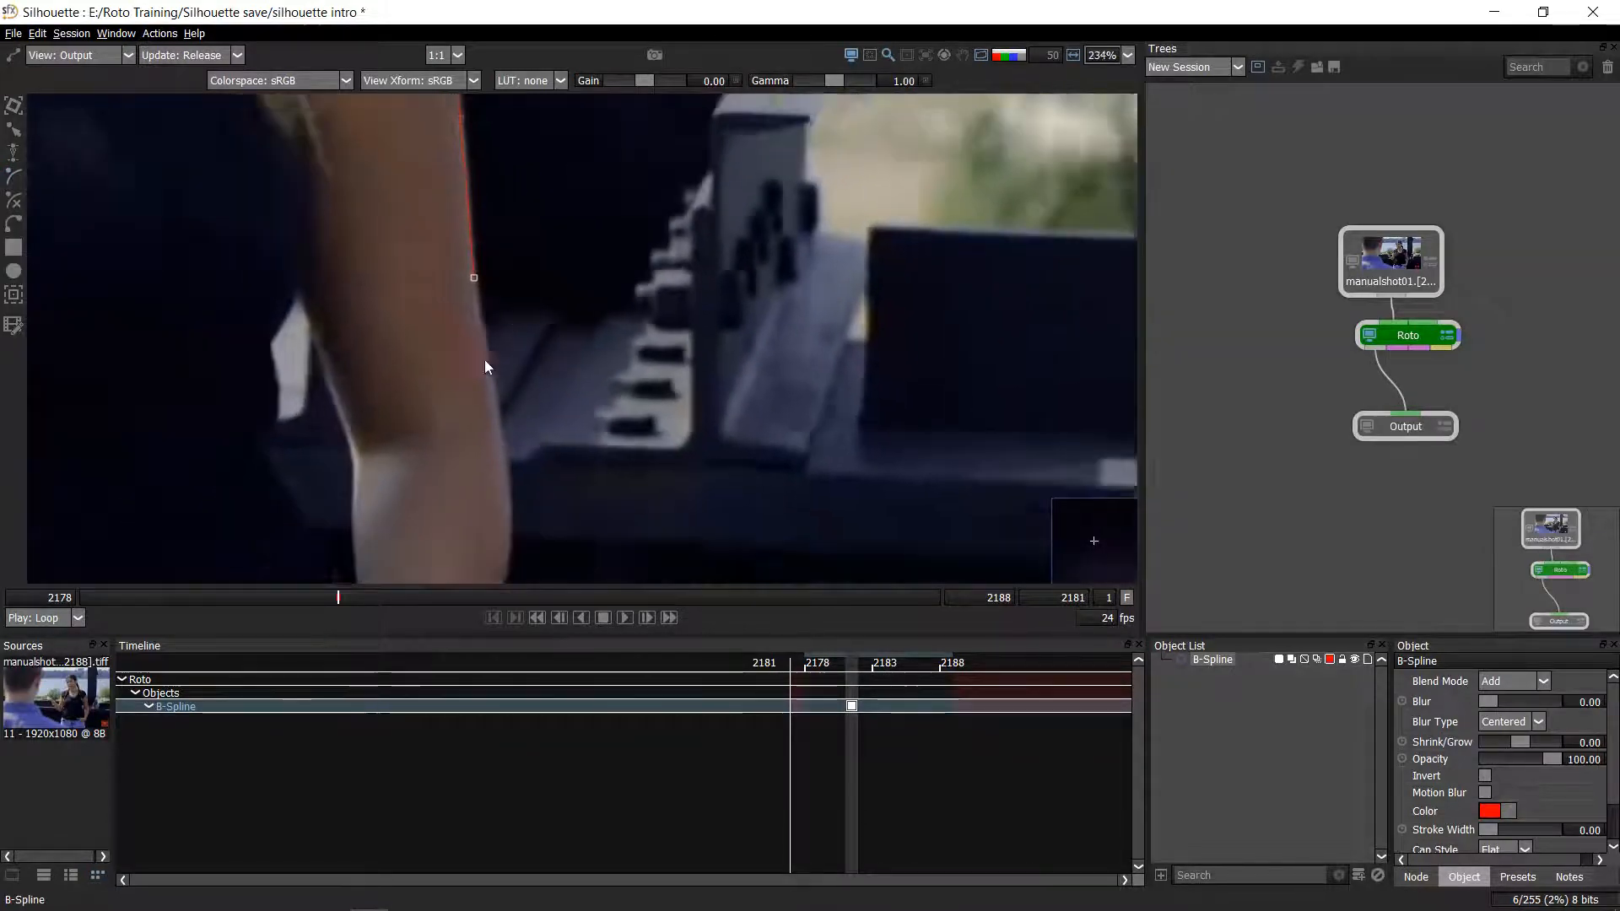
pyautogui.scroll(-4, 523, 398)
pyautogui.moveTo(523, 398); pyautogui.dragTo(500, 317)
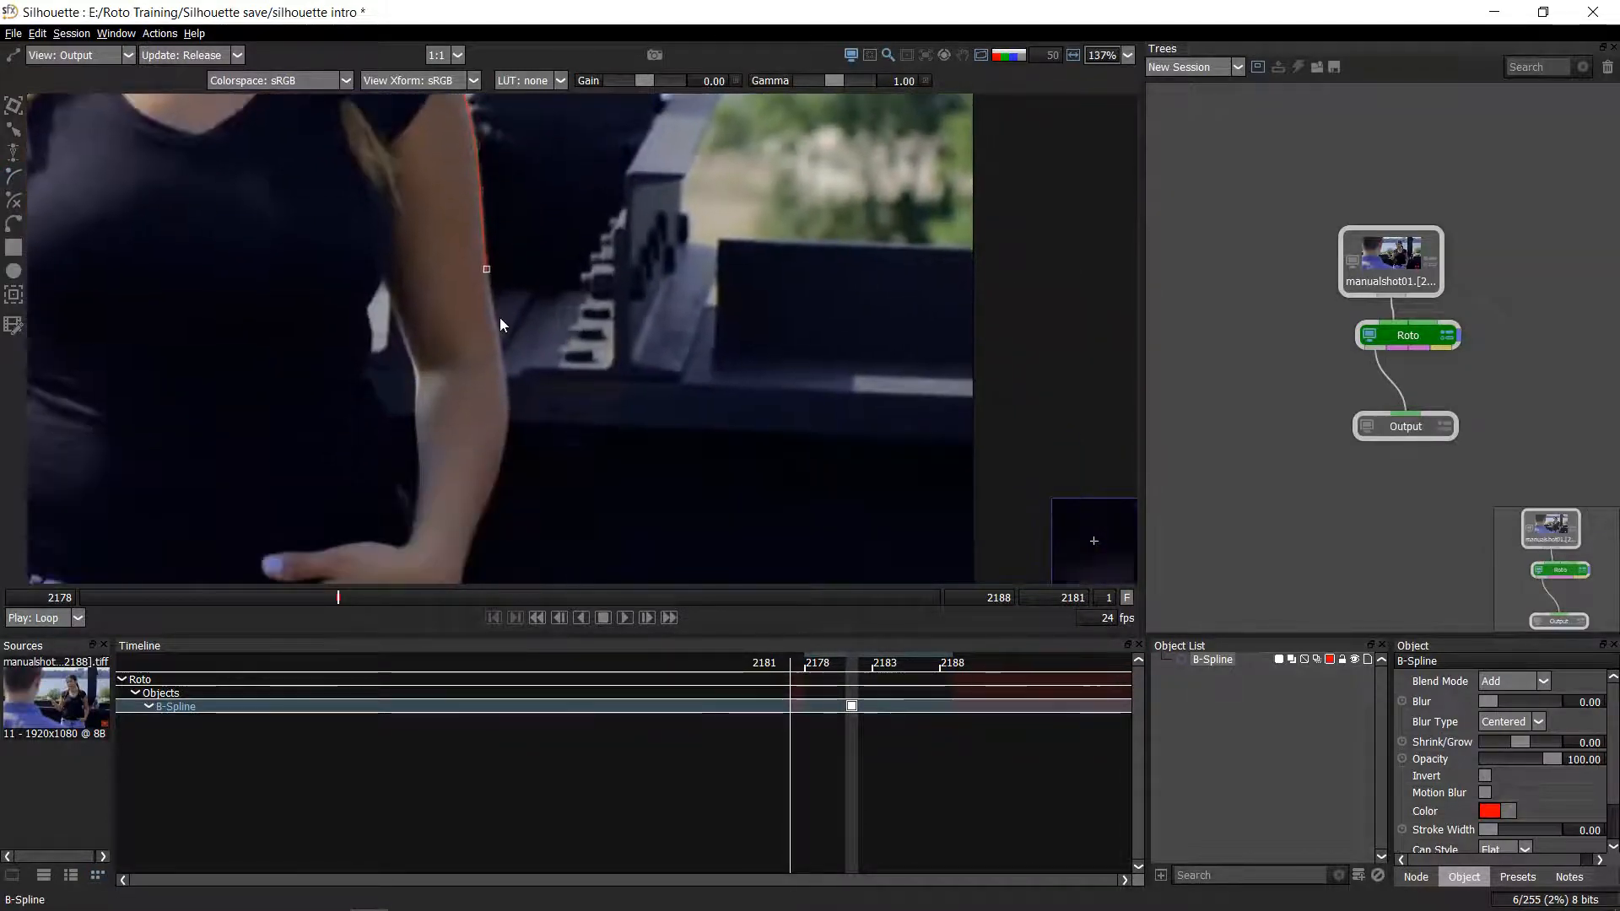
pyautogui.scroll(4, 499, 317)
pyautogui.click(489, 300)
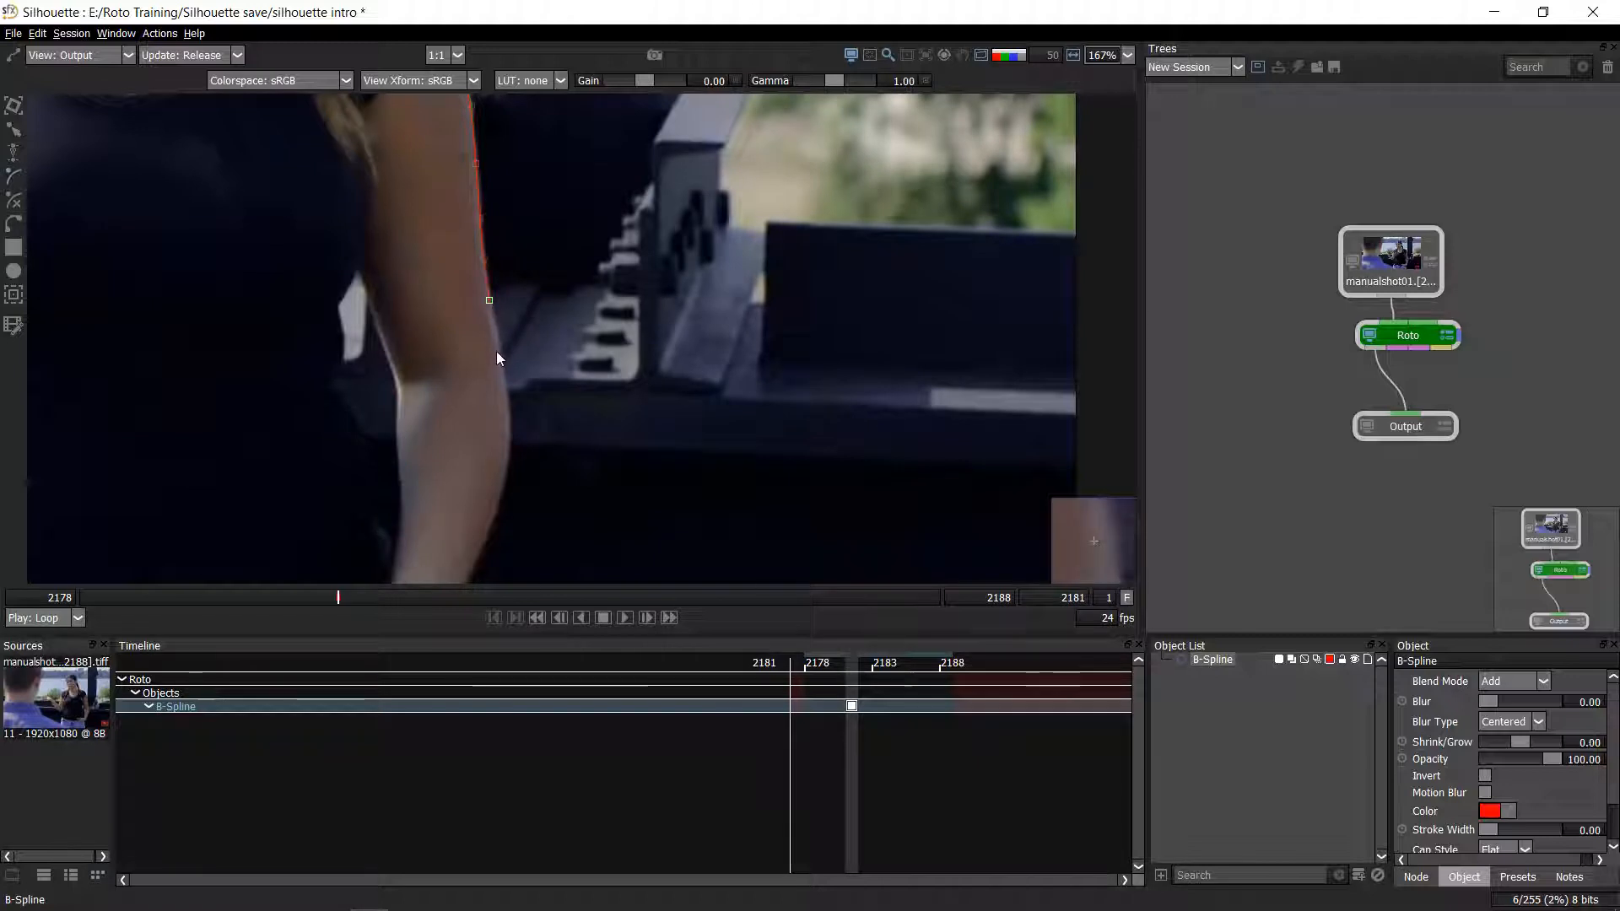
pyautogui.click(456, 386)
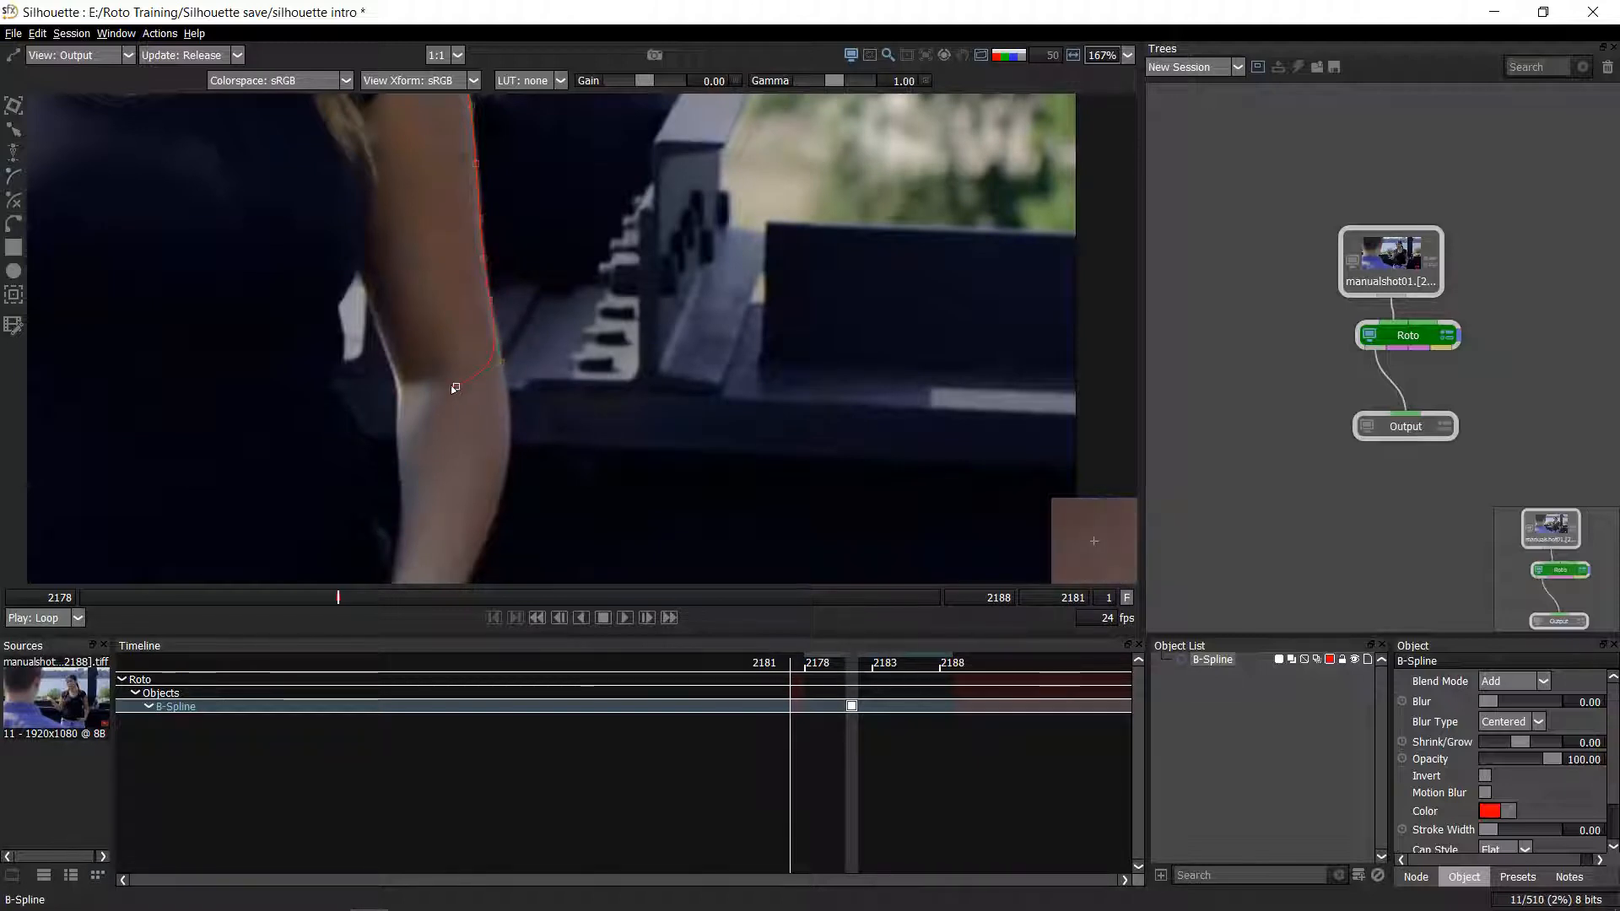
pyautogui.click(374, 315)
pyautogui.click(346, 237)
# - Bring the B-spline over the sleeve and close it at its first point on the outer sleeve edge
pyautogui.moveTo(363, 263); pyautogui.dragTo(408, 468)
pyautogui.scroll(1, 383, 351)
pyautogui.click(352, 231)
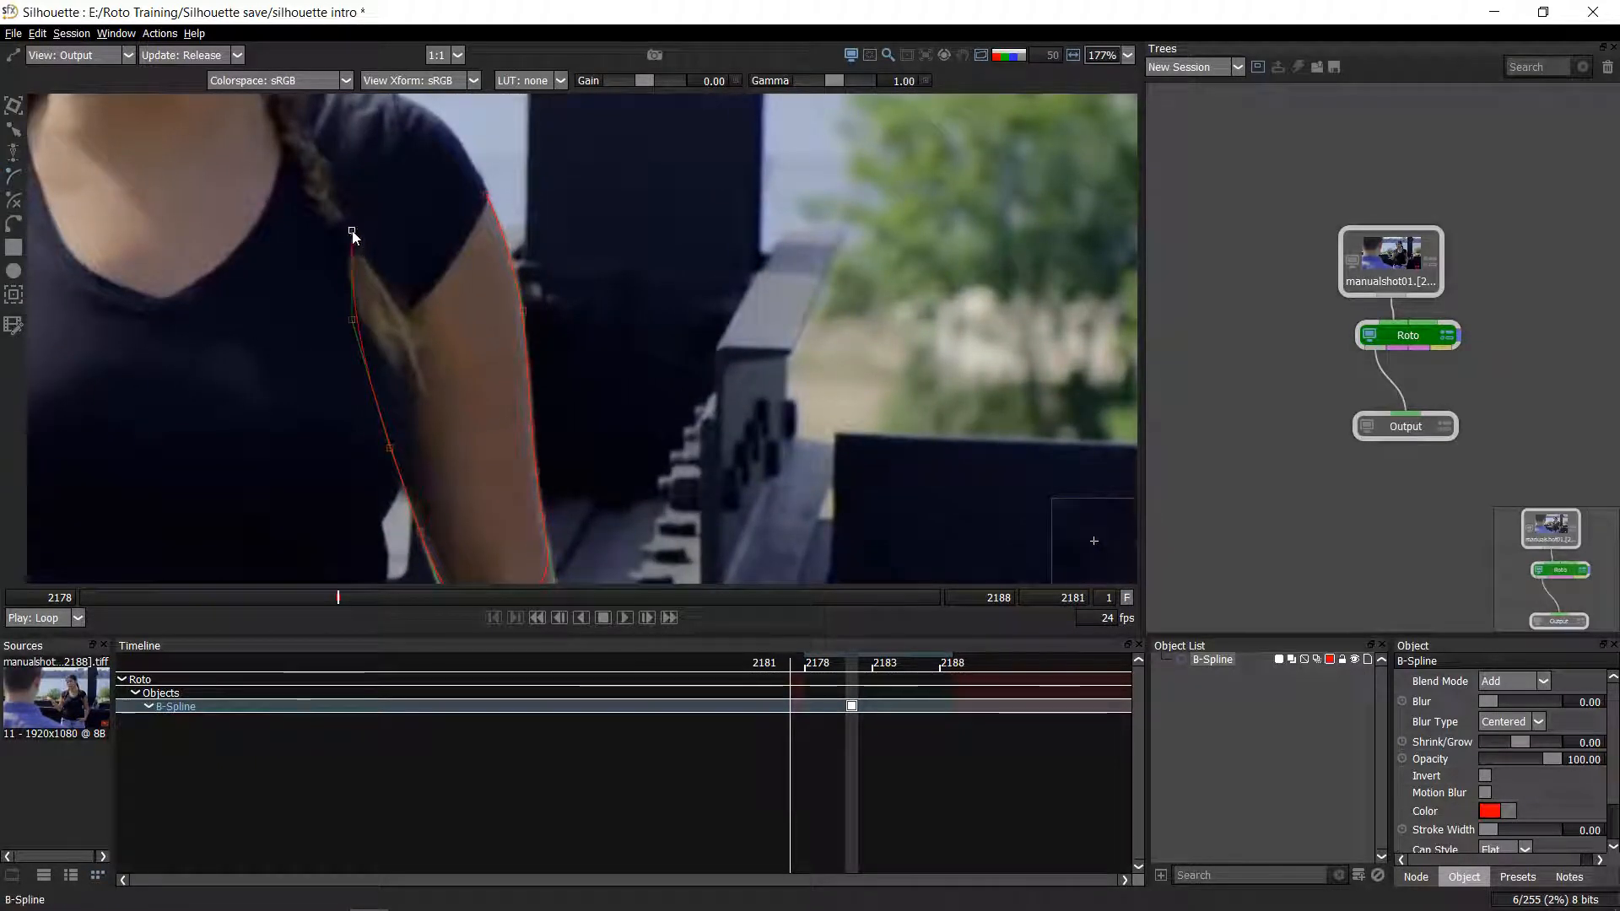
pyautogui.click(465, 178)
pyautogui.click(487, 194)
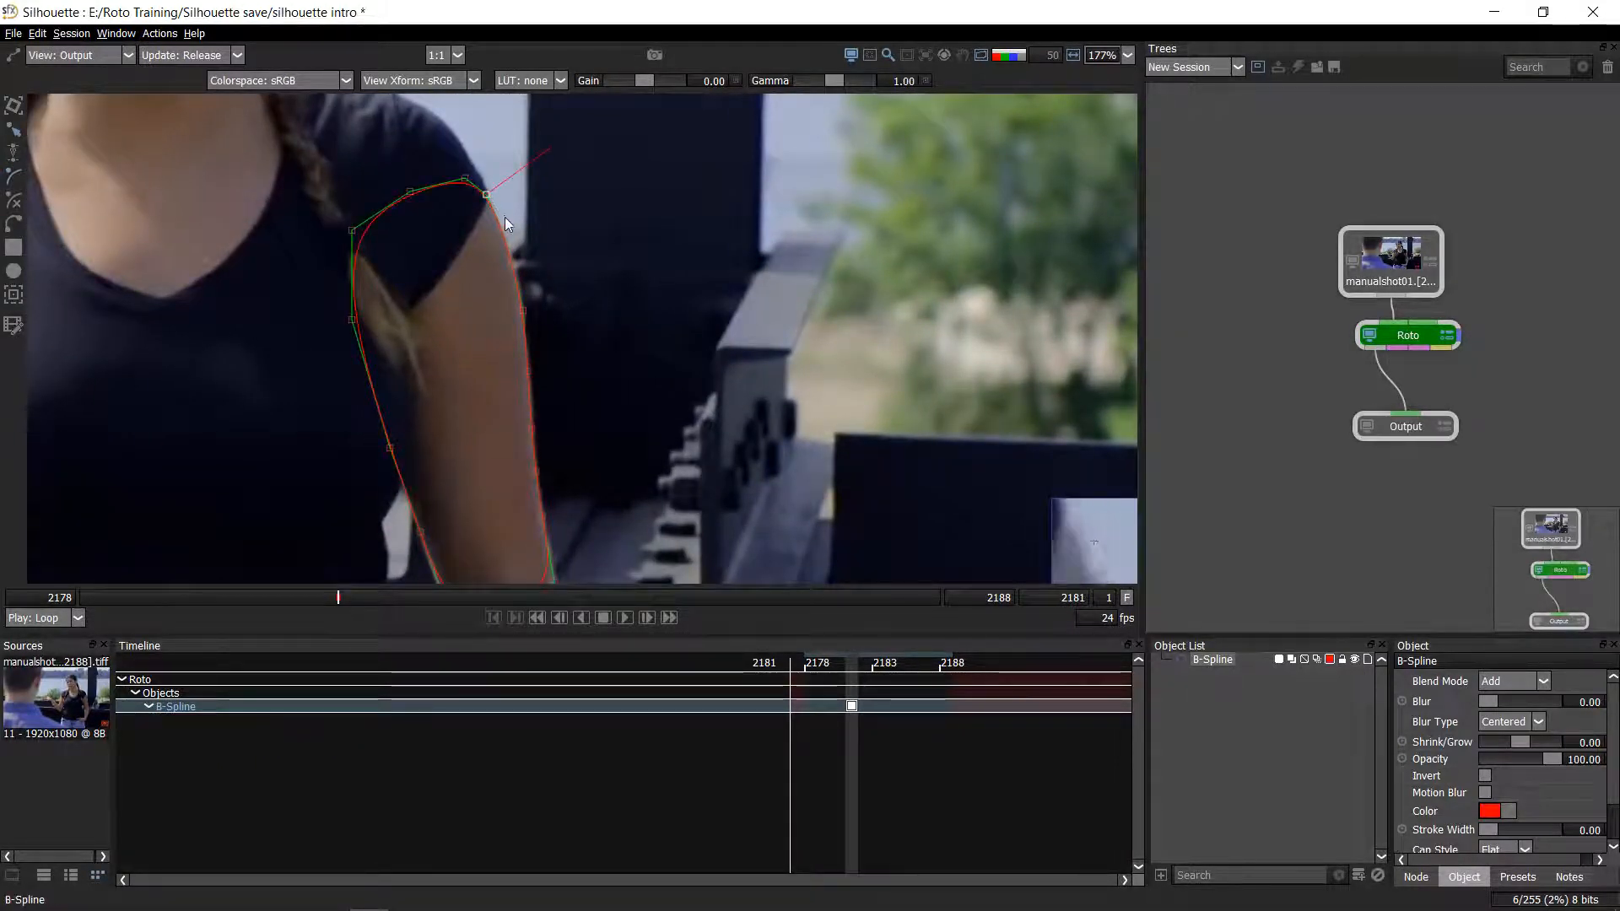
pyautogui.moveTo(523, 215); pyautogui.dragTo(594, 329)
pyautogui.scroll(-4, 641, 363)
pyautogui.scroll(1, 593, 330)
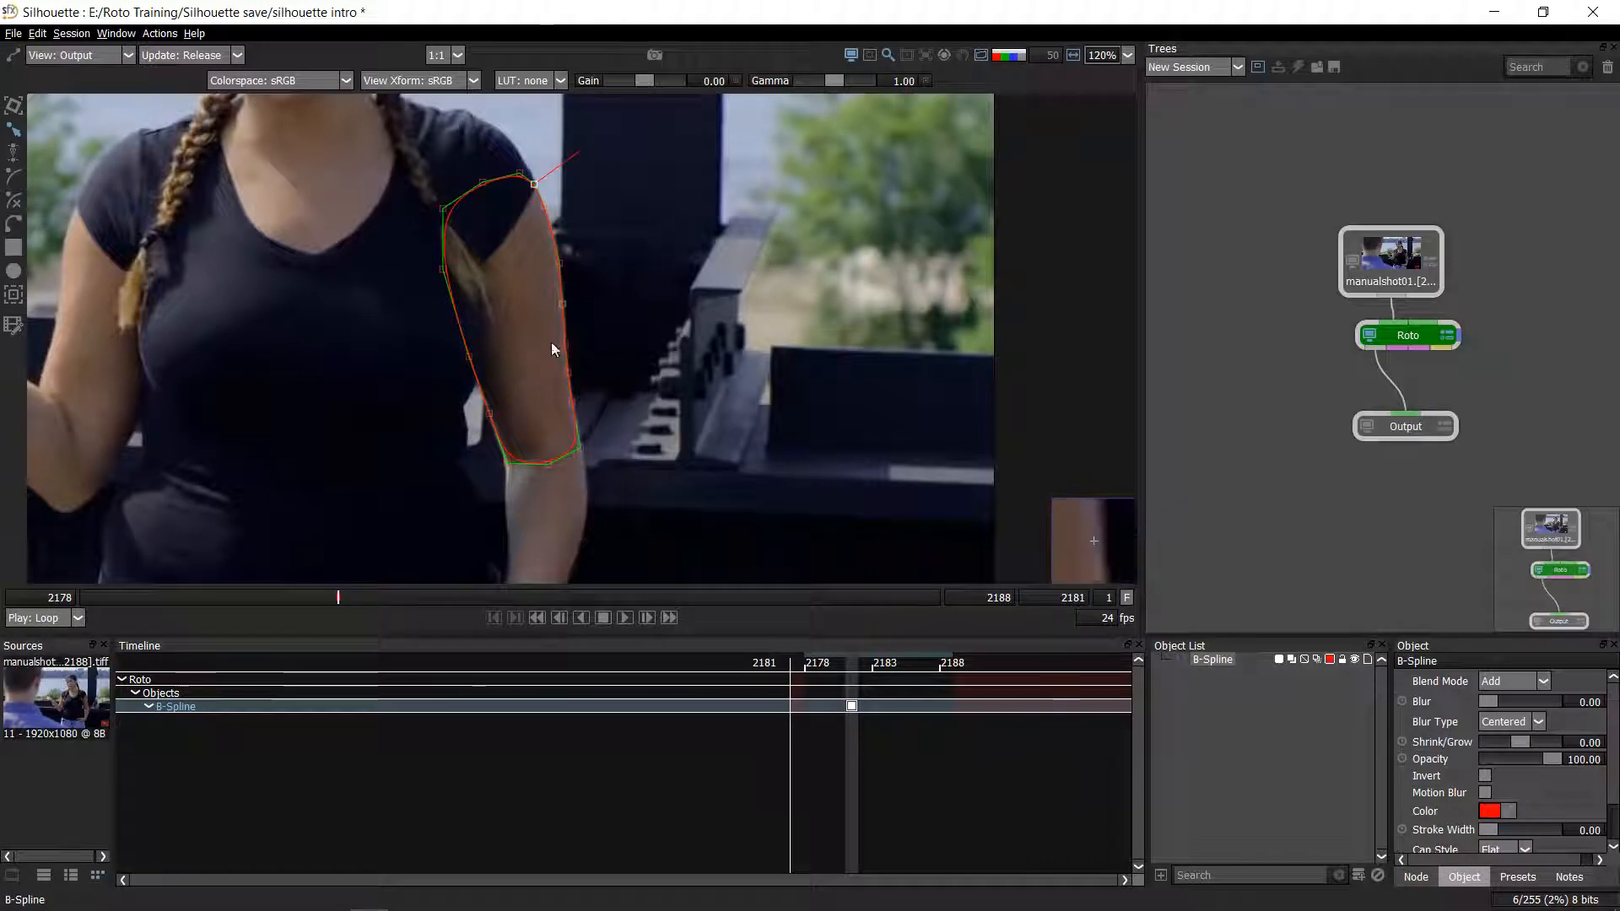
pyautogui.moveTo(577, 307); pyautogui.dragTo(570, 314)
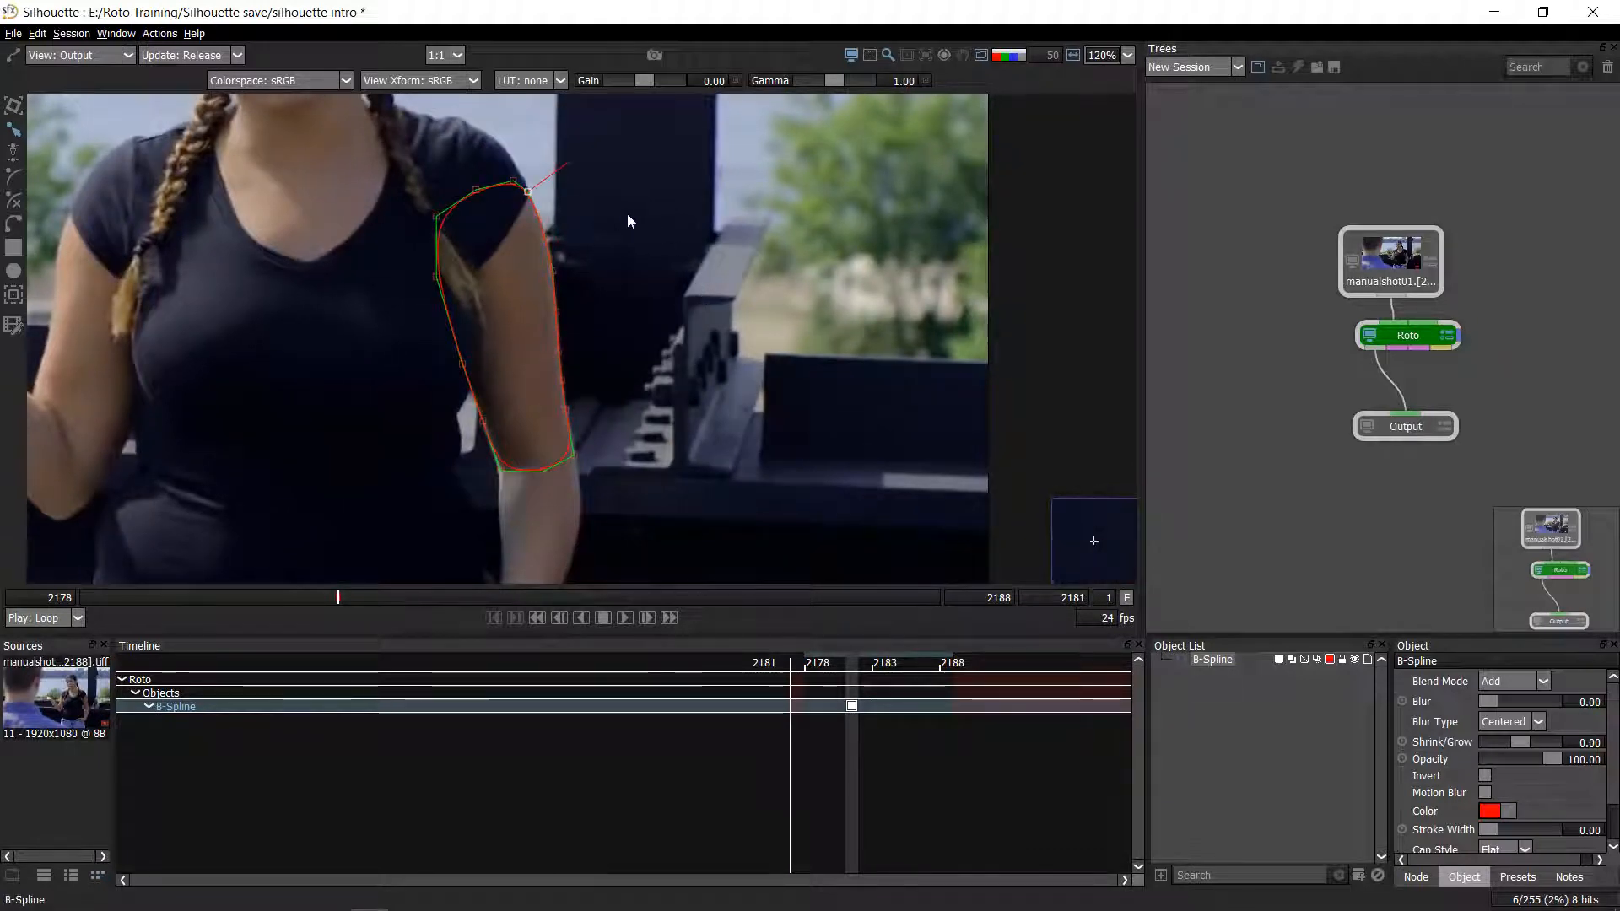
# - Select all points of the arm B-spline and examine how the shape and its feather handles follow the arm
pyautogui.moveTo(684, 162); pyautogui.dragTo(351, 561)
pyautogui.scroll(6, 507, 366)
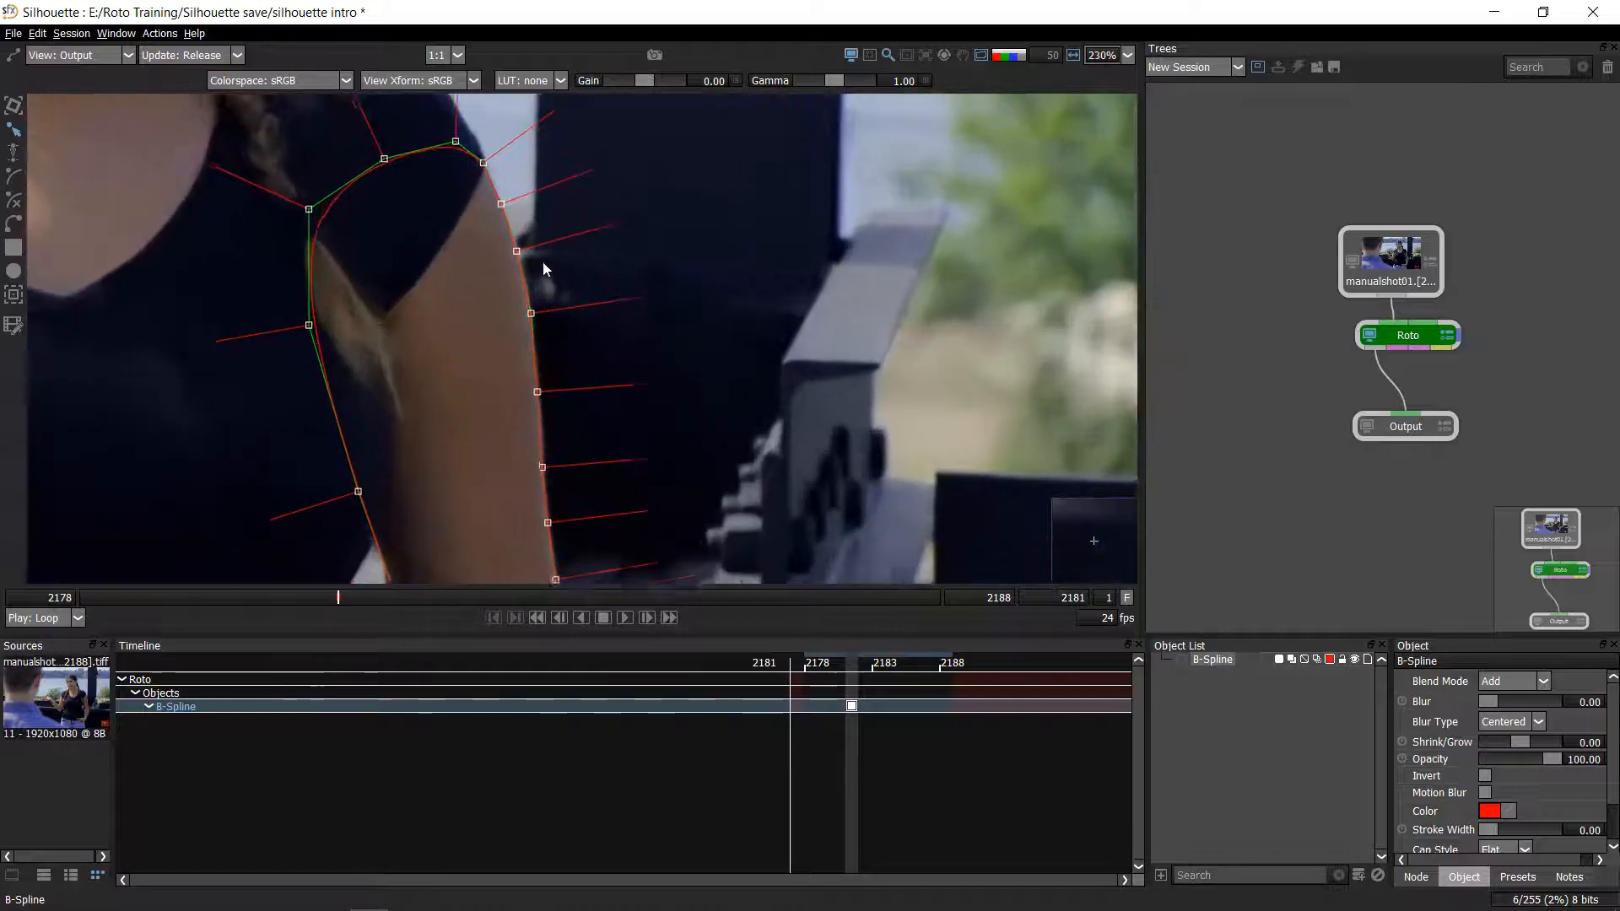
pyautogui.scroll(1, 540, 262)
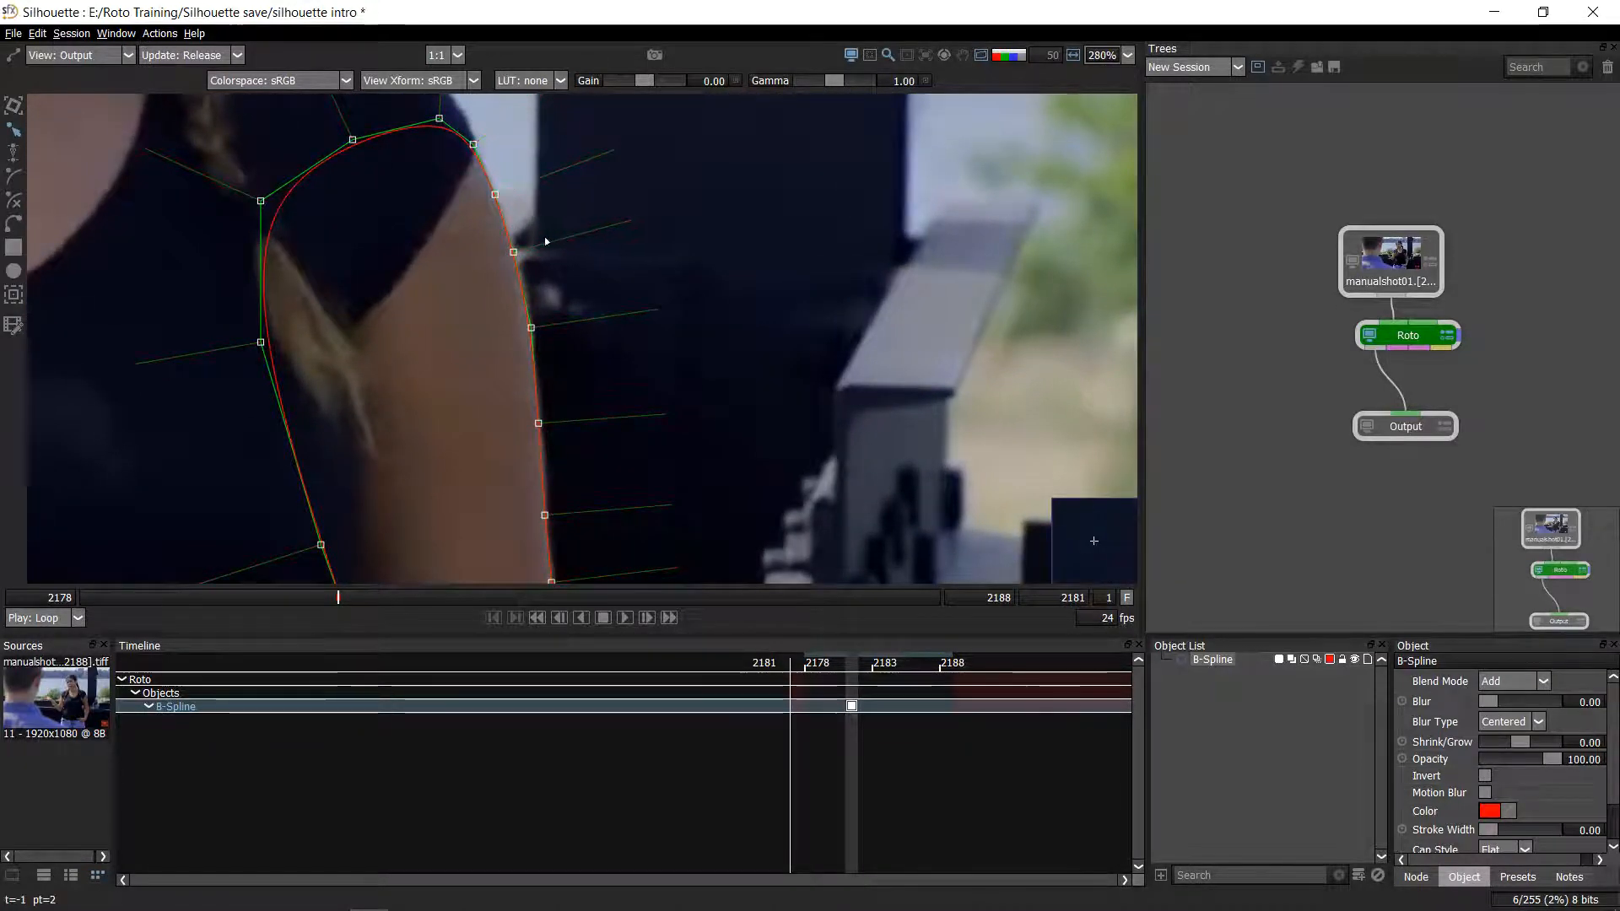
pyautogui.scroll(-3, 712, 296)
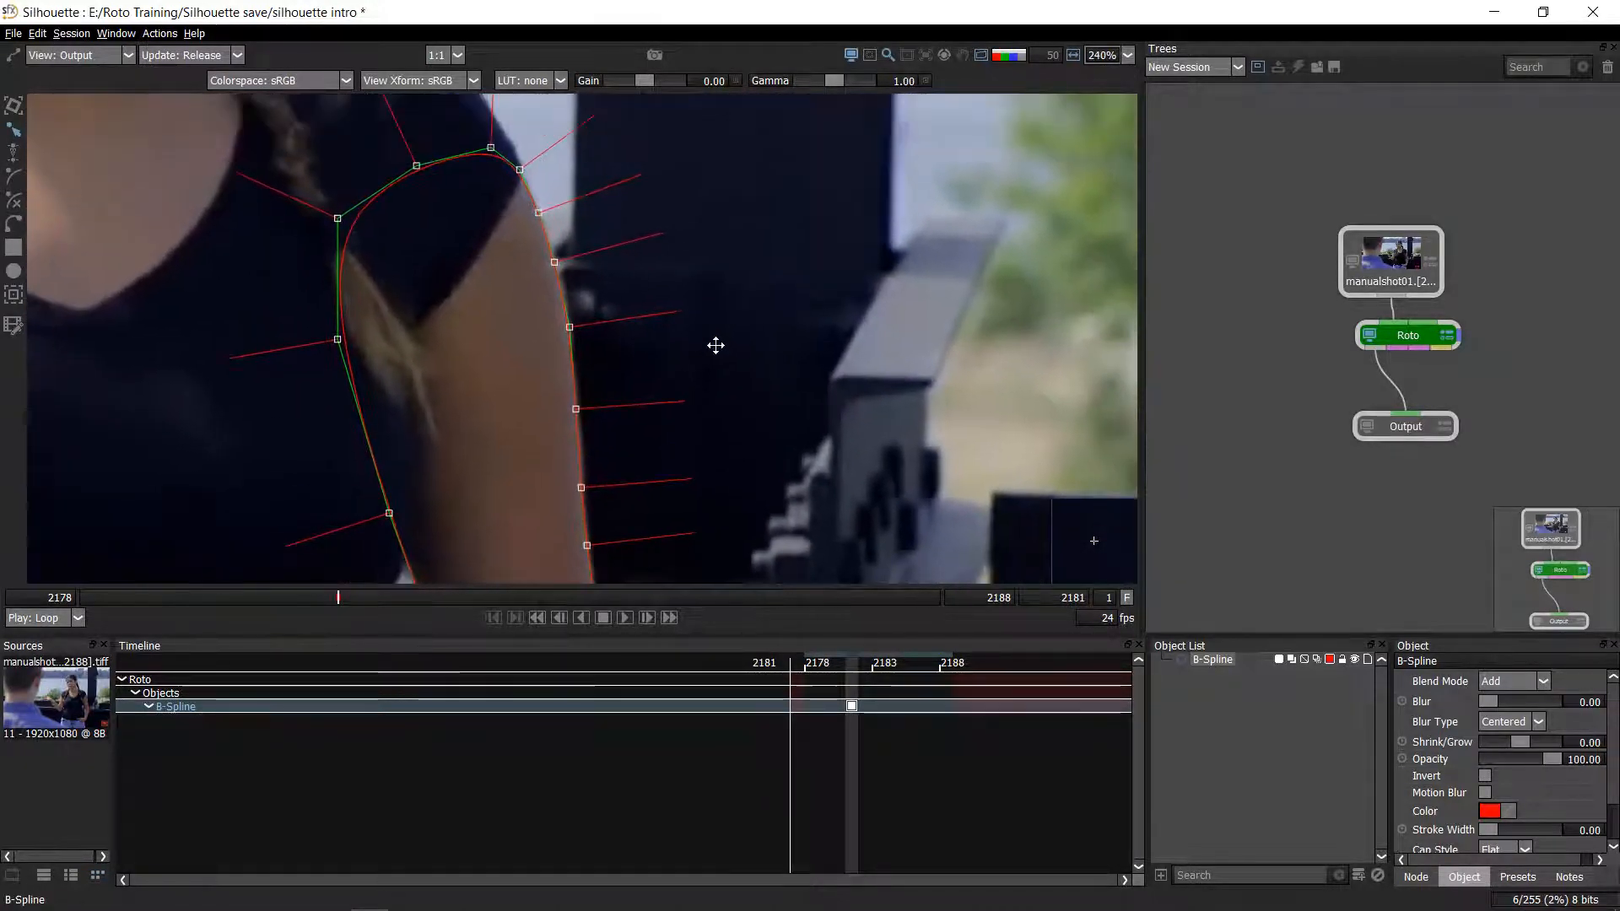
pyautogui.moveTo(716, 326); pyautogui.dragTo(715, 222)
pyautogui.scroll(1, 681, 226)
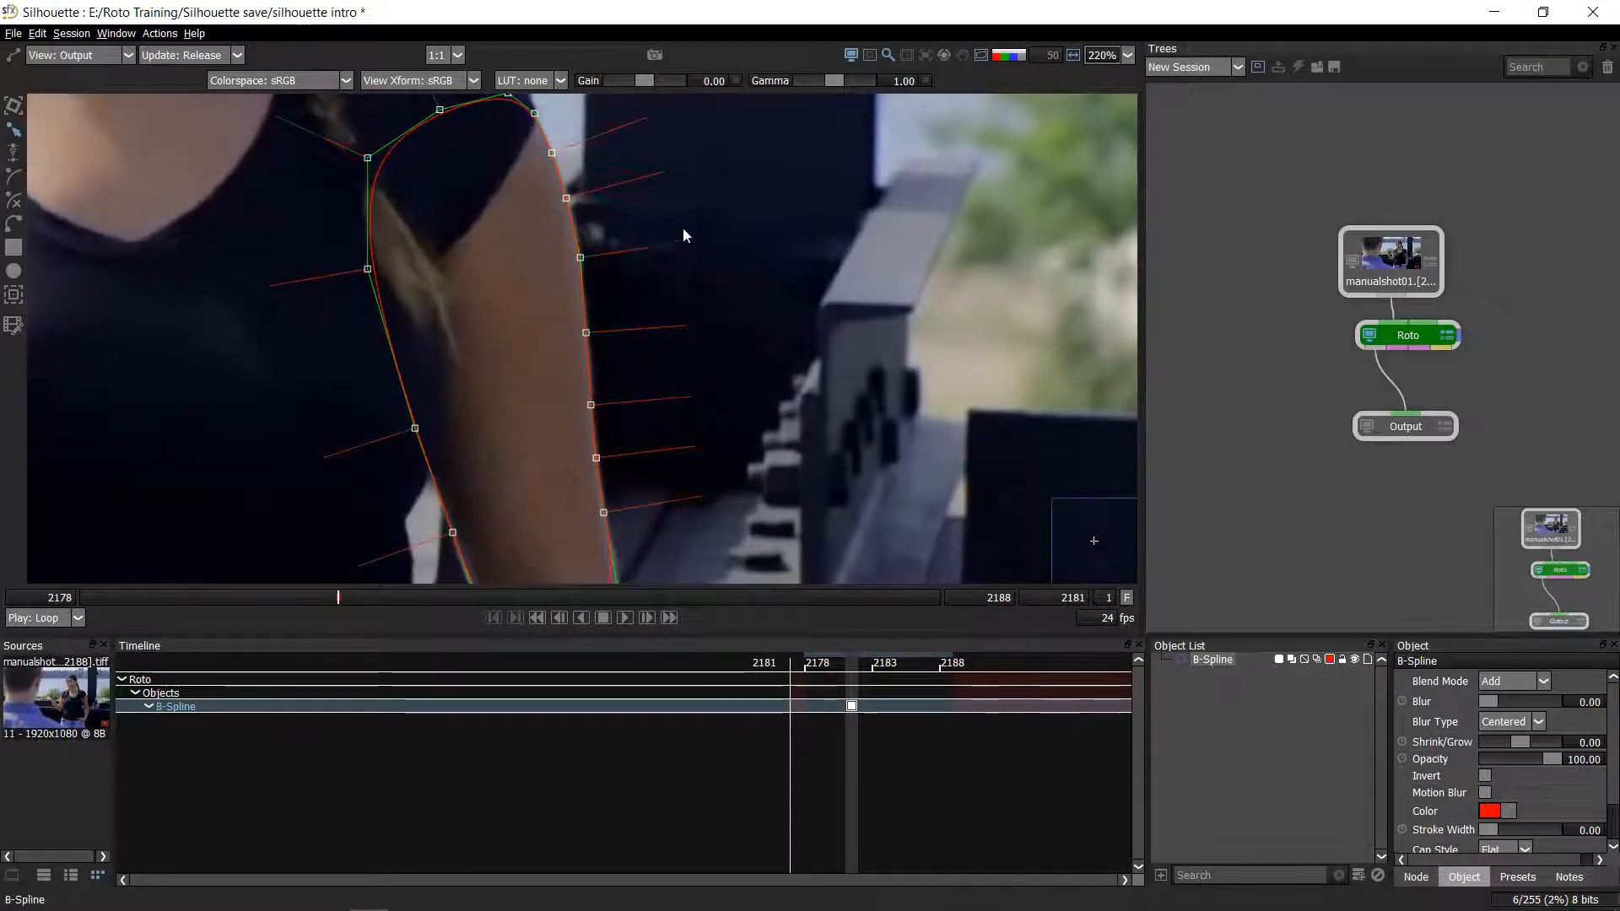
pyautogui.press('a')
pyautogui.press('a')
pyautogui.moveTo(672, 271); pyautogui.dragTo(709, 247)
pyautogui.scroll(-1, 644, 386)
pyautogui.scroll(-3, 646, 374)
pyautogui.scroll(-2, 694, 338)
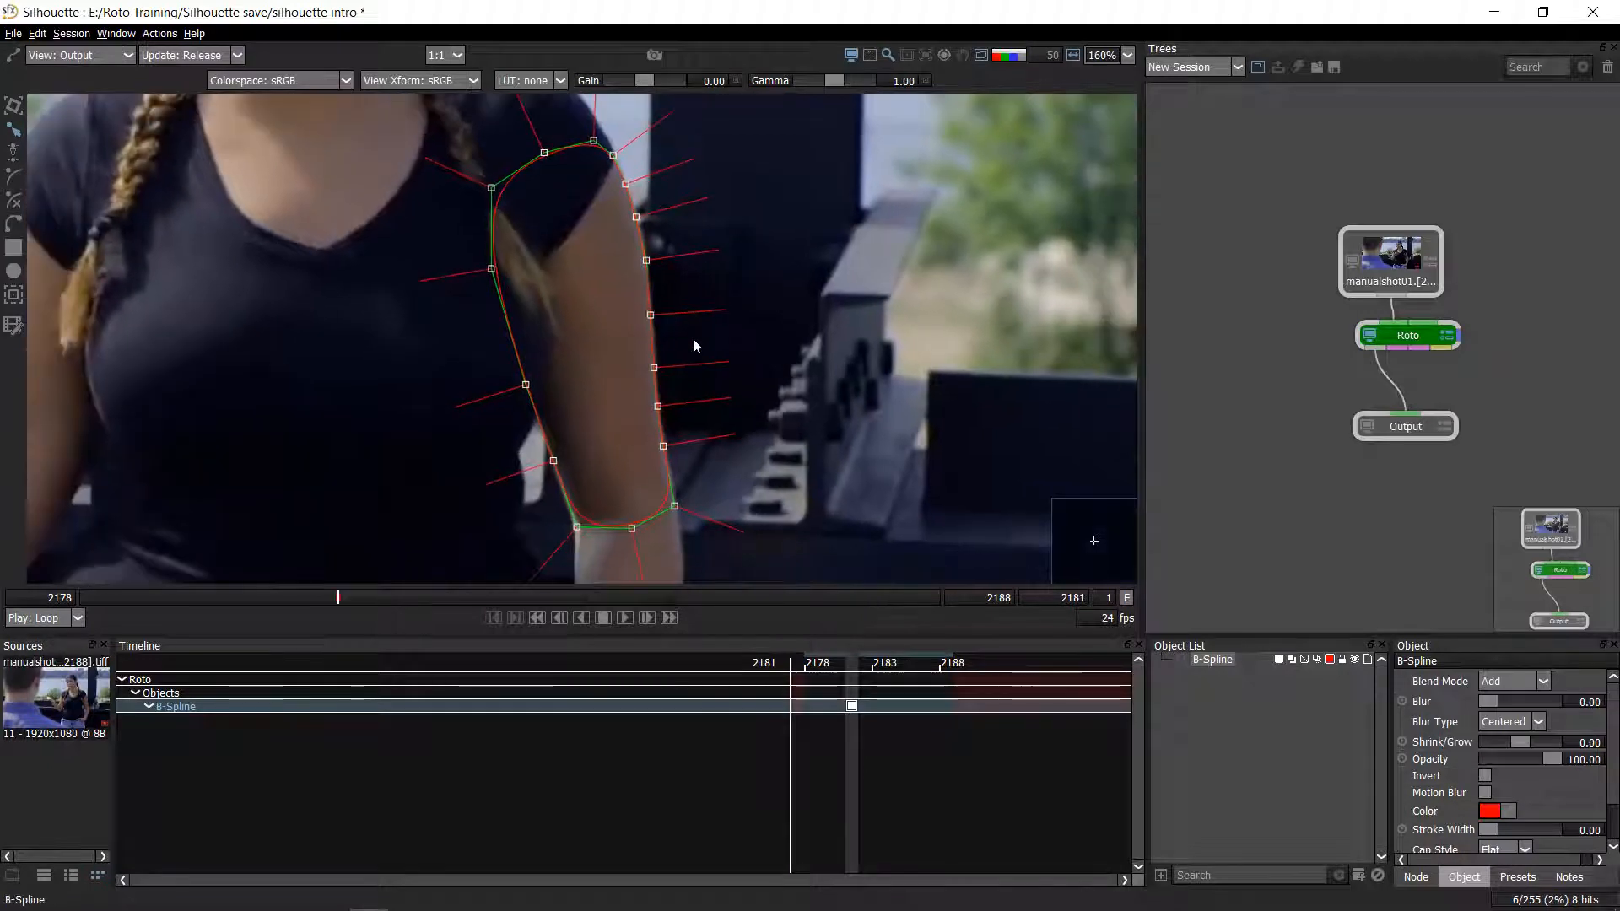
# - Preview the arm matte as a blue overlay and as a black-and-white alpha, and return to the plain image
pyautogui.press('a')
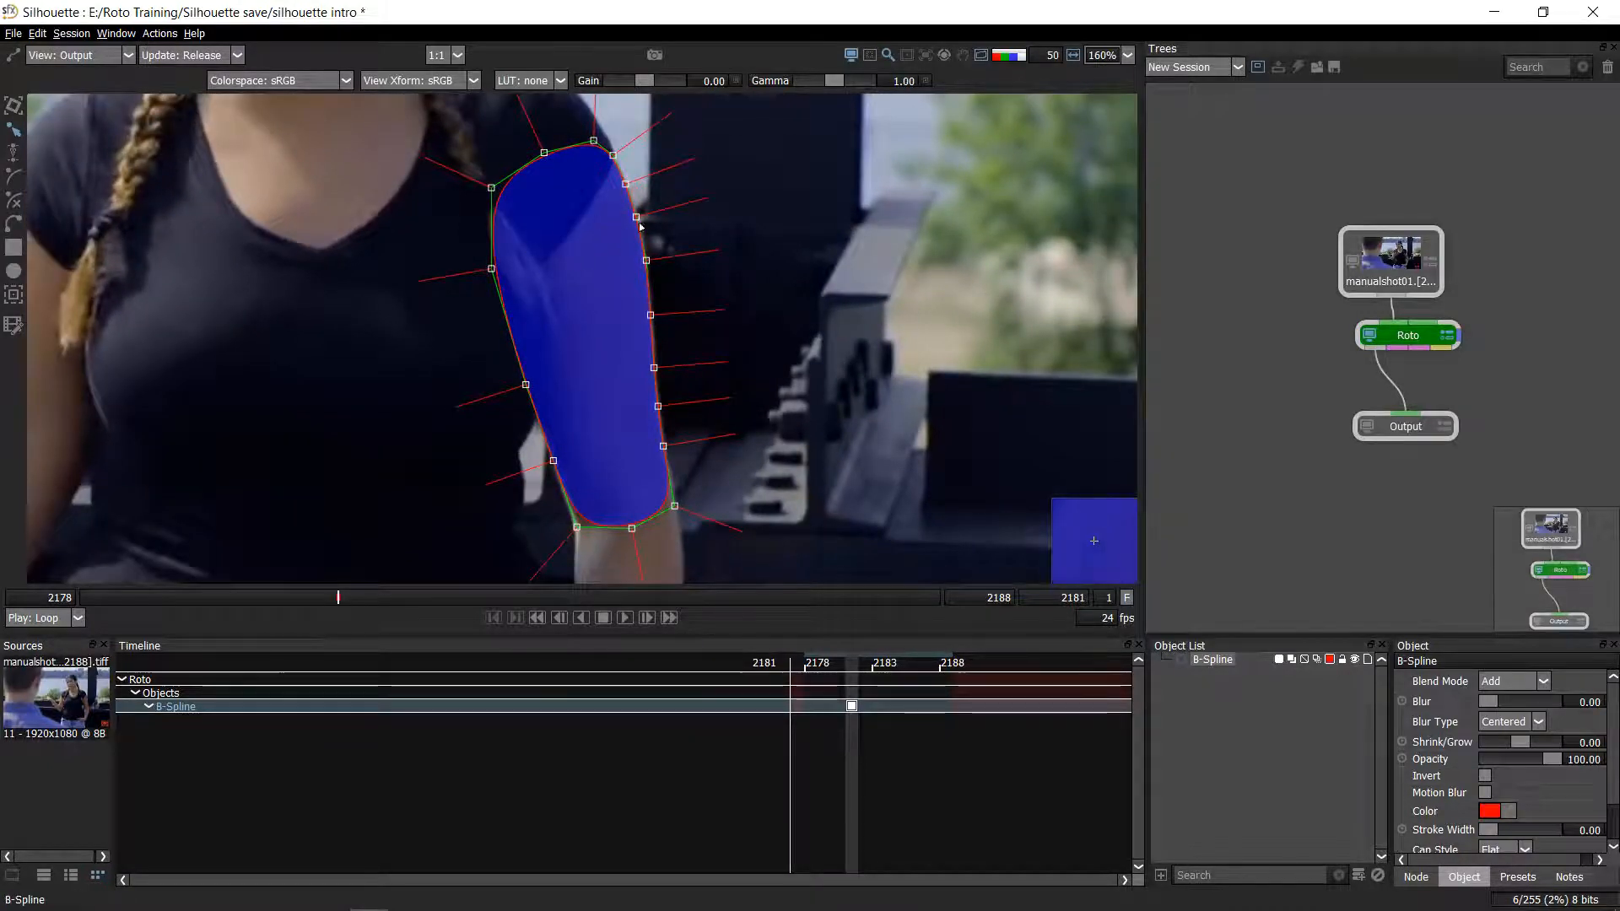
pyautogui.press('a')
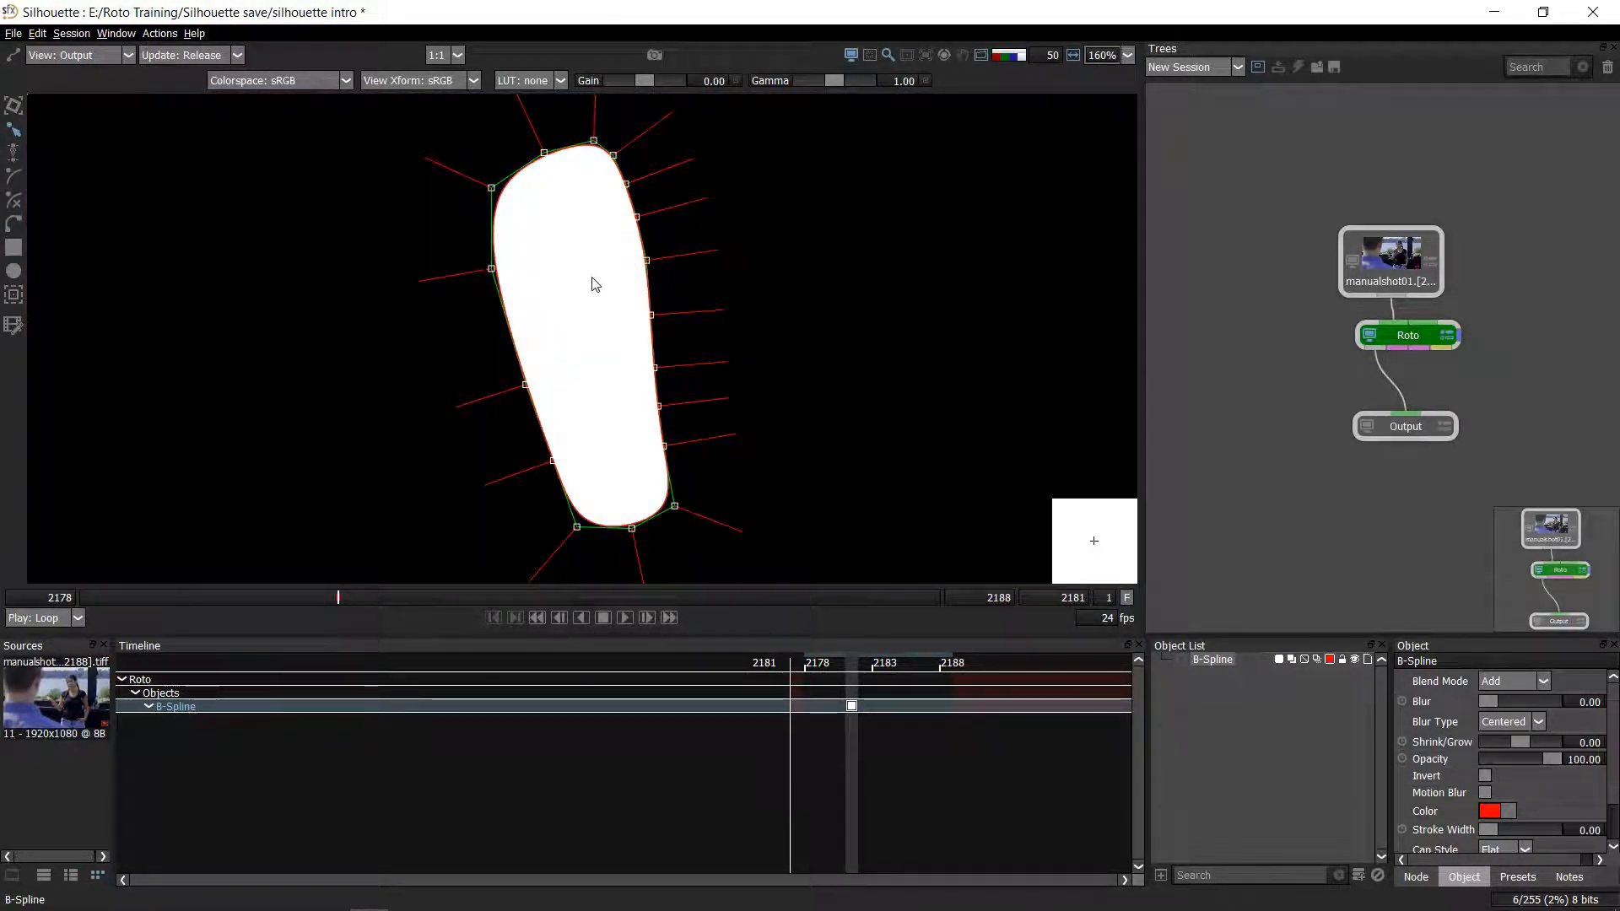
pyautogui.scroll(1, 593, 285)
pyautogui.press('a')
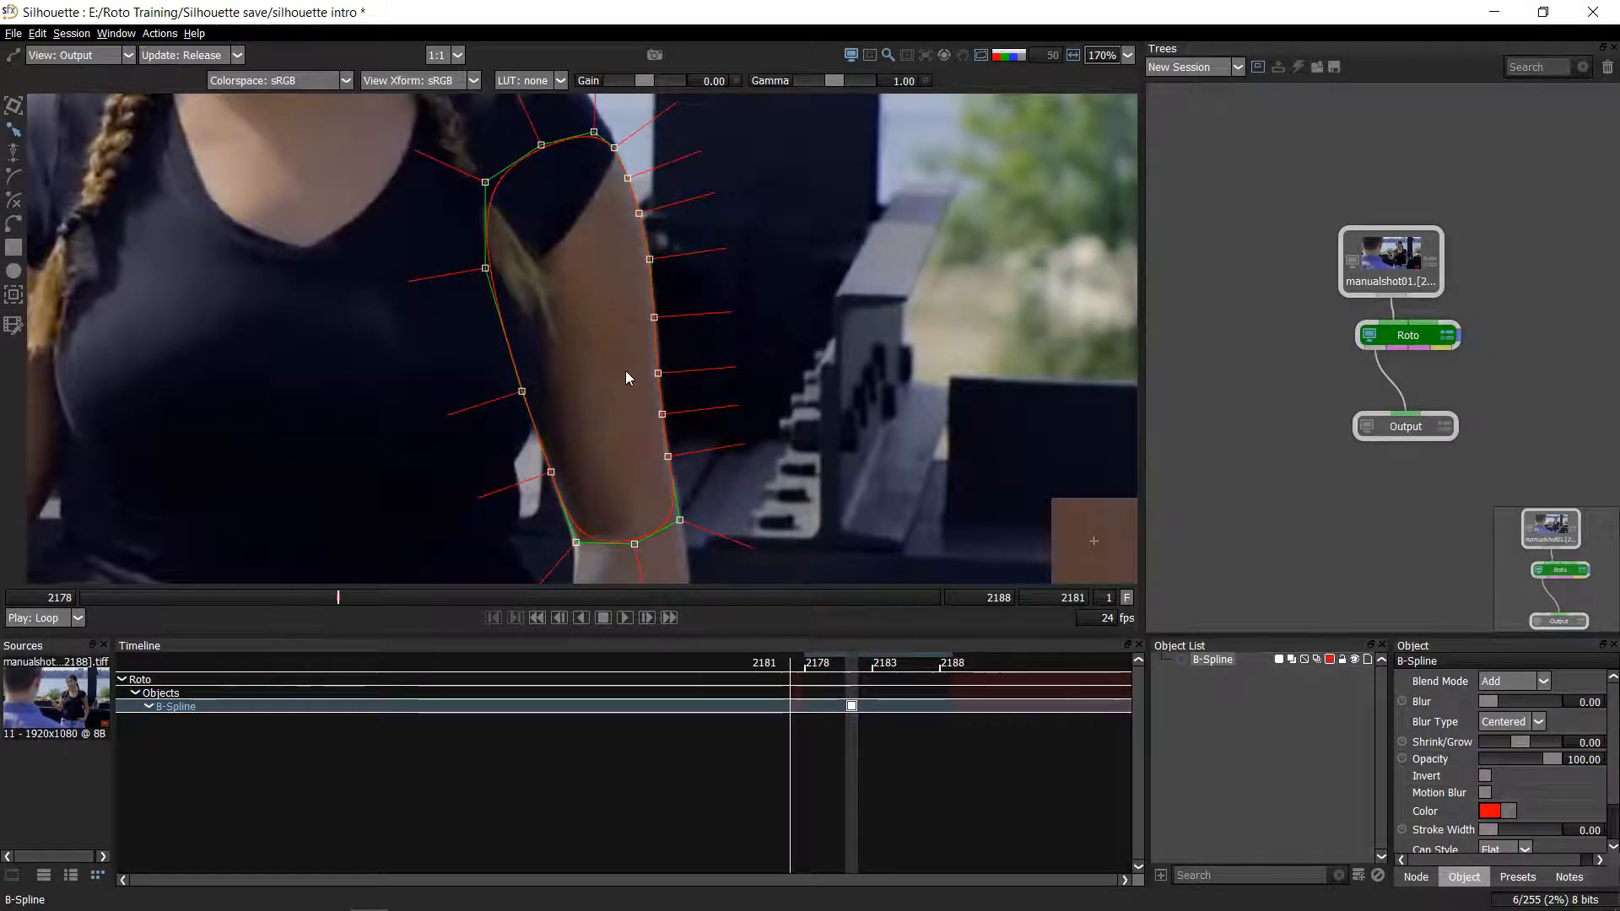
pyautogui.scroll(2, 687, 334)
pyautogui.scroll(-7, 624, 300)
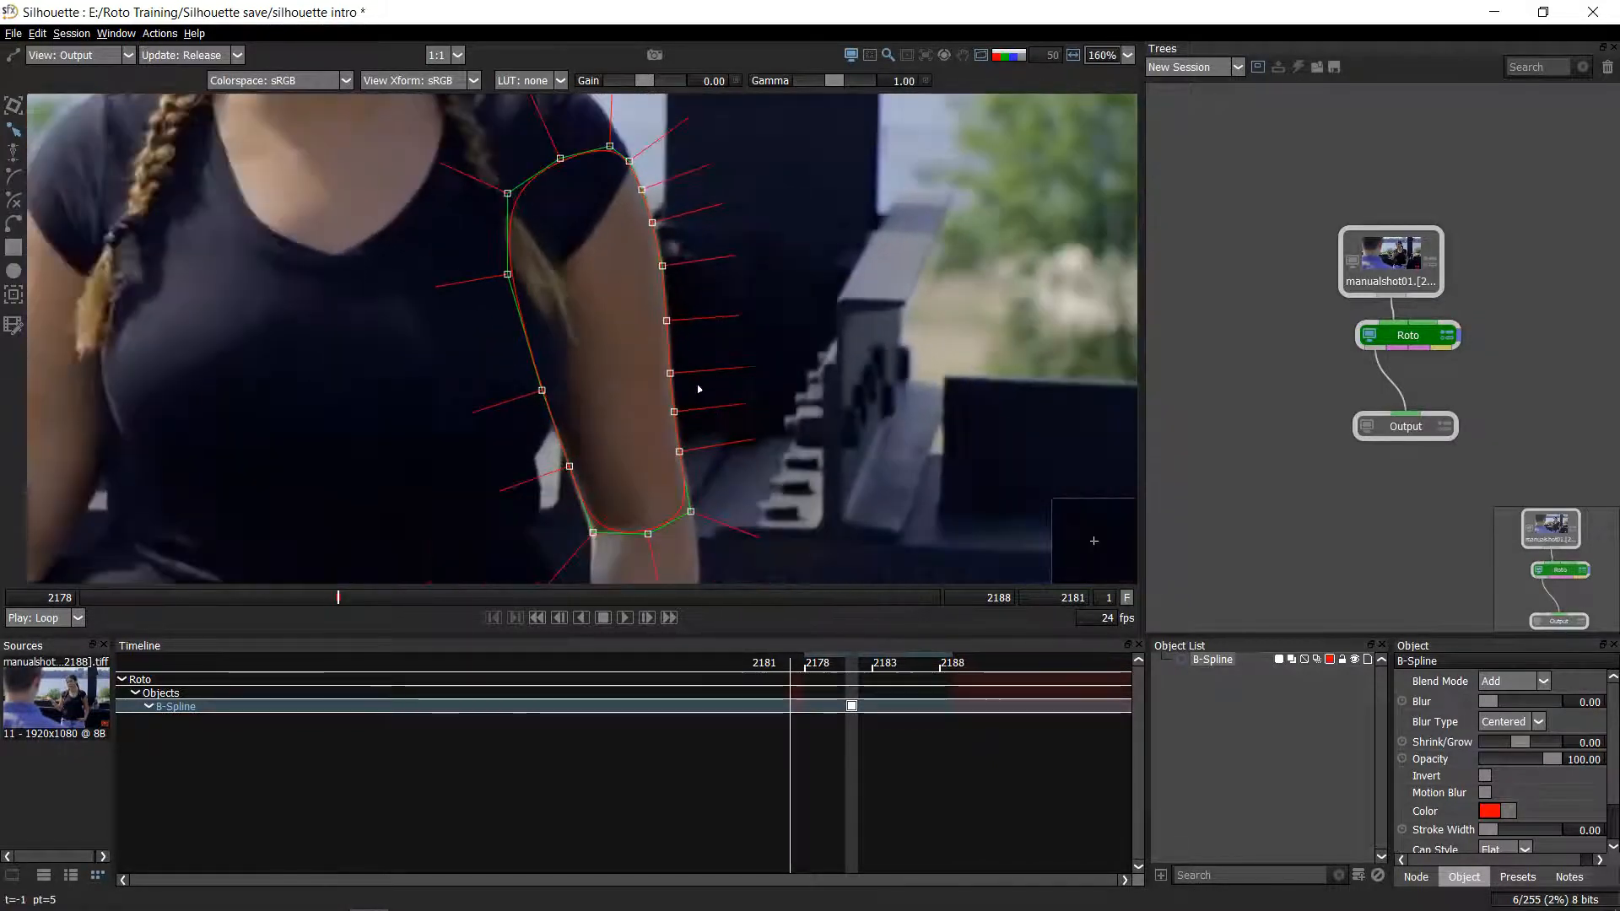
# - Select all points of the arm B-spline and pull the feather edge outward around the sleeve and upper arm
pyautogui.moveTo(844, 143); pyautogui.dragTo(499, 577)
pyautogui.scroll(3, 655, 302)
pyautogui.scroll(6, 656, 303)
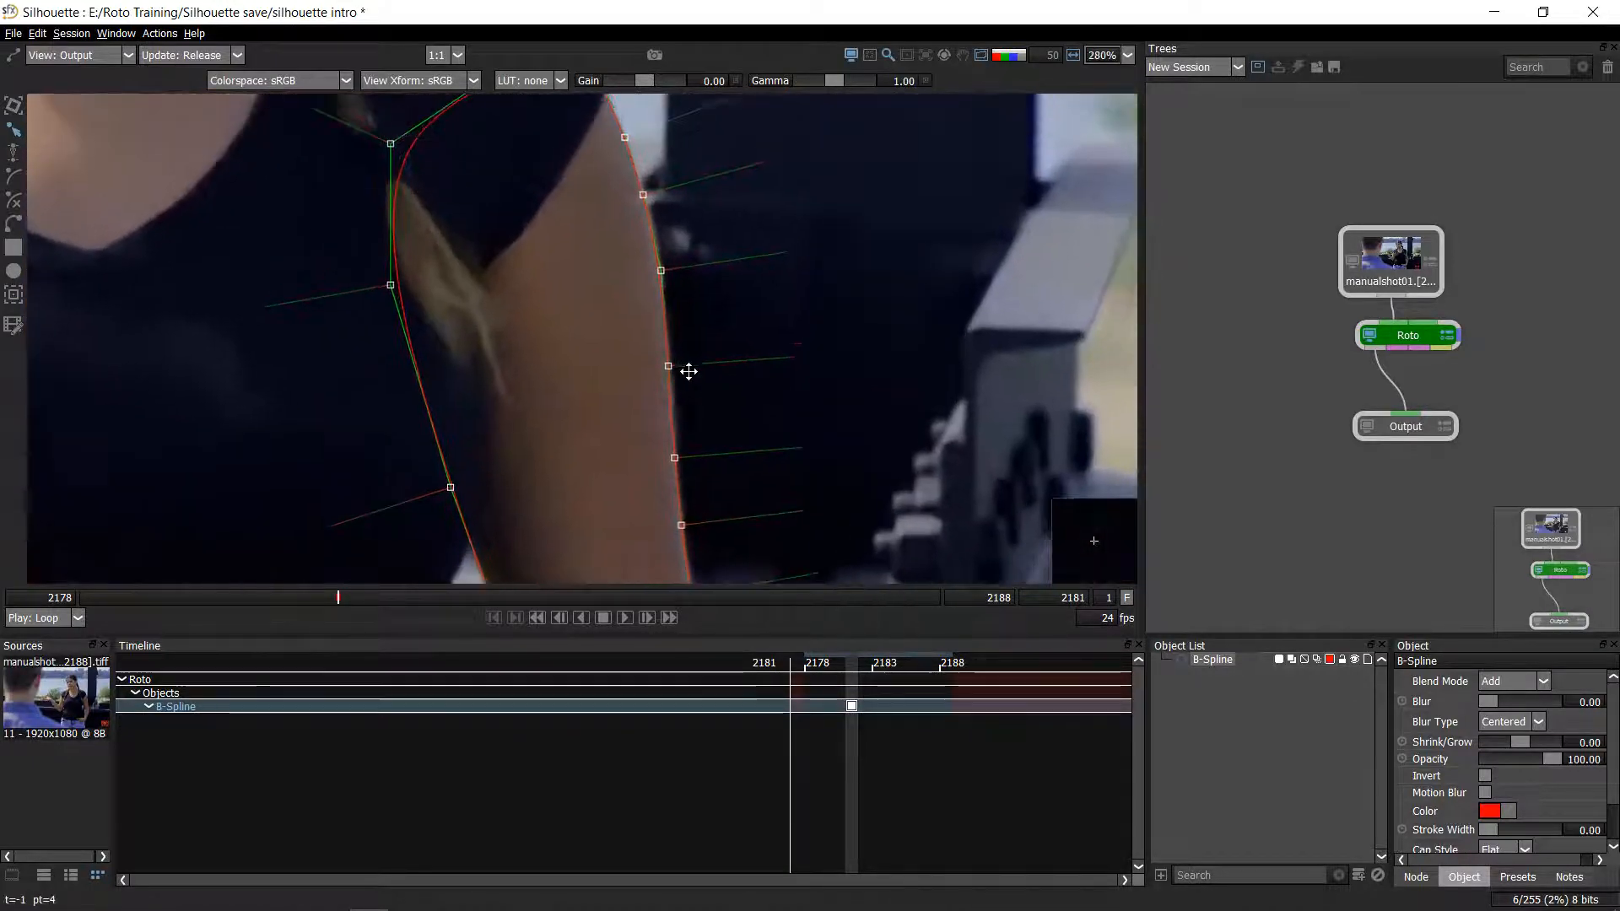
pyautogui.scroll(1, 683, 352)
pyautogui.moveTo(711, 305); pyautogui.dragTo(745, 303)
pyautogui.scroll(-1, 743, 337)
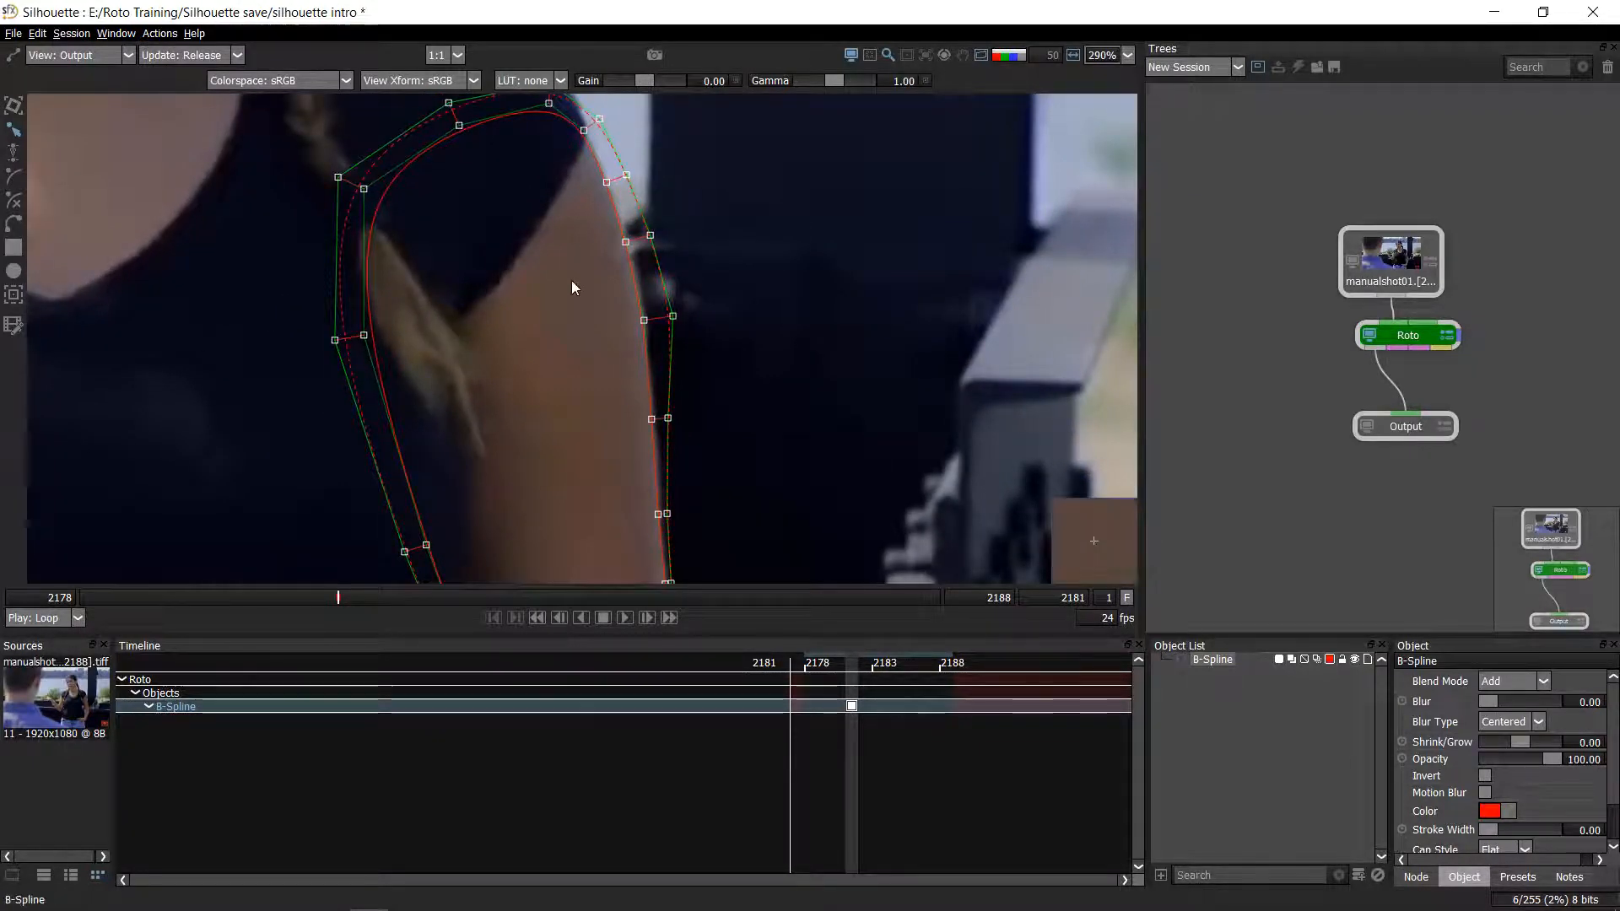
# - Examine the feathered arm edge in the blue overlay and in the black-and-white alpha, ending on the overlay
pyautogui.press('a')
pyautogui.scroll(-1, 384, 268)
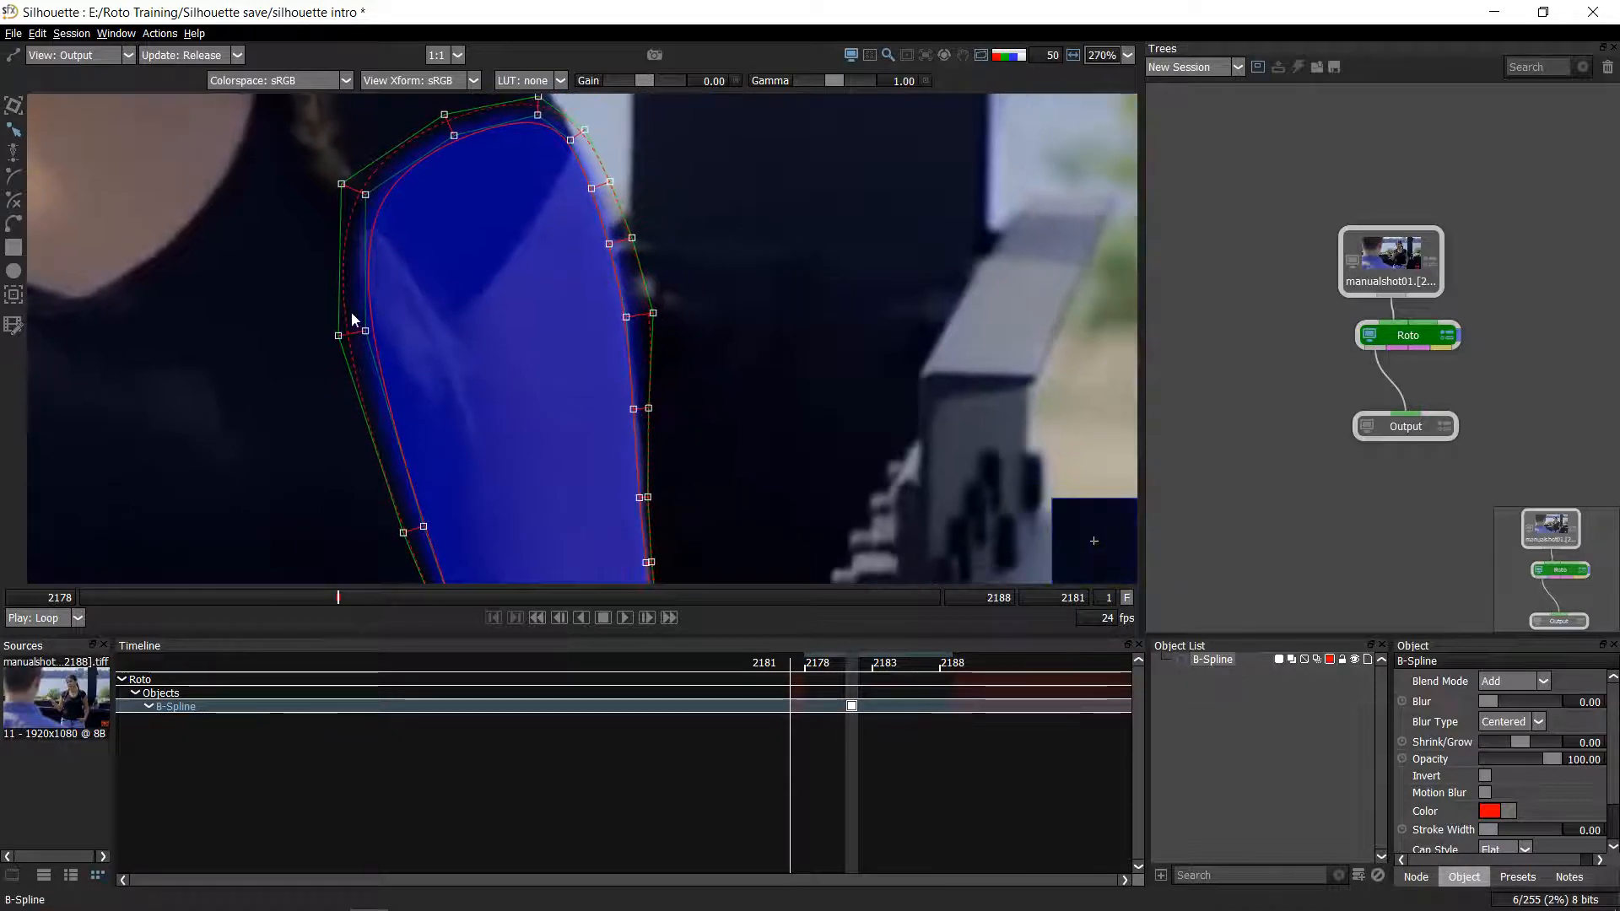
pyautogui.moveTo(414, 363); pyautogui.dragTo(346, 160)
pyautogui.moveTo(342, 312); pyautogui.dragTo(291, 470)
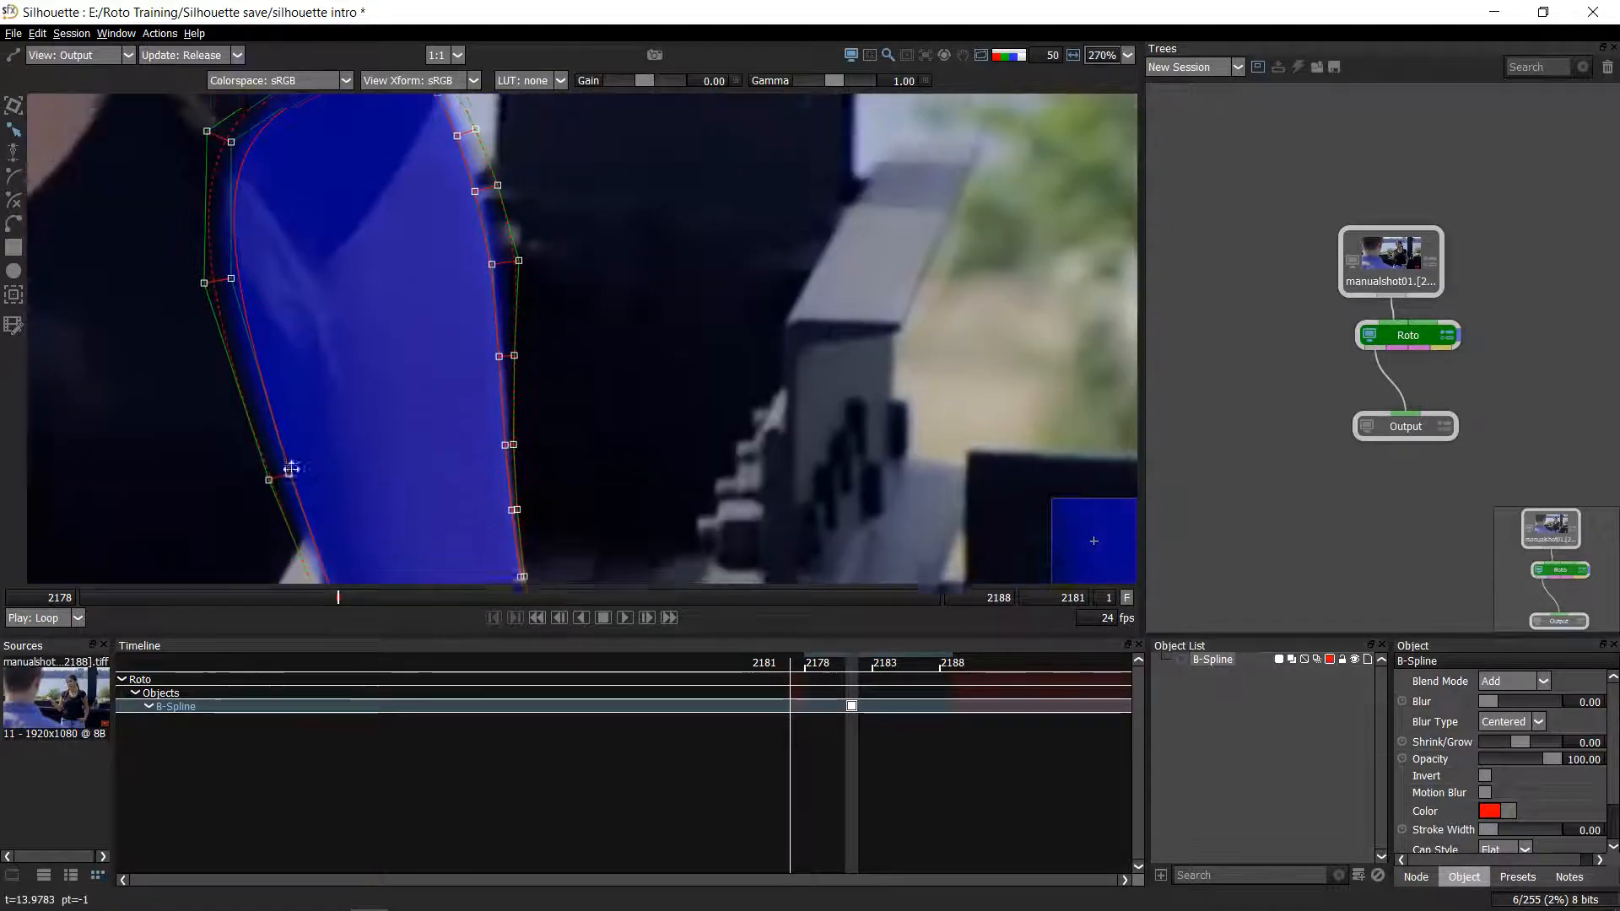
pyautogui.scroll(1, 389, 301)
pyautogui.press('a')
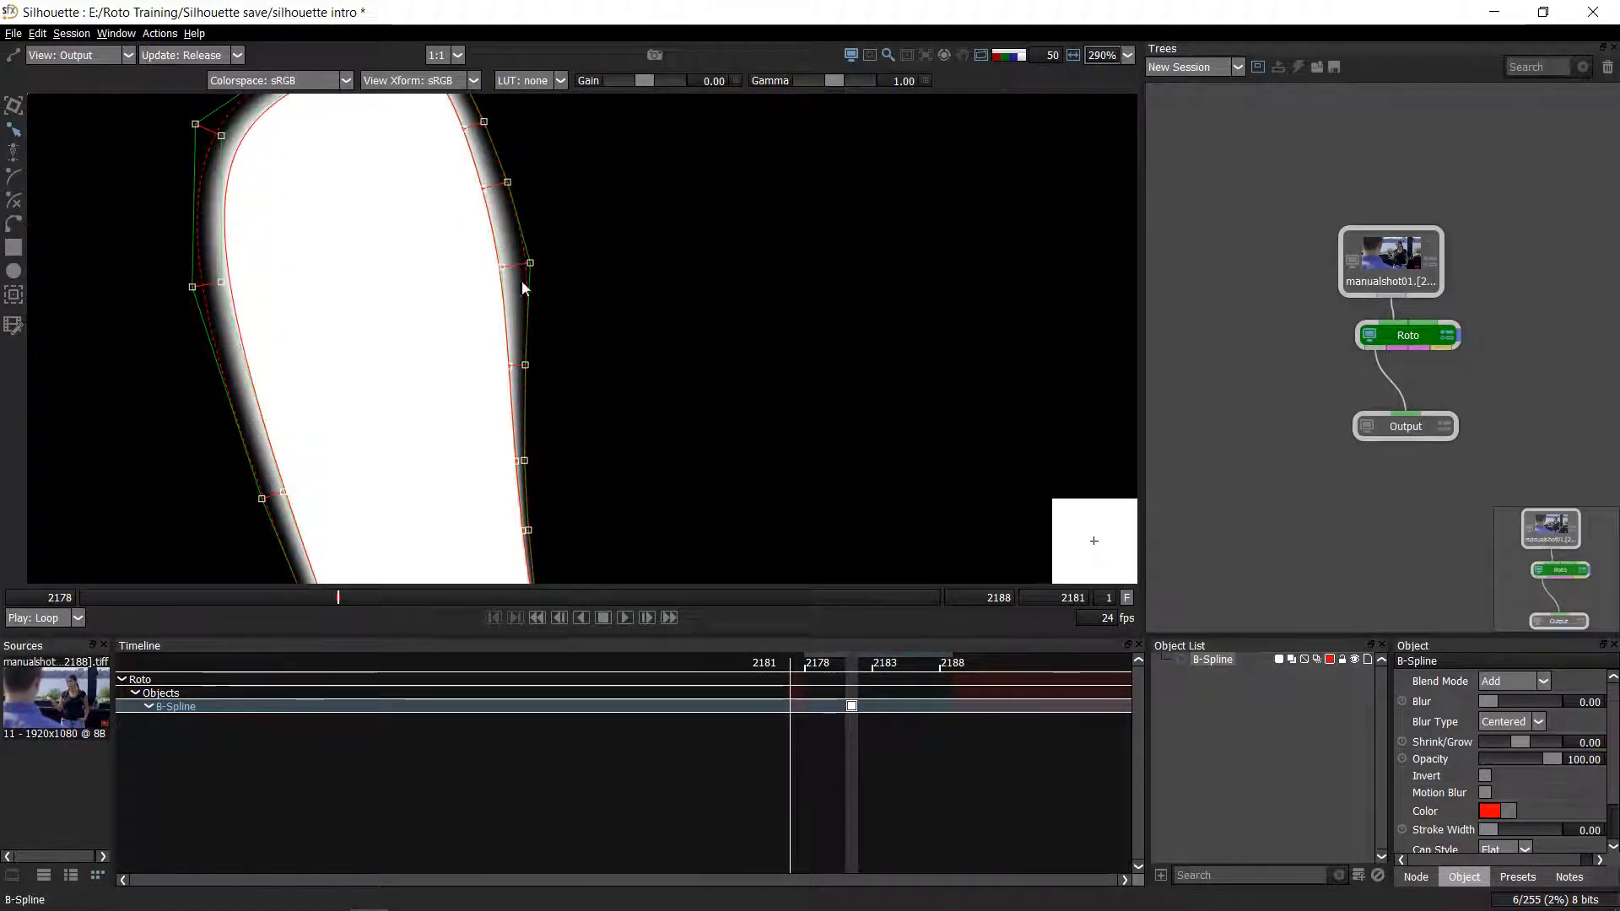
pyautogui.press('a')
pyautogui.scroll(-3, 442, 332)
pyautogui.press('a')
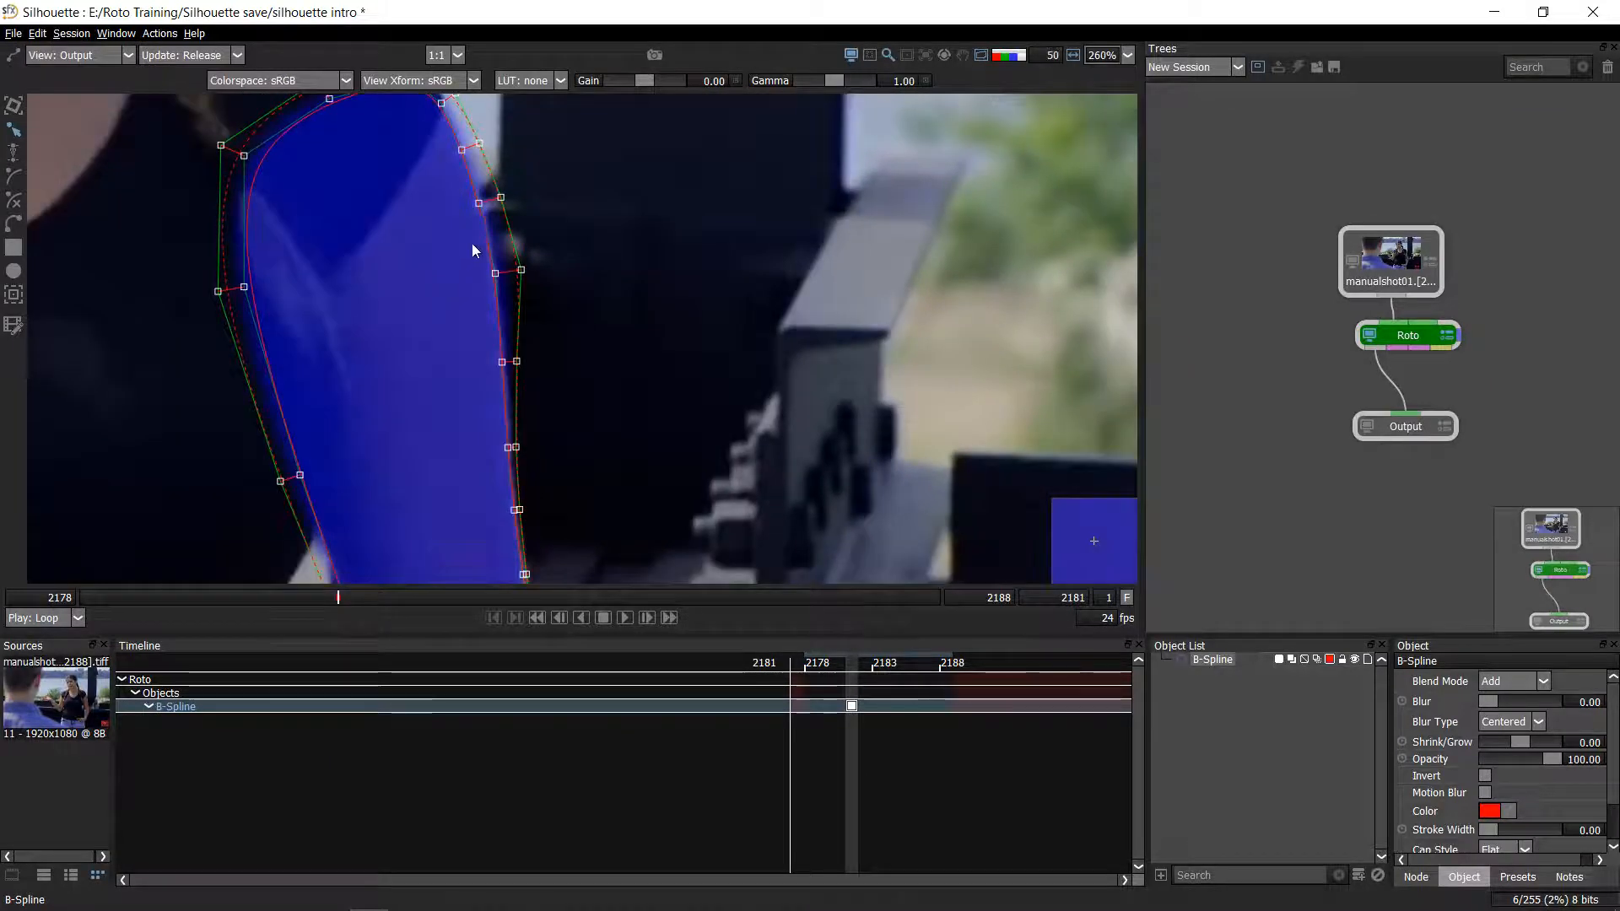
# - Compare the feathered edge around the sleeve and upper arm in the alpha view with the plain image
pyautogui.press('a')
pyautogui.press('a')
pyautogui.scroll(-3, 494, 296)
pyautogui.press('a')
pyautogui.press('a')
pyautogui.moveTo(501, 306); pyautogui.dragTo(561, 368)
pyautogui.scroll(4, 647, 363)
pyautogui.press('a')
# - Undo the feathering around the sleeve and upper arm of the arm B-spline
pyautogui.scroll(-2, 646, 347)
pyautogui.scroll(-3, 647, 348)
pyautogui.scroll(3, 561, 254)
pyautogui.hotkey('ctrl', 'z')
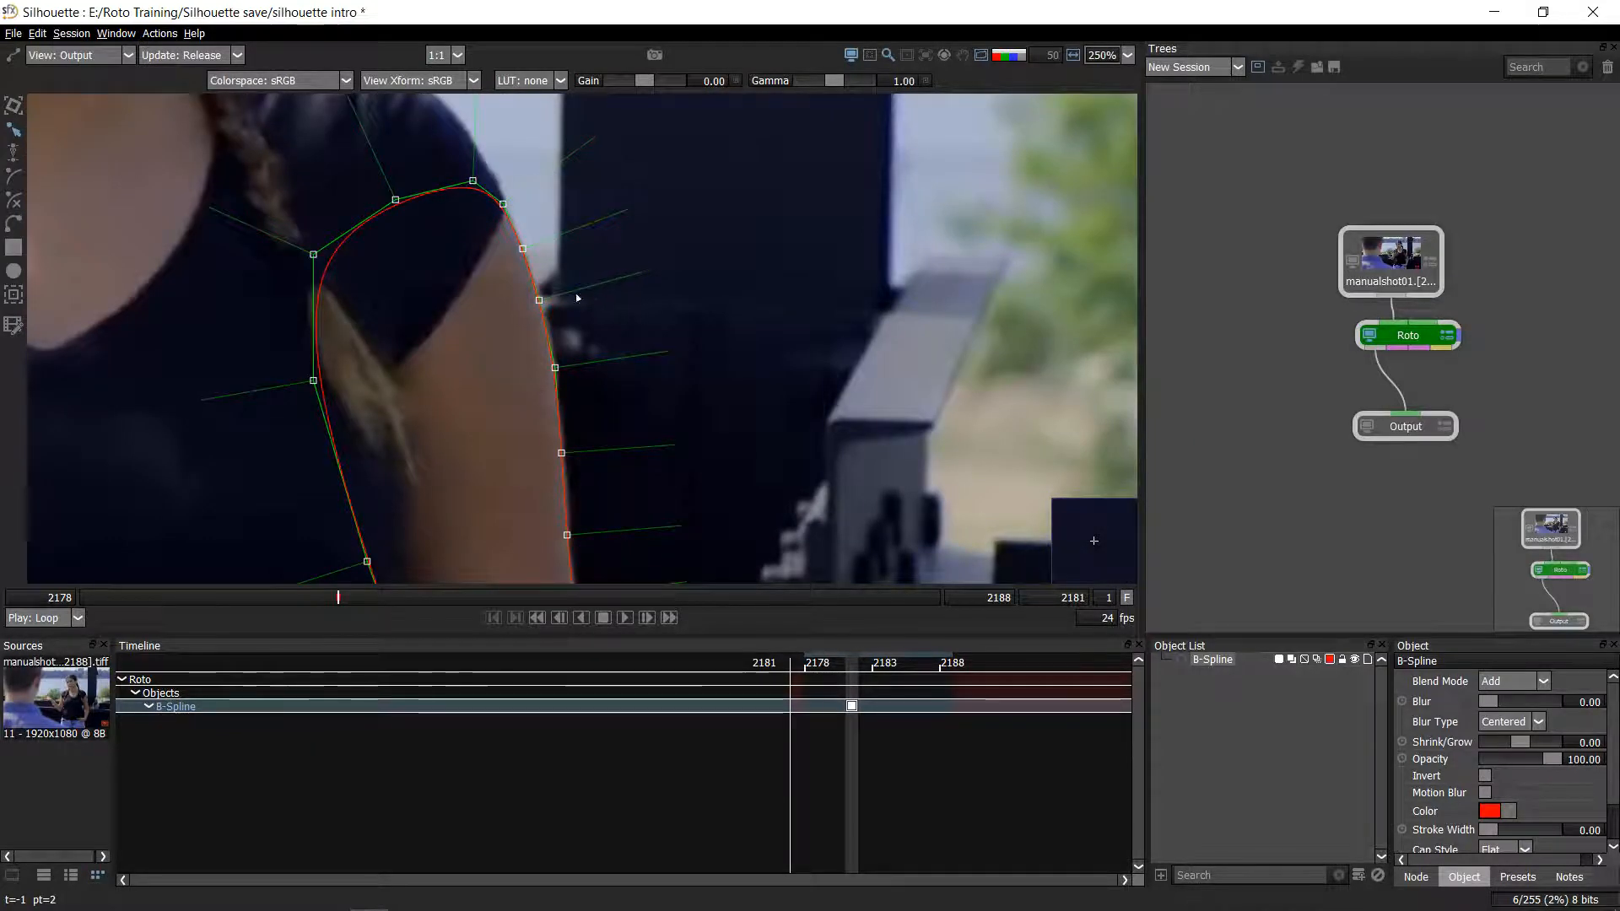
# - Select all points of the arm B-spline and go to the first frame, 2178
pyautogui.scroll(-3, 596, 351)
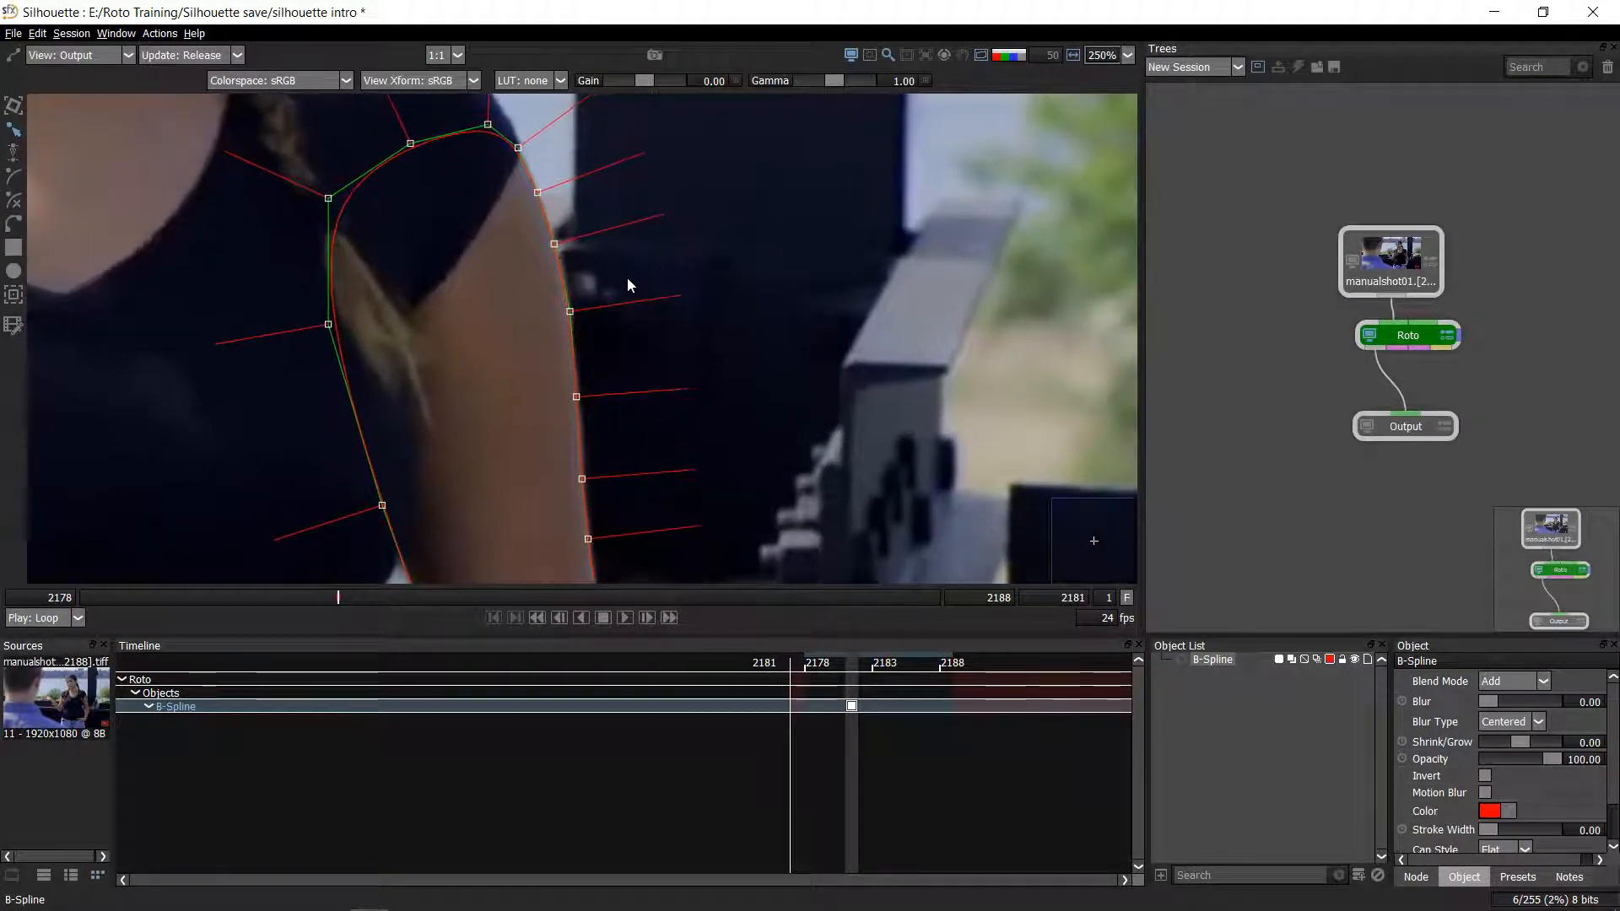
pyautogui.moveTo(626, 276); pyautogui.dragTo(500, 372)
pyautogui.scroll(2, 641, 346)
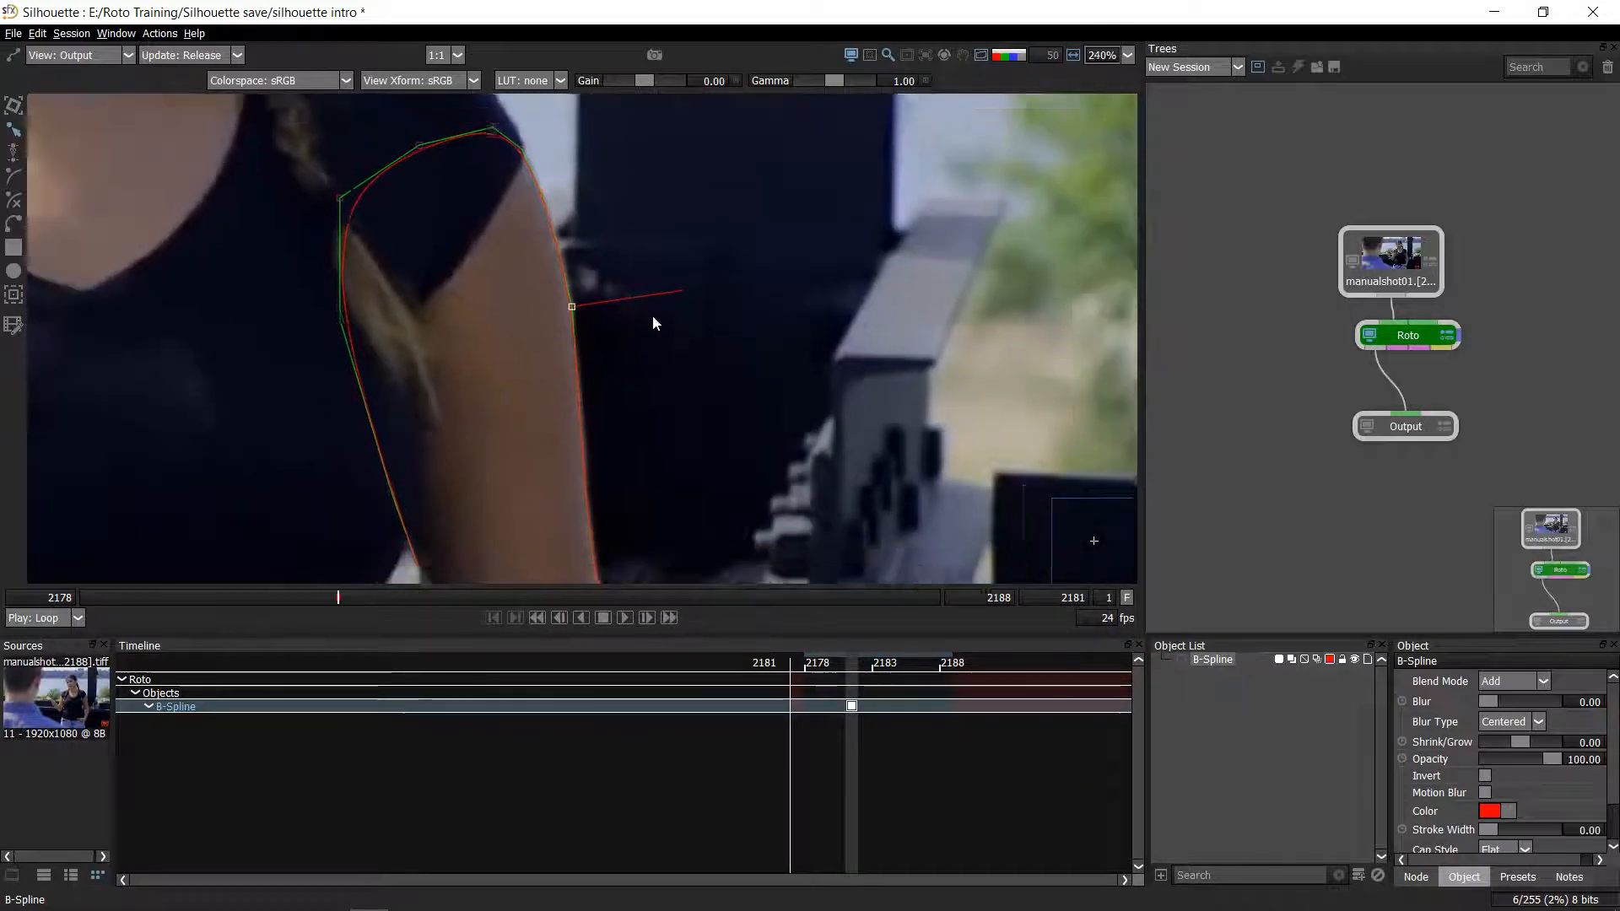
pyautogui.scroll(-4, 651, 316)
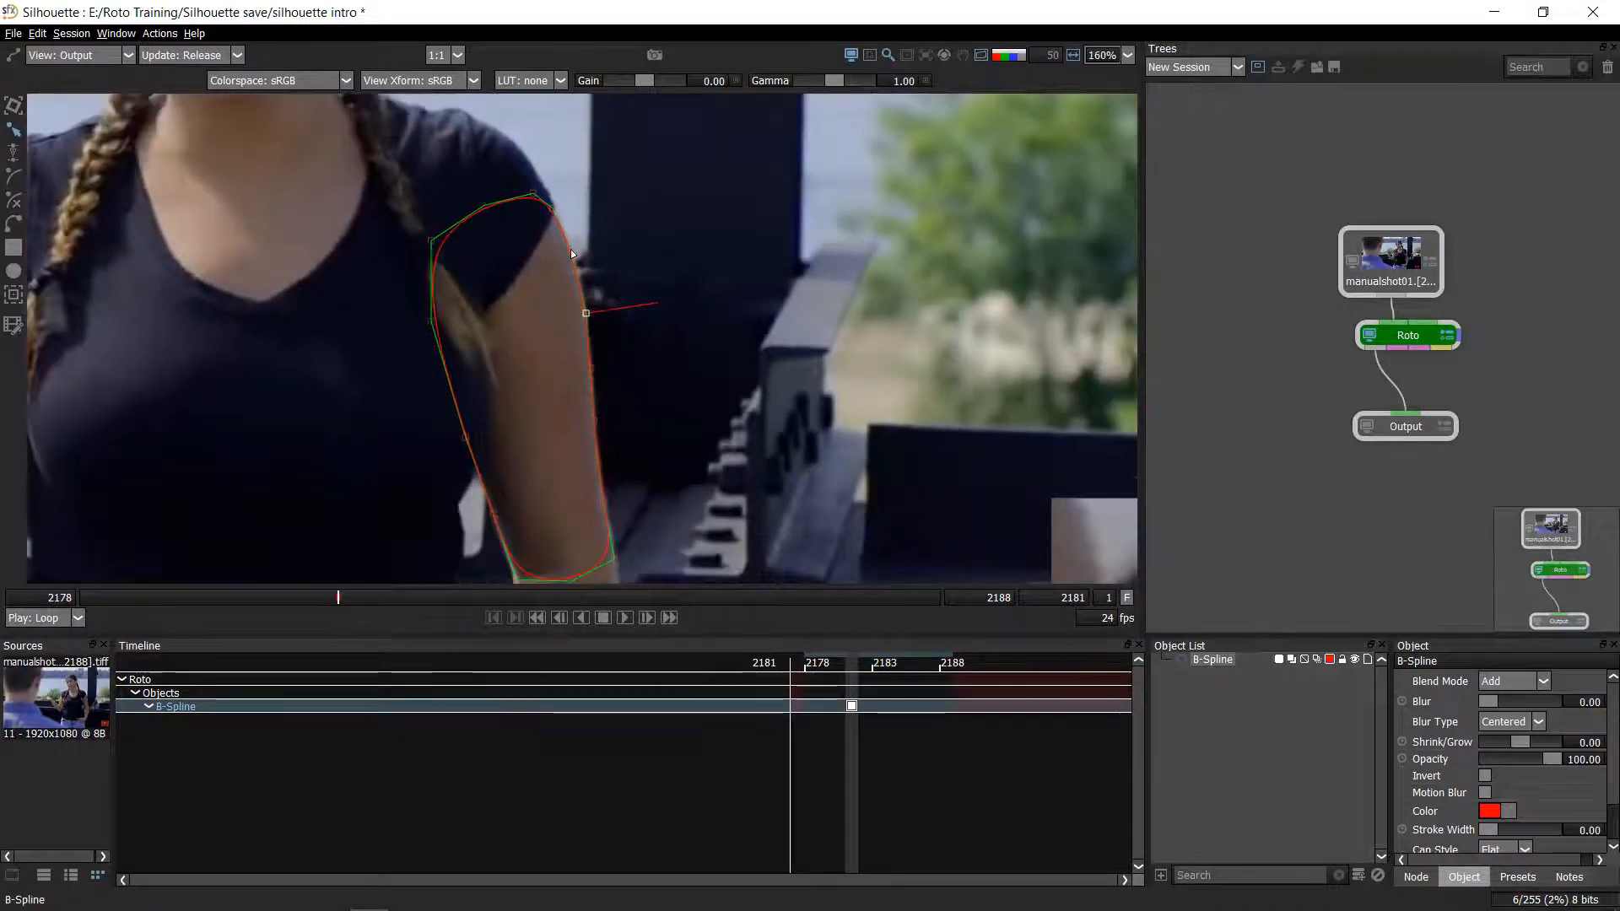
pyautogui.moveTo(650, 206); pyautogui.dragTo(332, 738)
pyautogui.press('Home')
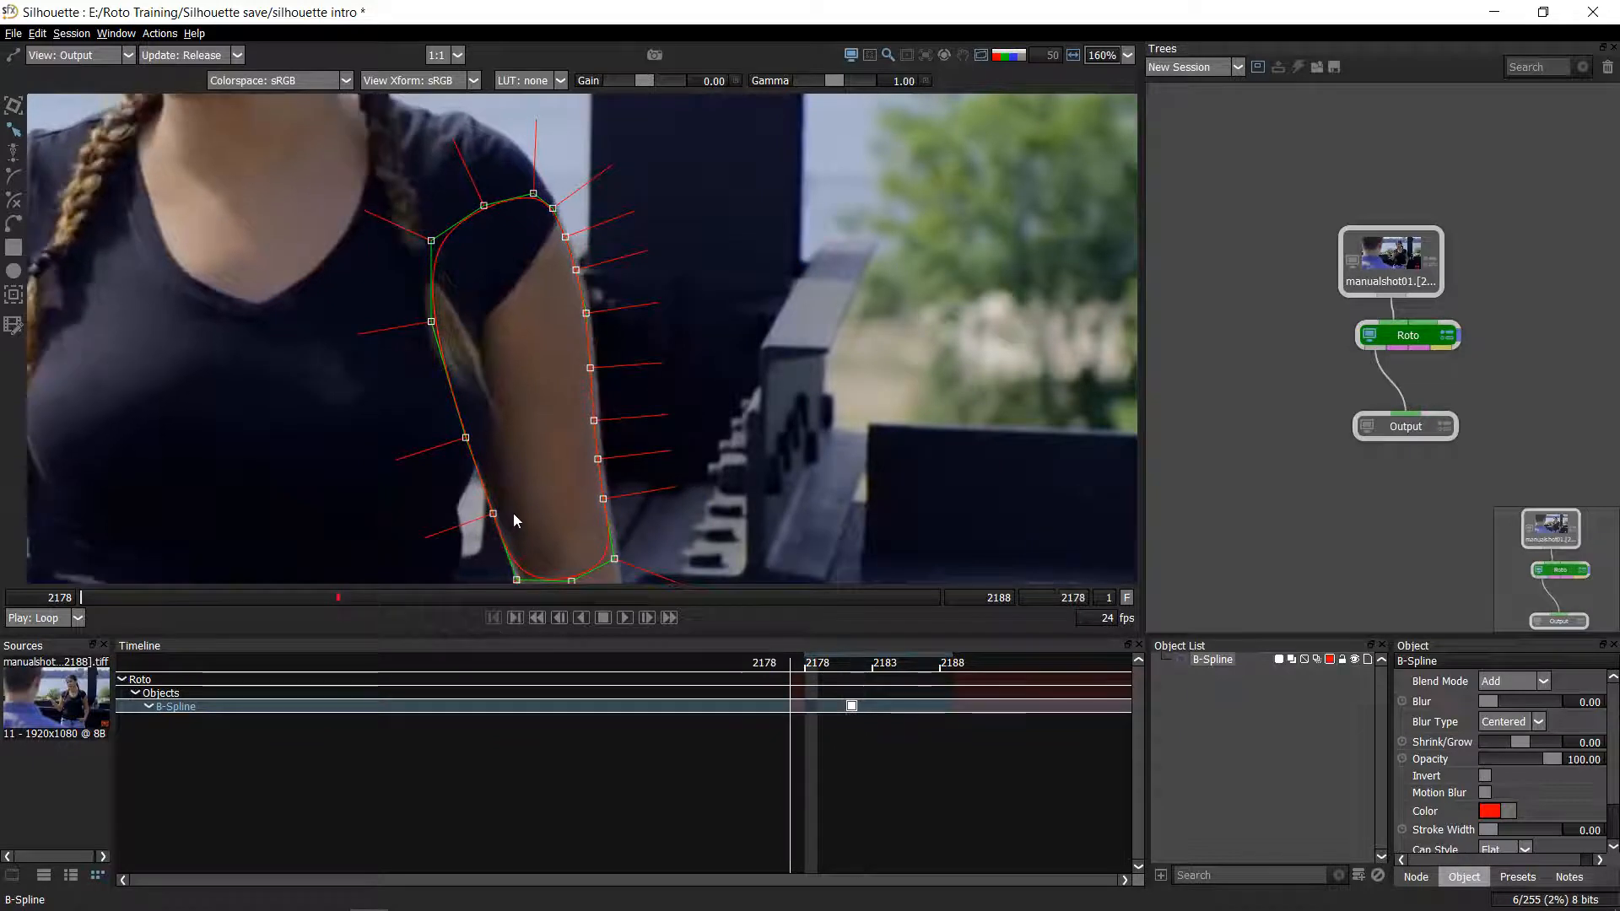
# - Hide the feather handles of the arm B-spline, select points on the outer arm edge and show the handles again
pyautogui.scroll(-4, 515, 515)
pyautogui.scroll(5, 597, 440)
pyautogui.scroll(1, 600, 439)
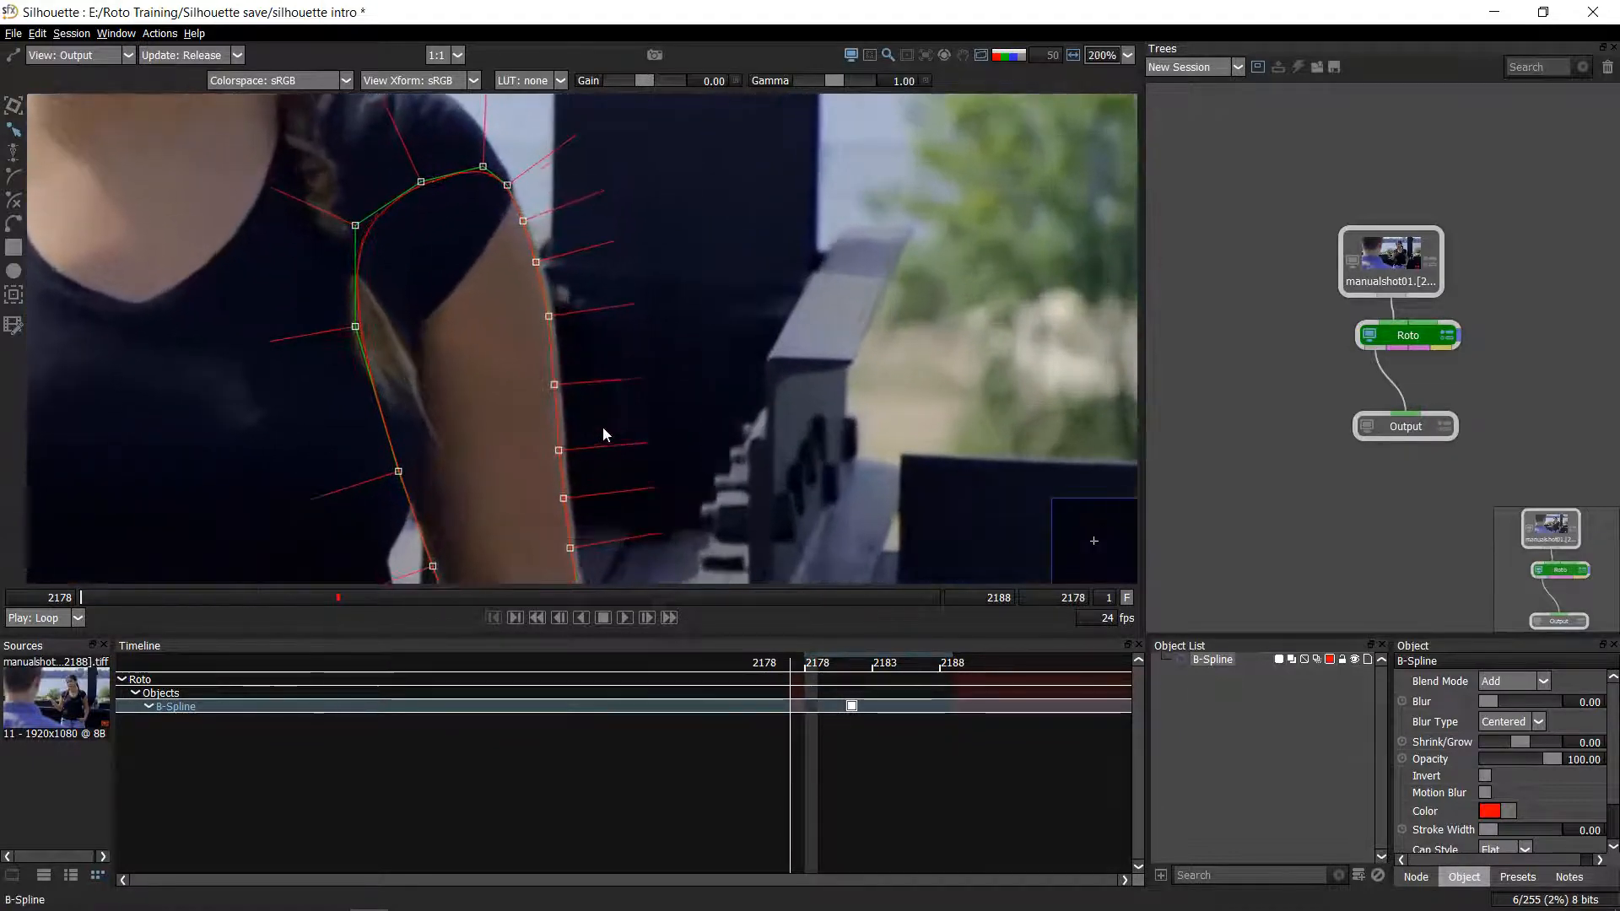
pyautogui.moveTo(603, 427); pyautogui.dragTo(647, 344)
pyautogui.hotkey('shift', 'f')
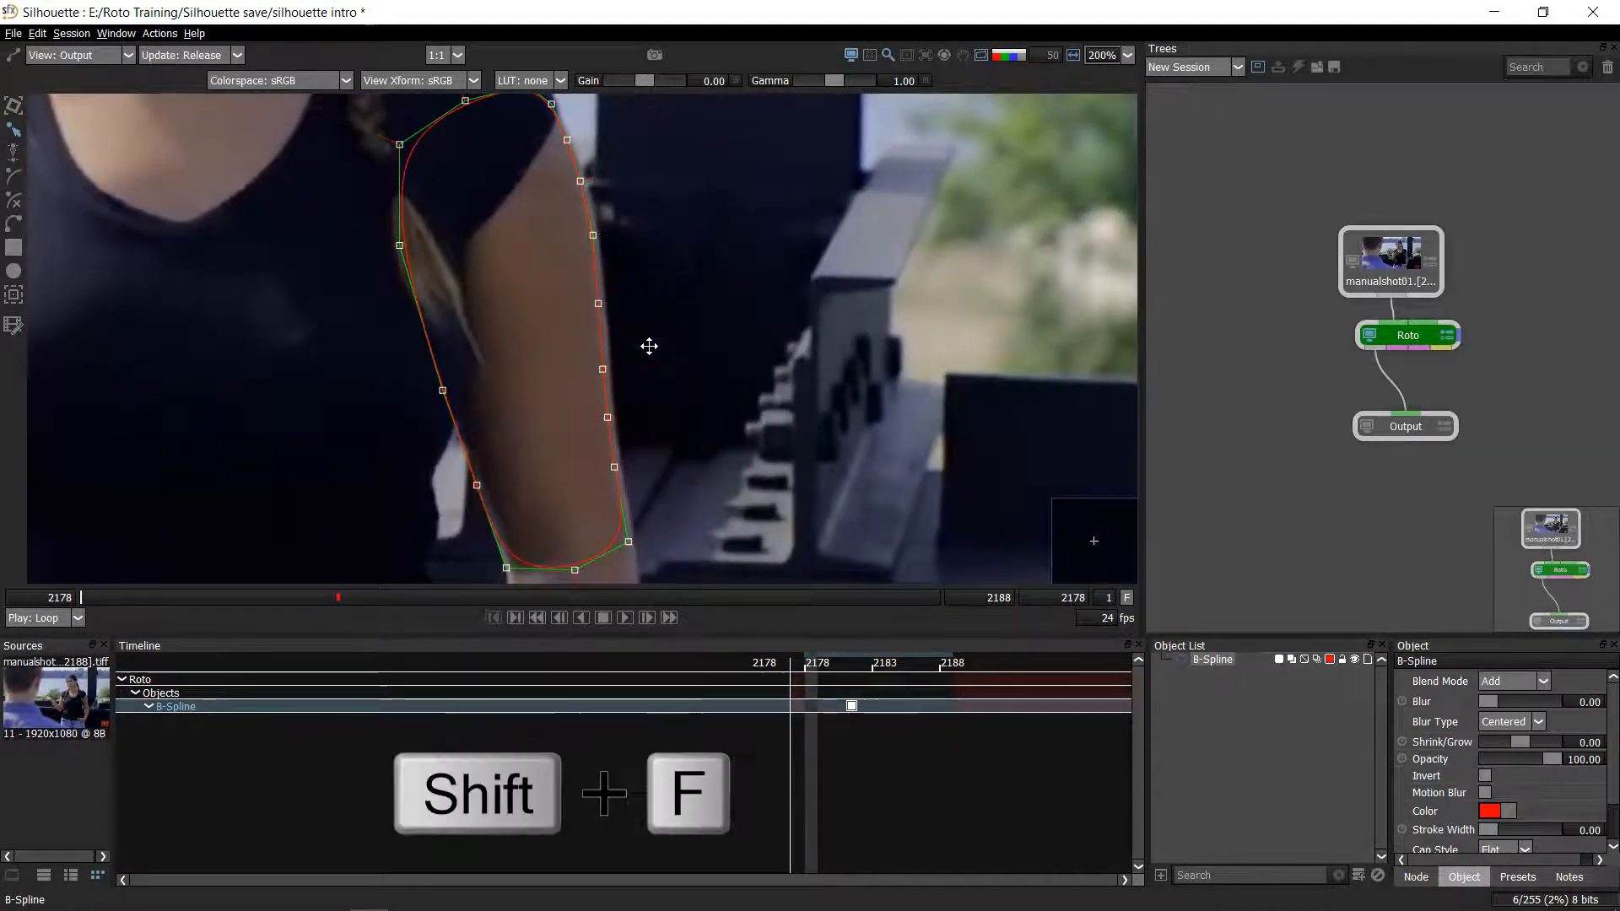
pyautogui.scroll(1, 637, 333)
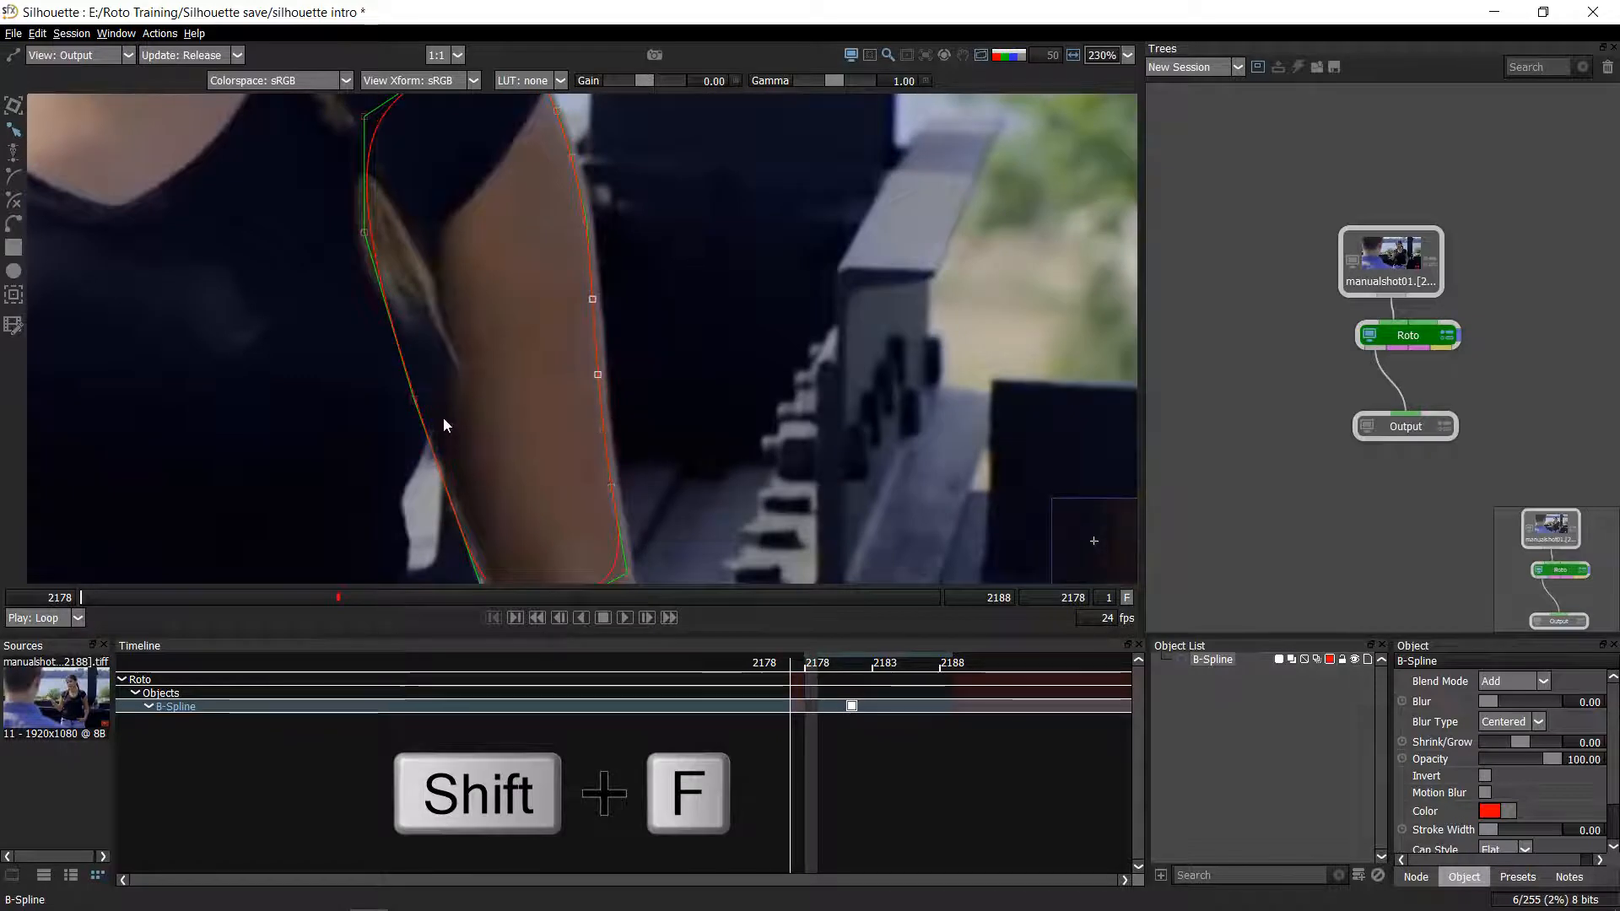
pyautogui.hotkey('shift', 'f')
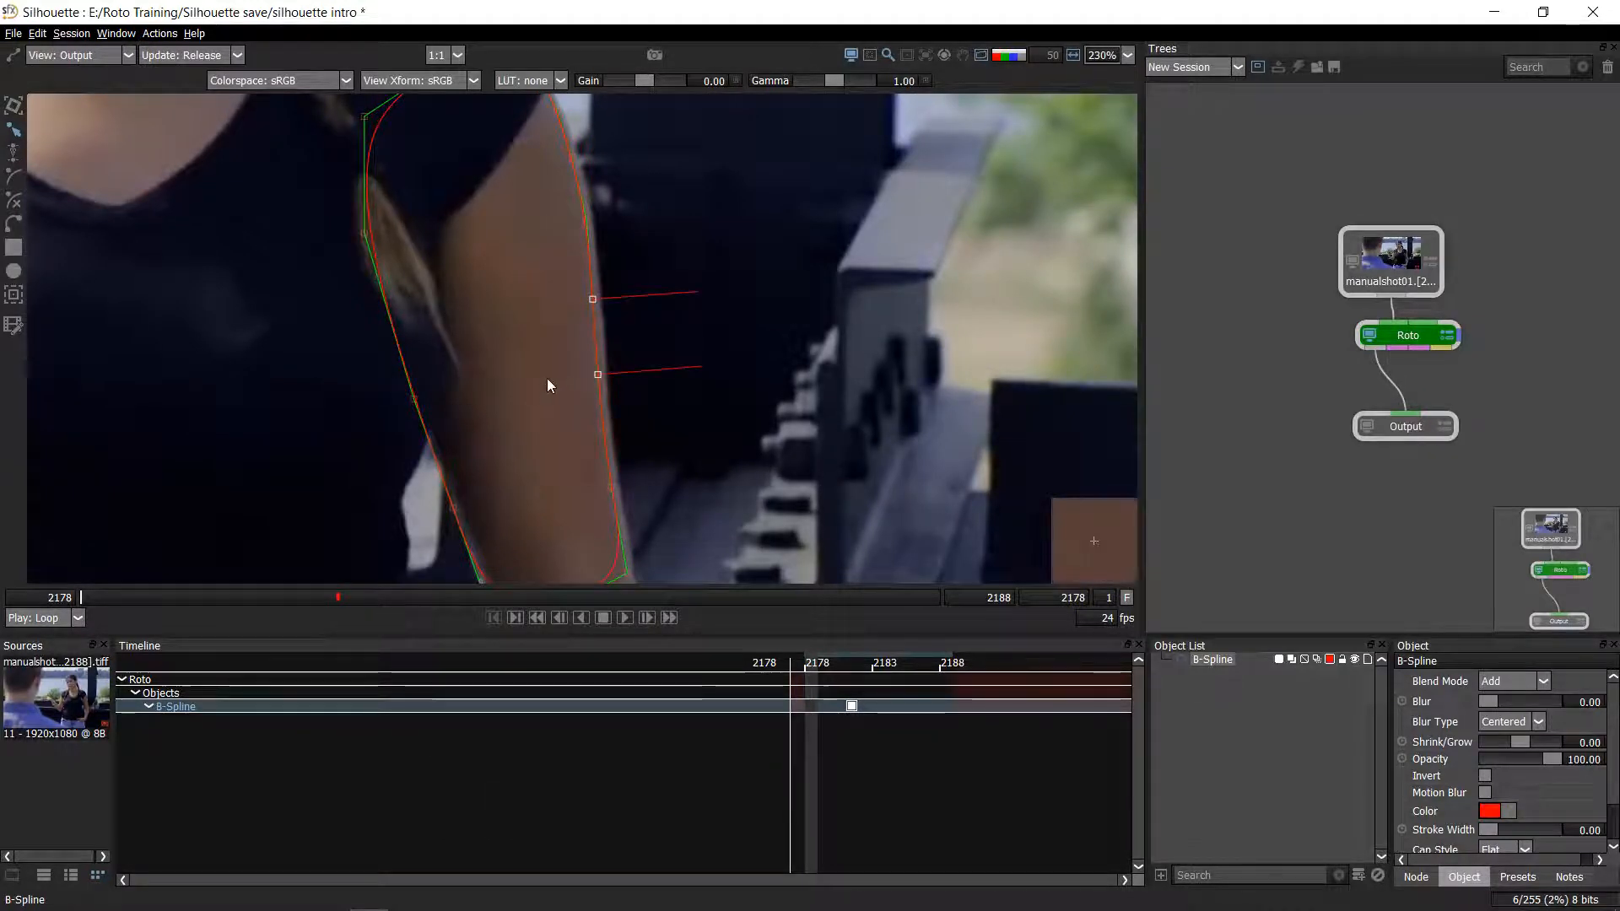
# - Reselect all points of the arm B-spline at frame 2178
pyautogui.scroll(-1, 547, 378)
pyautogui.moveTo(669, 205); pyautogui.dragTo(529, 343)
pyautogui.scroll(-1, 595, 388)
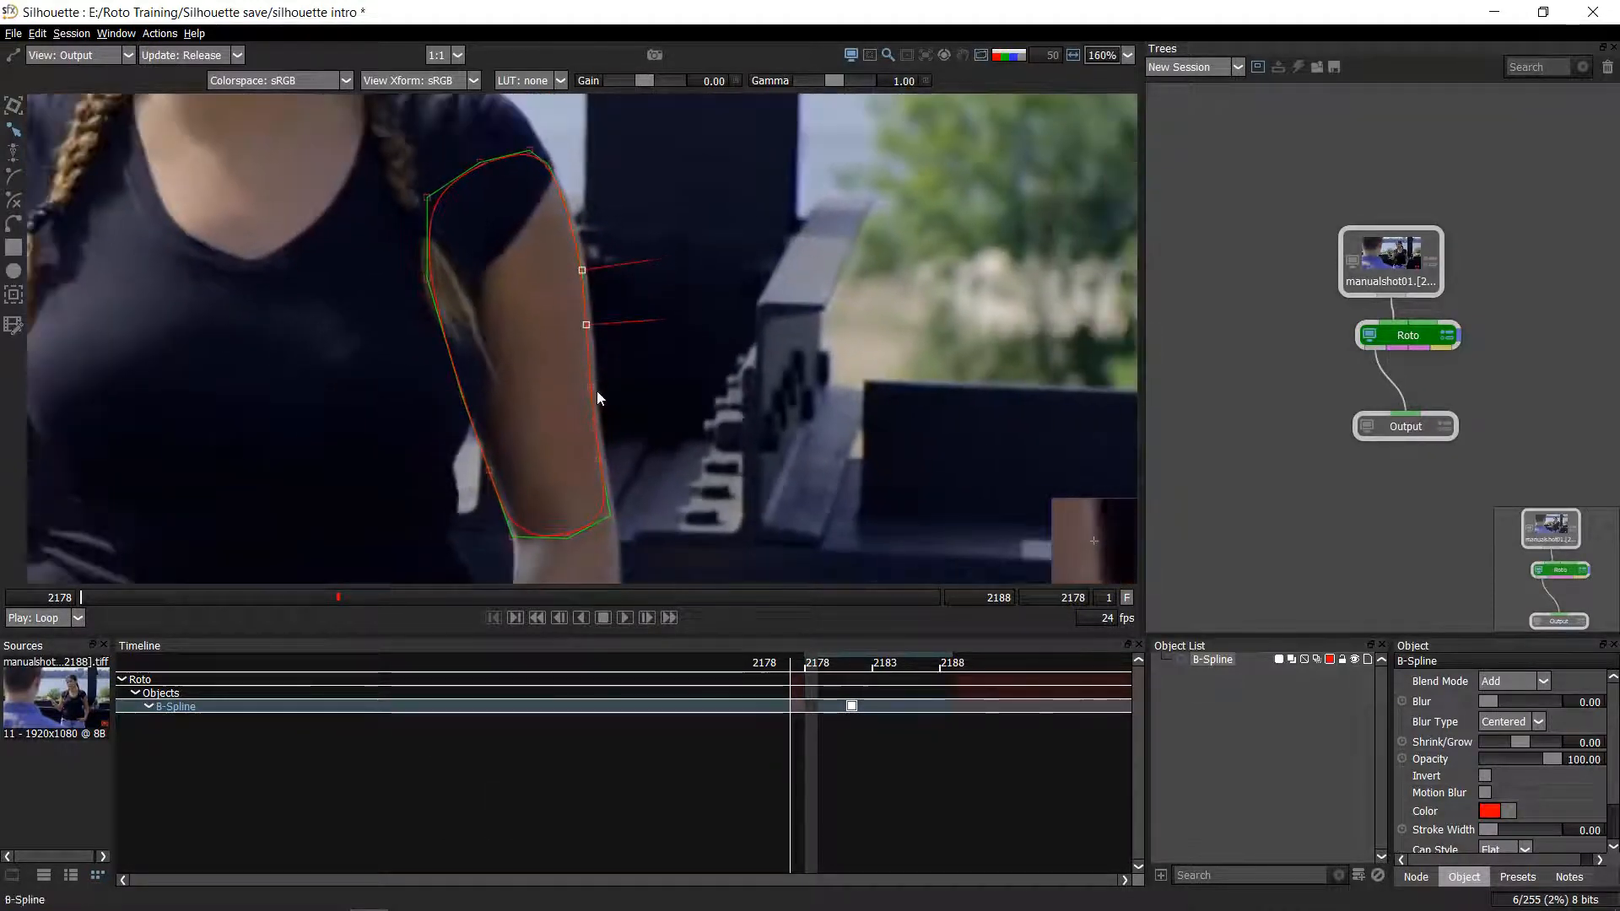
pyautogui.scroll(-1, 608, 387)
pyautogui.moveTo(679, 162); pyautogui.dragTo(333, 601)
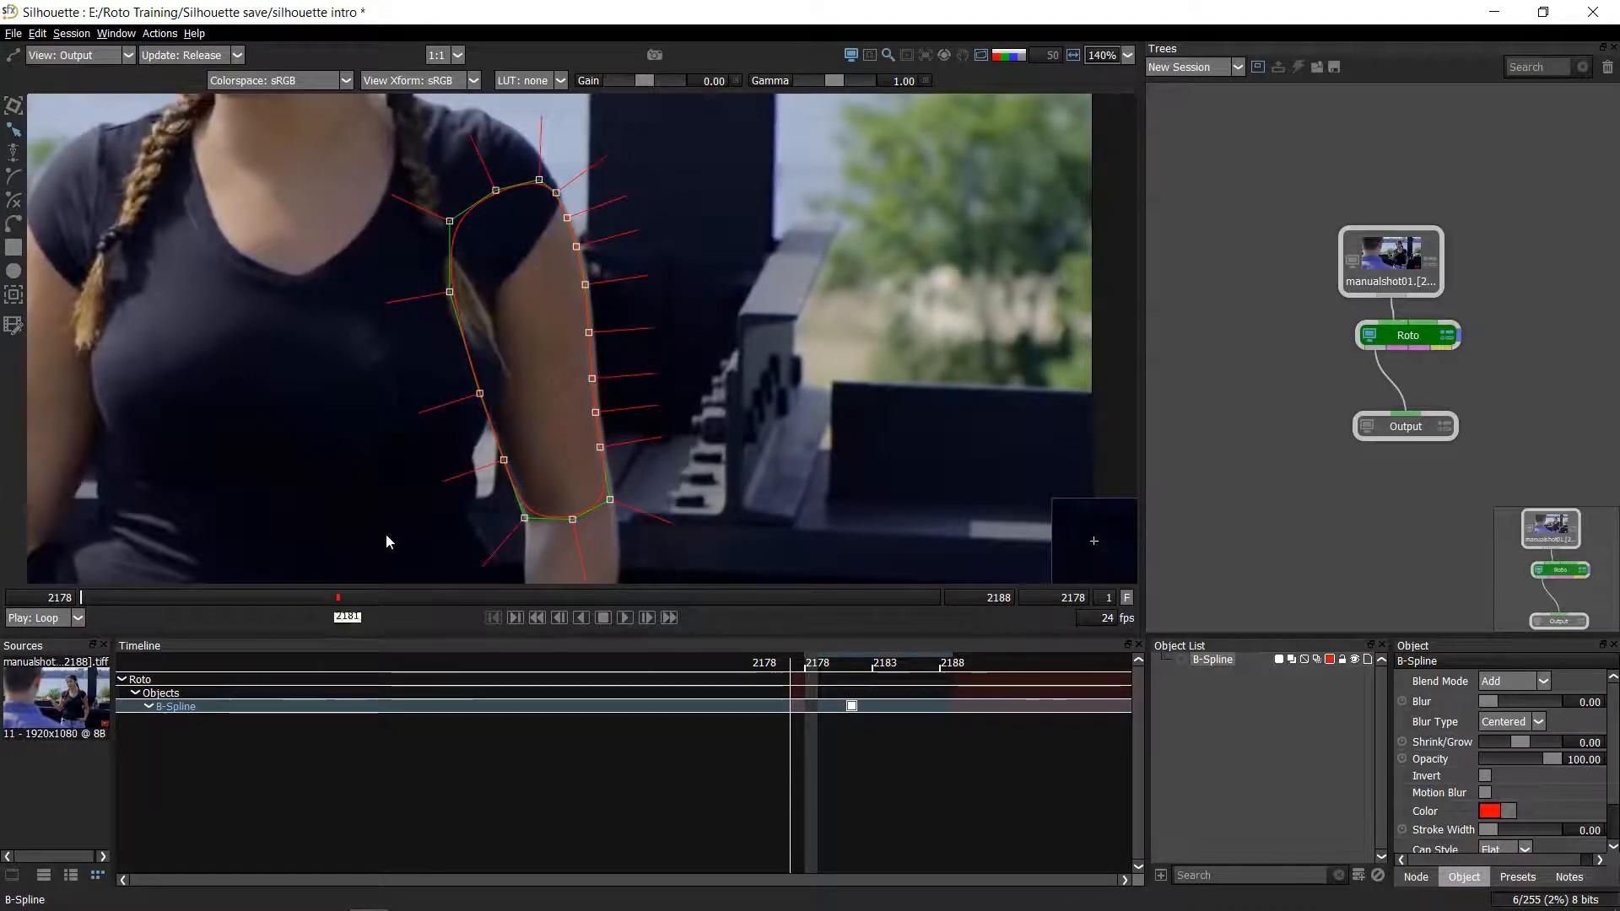
# - Turn off Show feather handles in the Shape preferences and accept the change
pyautogui.click(14, 33)
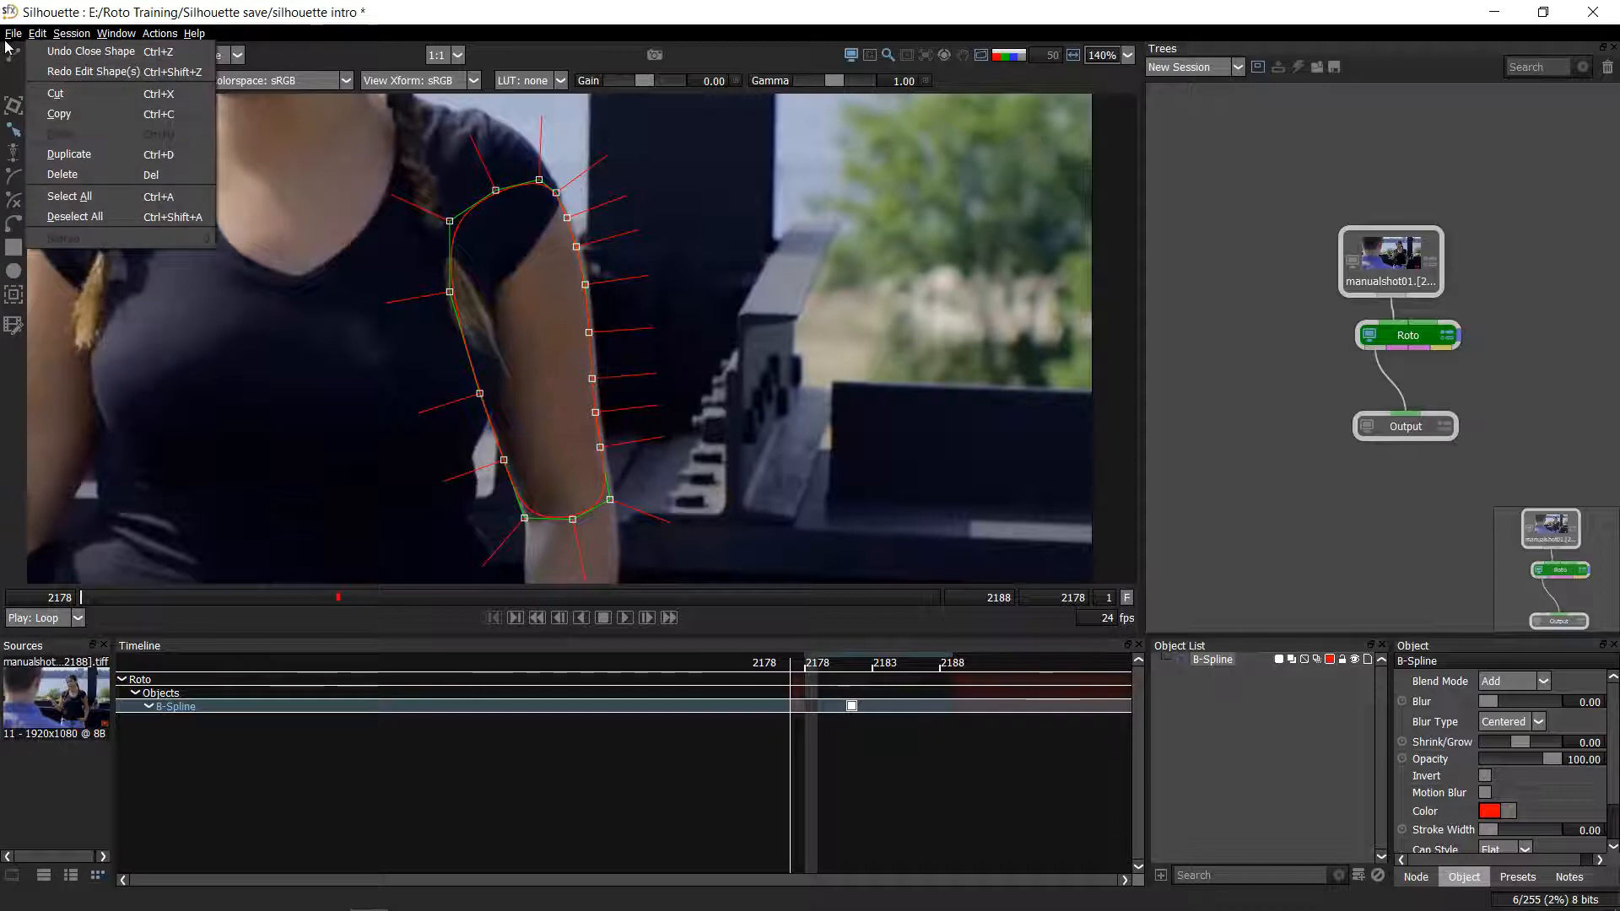
pyautogui.click(60, 256)
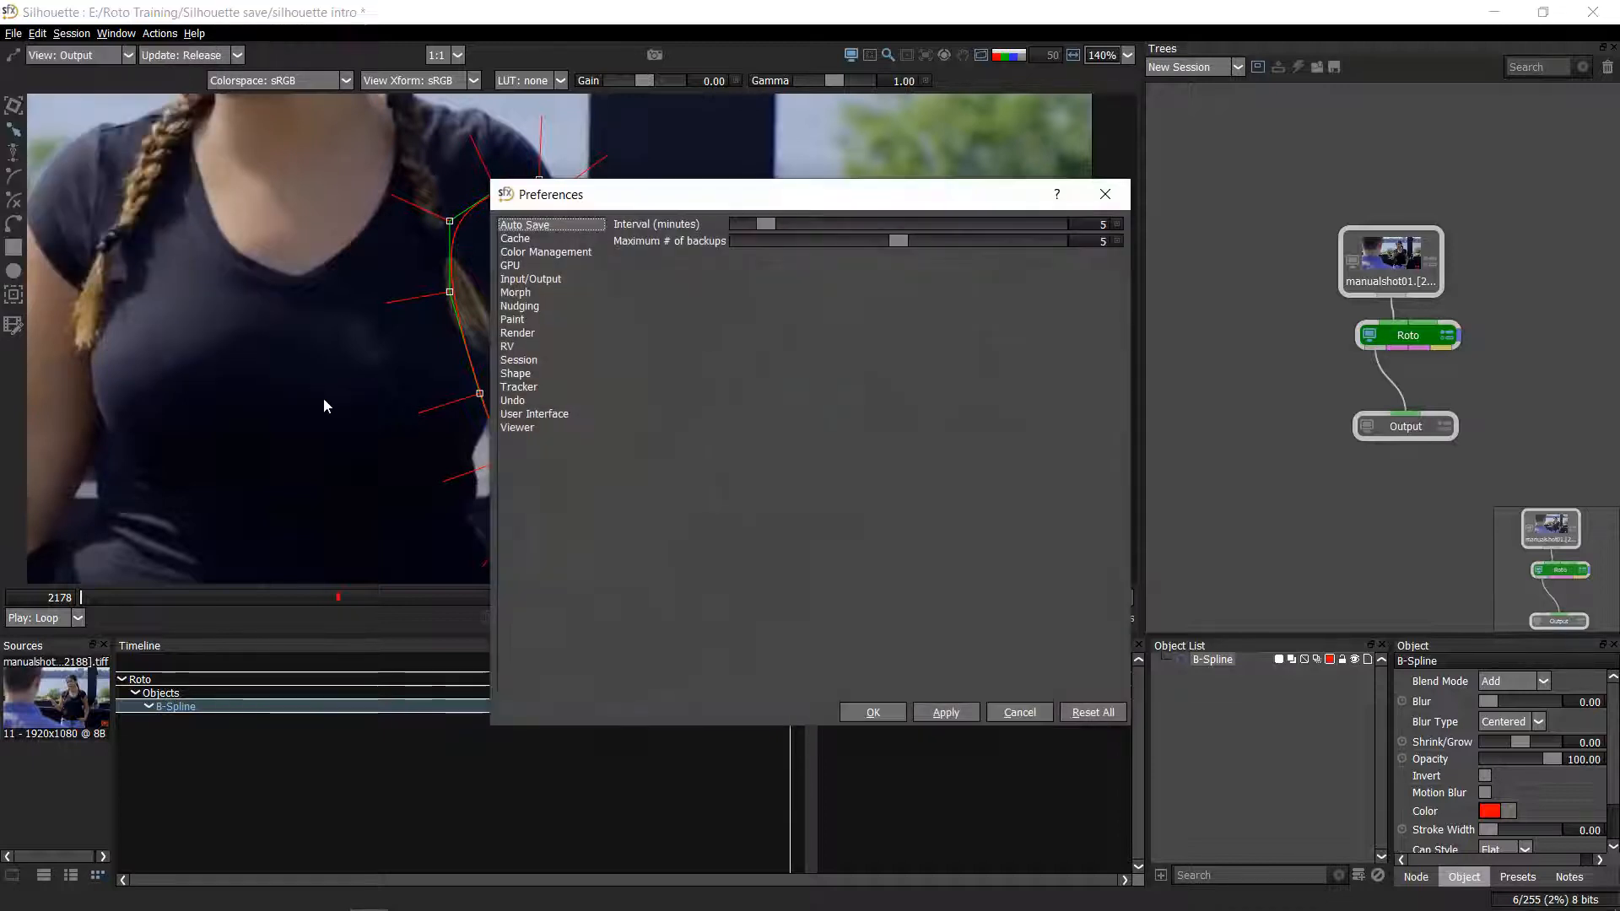
pyautogui.click(516, 374)
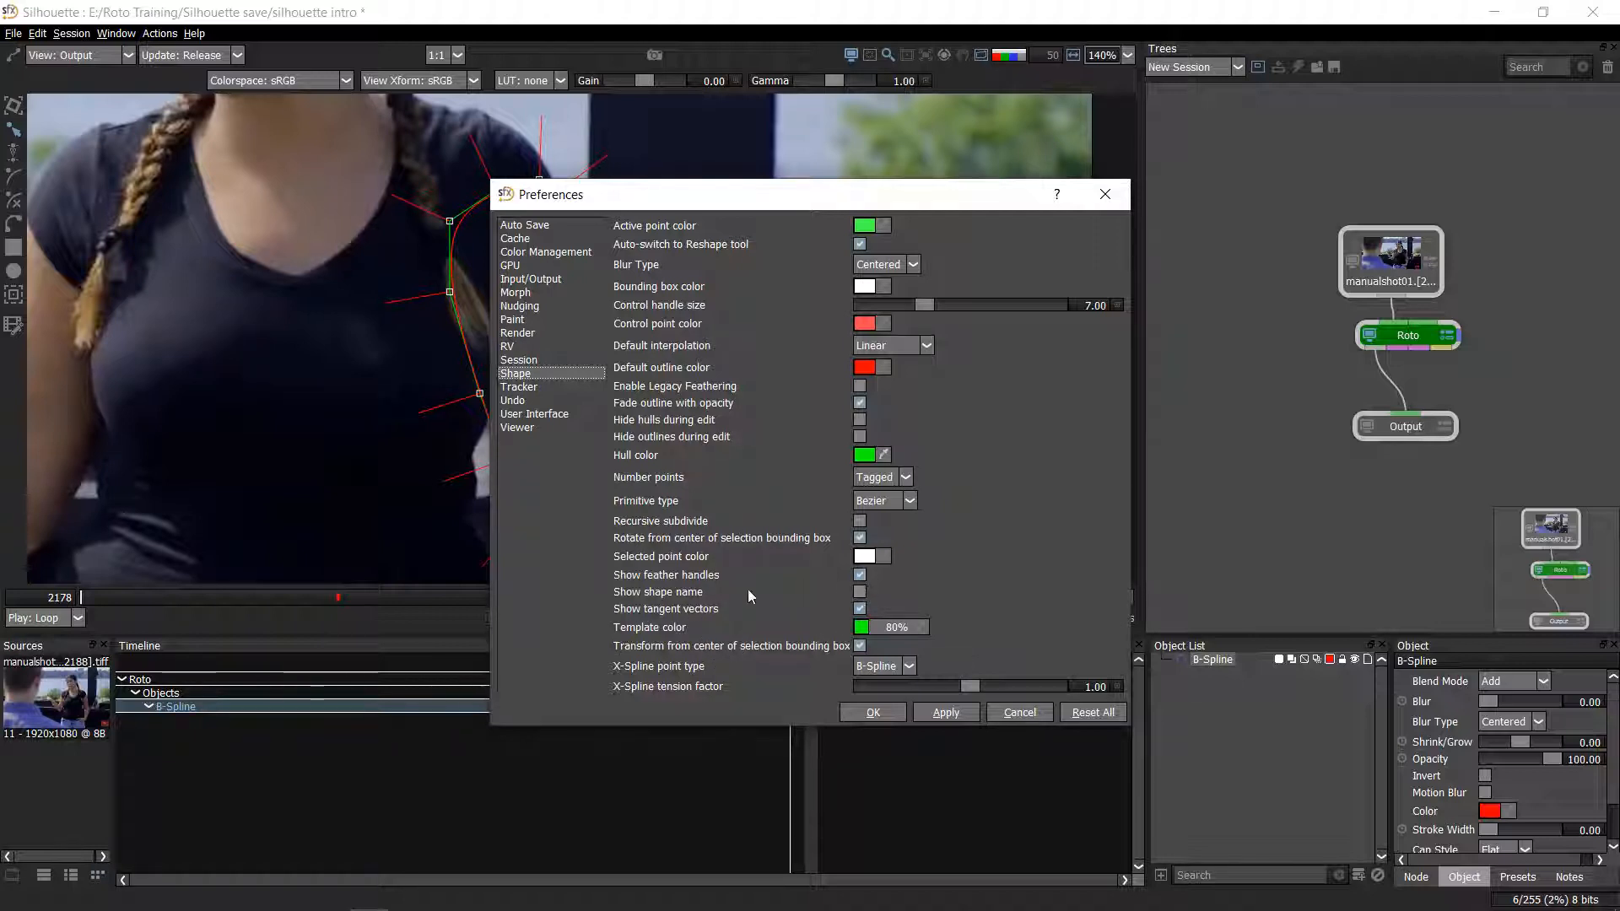
pyautogui.click(860, 576)
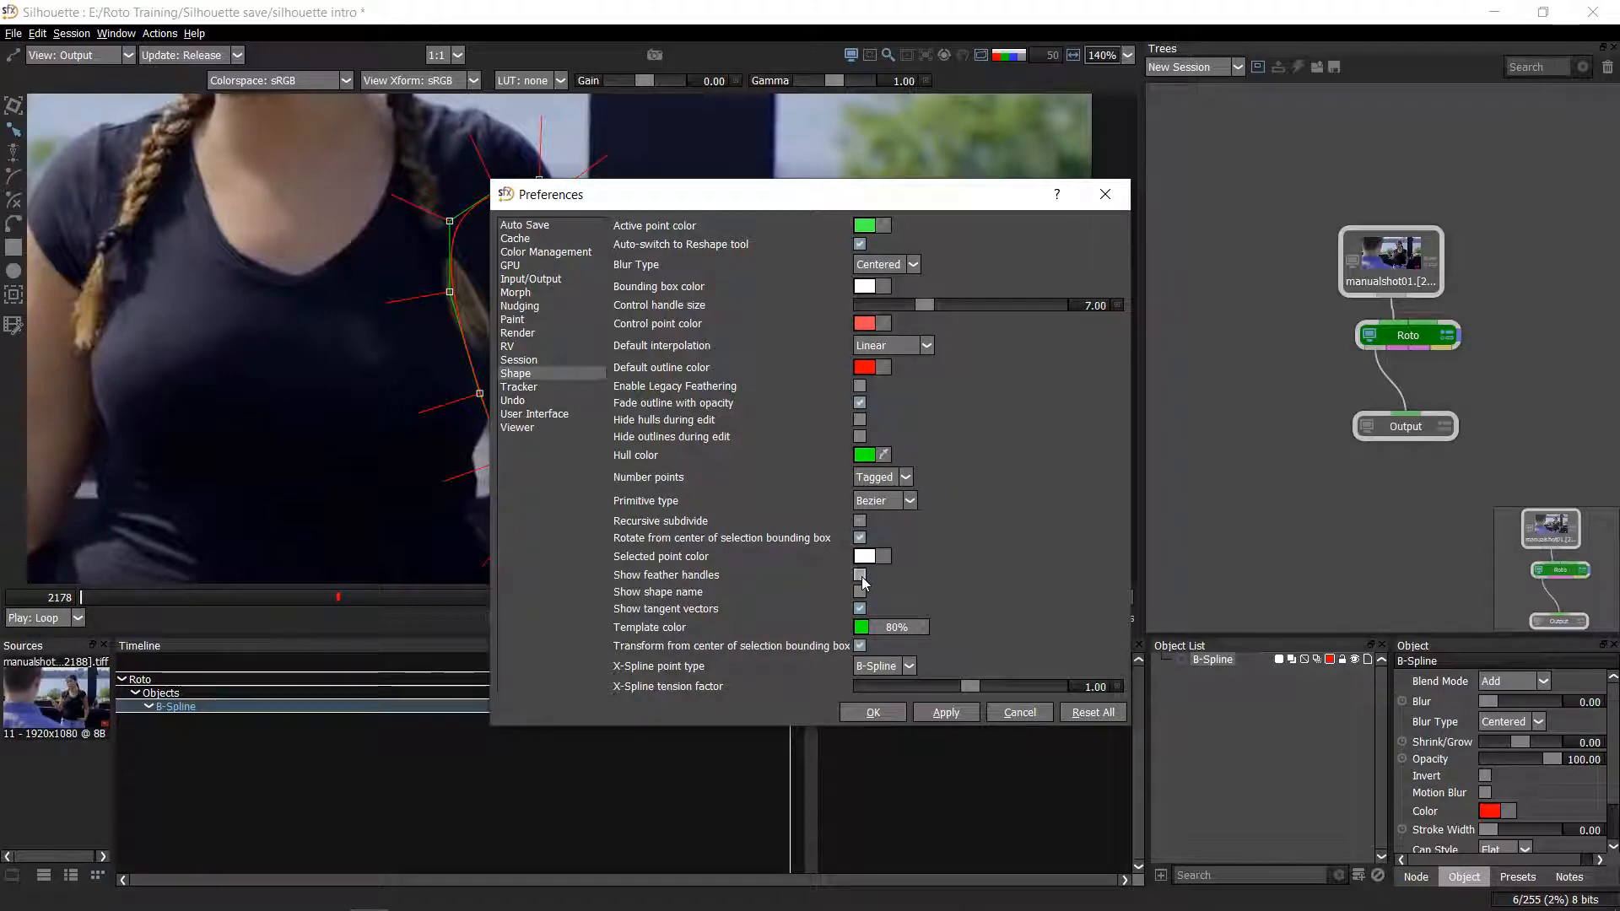
pyautogui.click(946, 713)
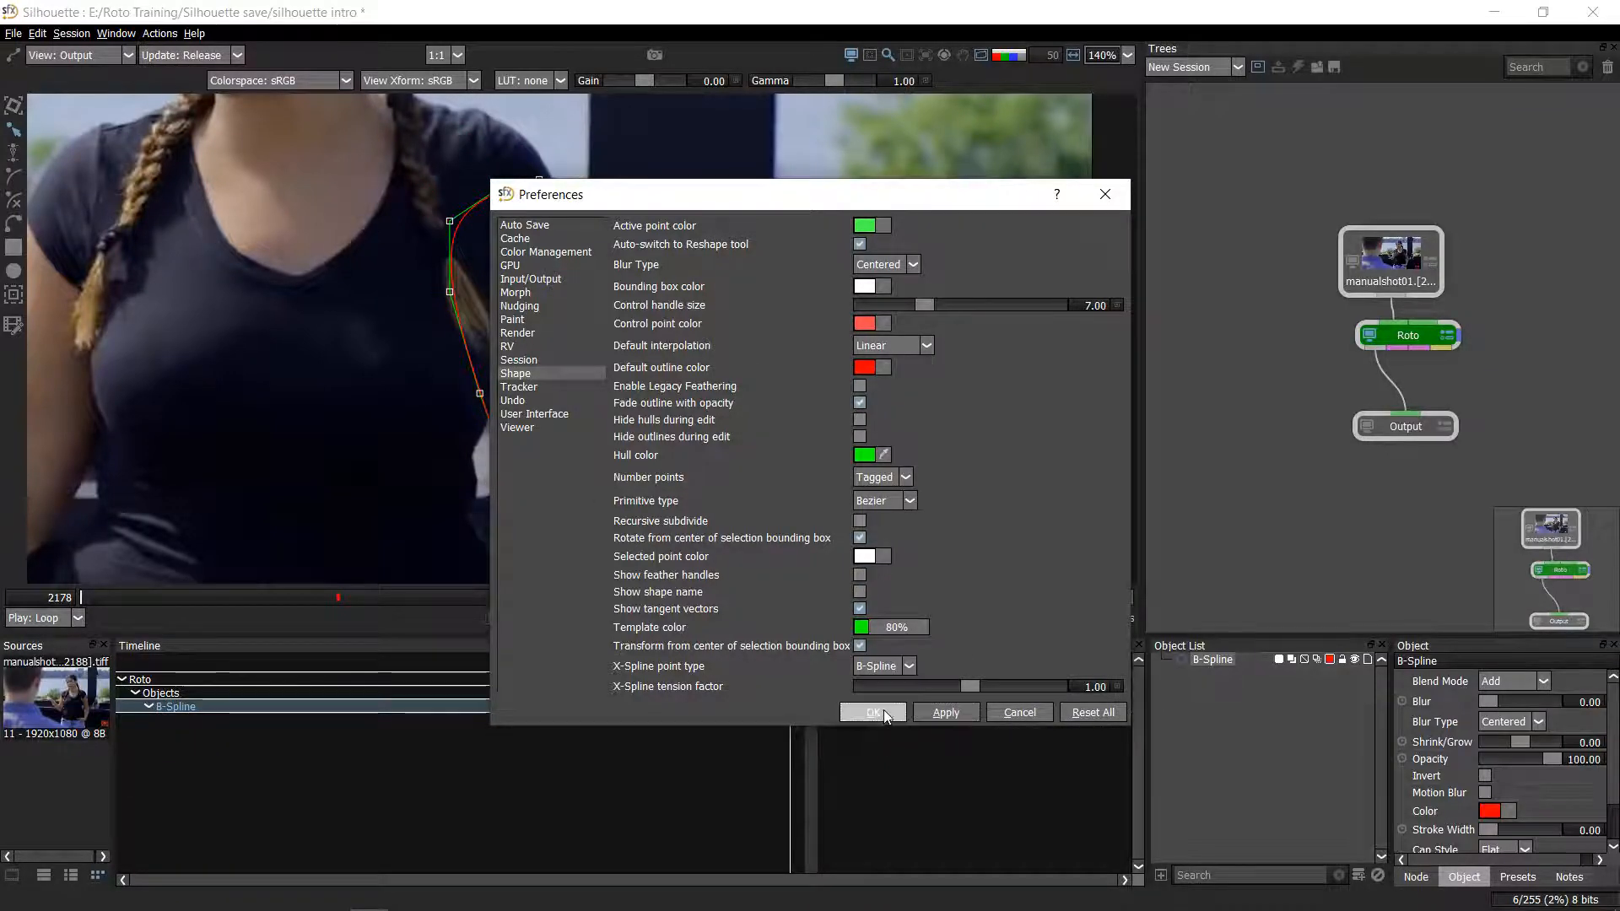
pyautogui.click(873, 712)
# - Examine how closely the B-spline follows the arm at frame 2178, selecting points along the outer arm edge
pyautogui.scroll(3, 621, 378)
pyautogui.scroll(5, 658, 389)
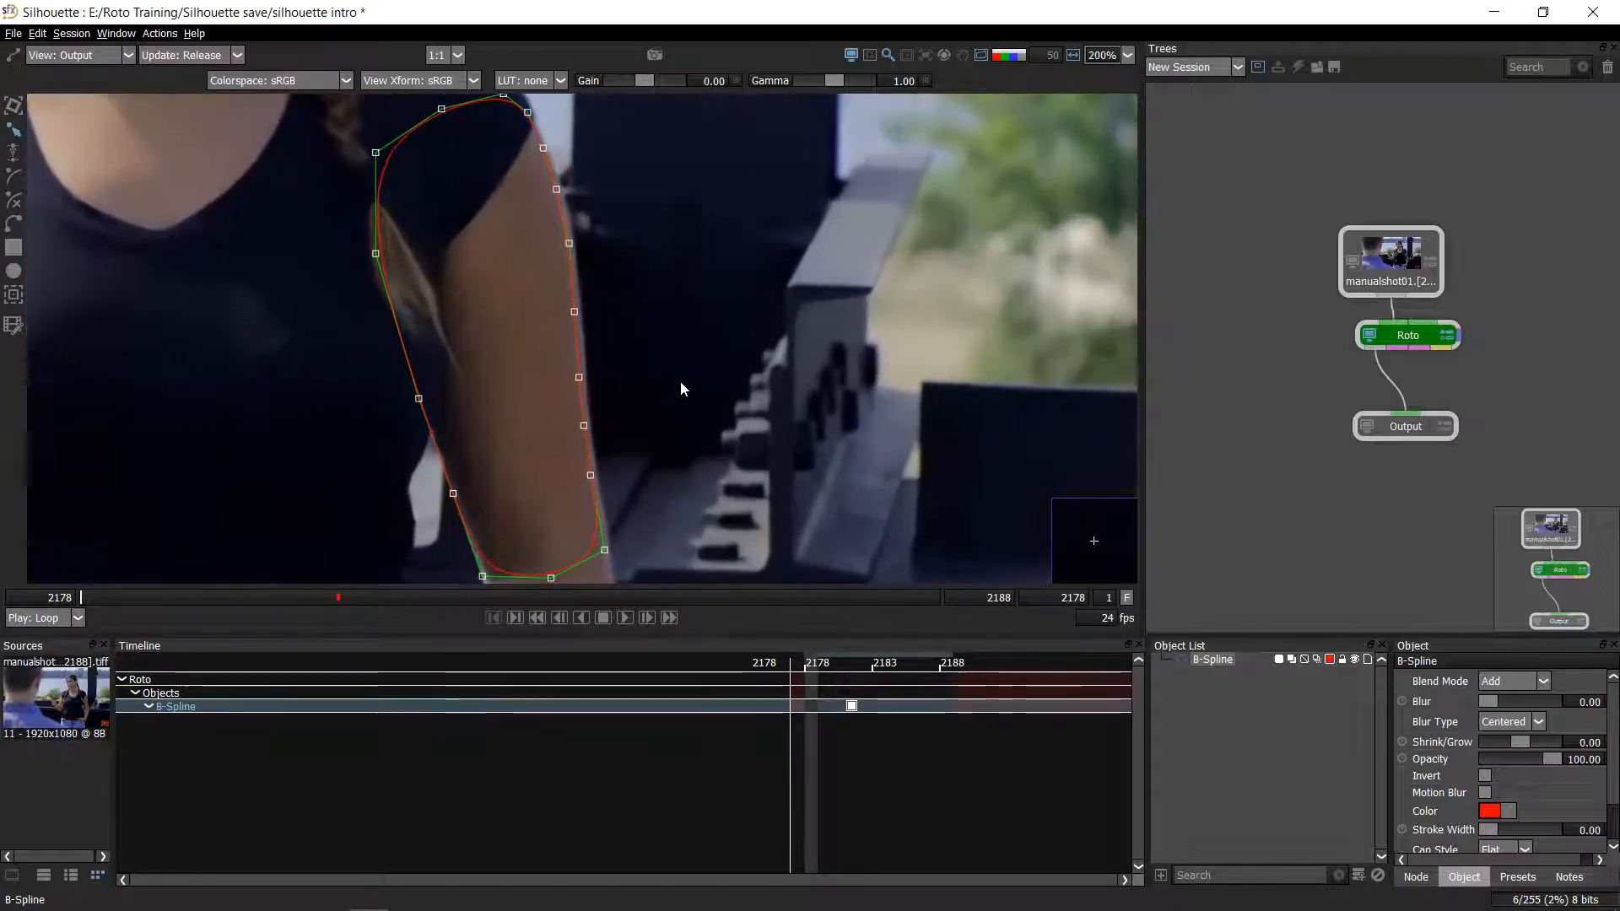
pyautogui.moveTo(739, 261); pyautogui.dragTo(741, 236)
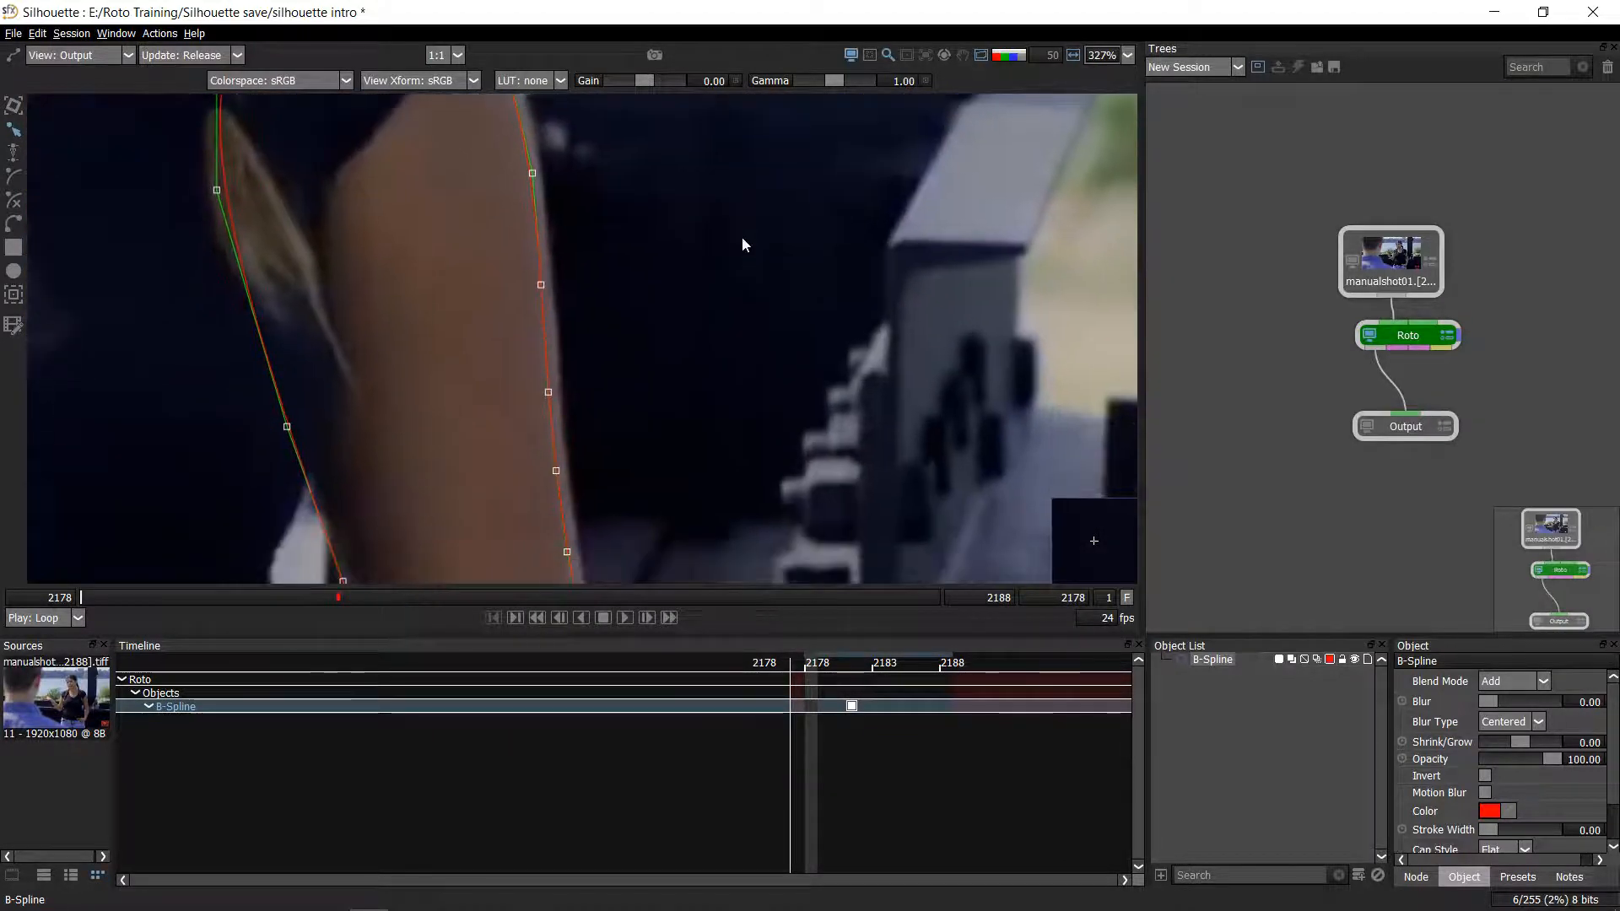
pyautogui.press('e')
pyautogui.press('e')
pyautogui.press('e')
pyautogui.press('e')
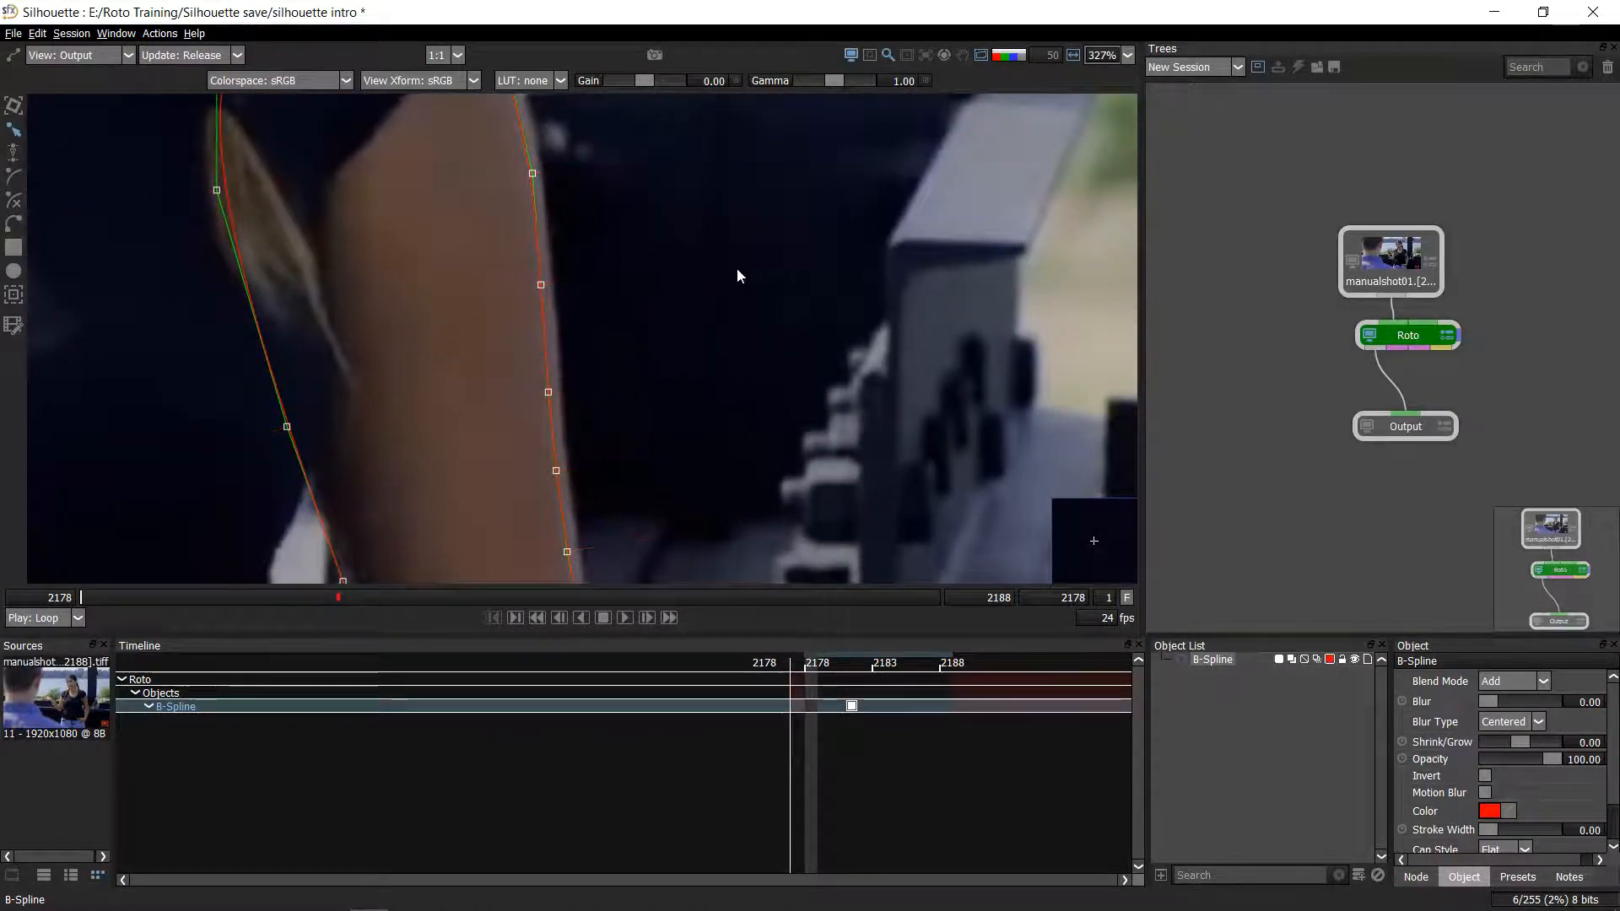
pyautogui.scroll(-5, 725, 295)
pyautogui.scroll(5, 606, 438)
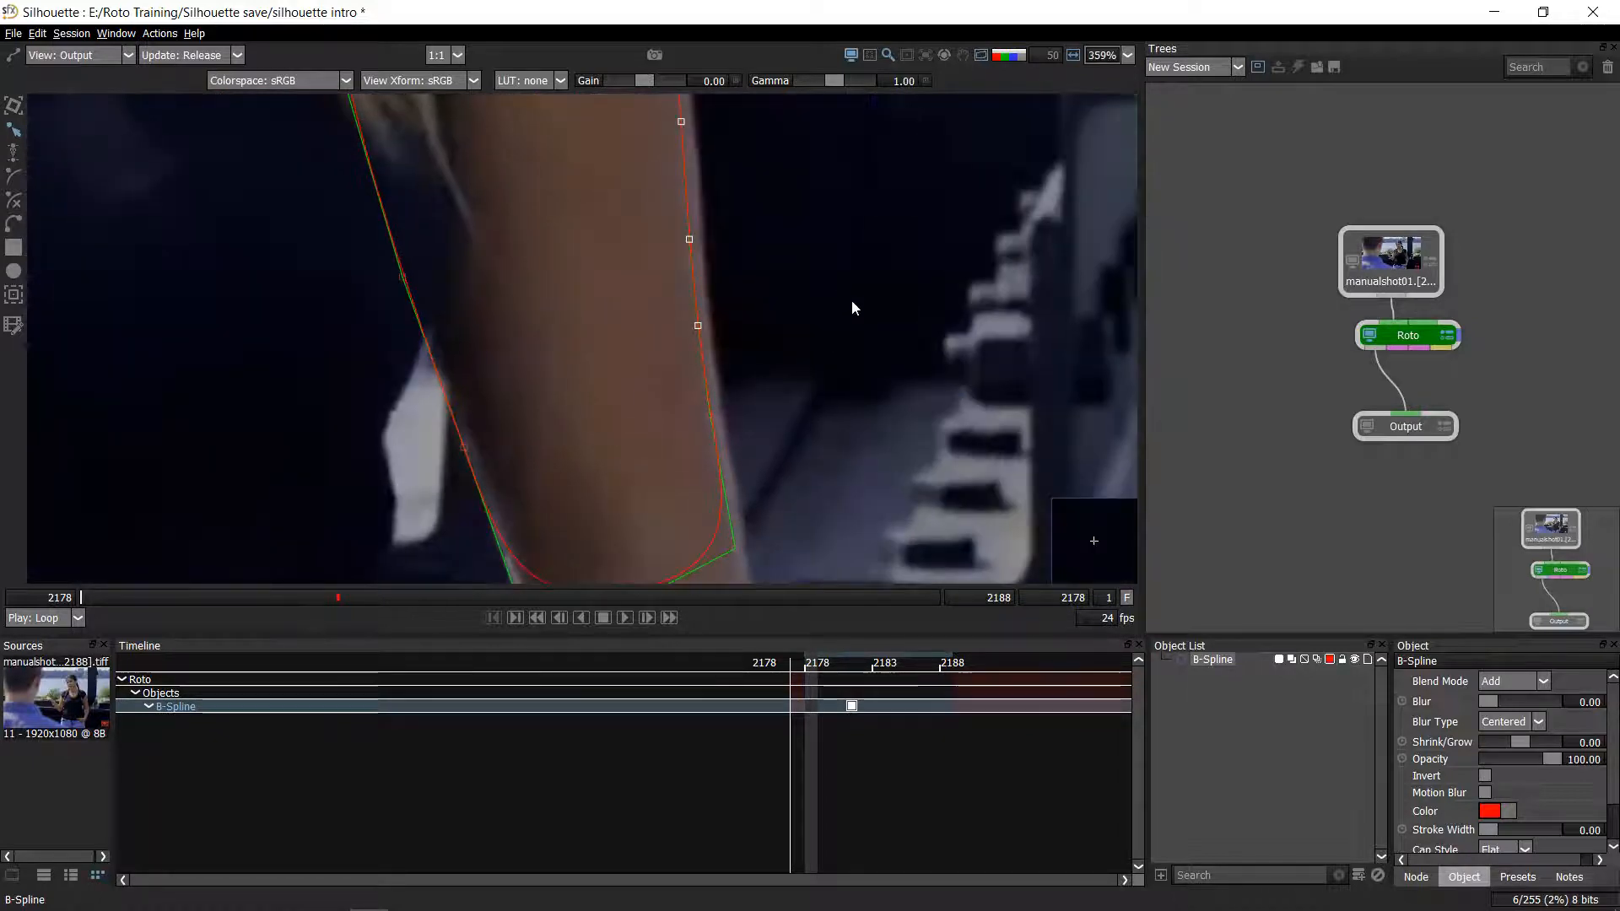
pyautogui.moveTo(852, 300); pyautogui.dragTo(782, 325)
pyautogui.scroll(-5, 662, 494)
pyautogui.scroll(-3, 728, 401)
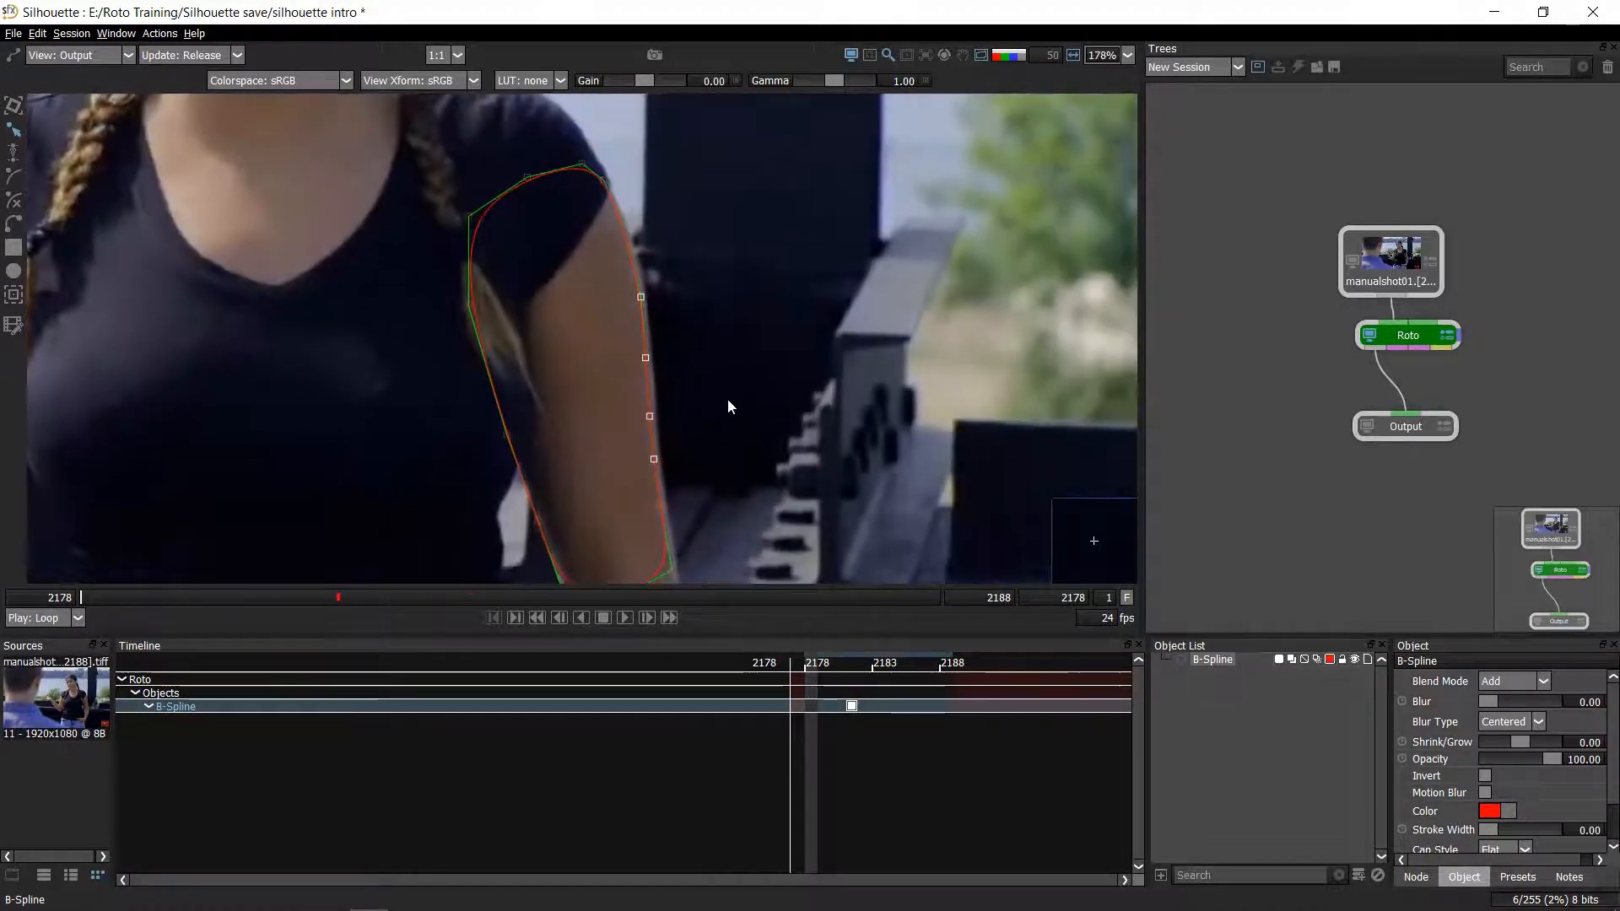
# - Go to frame 2181 and select all points of the arm B-spline
pyautogui.click(853, 664)
pyautogui.scroll(5, 591, 305)
pyautogui.scroll(-5, 742, 346)
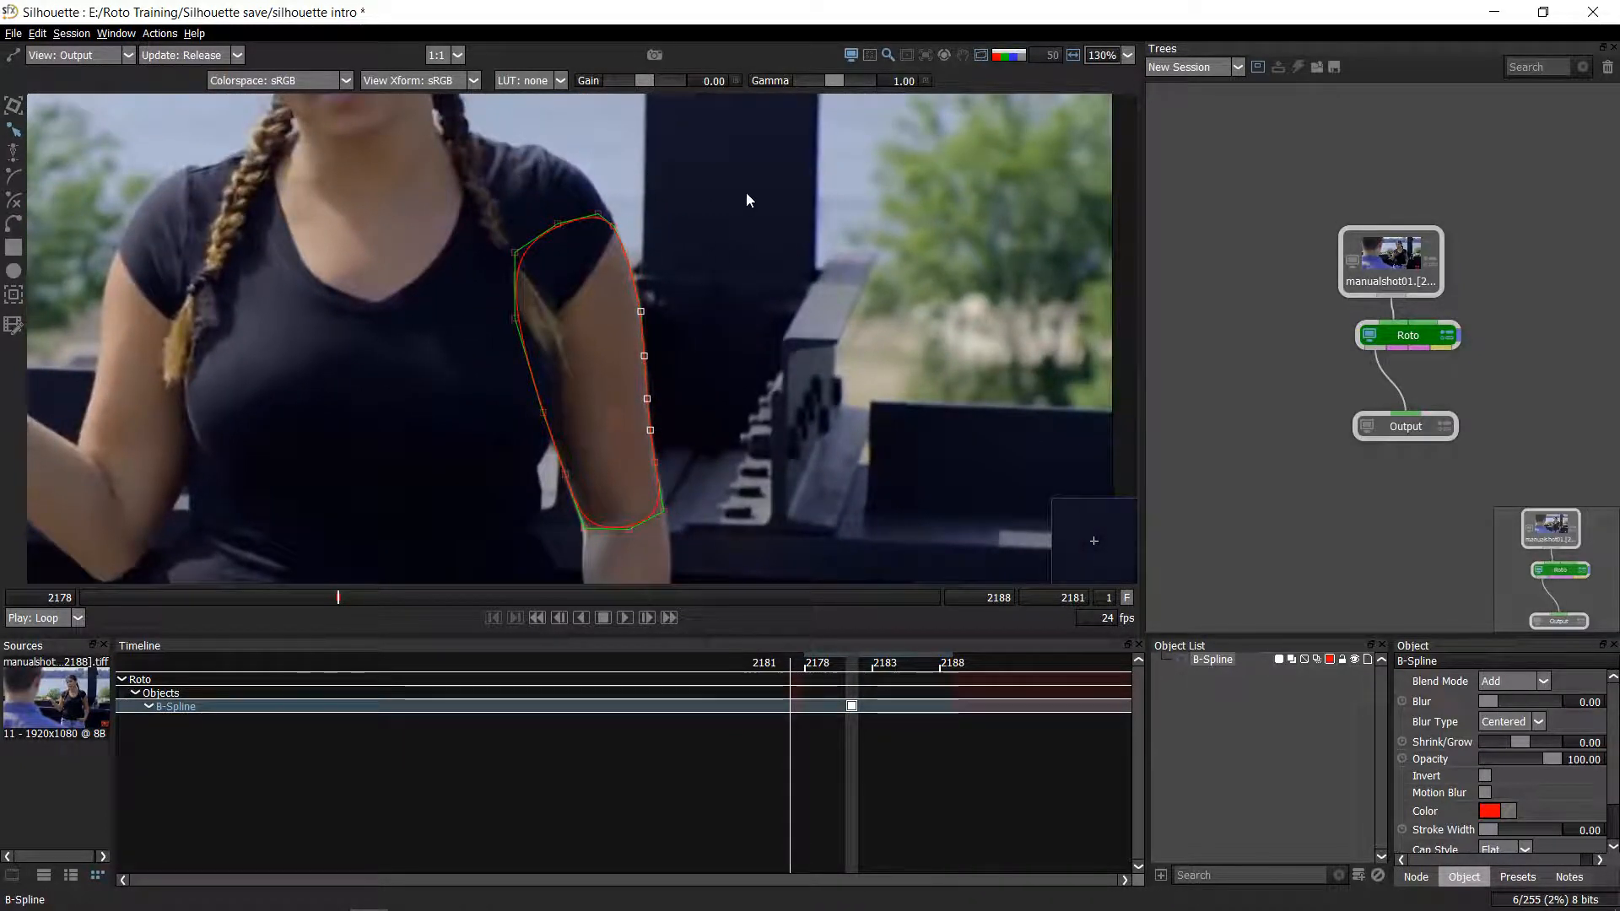
pyautogui.moveTo(746, 192); pyautogui.dragTo(472, 601)
pyautogui.scroll(2, 626, 346)
pyautogui.scroll(8, 626, 347)
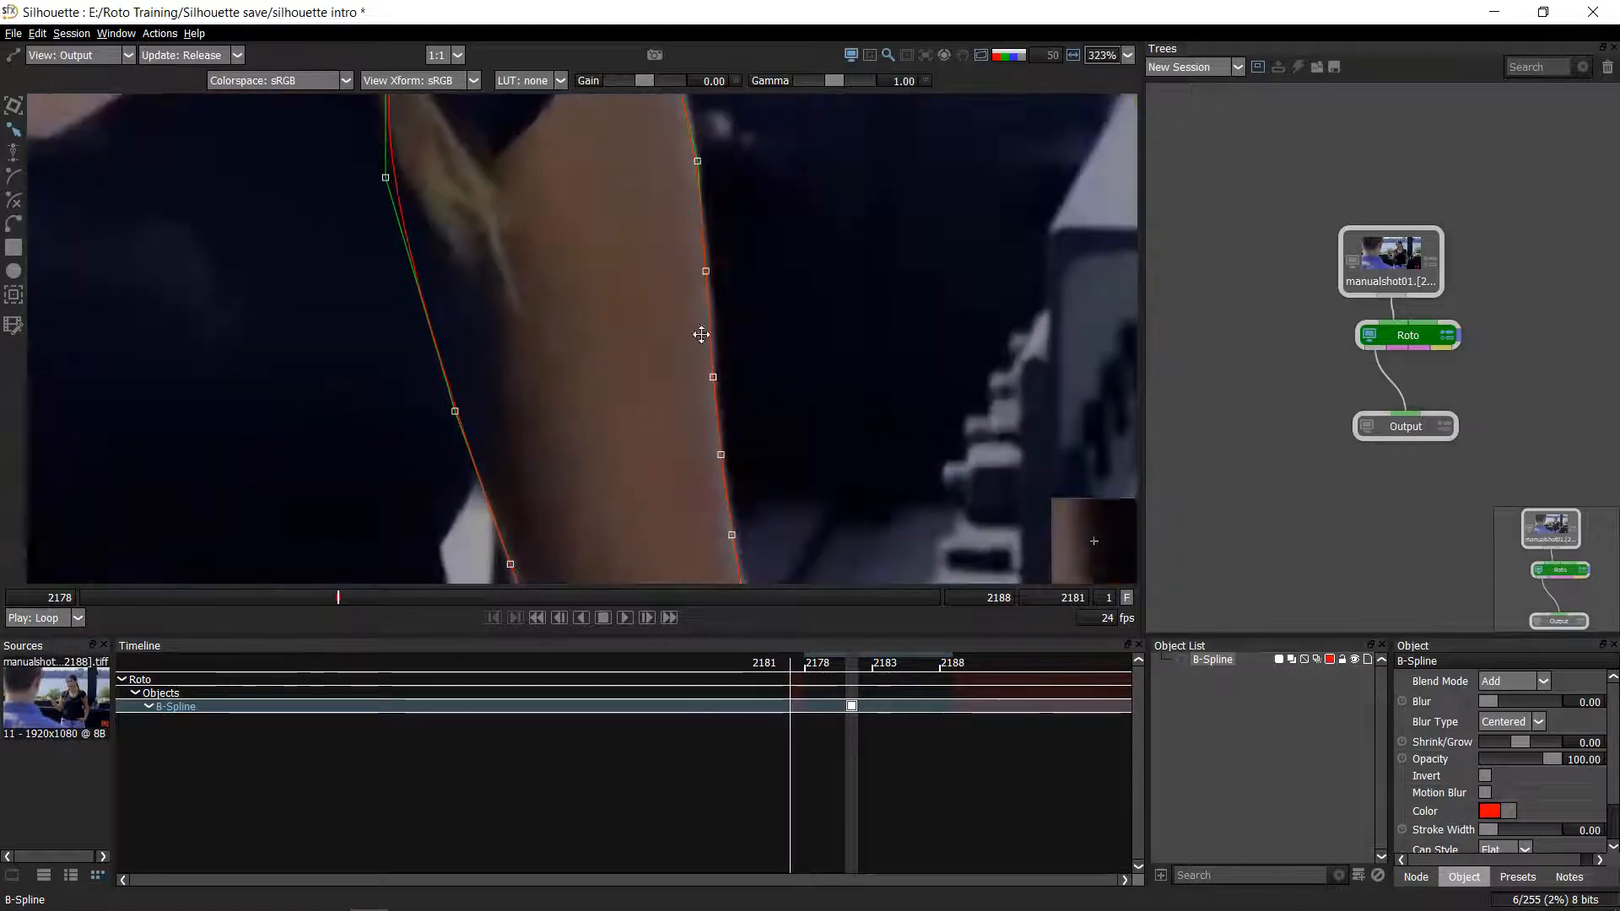
pyautogui.moveTo(701, 336); pyautogui.dragTo(592, 554)
pyautogui.scroll(-4, 676, 334)
# - Advance to frame 2185 and nudge the whole arm B-spline slightly leftward to fit the arm
pyautogui.press('x')
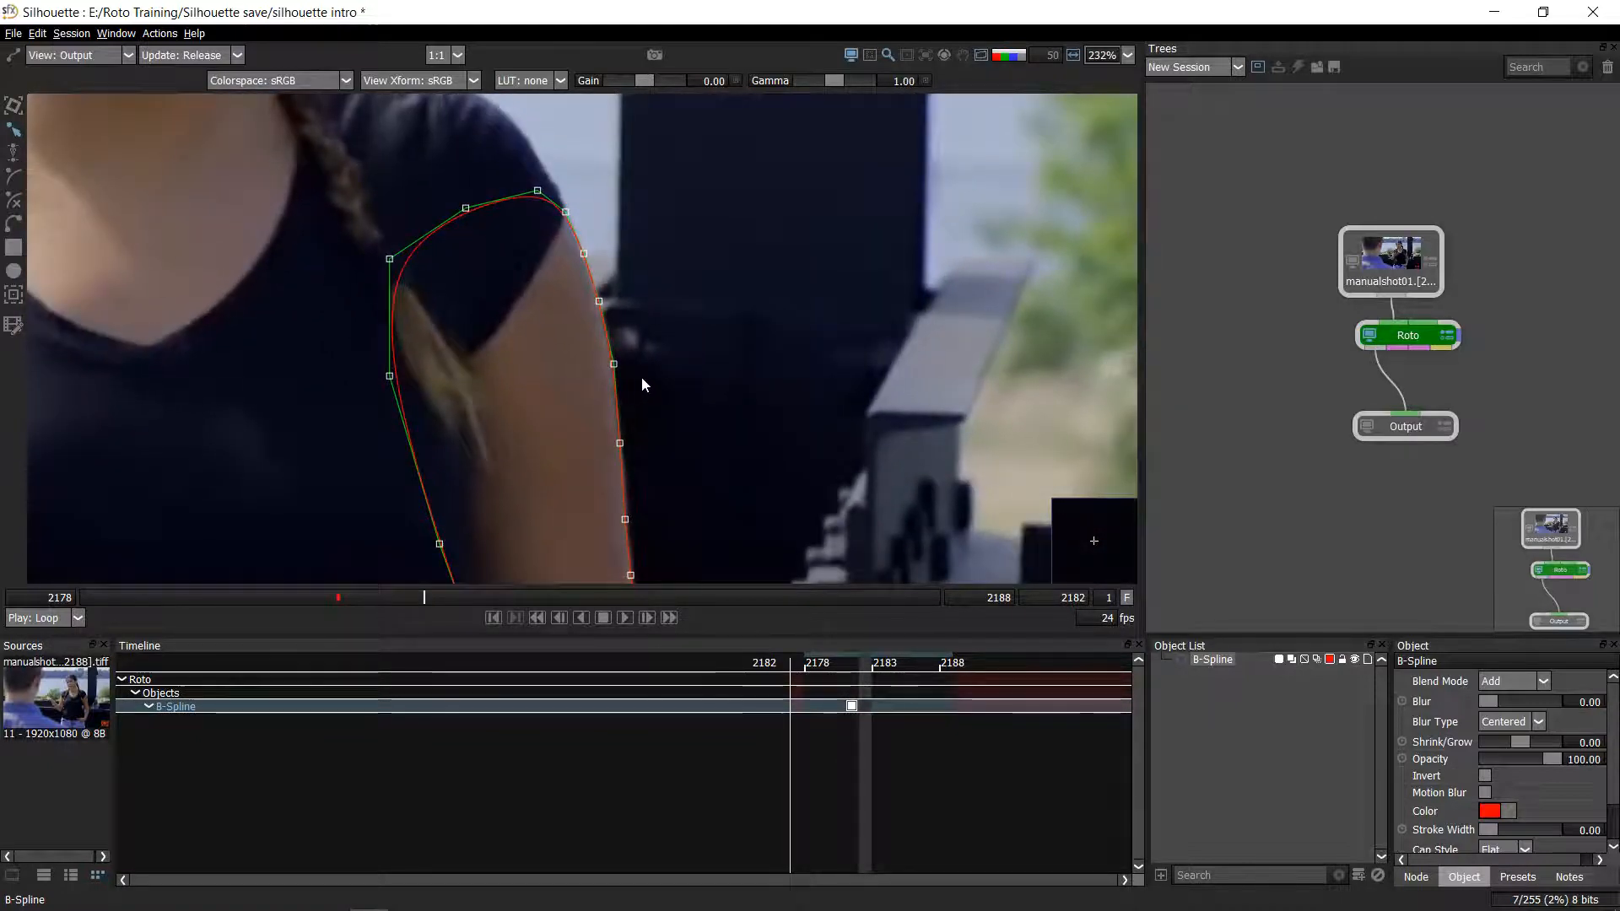
pyautogui.press('x')
pyautogui.press('x')
pyautogui.press('x')
pyautogui.moveTo(660, 379); pyautogui.dragTo(668, 288)
pyautogui.press('Left')
pyautogui.press('Left')
pyautogui.press('Left')
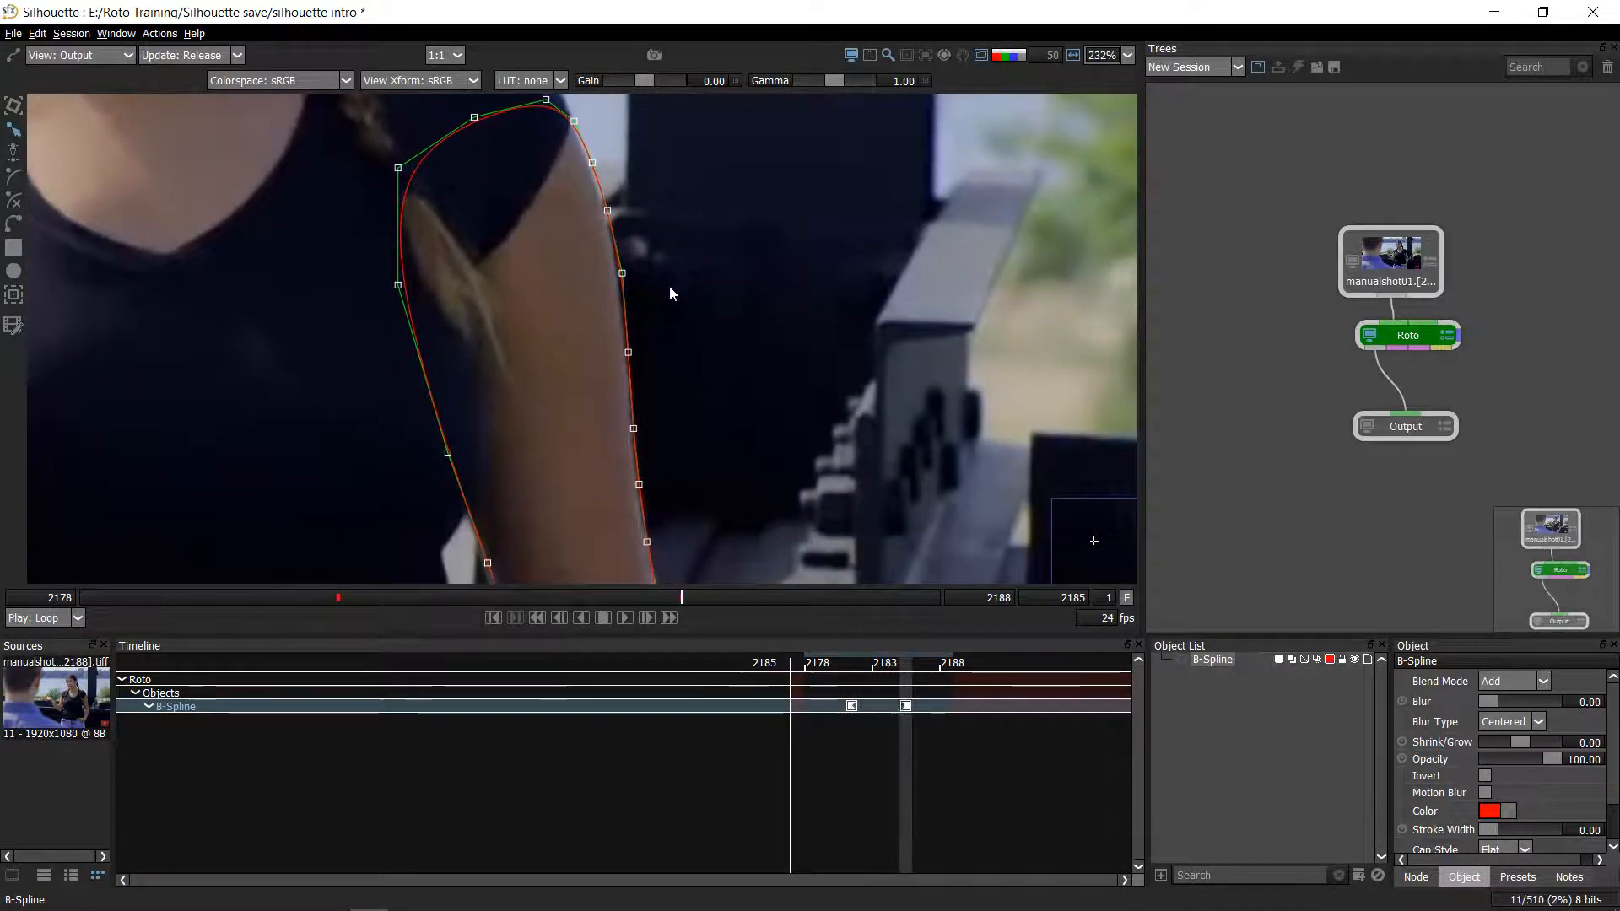
pyautogui.press('Left')
pyautogui.press('Left')
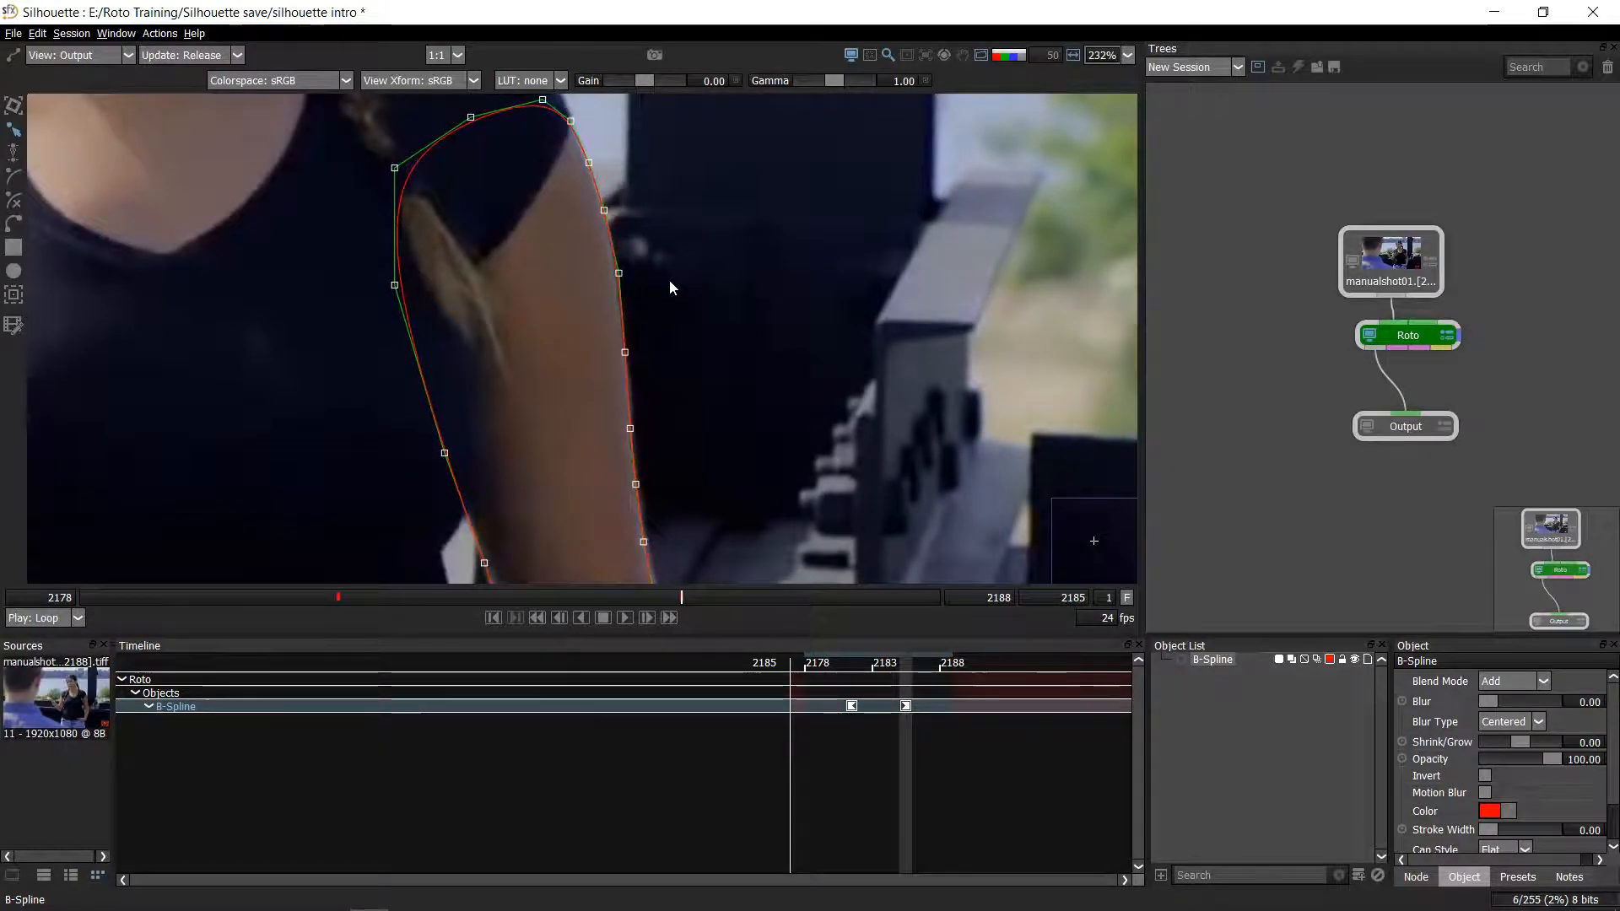
# - Try pulling one point on the outer arm edge away from the arm at frame 2185, and undo the move
pyautogui.moveTo(660, 336); pyautogui.dragTo(761, 340)
pyautogui.scroll(-1, 757, 270)
pyautogui.scroll(-2, 812, 395)
pyautogui.scroll(6, 761, 341)
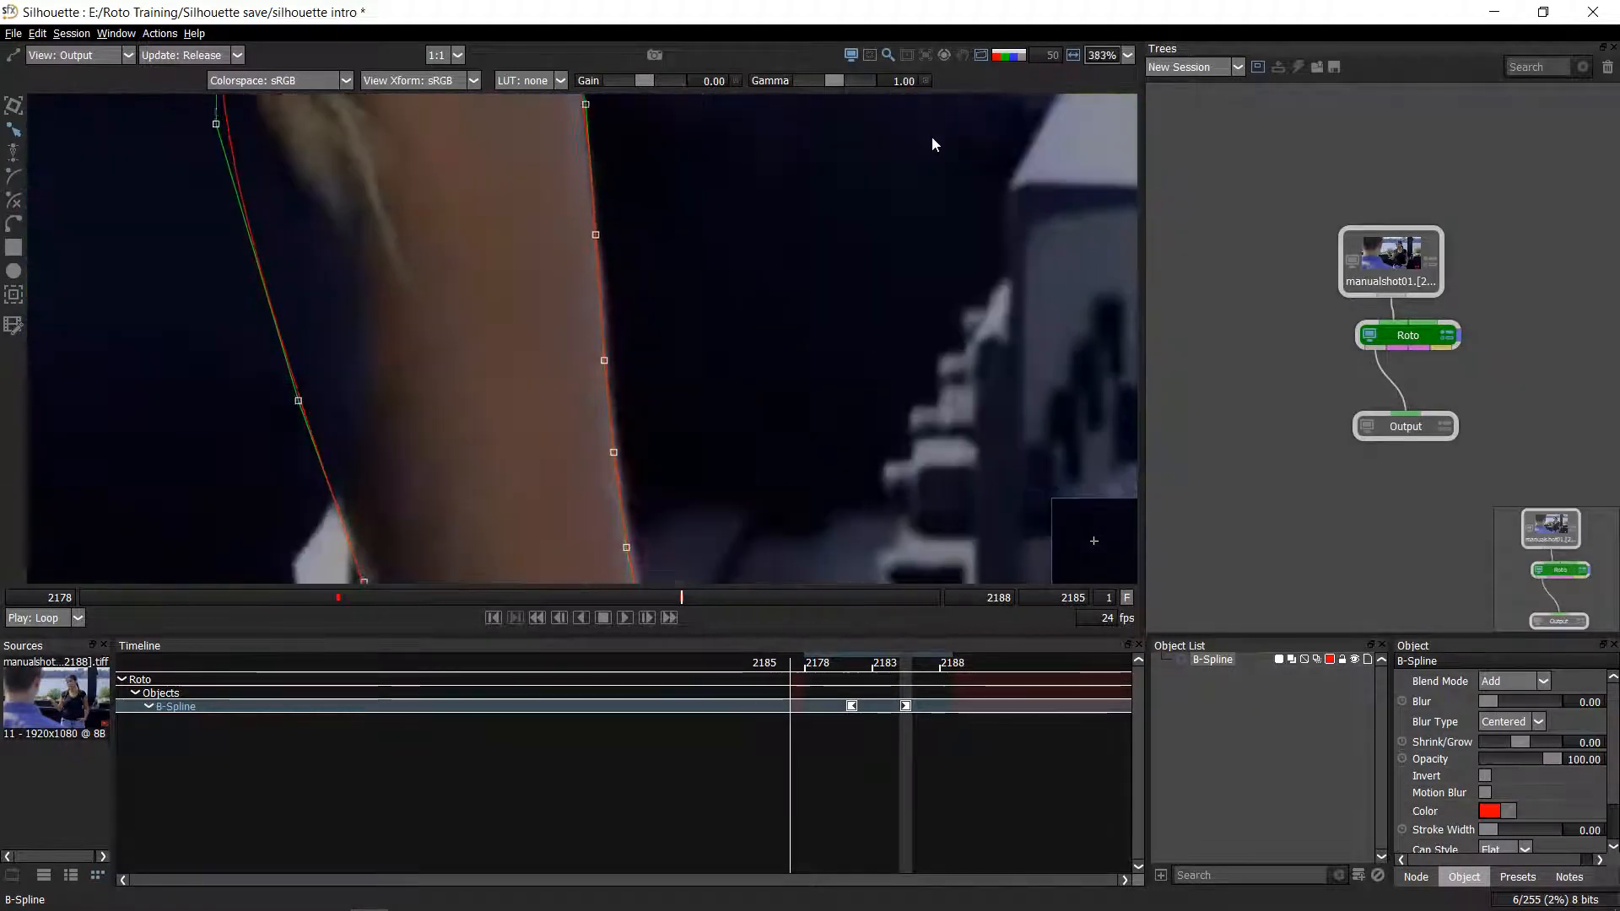
pyautogui.scroll(-3, 737, 336)
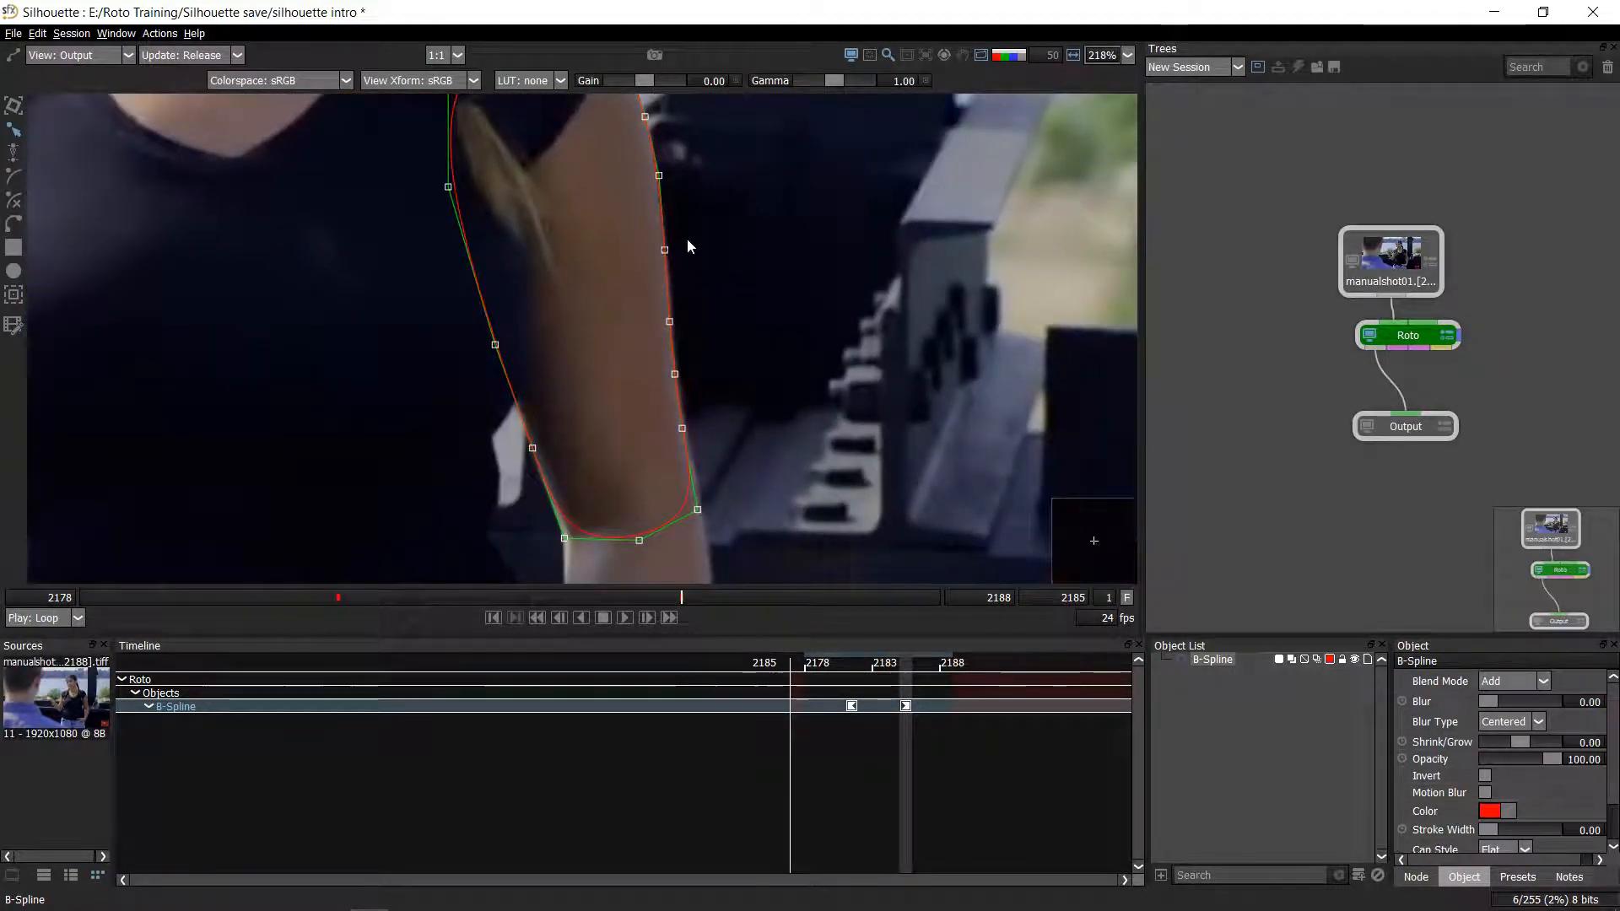
pyautogui.moveTo(665, 250)
pyautogui.mouseDown()
pyautogui.moveTo(649, 258)
pyautogui.moveTo(681, 246)
pyautogui.mouseUp()
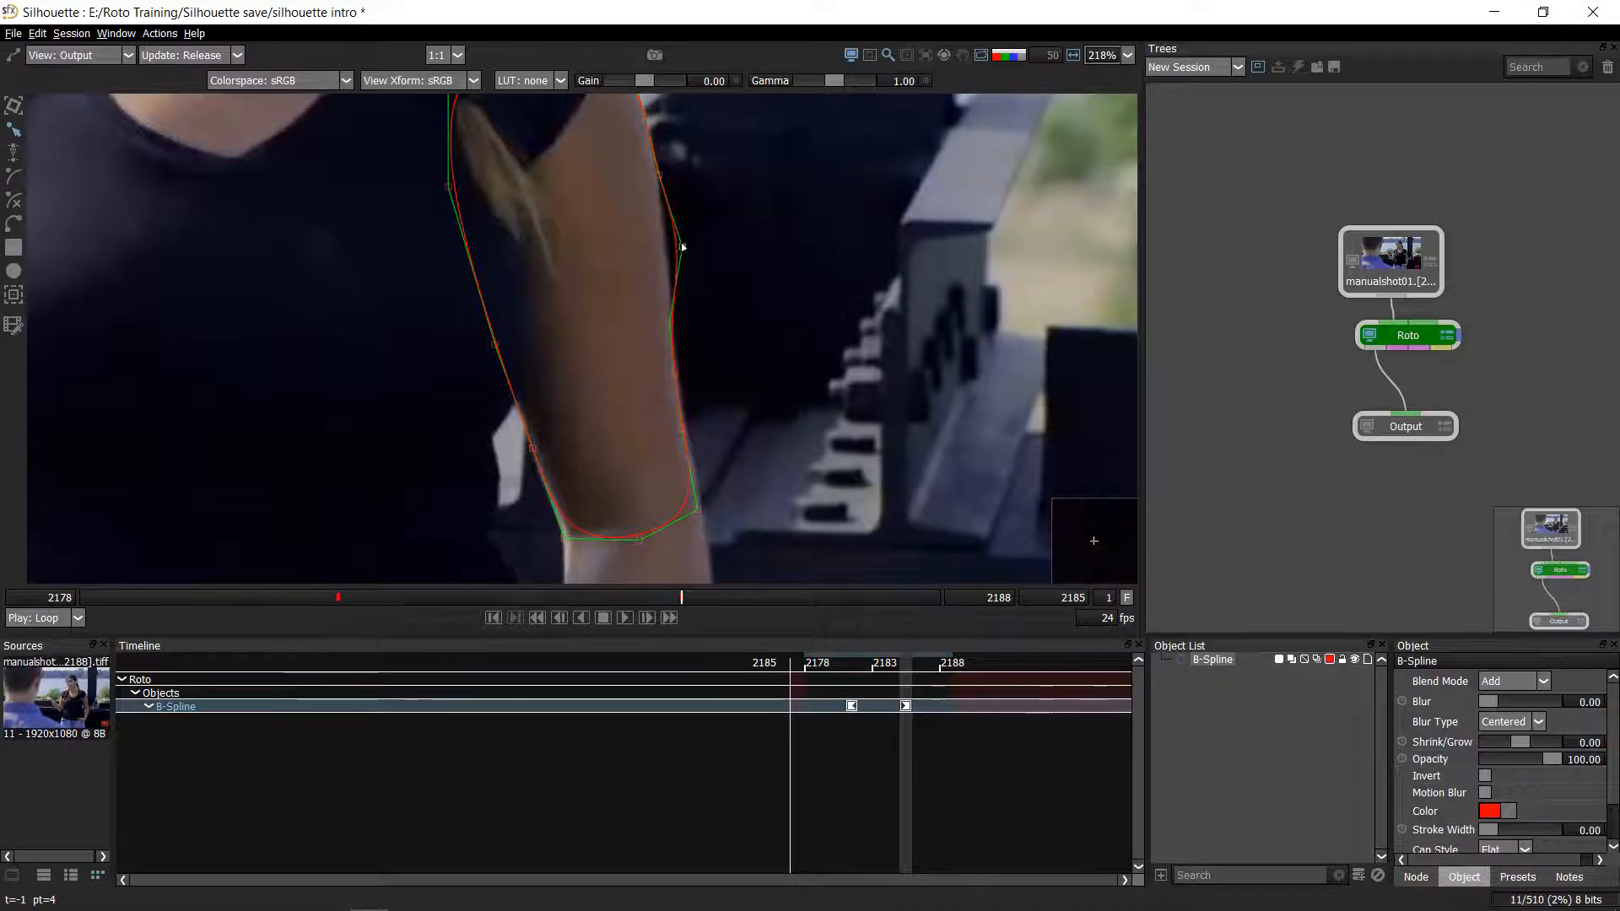
pyautogui.hotkey('ctrl', 'z')
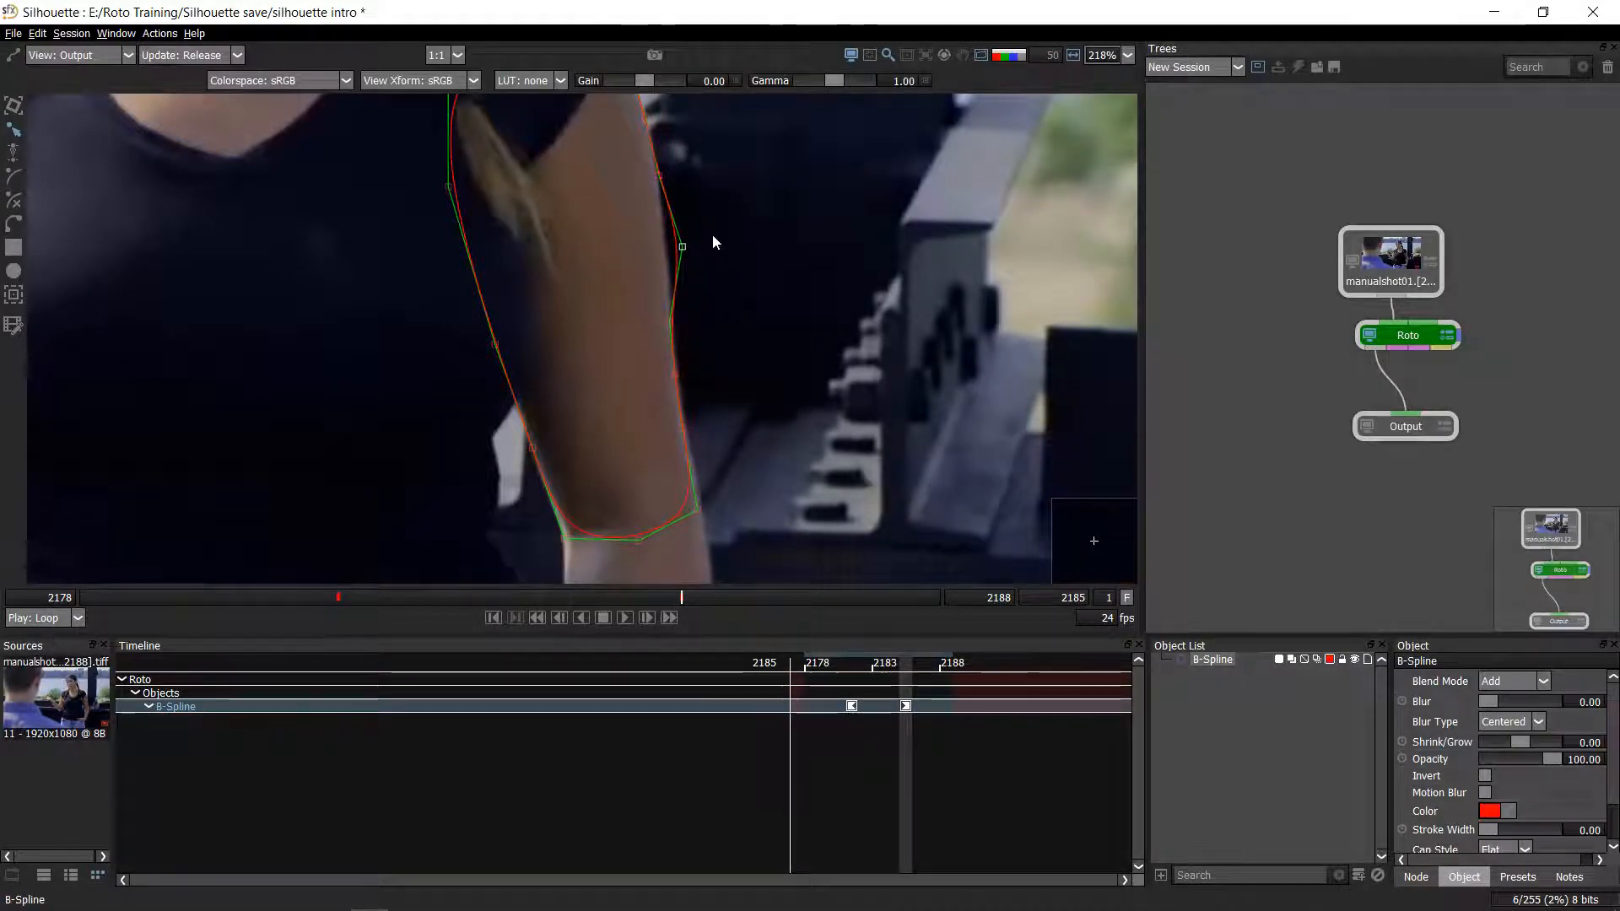
# - Deselect the arm B-spline at frame 2185
pyautogui.moveTo(737, 211); pyautogui.dragTo(555, 346)
pyautogui.scroll(2, 677, 317)
pyautogui.click(728, 298)
pyautogui.scroll(-5, 556, 344)
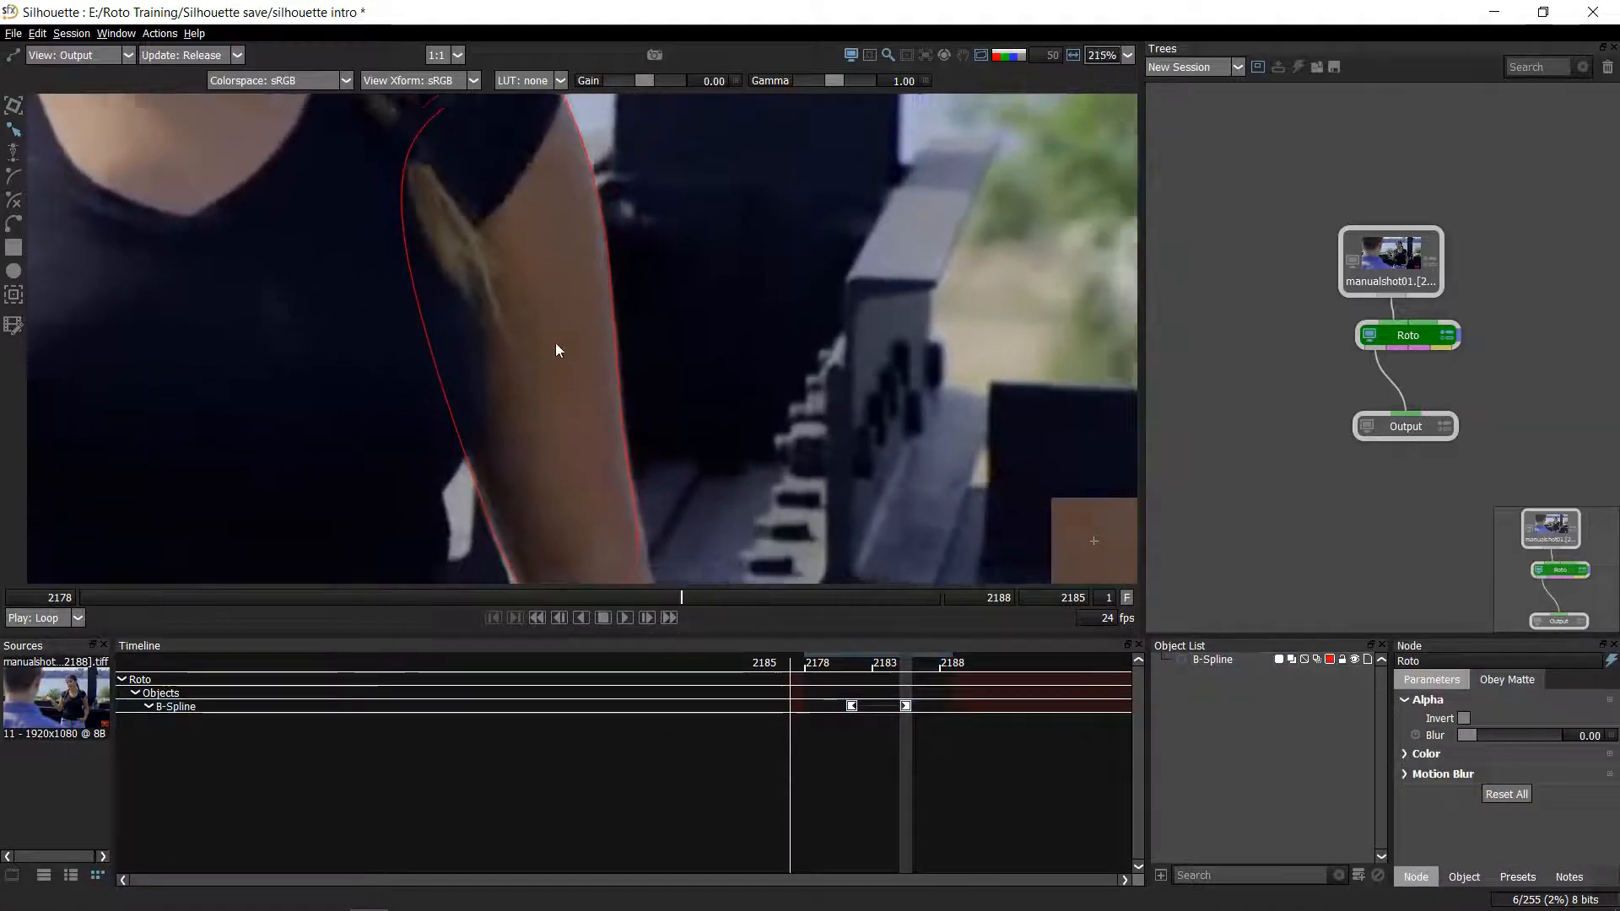
pyautogui.scroll(4, 572, 307)
pyautogui.moveTo(615, 236); pyautogui.dragTo(615, 324)
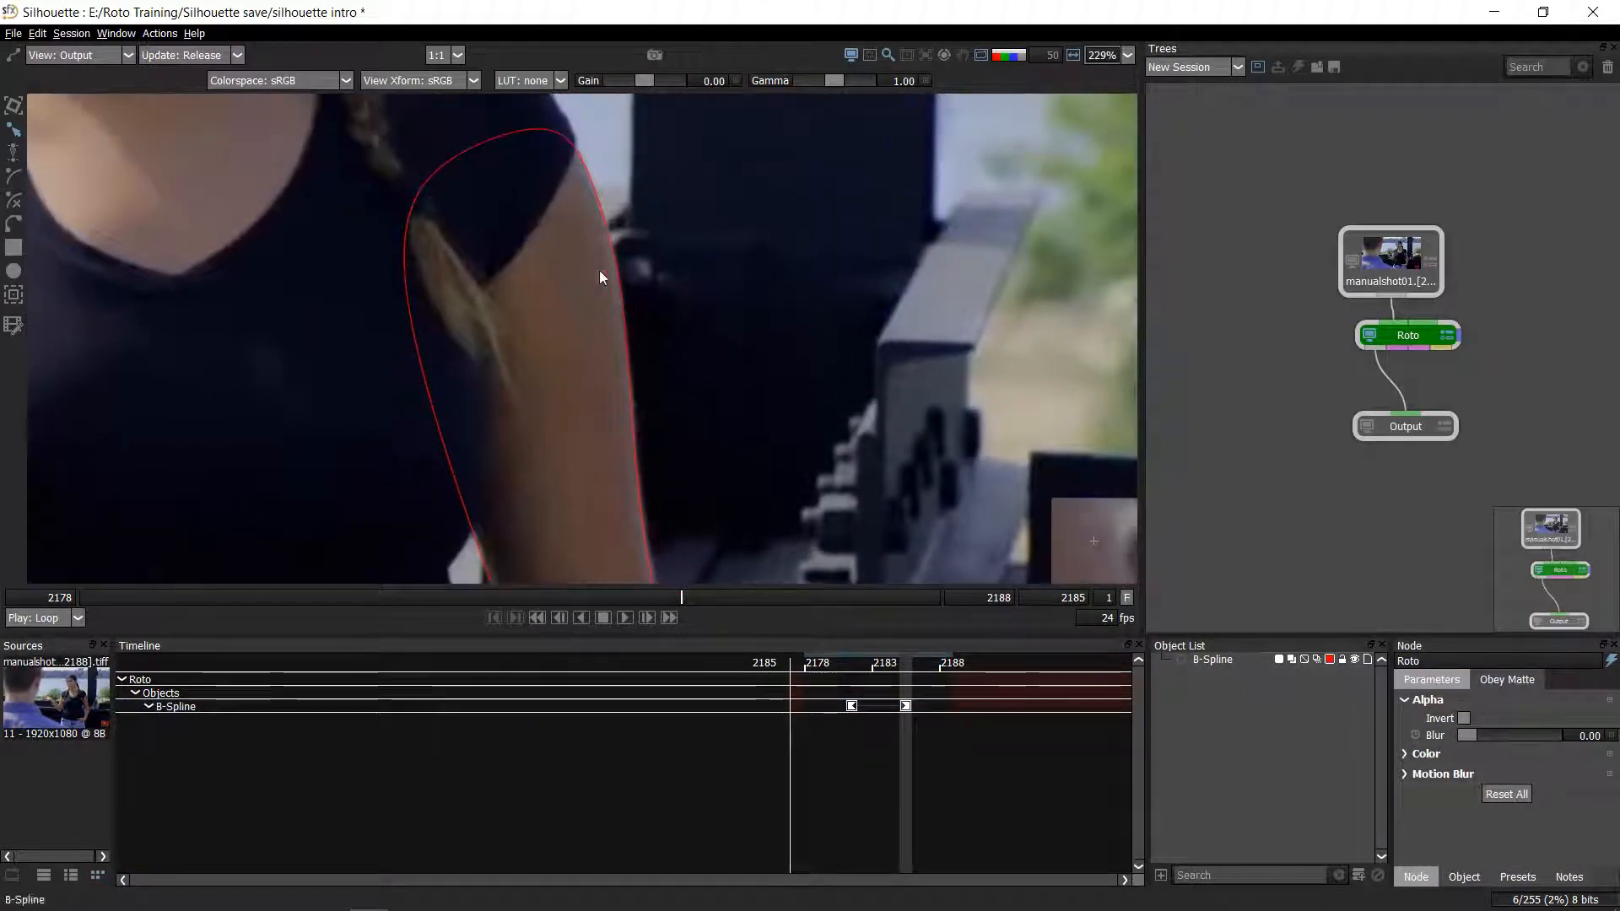
pyautogui.scroll(-2, 599, 271)
# - Draw a closed X-spline around the dark background area beside the woman's arm B-spline at frame 2185
pyautogui.click(14, 200)
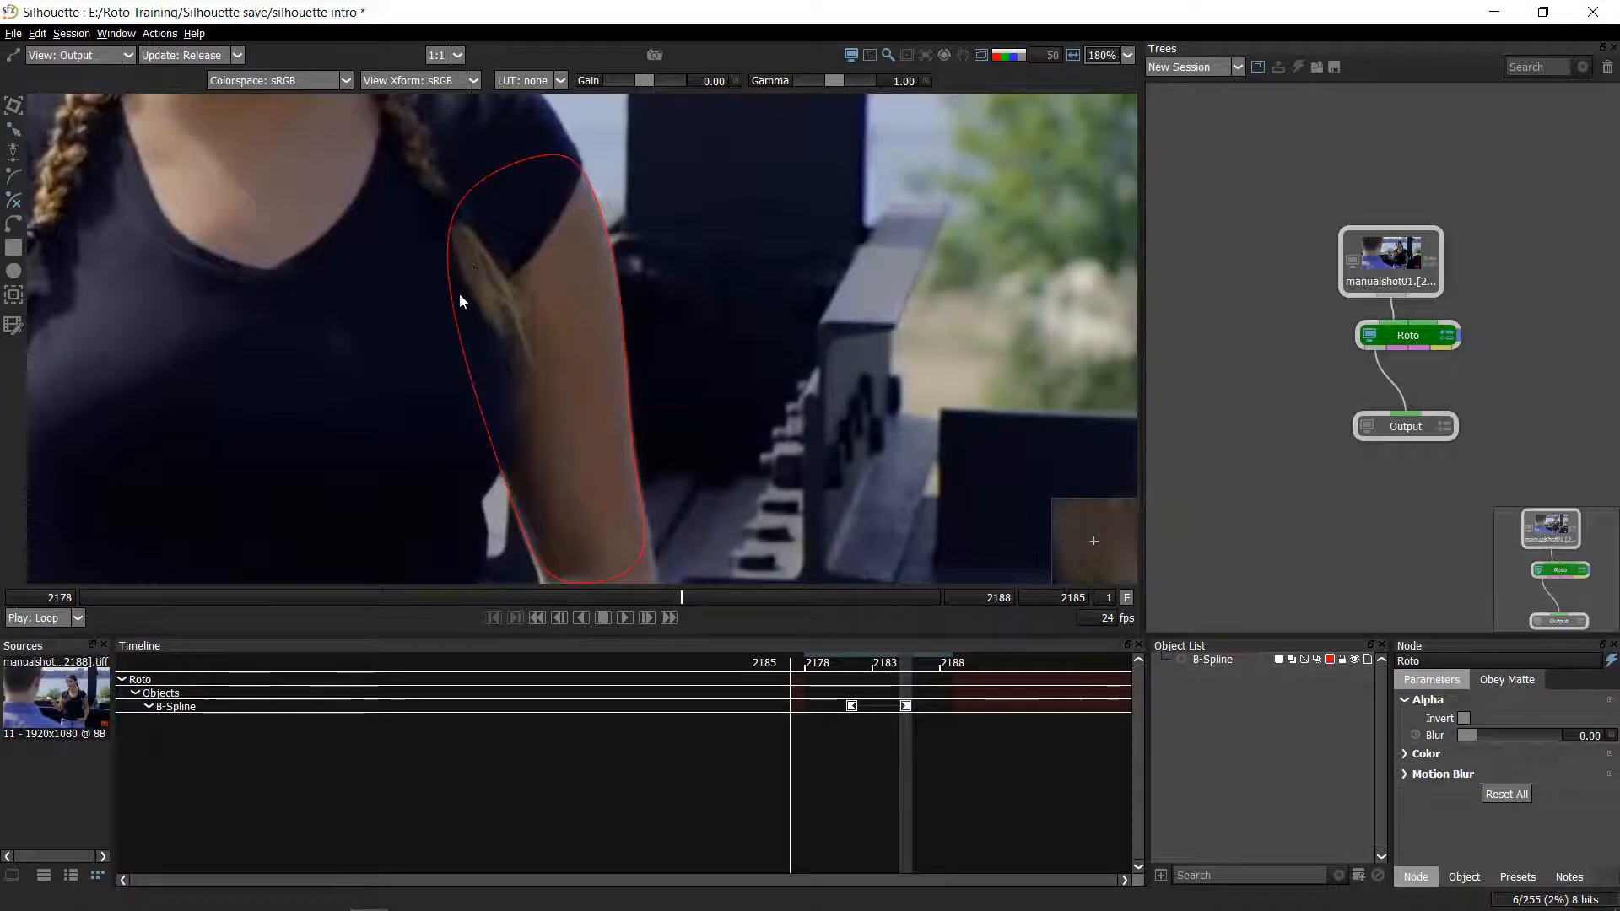
pyautogui.scroll(-2, 459, 292)
pyautogui.moveTo(459, 292); pyautogui.dragTo(206, 240)
pyautogui.click(340, 147)
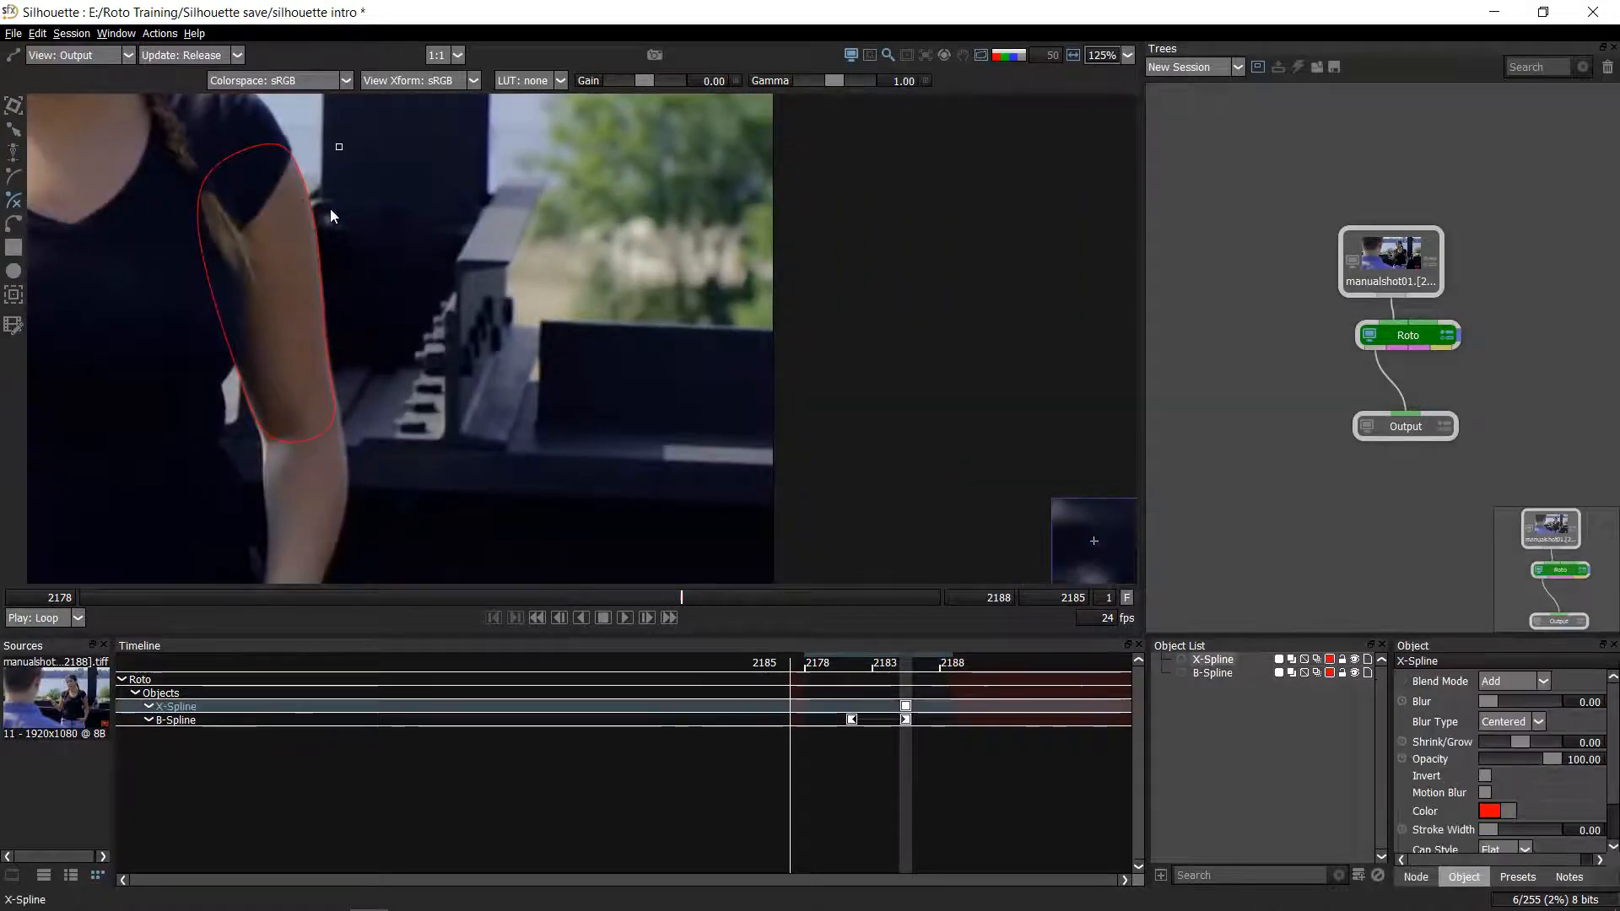
pyautogui.click(330, 209)
pyautogui.click(340, 287)
pyautogui.click(357, 364)
pyautogui.click(437, 377)
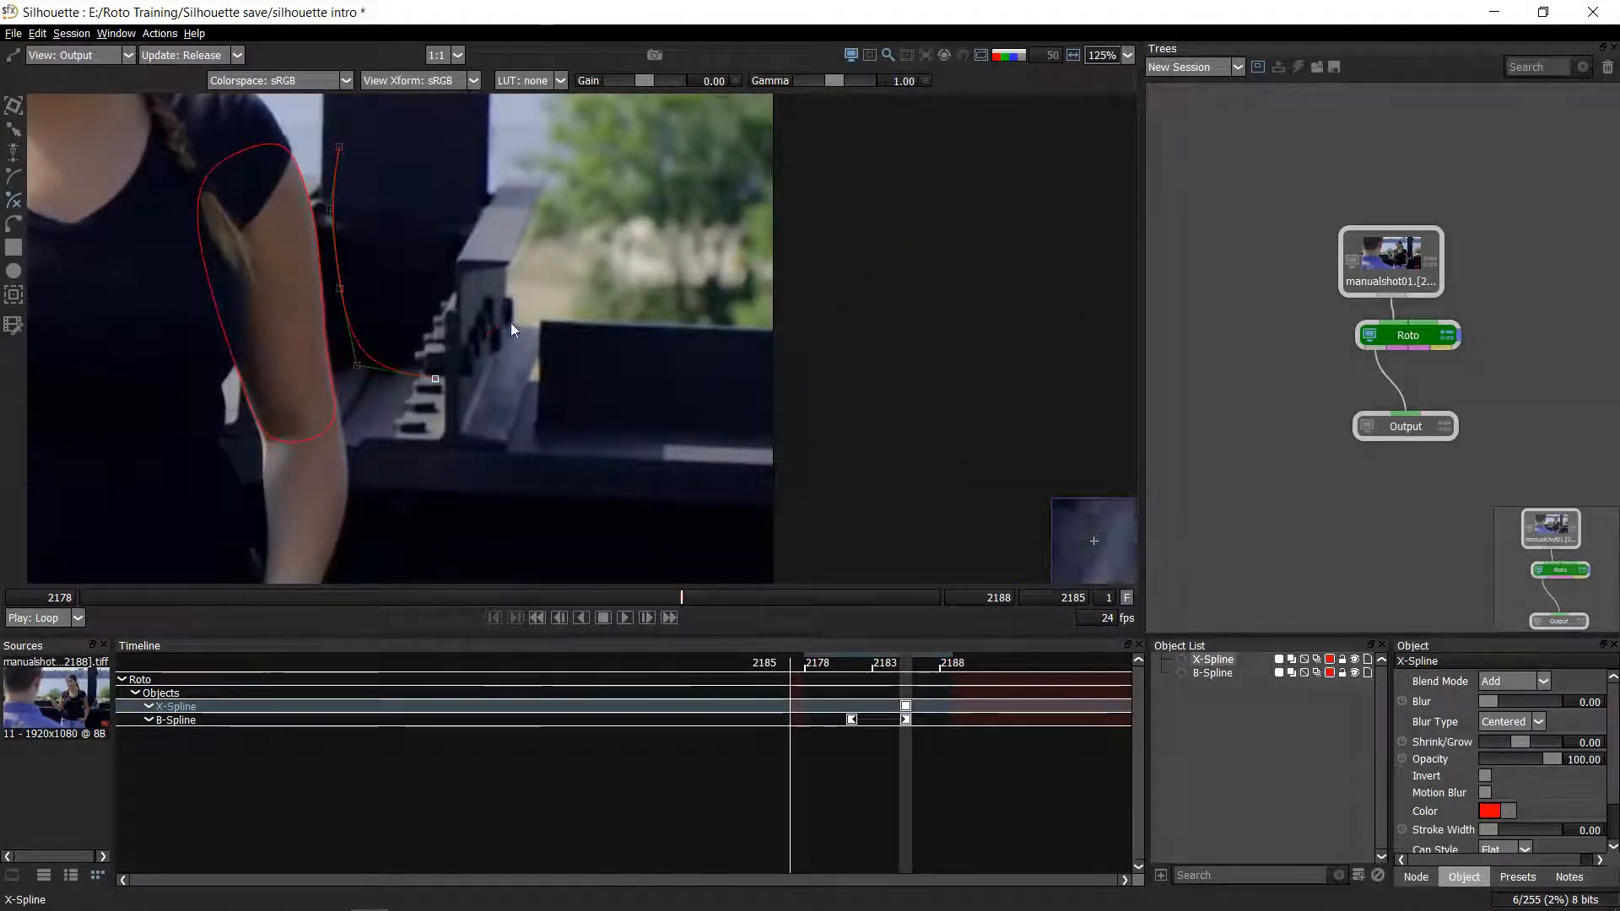
pyautogui.click(511, 317)
pyautogui.click(506, 183)
pyautogui.moveTo(482, 123); pyautogui.dragTo(501, 267)
pyautogui.click(497, 251)
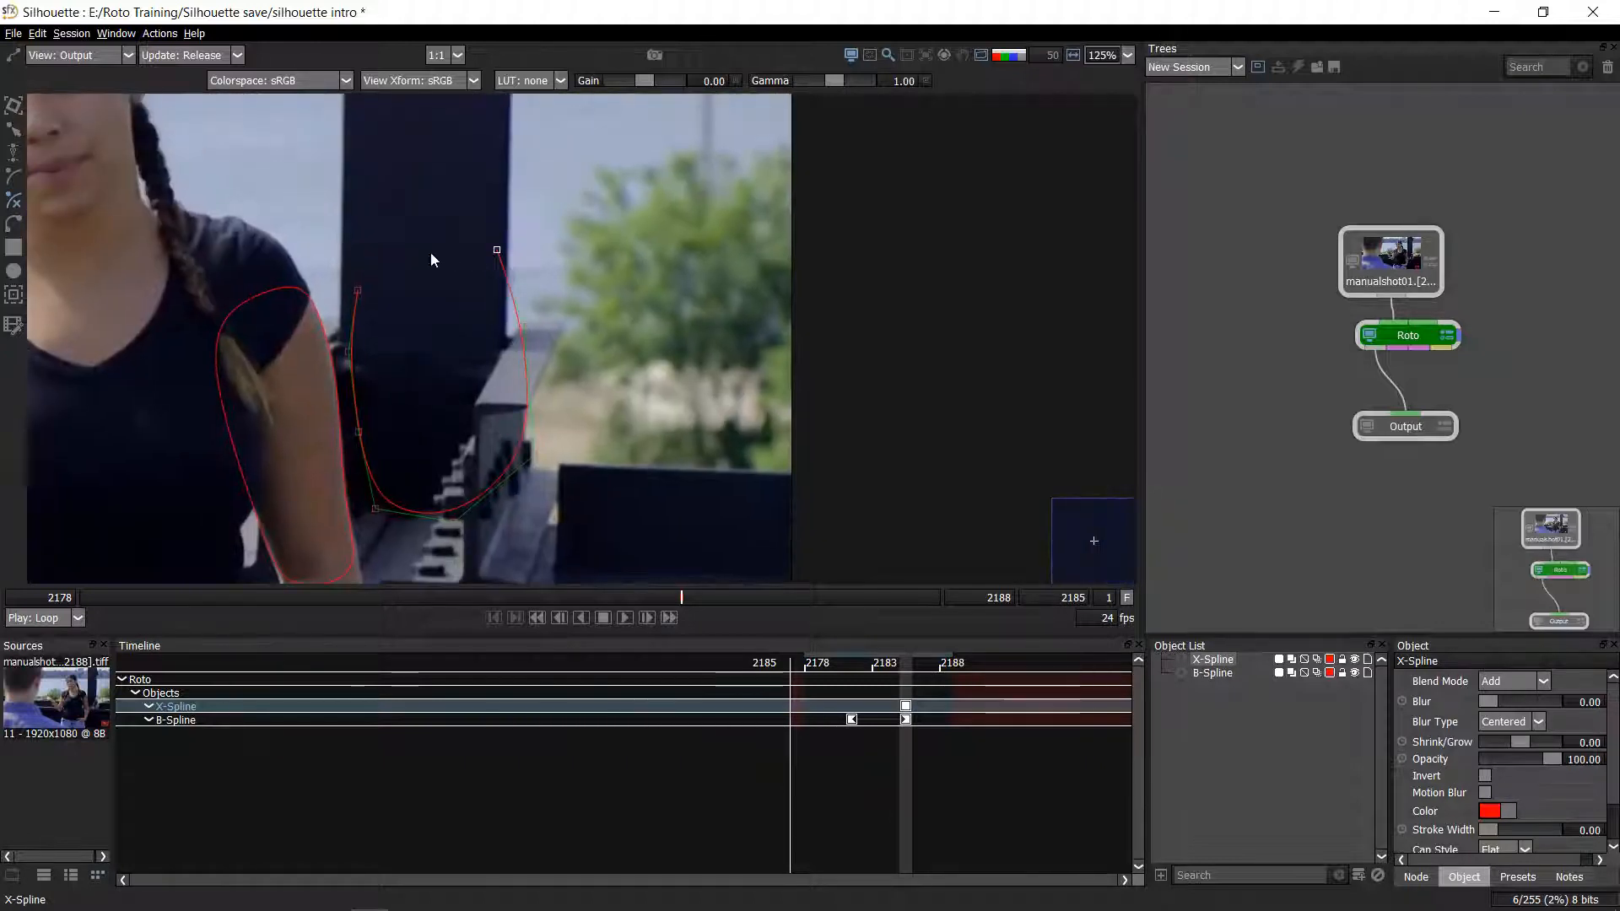
pyautogui.click(403, 253)
pyautogui.click(358, 290)
# - Examine up close how the X-spline's control points sit relative to its curve, compared with the neighbouring arm B-spline
pyautogui.scroll(4, 378, 359)
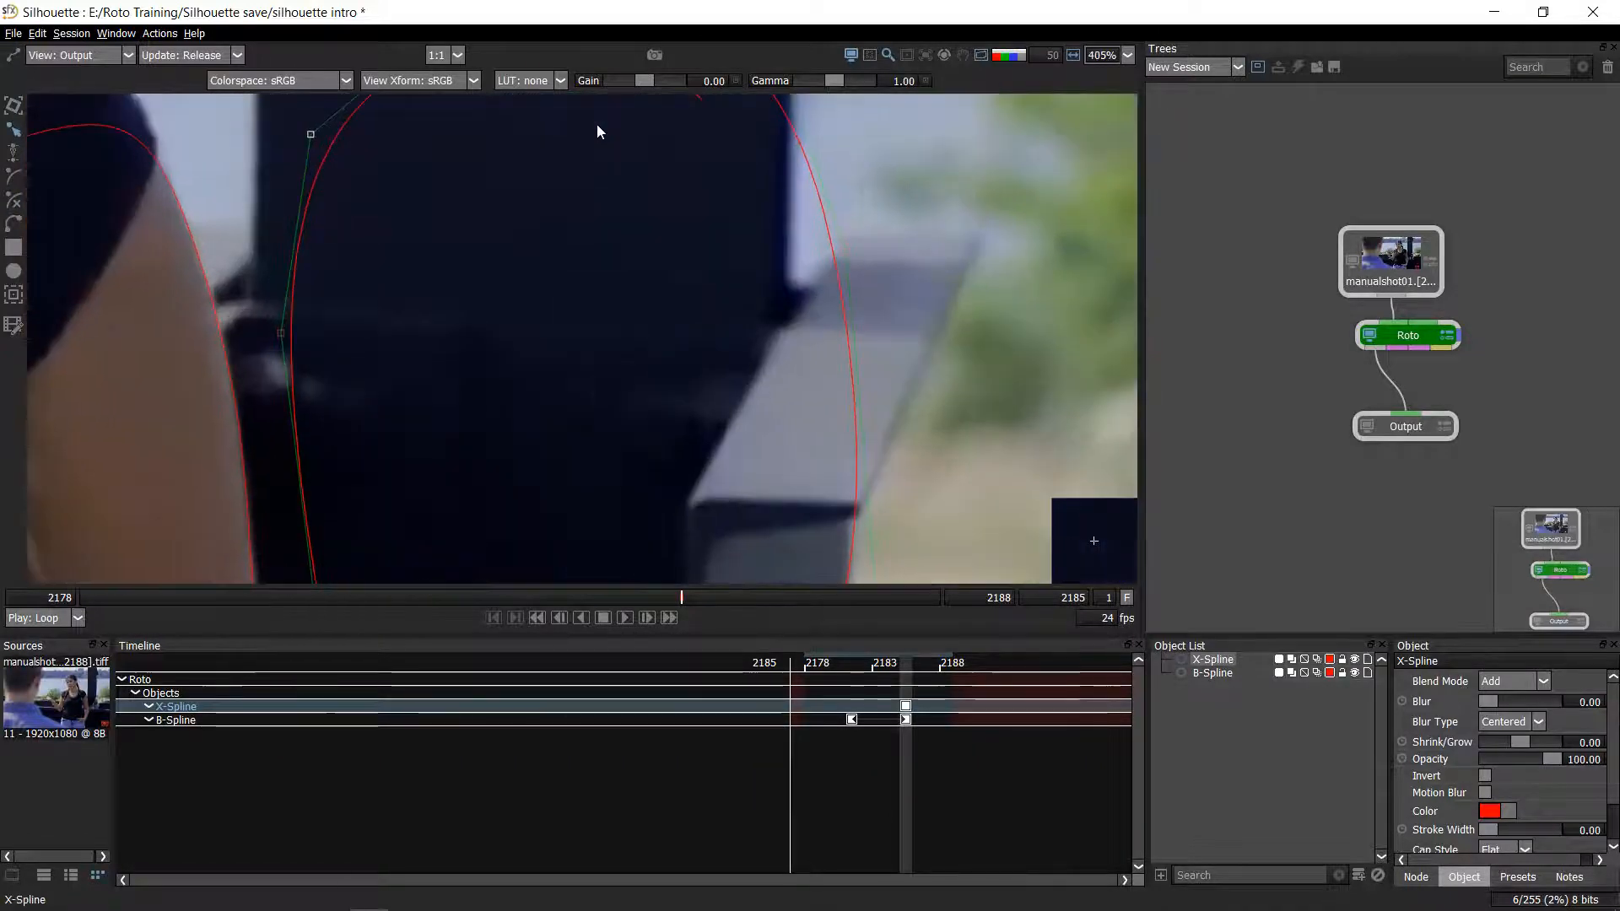
pyautogui.moveTo(502, 370); pyautogui.dragTo(705, 358)
pyautogui.scroll(1, 675, 375)
pyautogui.scroll(1, 464, 471)
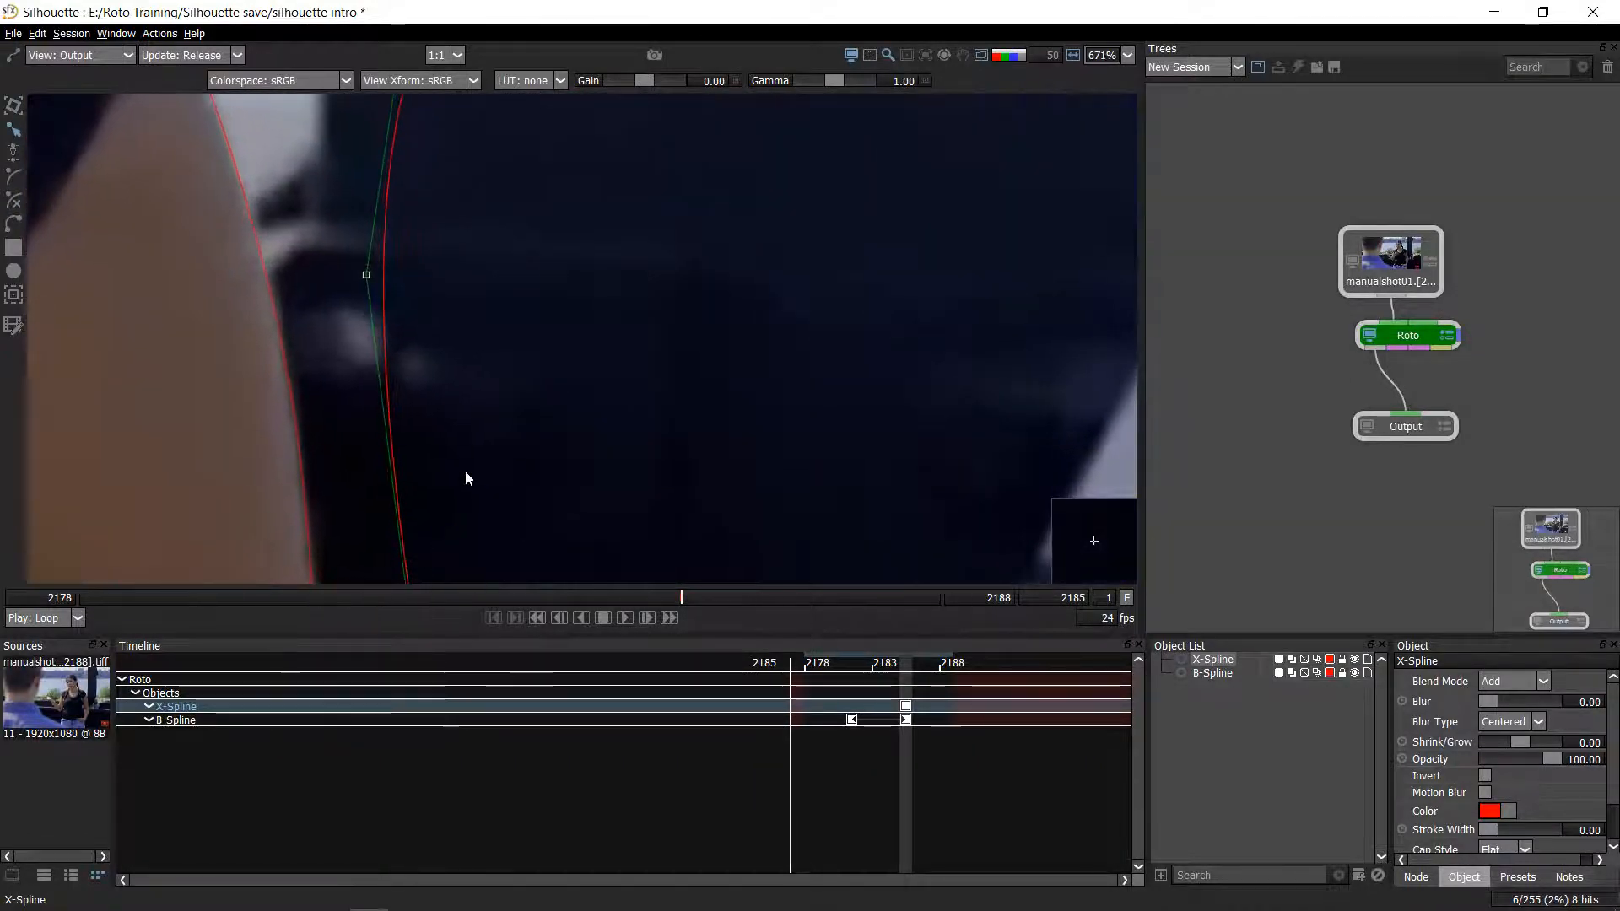
pyautogui.scroll(1, 353, 312)
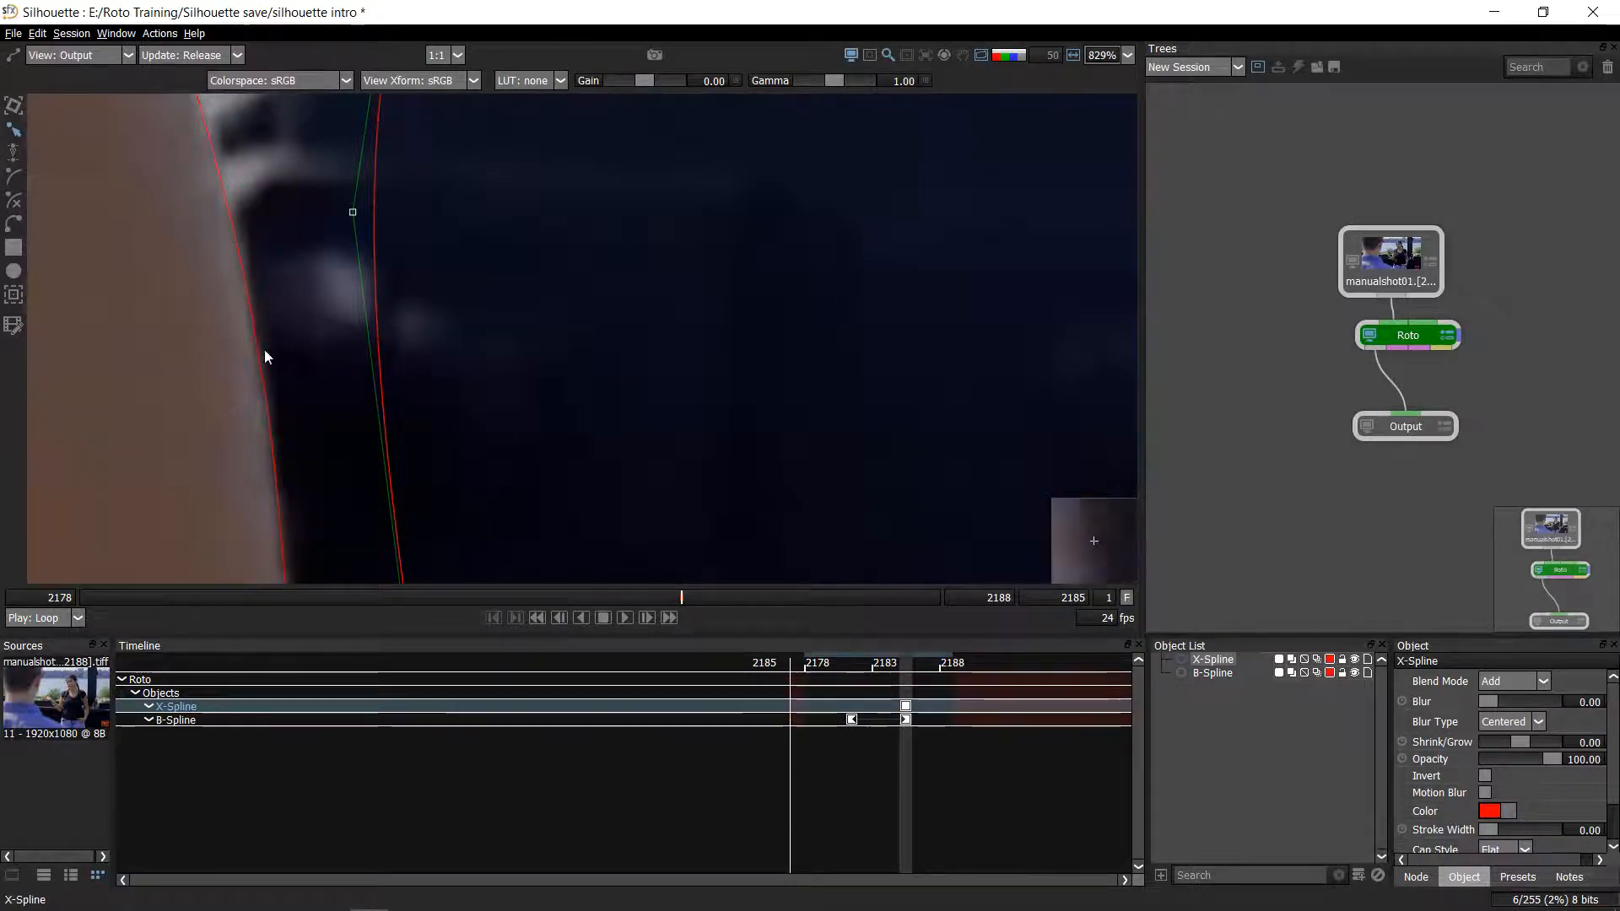
pyautogui.scroll(-1, 475, 397)
pyautogui.moveTo(532, 253); pyautogui.dragTo(429, 472)
pyautogui.scroll(-6, 430, 469)
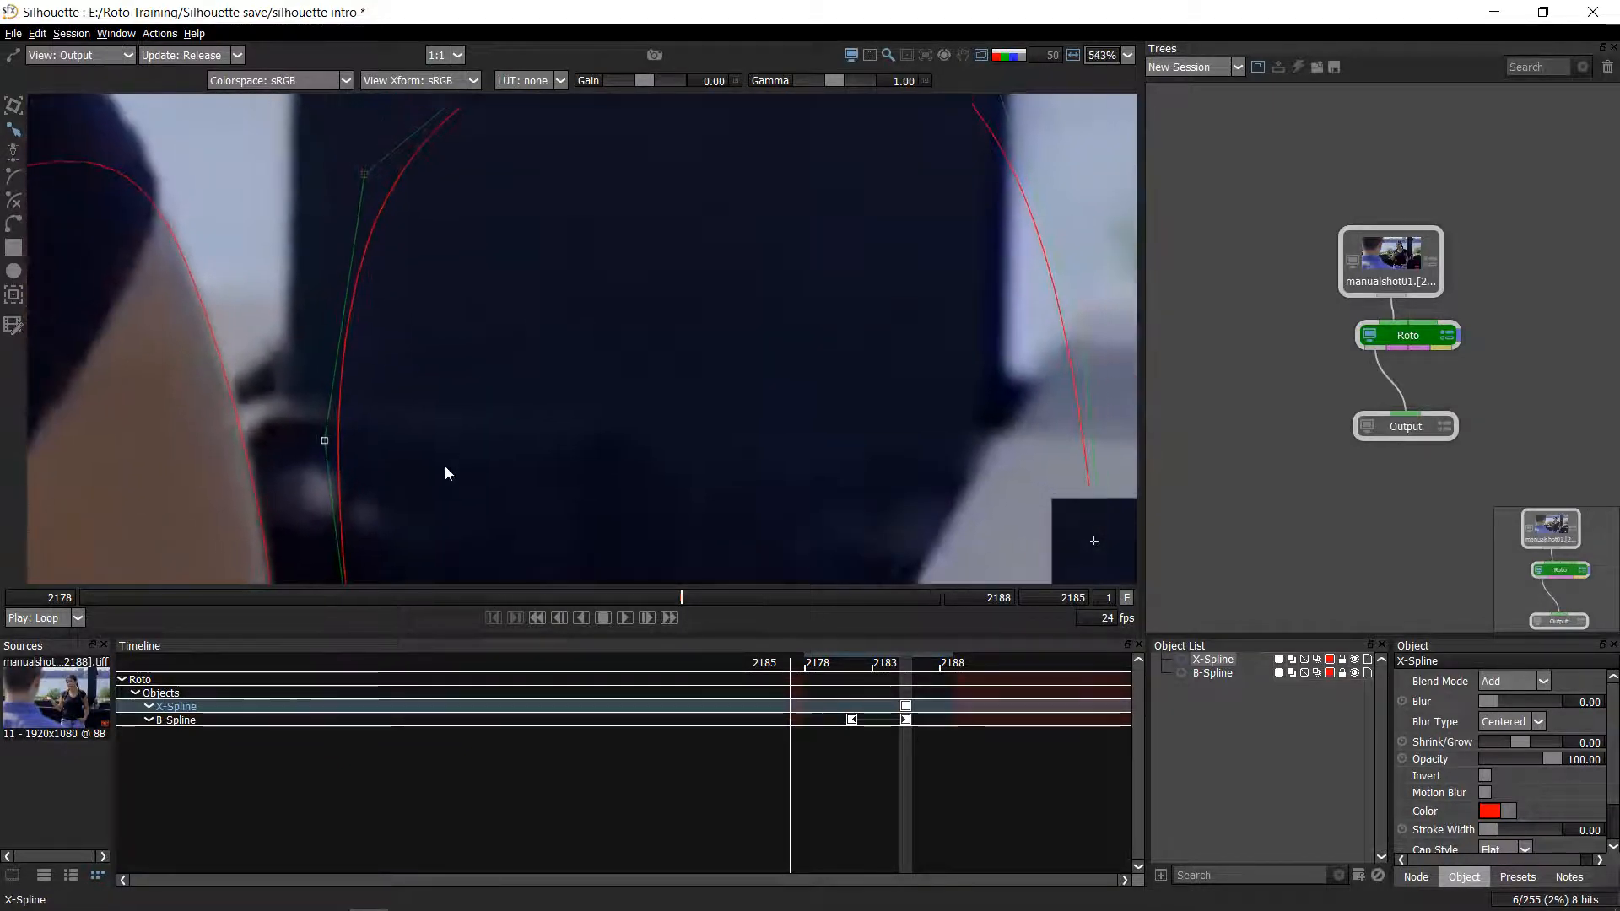
# - Move the X-spline's lower control point on the side away from the arm slightly downward and inward
pyautogui.moveTo(712, 465); pyautogui.dragTo(673, 313)
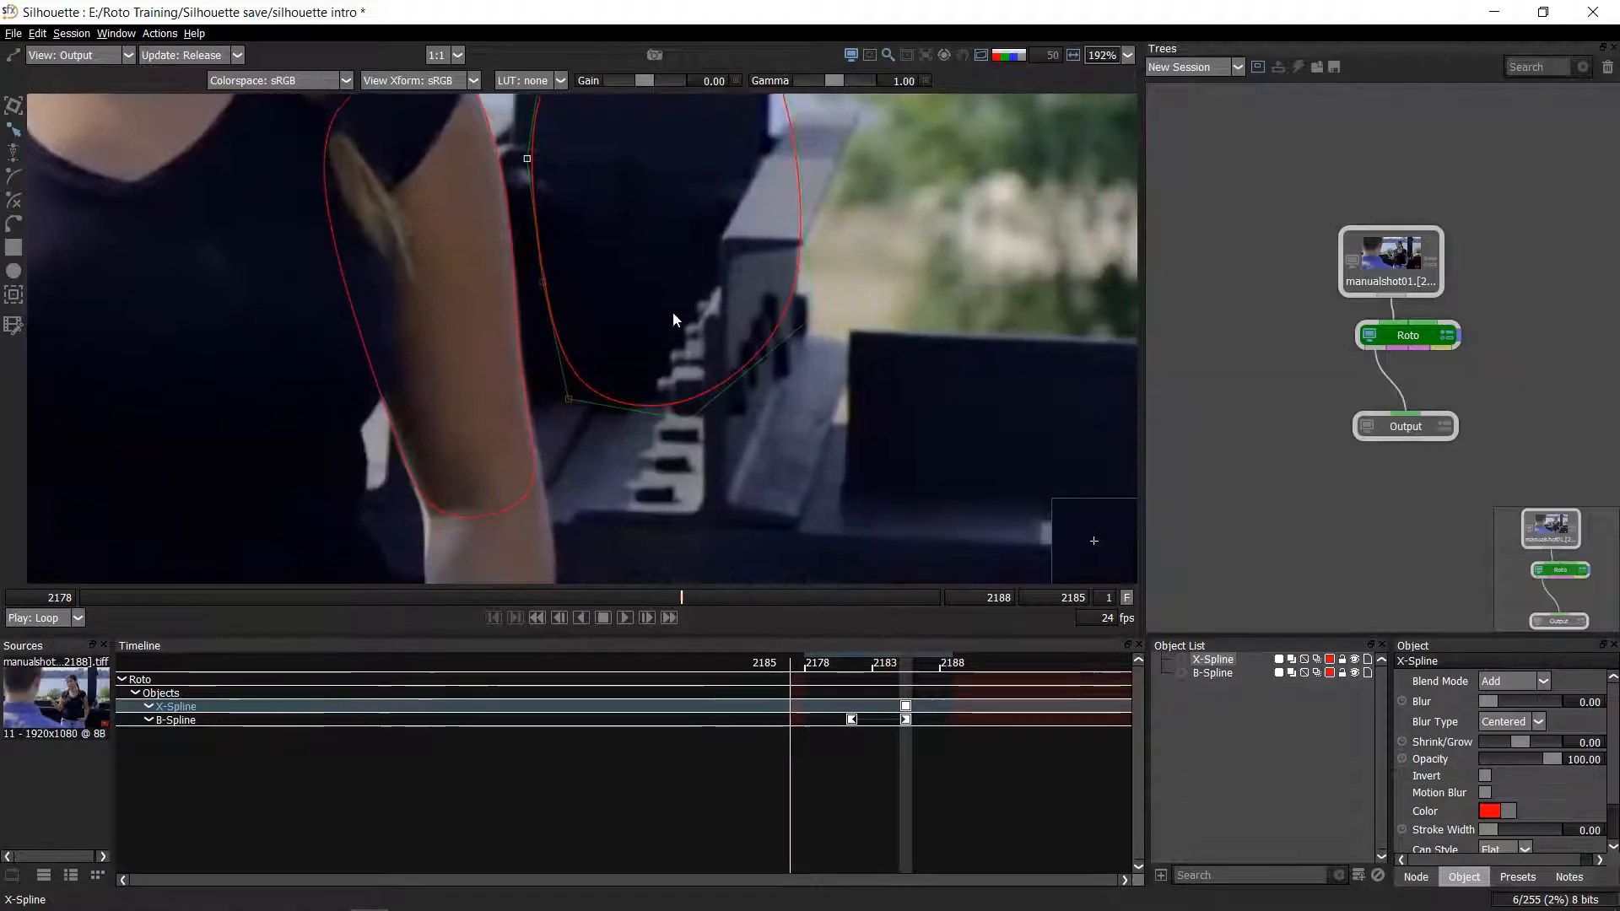
pyautogui.scroll(1, 736, 316)
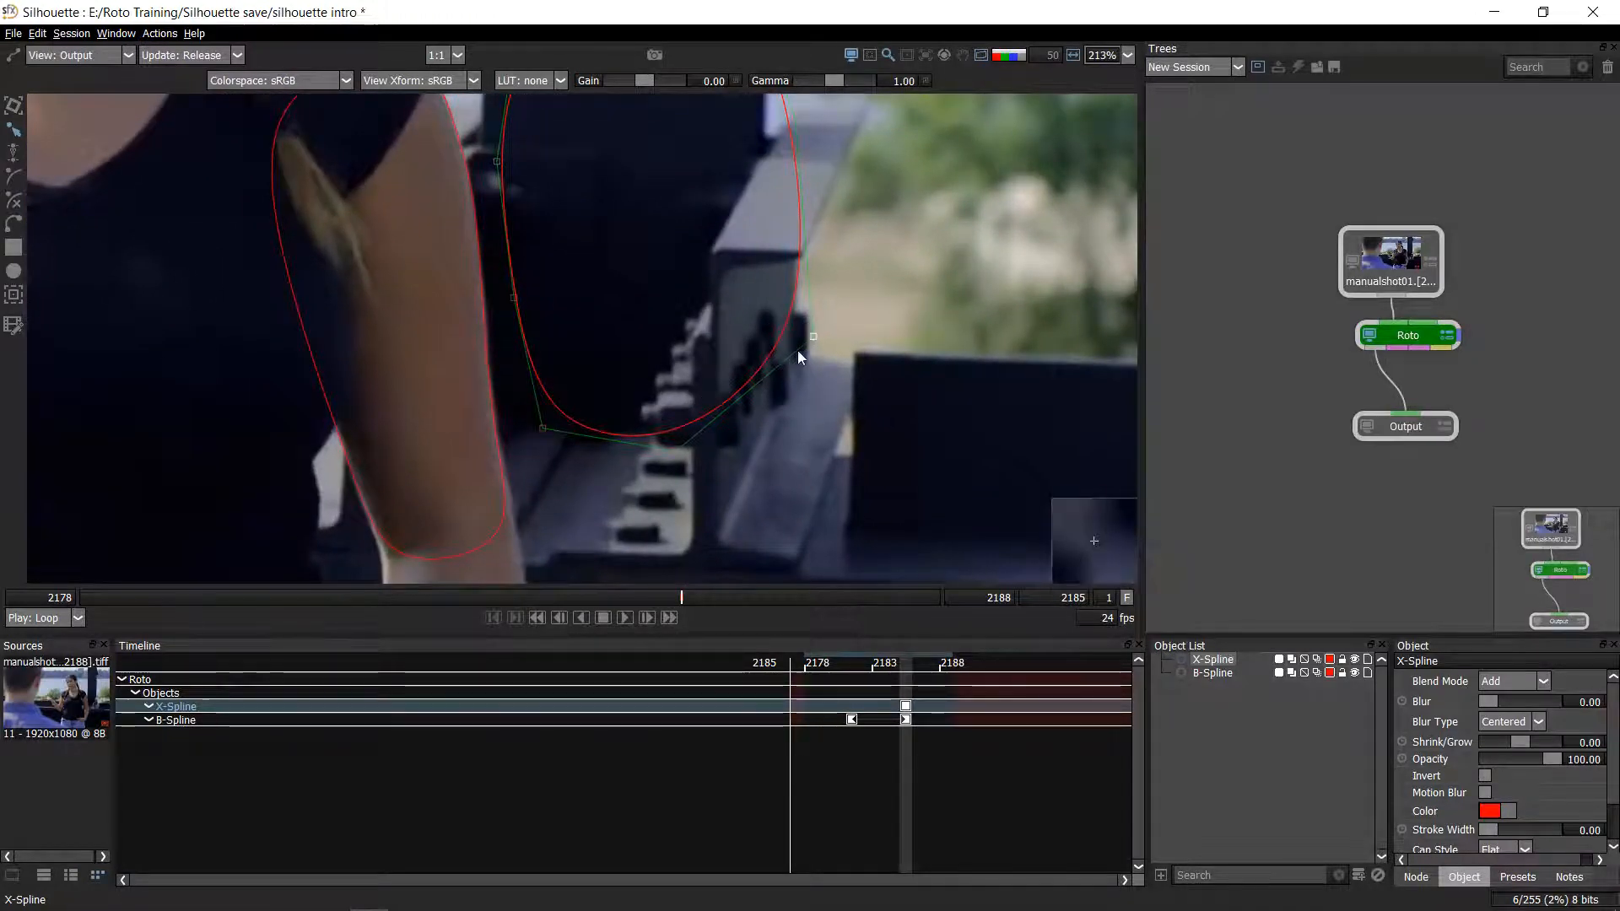
pyautogui.moveTo(806, 344); pyautogui.dragTo(818, 369)
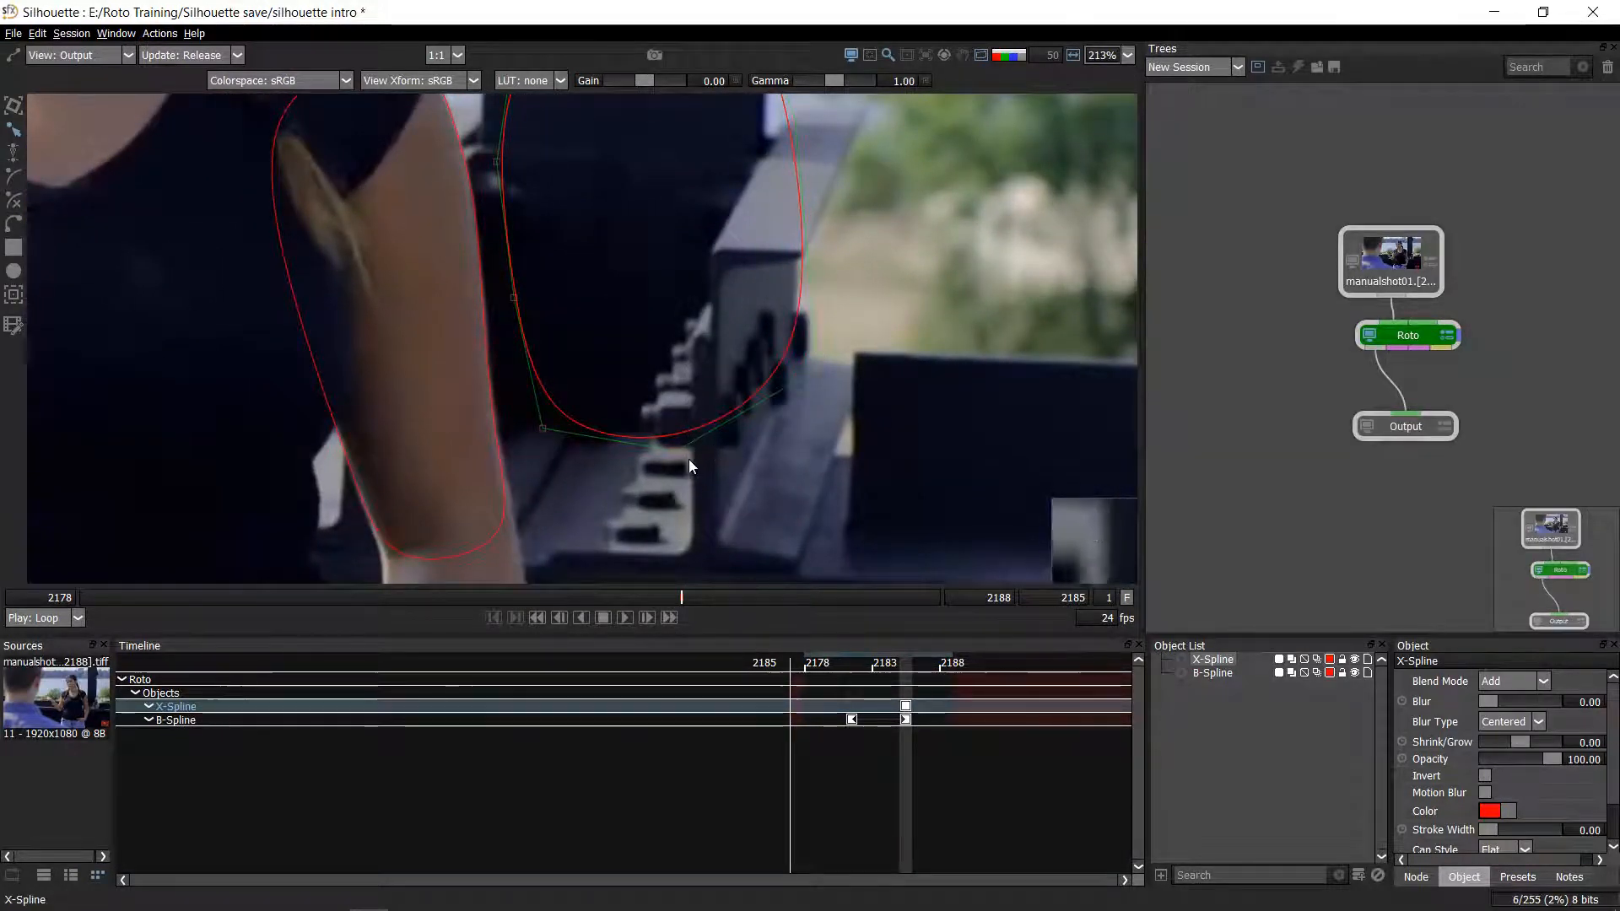
# - Start a Bezier shape on the woman's other arm, tracing its outer edge from the sleeve down to the inner elbow
pyautogui.scroll(-7, 704, 473)
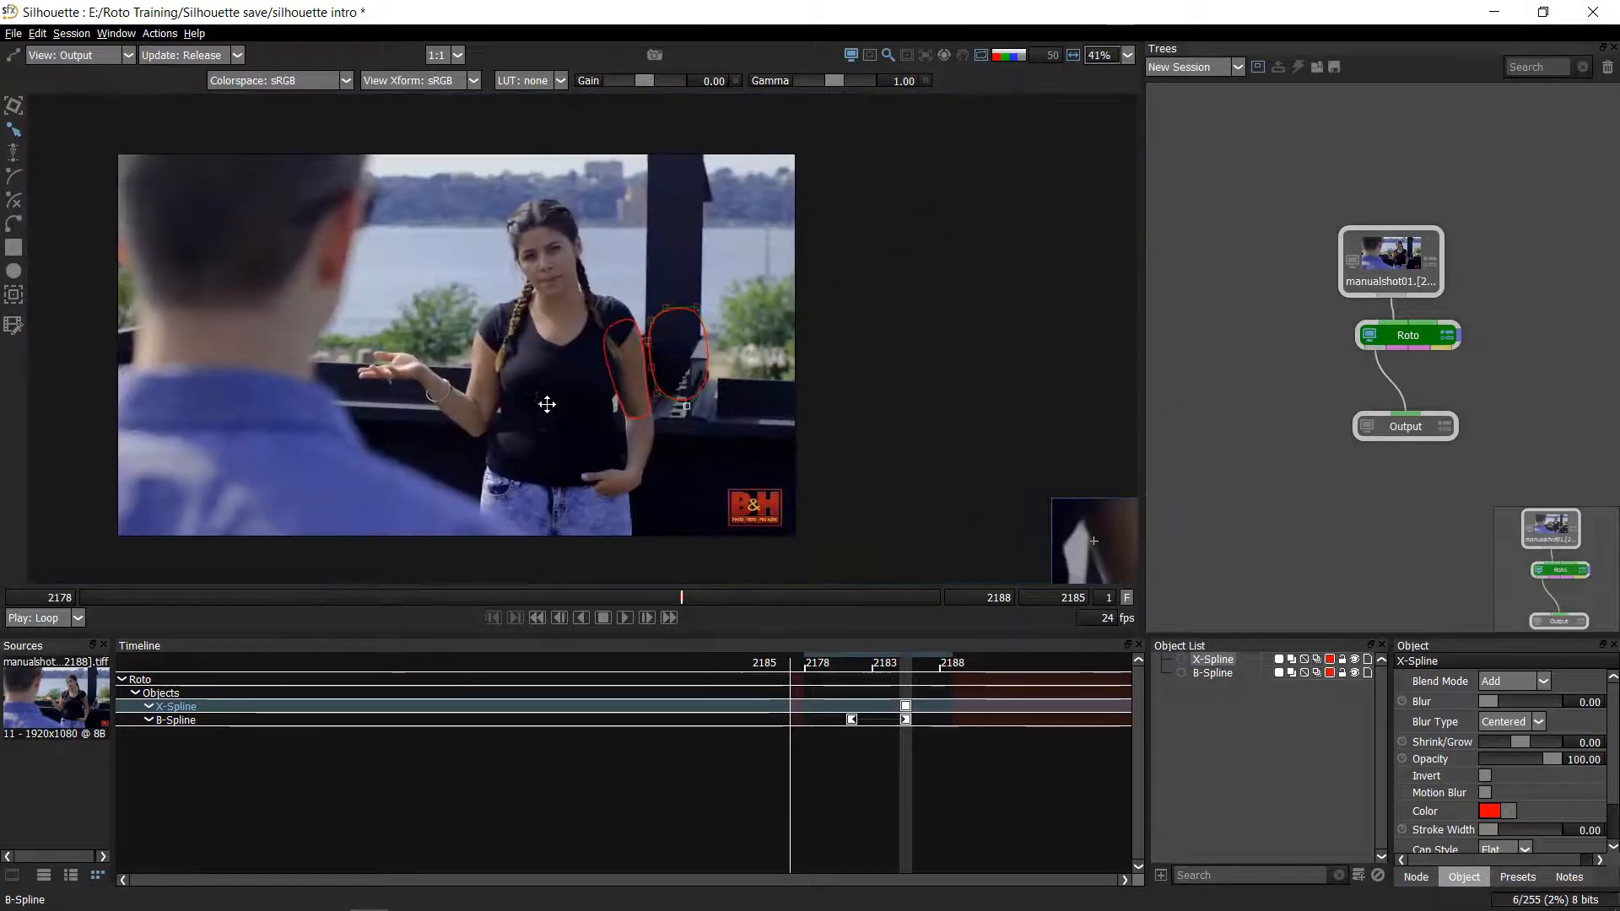
pyautogui.scroll(6, 752, 271)
pyautogui.click(13, 224)
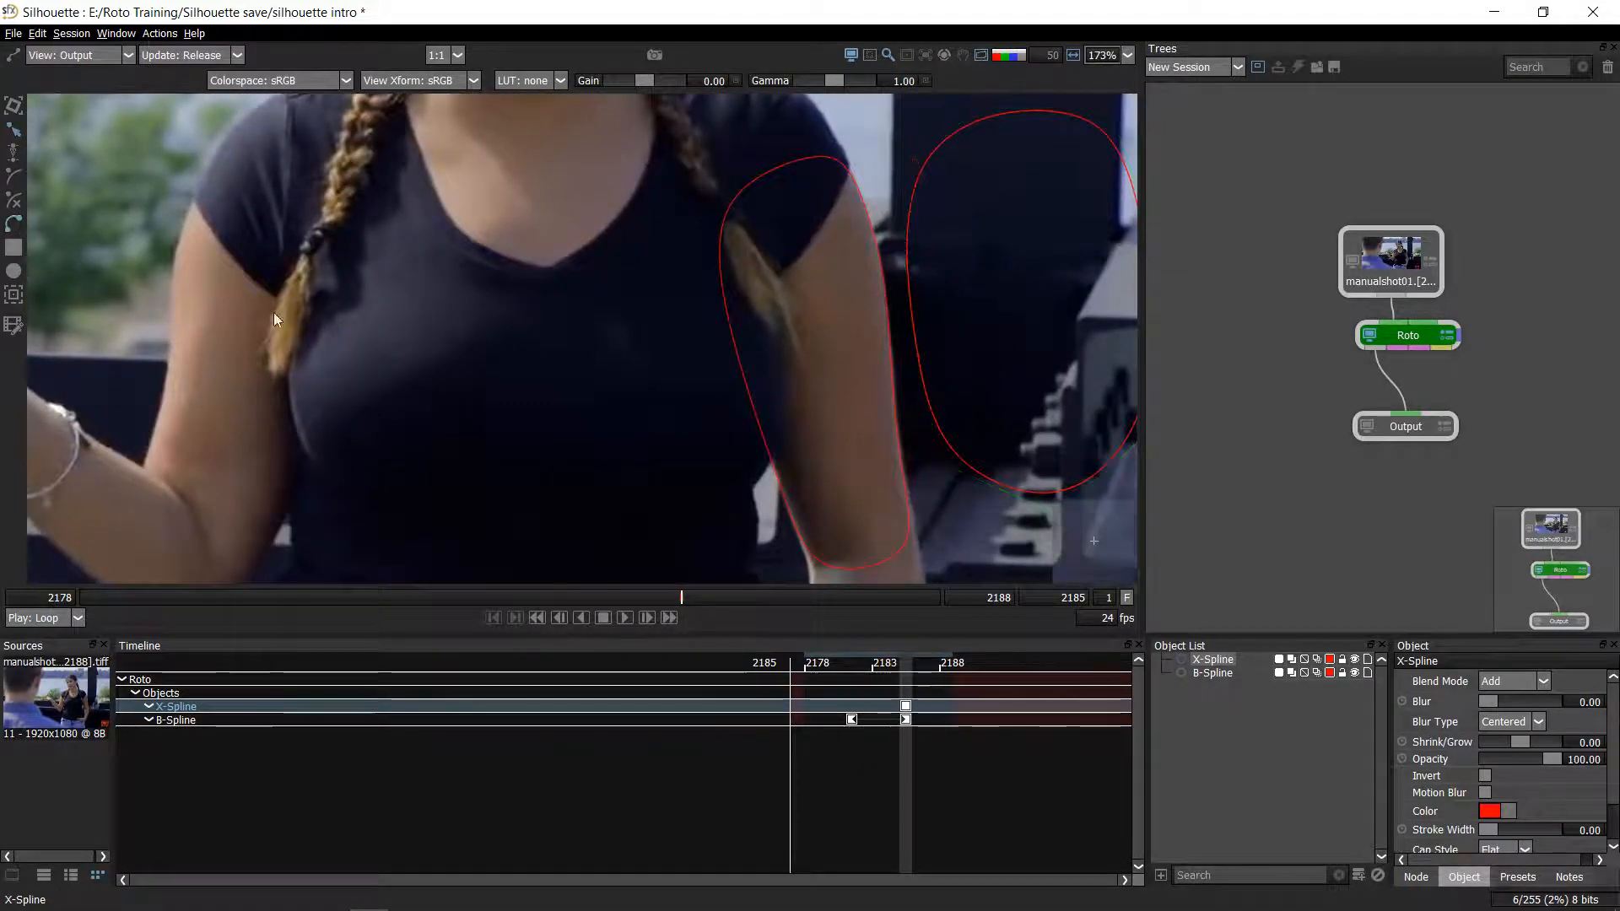
pyautogui.scroll(-3, 473, 355)
pyautogui.scroll(6, 424, 286)
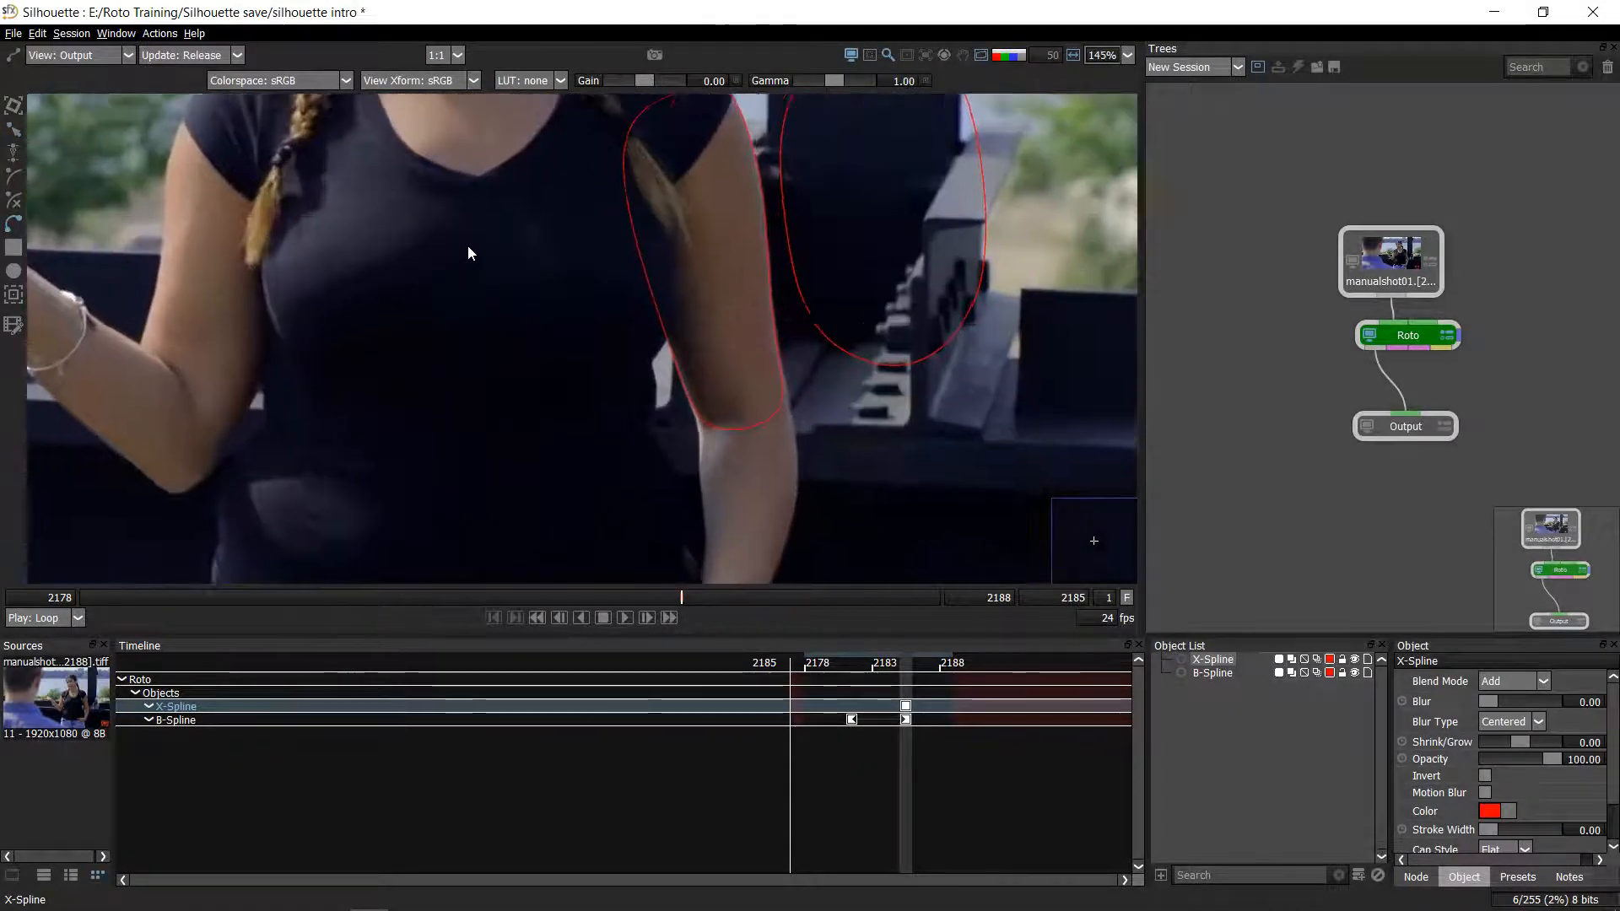
pyautogui.scroll(1, 582, 114)
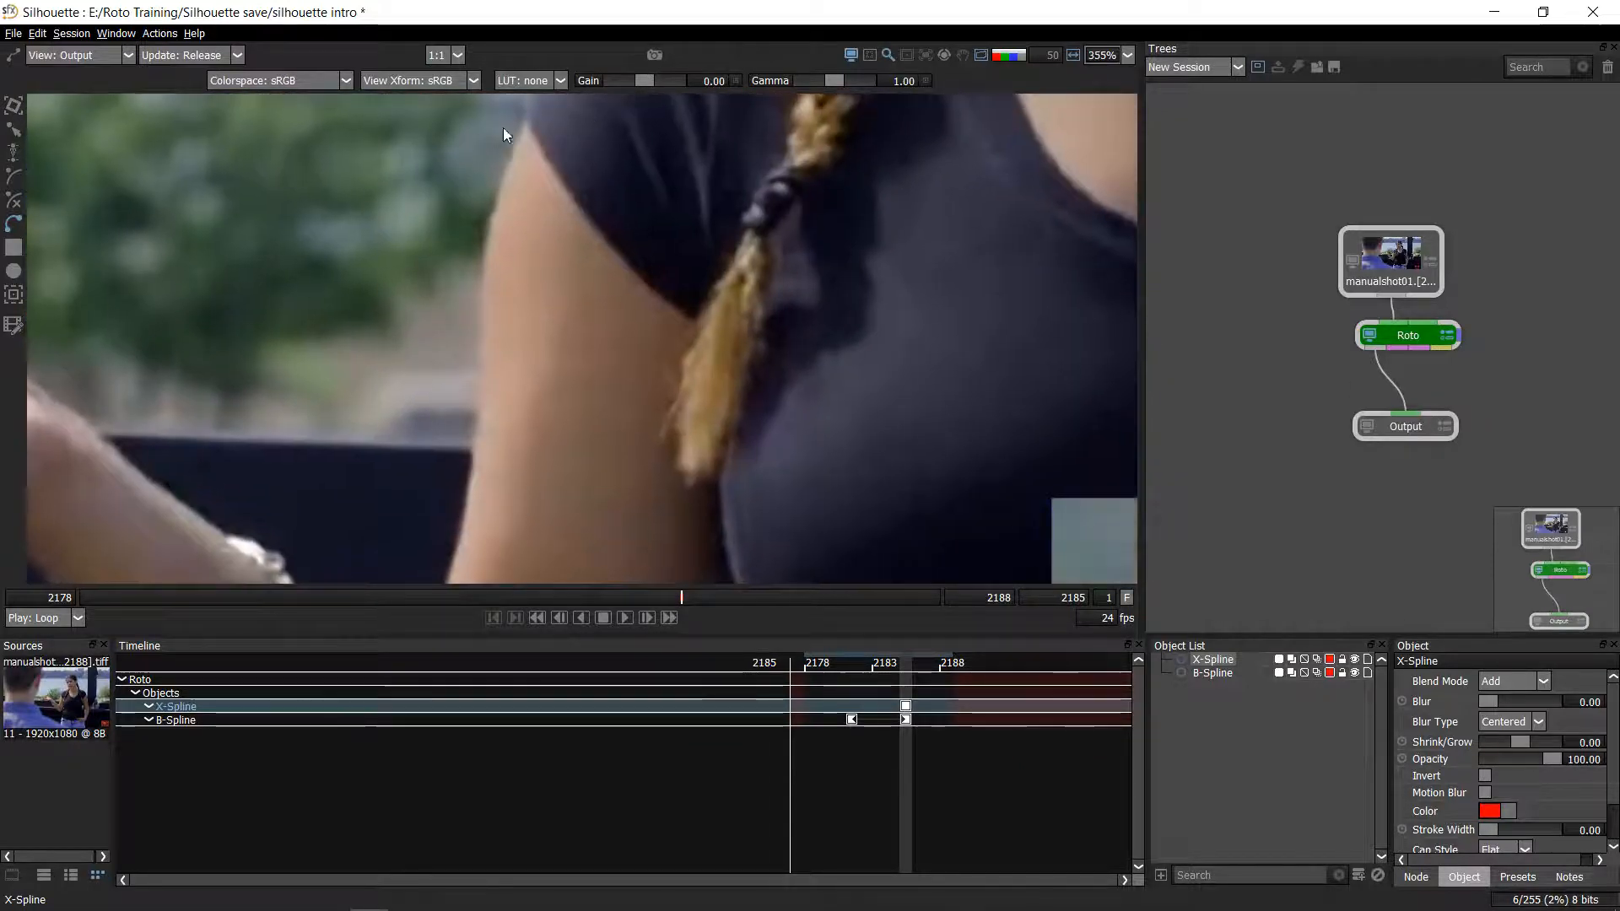
pyautogui.click(524, 118)
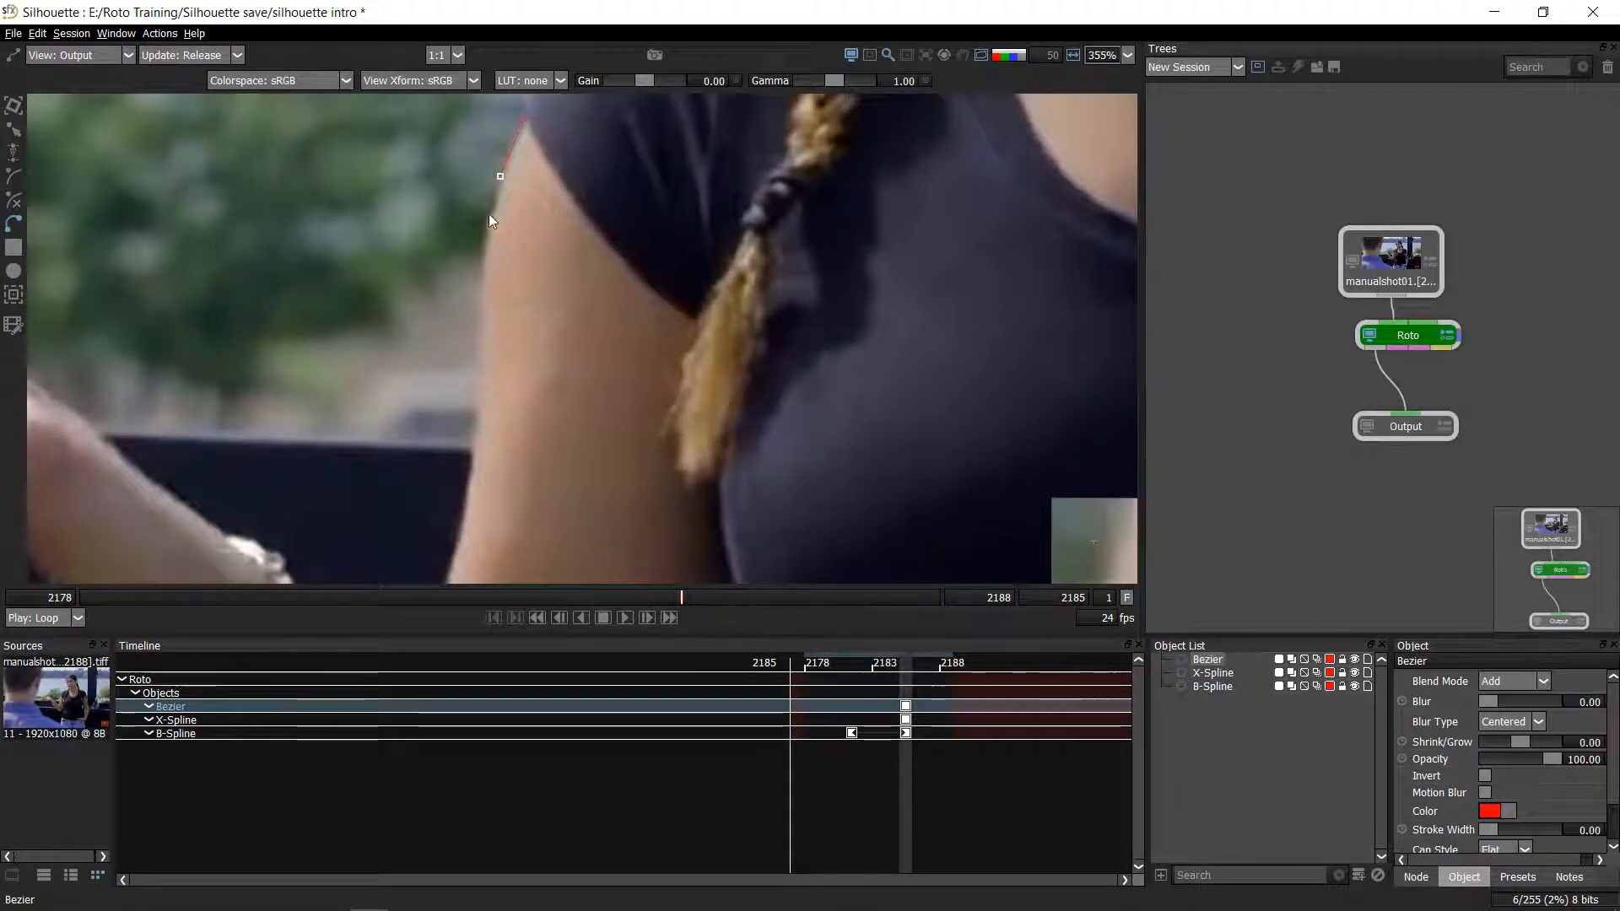
pyautogui.click(477, 268)
pyautogui.moveTo(493, 341); pyautogui.dragTo(466, 205)
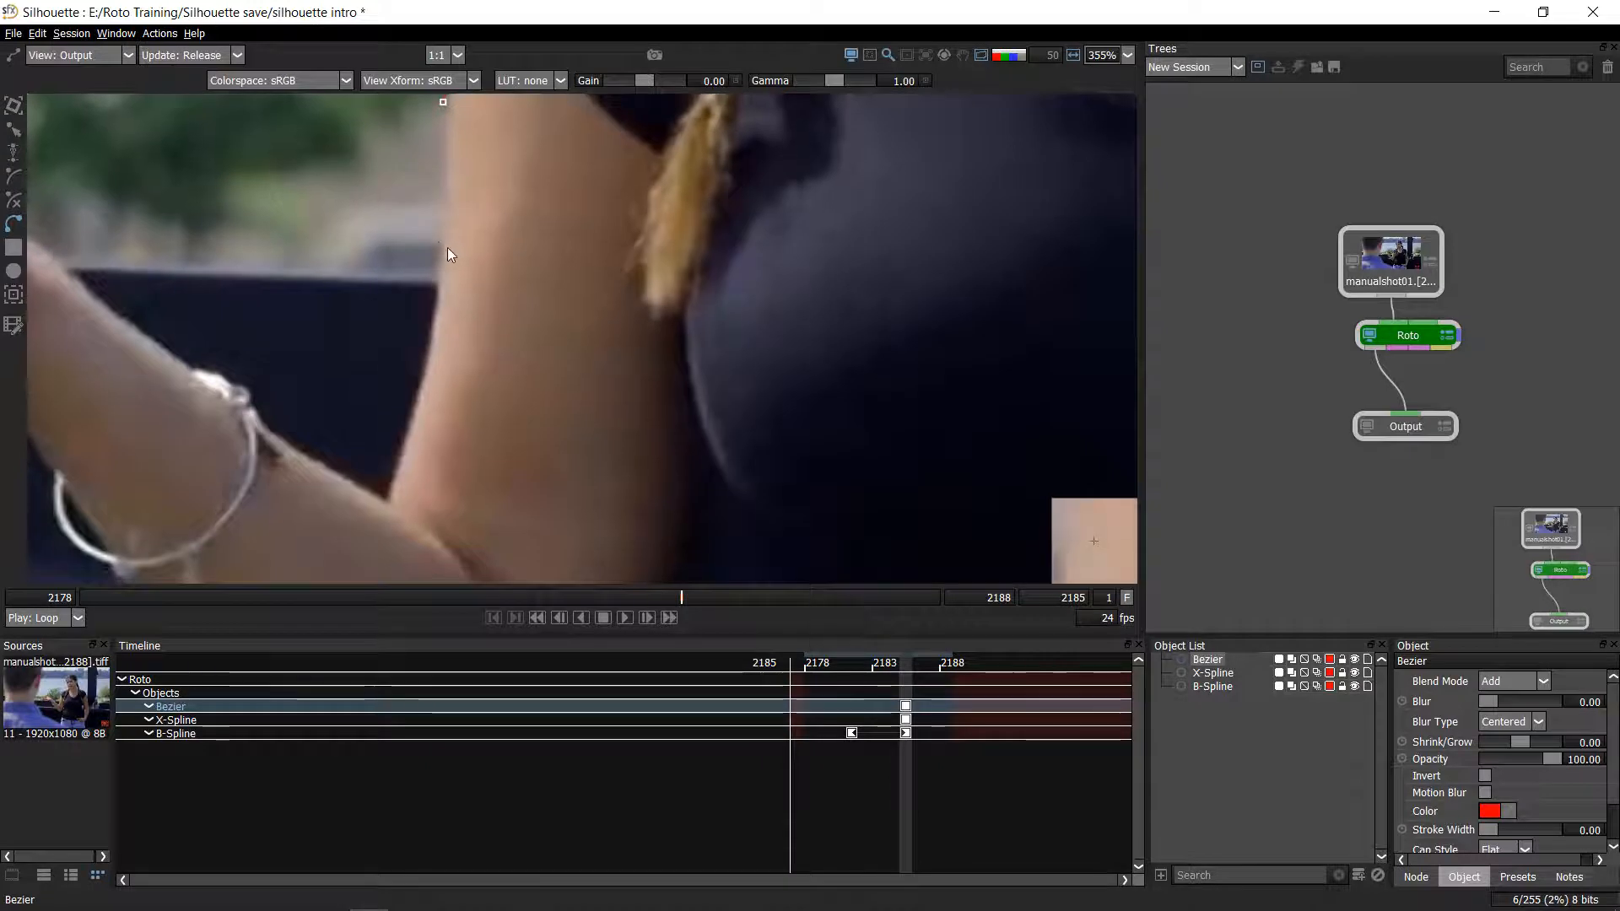
pyautogui.click(439, 241)
pyautogui.click(428, 355)
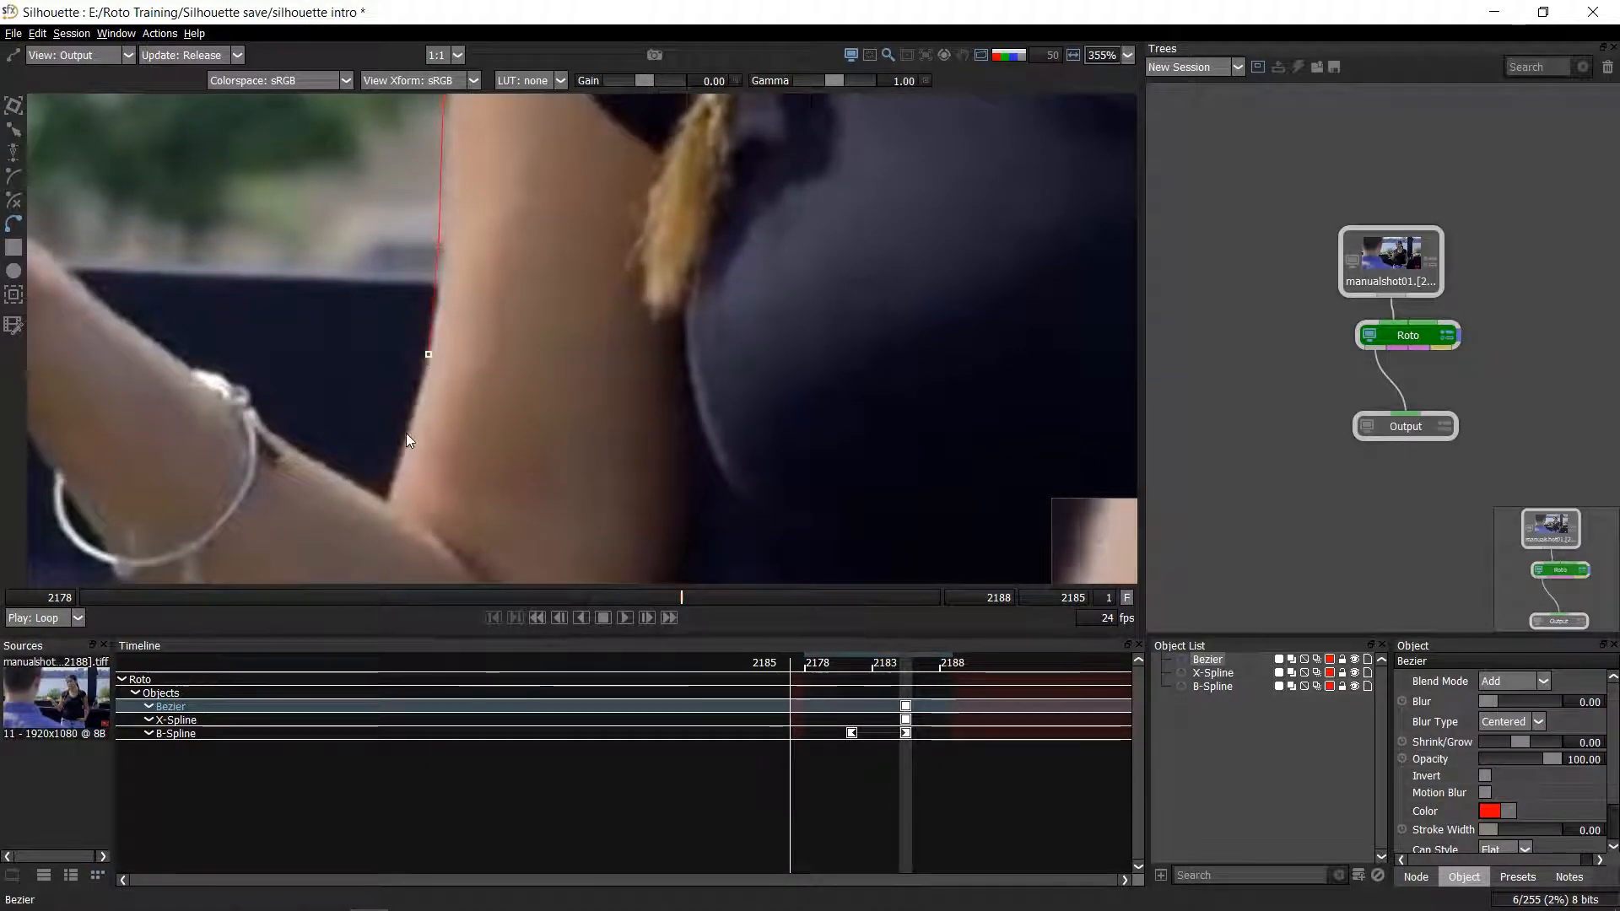
pyautogui.click(405, 443)
pyautogui.click(388, 506)
# - Close the Bezier by placing points across the elbow, up the inner arm and over the sleeve to its first point
pyautogui.moveTo(360, 387); pyautogui.dragTo(318, 174)
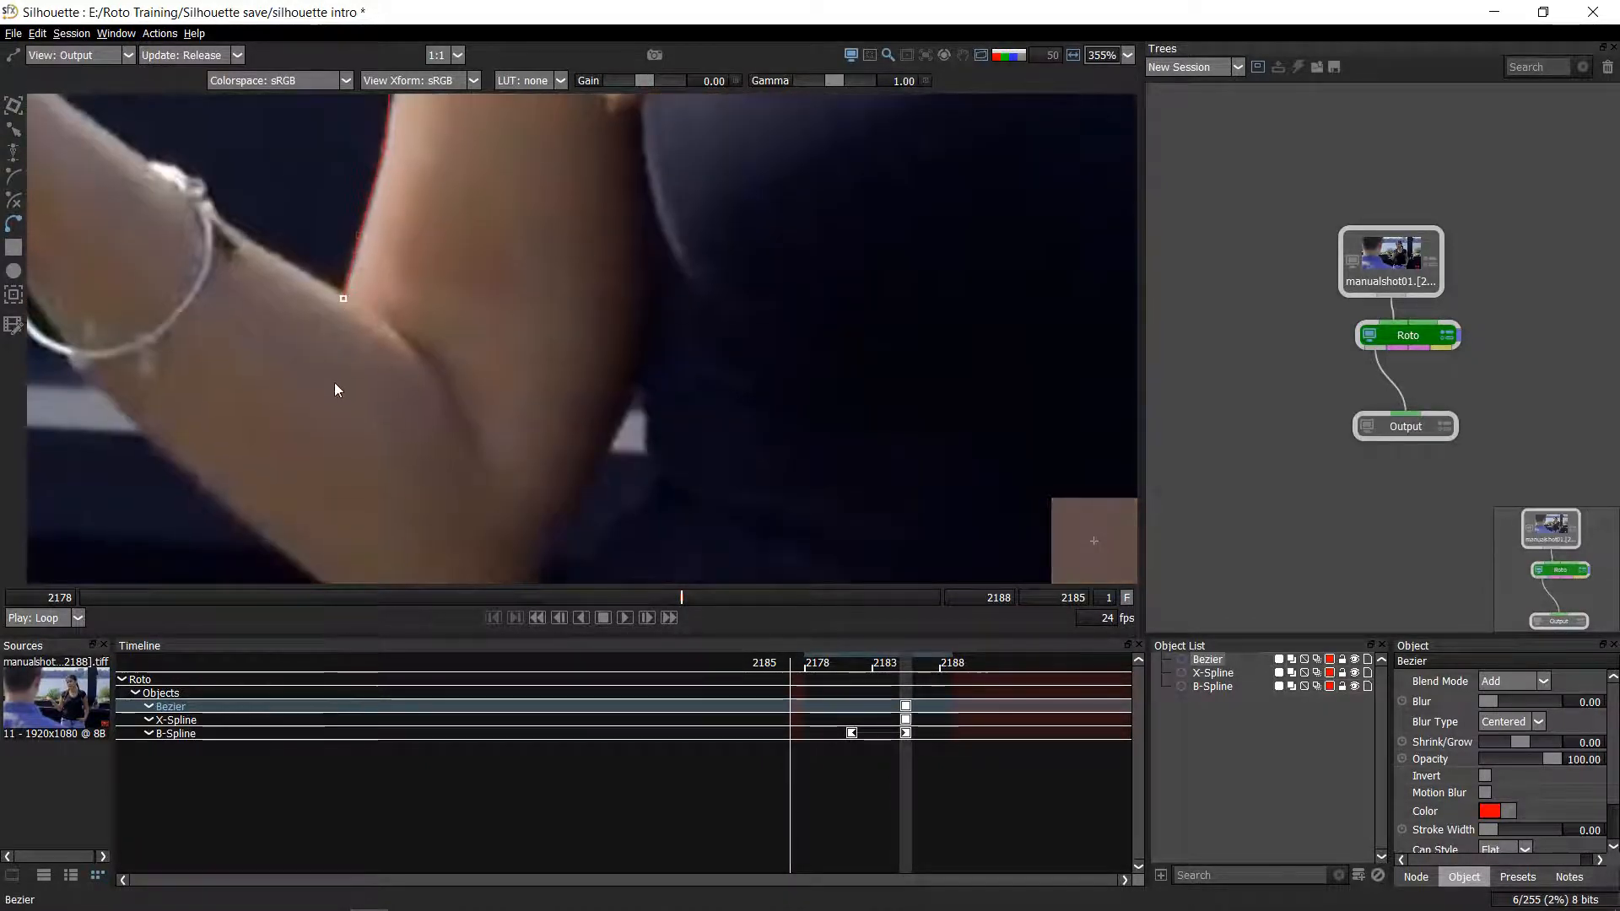
pyautogui.click(335, 383)
pyautogui.click(419, 472)
pyautogui.click(528, 367)
pyautogui.moveTo(503, 444); pyautogui.dragTo(465, 659)
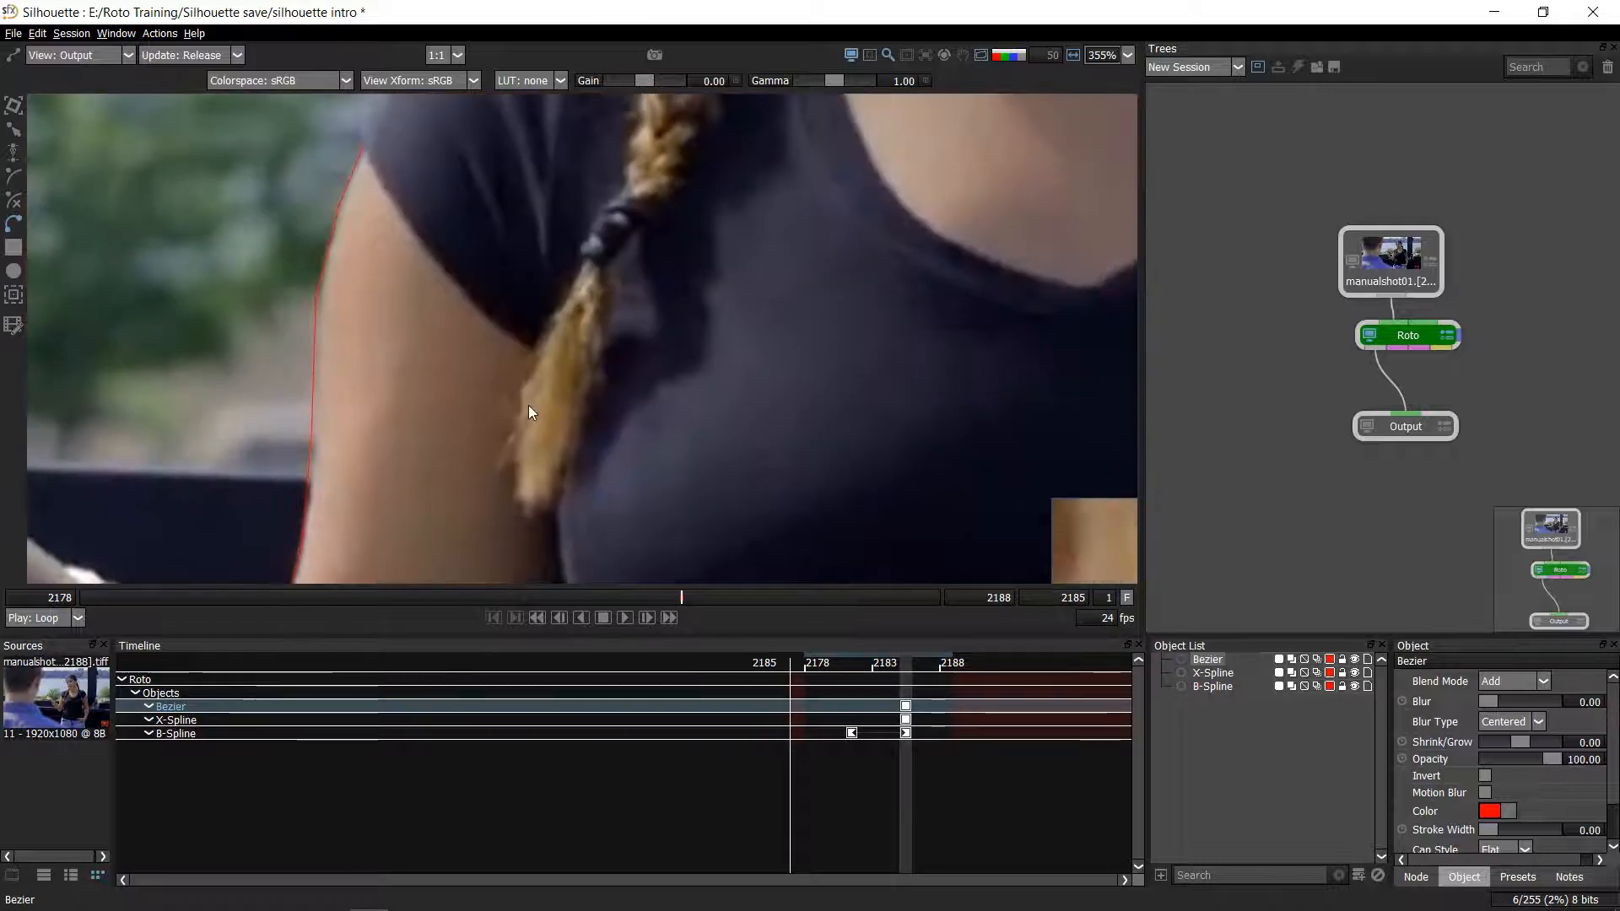
pyautogui.click(527, 207)
pyautogui.click(458, 132)
pyautogui.click(364, 148)
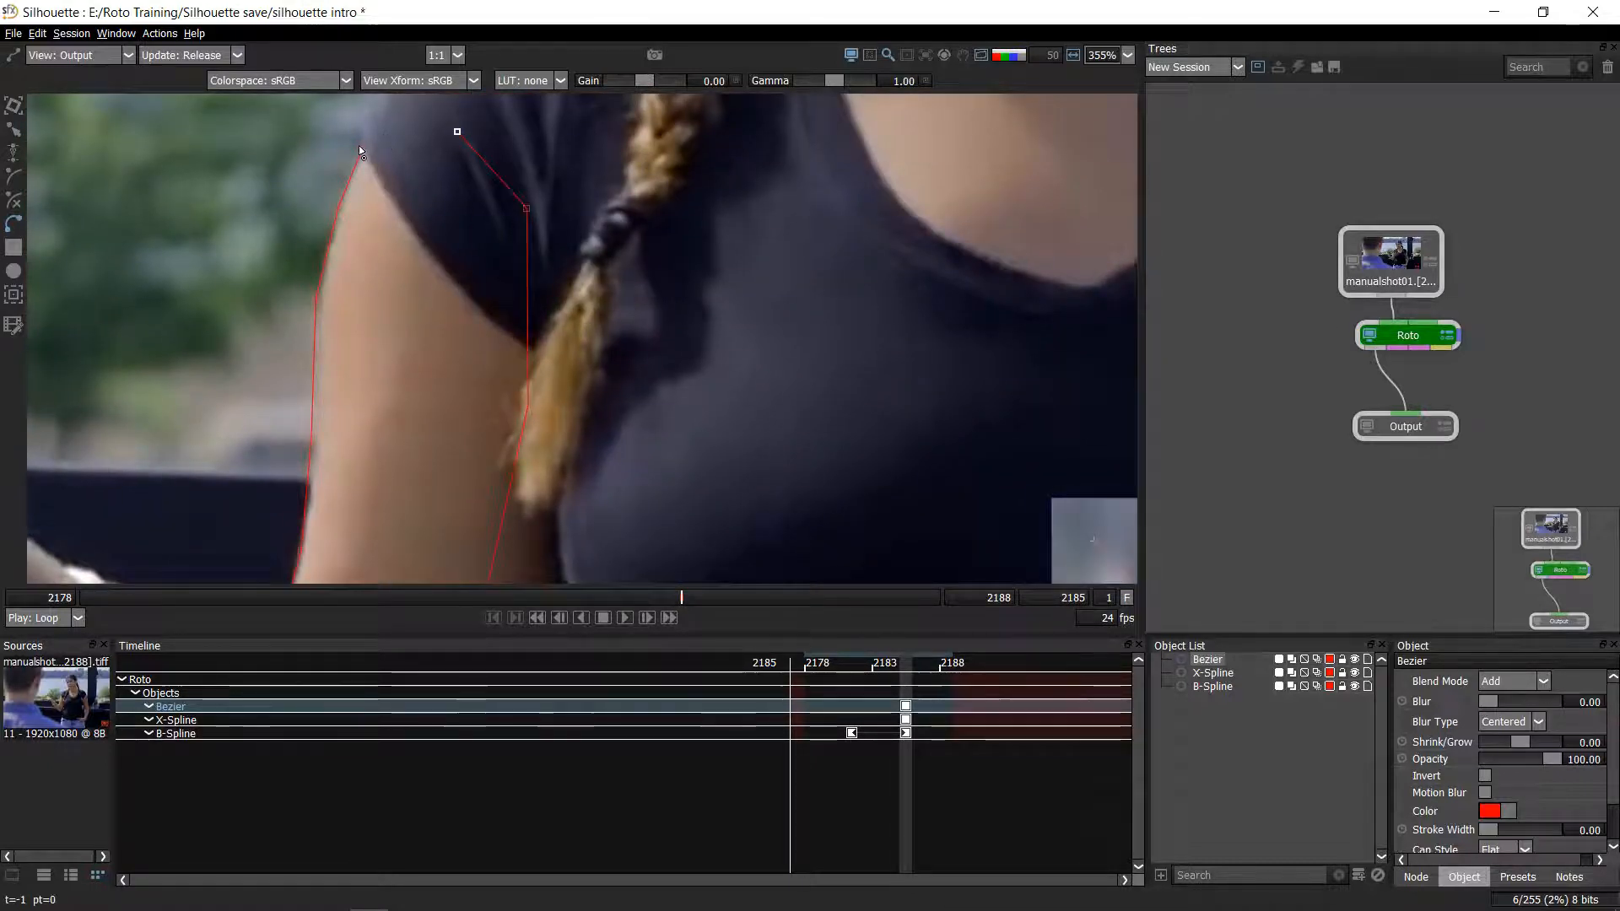
# - Try converting all of the Bezier's points to Cardinal and shortening a tangent handle on the outer arm edge, and undo it
pyautogui.scroll(-5, 590, 264)
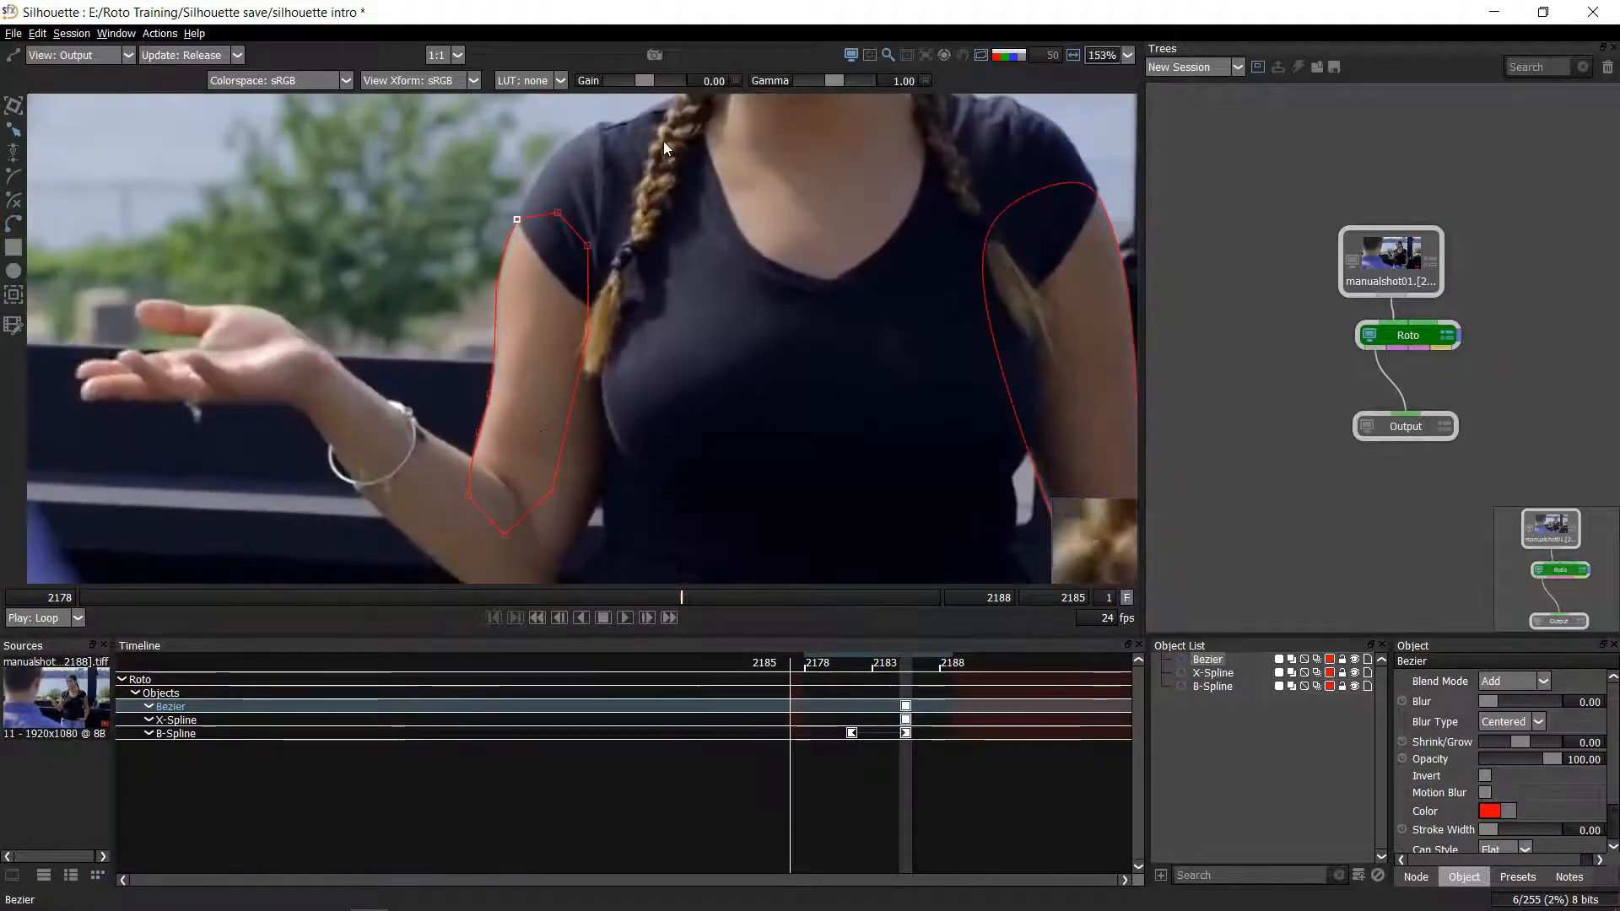
pyautogui.moveTo(664, 140); pyautogui.dragTo(363, 552)
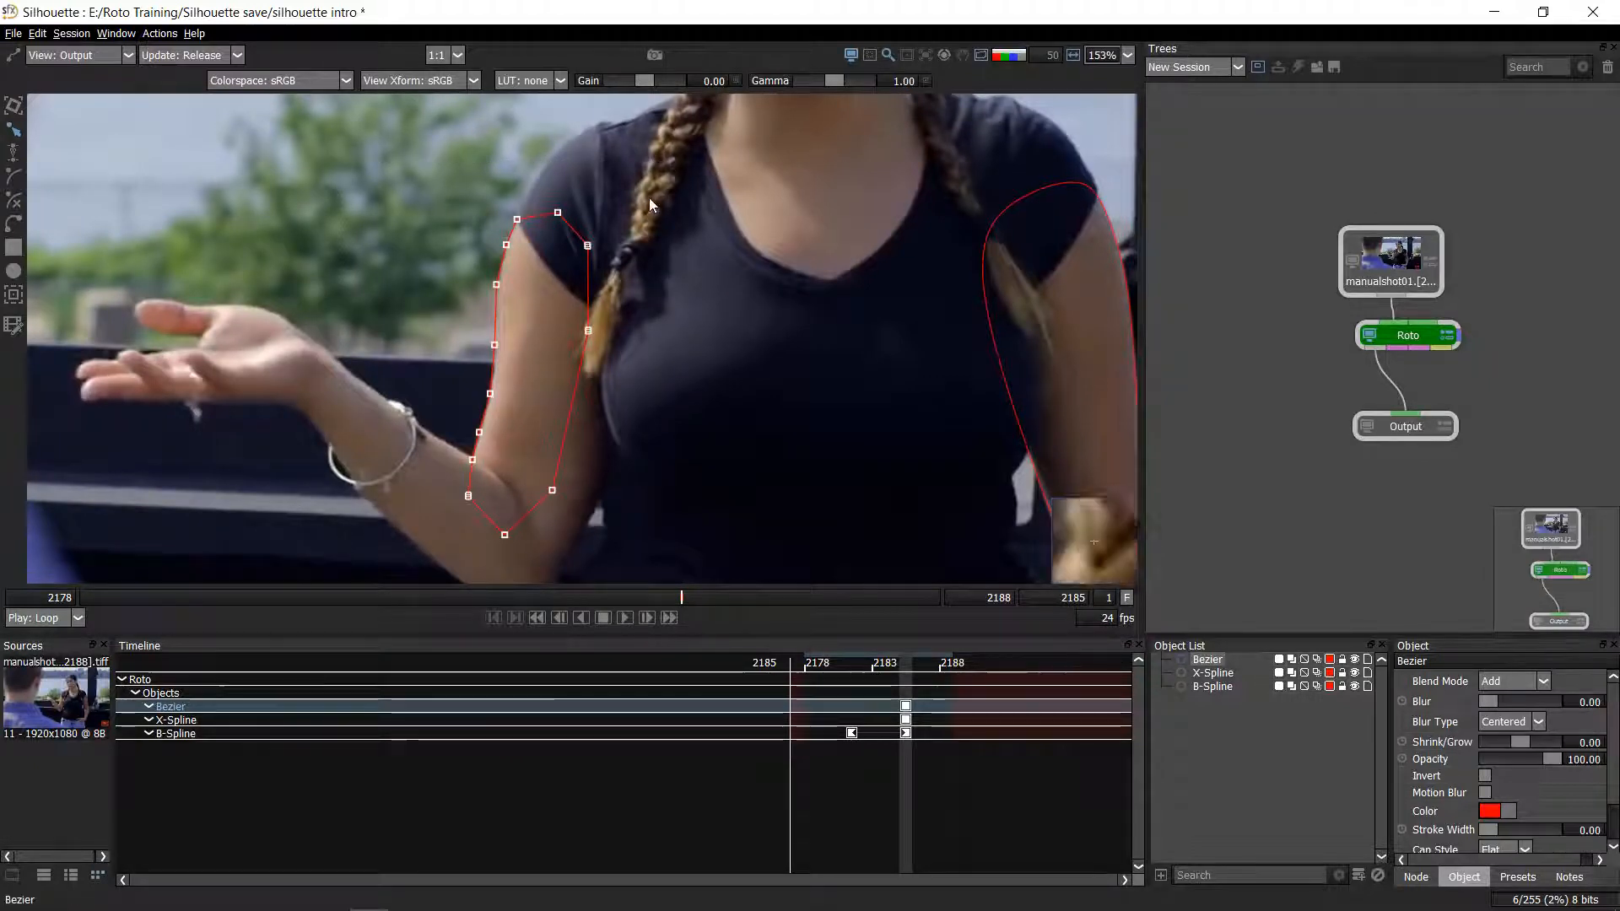
pyautogui.rightClick(588, 245)
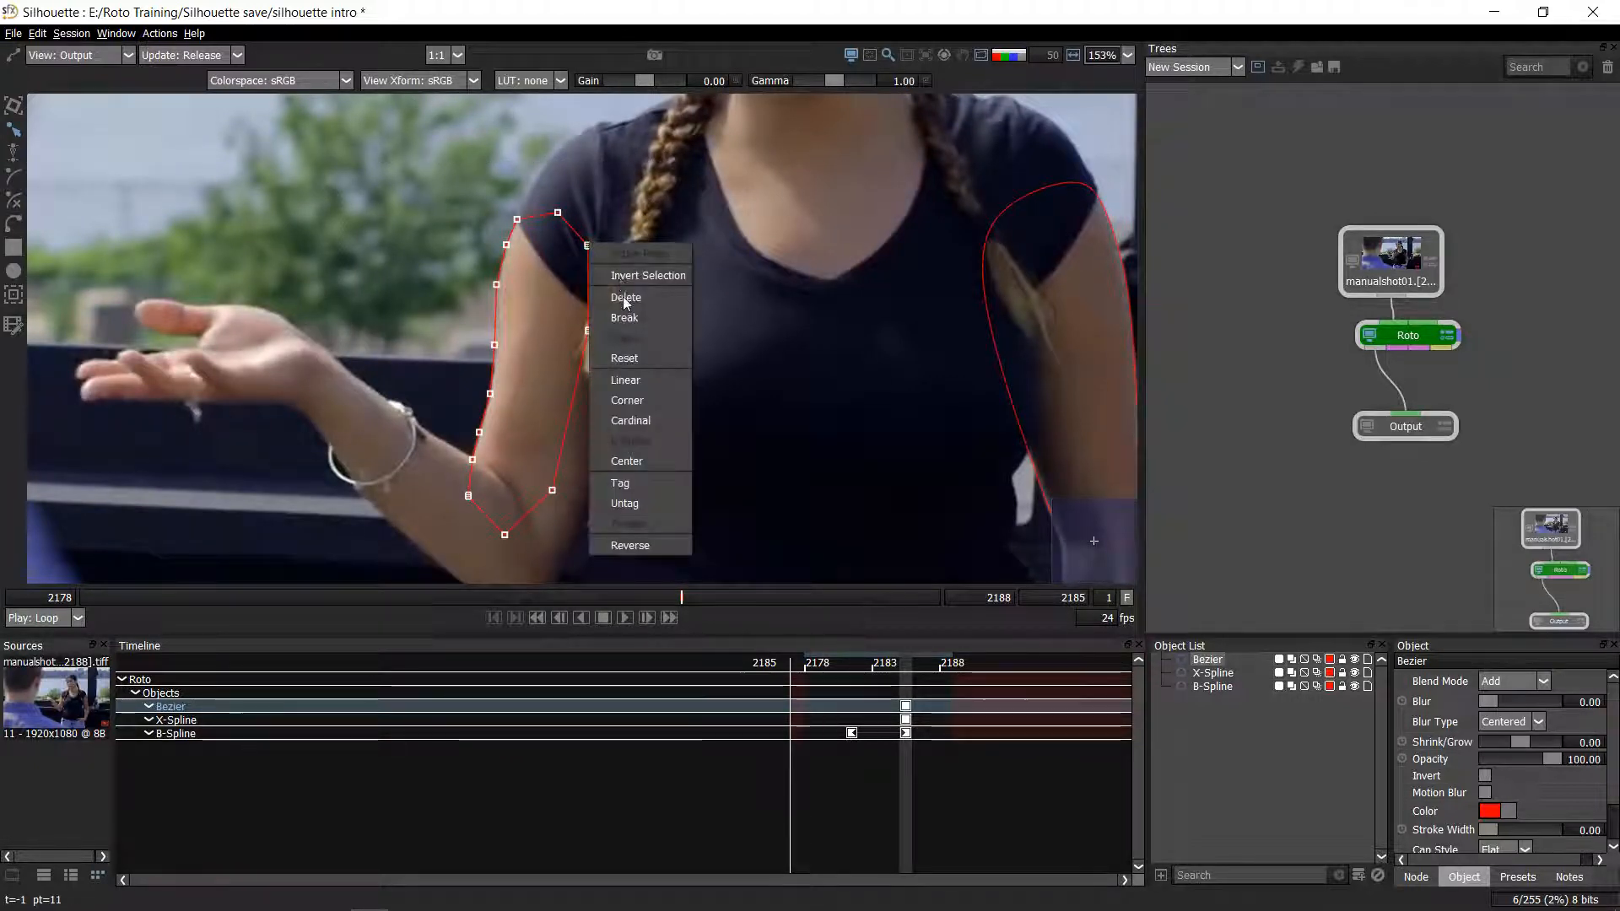
pyautogui.click(645, 422)
pyautogui.scroll(5, 443, 464)
pyautogui.moveTo(443, 460)
pyautogui.mouseDown()
pyautogui.moveTo(415, 463)
pyautogui.moveTo(453, 463)
pyautogui.moveTo(437, 460)
pyautogui.moveTo(451, 432)
pyautogui.mouseUp()
pyautogui.scroll(-5, 479, 438)
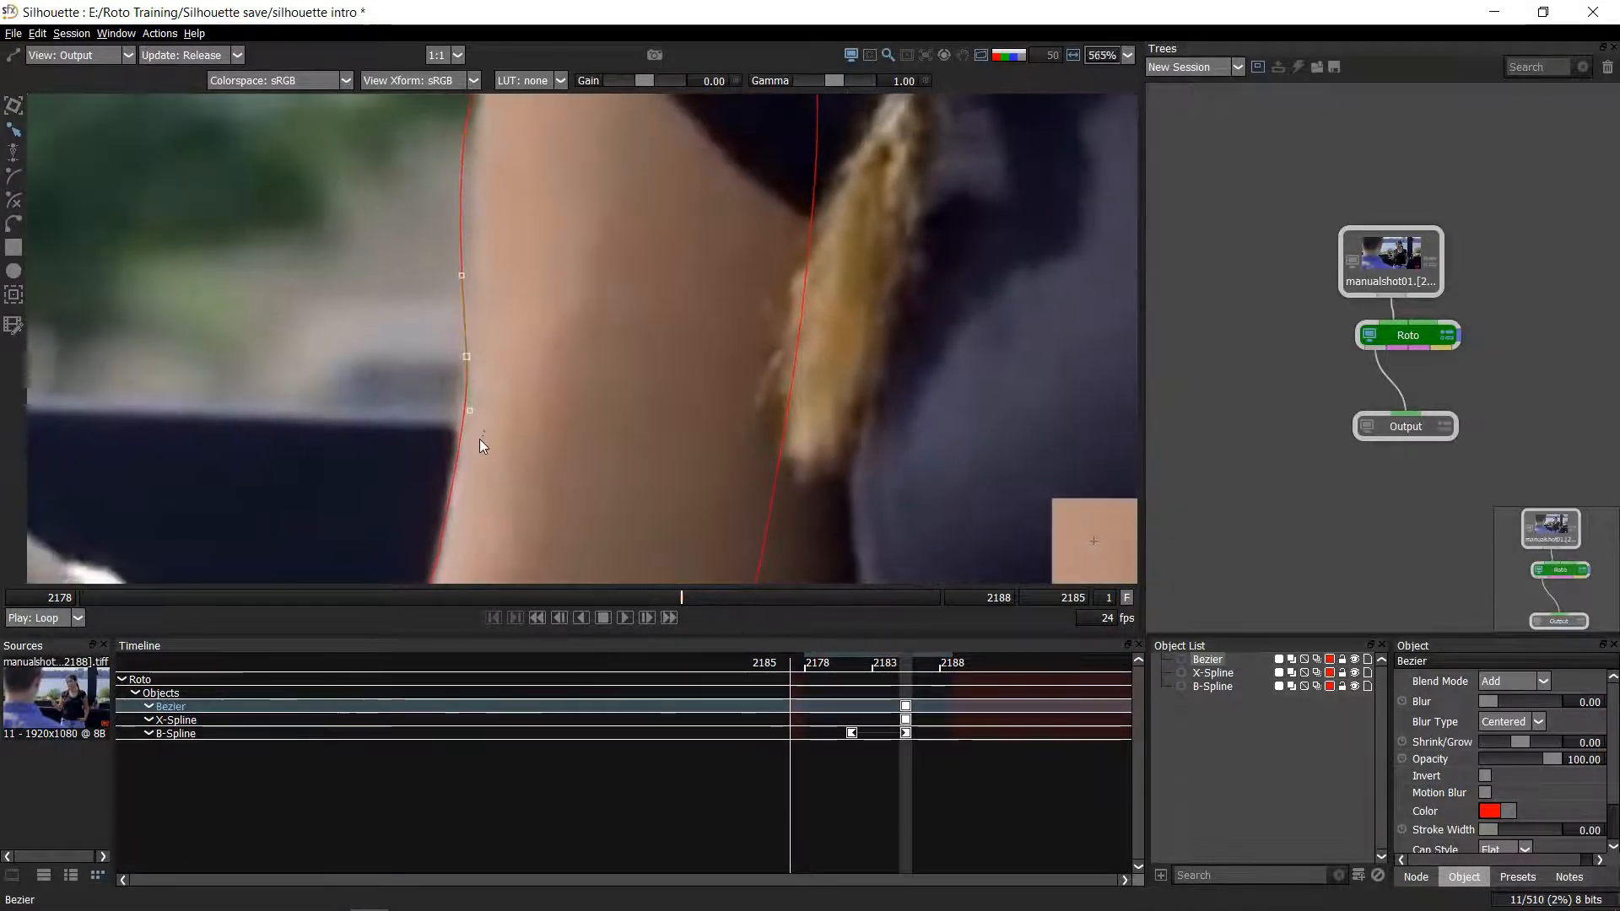
pyautogui.scroll(-1, 641, 287)
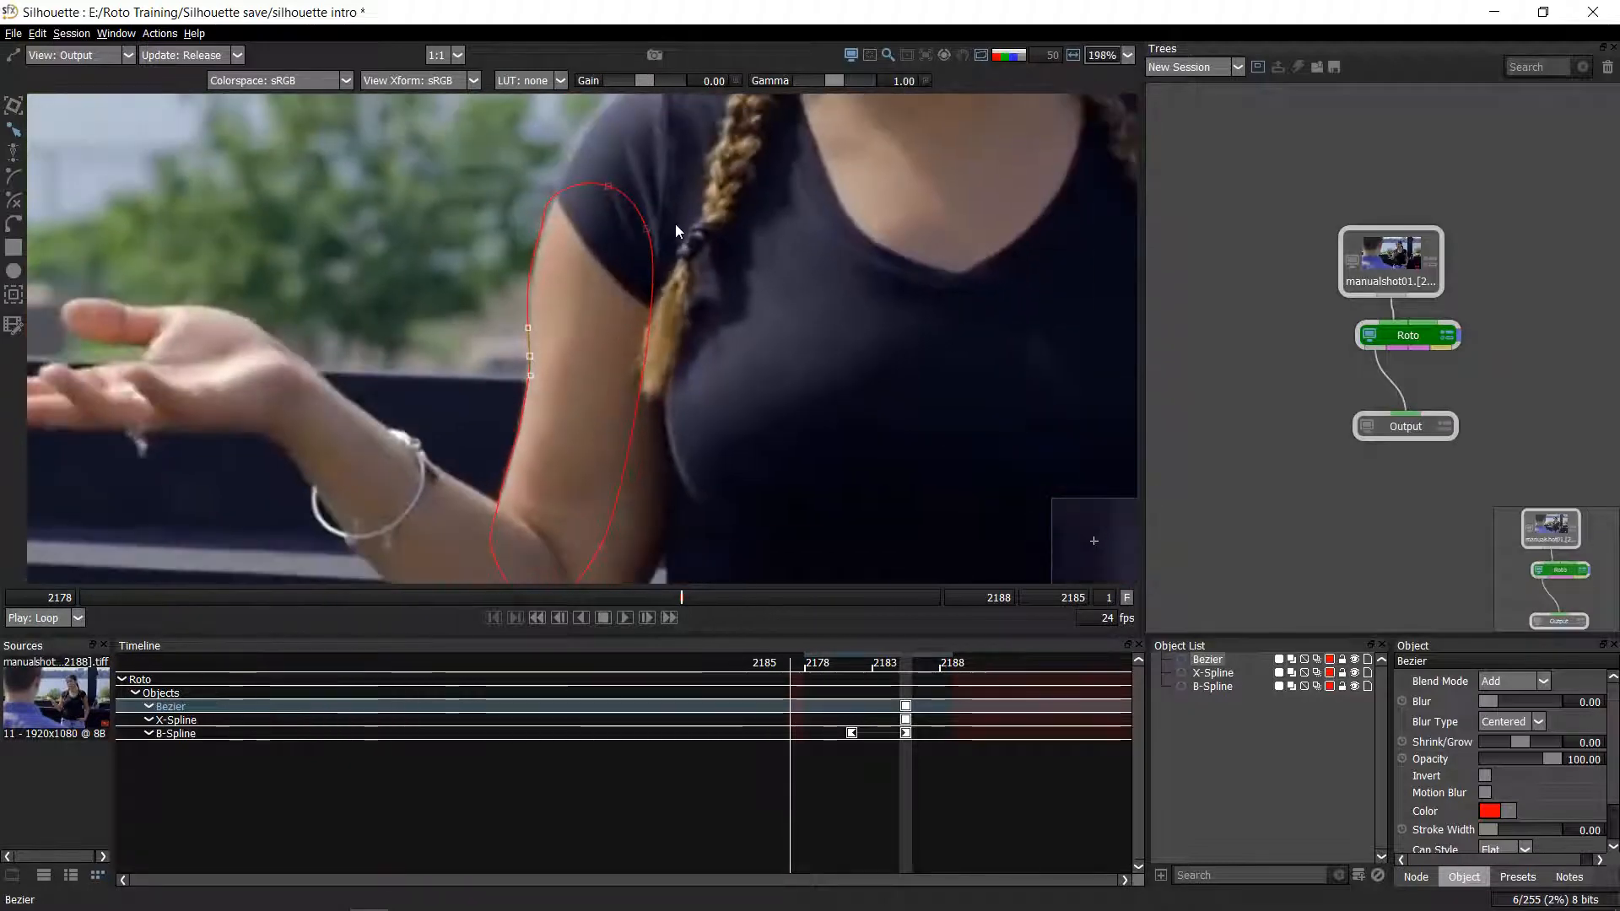
pyautogui.scroll(-2, 674, 372)
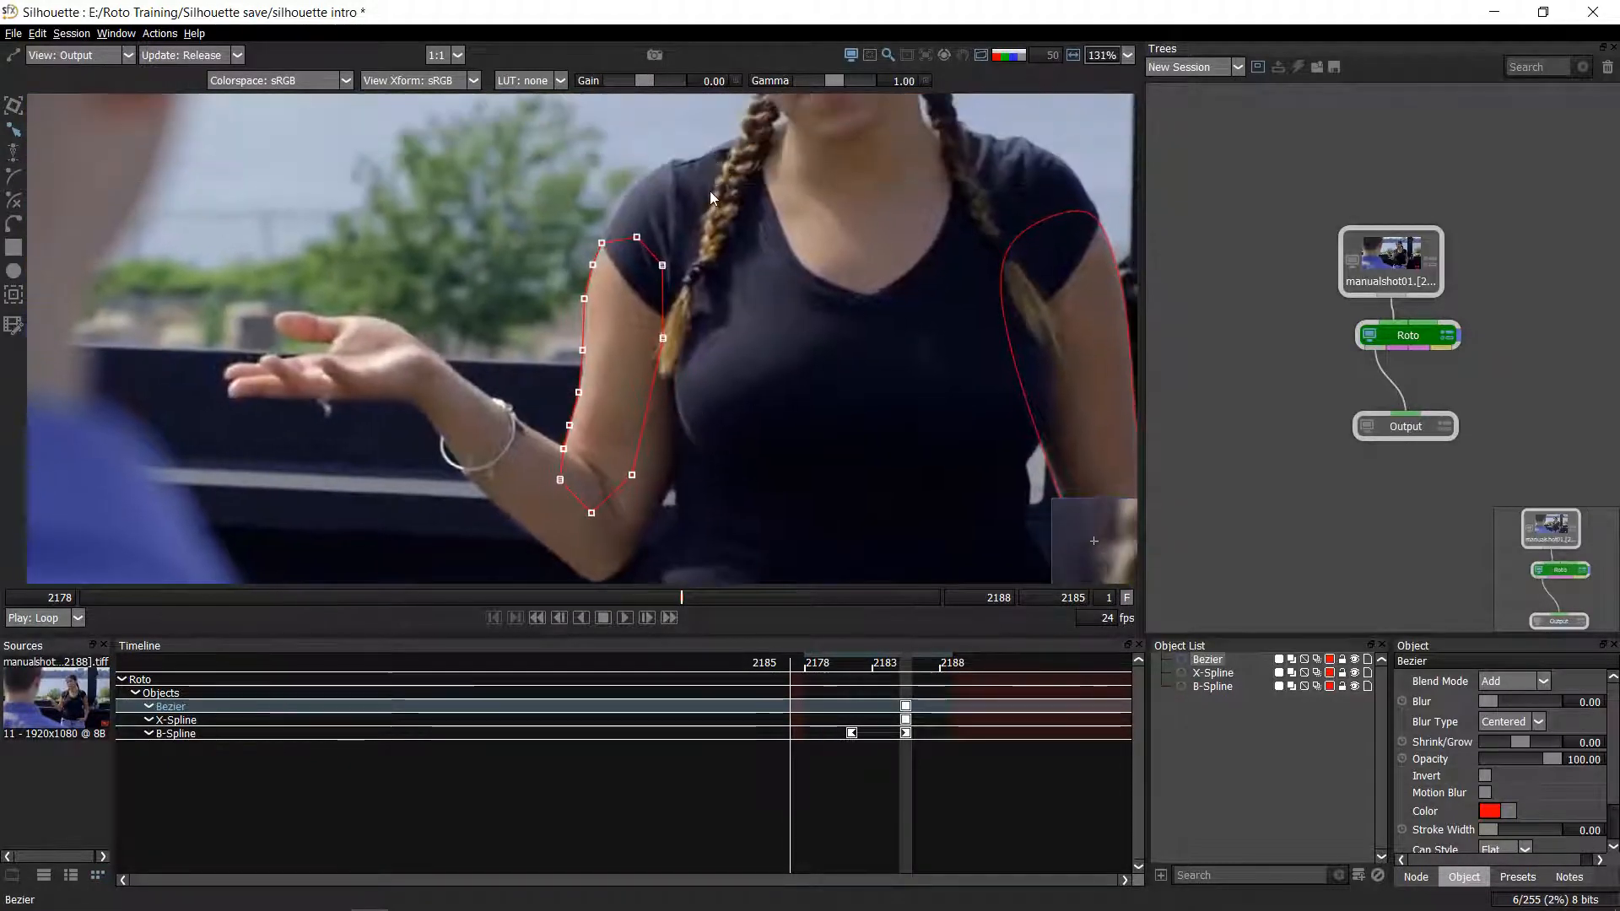
# - Convert a single Bezier point on the upper outer edge of the arm to Cardinal
pyautogui.scroll(4, 615, 347)
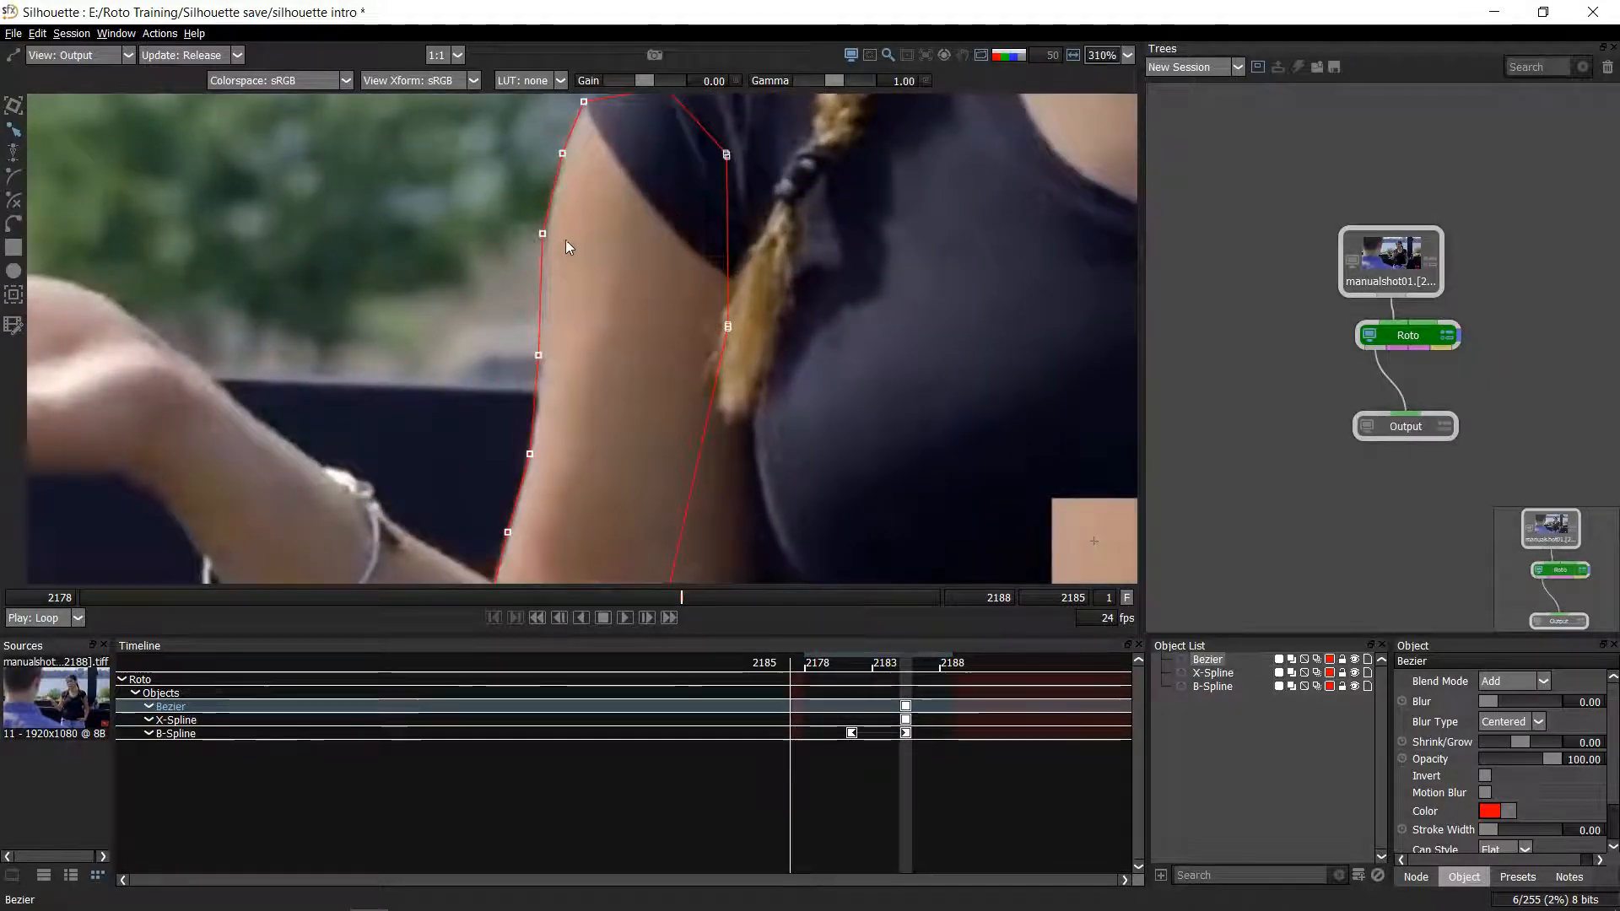
pyautogui.rightClick(542, 235)
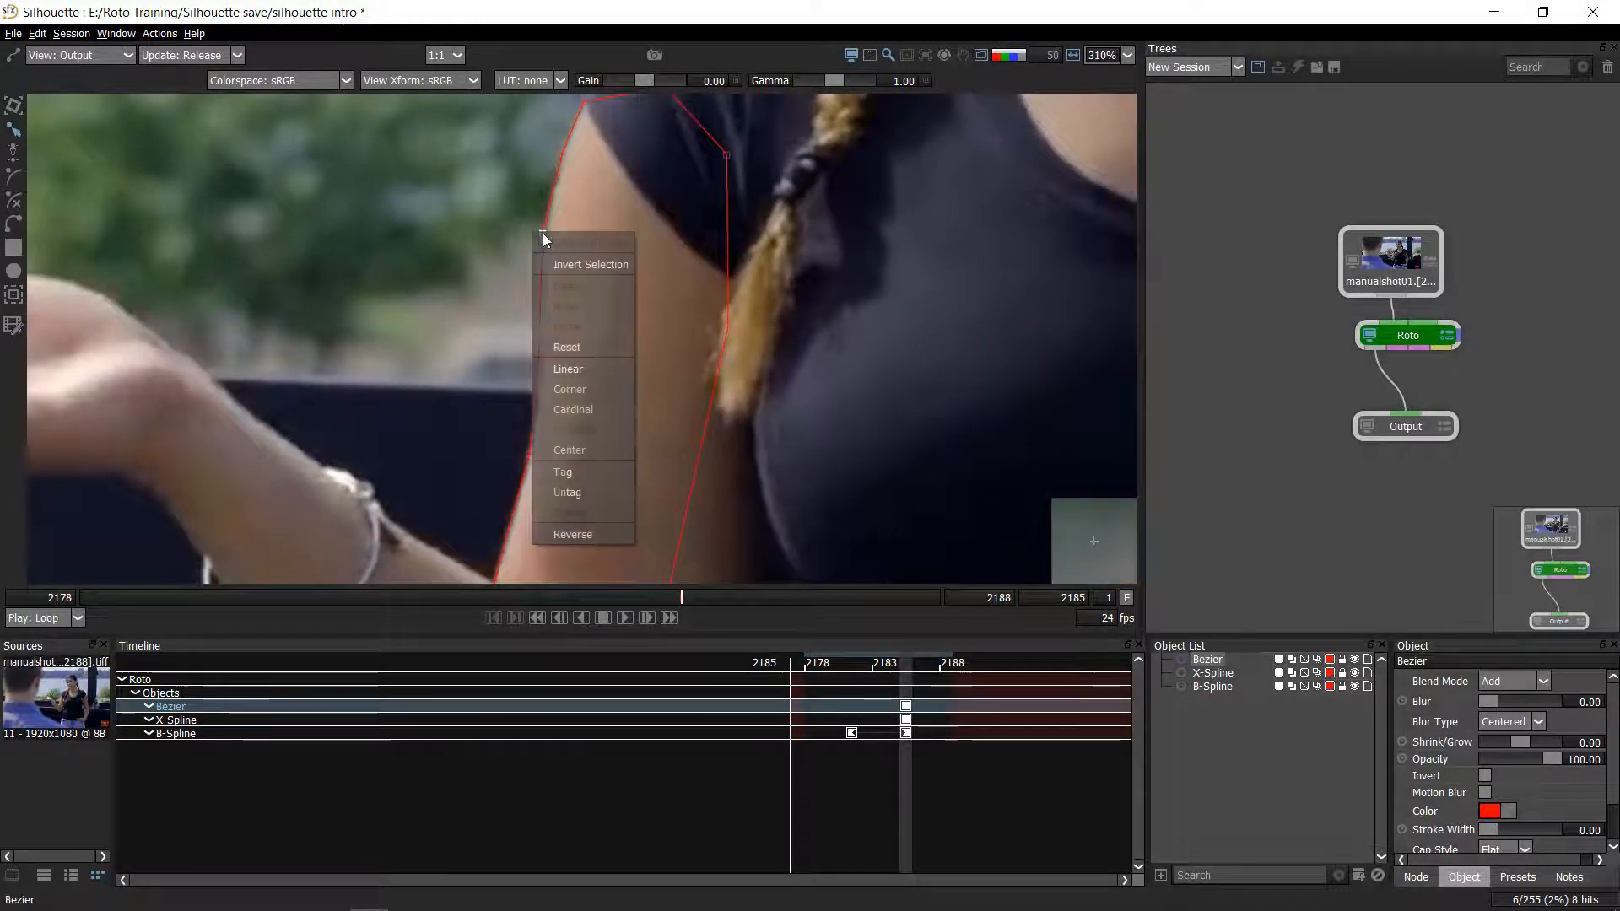
pyautogui.click(579, 409)
# - Select only the Bezier's lowest point at the elbow and convert it to Cardinal
pyautogui.scroll(-4, 580, 307)
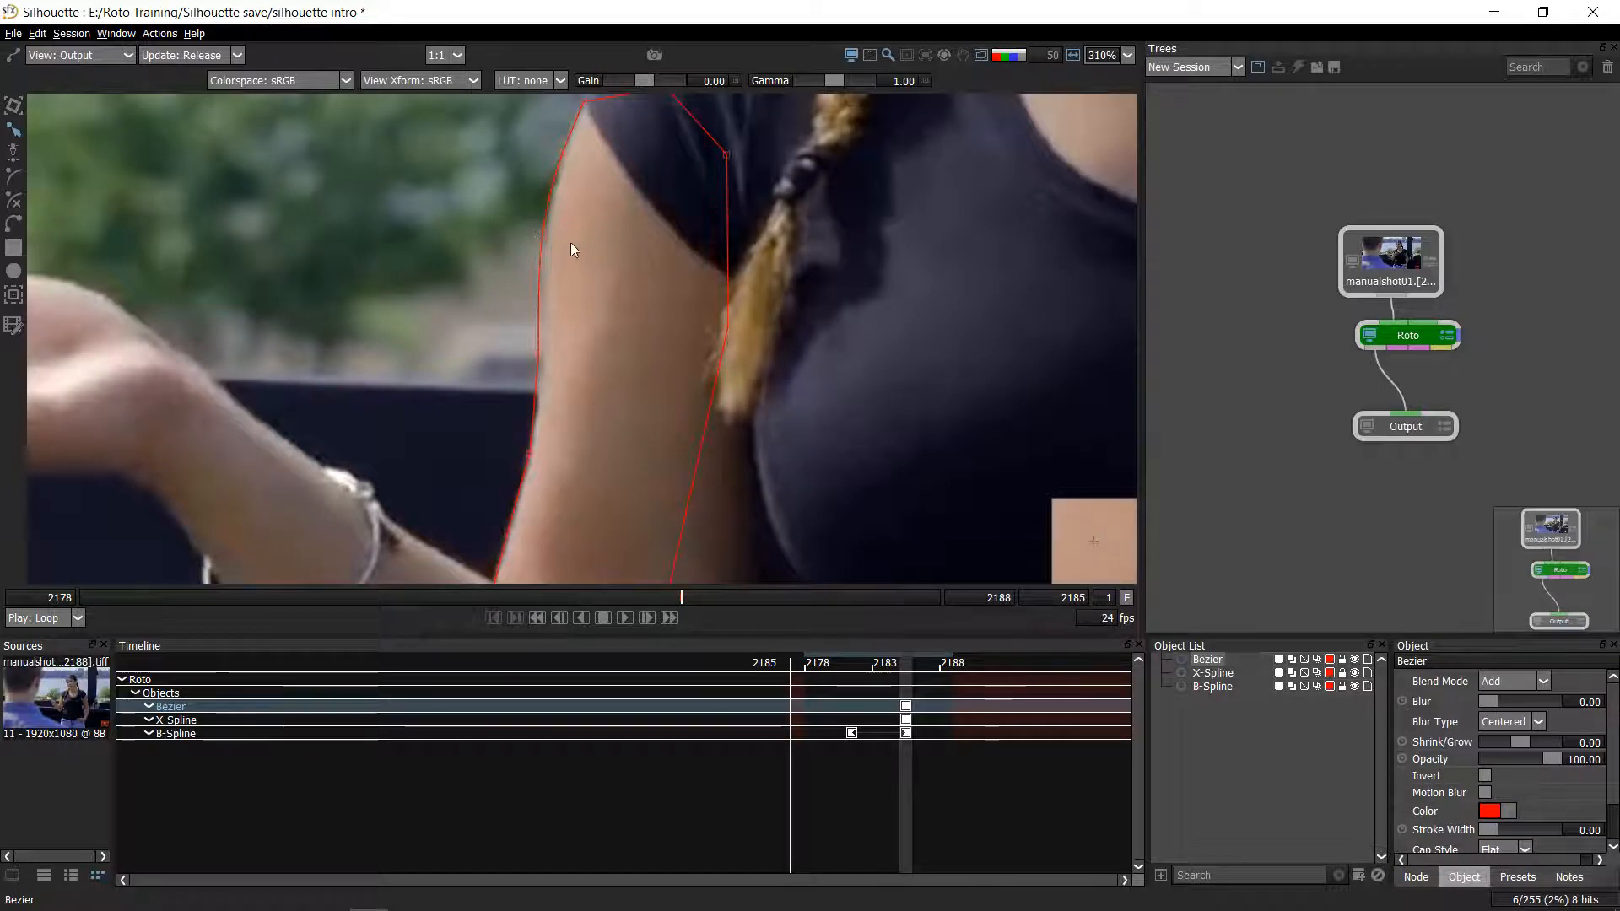
pyautogui.scroll(3, 609, 323)
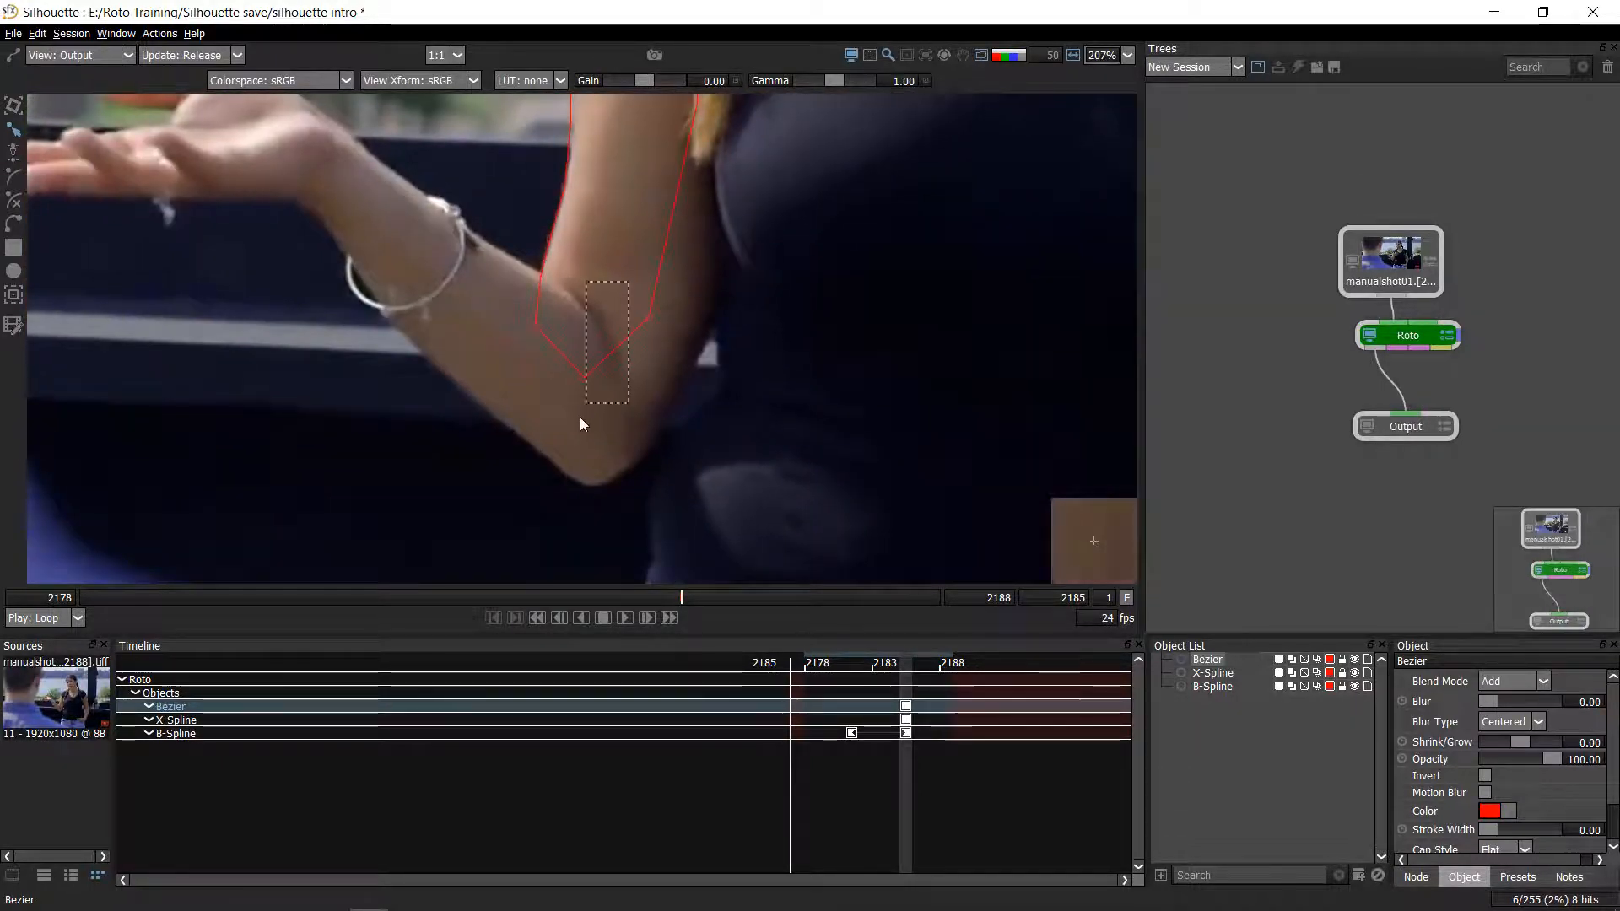
pyautogui.scroll(4, 608, 431)
pyautogui.scroll(2, 678, 306)
pyautogui.moveTo(674, 383); pyautogui.dragTo(620, 432)
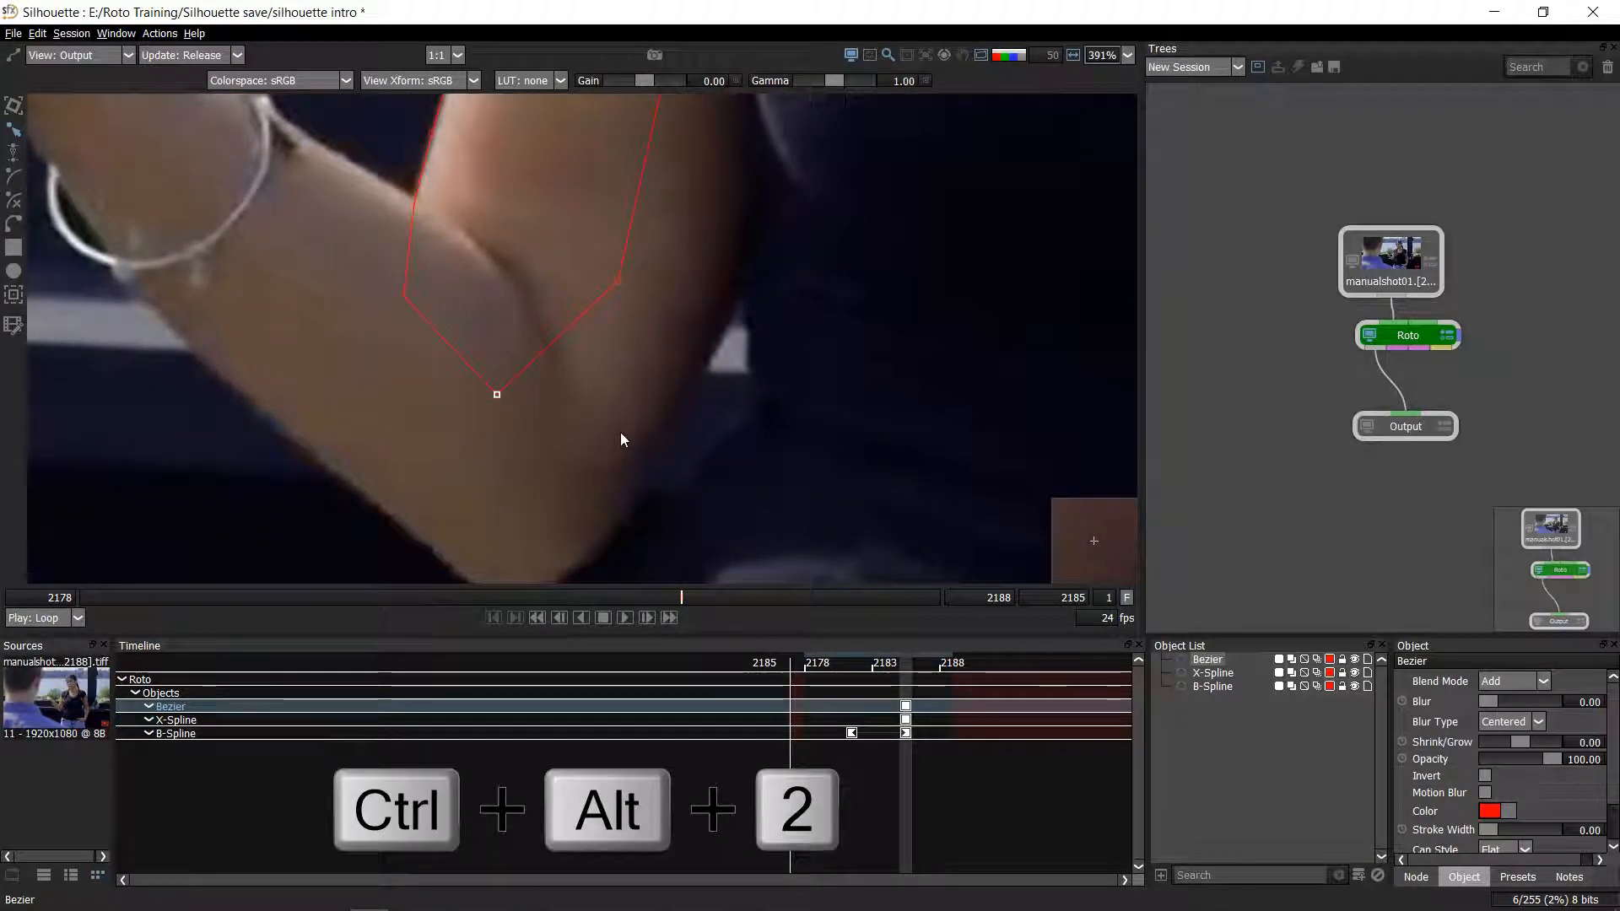
pyautogui.hotkey('ctrl', 'alt', '2')
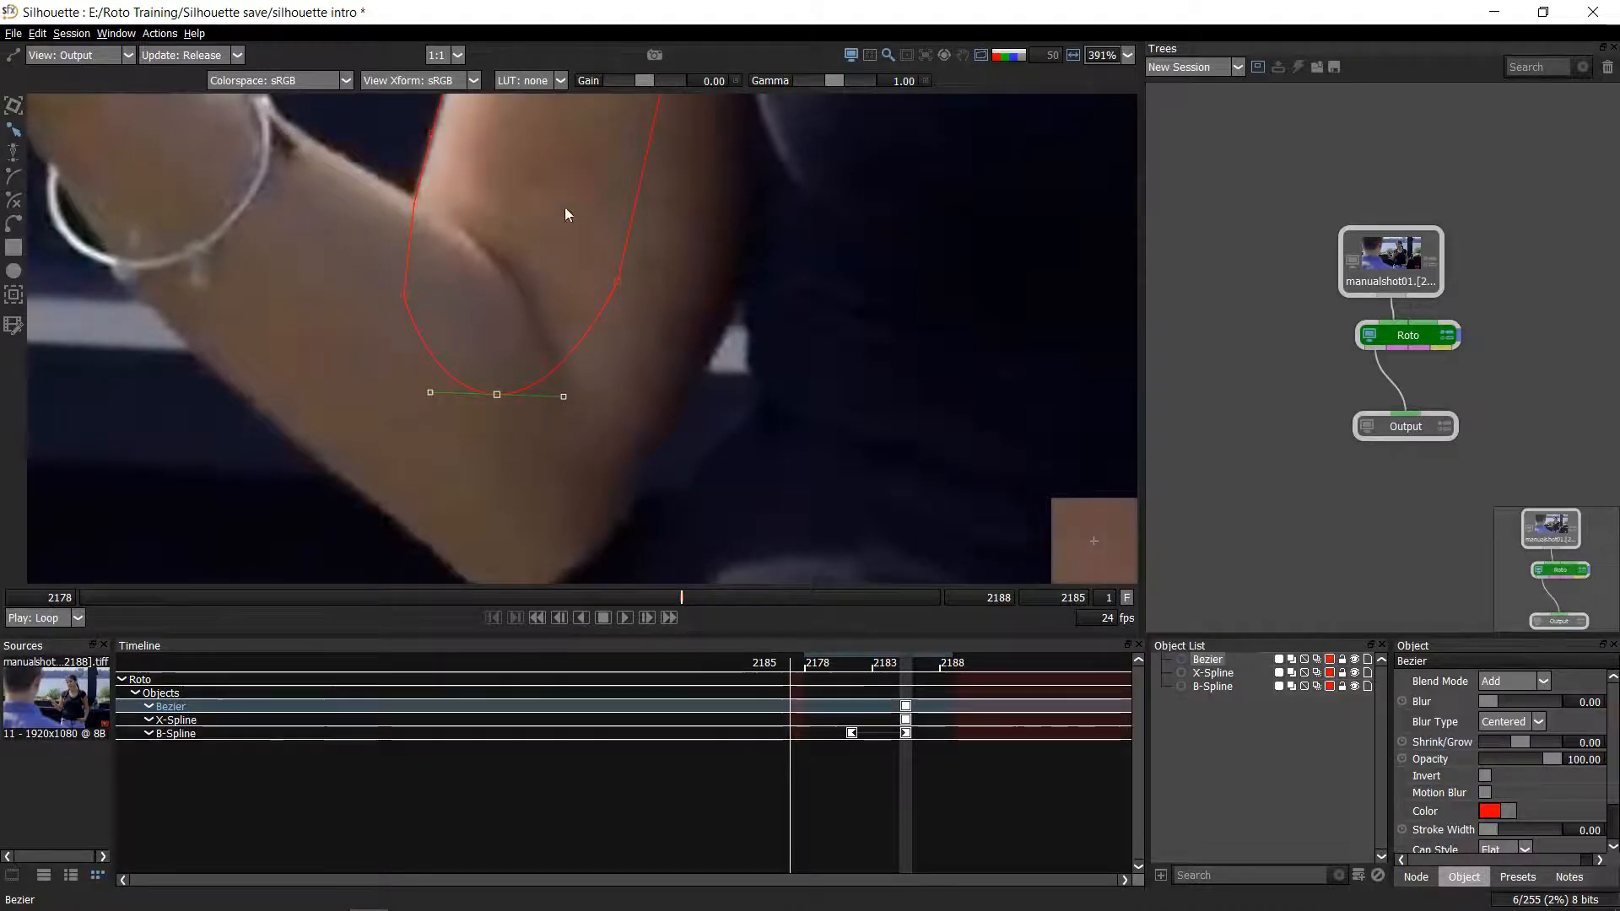
# - Select all points of the arm Bezier and convert them to Cardinal so the whole outline is curved
pyautogui.moveTo(690, 158); pyautogui.dragTo(692, 361)
pyautogui.scroll(-6, 691, 361)
pyautogui.moveTo(754, 135); pyautogui.dragTo(213, 561)
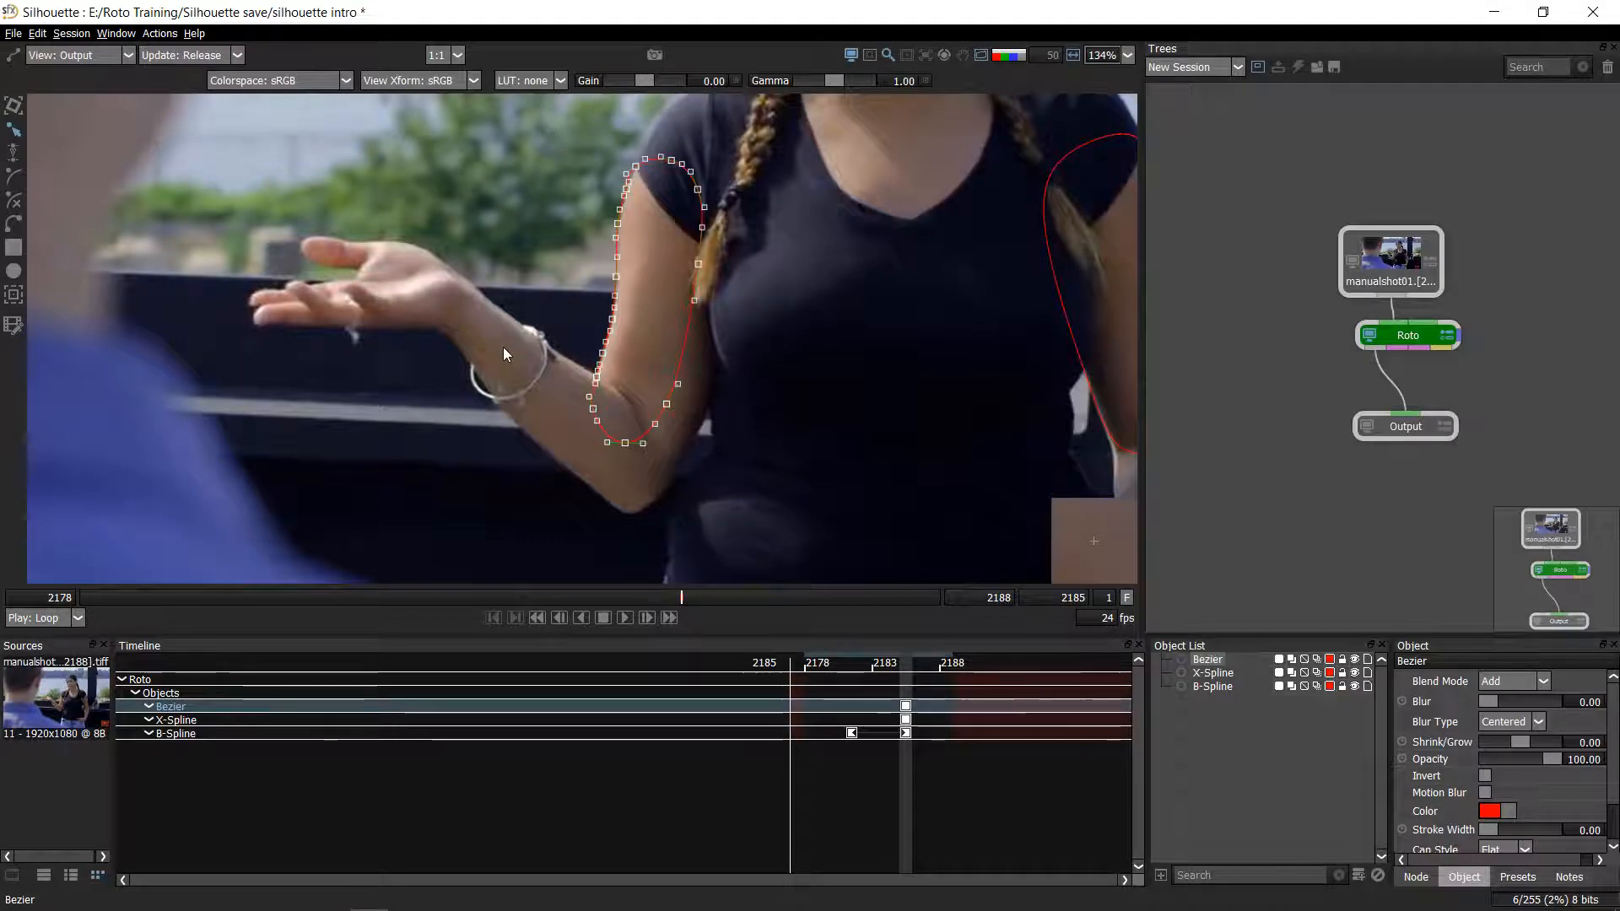
pyautogui.scroll(-1, 677, 164)
pyautogui.scroll(7, 722, 365)
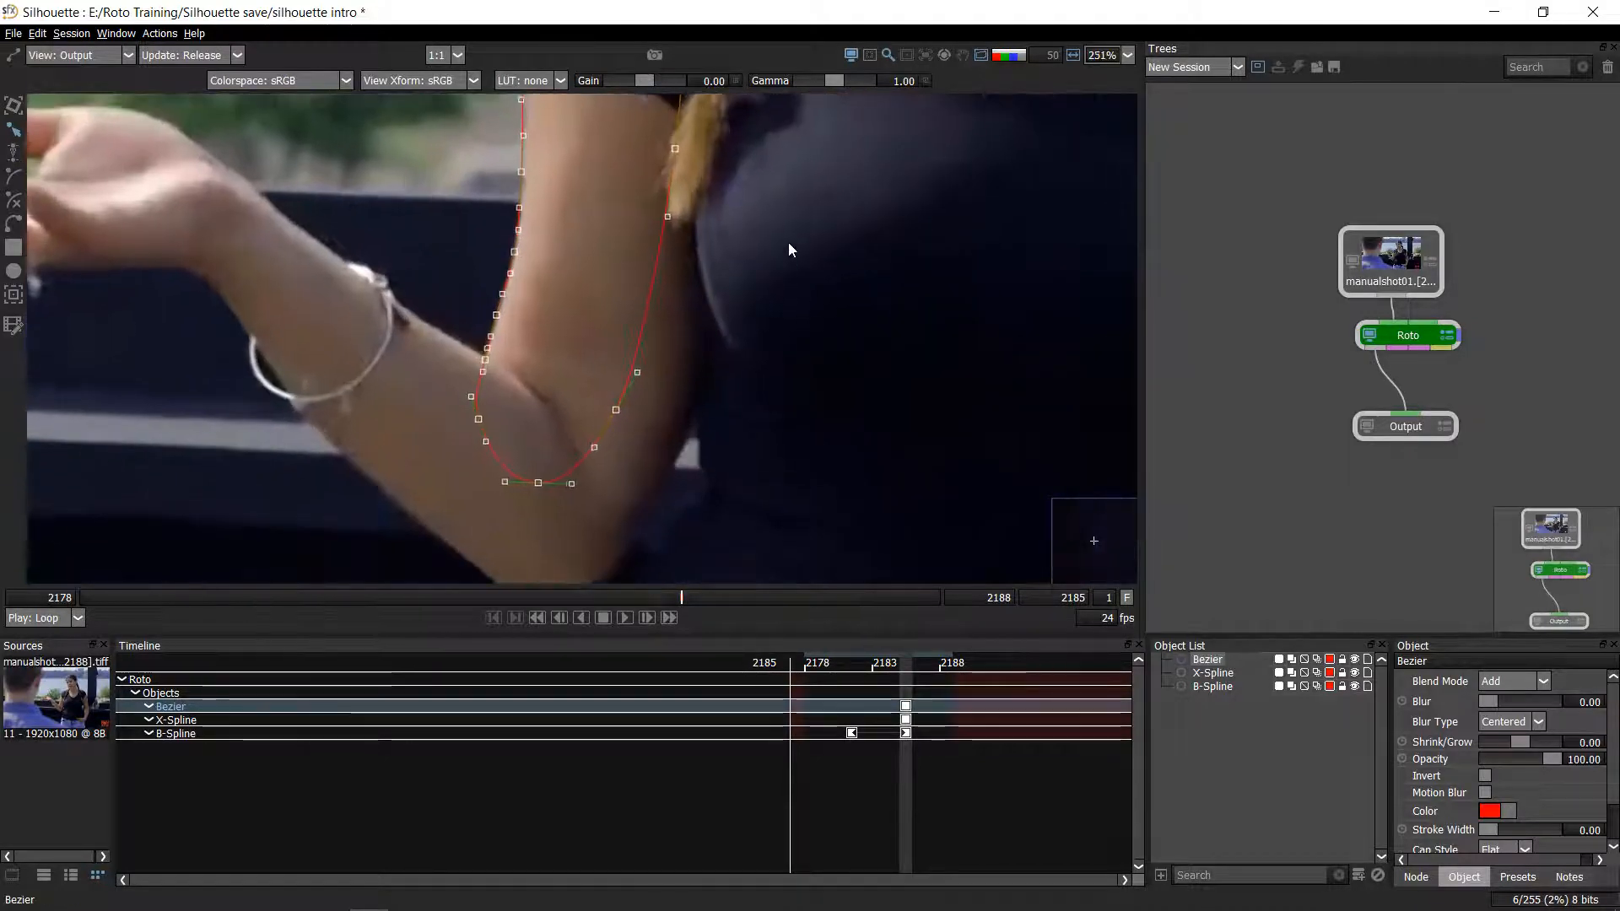
# - Nudge the Bezier point midway along the upper arm's outer edge slightly inward so the outline follows the arm
pyautogui.moveTo(781, 159); pyautogui.dragTo(777, 306)
pyautogui.scroll(-5, 812, 292)
pyautogui.scroll(8, 685, 214)
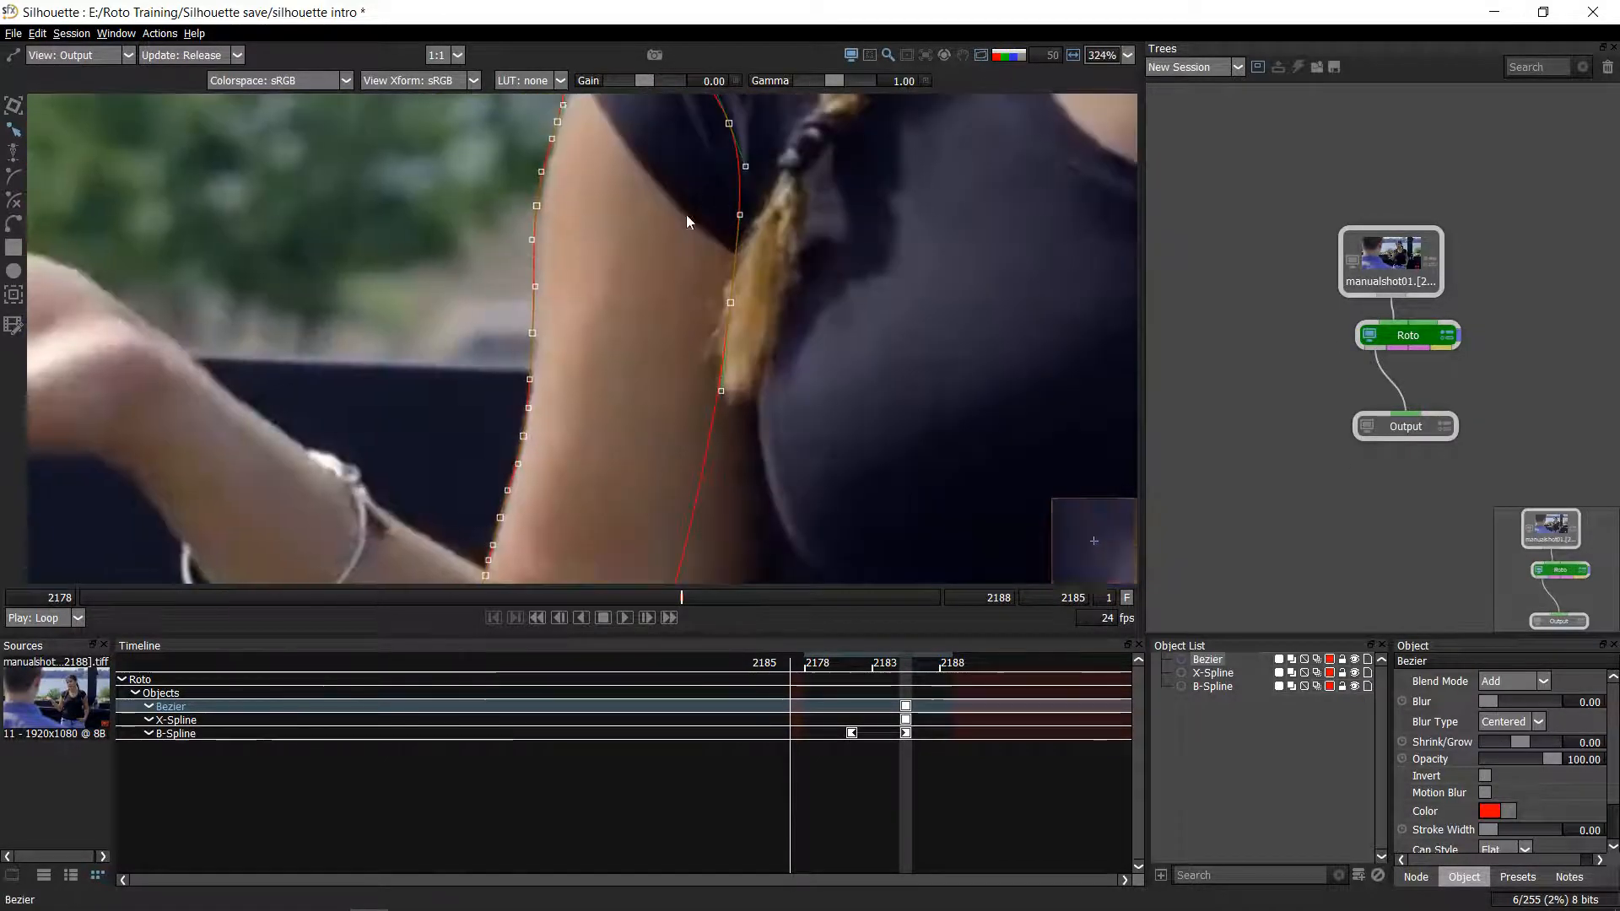
pyautogui.moveTo(496, 165); pyautogui.dragTo(596, 233)
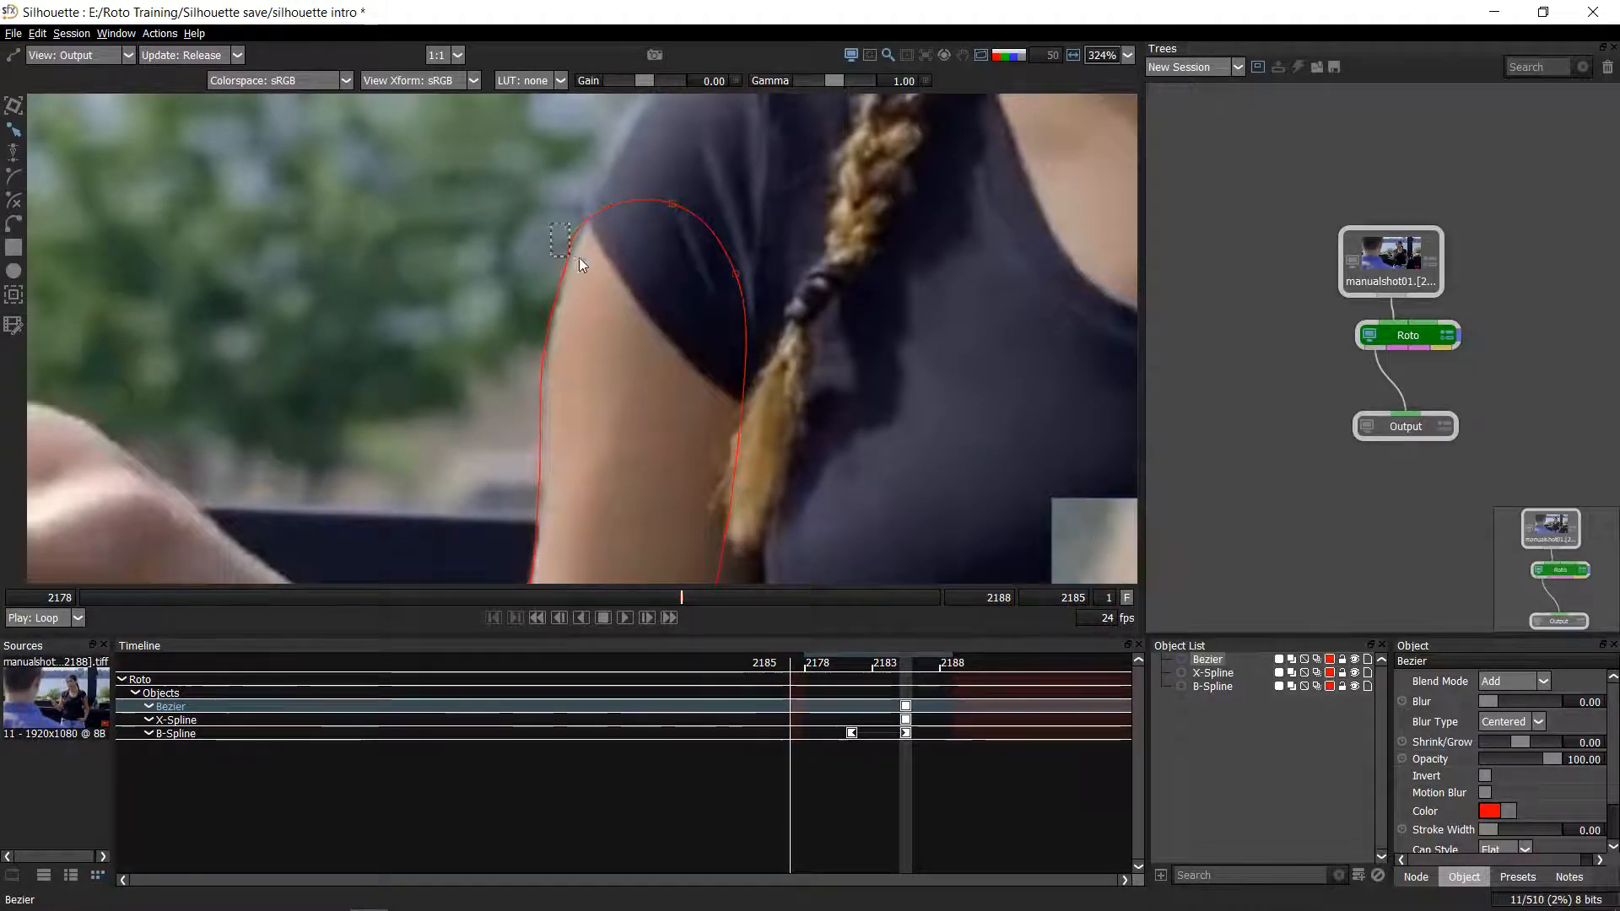
pyautogui.moveTo(564, 240); pyautogui.dragTo(472, 299)
pyautogui.moveTo(589, 265); pyautogui.dragTo(592, 378)
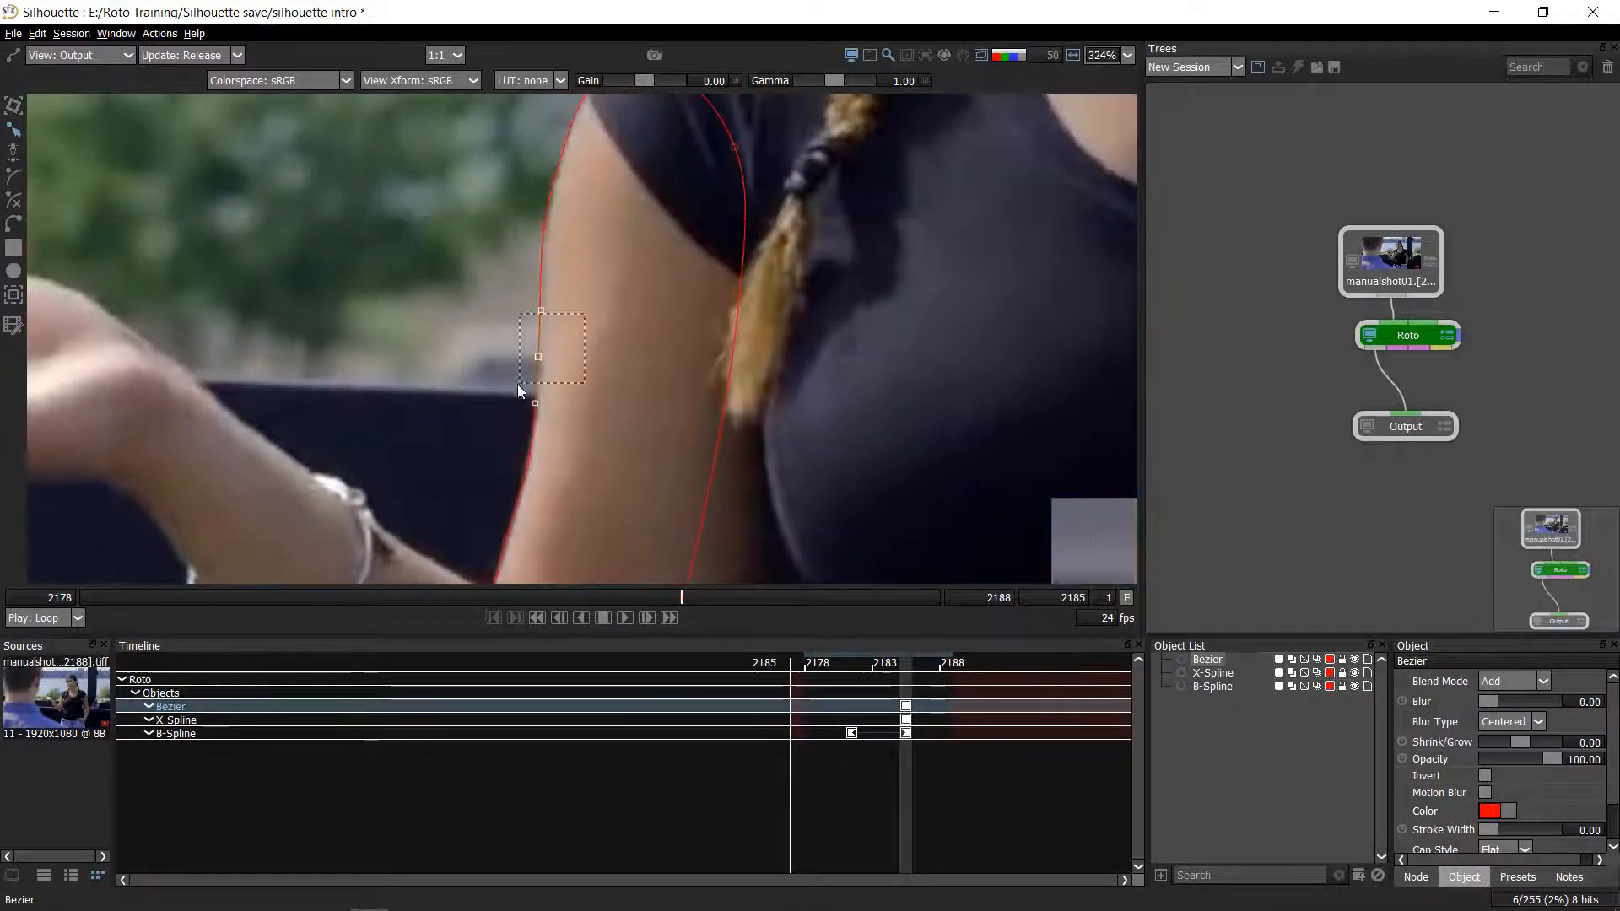
pyautogui.press('Right')
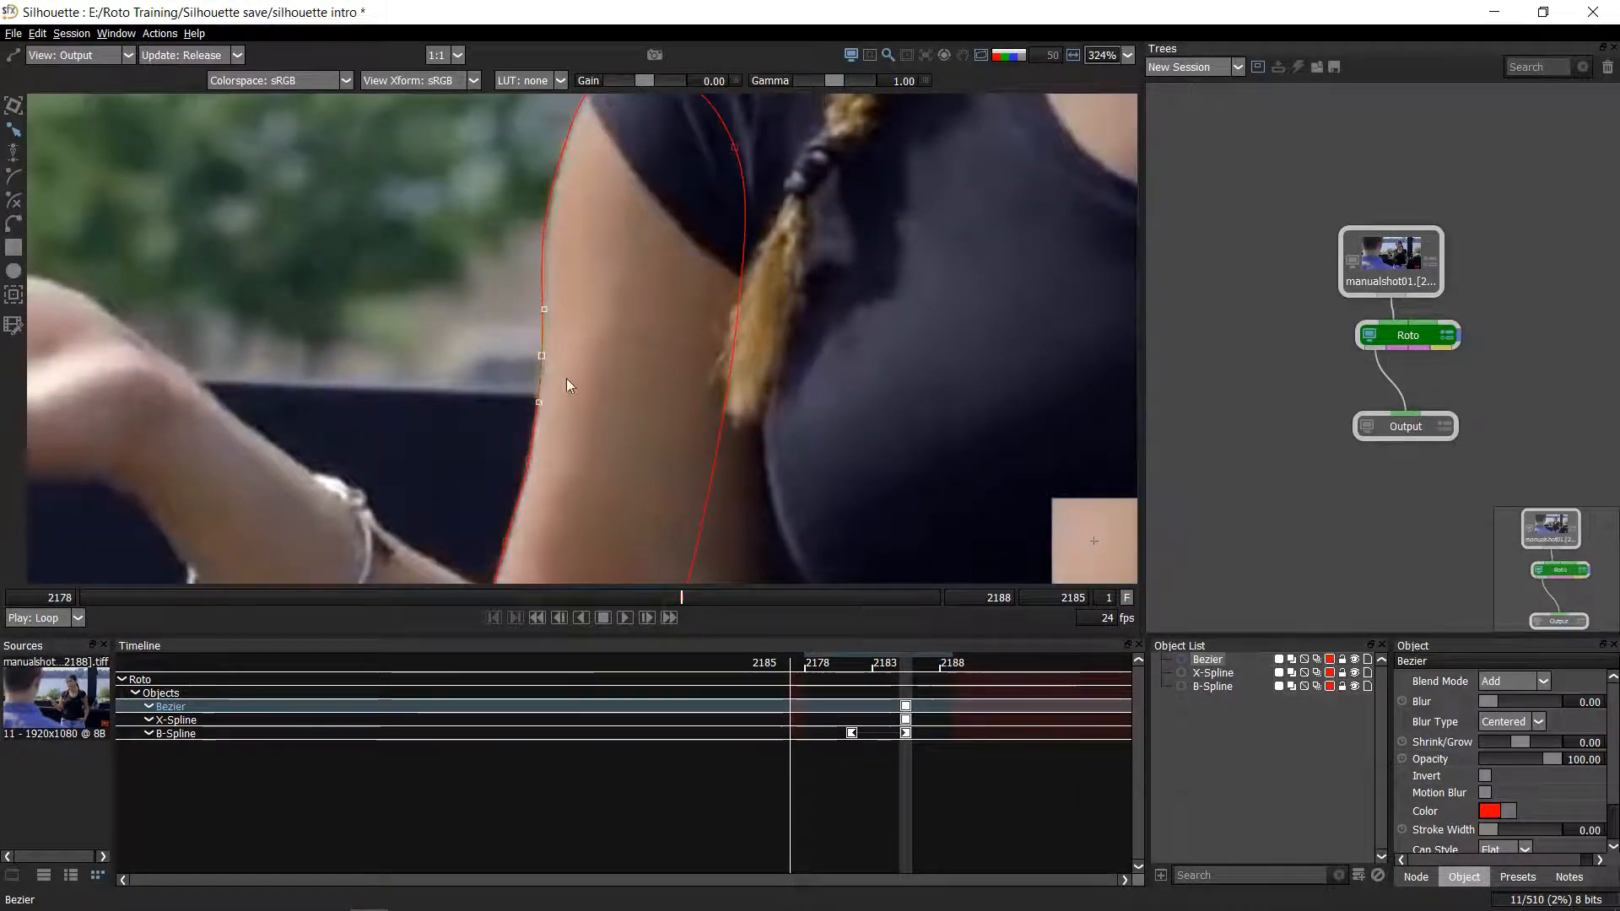
# - Fine-tune the tangent handles of the Bezier points just above the elbow crease and on the forearm side of the elbow
pyautogui.moveTo(592, 383); pyautogui.dragTo(638, 285)
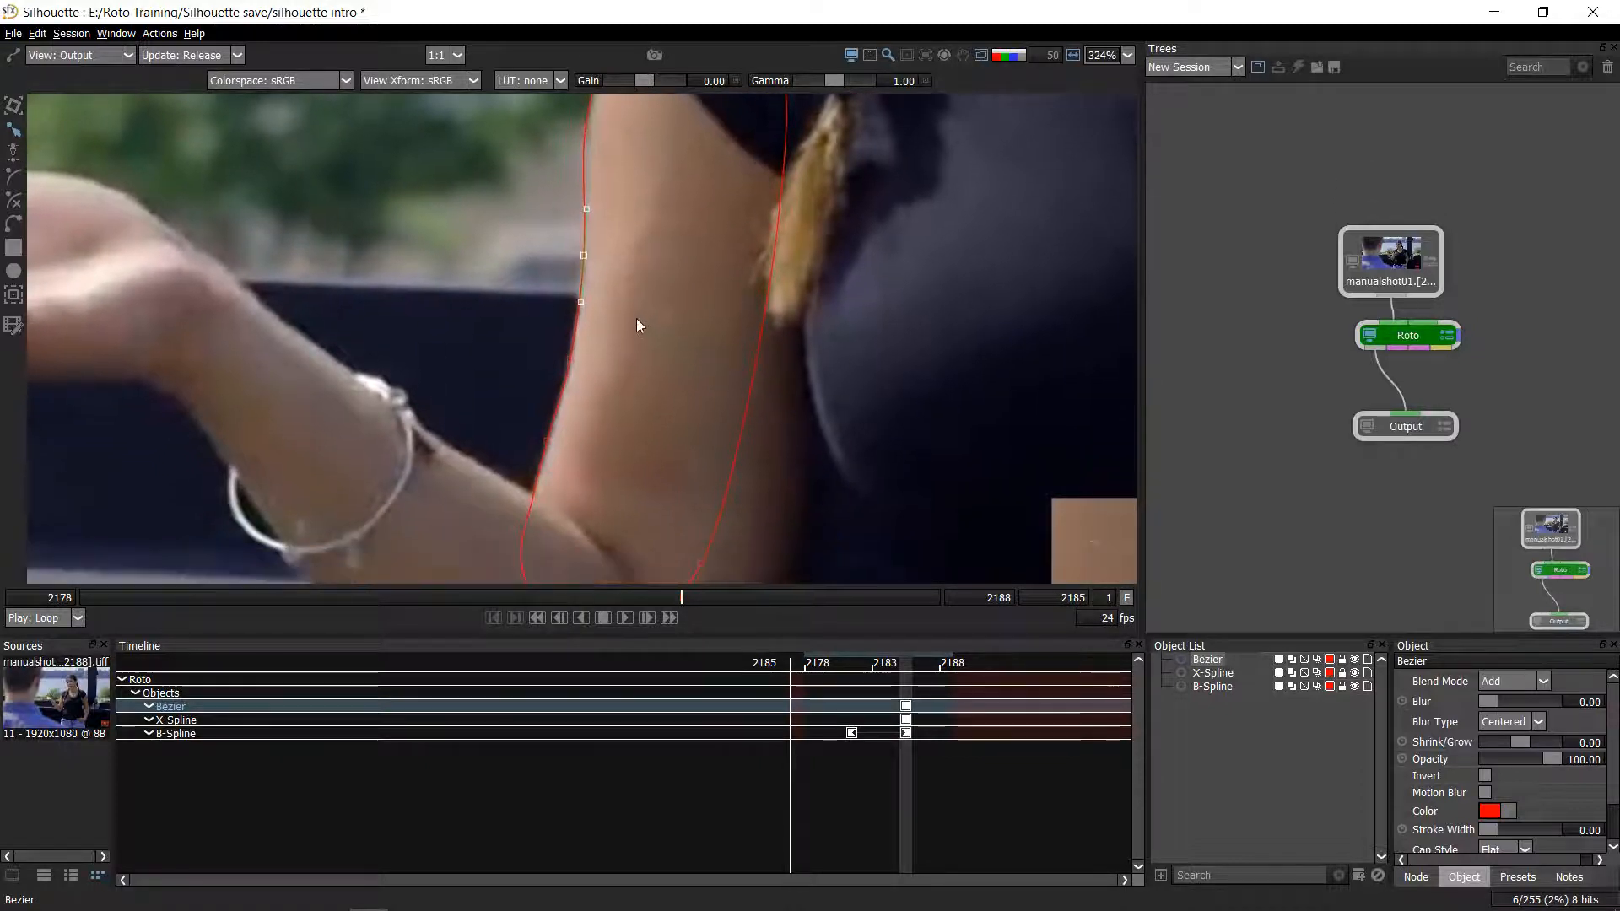
pyautogui.moveTo(560, 405)
pyautogui.mouseDown()
pyautogui.moveTo(579, 256)
pyautogui.moveTo(440, 341)
pyautogui.mouseUp()
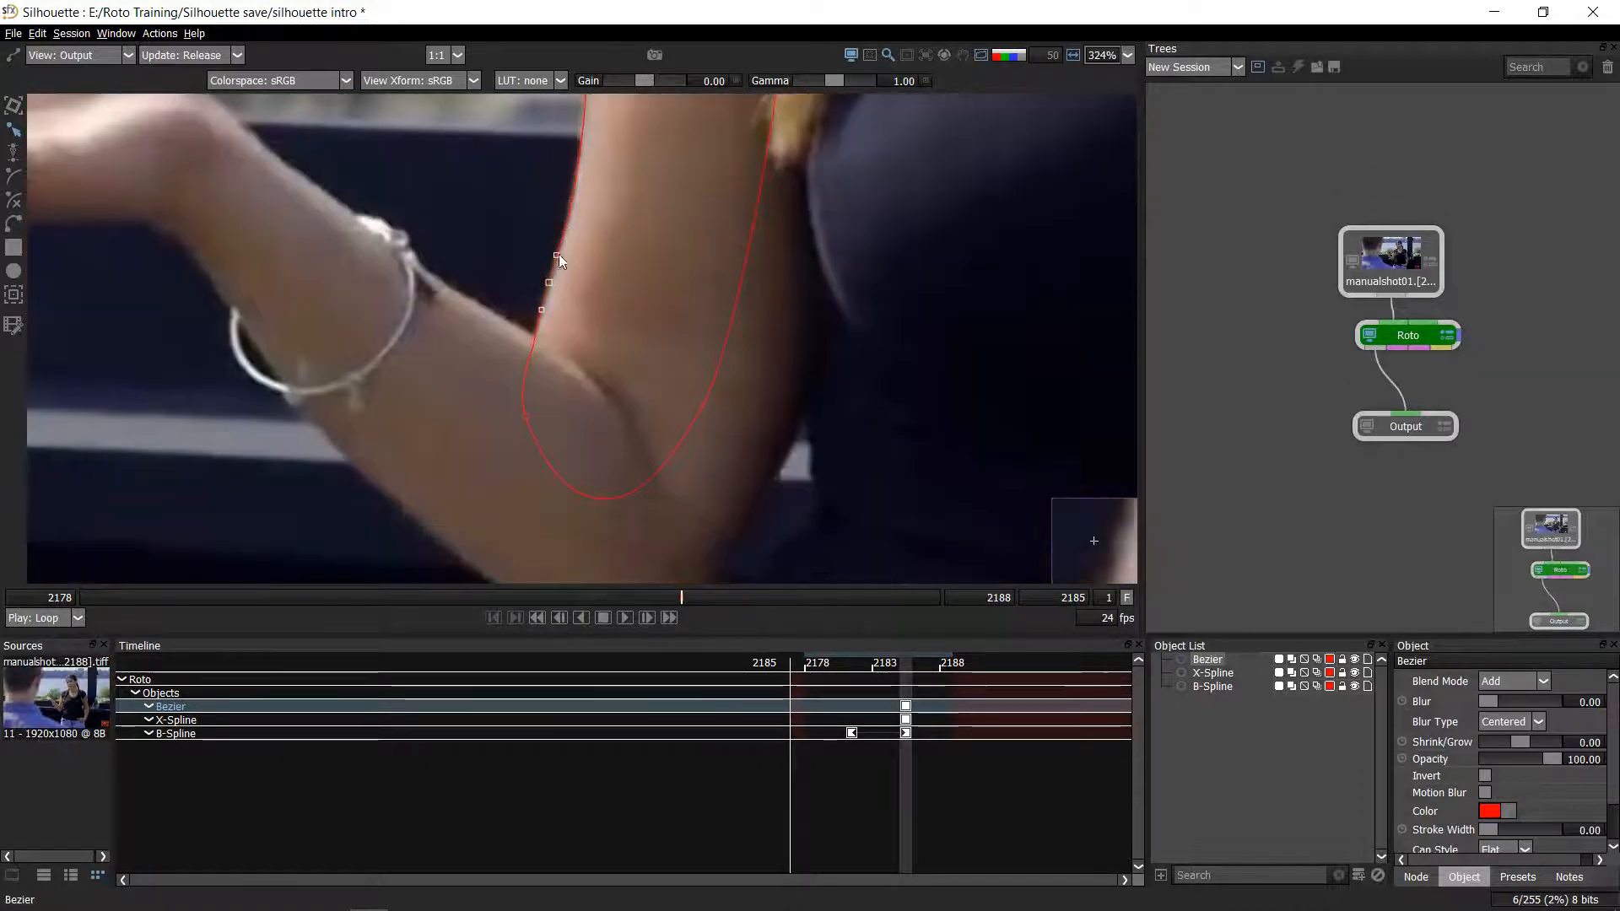
pyautogui.moveTo(558, 252); pyautogui.dragTo(556, 259)
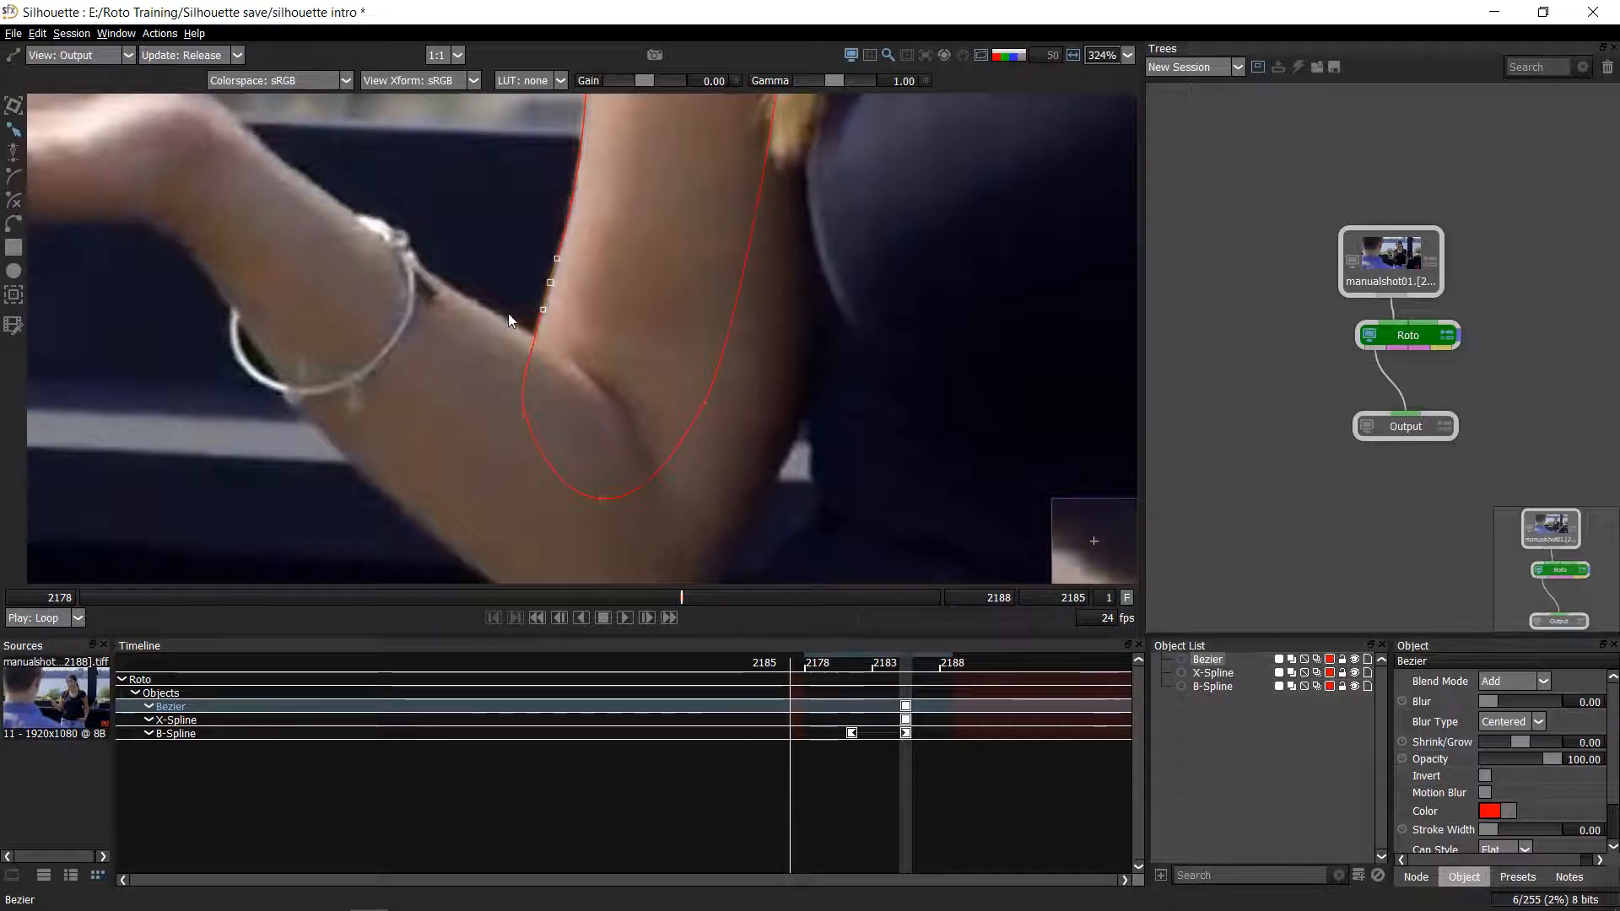
pyautogui.moveTo(589, 359); pyautogui.dragTo(488, 432)
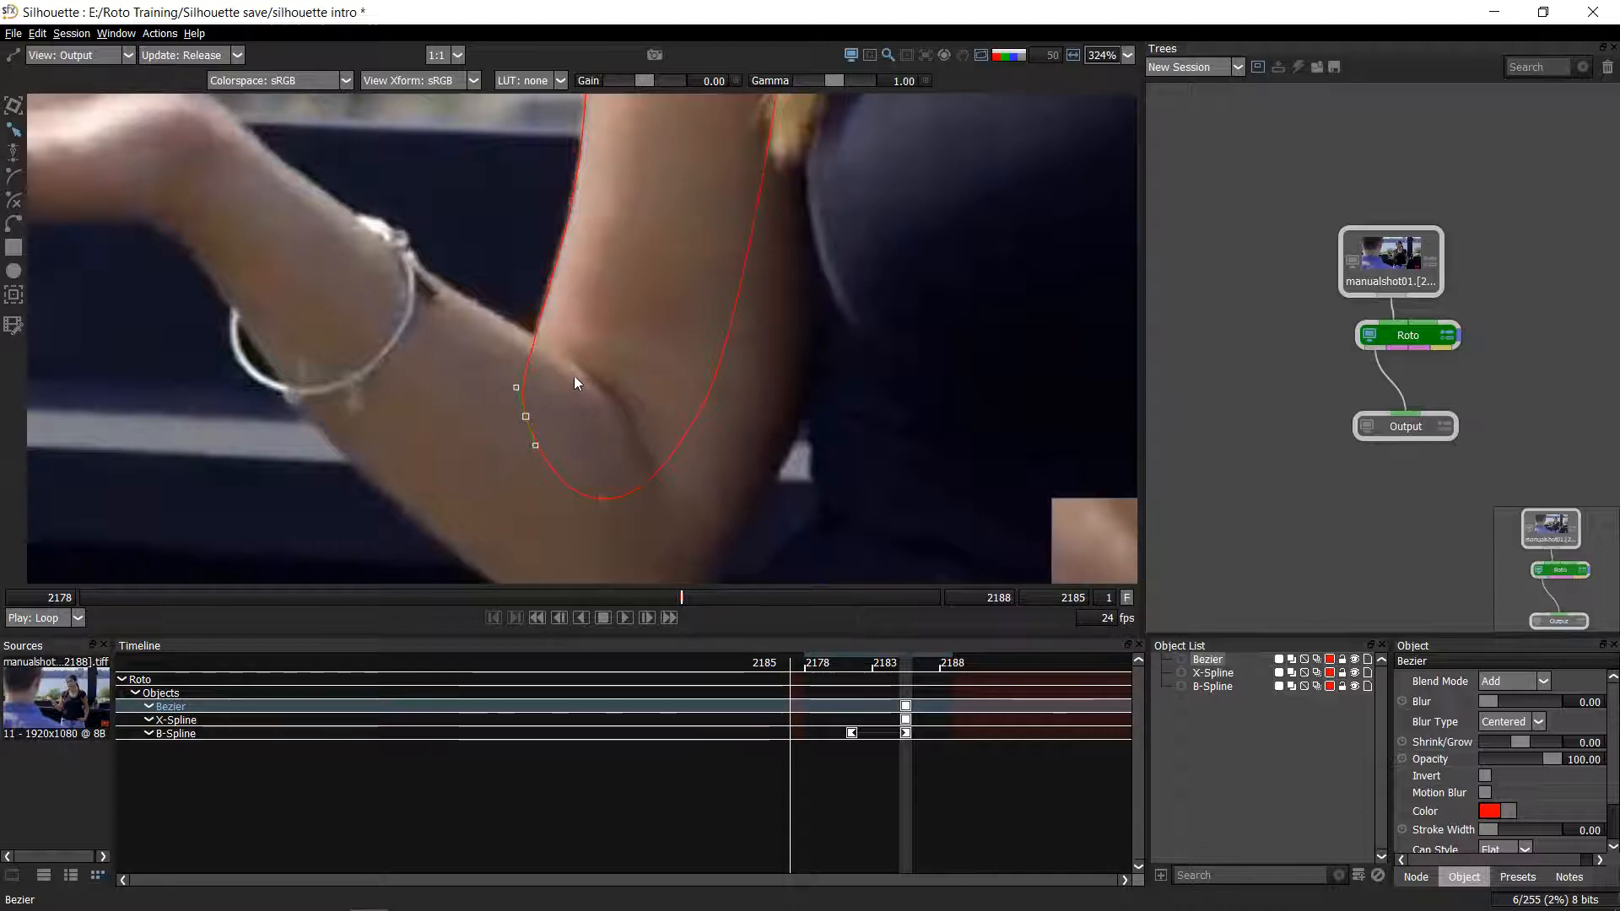
pyautogui.moveTo(515, 387); pyautogui.dragTo(525, 388)
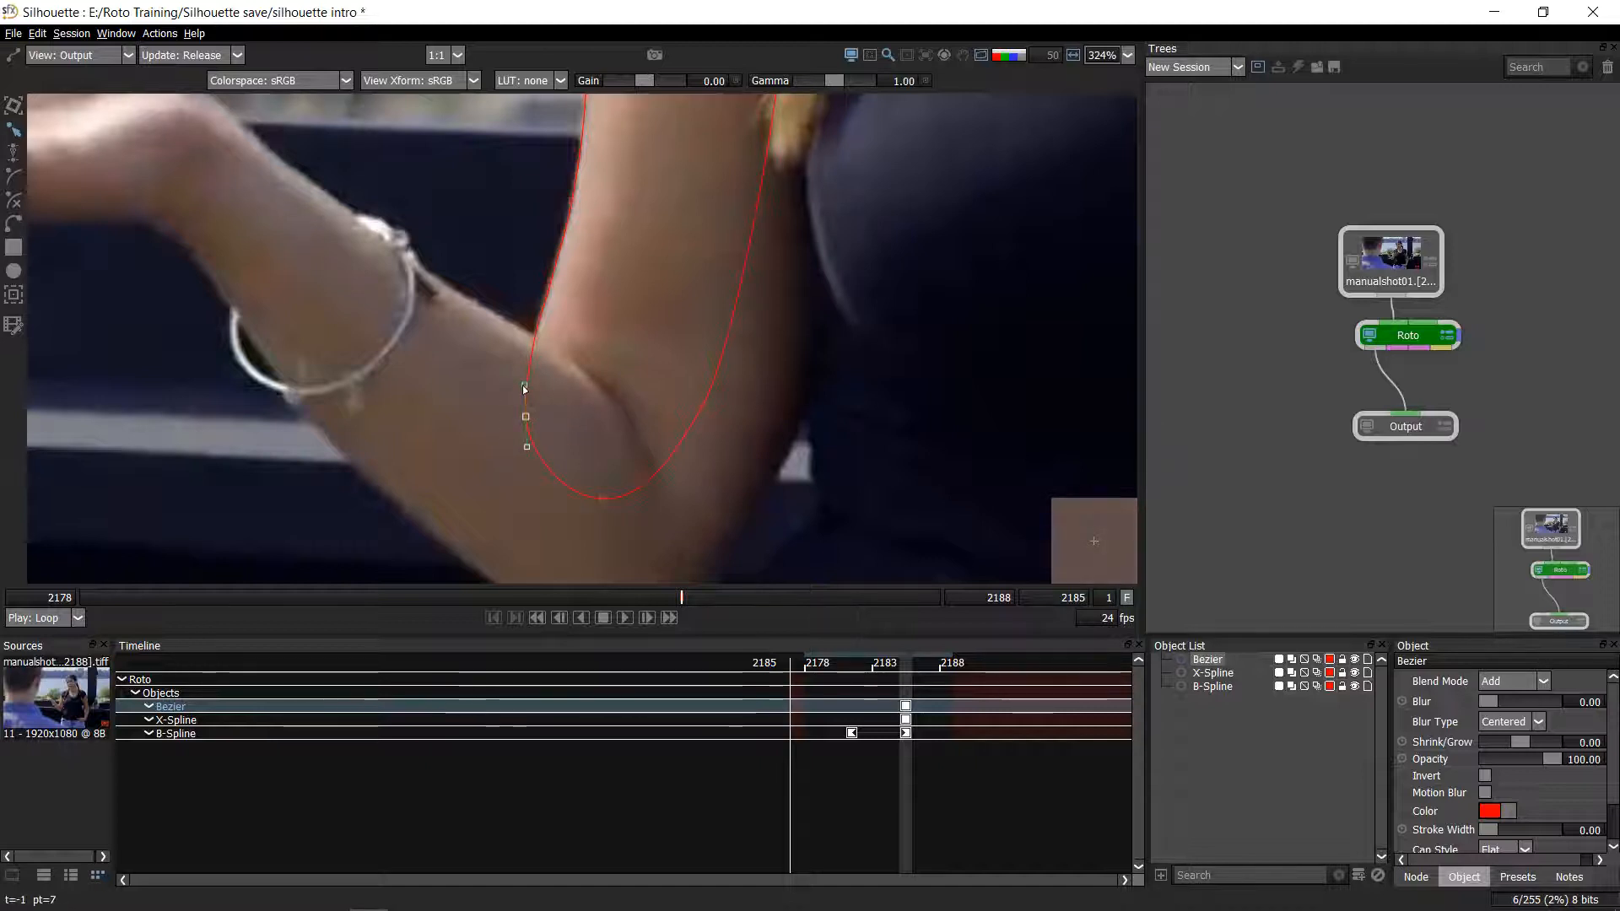
pyautogui.moveTo(525, 387); pyautogui.dragTo(524, 389)
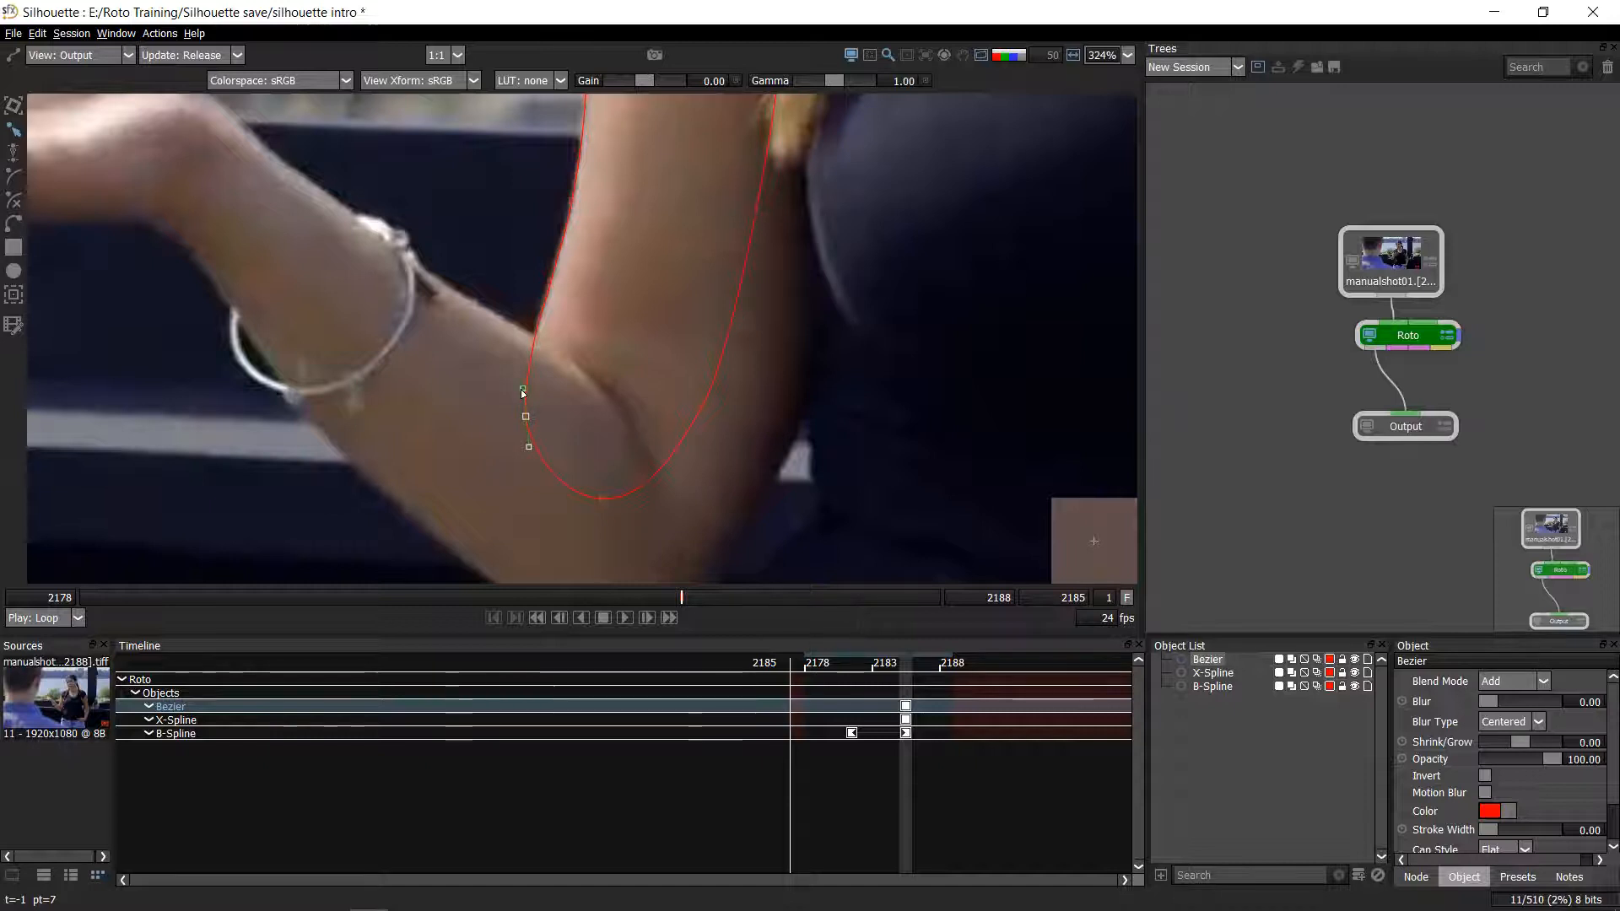
# - Adjust both tangent handles of the outer-edge Bezier point below the shoulder to fit the curve to the upper arm
pyautogui.moveTo(571, 455); pyautogui.dragTo(554, 579)
pyautogui.moveTo(571, 405); pyautogui.dragTo(567, 578)
pyautogui.click(569, 269)
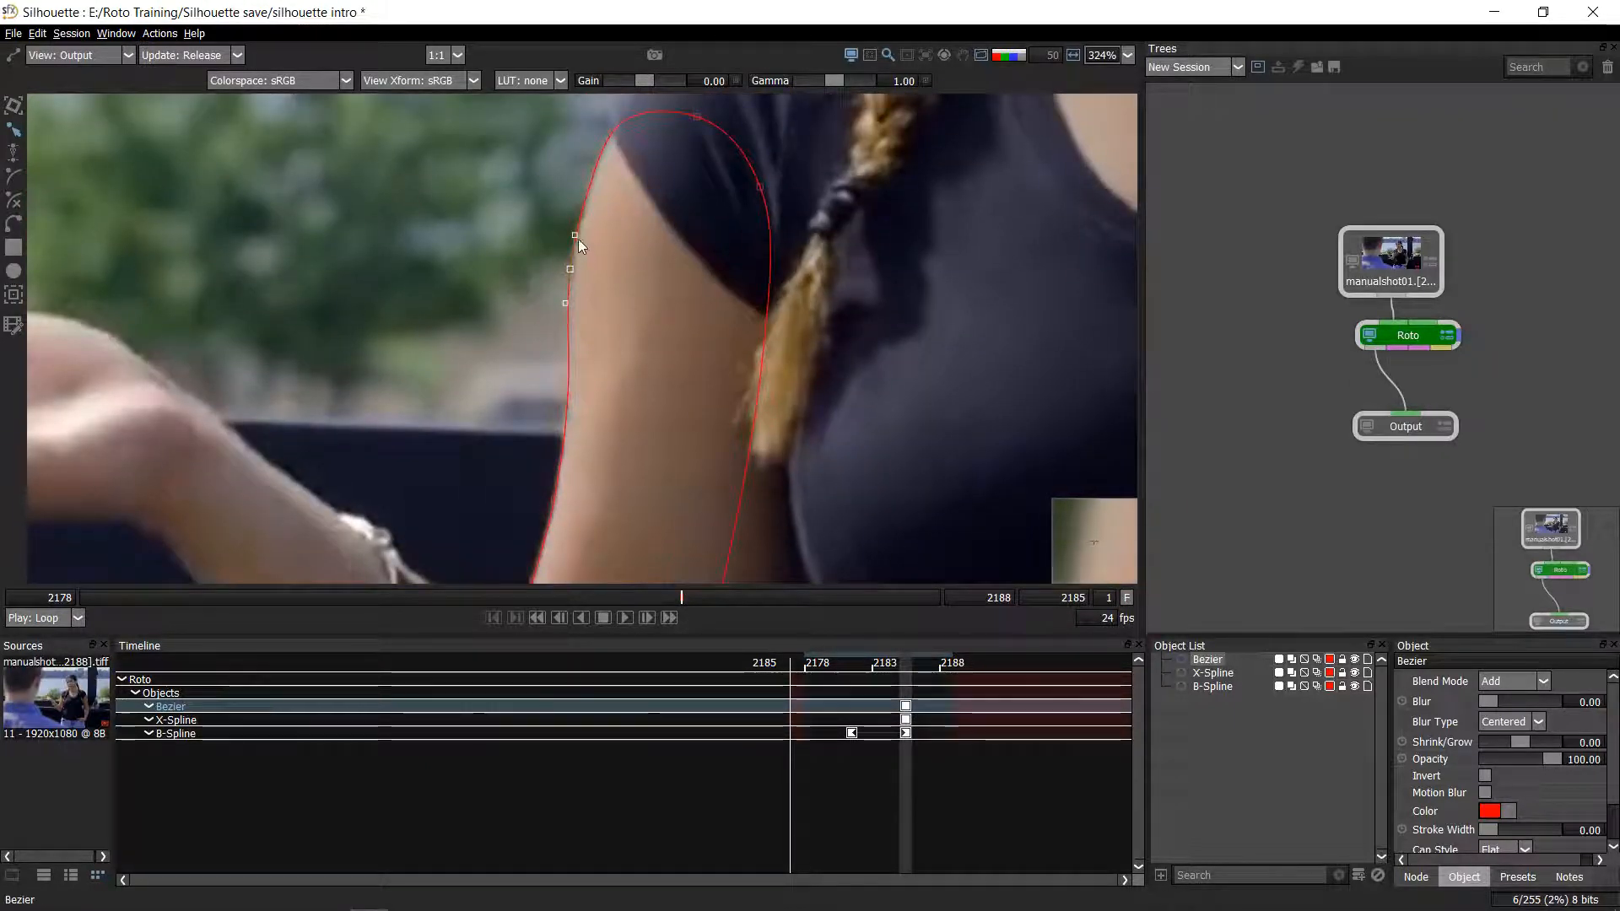
pyautogui.moveTo(576, 235); pyautogui.dragTo(574, 235)
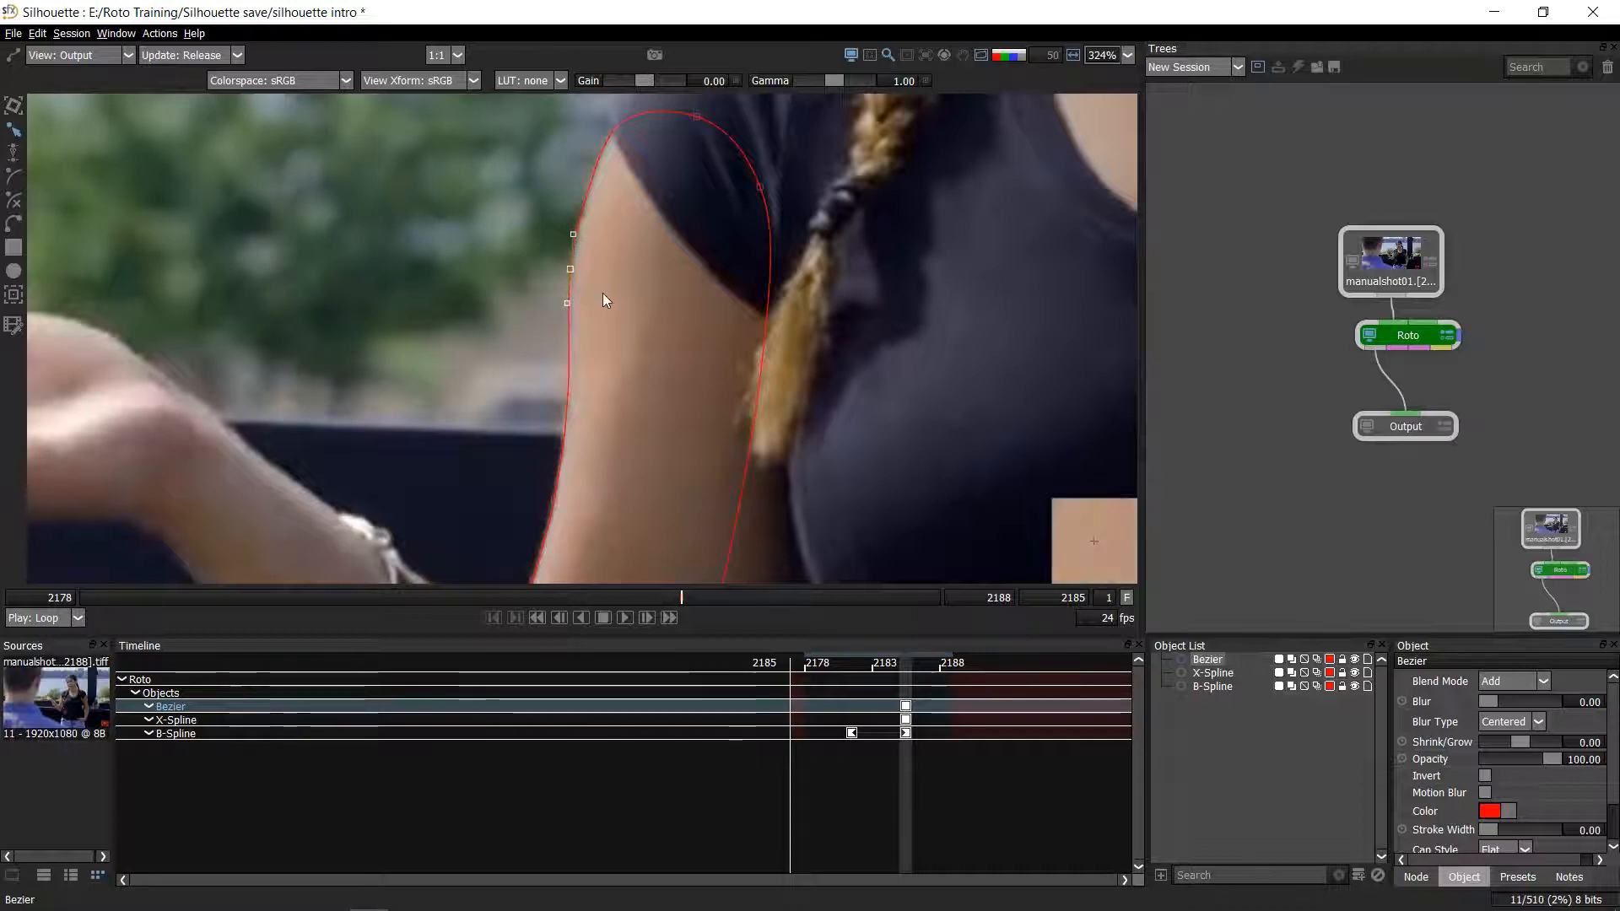
pyautogui.moveTo(602, 292); pyautogui.dragTo(603, 333)
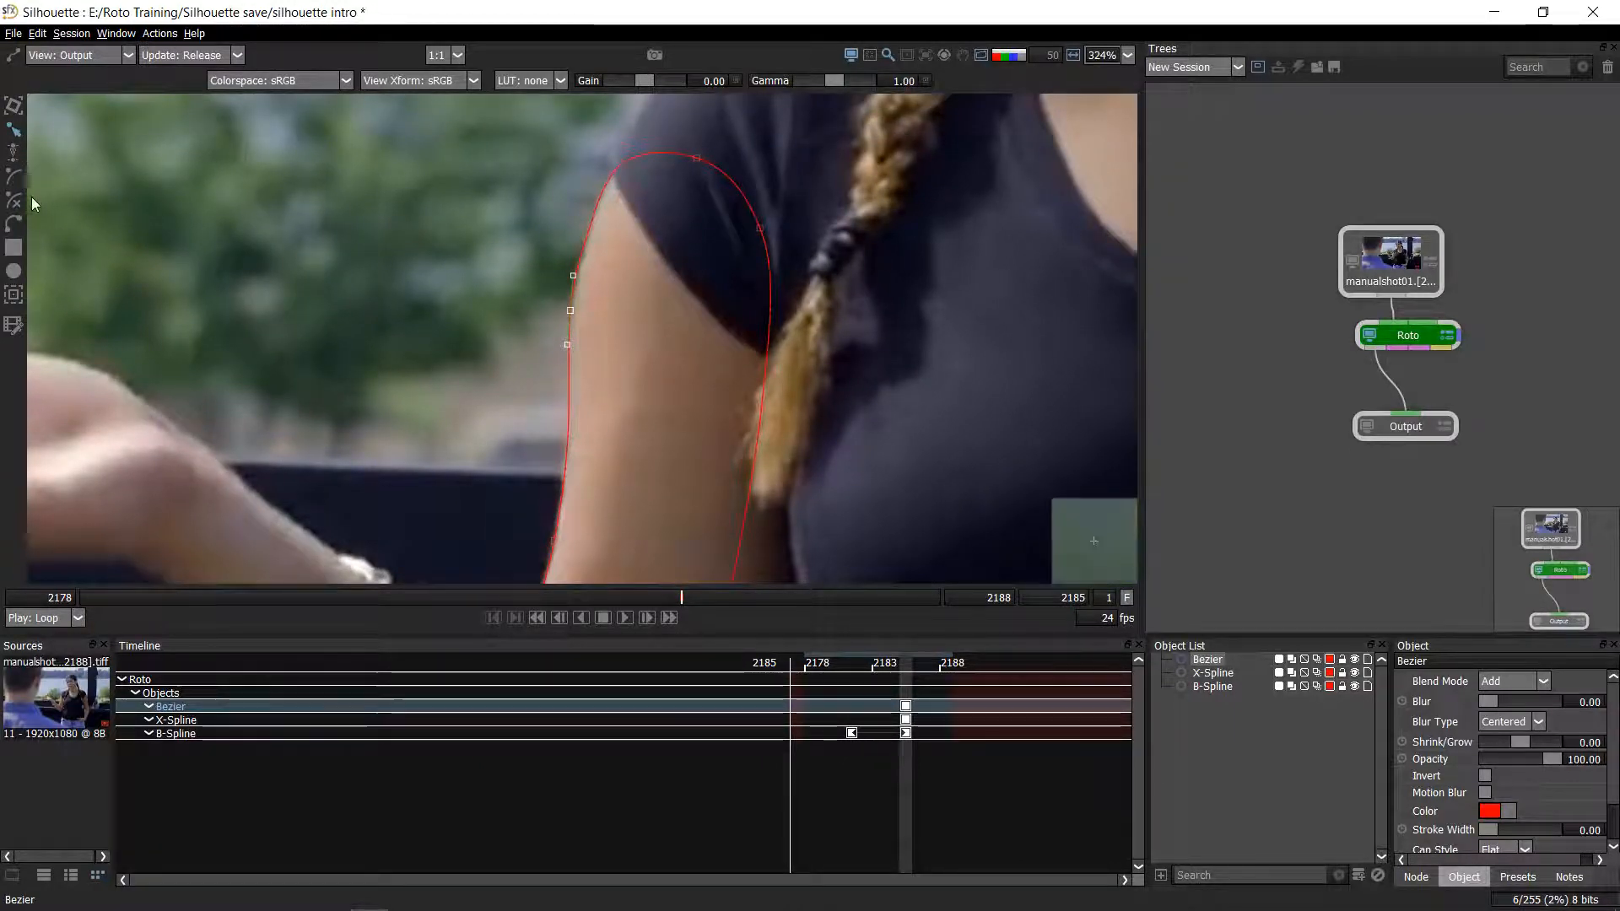
pyautogui.scroll(-1, 672, 324)
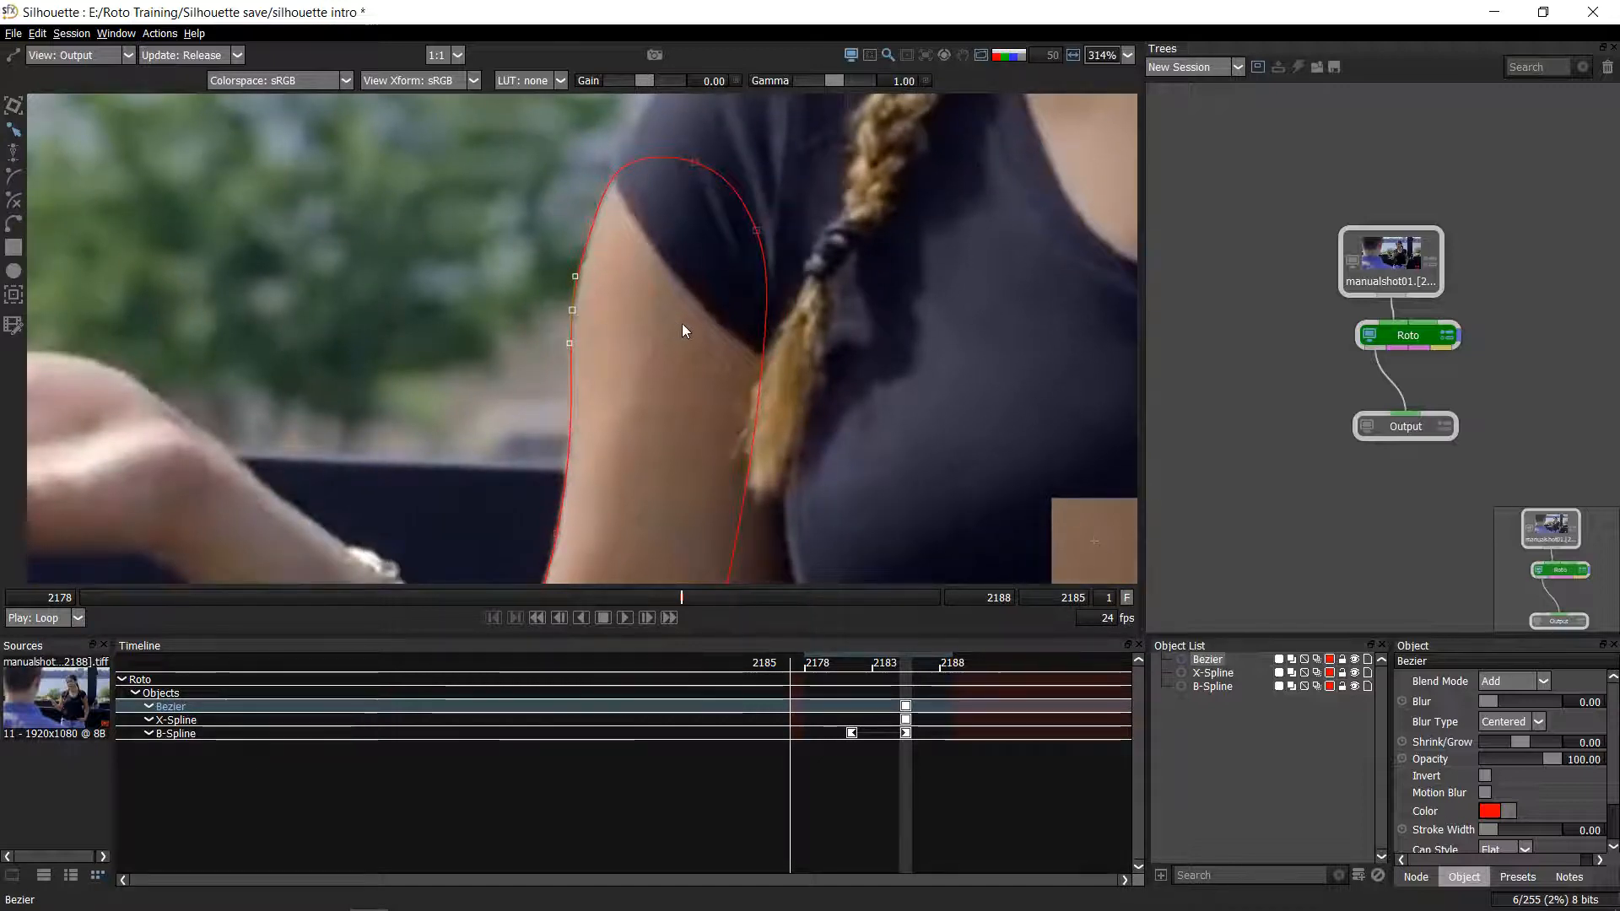
pyautogui.scroll(4, 681, 323)
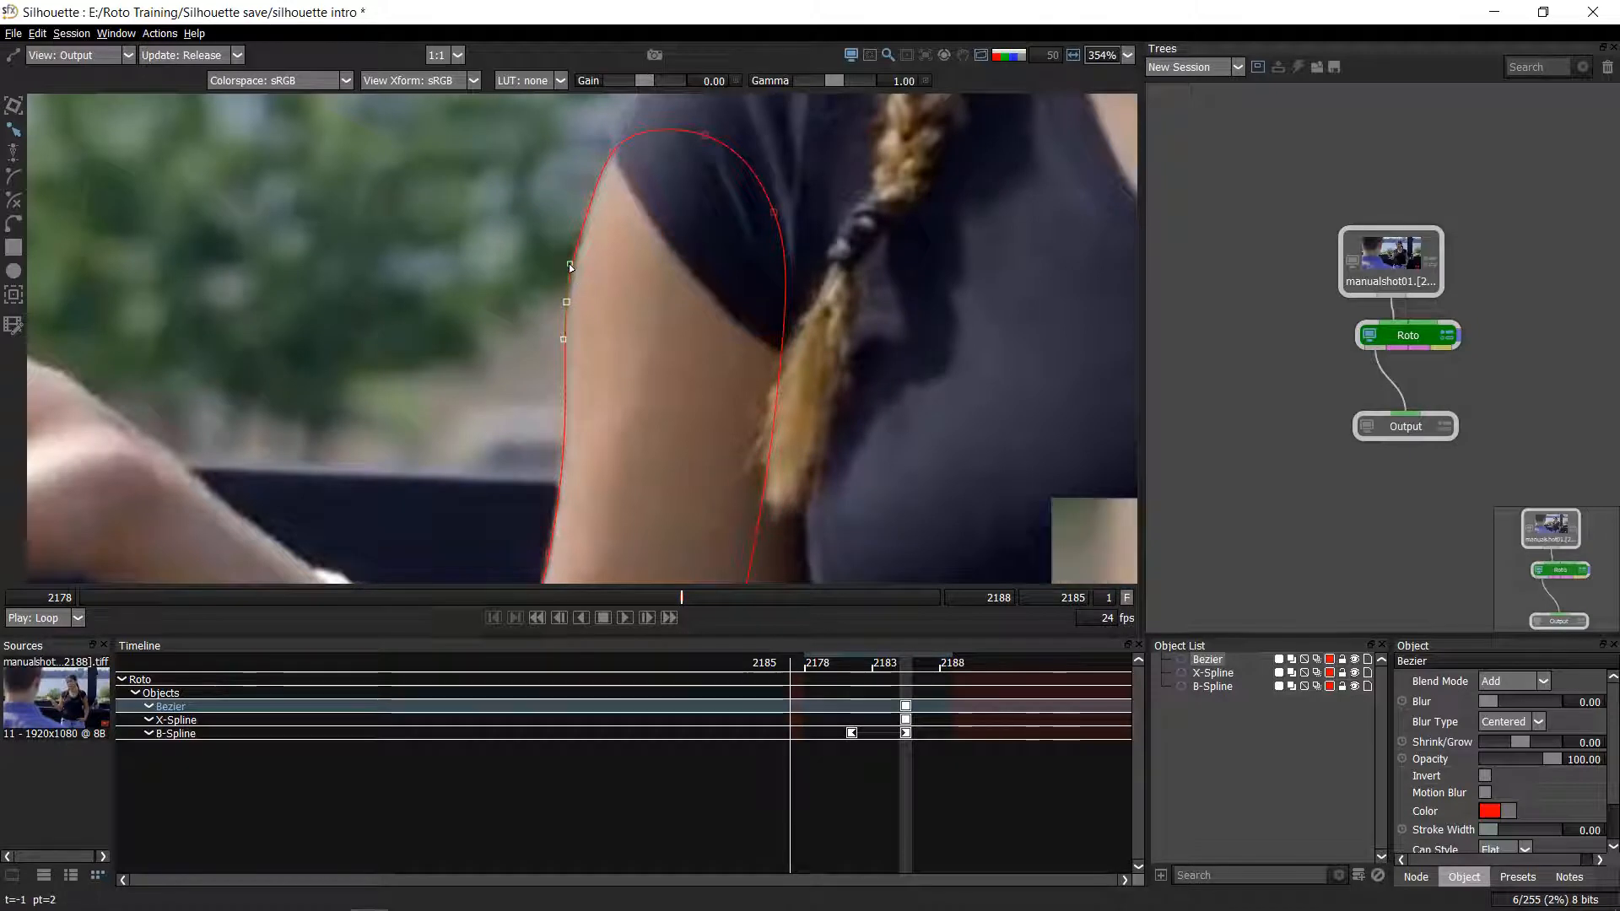
pyautogui.moveTo(570, 264); pyautogui.dragTo(572, 262)
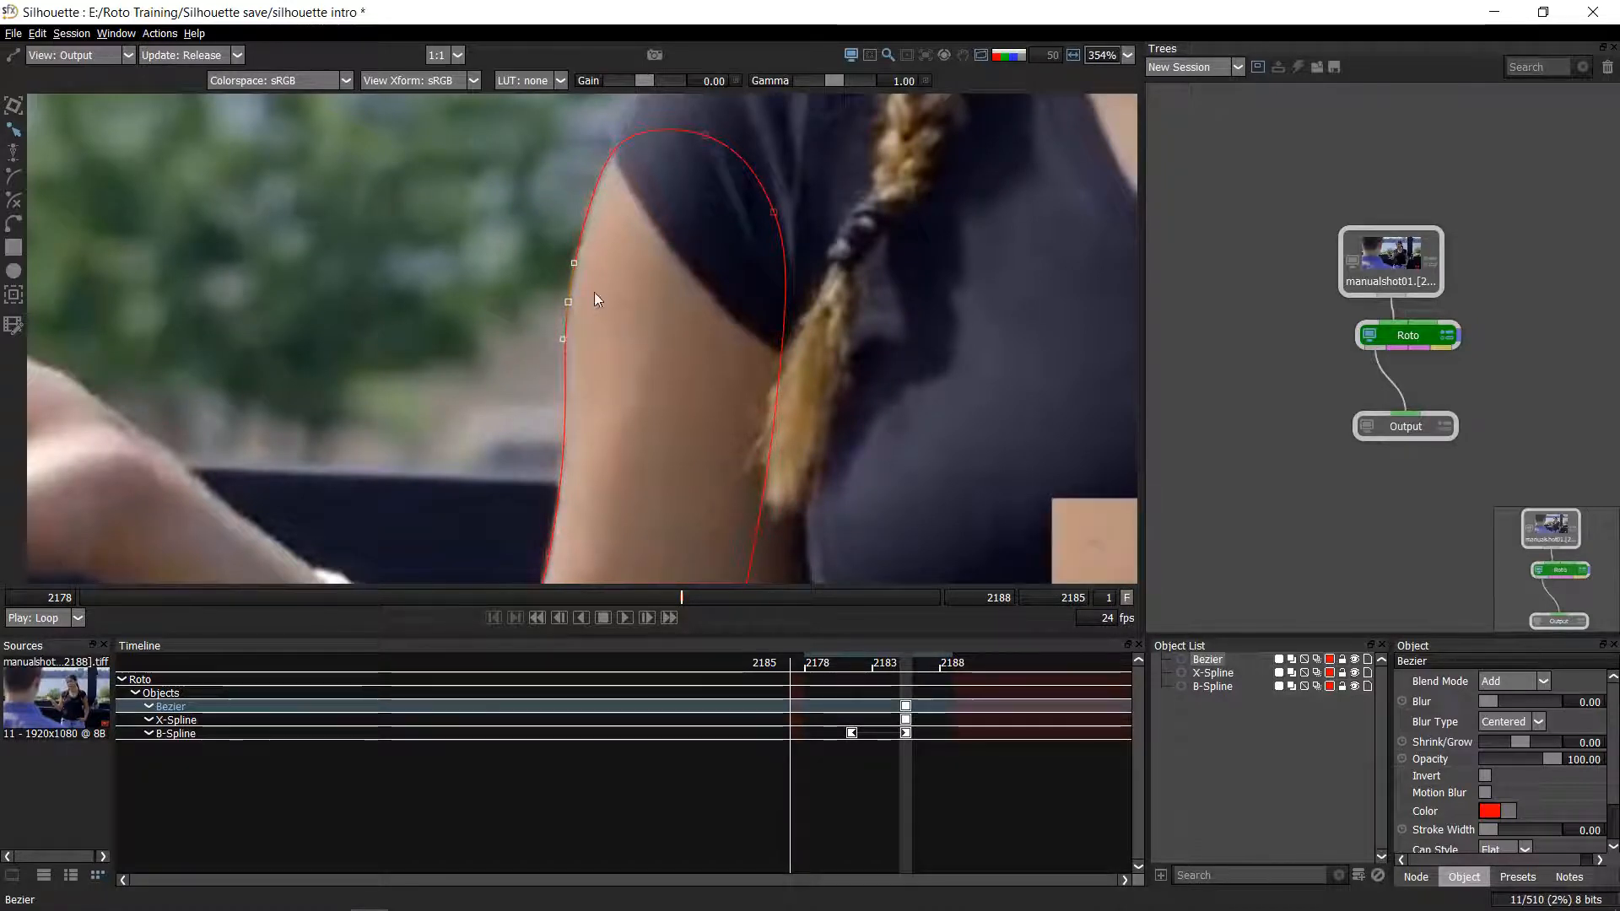
pyautogui.moveTo(562, 338); pyautogui.dragTo(567, 338)
pyautogui.scroll(-3, 674, 271)
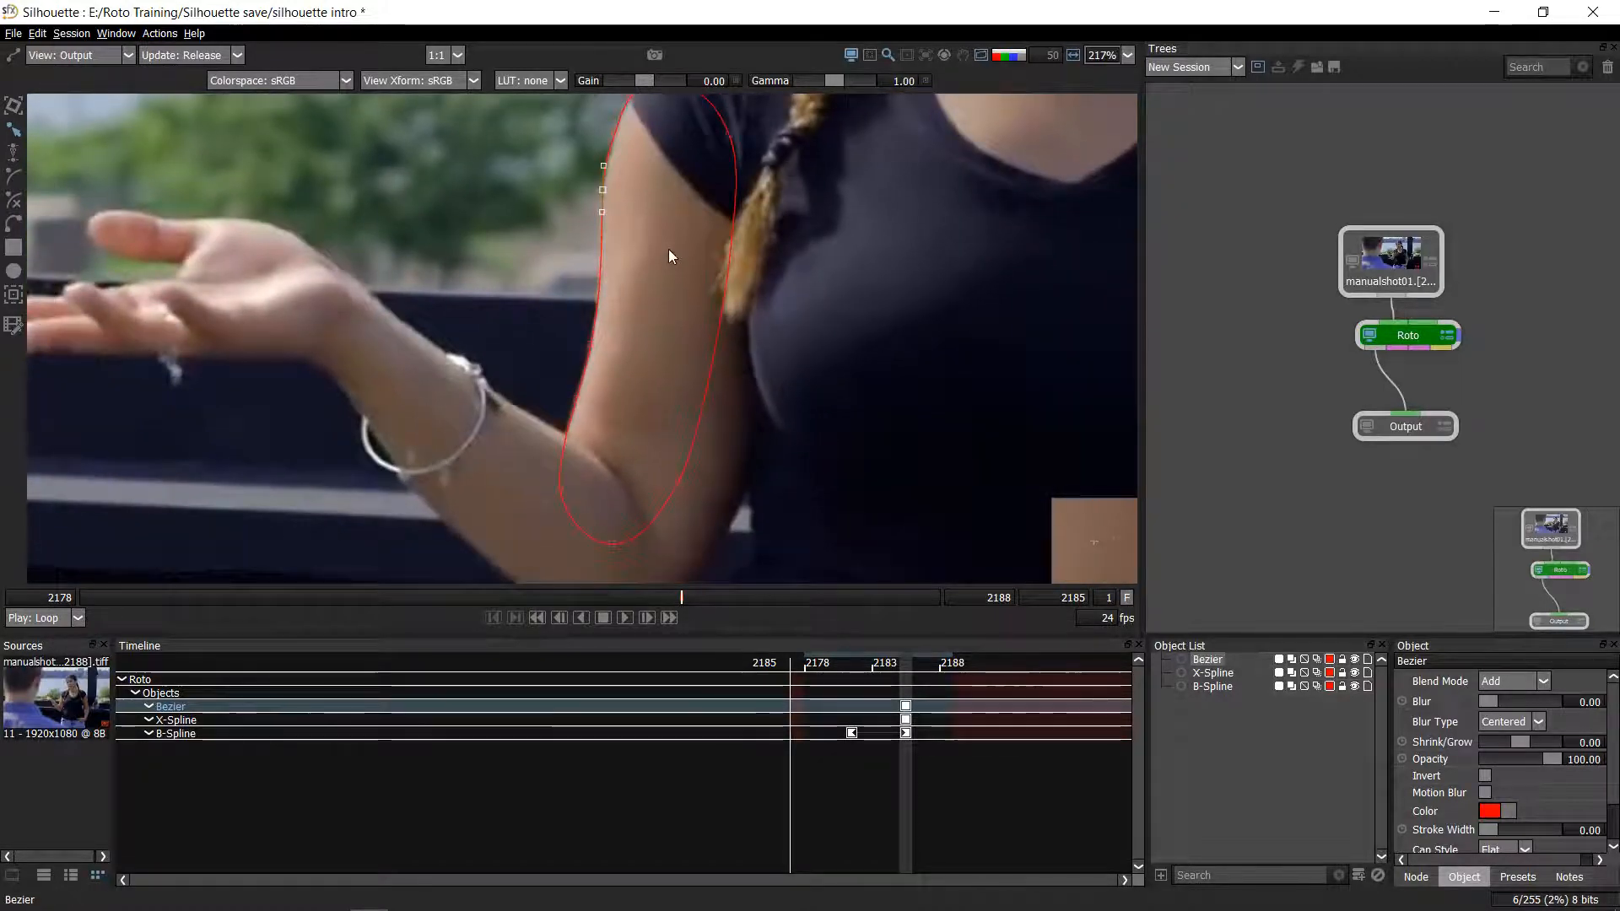
# - Step back to frame 2184 and return to 2185 to compare the Bezier outline with the arm
pyautogui.press('space')
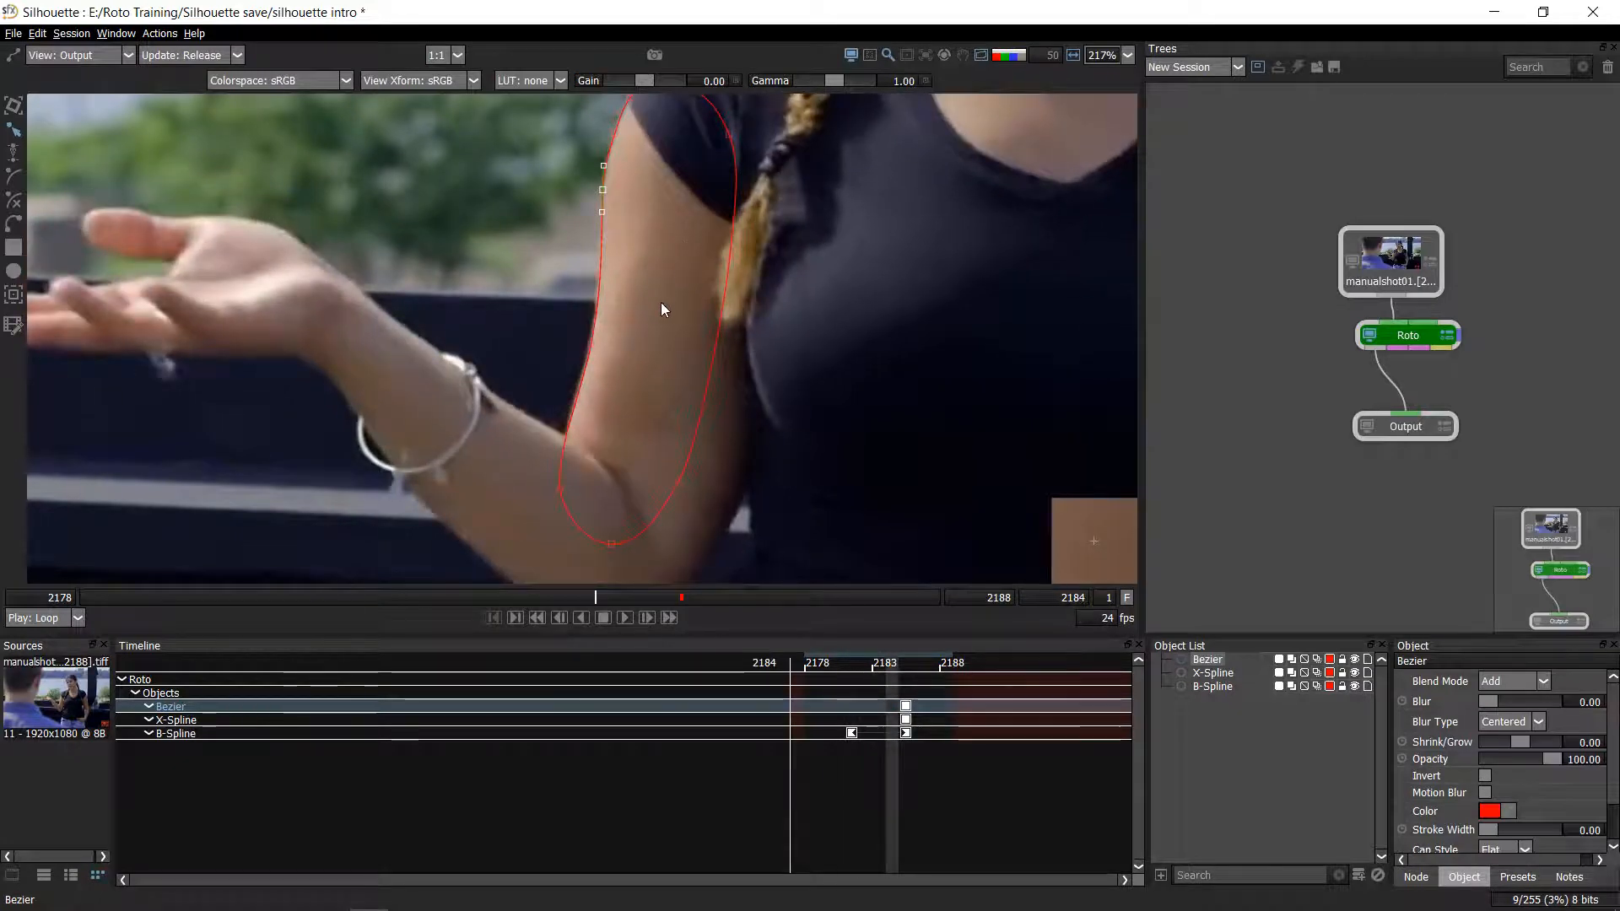
pyautogui.press('x')
pyautogui.press('x')
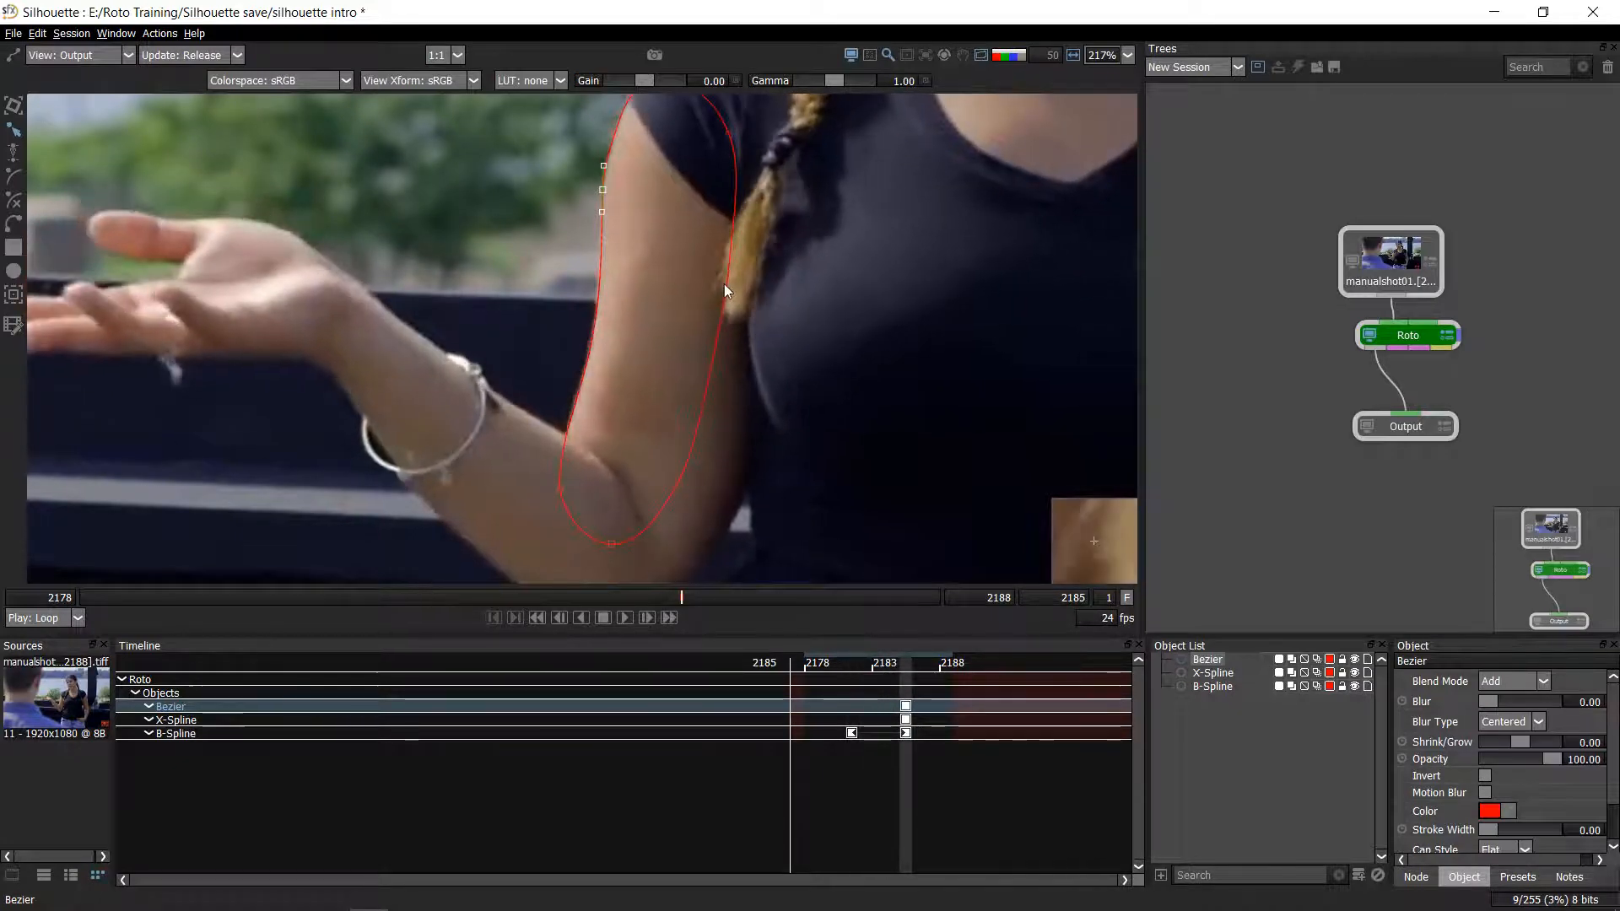
pyautogui.scroll(-6, 700, 342)
pyautogui.moveTo(690, 366); pyautogui.dragTo(620, 422)
pyautogui.scroll(3, 591, 354)
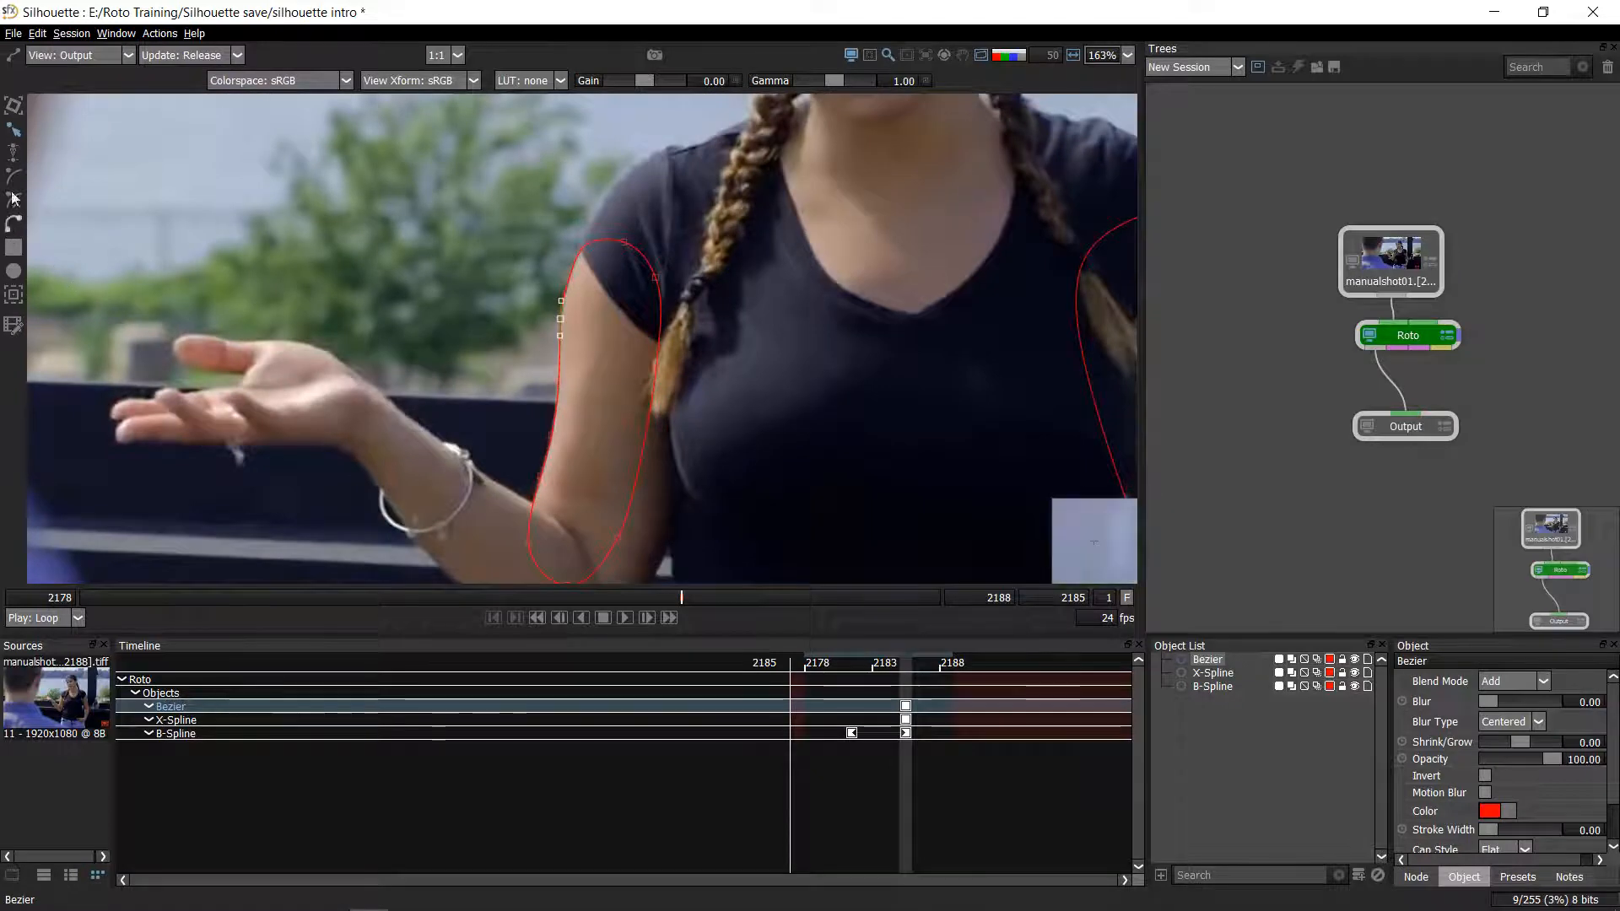
pyautogui.scroll(-2, 583, 403)
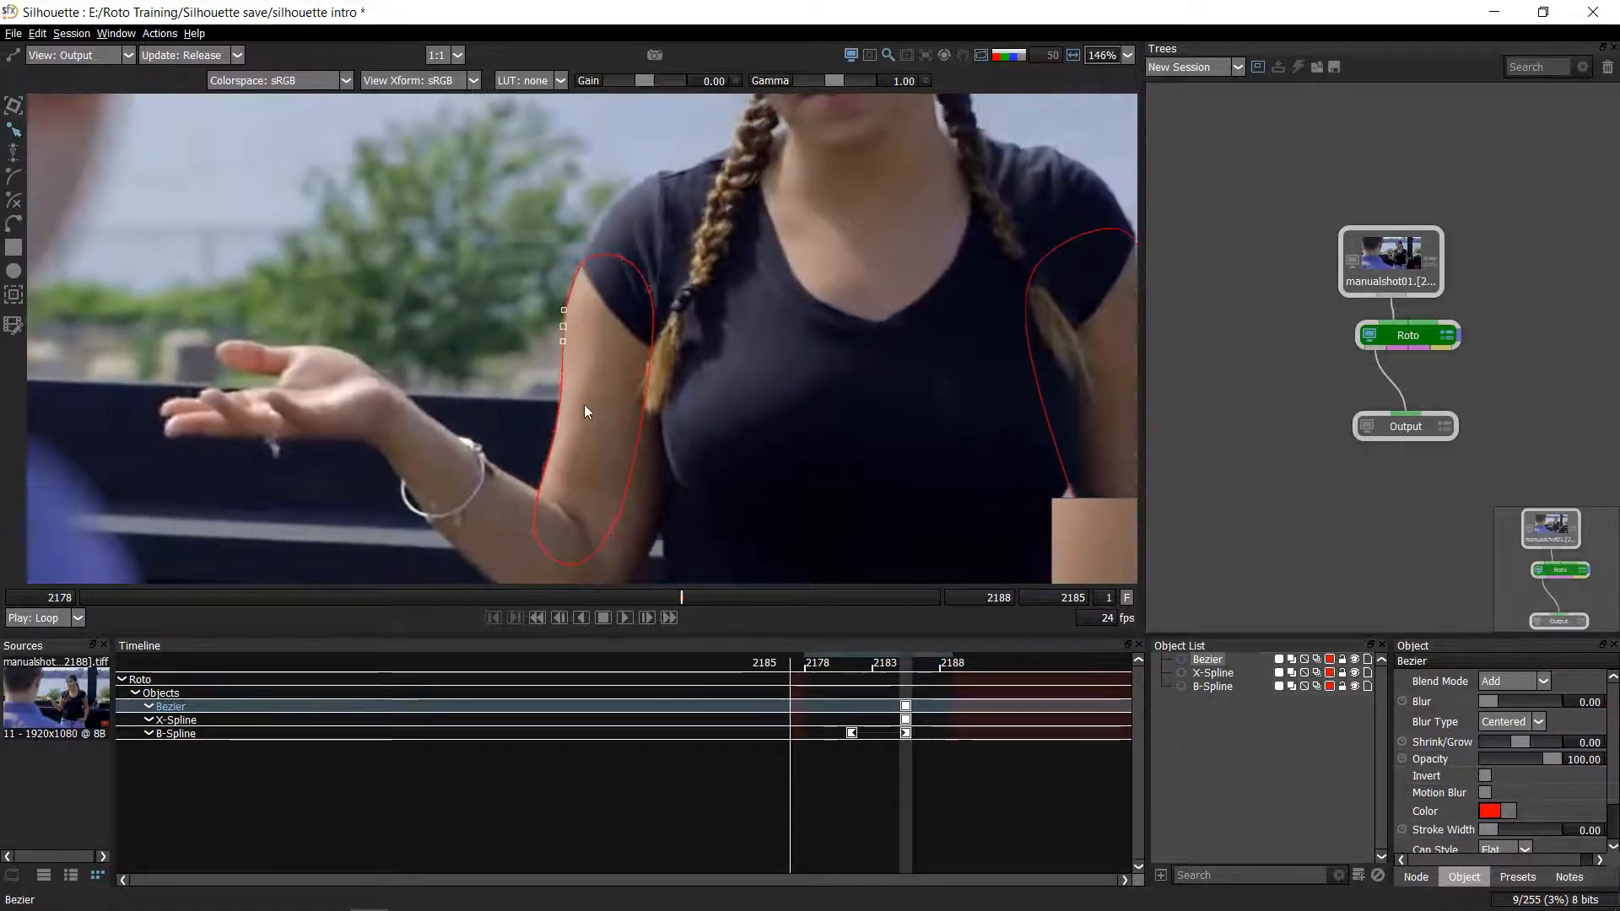
pyautogui.scroll(6, 583, 403)
pyautogui.moveTo(680, 366); pyautogui.dragTo(660, 280)
pyautogui.scroll(-4, 660, 280)
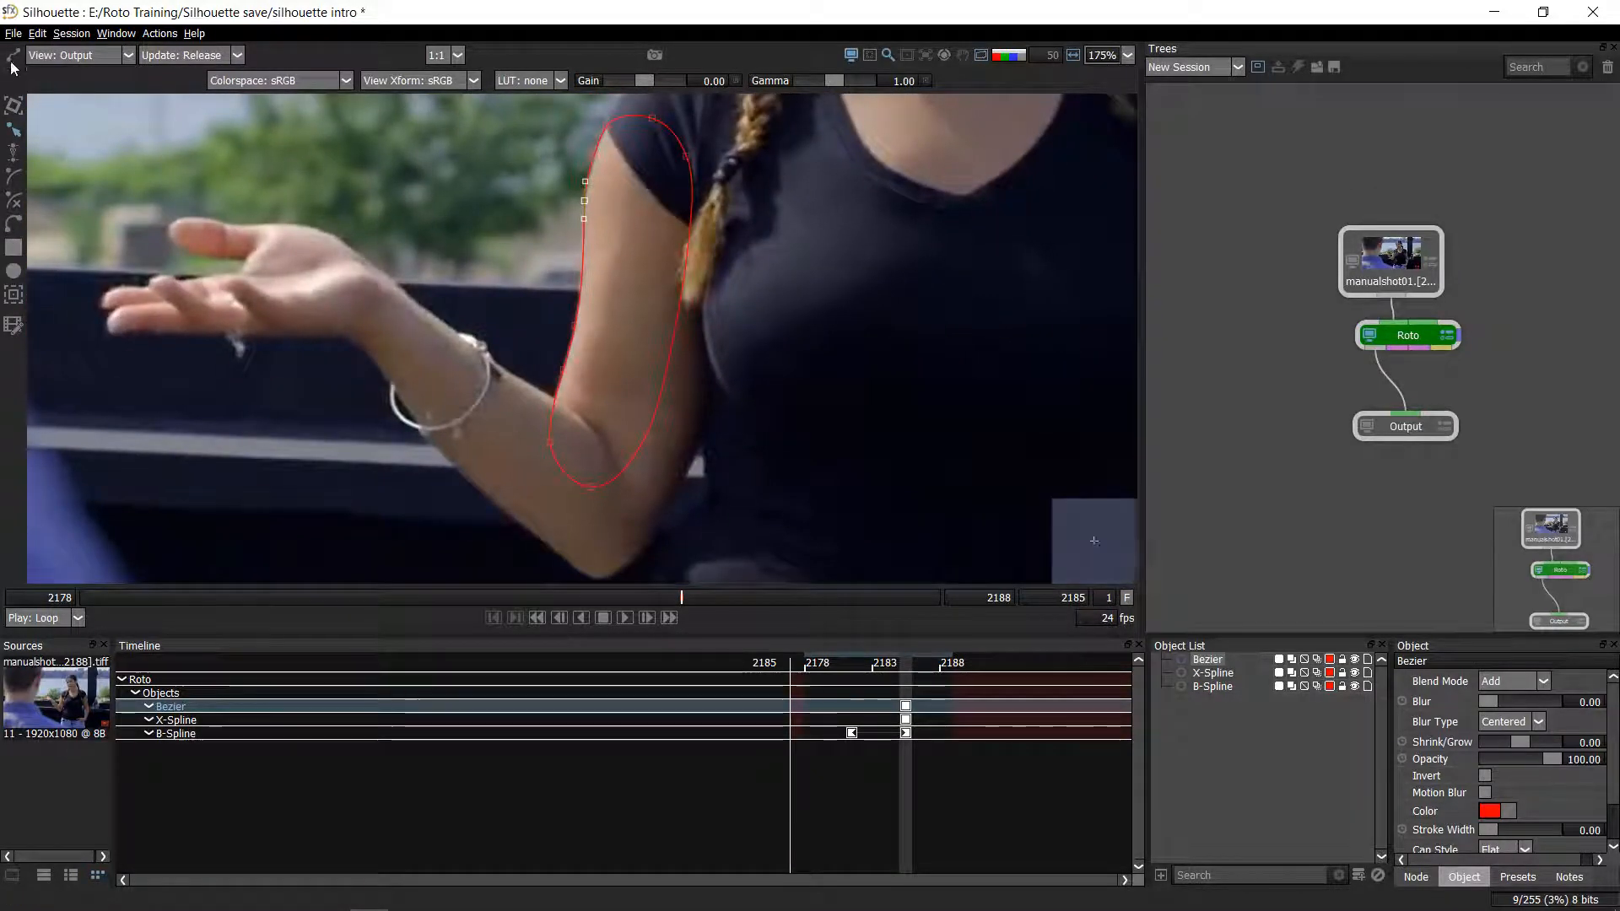
pyautogui.scroll(2, 605, 317)
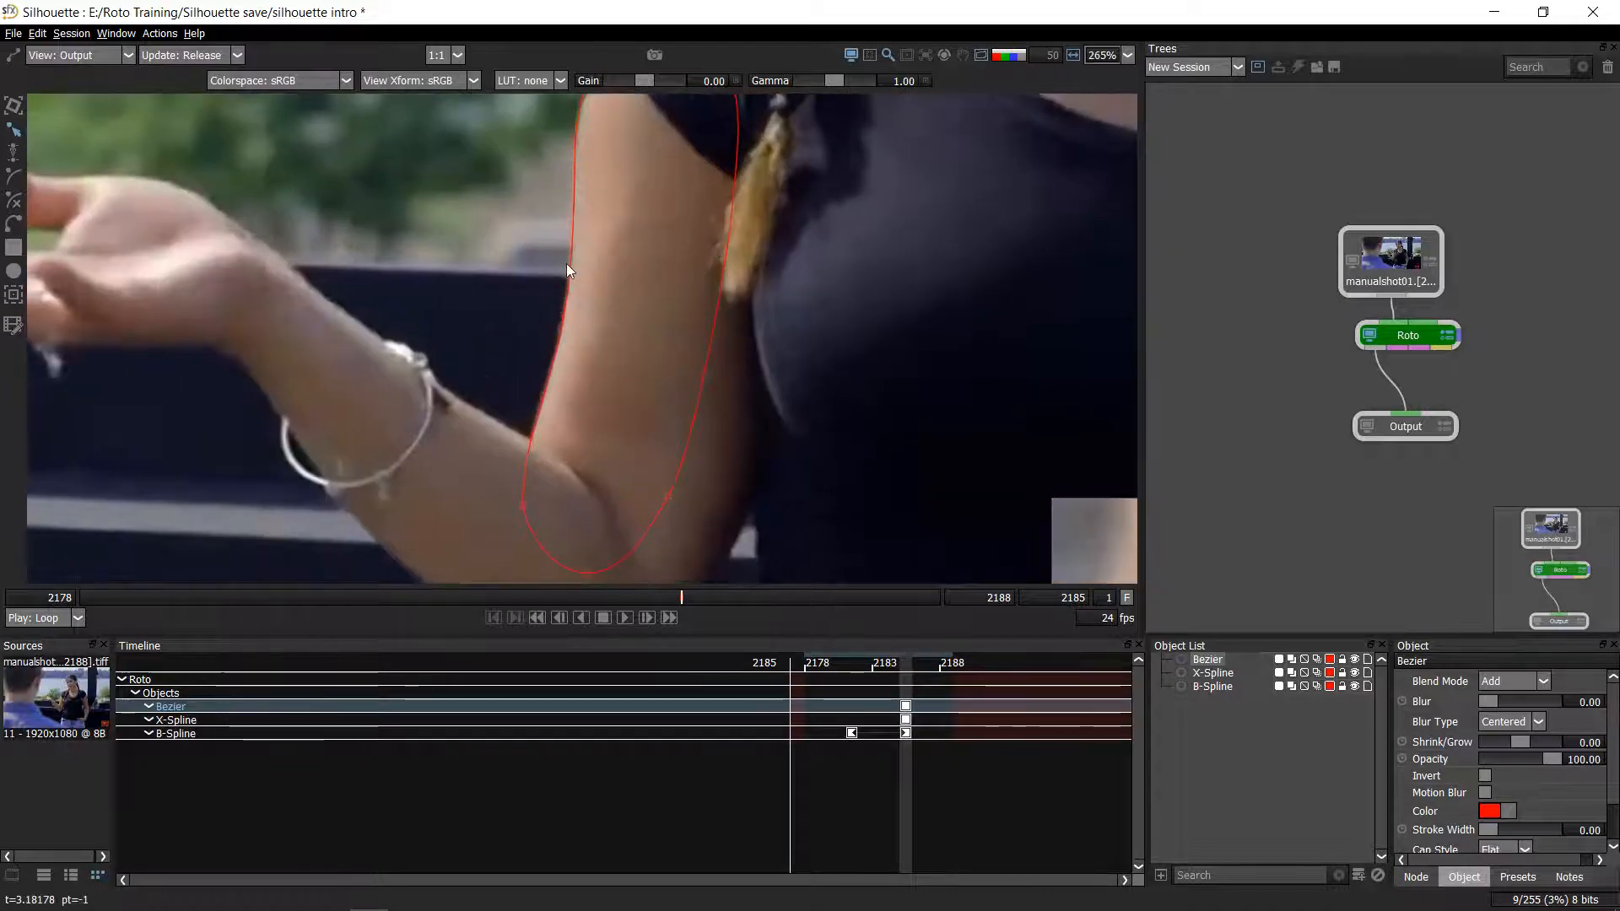
# - Select the Bezier points along the arm's outer edge as a group and clear the selection again
pyautogui.moveTo(604, 213); pyautogui.dragTo(533, 280)
pyautogui.moveTo(614, 216); pyautogui.dragTo(494, 422)
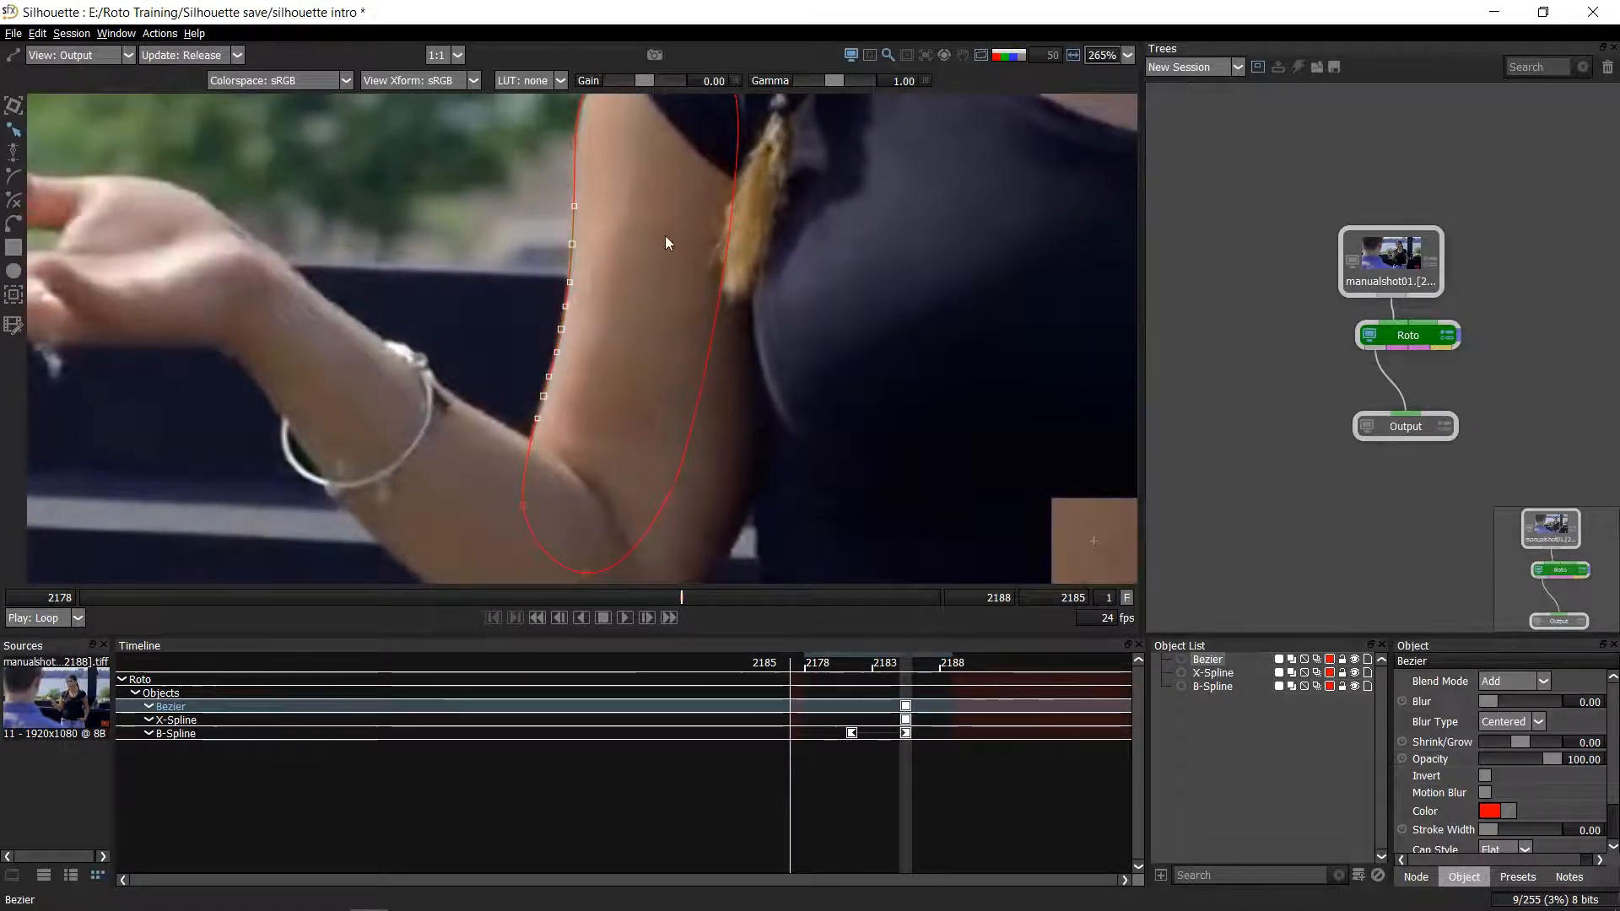
pyautogui.click(662, 270)
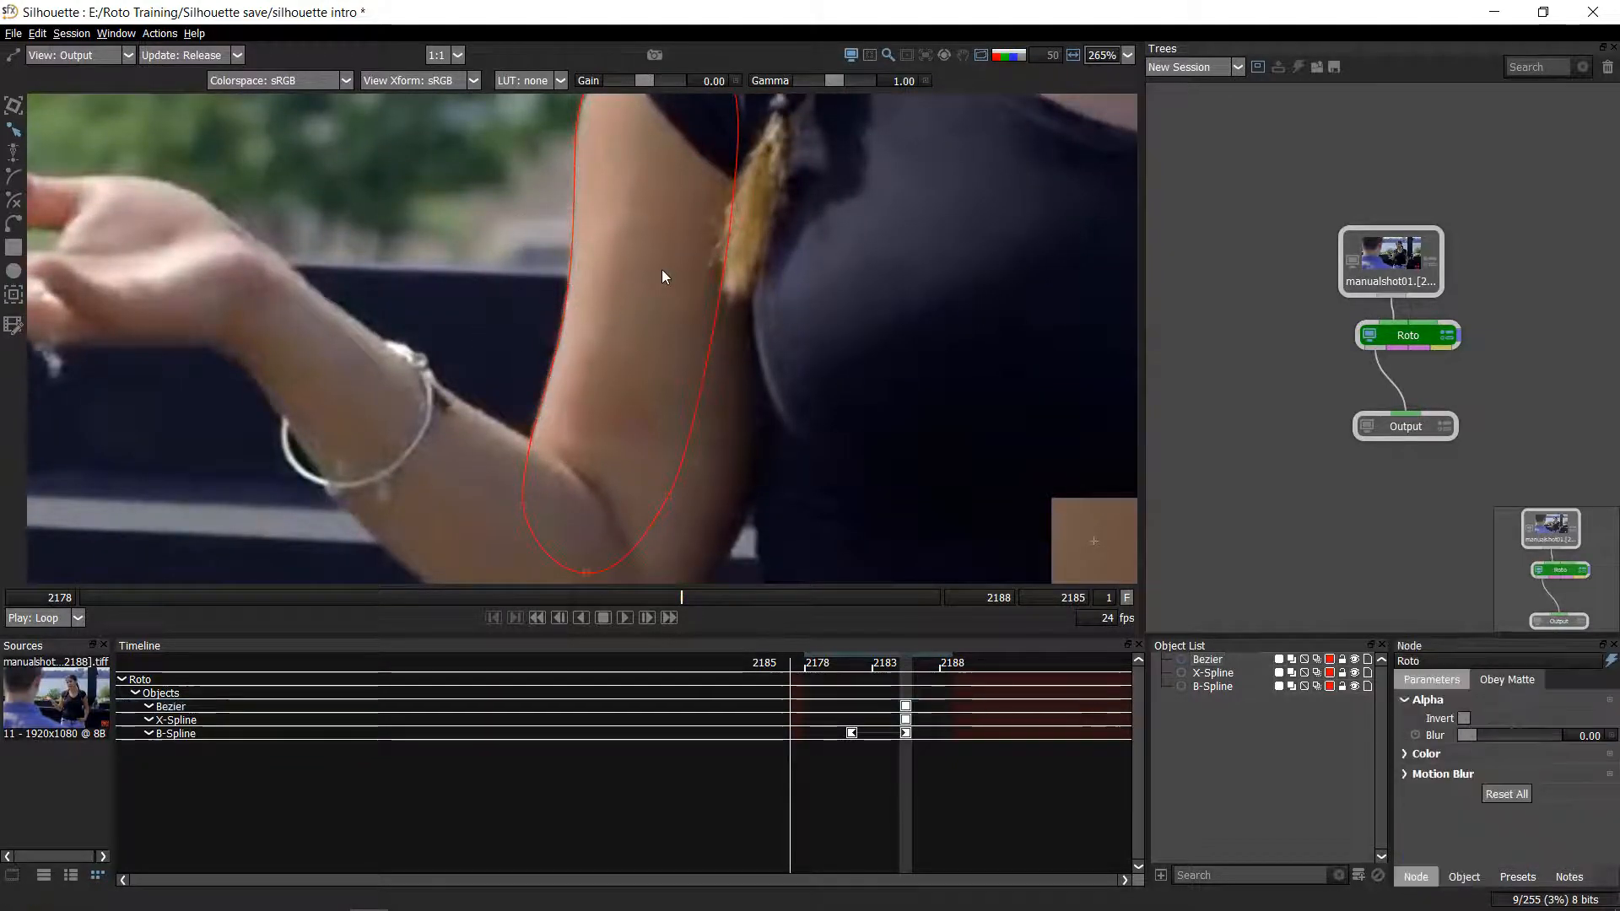
# - Select the whole arm Bezier with the Transform tool and switch off its bounding box
pyautogui.click(570, 260)
pyautogui.moveTo(508, 208); pyautogui.dragTo(477, 276)
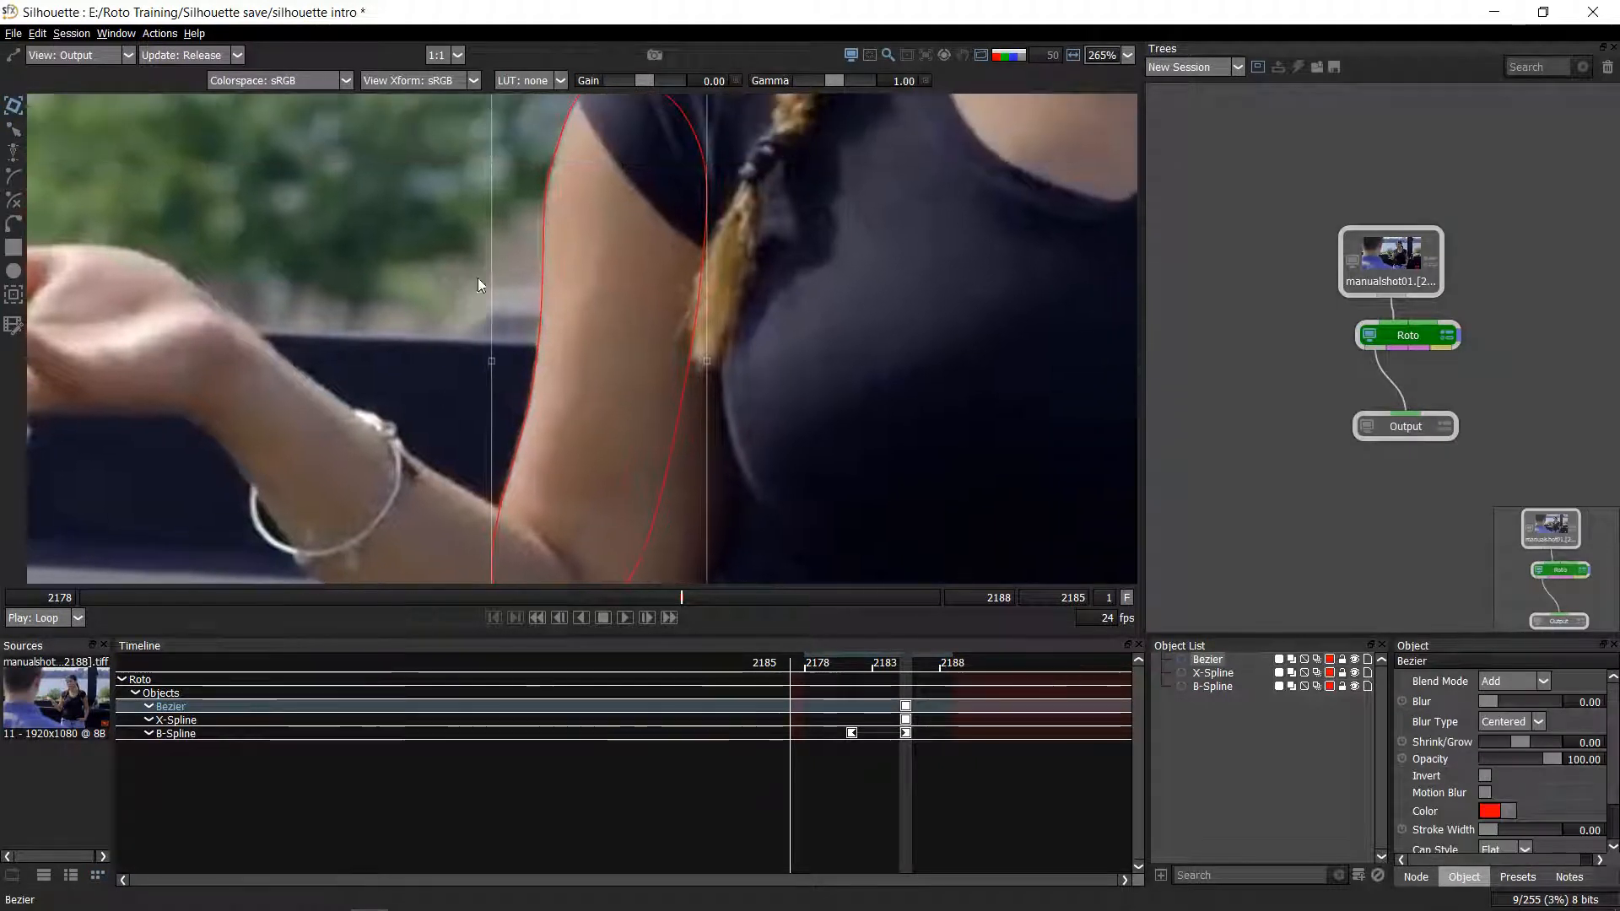
pyautogui.click(14, 107)
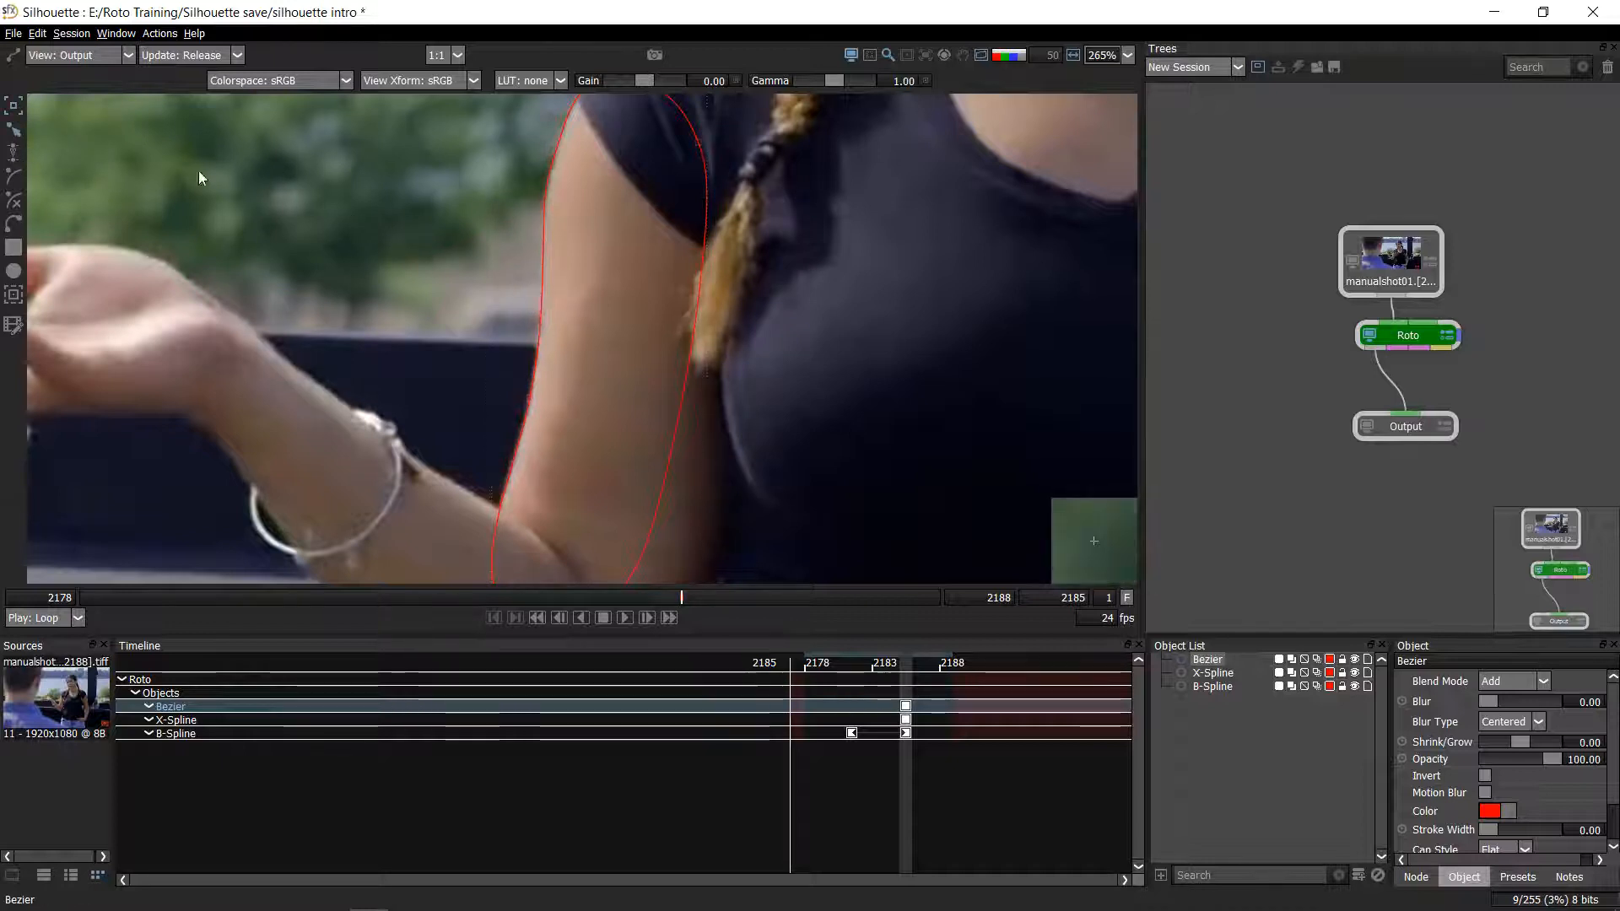
pyautogui.scroll(-1, 626, 282)
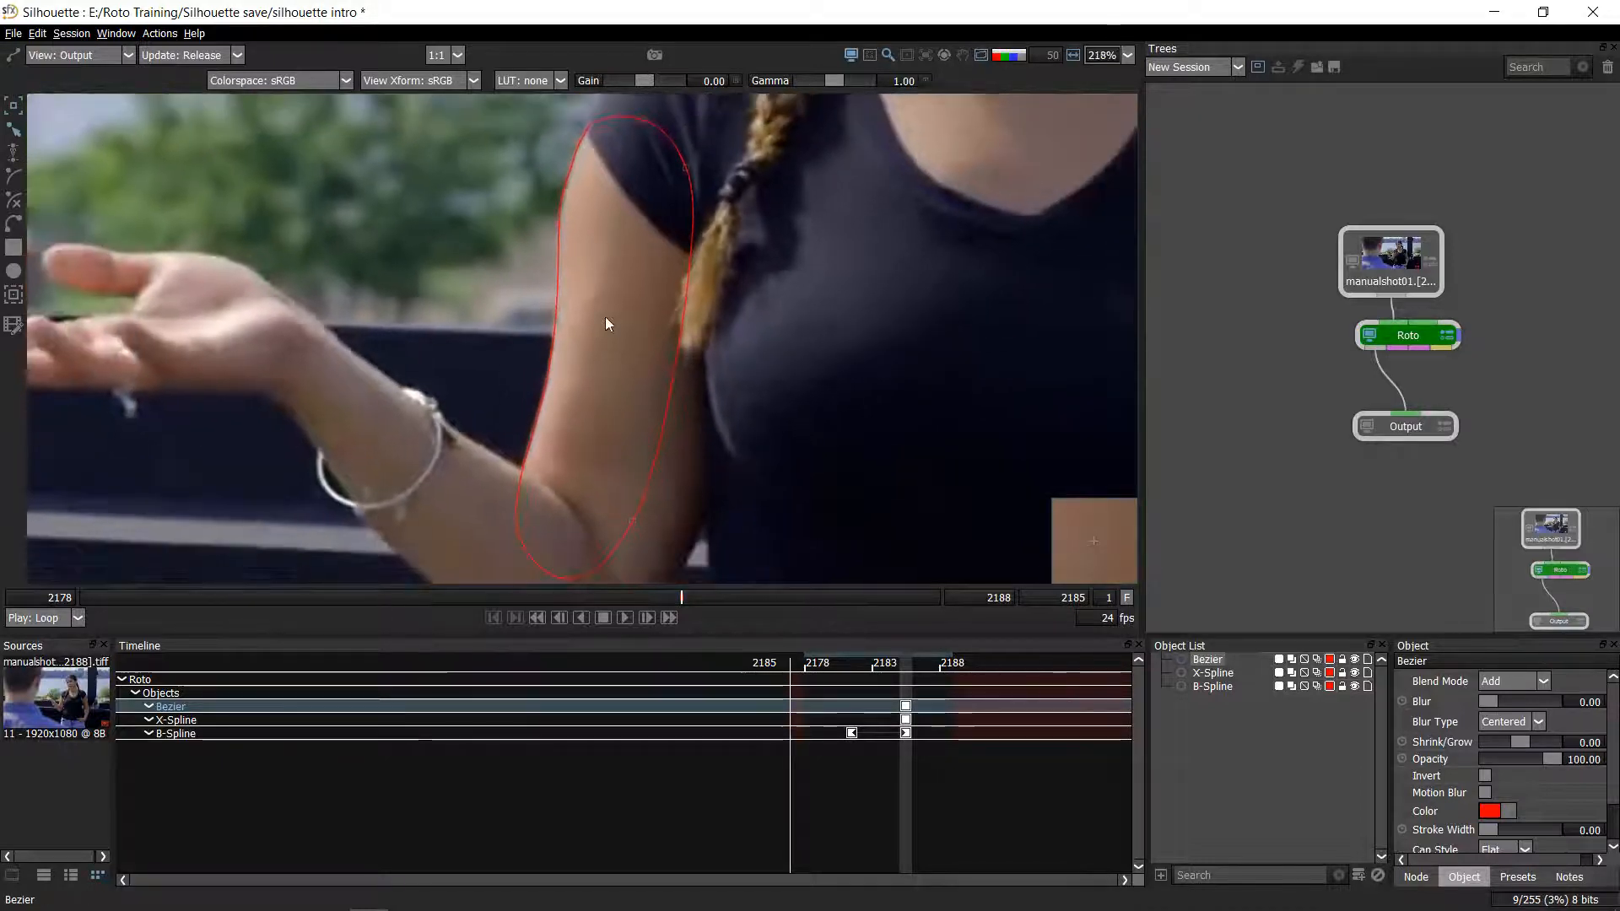
# - Select the two Bezier points on the body side of the upper arm, nudge them slightly inward, and deselect the shape
pyautogui.click(556, 307)
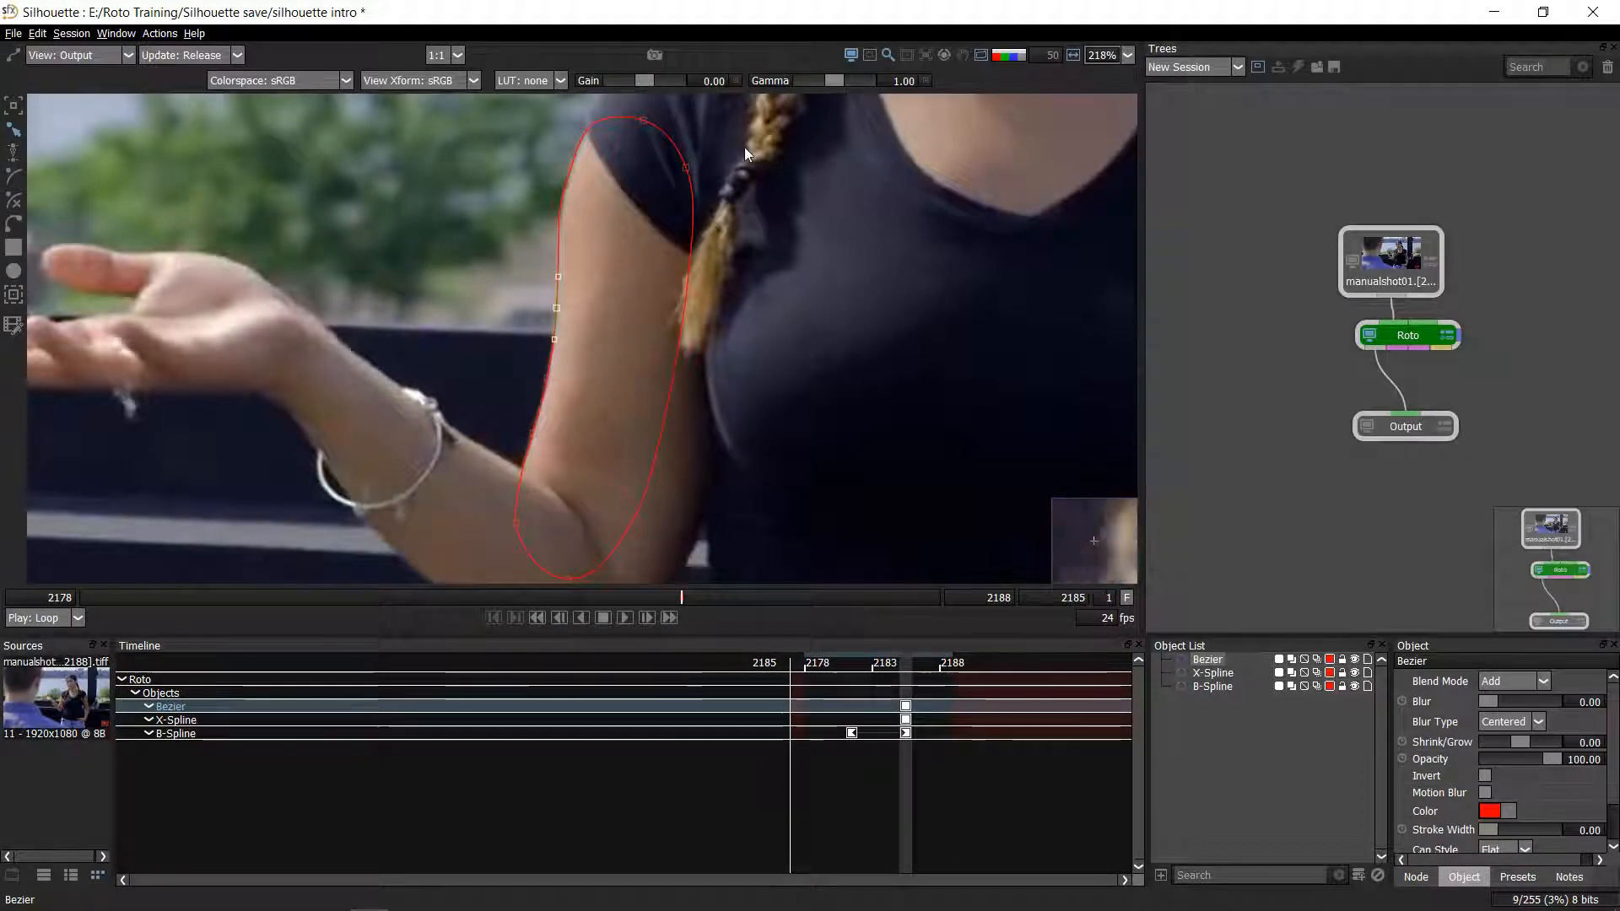
pyautogui.moveTo(745, 147); pyautogui.dragTo(631, 414)
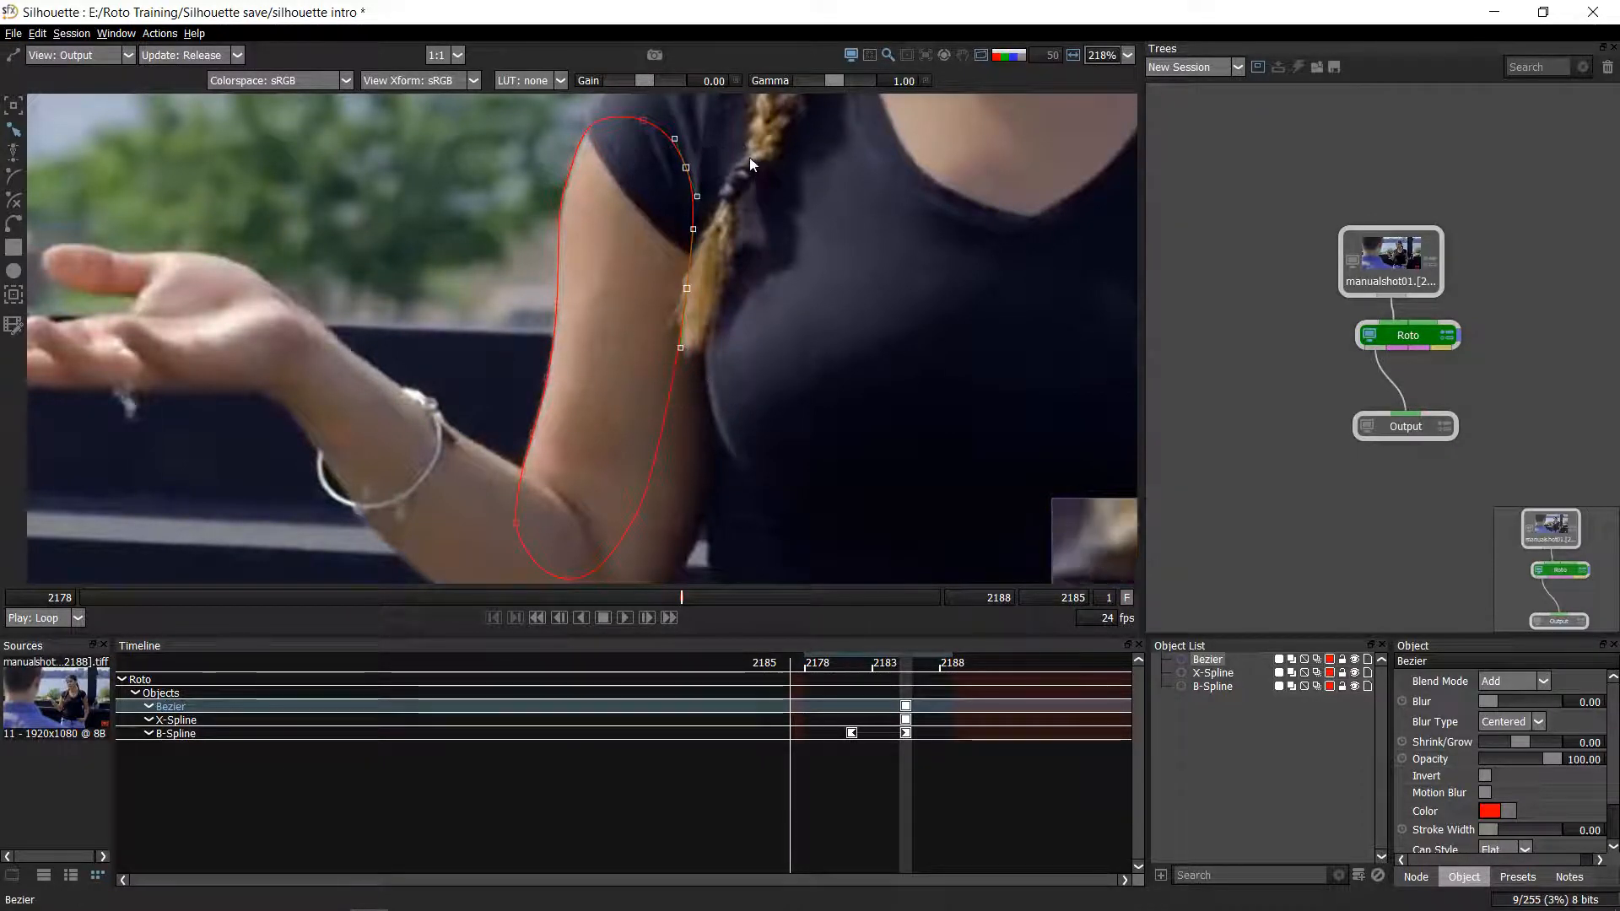
pyautogui.moveTo(746, 142); pyautogui.dragTo(594, 412)
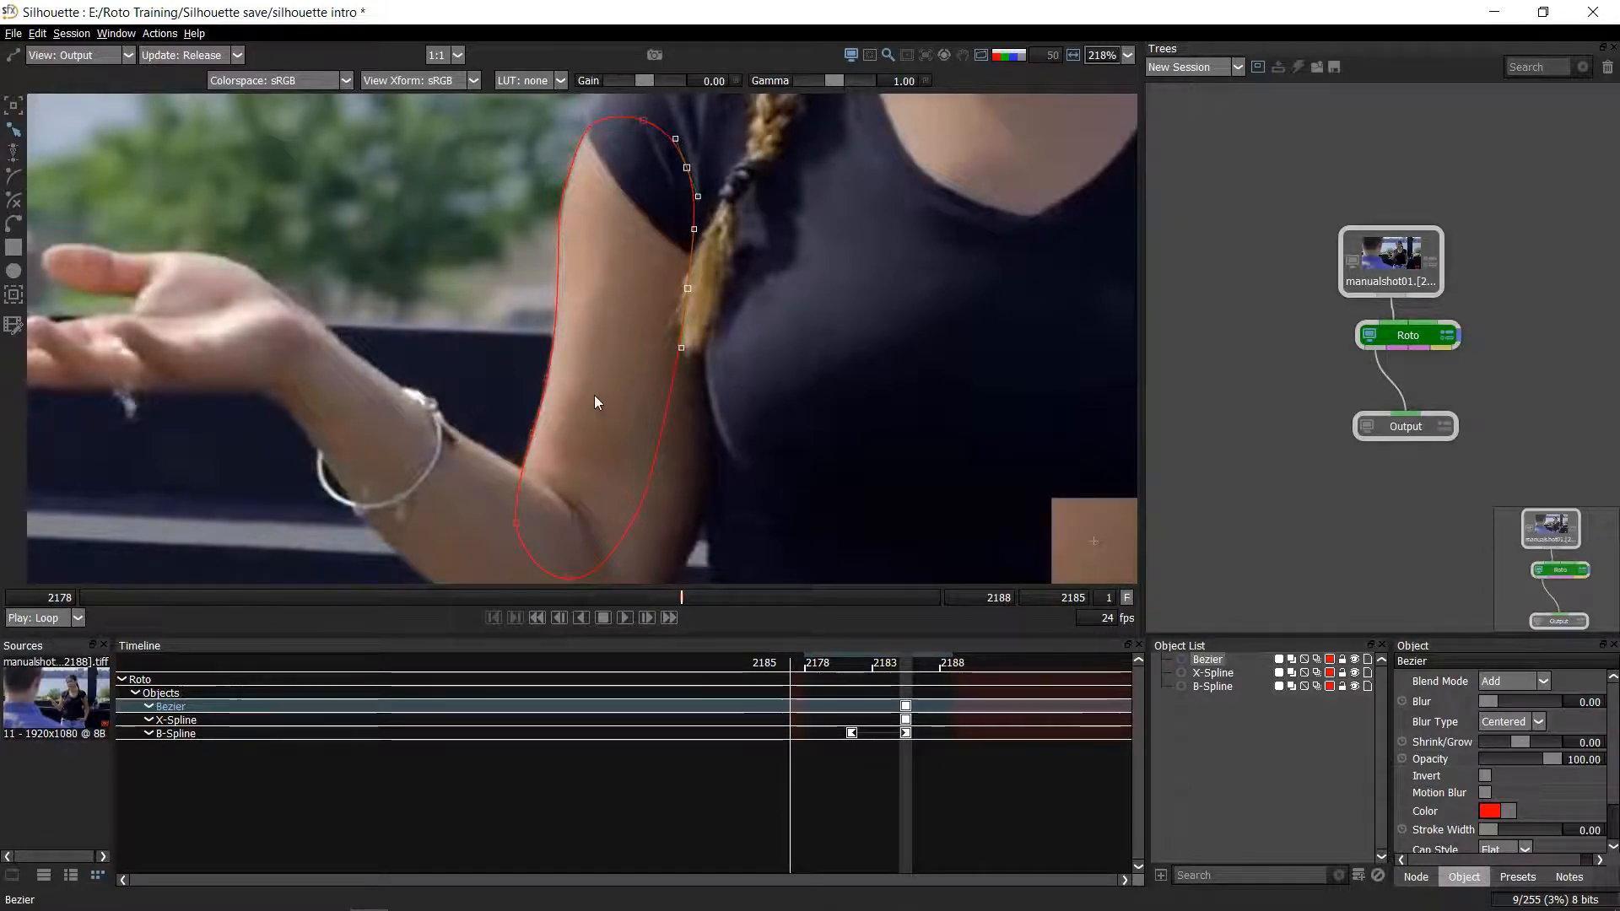
pyautogui.press('Left')
pyautogui.press('Left')
pyautogui.press('Left')
pyautogui.press('Left')
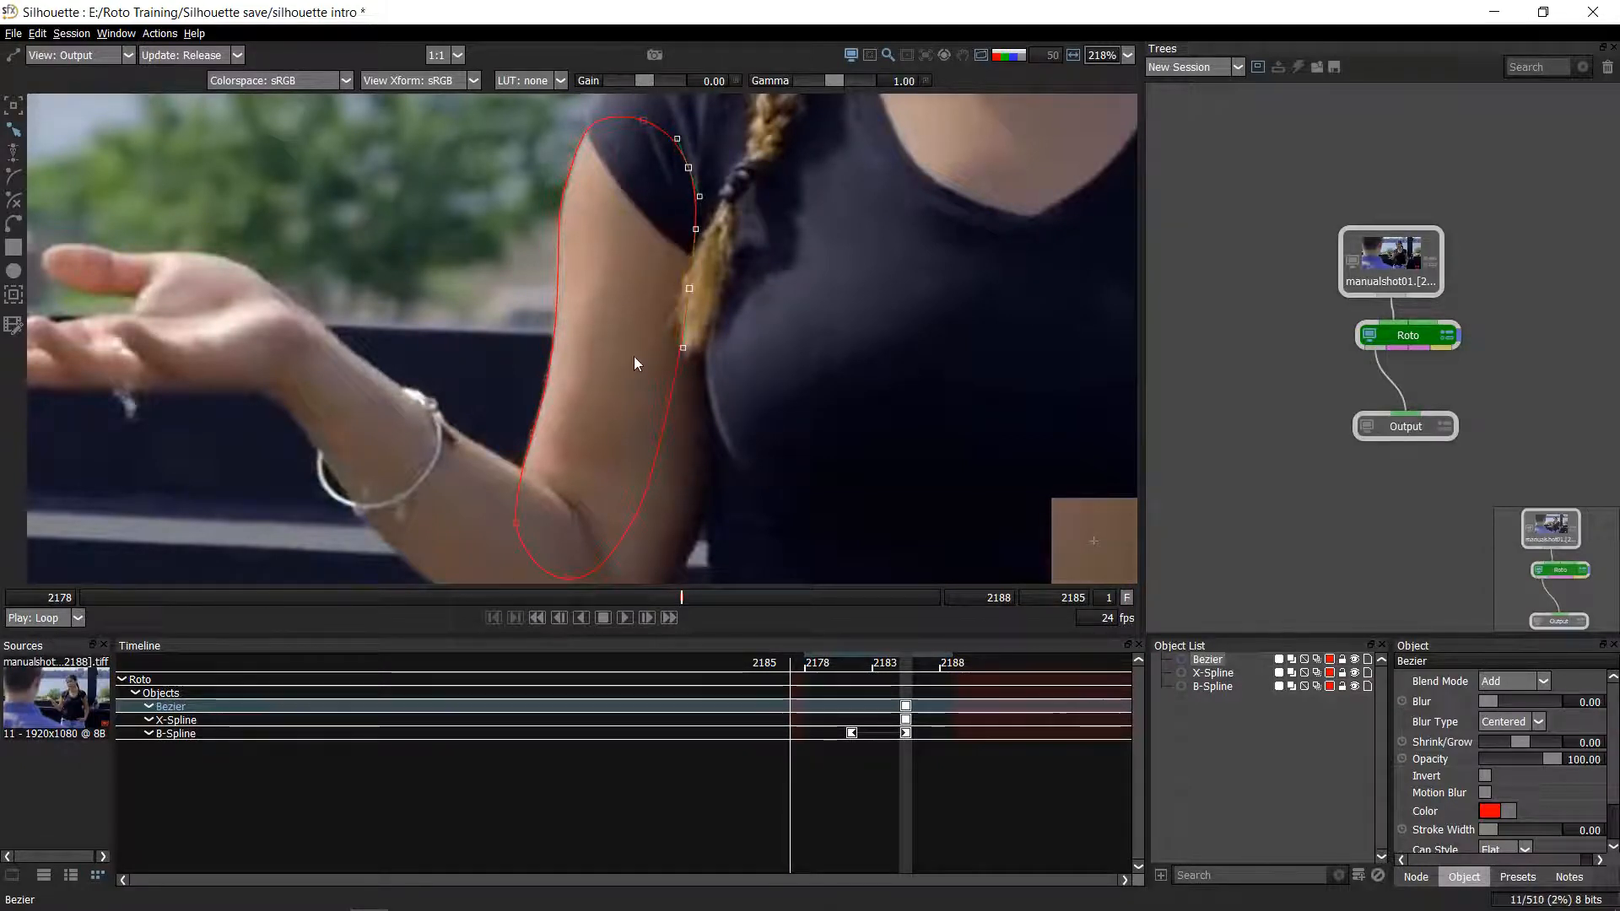
pyautogui.press('Left')
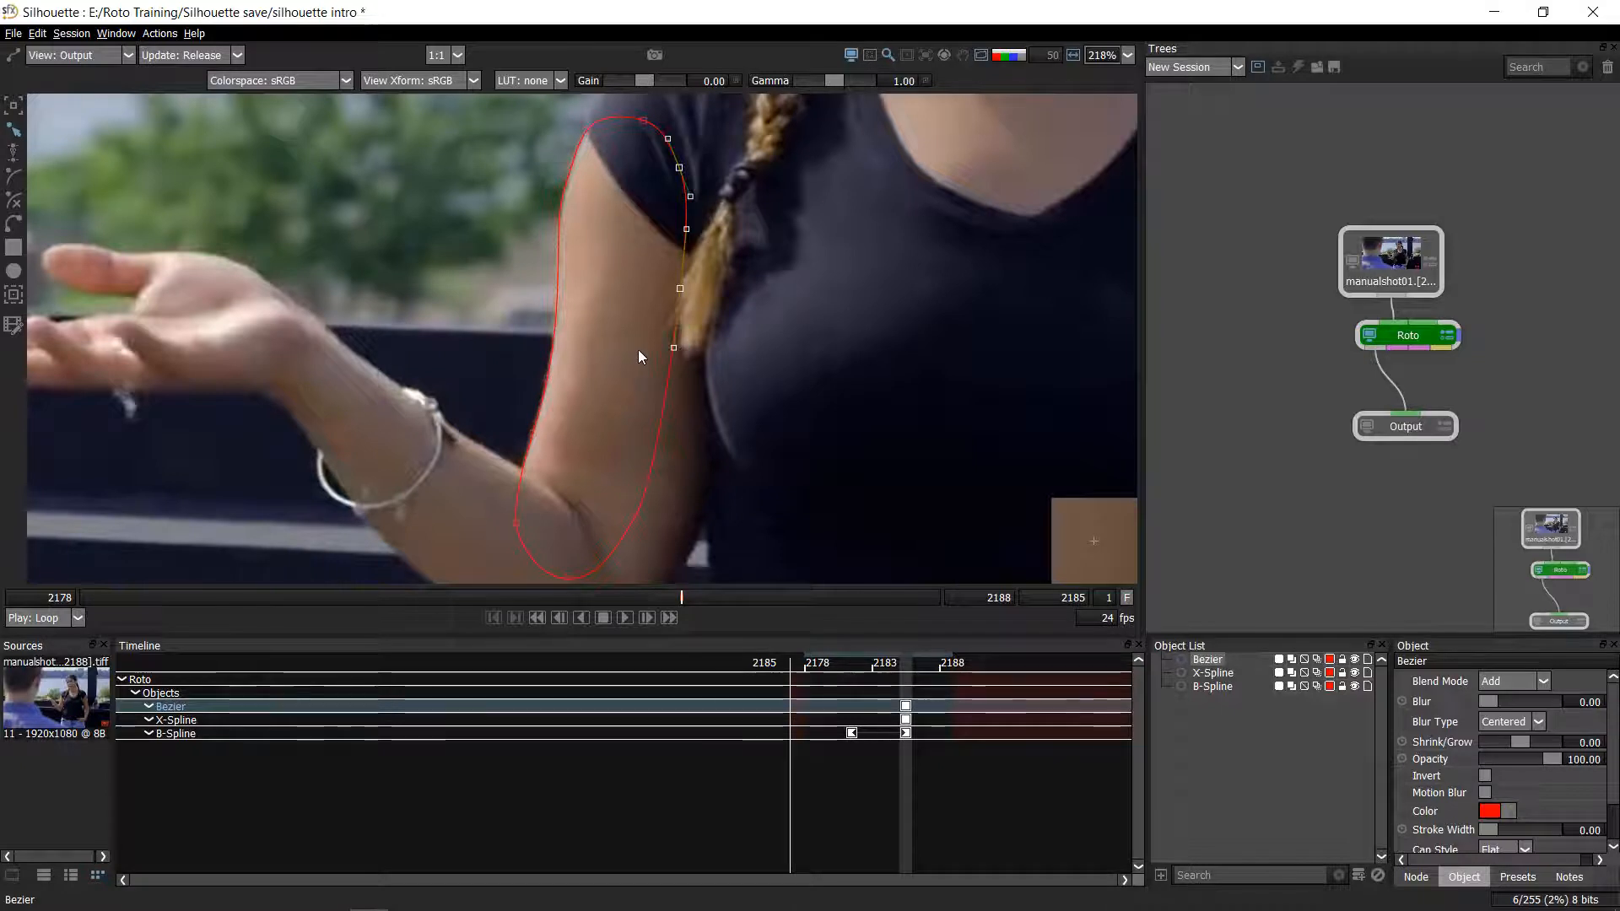
pyautogui.click(764, 402)
# - Select the arm Bezier on frame 2185 with the Transform tool and try a slight sideways move
pyautogui.click(14, 105)
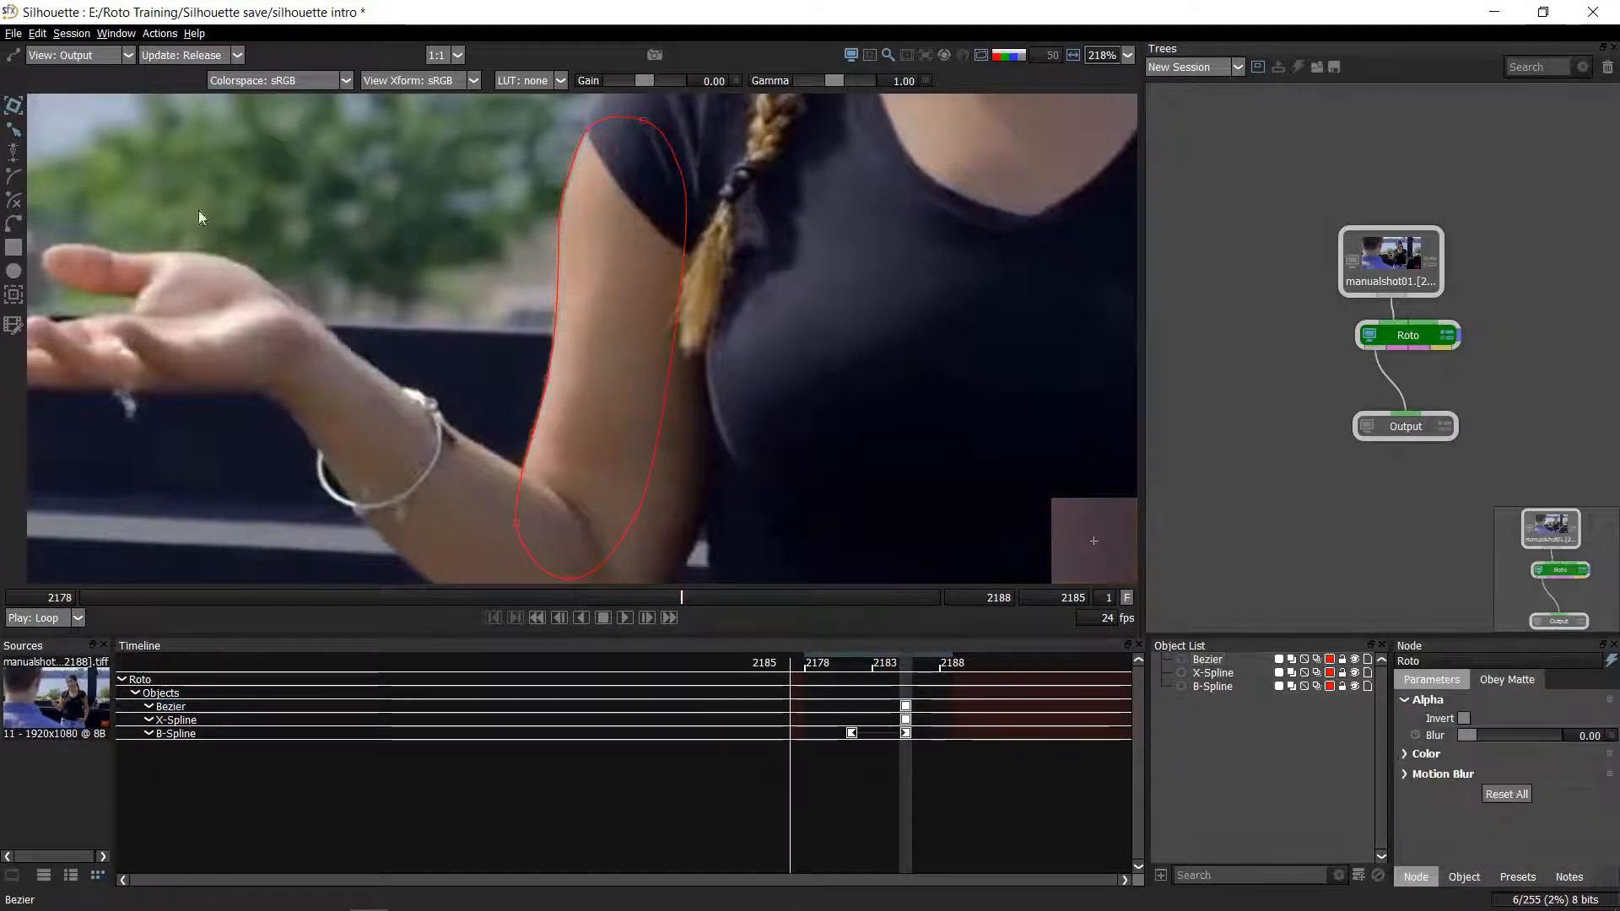
pyautogui.click(562, 322)
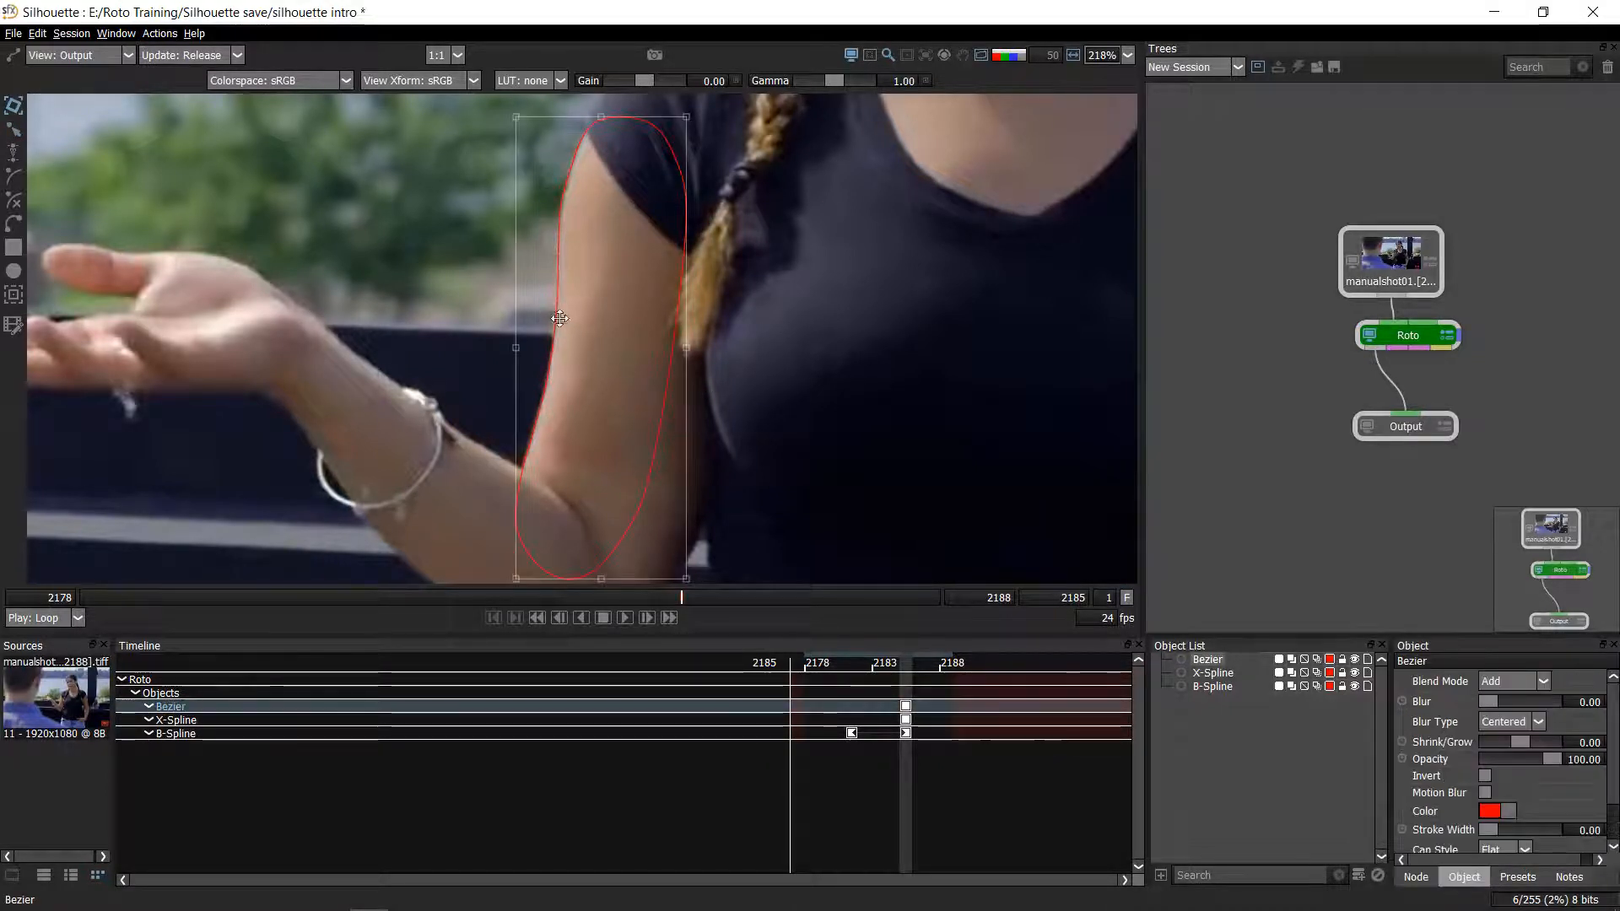
pyautogui.scroll(-3, 601, 329)
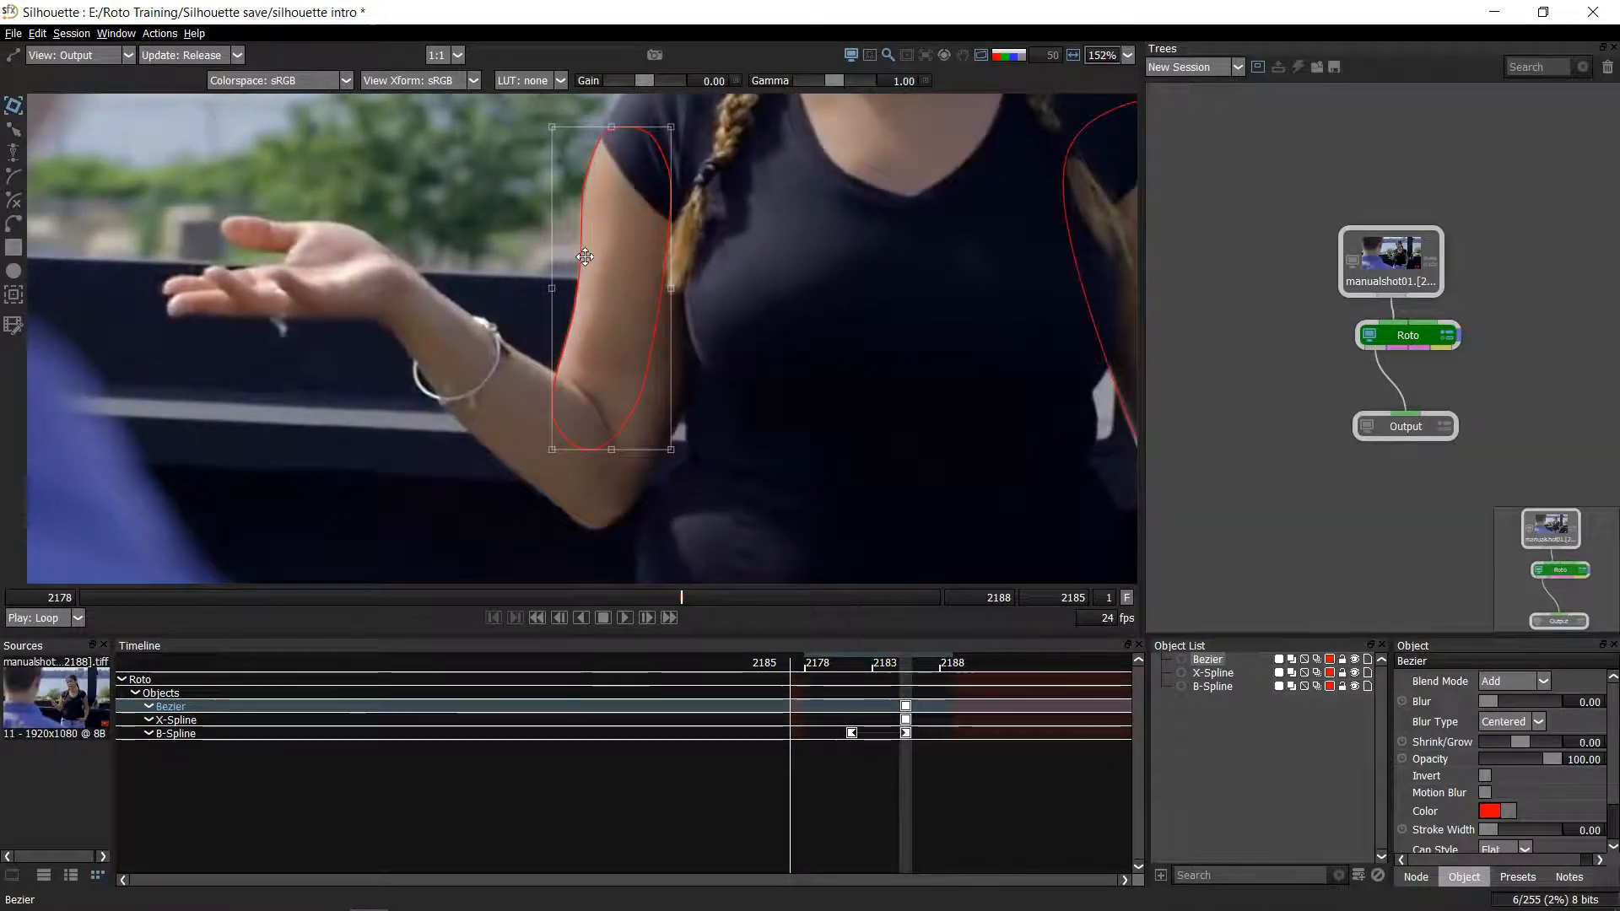
pyautogui.moveTo(585, 257); pyautogui.dragTo(593, 257)
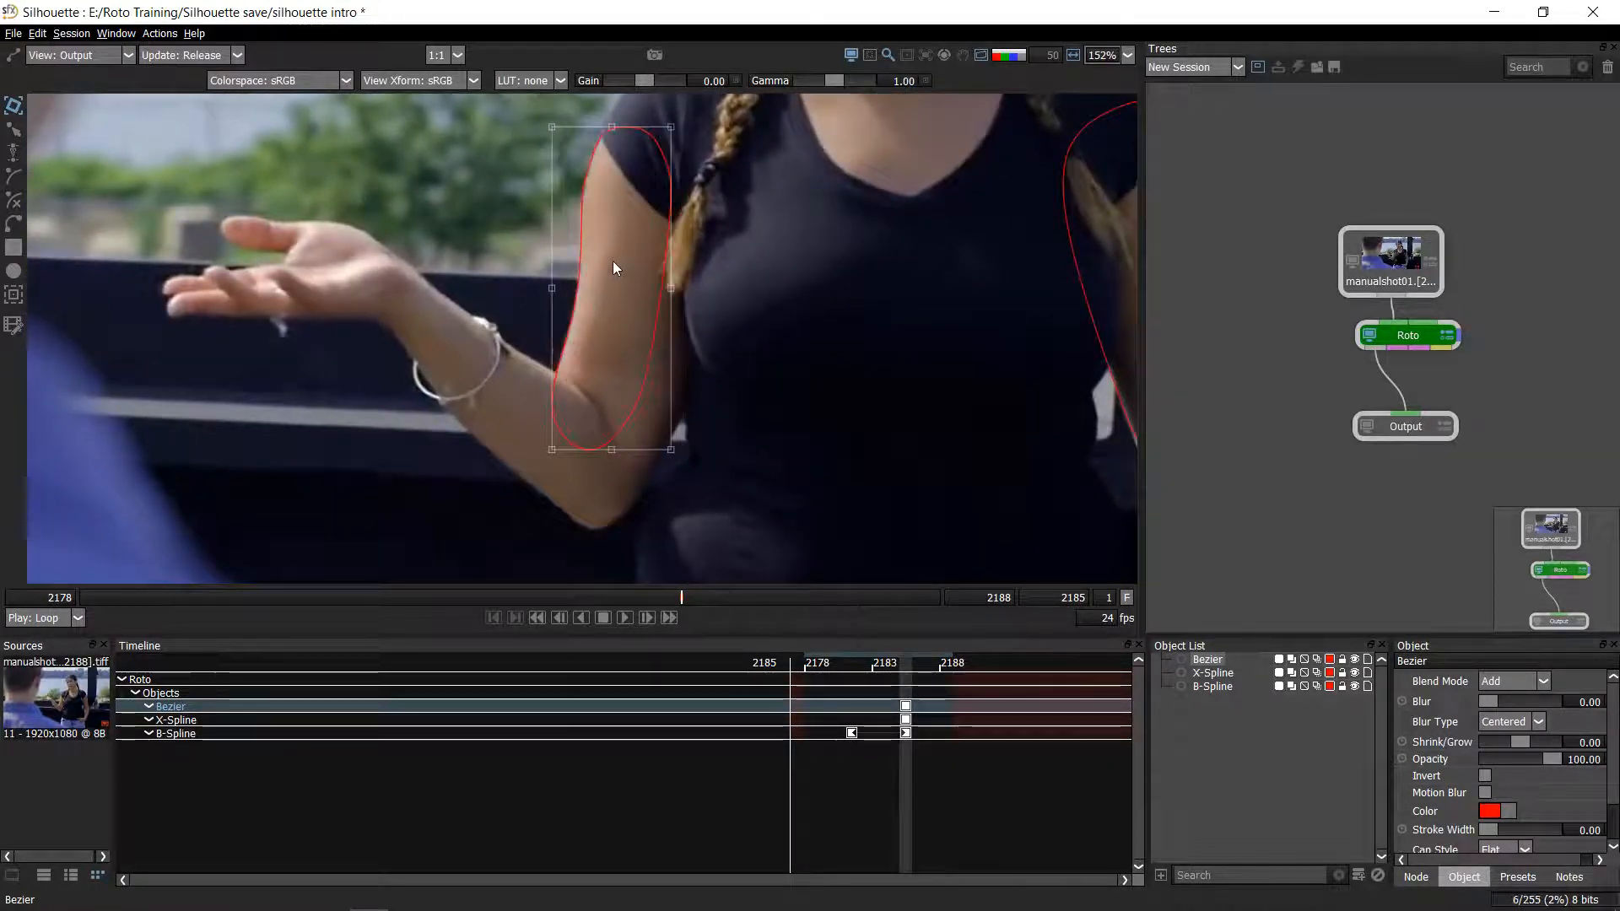
# - Adjust the arm Bezier slightly from the upper-left corner of its bounding box, and deselect the shape
pyautogui.scroll(3, 613, 260)
pyautogui.scroll(2, 641, 265)
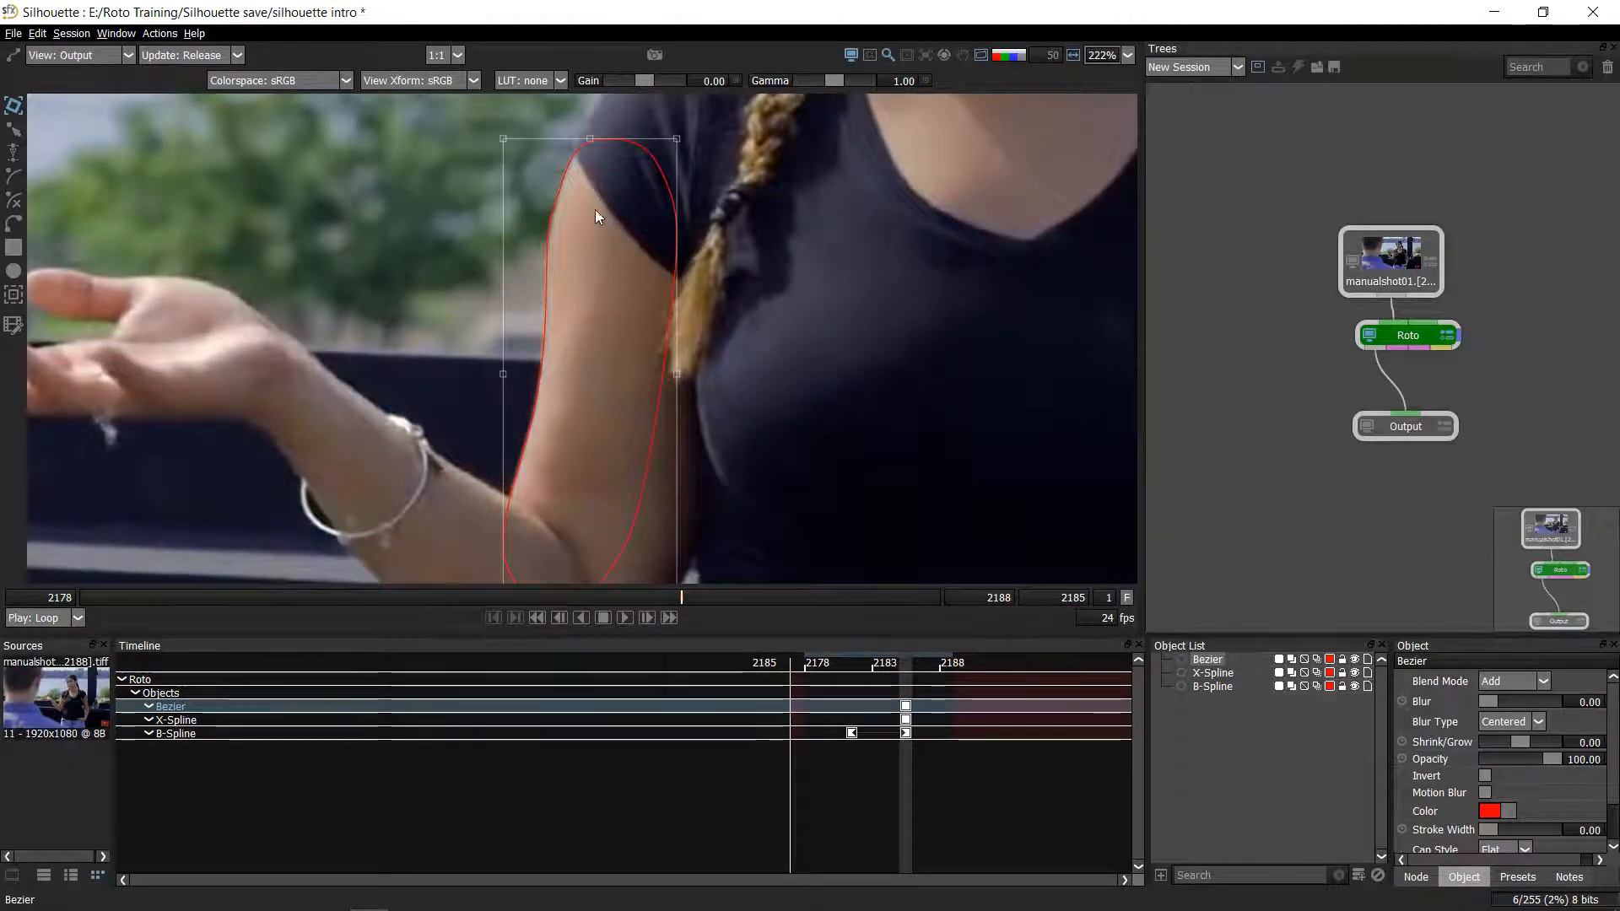
pyautogui.scroll(2, 594, 211)
pyautogui.moveTo(607, 202); pyautogui.dragTo(629, 194)
pyautogui.scroll(-3, 641, 231)
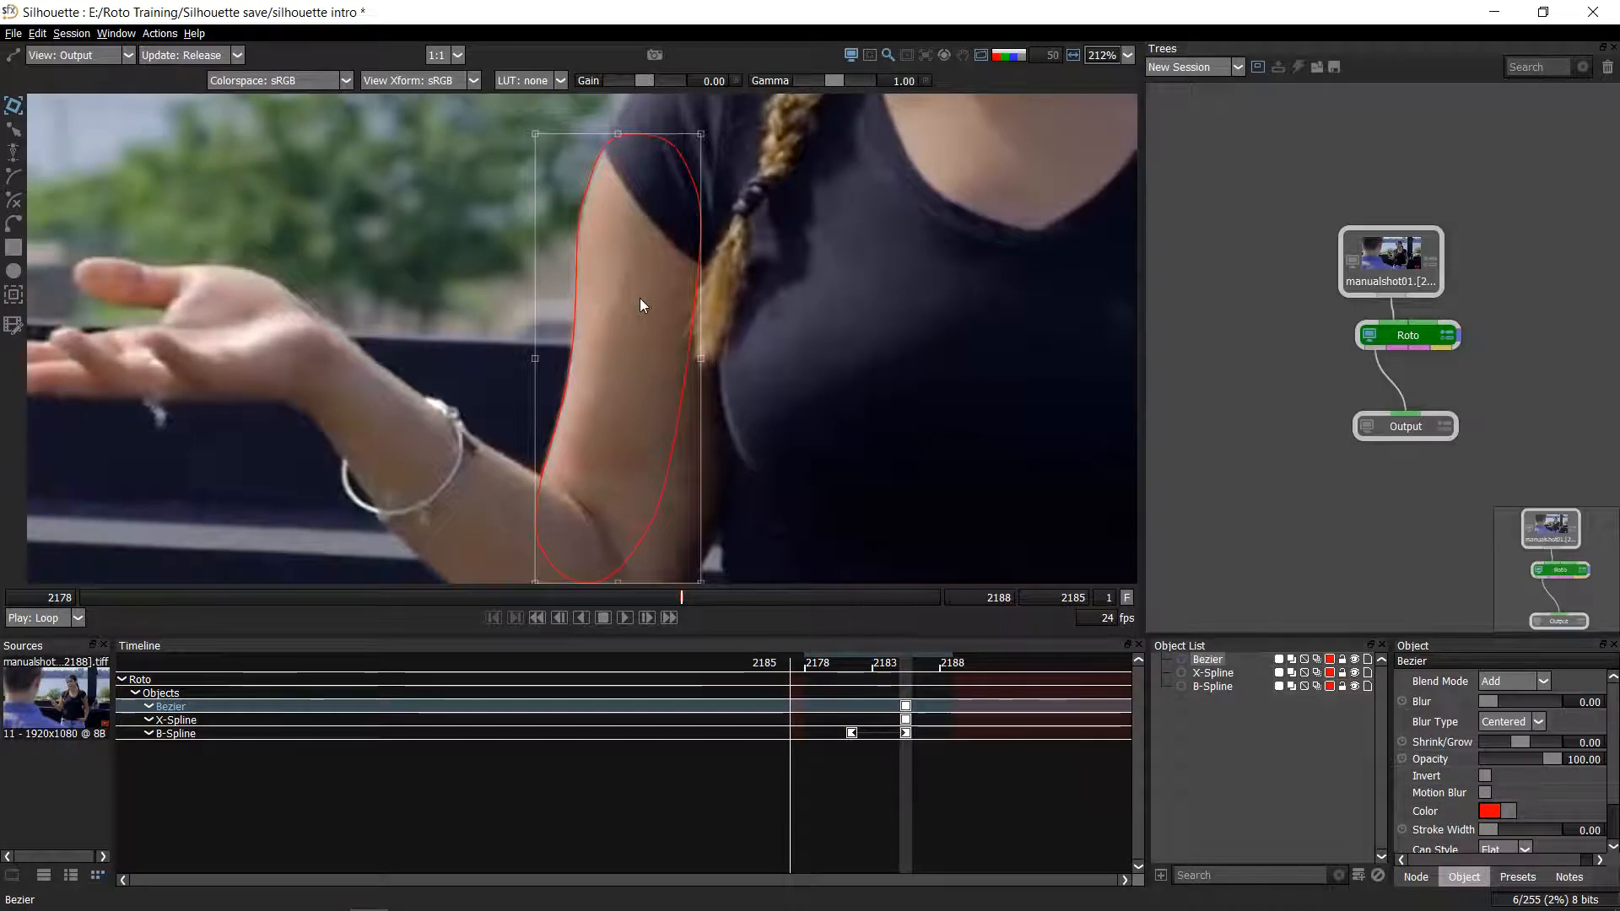
pyautogui.click(535, 135)
pyautogui.moveTo(542, 141)
pyautogui.mouseDown()
pyautogui.moveTo(554, 150)
pyautogui.moveTo(539, 128)
pyautogui.mouseUp()
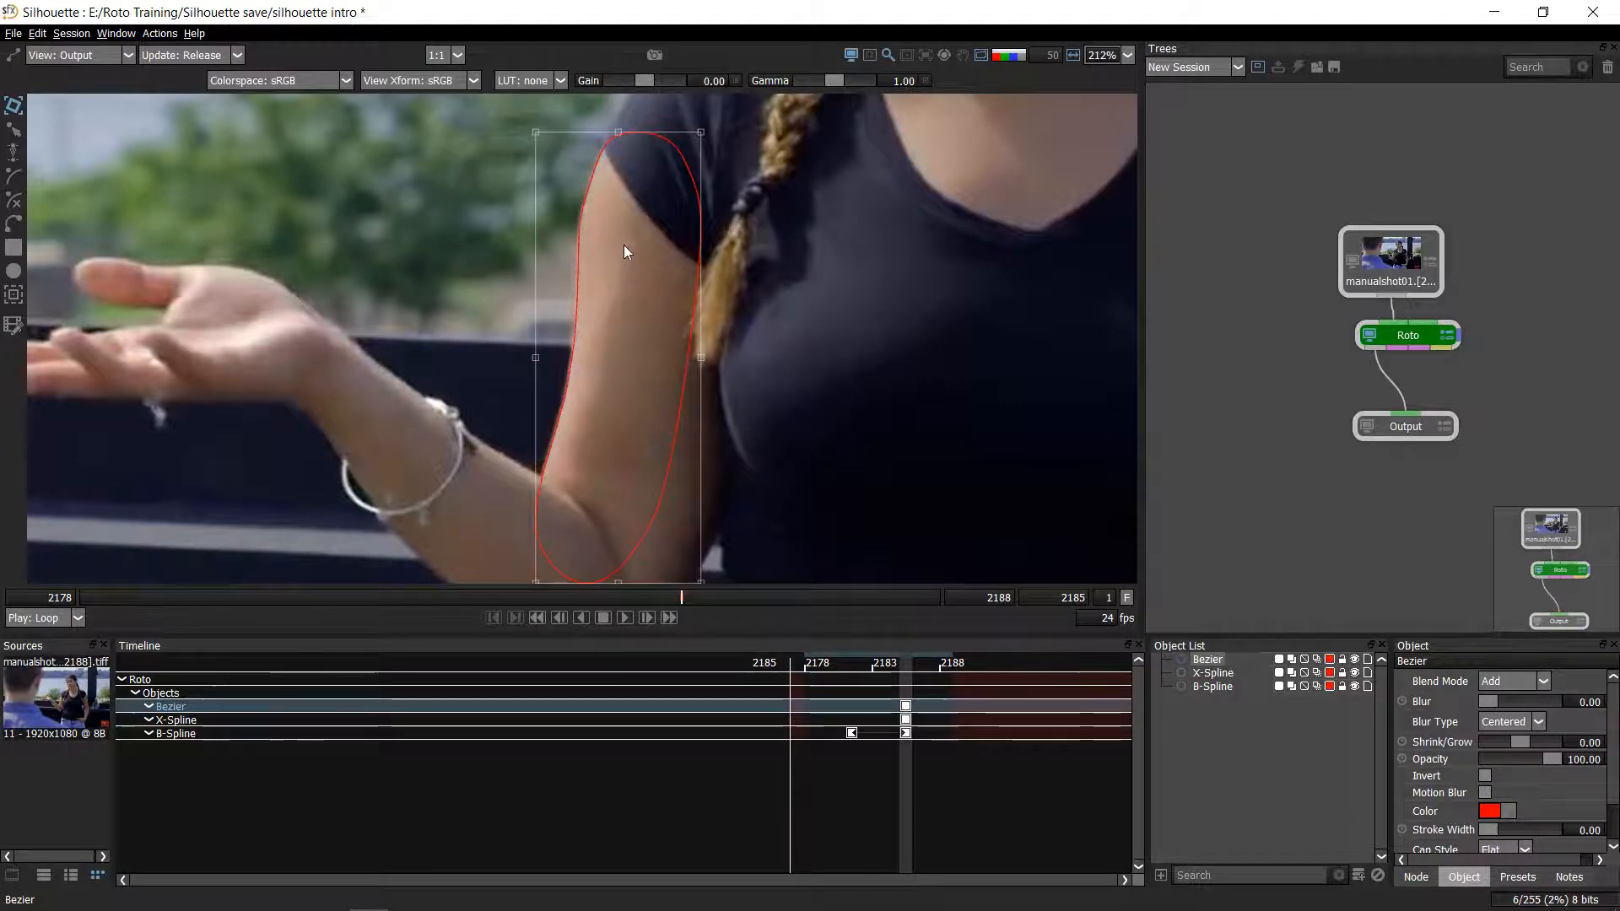
pyautogui.scroll(-2, 625, 251)
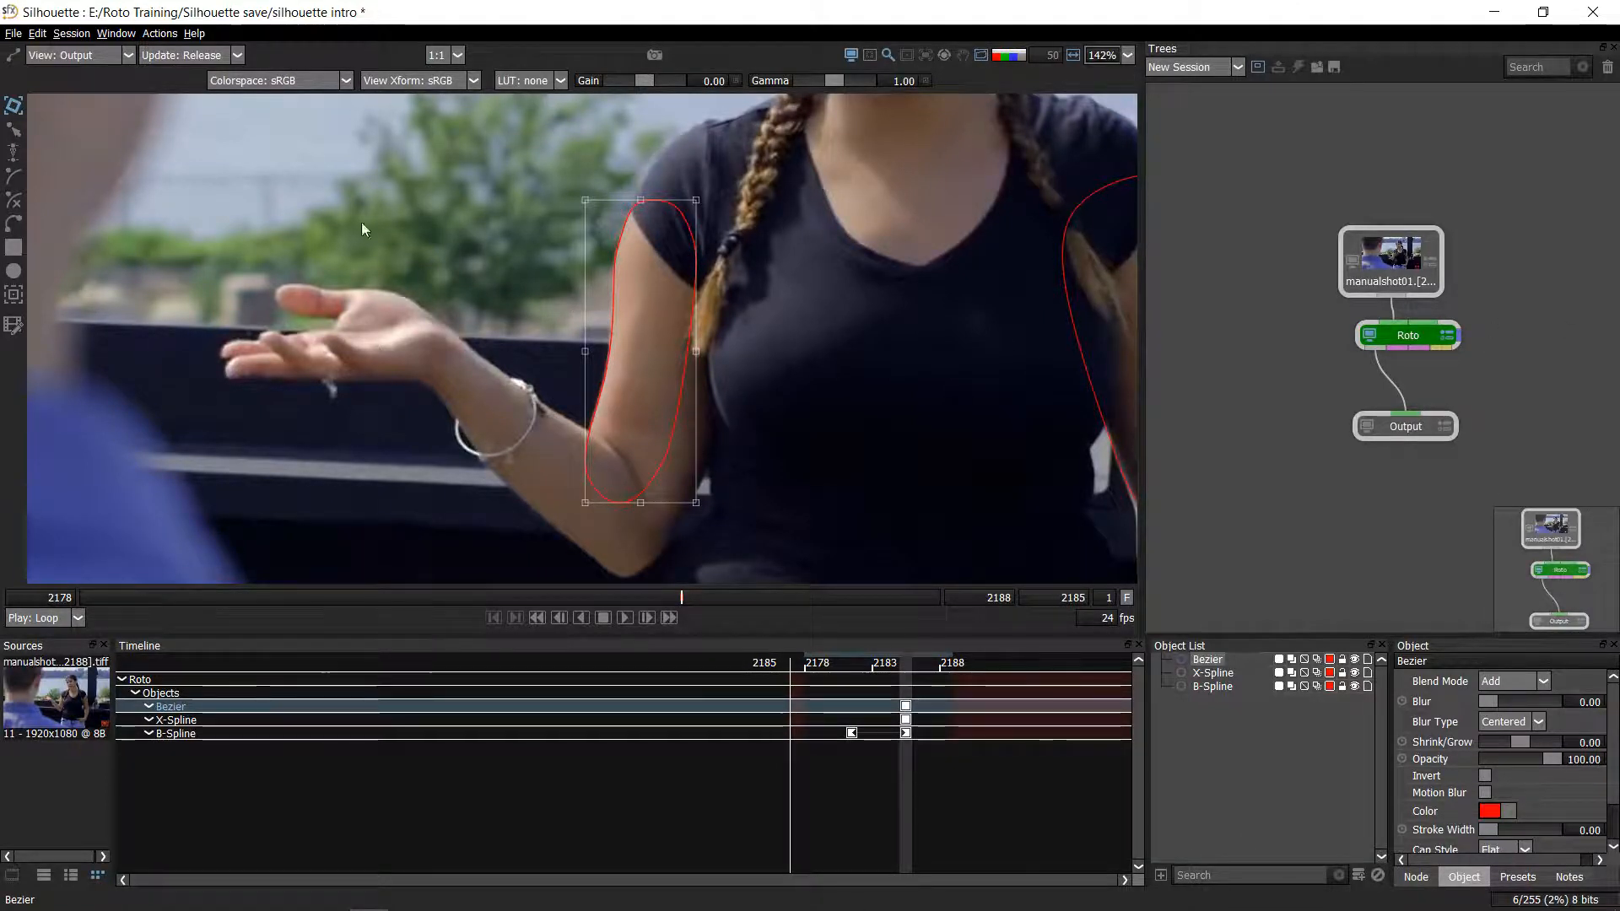
pyautogui.click(397, 267)
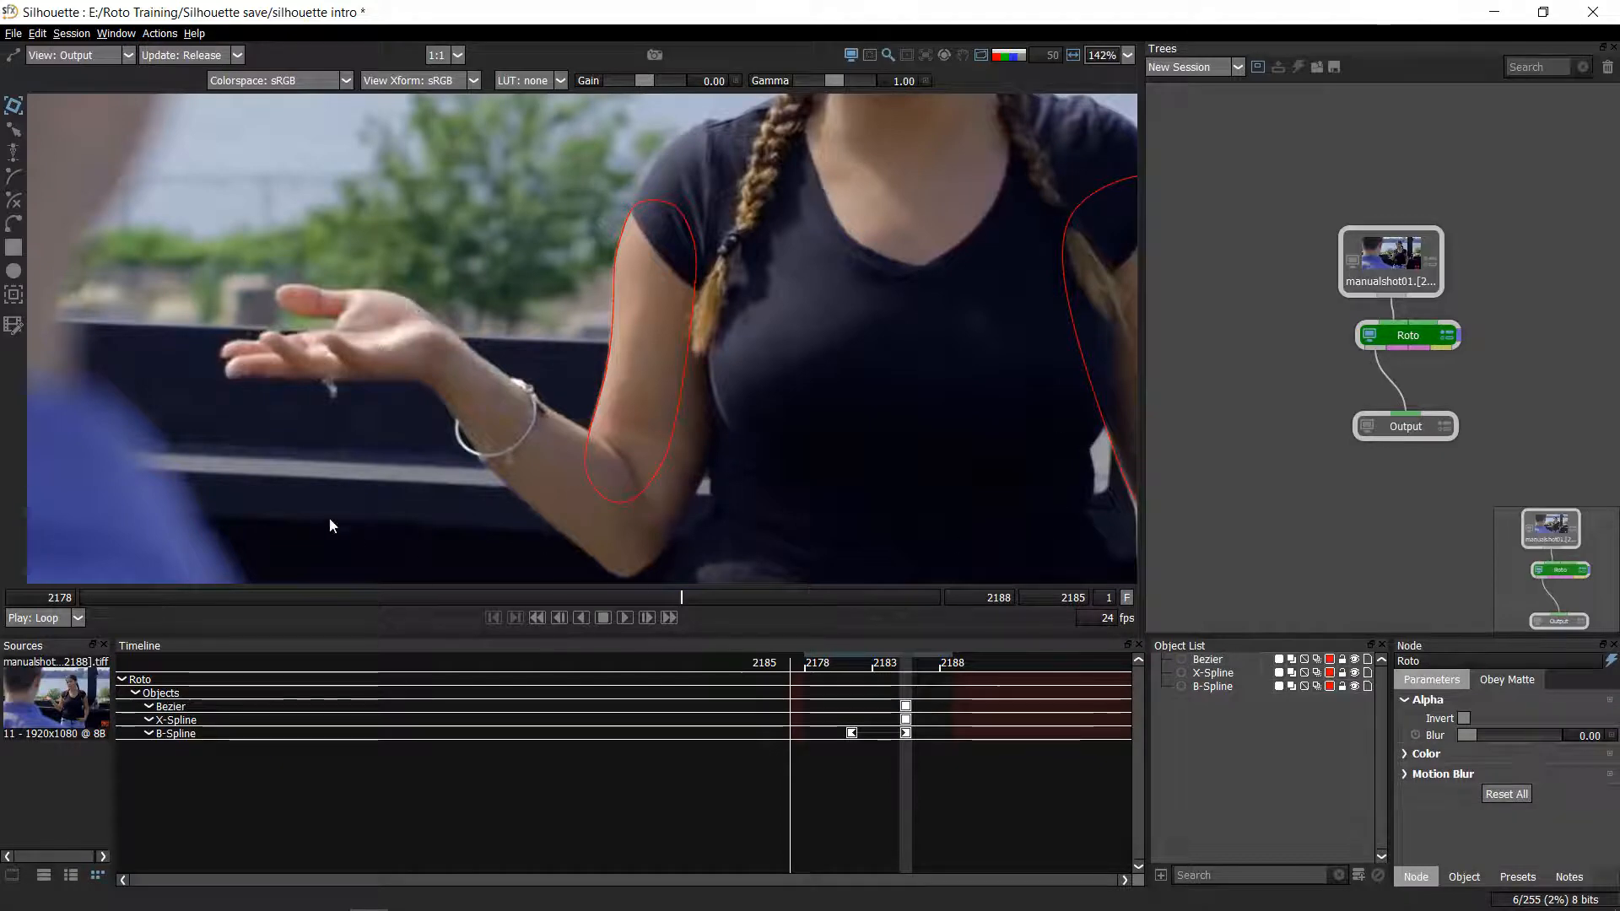
# - Expand the viewer to fill the workspace and bring the Bezier-outlined arm in close
pyautogui.press('F2')
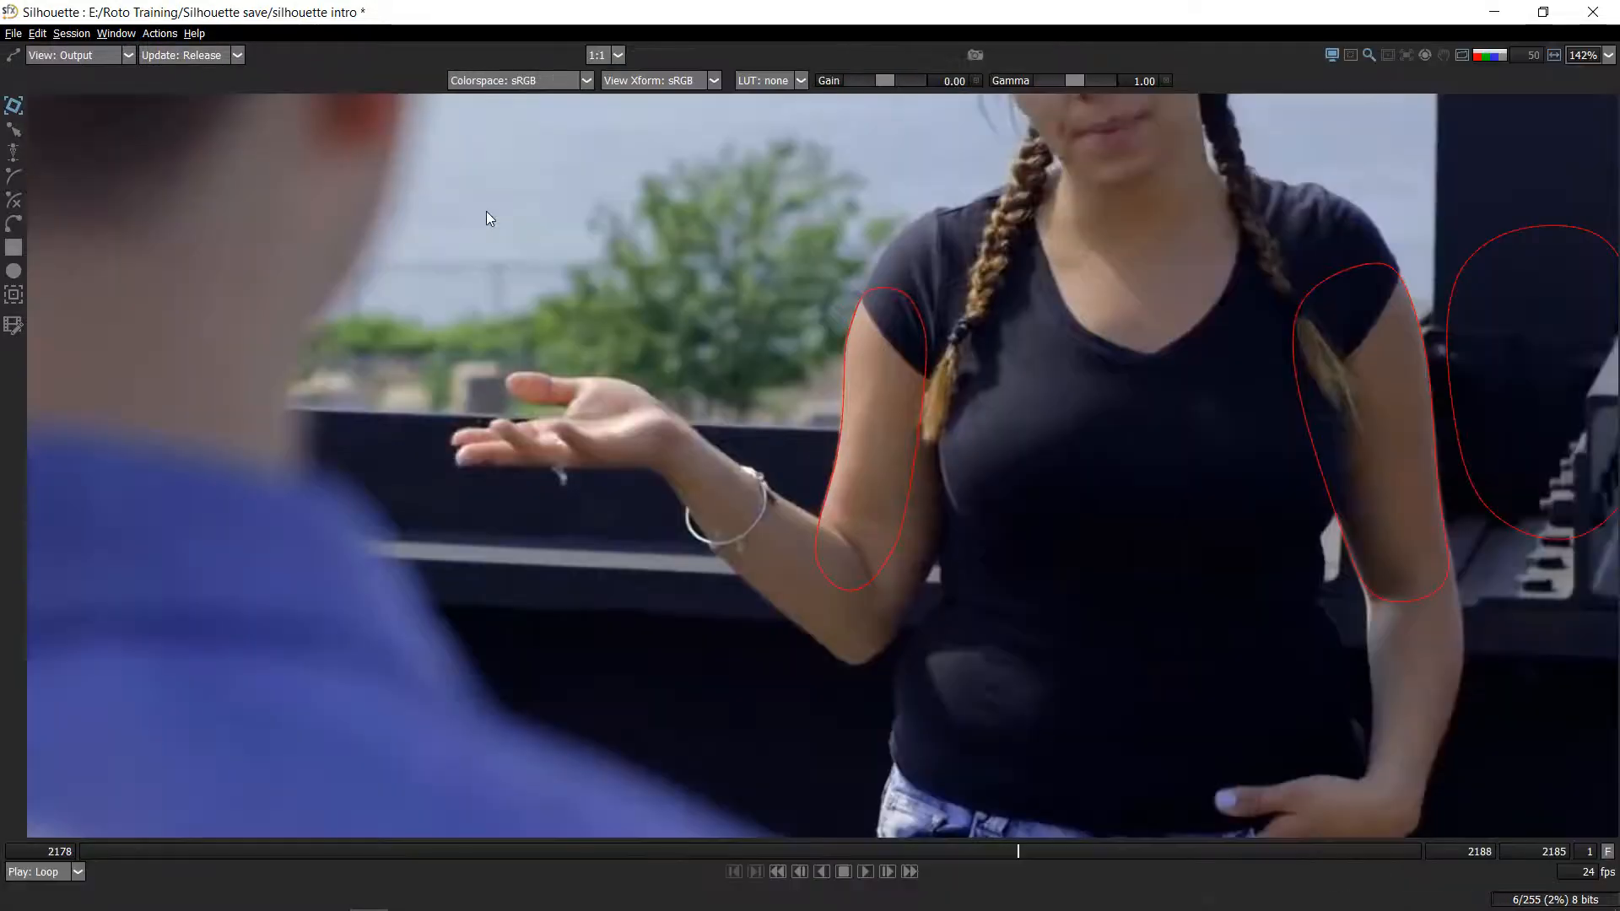
pyautogui.moveTo(747, 531); pyautogui.dragTo(378, 420)
pyautogui.scroll(-1, 378, 420)
pyautogui.scroll(2, 458, 373)
pyautogui.scroll(3, 555, 316)
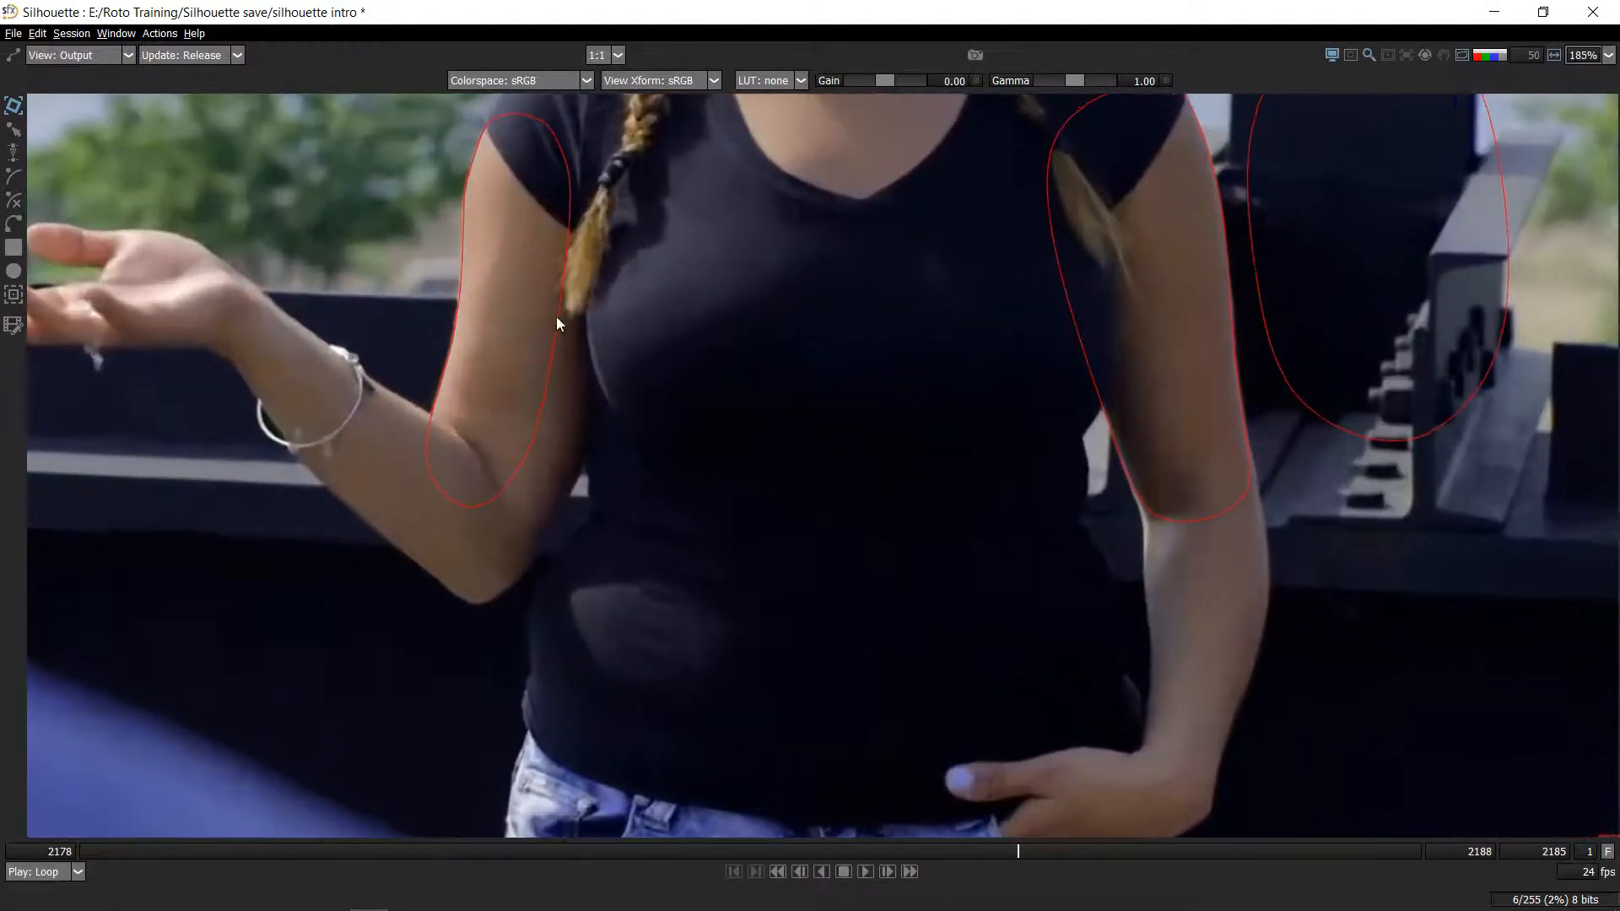
pyautogui.scroll(3, 646, 250)
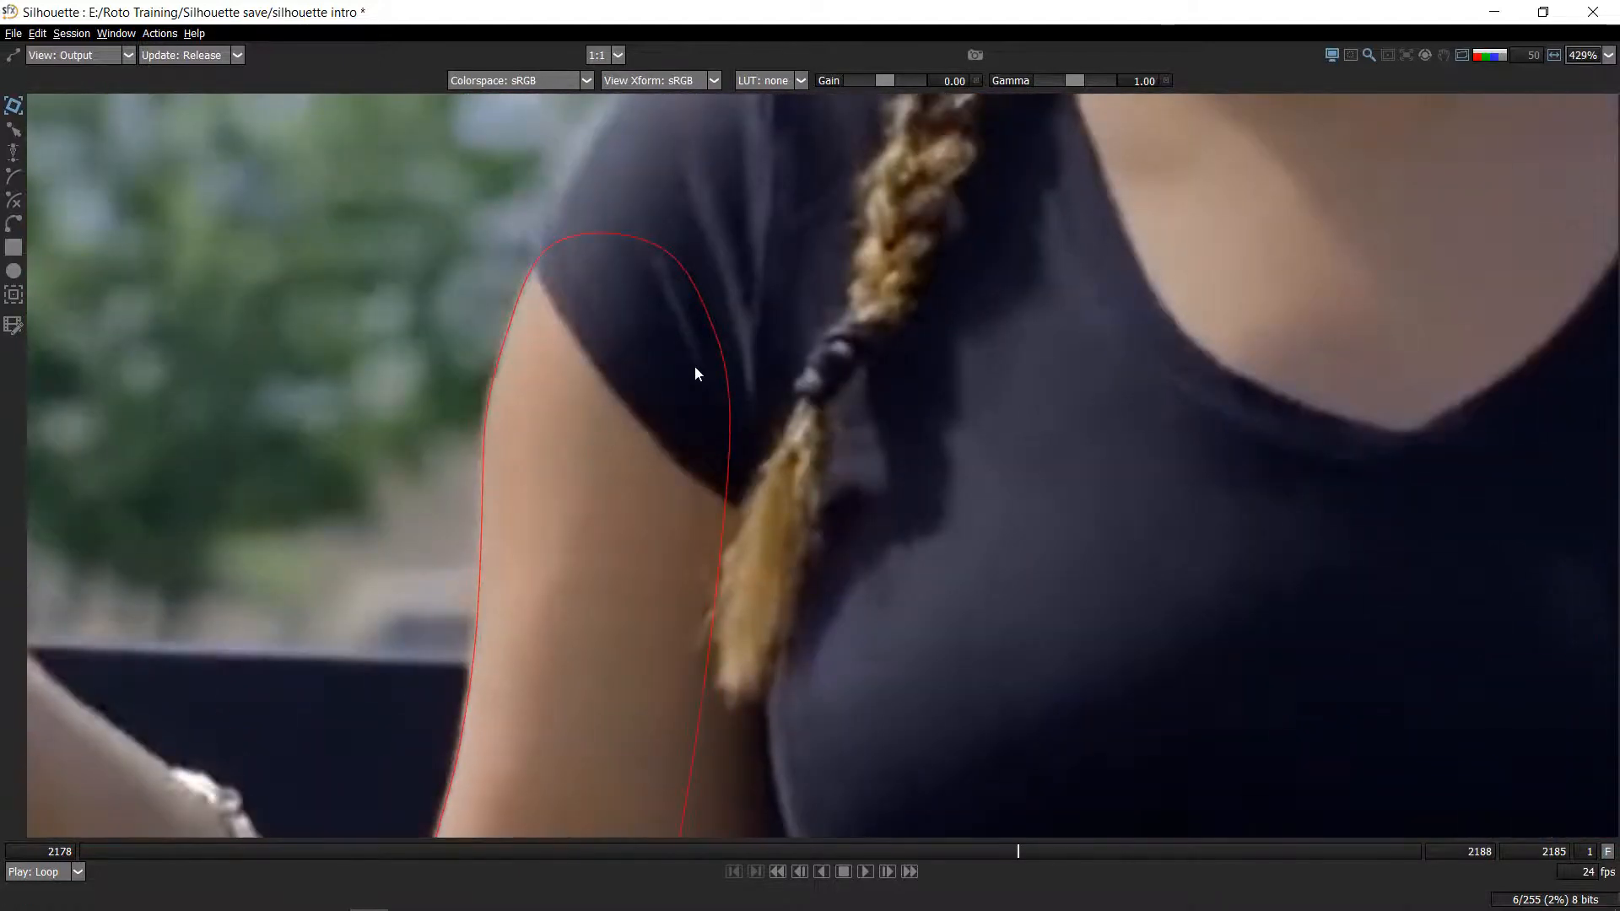
# - Select the arm Bezier again and adjust it slightly from the lower-left corner of its bounding box
pyautogui.click(679, 256)
pyautogui.scroll(-2, 839, 413)
pyautogui.moveTo(839, 413); pyautogui.dragTo(820, 226)
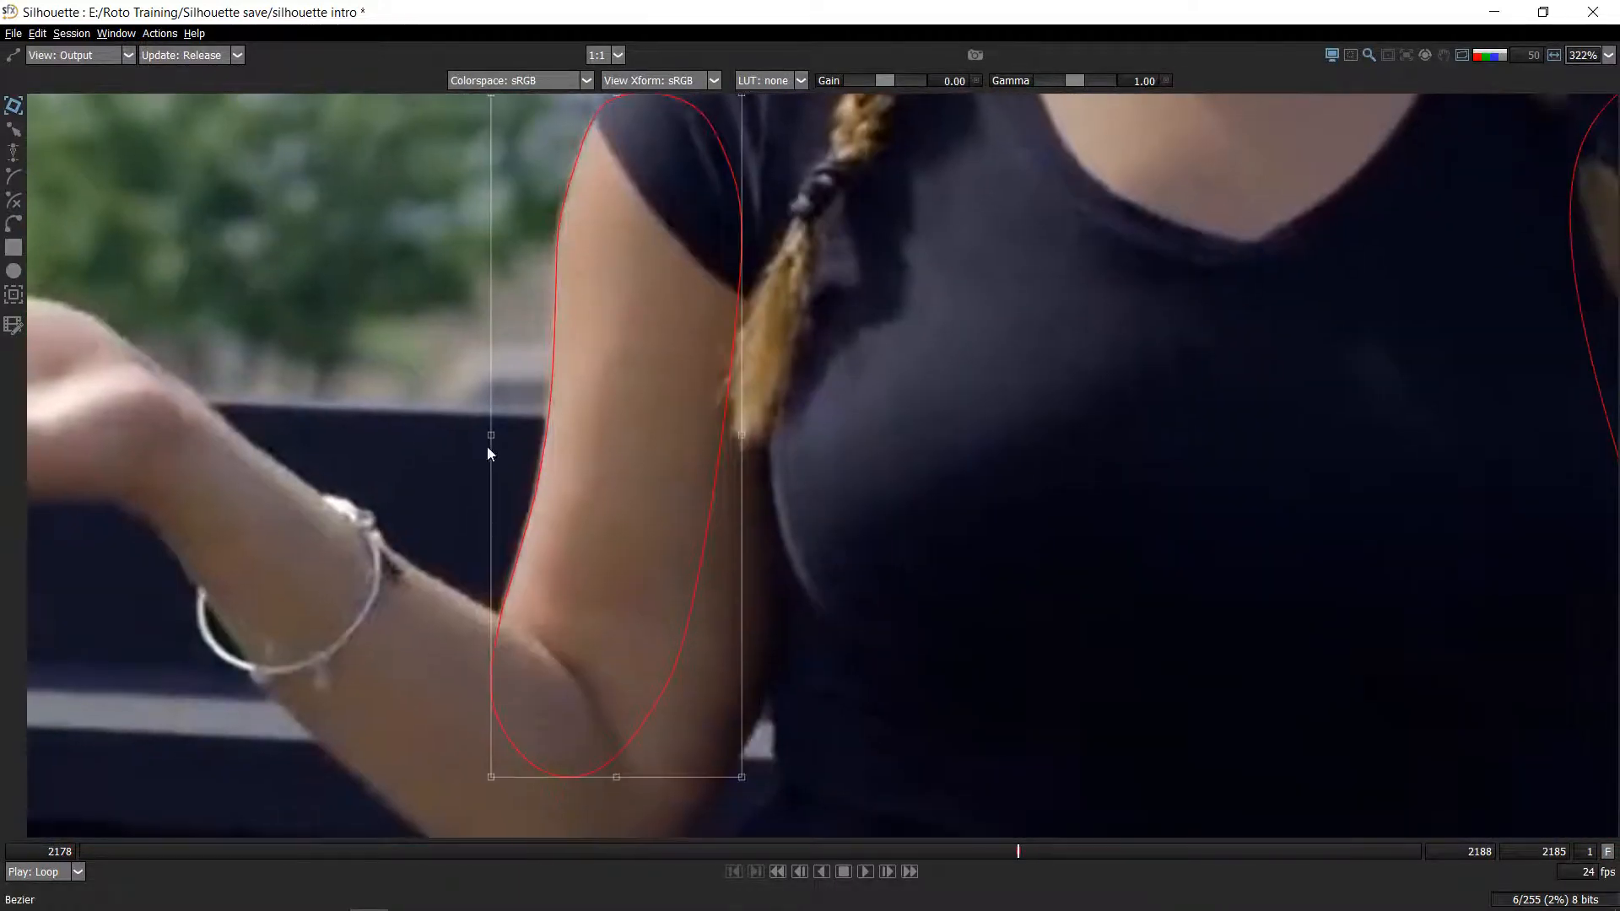
pyautogui.moveTo(488, 447); pyautogui.dragTo(493, 498)
pyautogui.moveTo(726, 752); pyautogui.dragTo(734, 614)
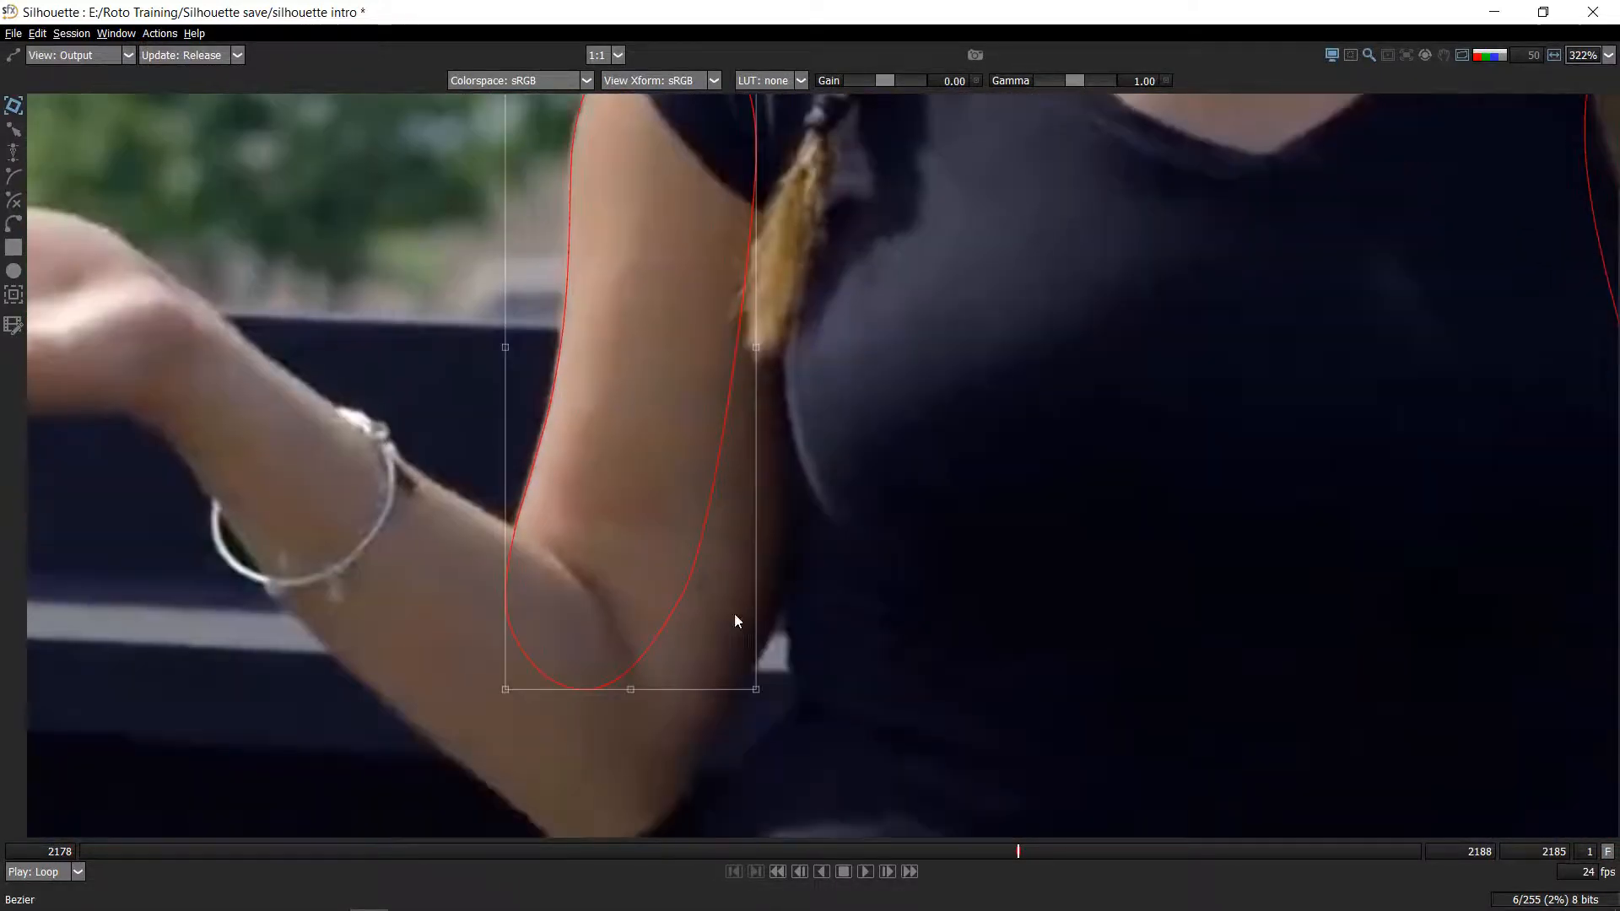
pyautogui.click(500, 690)
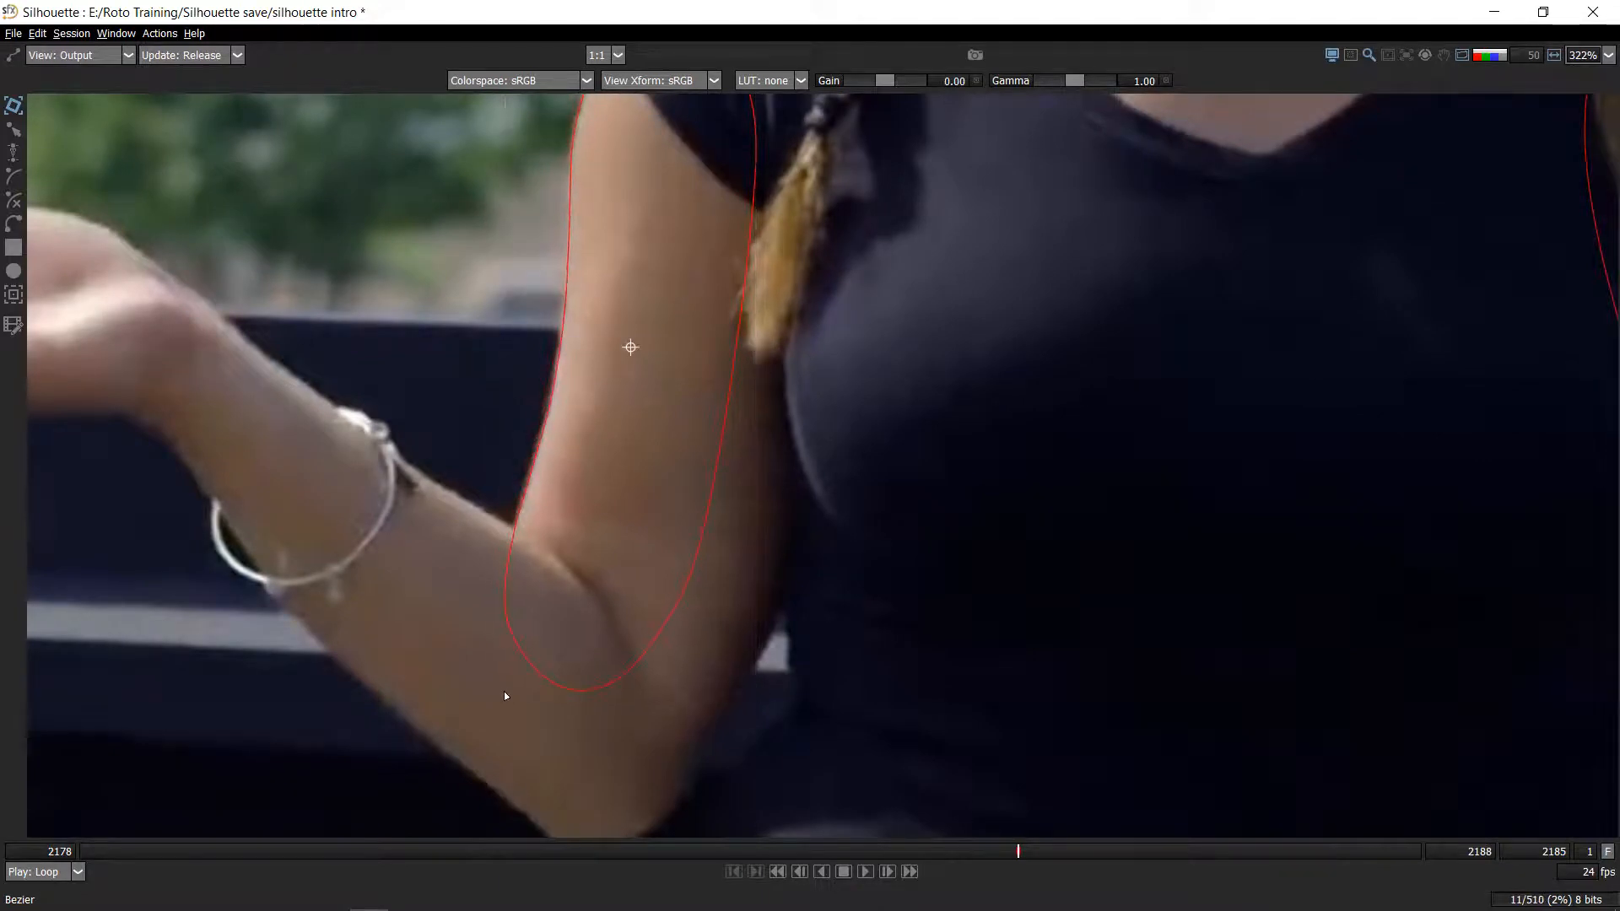
pyautogui.scroll(-3, 627, 479)
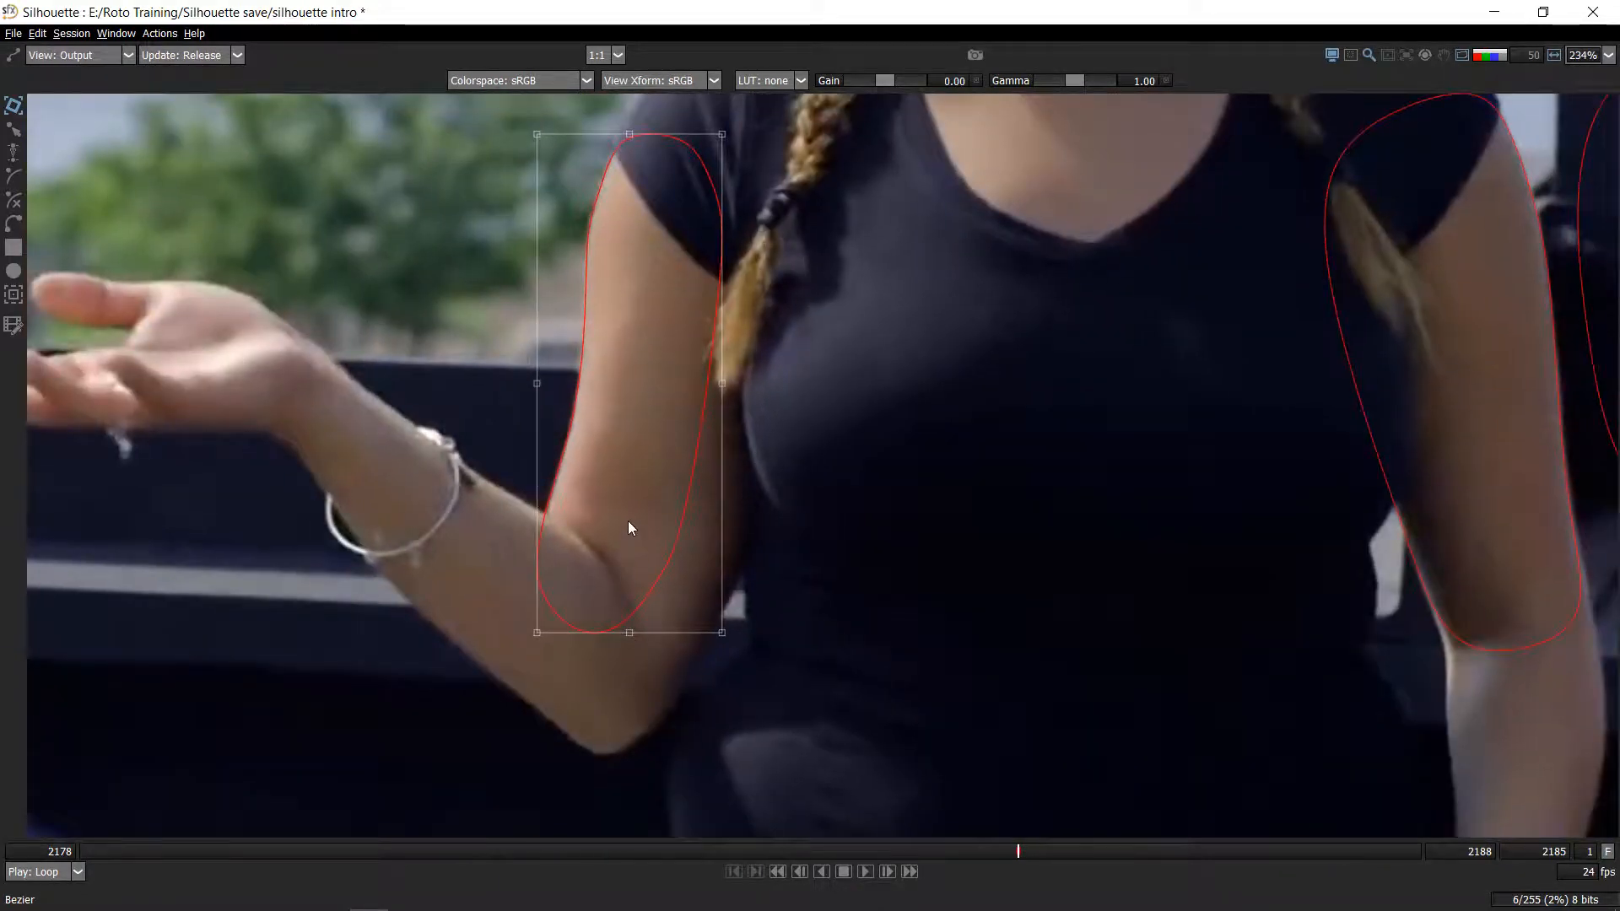
# - Select the Bezier's sleeve points and then its elbow points with the Reshape tool, and clear the selection
pyautogui.scroll(1, 622, 460)
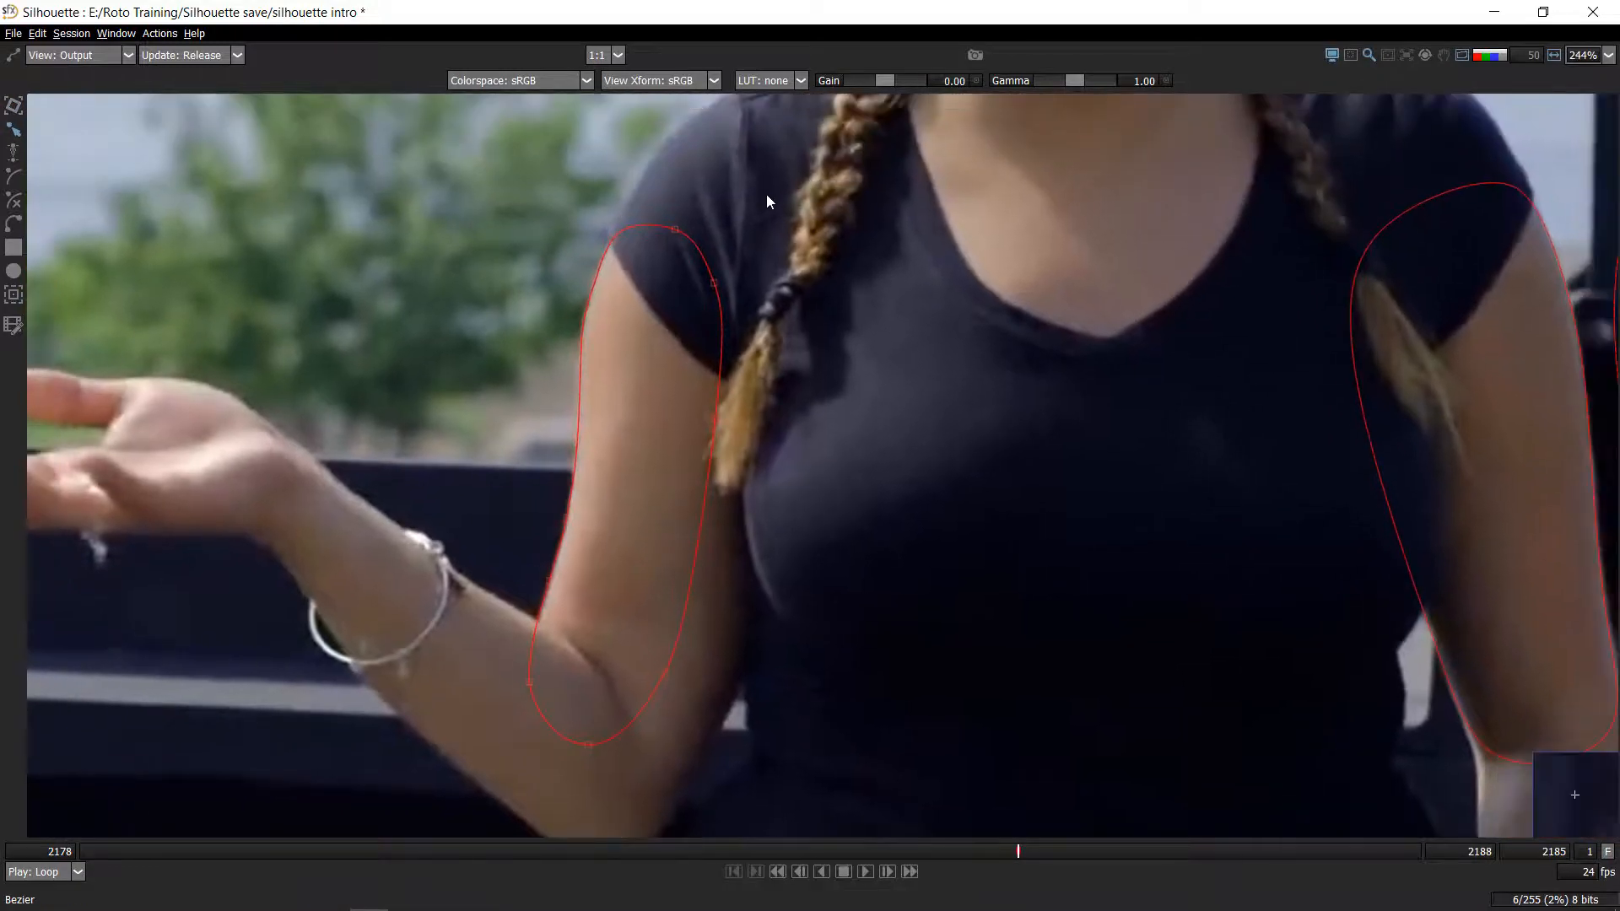
pyautogui.moveTo(766, 194); pyautogui.dragTo(595, 361)
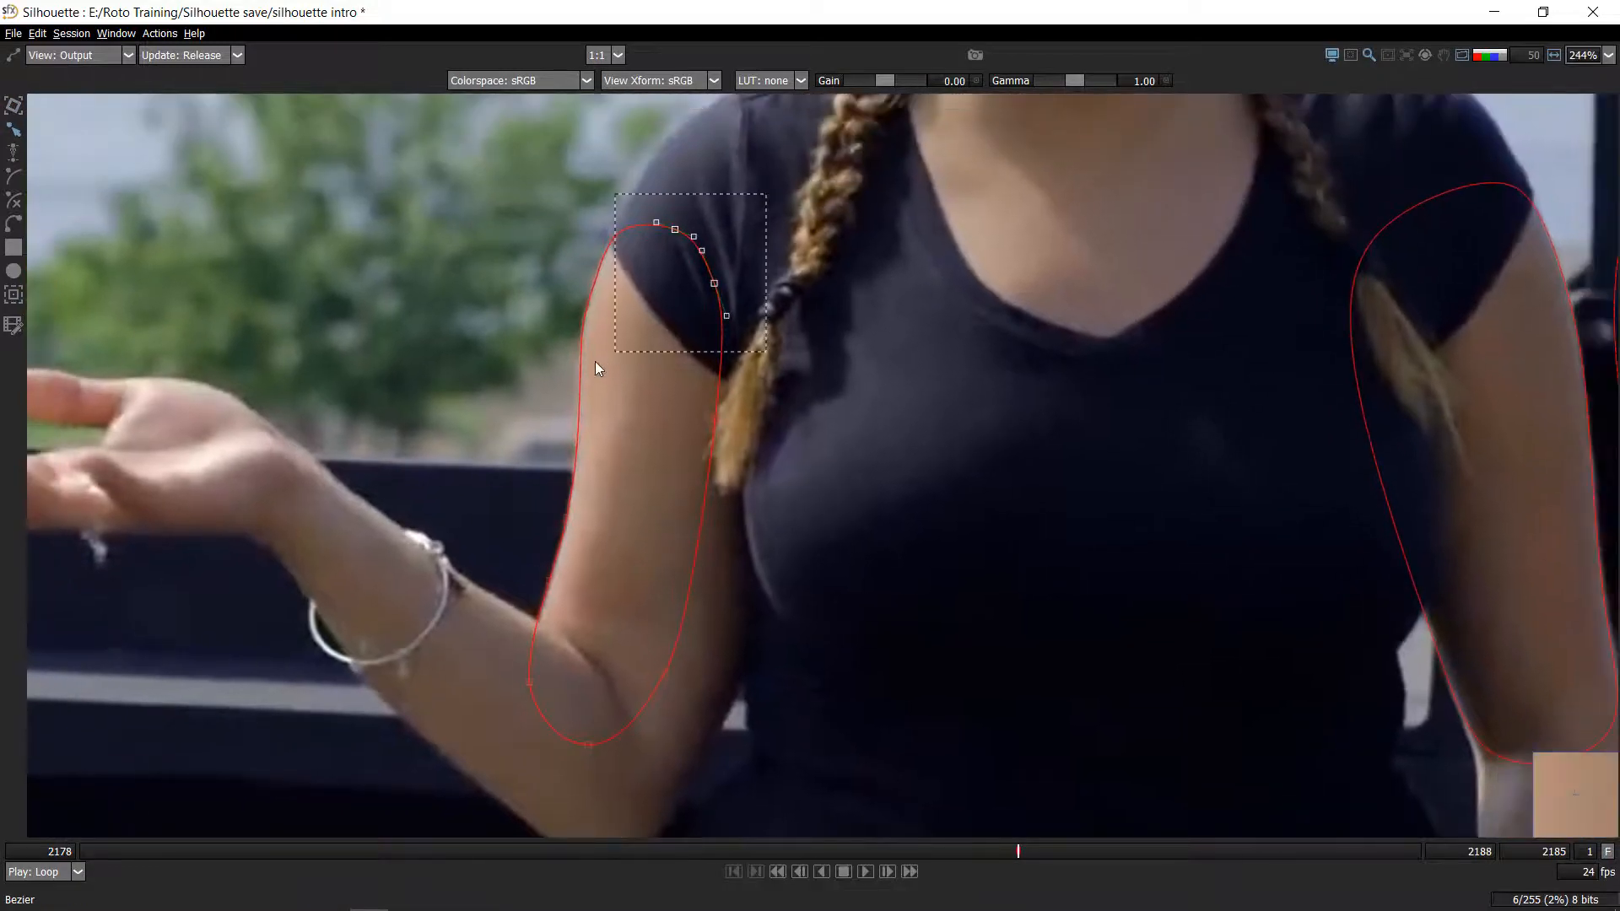
pyautogui.moveTo(616, 454); pyautogui.dragTo(530, 620)
pyautogui.moveTo(629, 596); pyautogui.dragTo(495, 777)
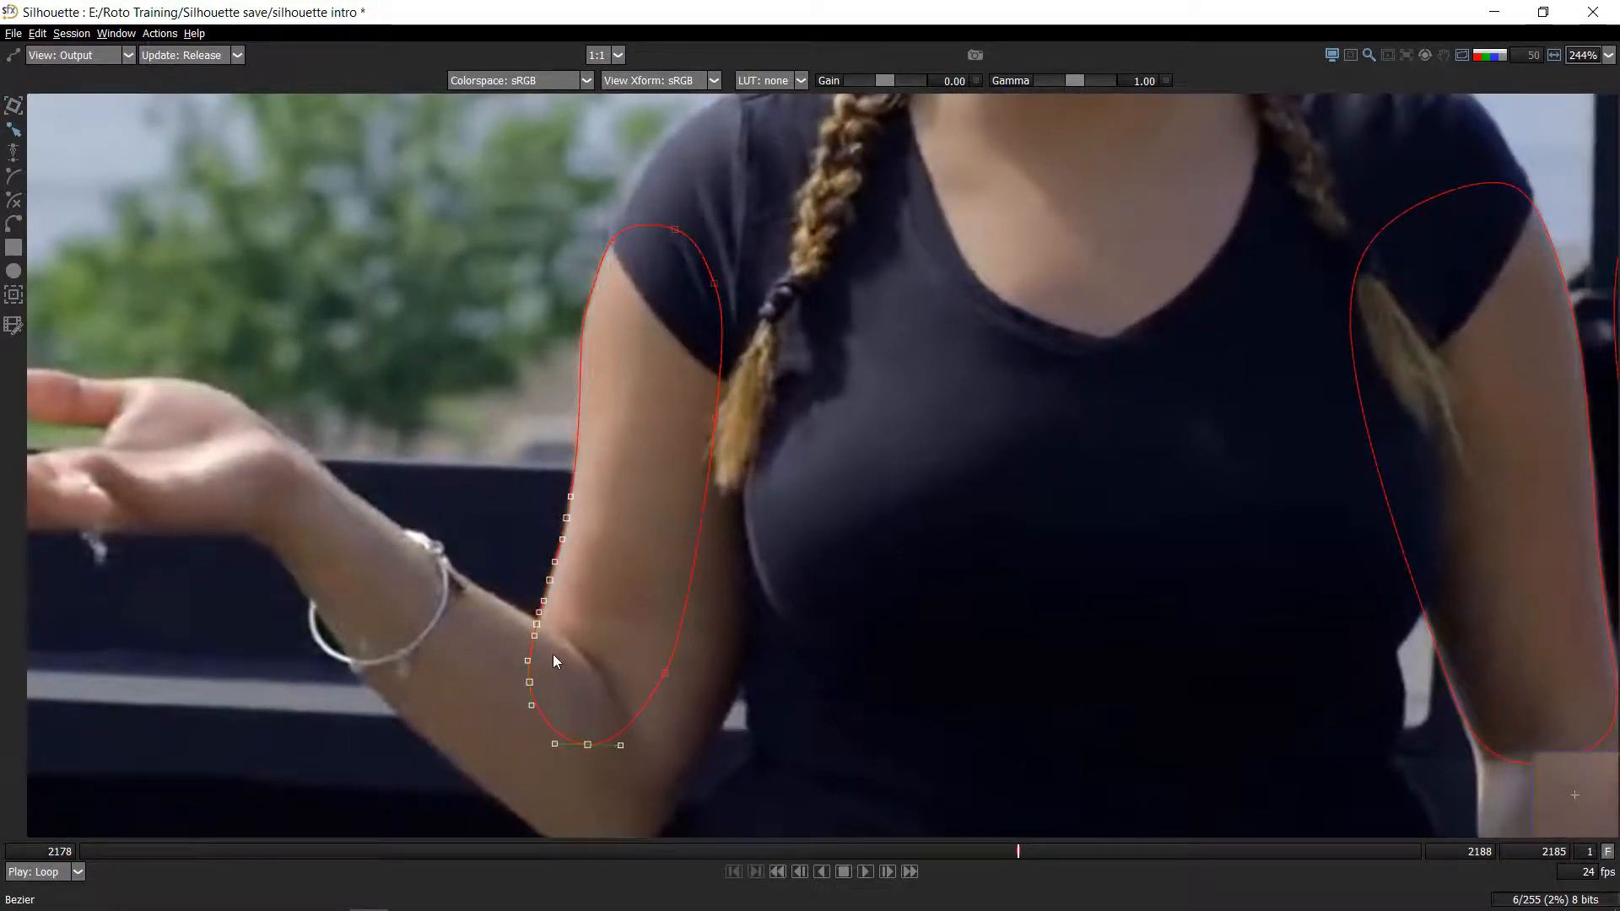
pyautogui.moveTo(572, 568); pyautogui.dragTo(569, 477)
pyautogui.click(622, 418)
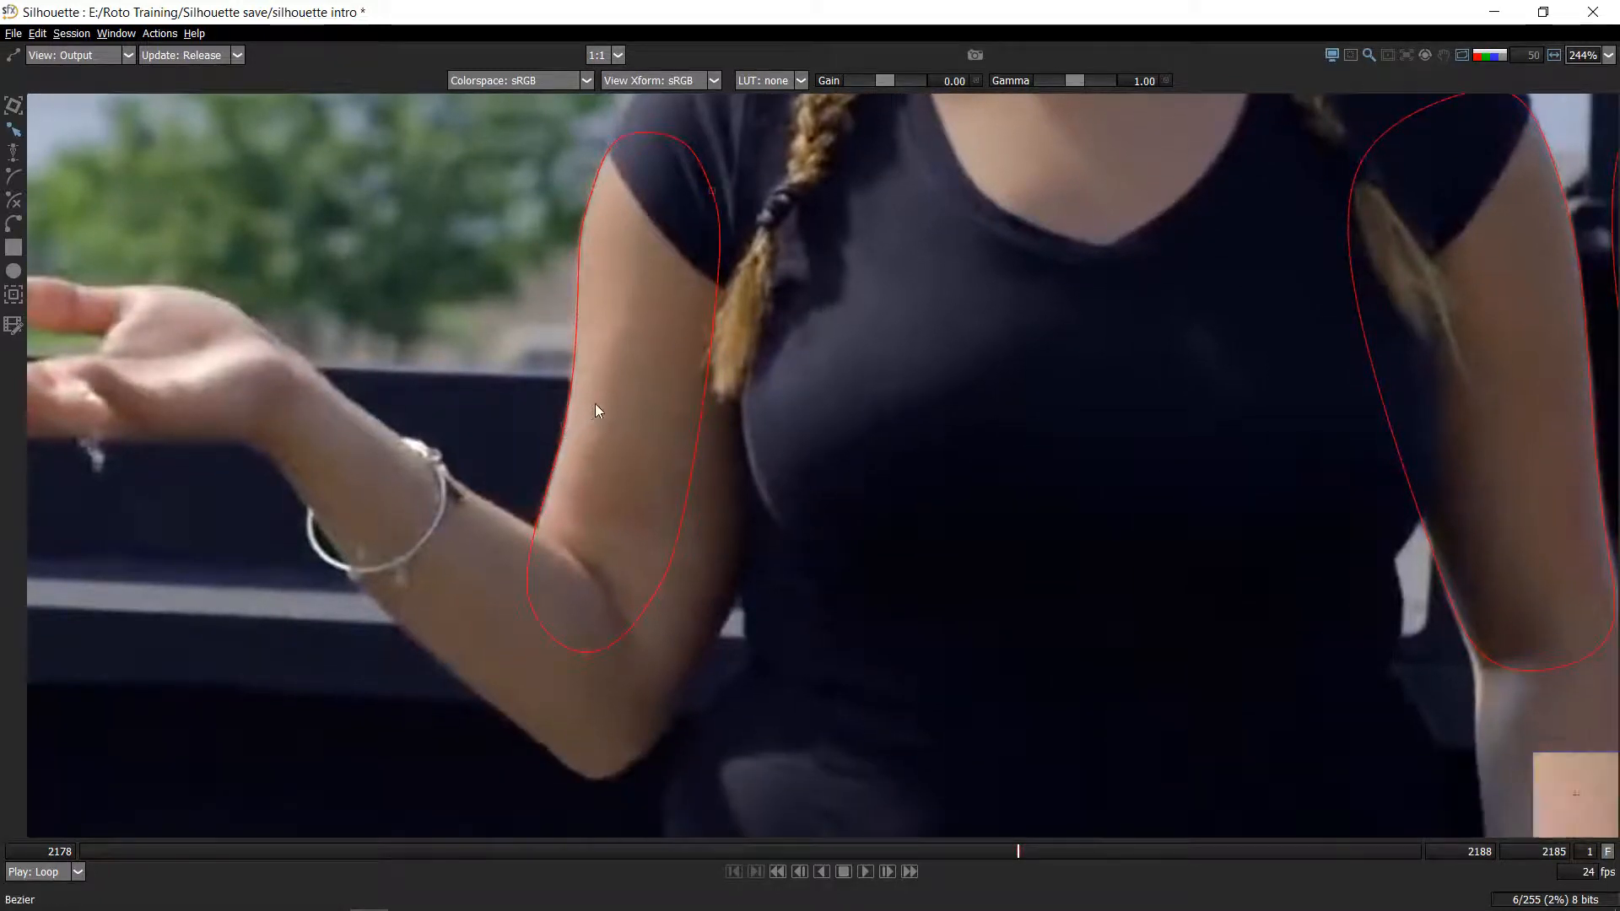
# - Select the Bezier points around the elbow and nudge only those points with the Transform tool's point-level bounding box
pyautogui.moveTo(595, 404); pyautogui.dragTo(506, 705)
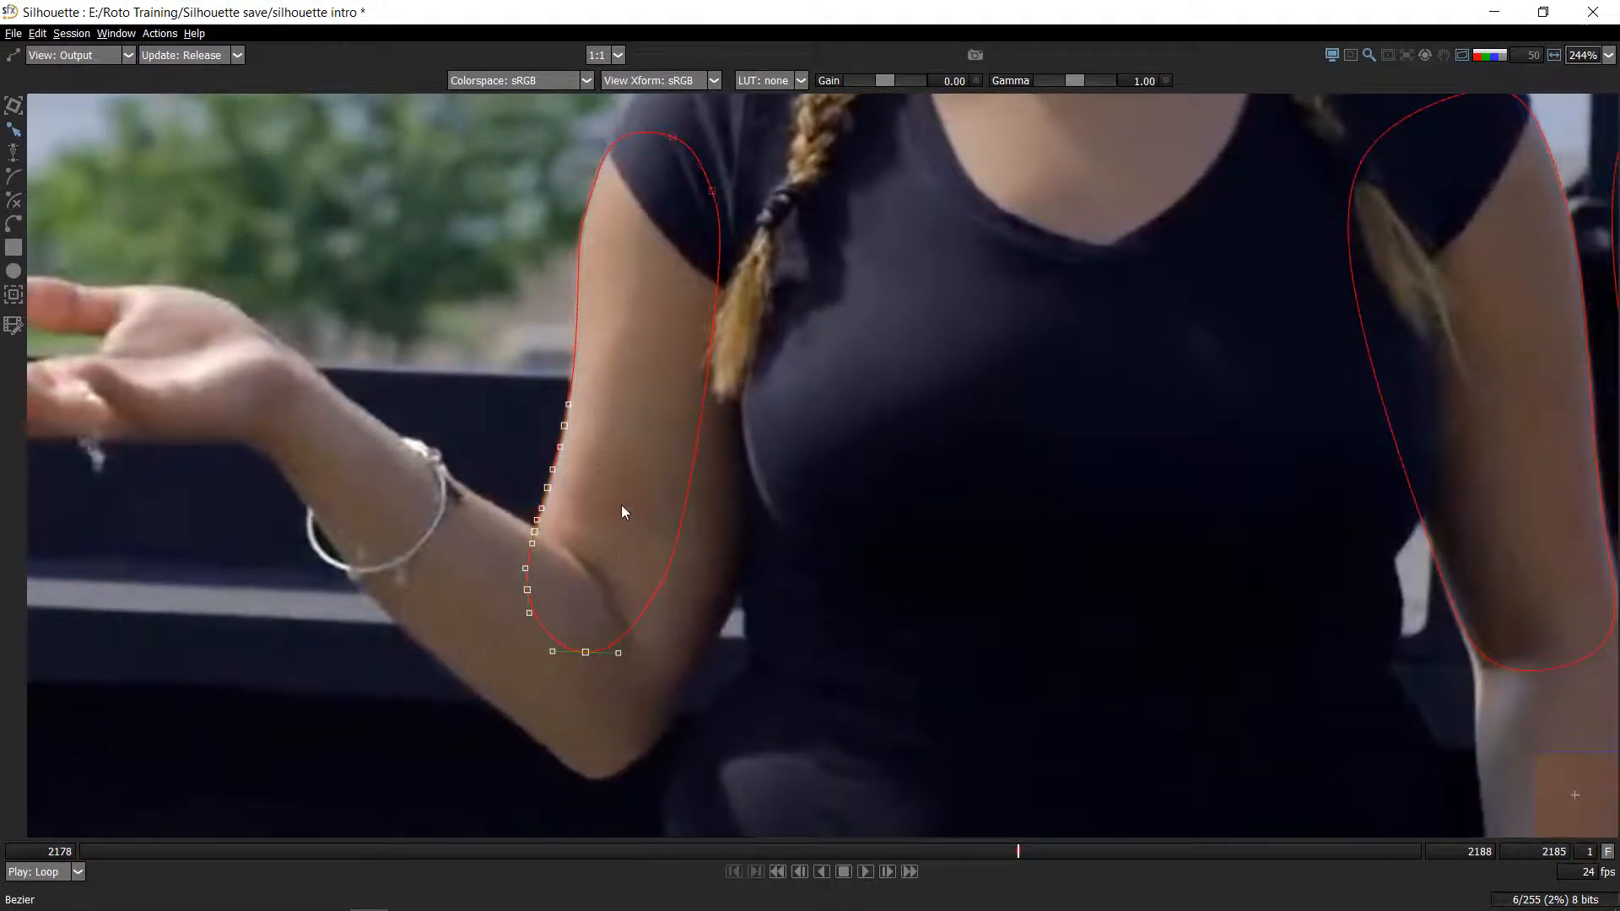
pyautogui.click(623, 512)
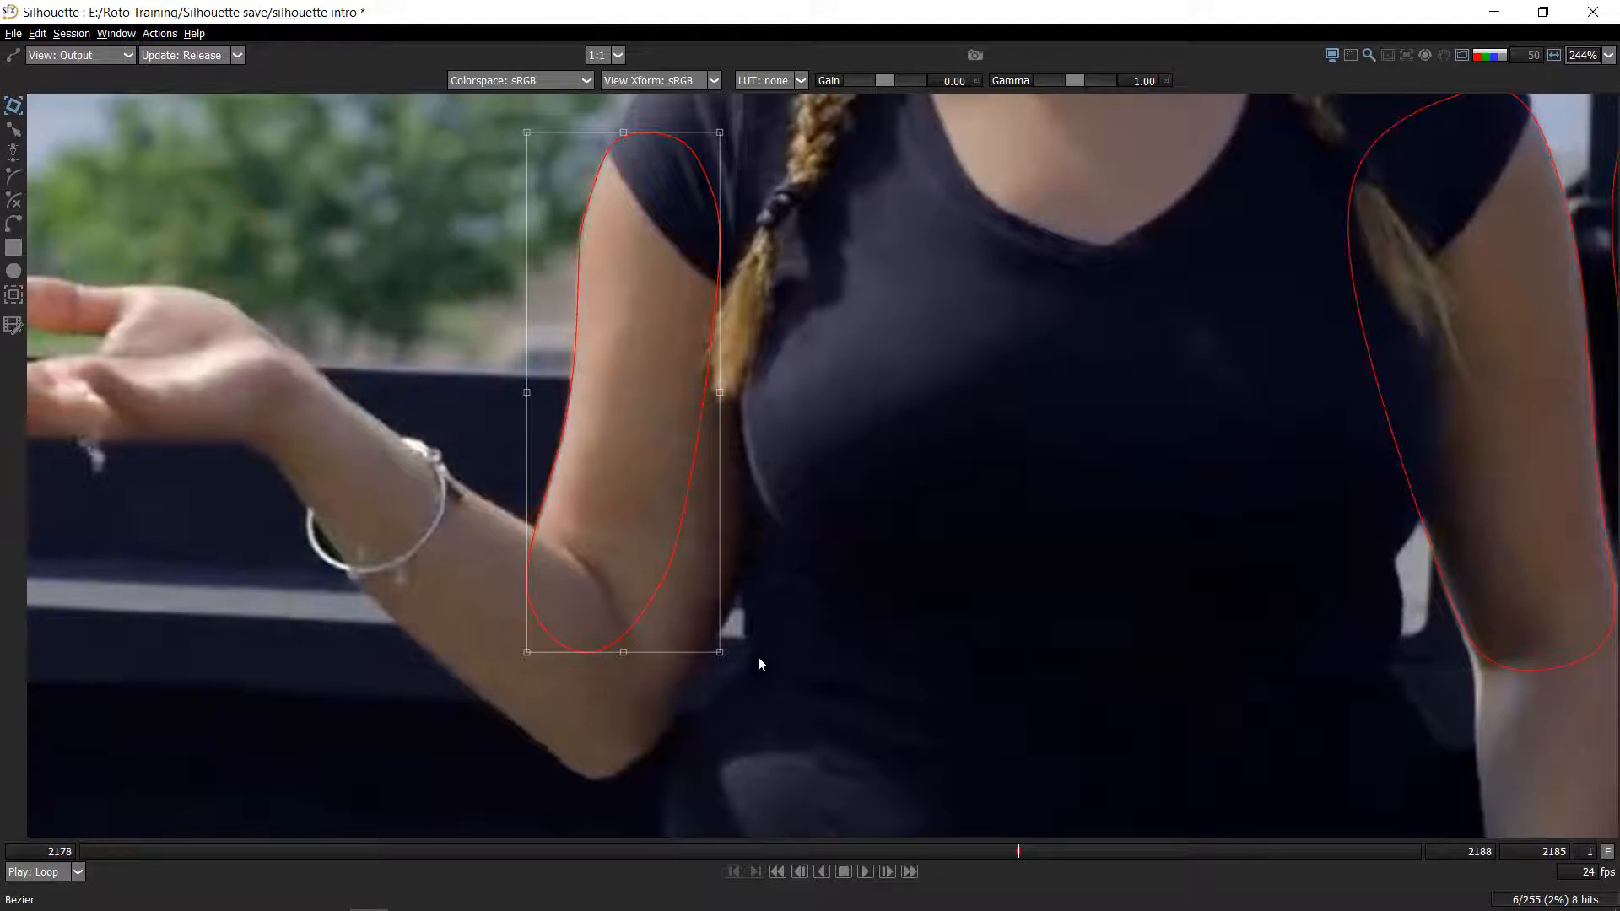
pyautogui.press('t')
pyautogui.scroll(1, 579, 568)
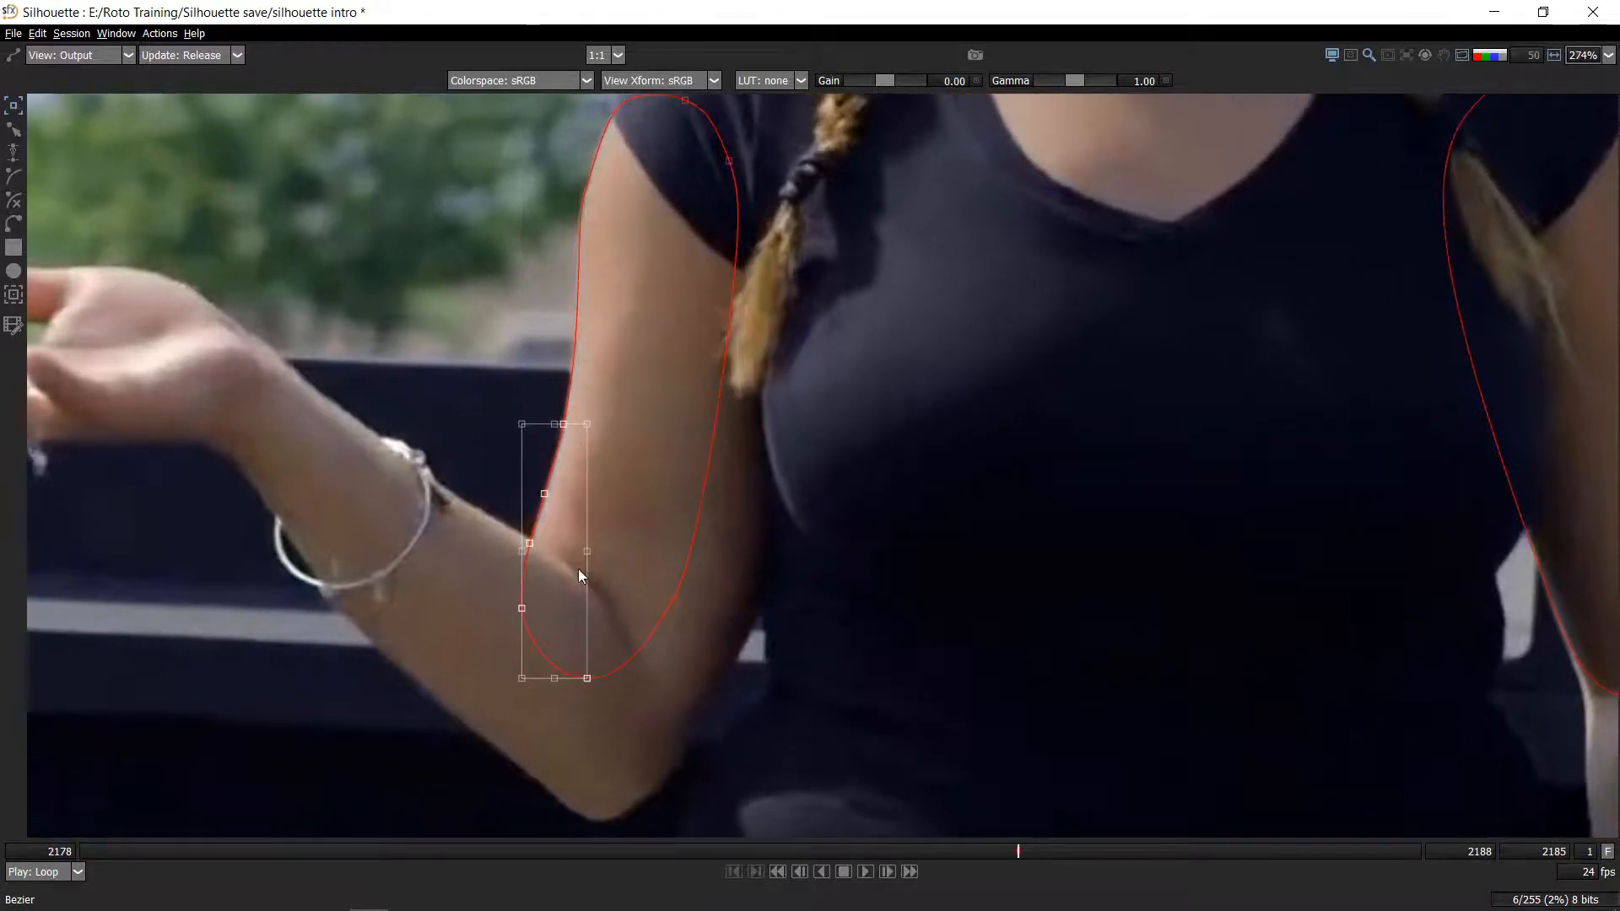
pyautogui.scroll(1, 570, 430)
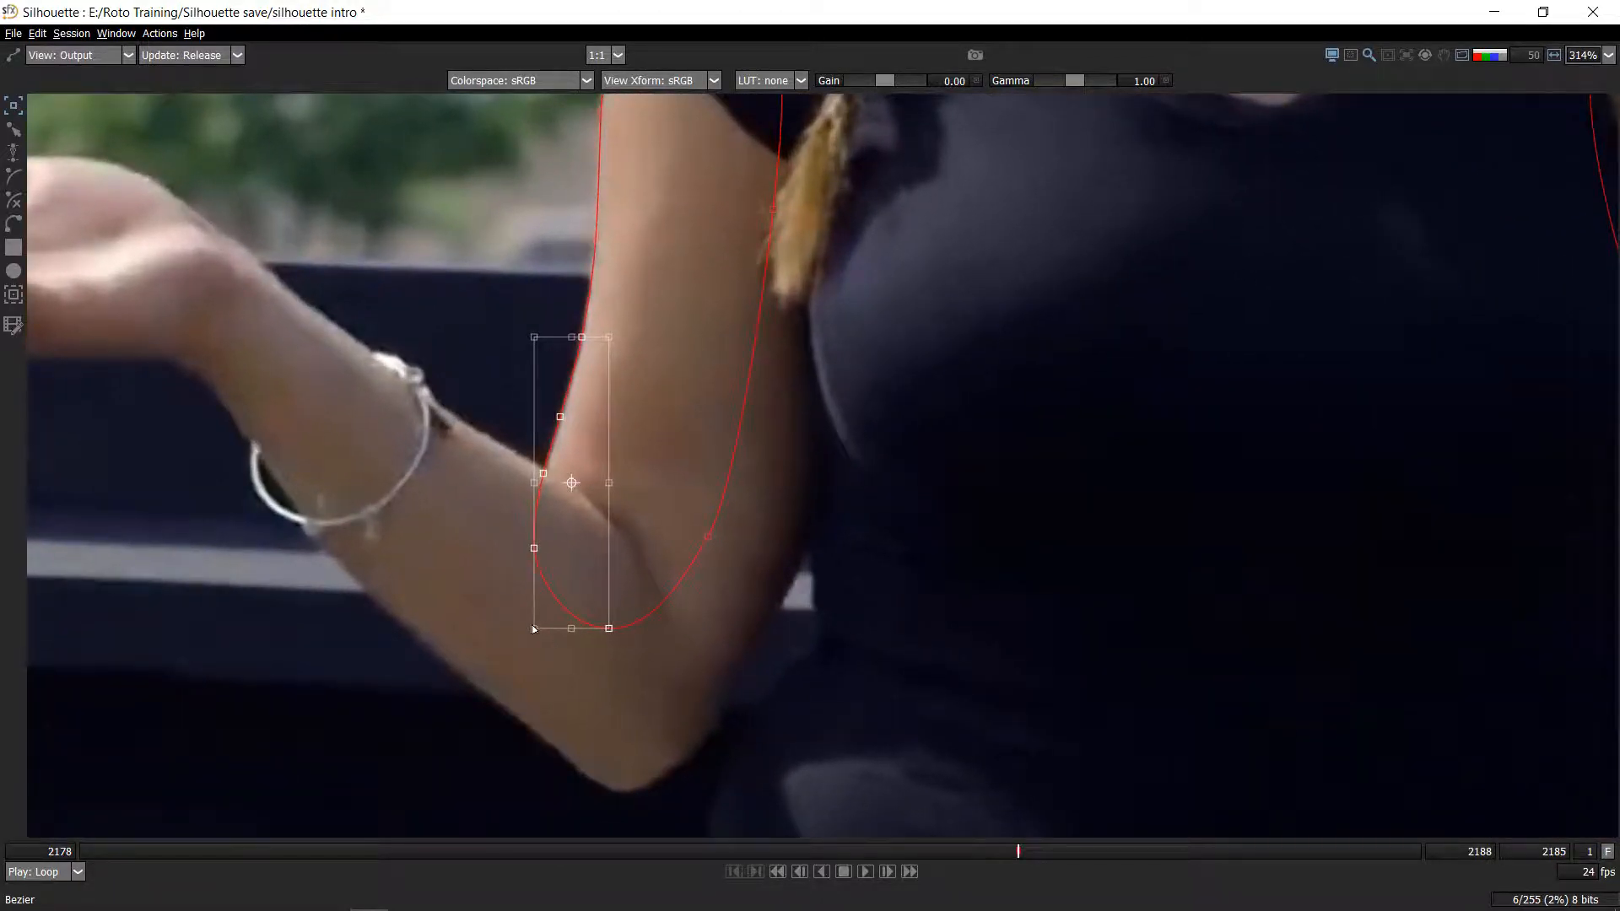
pyautogui.click(529, 625)
pyautogui.moveTo(537, 628)
pyautogui.mouseDown()
pyautogui.moveTo(503, 626)
pyautogui.moveTo(539, 600)
pyautogui.moveTo(537, 623)
pyautogui.mouseUp()
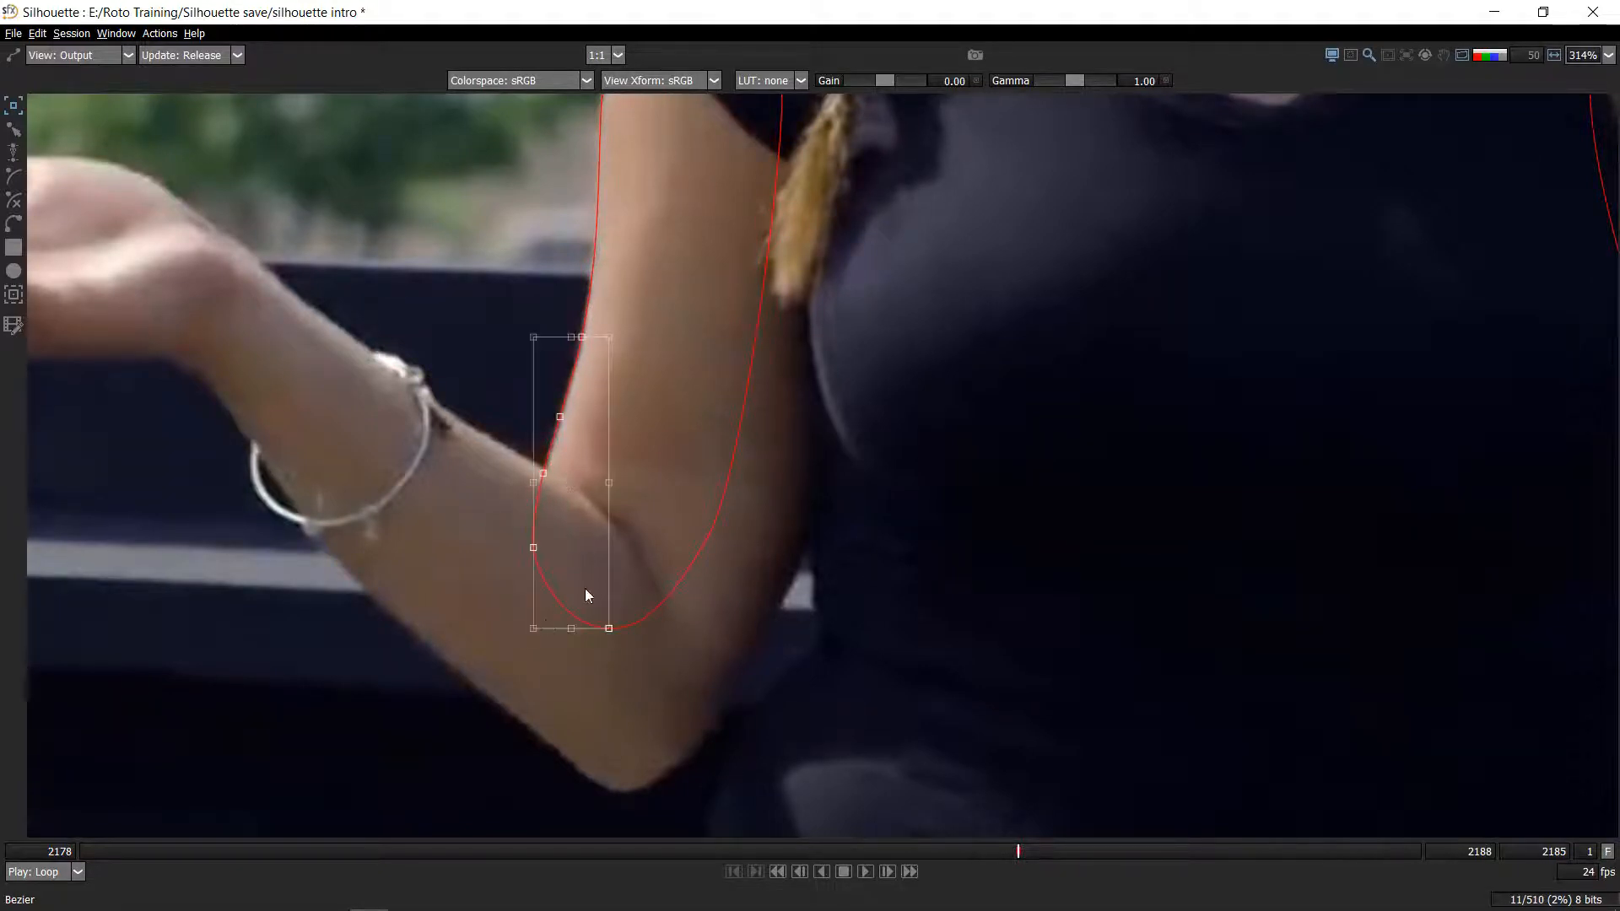
# - Move ahead to frame 2186 with the arm Bezier selected, compare its outline with the arm, and deselect it
pyautogui.scroll(-2, 886, 446)
pyautogui.scroll(-2, 894, 443)
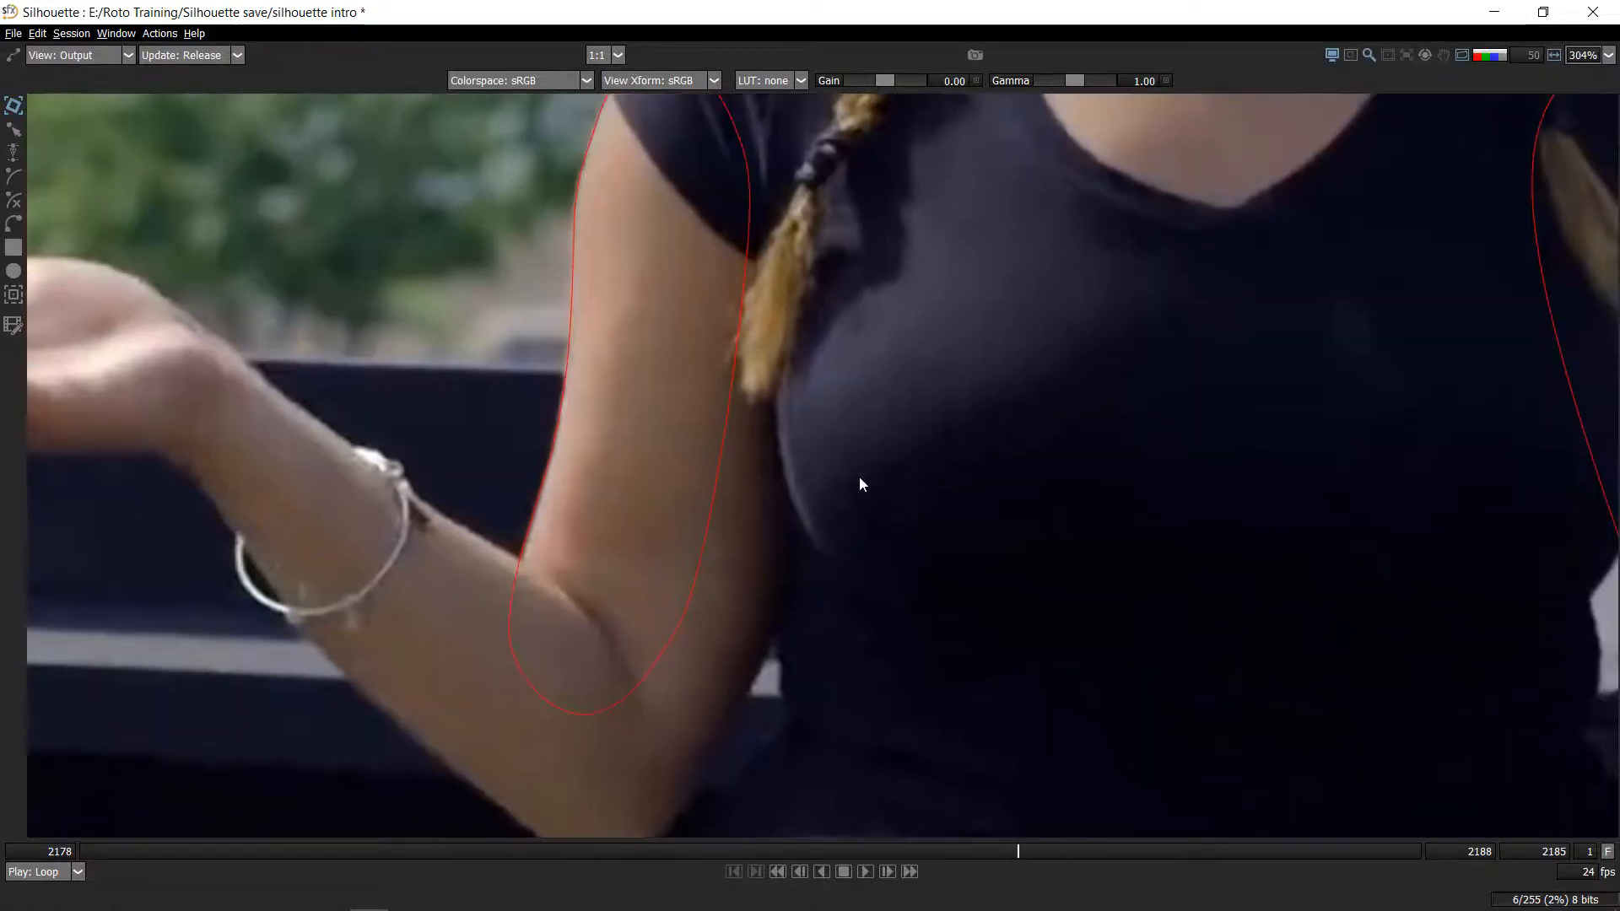
pyautogui.click(777, 424)
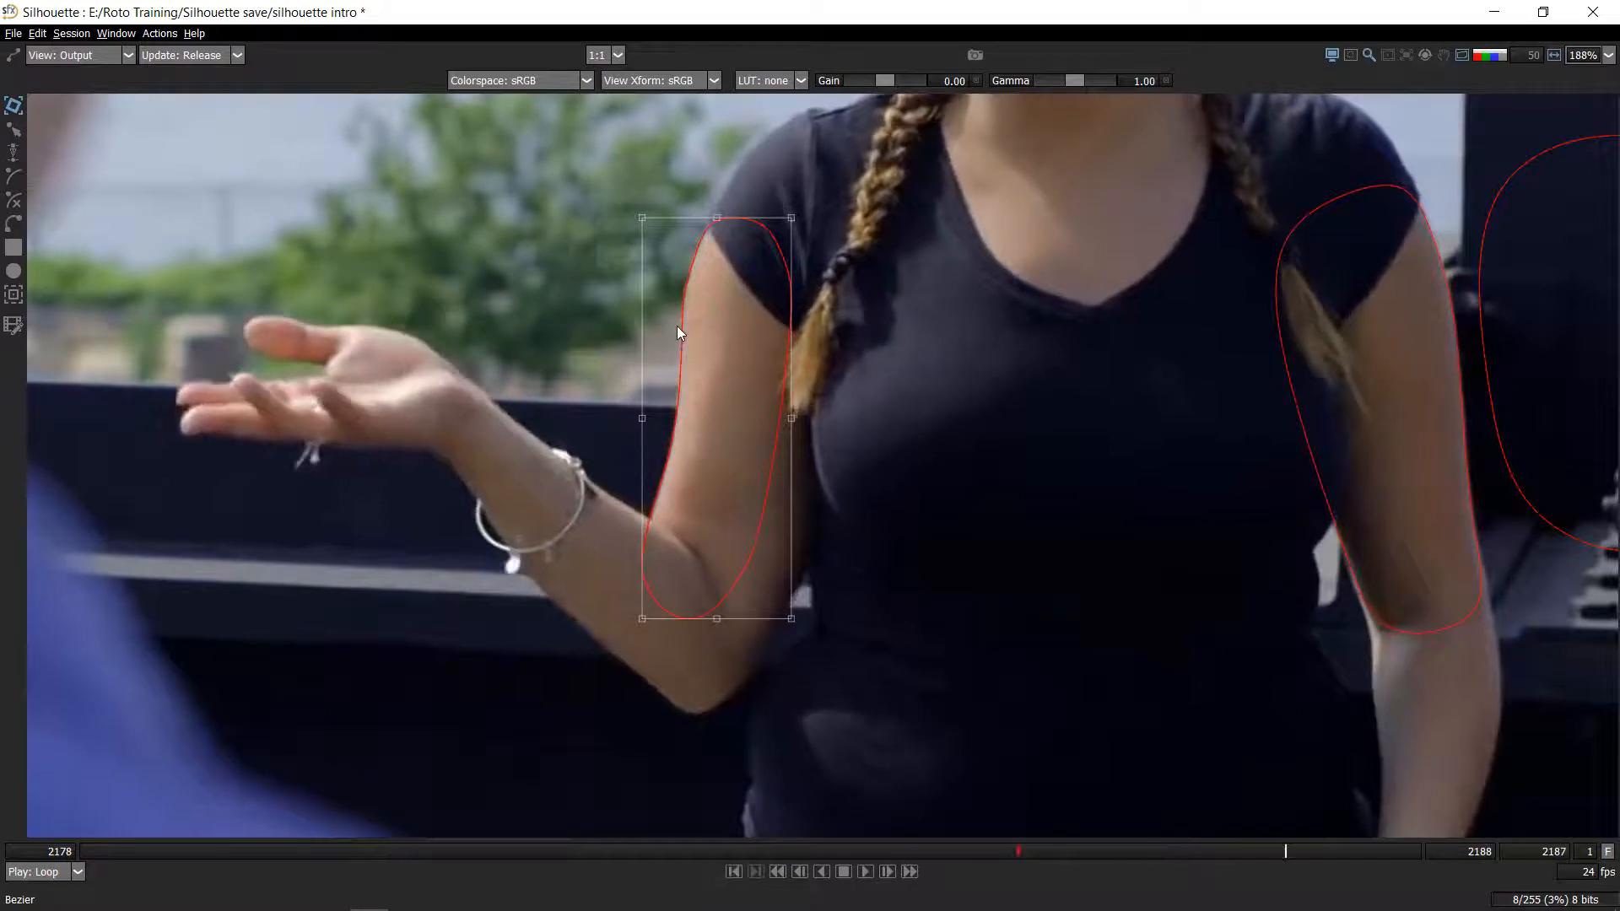
pyautogui.scroll(3, 682, 317)
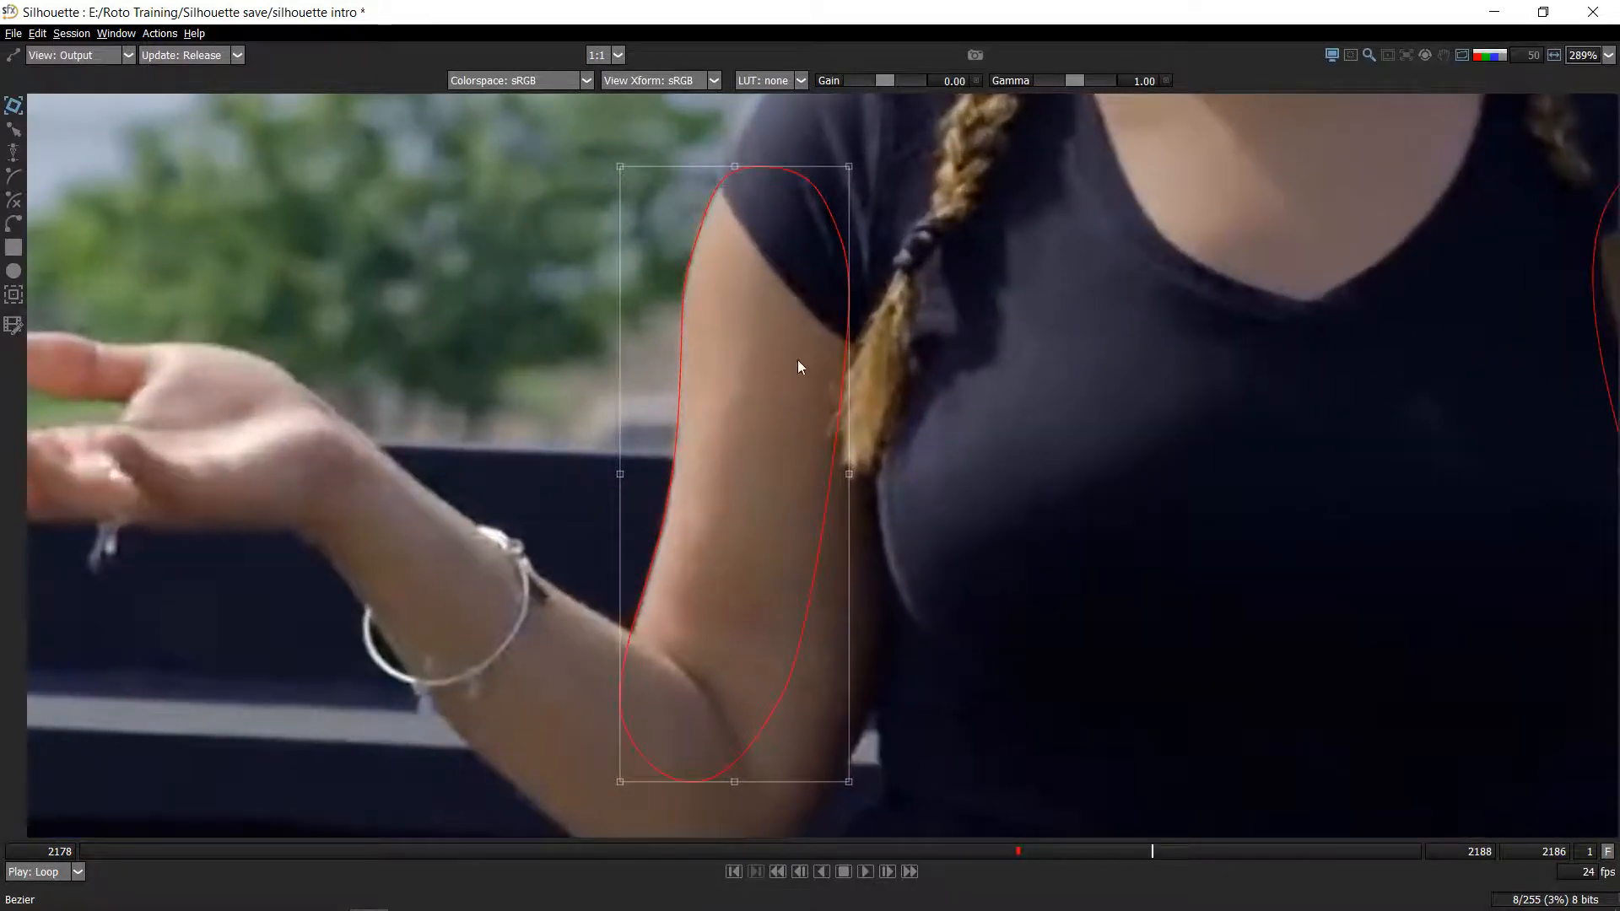
pyautogui.click(630, 214)
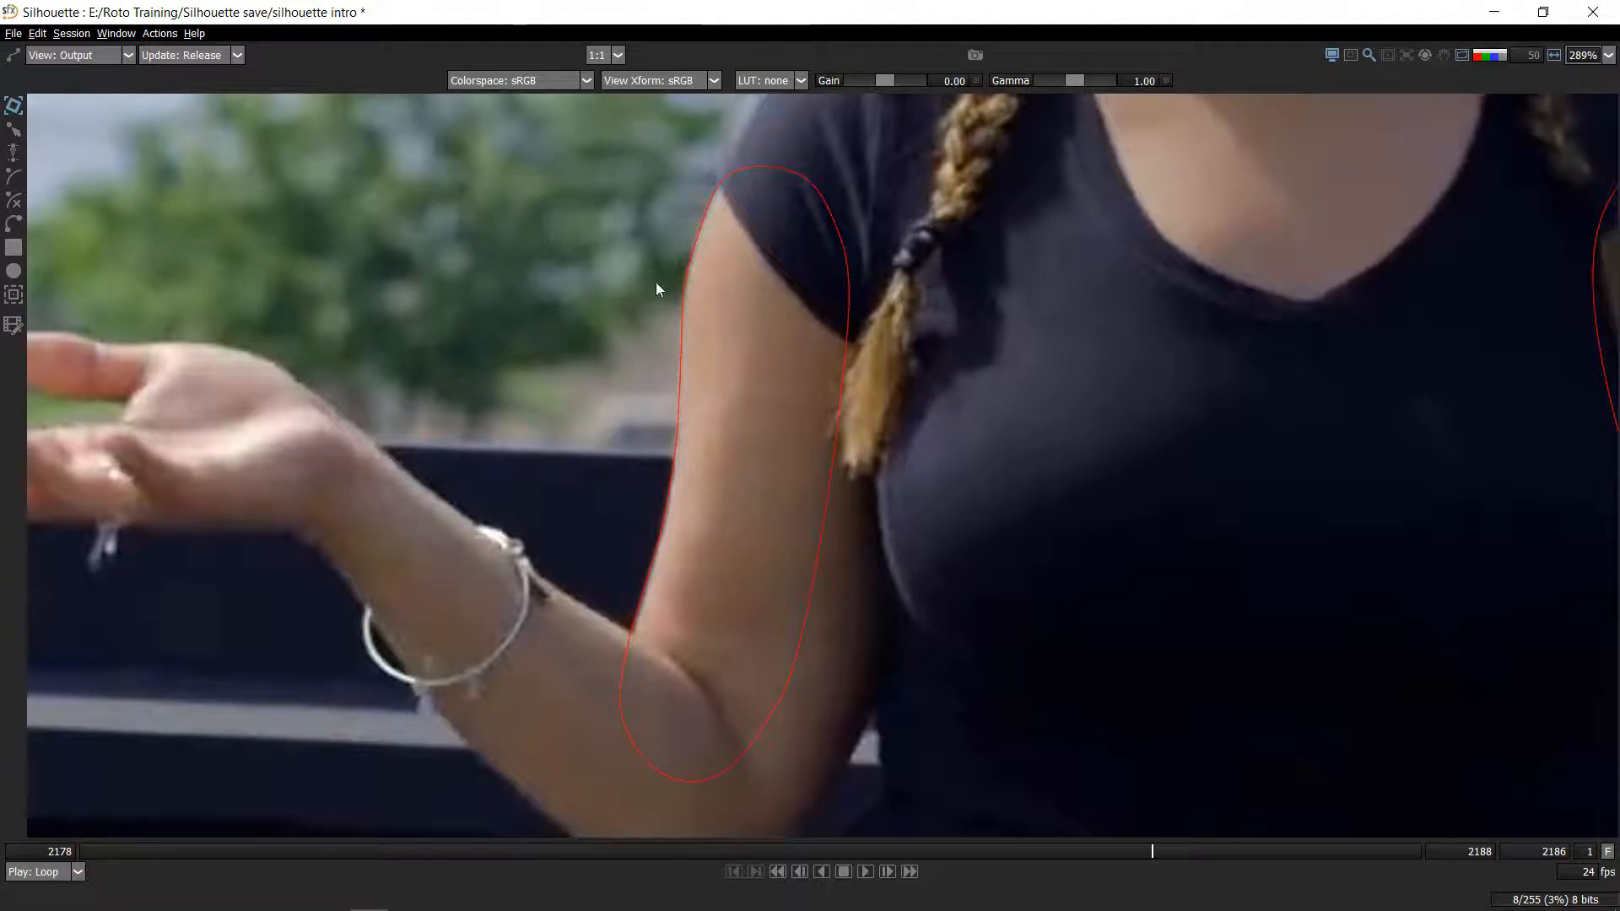
# - Select the arm Bezier on frame 2186, try transforming it around a pivot at the shoulder, and deselect it
pyautogui.click(680, 295)
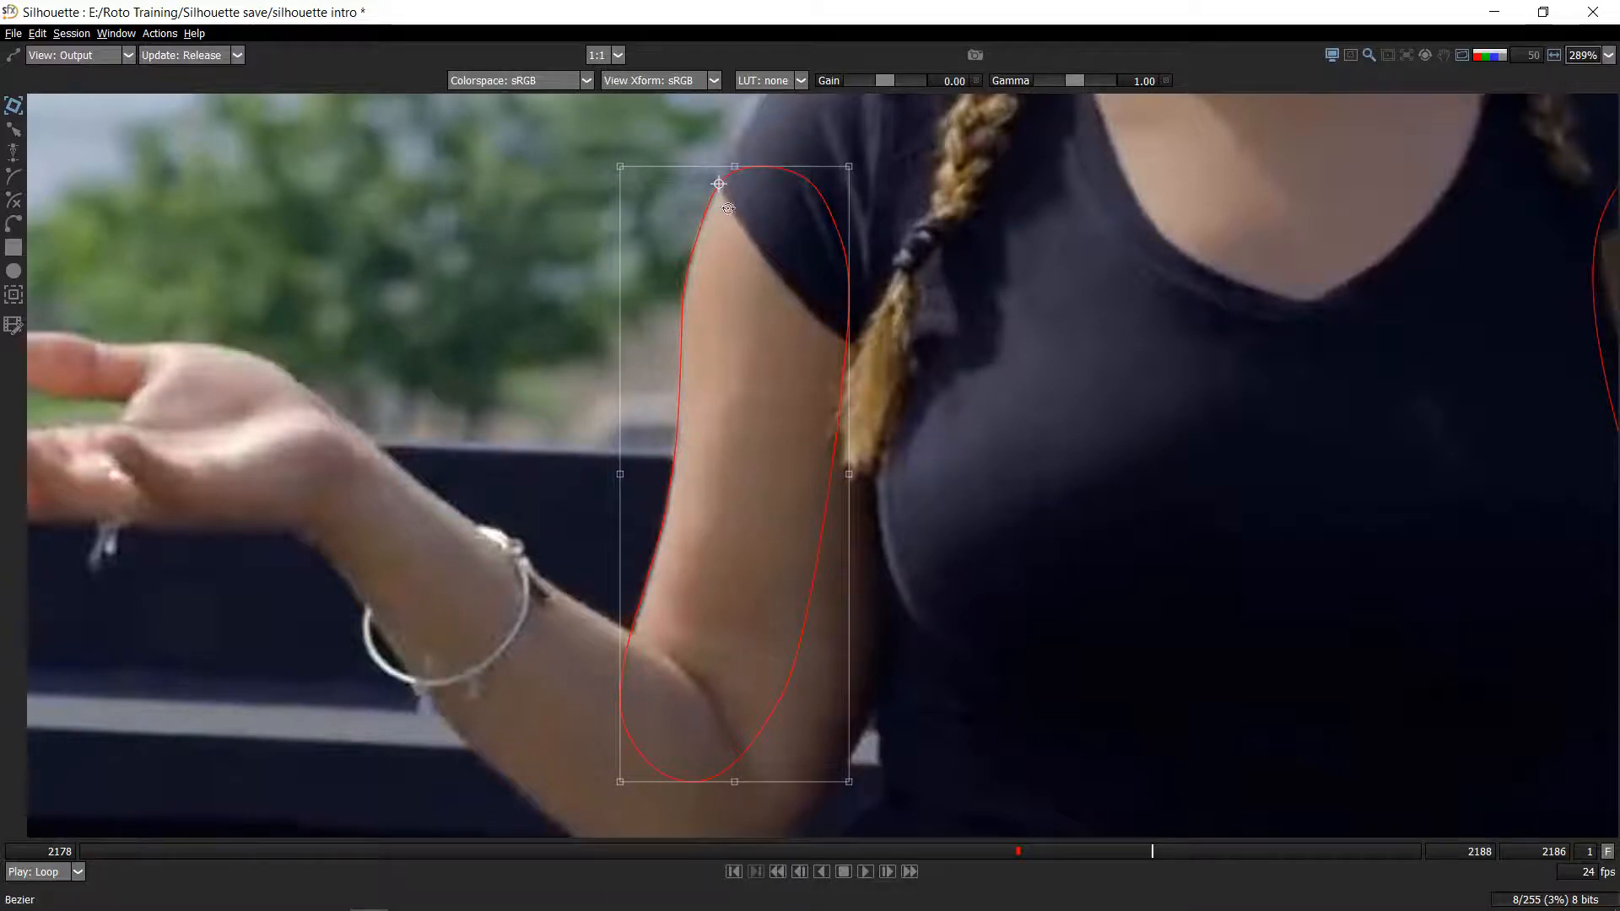
pyautogui.moveTo(630, 714); pyautogui.dragTo(661, 641)
pyautogui.scroll(-1, 765, 463)
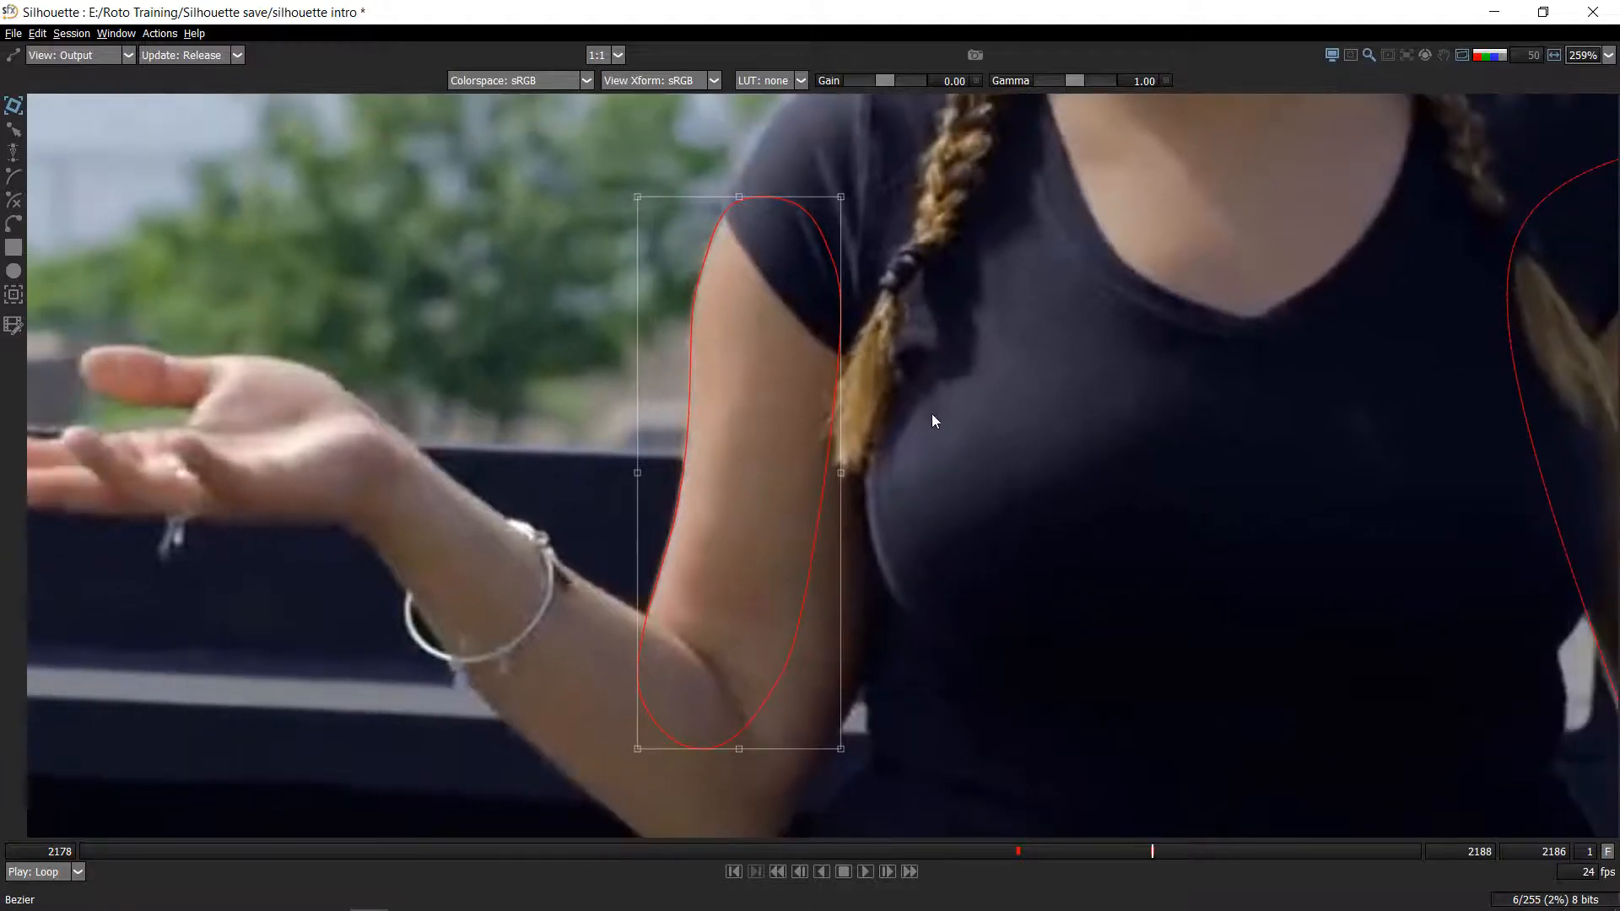
pyautogui.click(928, 415)
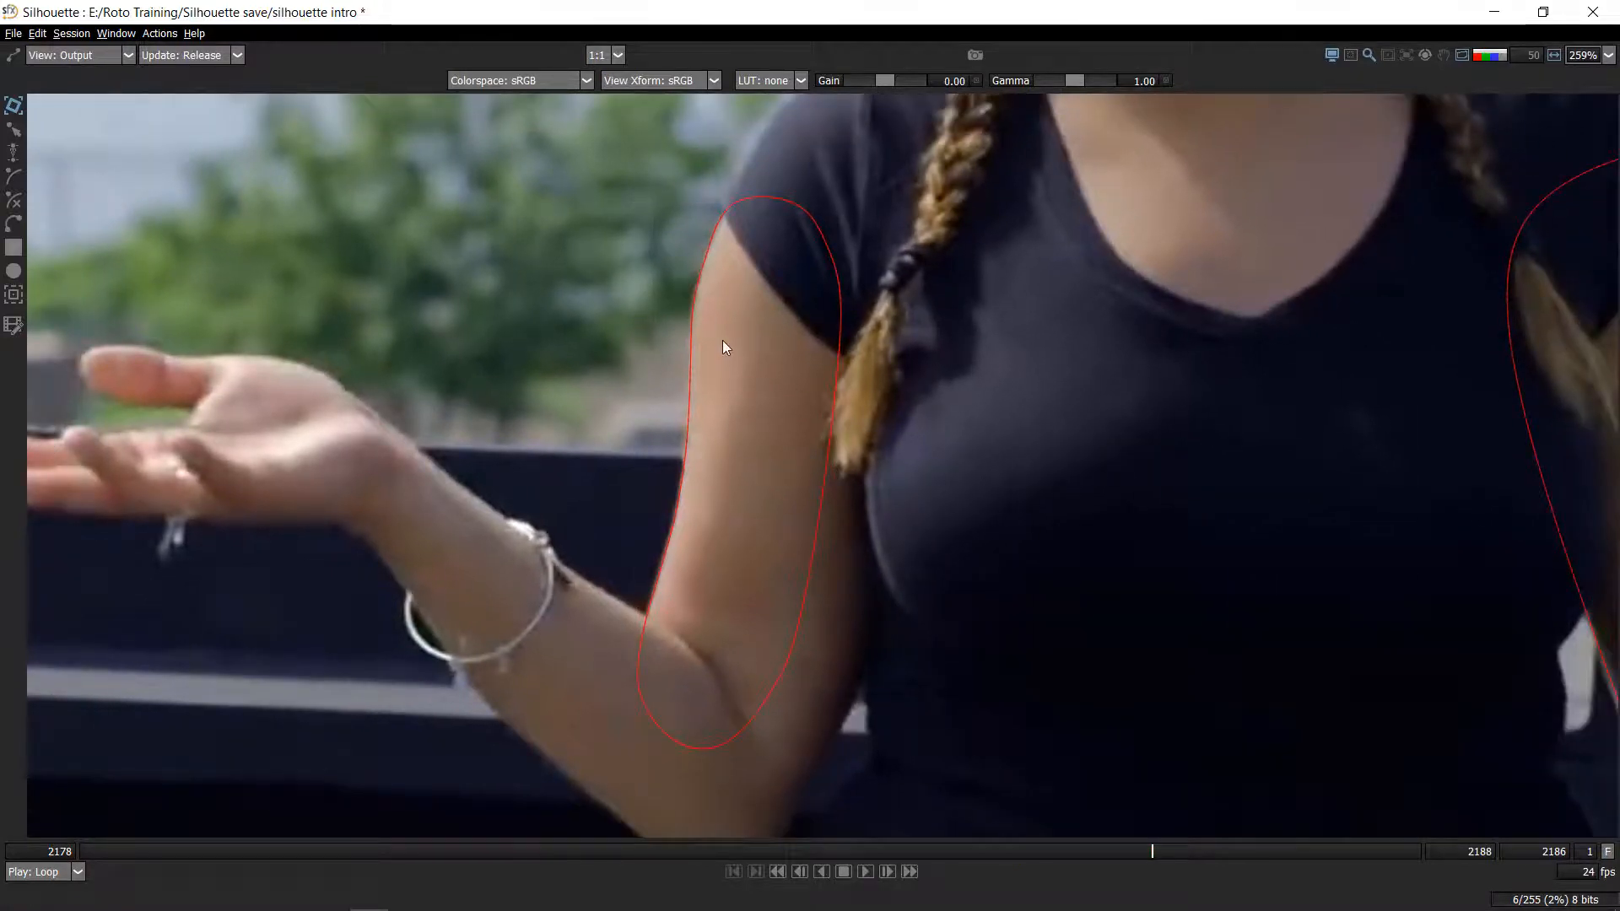
# - Select the arm Bezier's outer points down to the elbow, try rotating only those about a pivot on the outer edge, and undo it
pyautogui.click(688, 479)
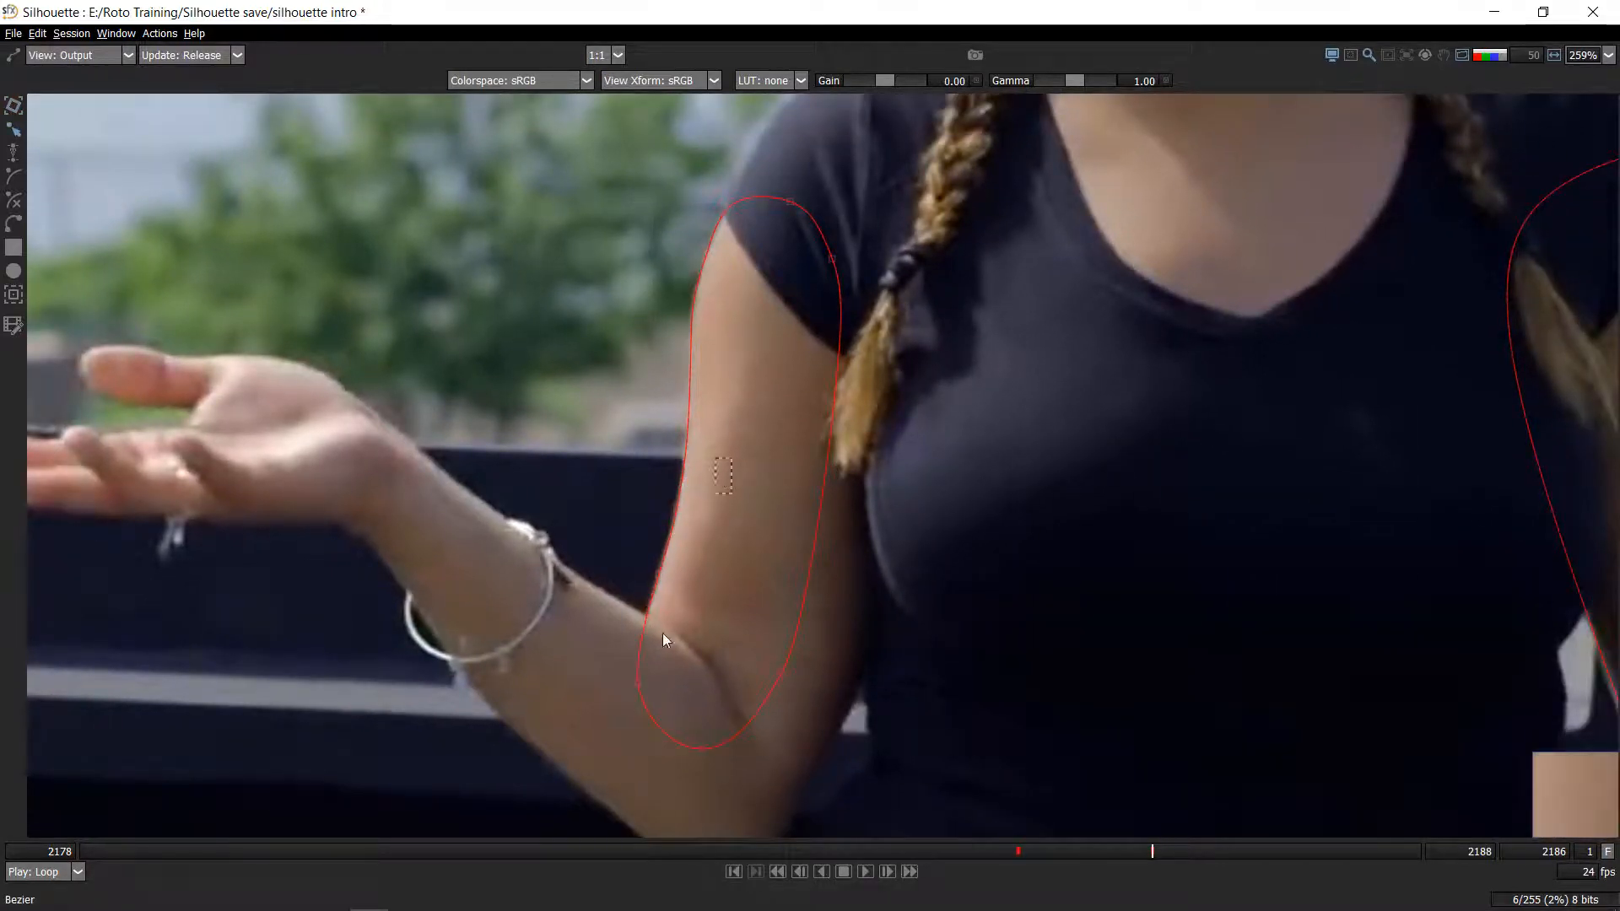
pyautogui.moveTo(741, 452); pyautogui.dragTo(568, 814)
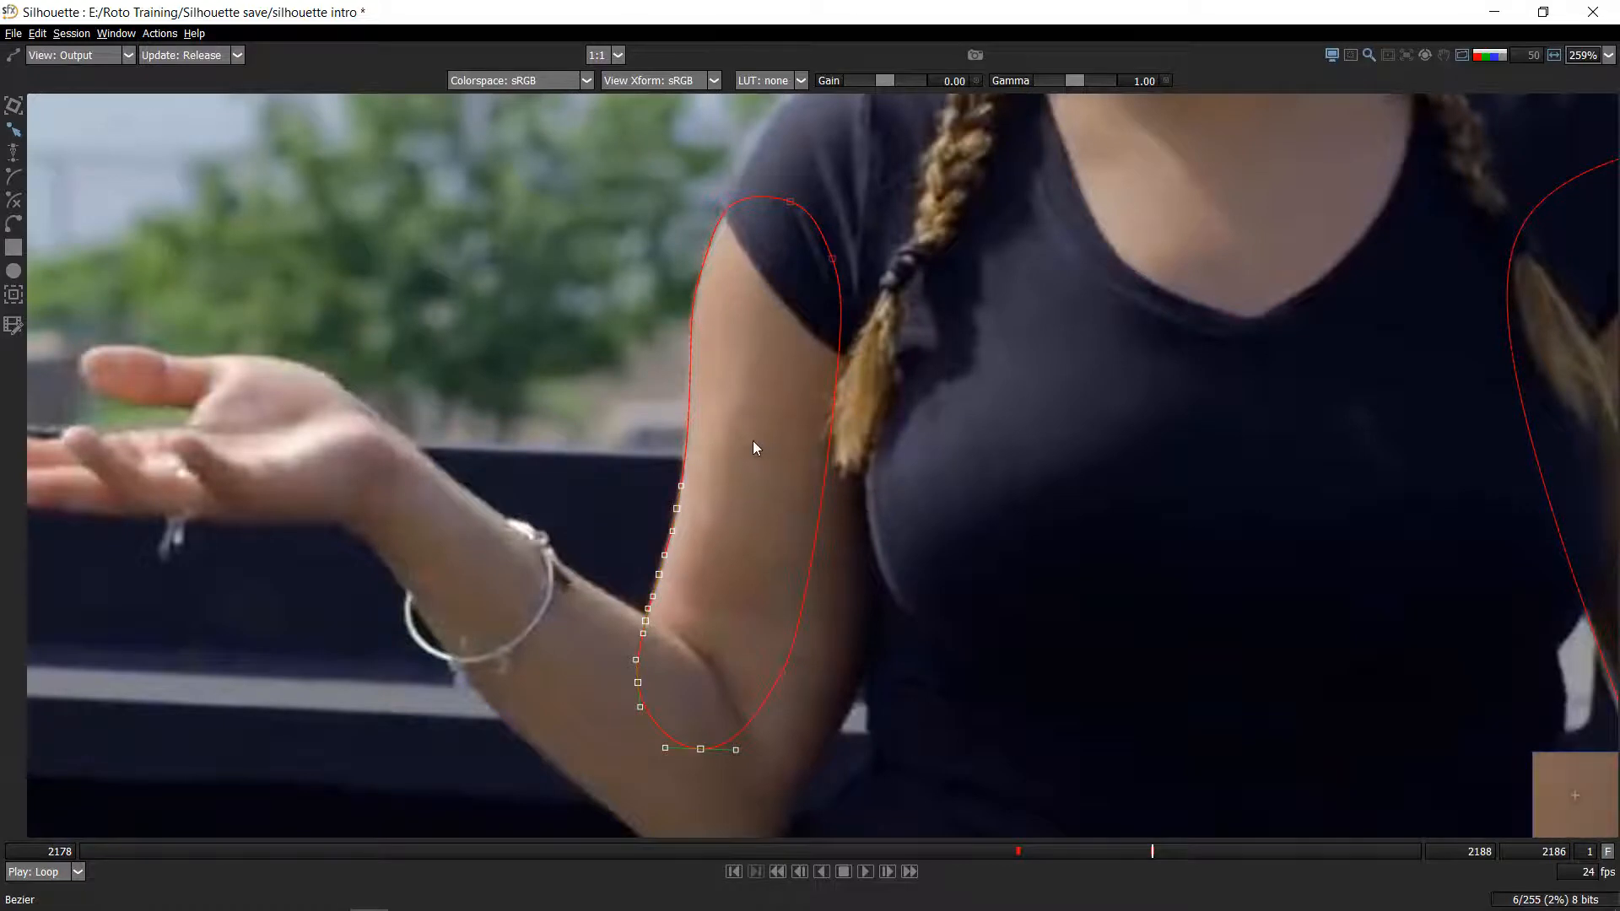
pyautogui.click(699, 474)
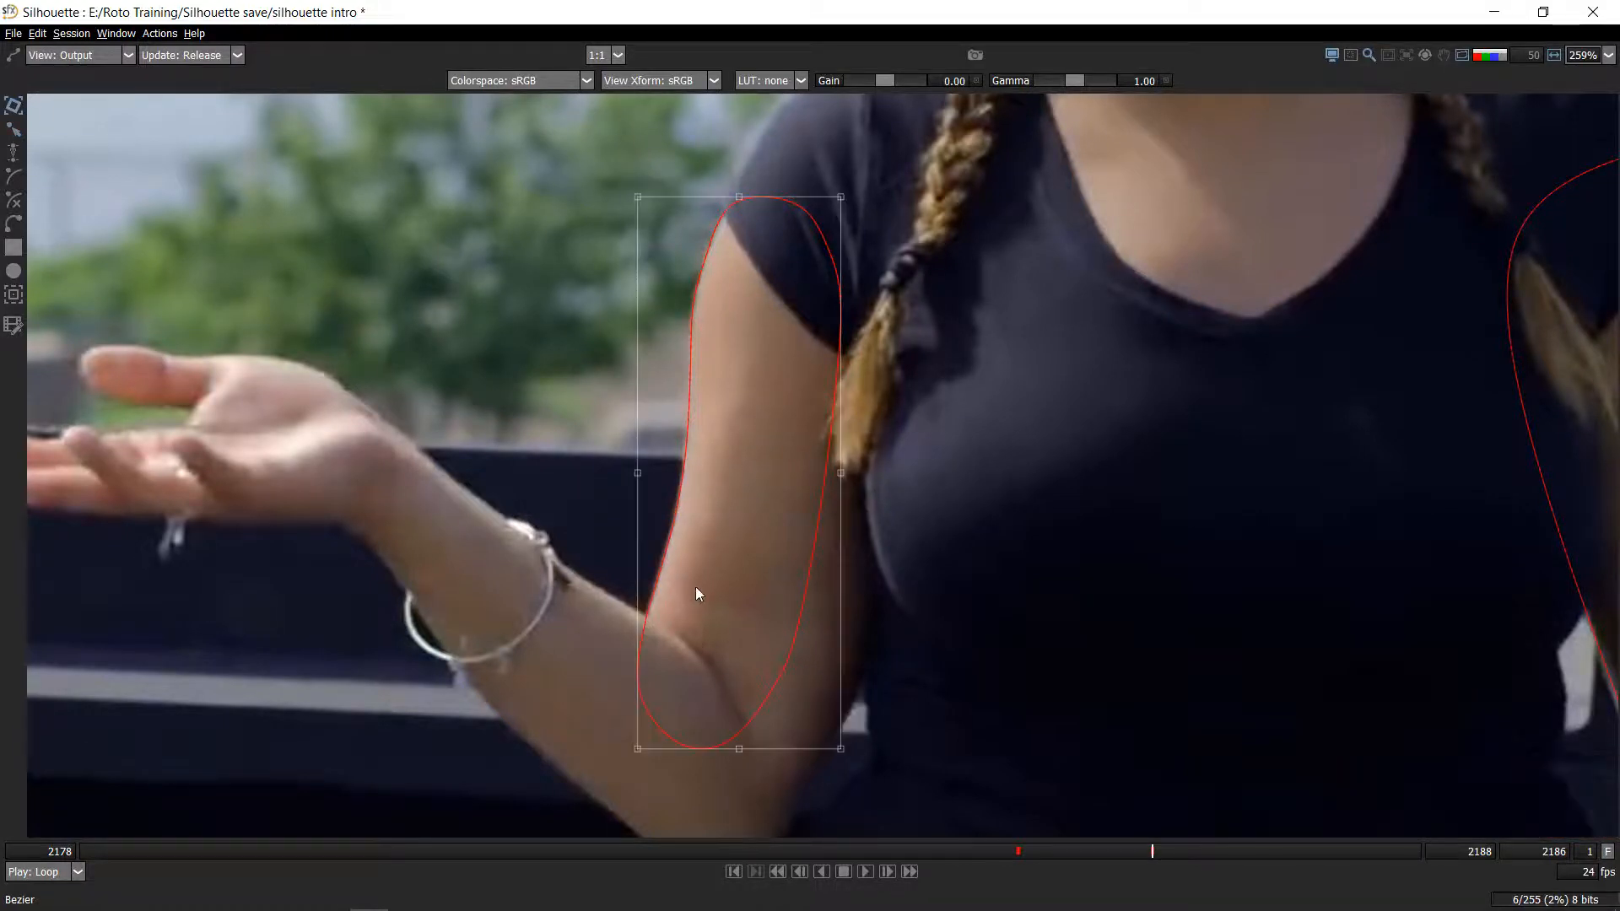
pyautogui.press('t')
pyautogui.scroll(1, 691, 560)
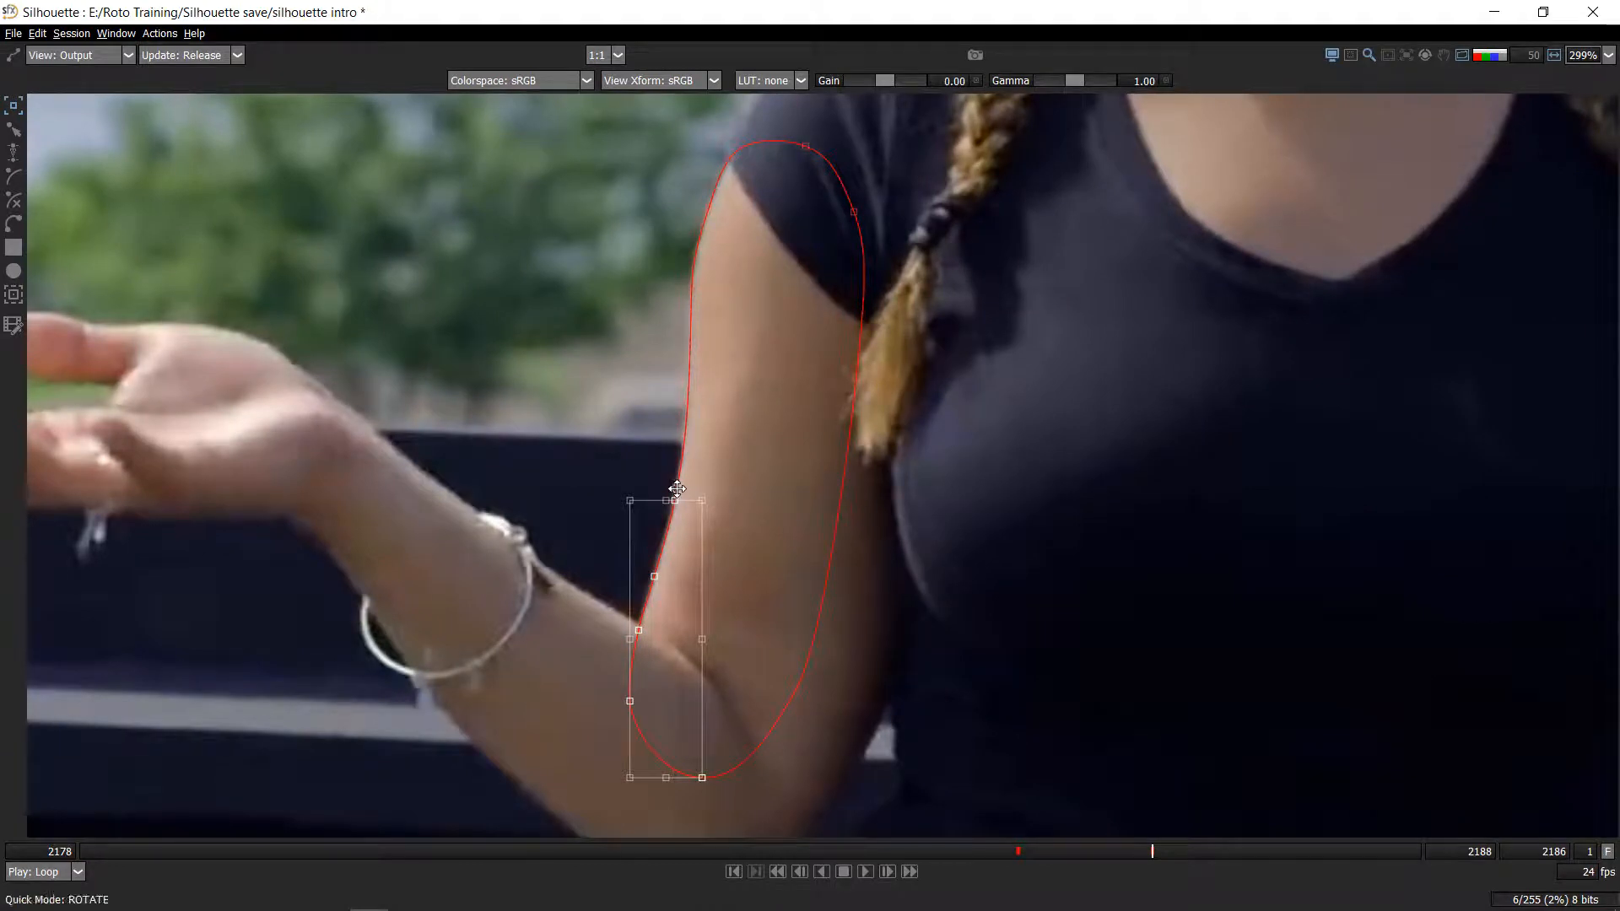
pyautogui.moveTo(645, 772); pyautogui.dragTo(600, 758)
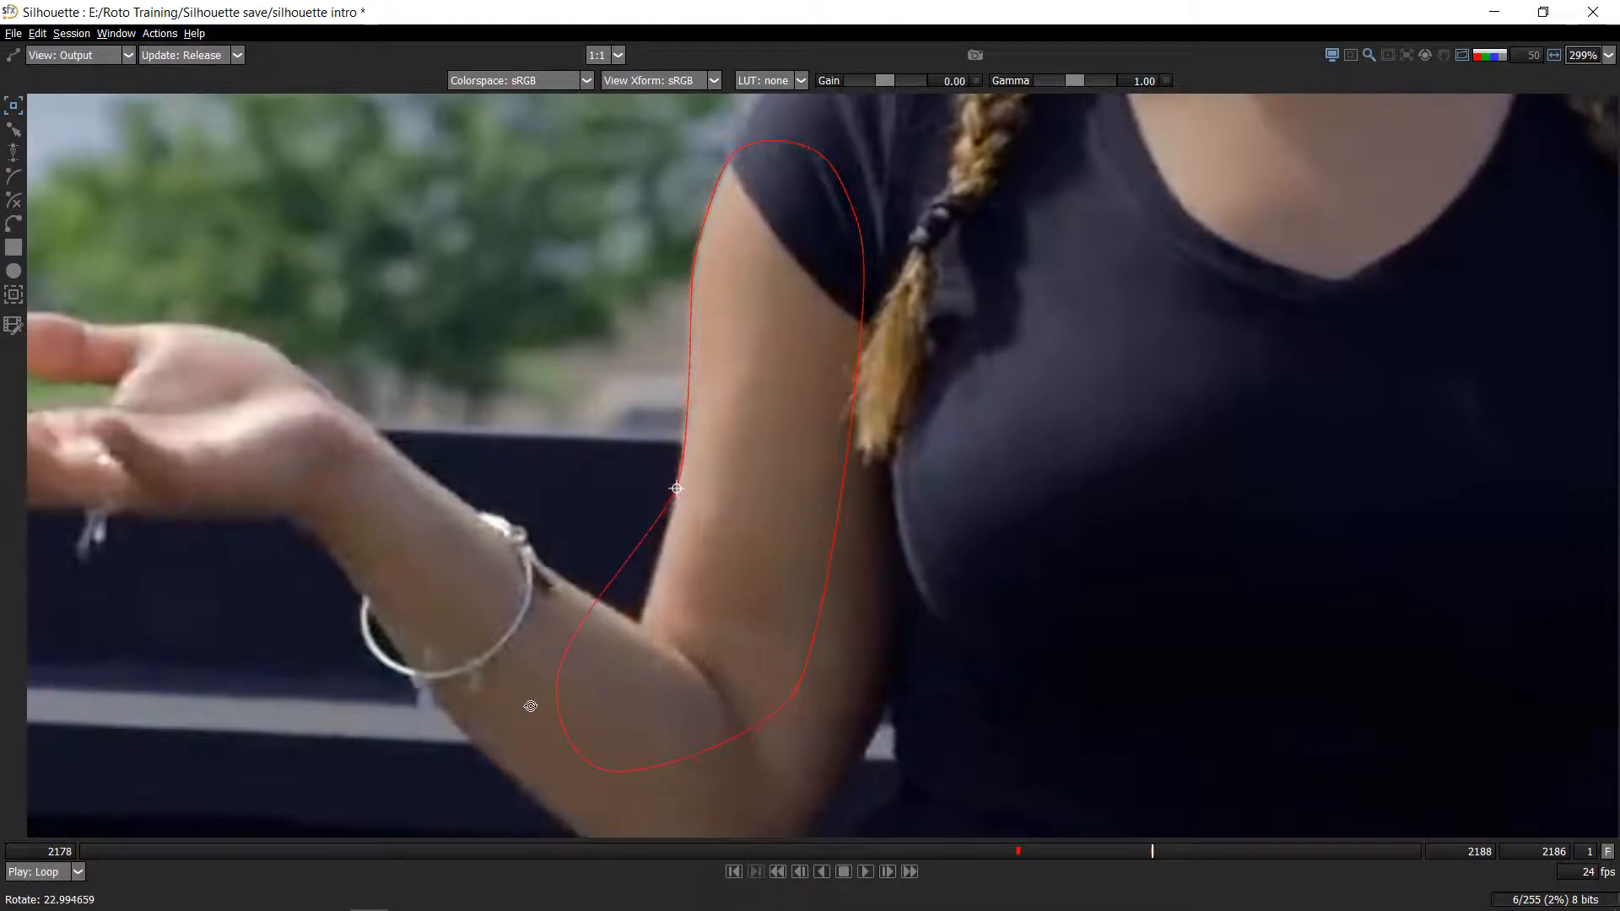
pyautogui.moveTo(530, 705); pyautogui.dragTo(702, 647)
pyautogui.moveTo(564, 632); pyautogui.dragTo(618, 647)
pyautogui.hotkey('ctrl', 'z')
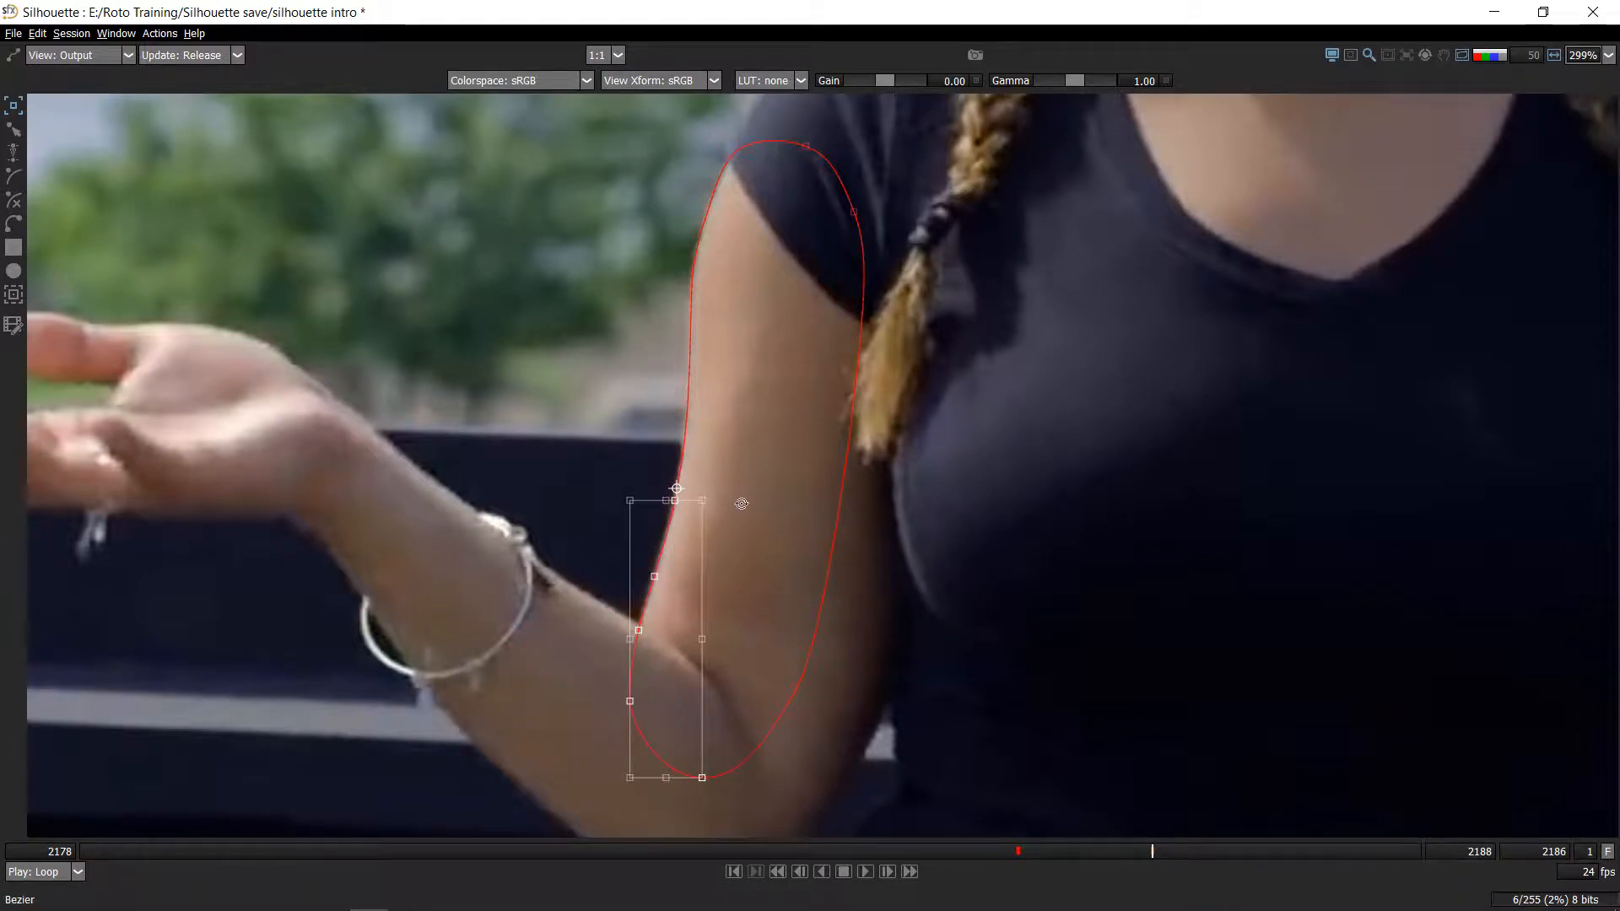
# - Select all points of the arm Bezier with the Reshape tool, clear the selection, and select them all again
pyautogui.scroll(-2, 747, 472)
pyautogui.scroll(-2, 751, 347)
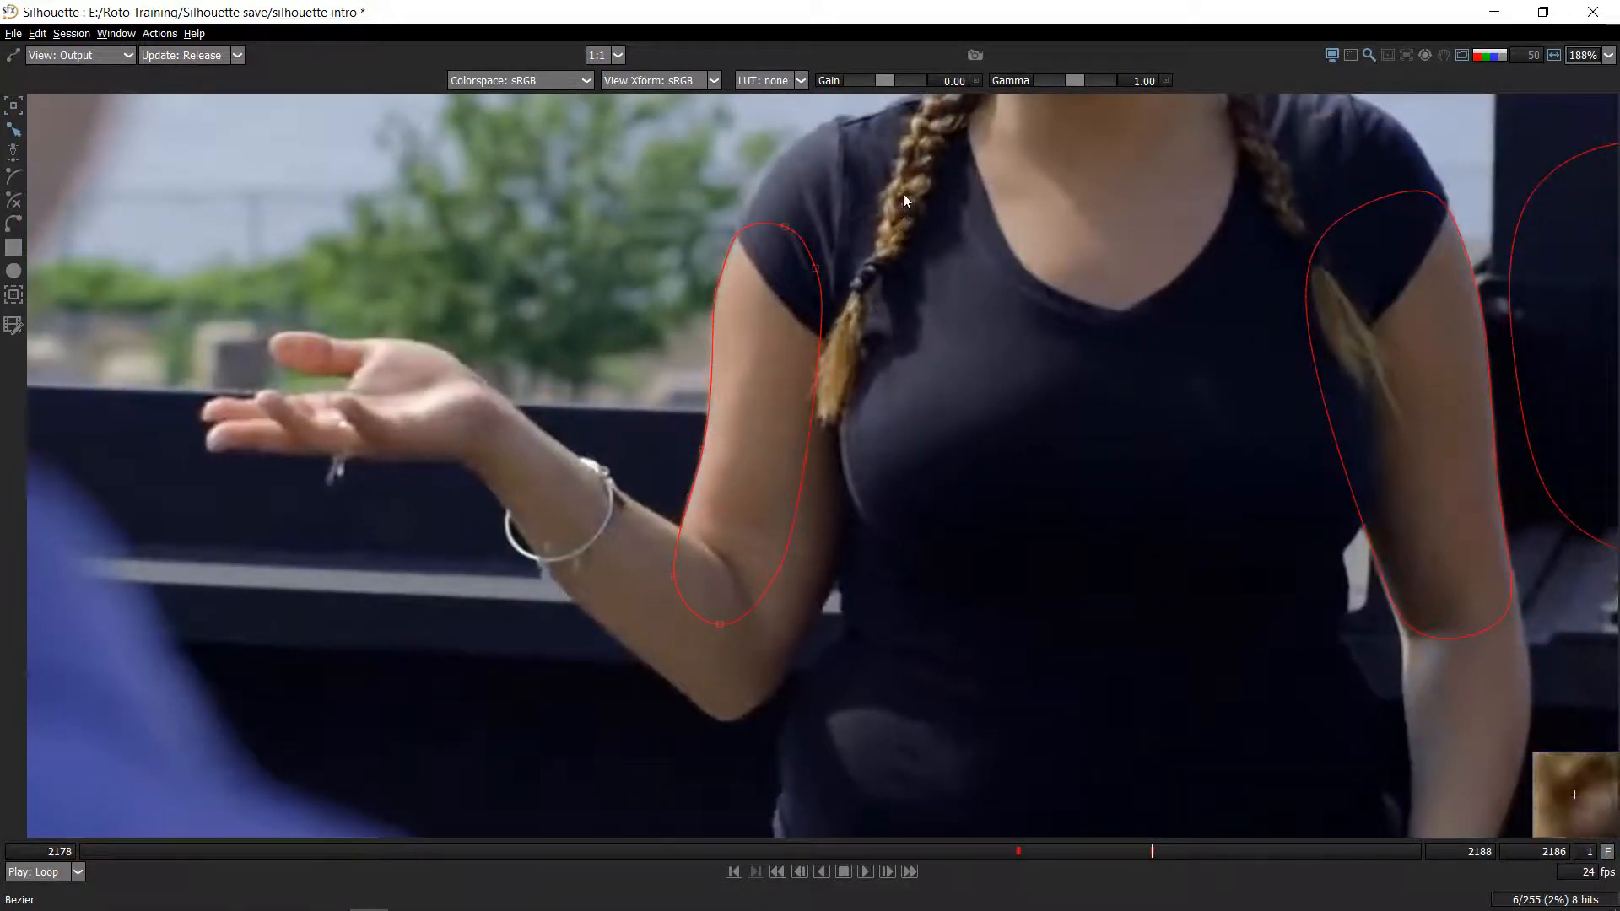
pyautogui.moveTo(897, 199); pyautogui.dragTo(517, 734)
pyautogui.scroll(4, 797, 536)
pyautogui.scroll(-5, 843, 565)
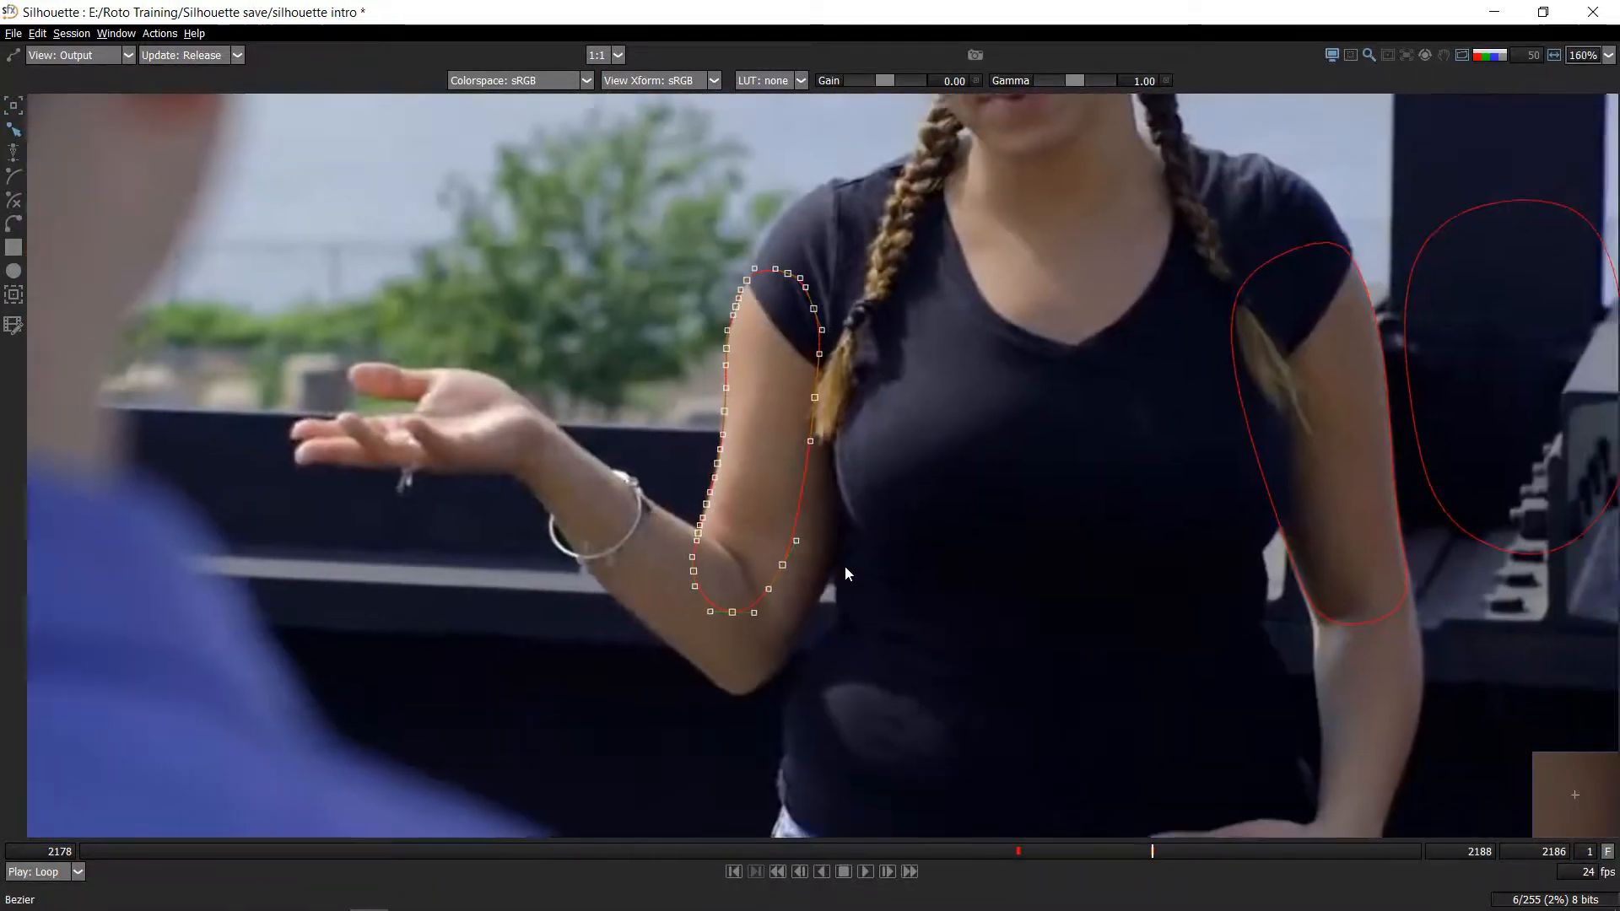
pyautogui.scroll(3, 824, 653)
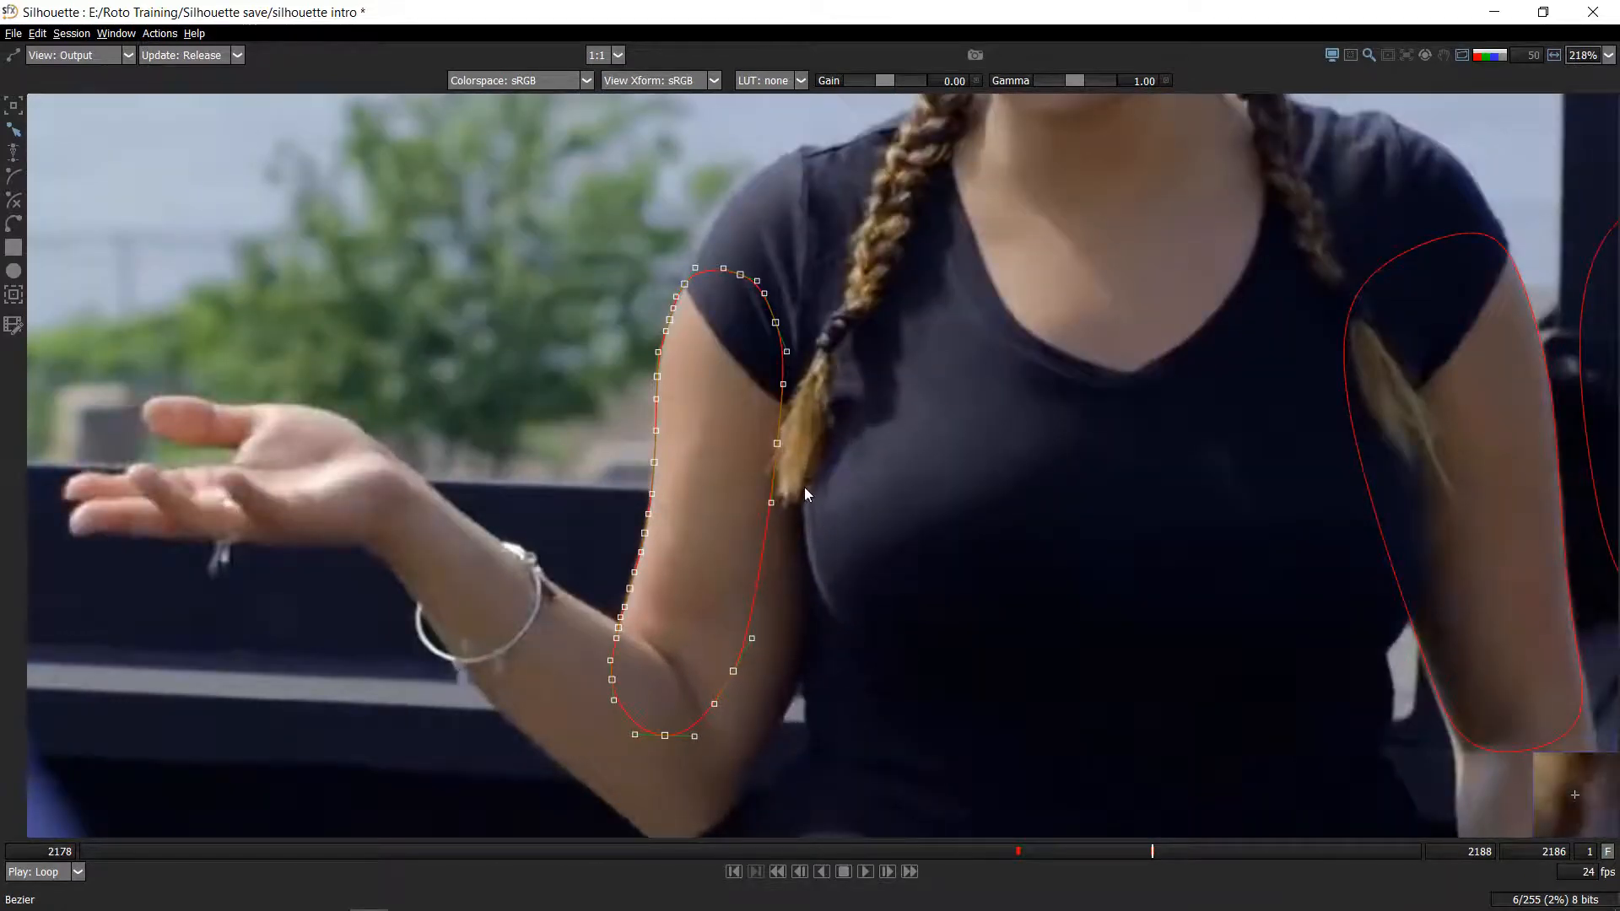
pyautogui.click(885, 340)
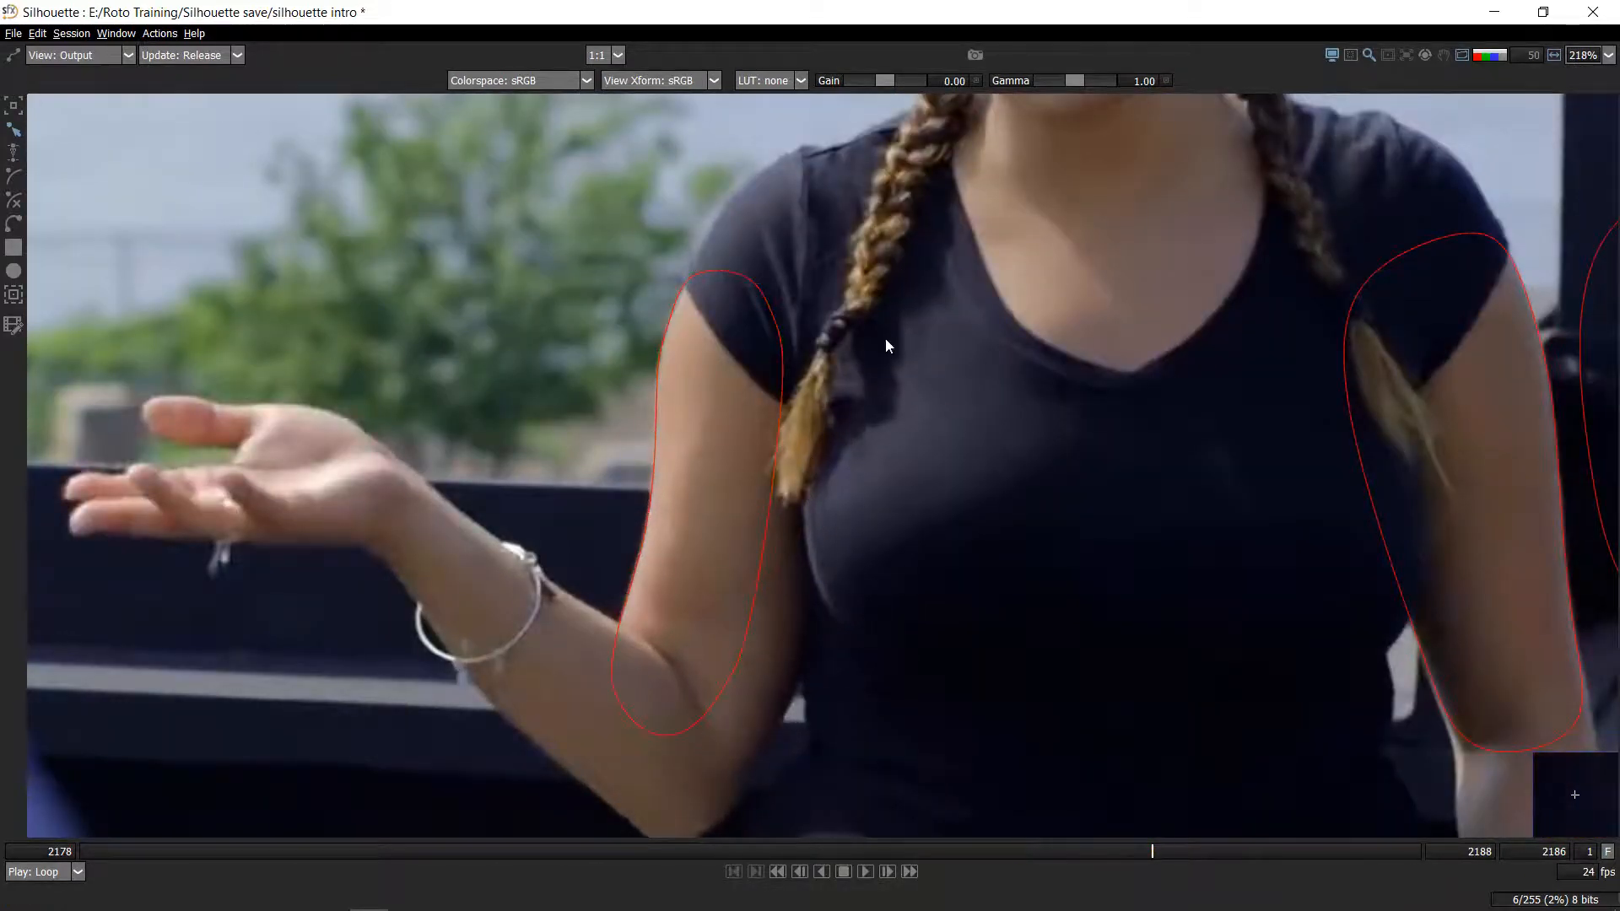
pyautogui.click(788, 318)
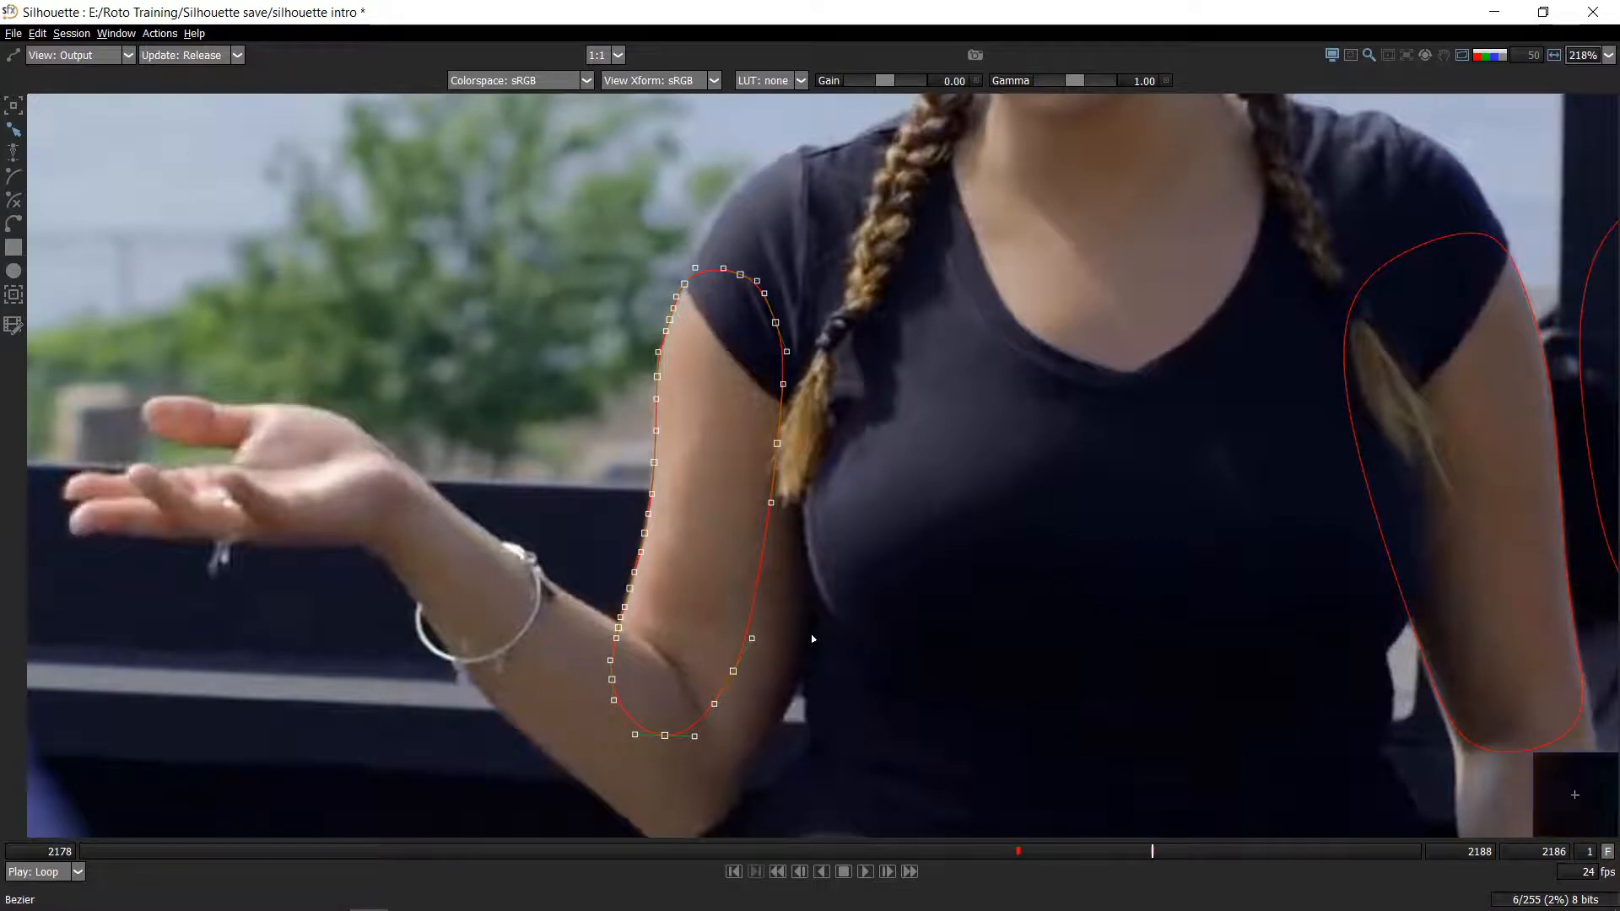
# - Darken the viewer image around the sleeve by setting the gain to -1.42 and the gamma to 0.77
pyautogui.scroll(-5, 889, 426)
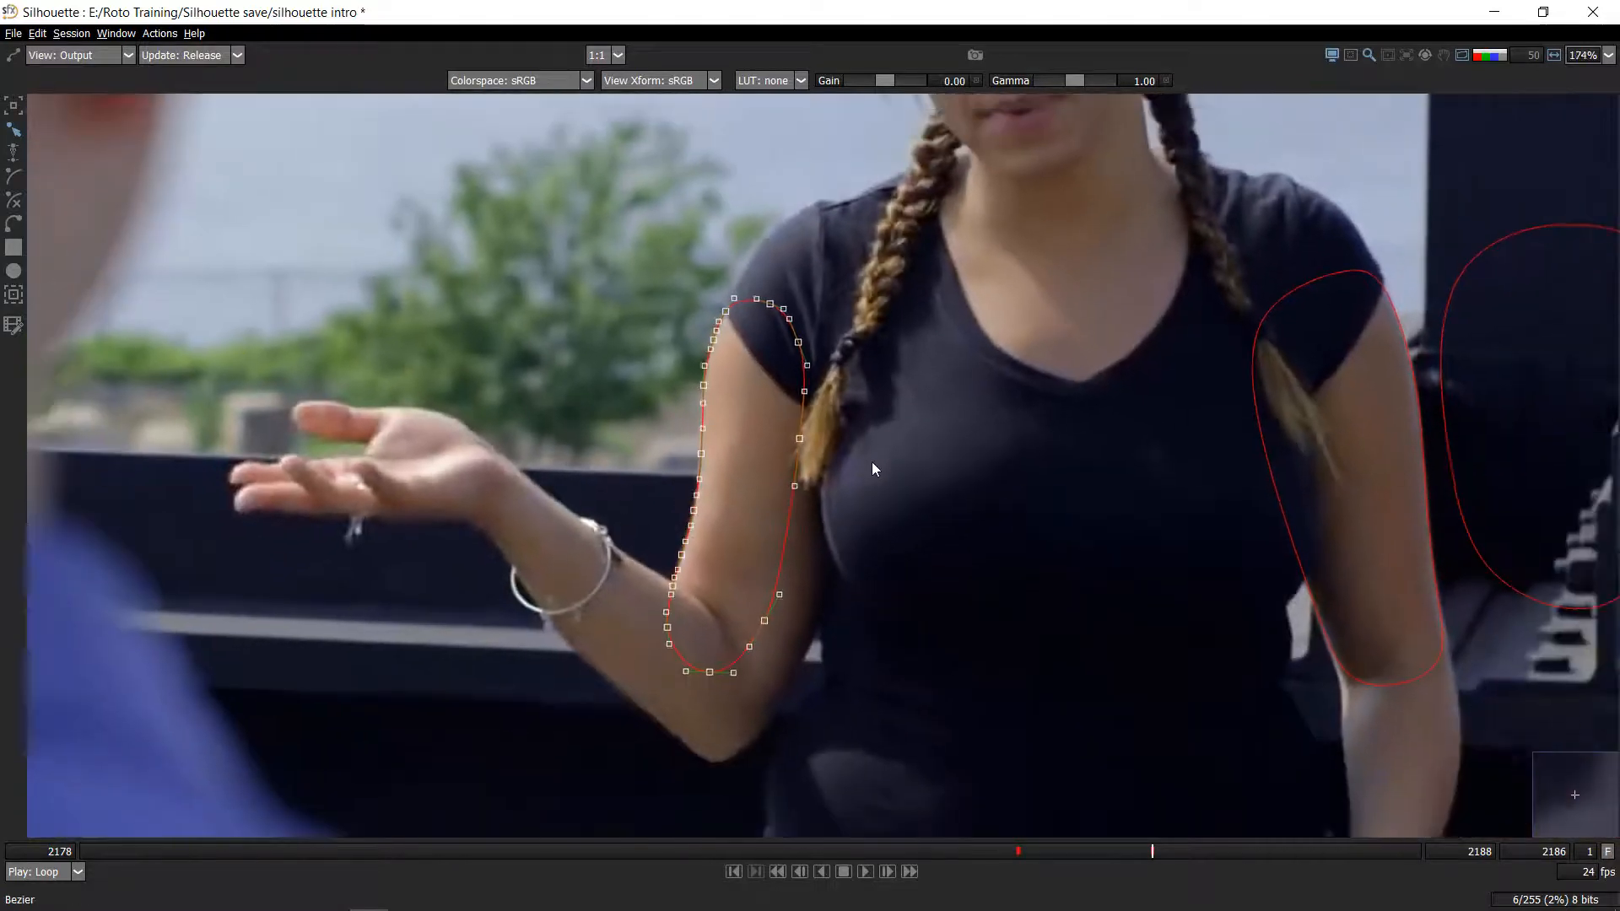
pyautogui.scroll(3, 720, 446)
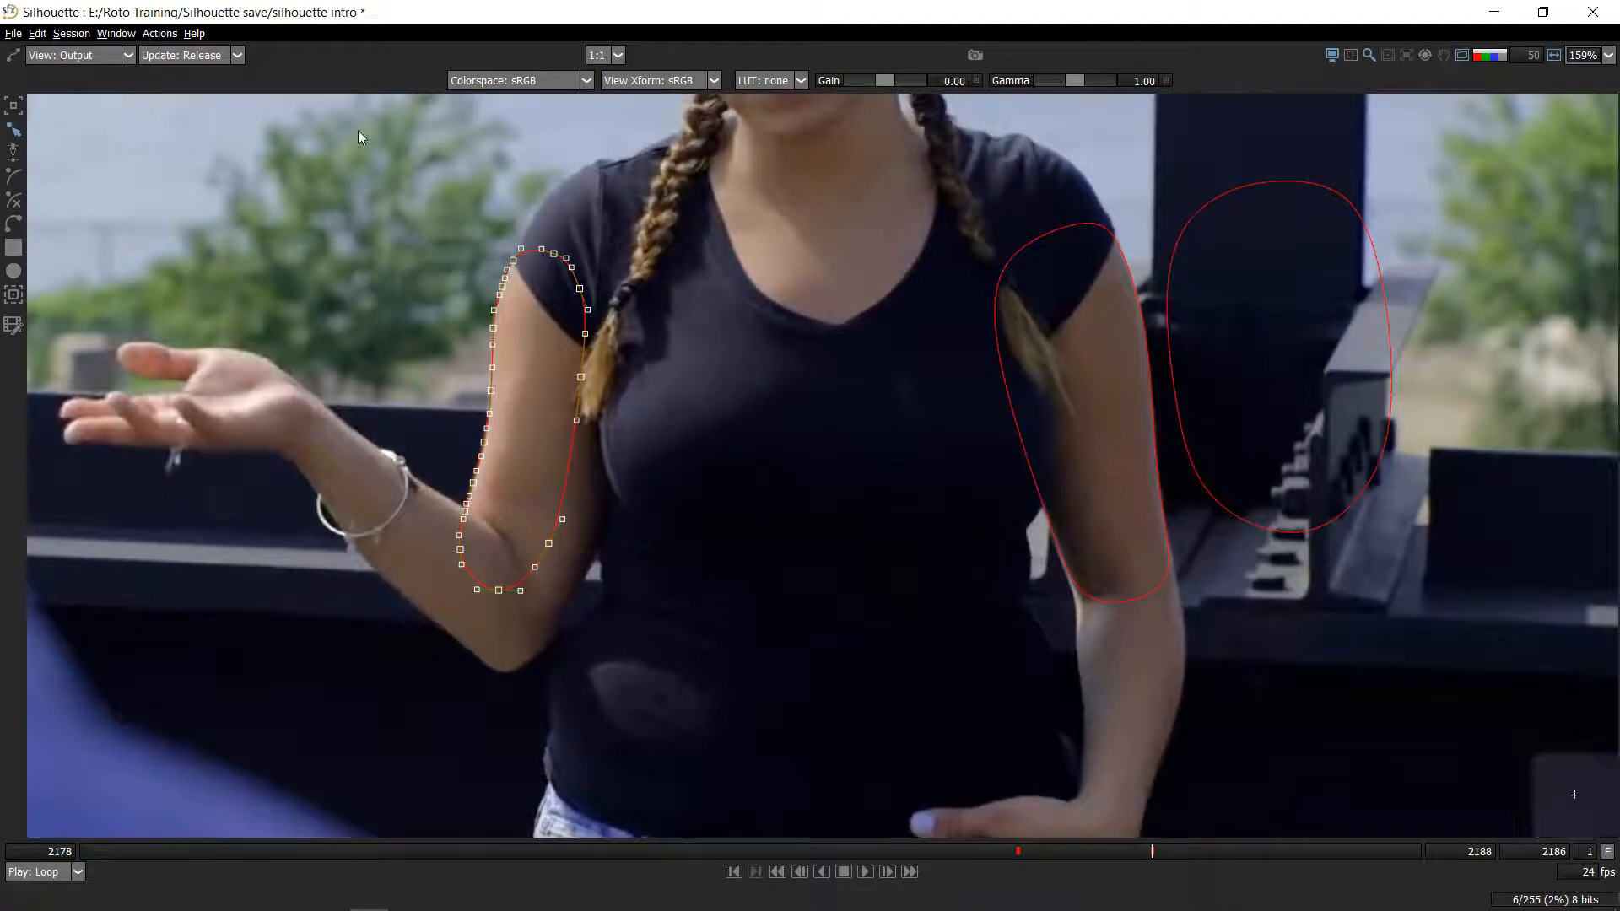
pyautogui.moveTo(595, 381); pyautogui.dragTo(595, 437)
pyautogui.scroll(5, 593, 437)
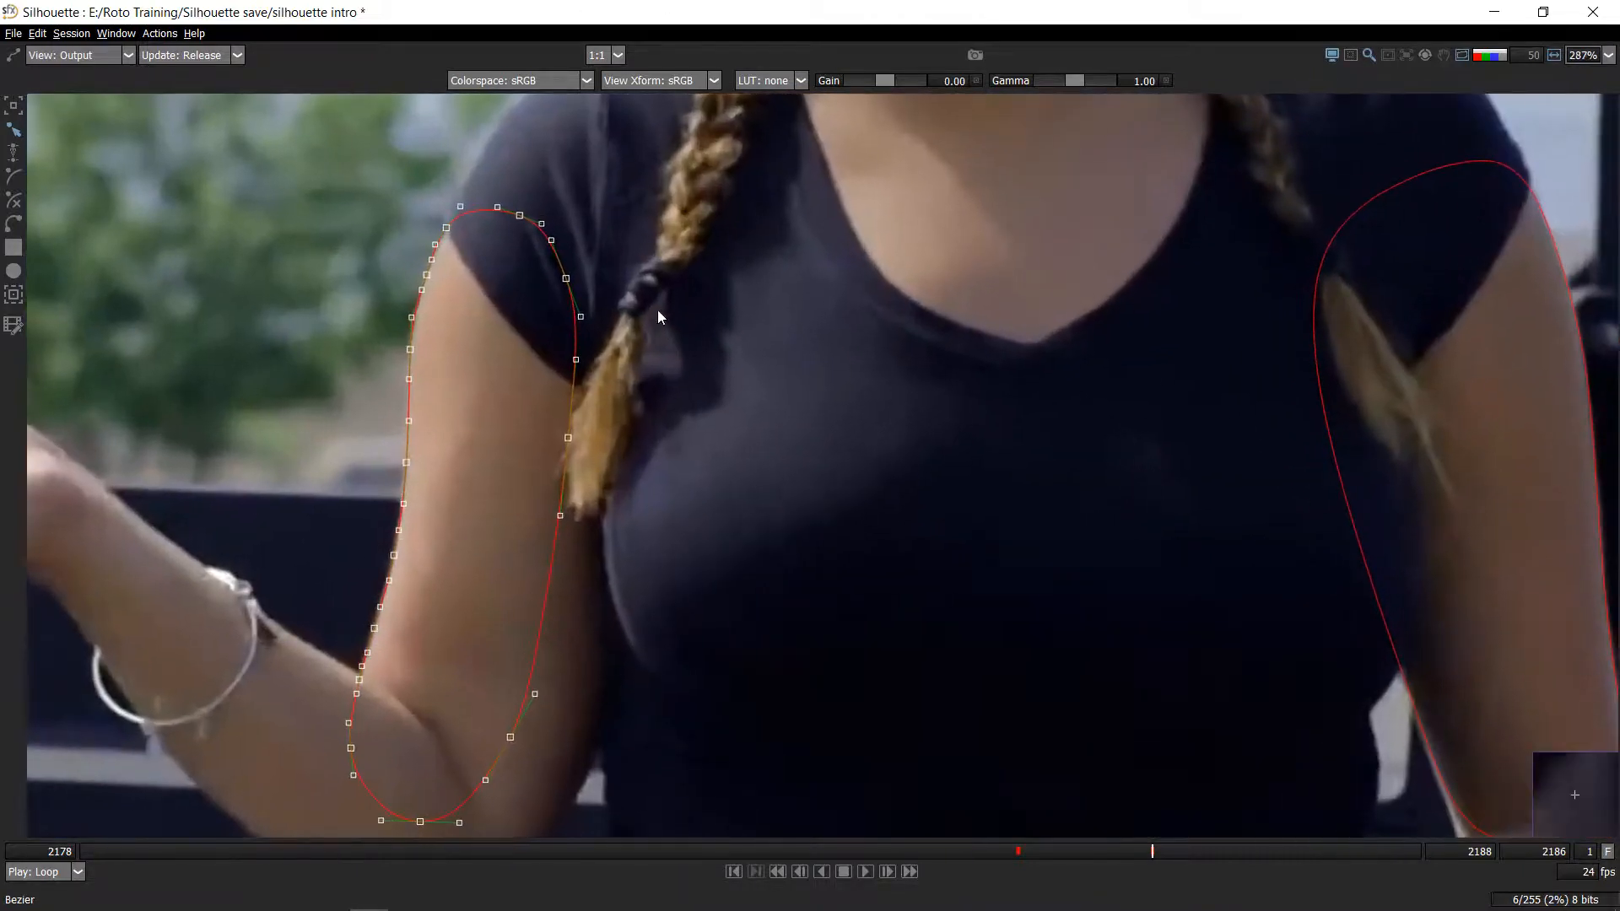
pyautogui.scroll(5, 449, 373)
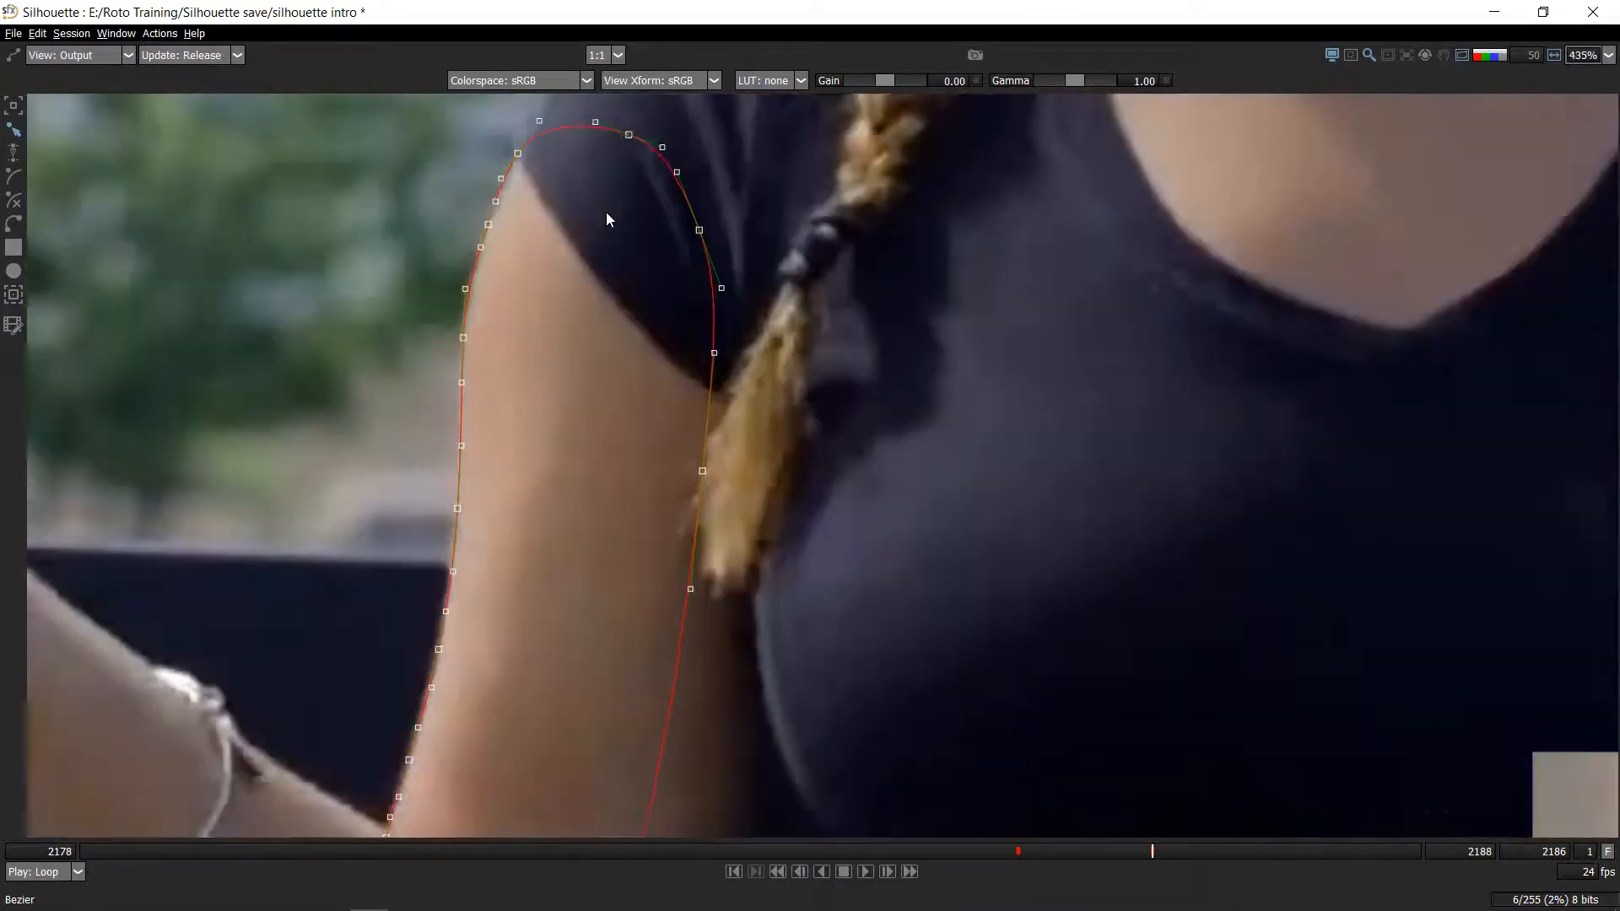
pyautogui.scroll(1, 625, 191)
pyautogui.moveTo(626, 190); pyautogui.dragTo(658, 436)
pyautogui.moveTo(884, 80); pyautogui.dragTo(869, 81)
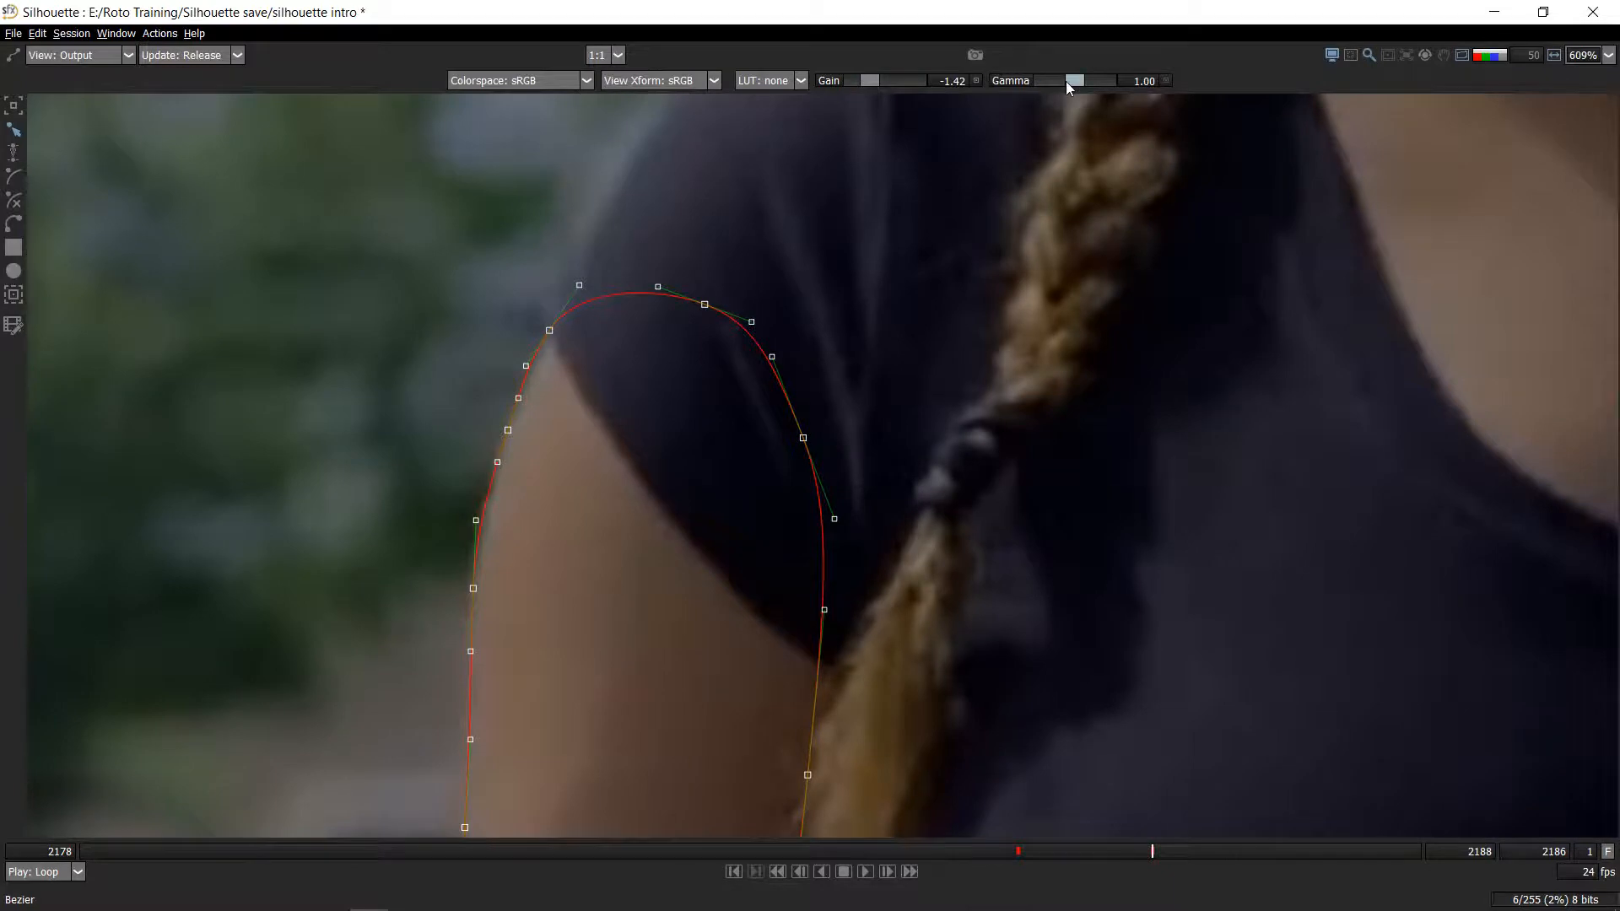
pyautogui.moveTo(1067, 81); pyautogui.dragTo(1052, 84)
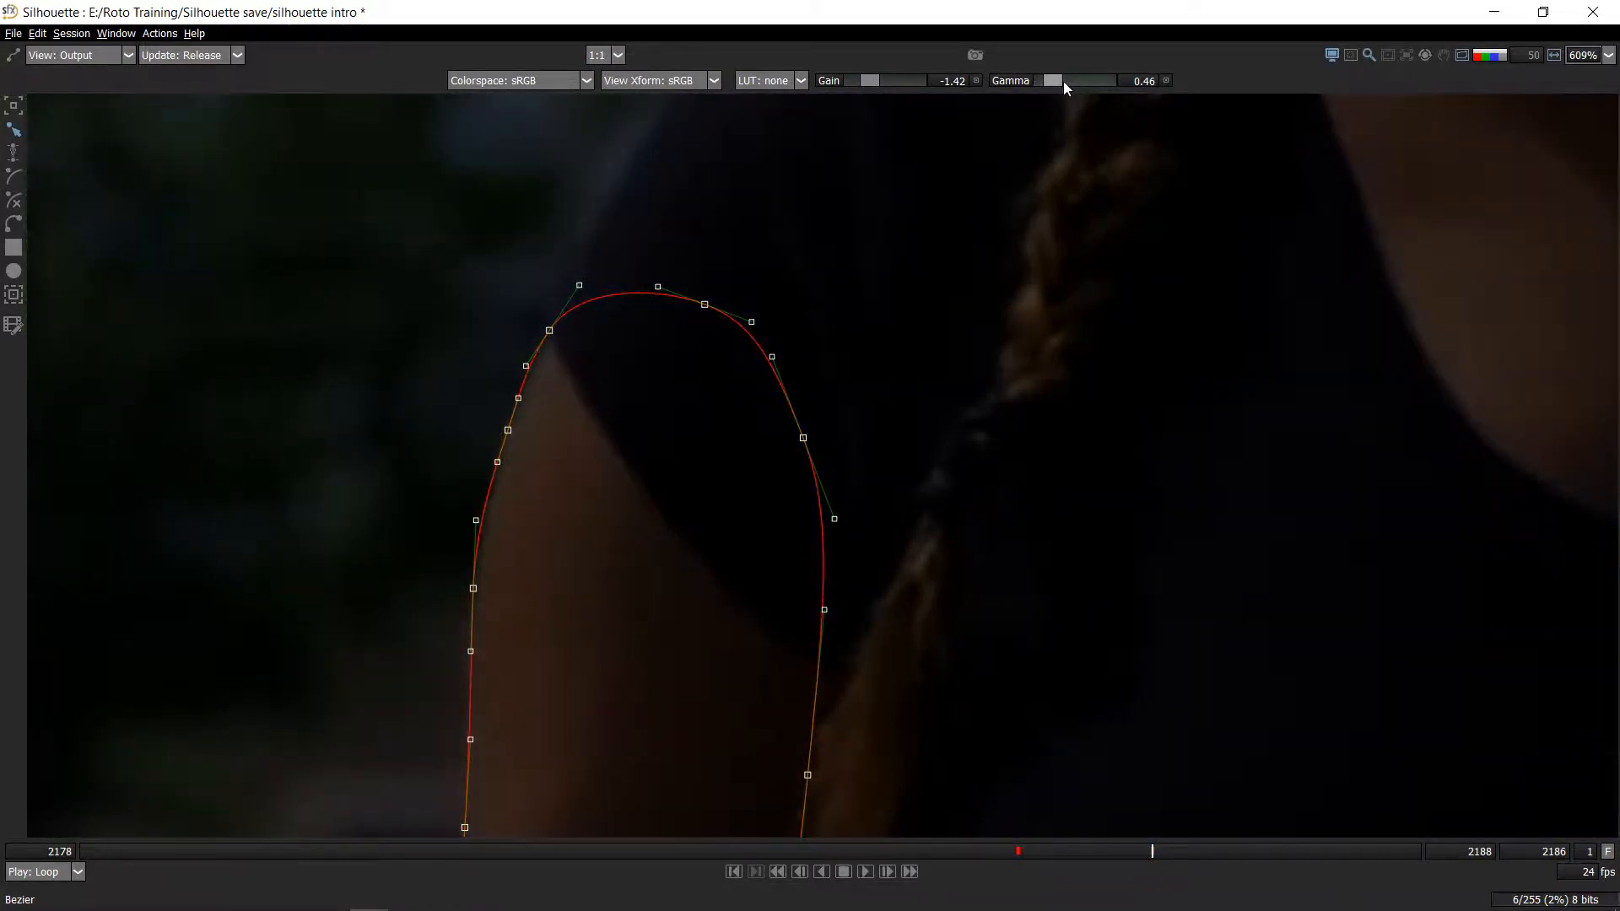
pyautogui.moveTo(1063, 81); pyautogui.dragTo(1064, 77)
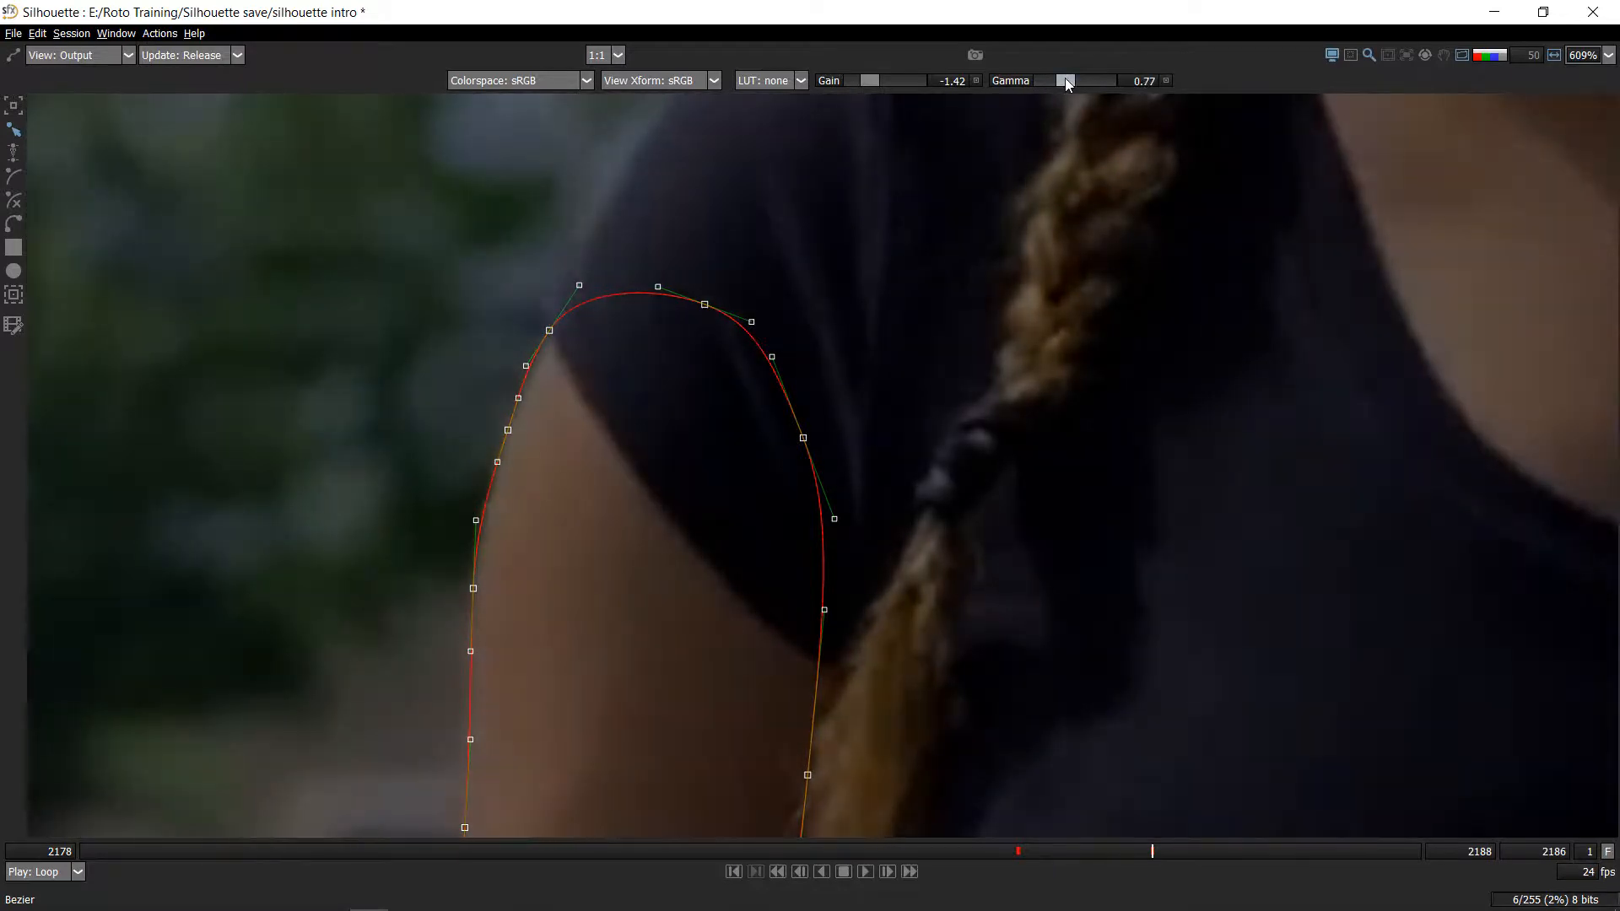
# - Try viewer gain -0.87 with gamma 0.29 and 0.79, lower the gain to -1.18, and reset both gain and gamma
pyautogui.moveTo(870, 81); pyautogui.dragTo(879, 84)
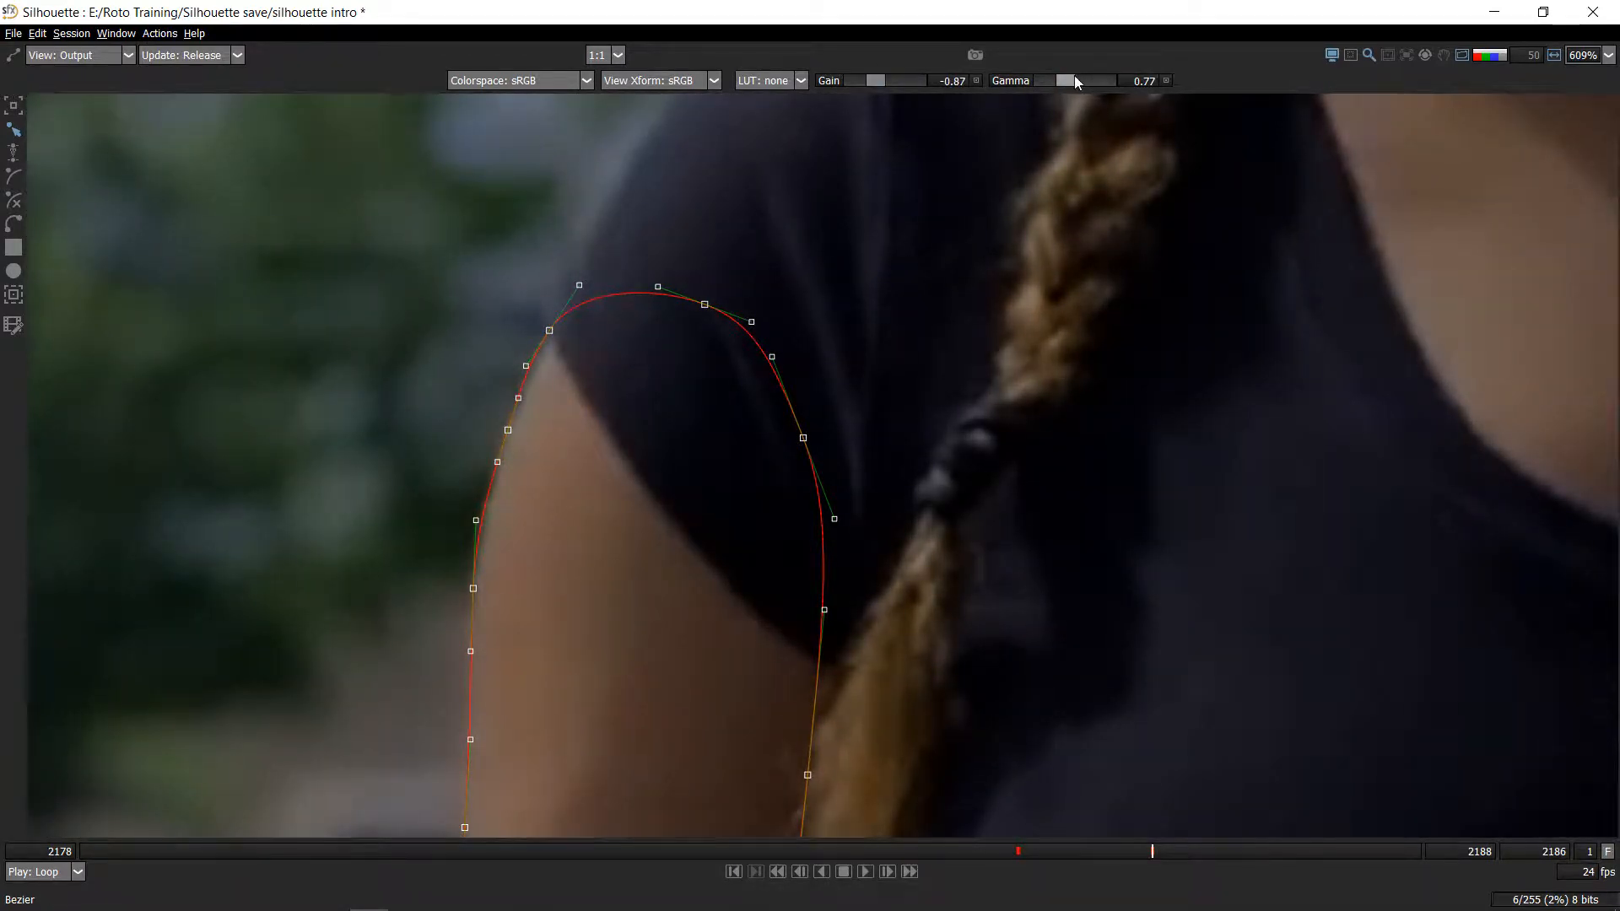
pyautogui.moveTo(1067, 81); pyautogui.dragTo(1047, 83)
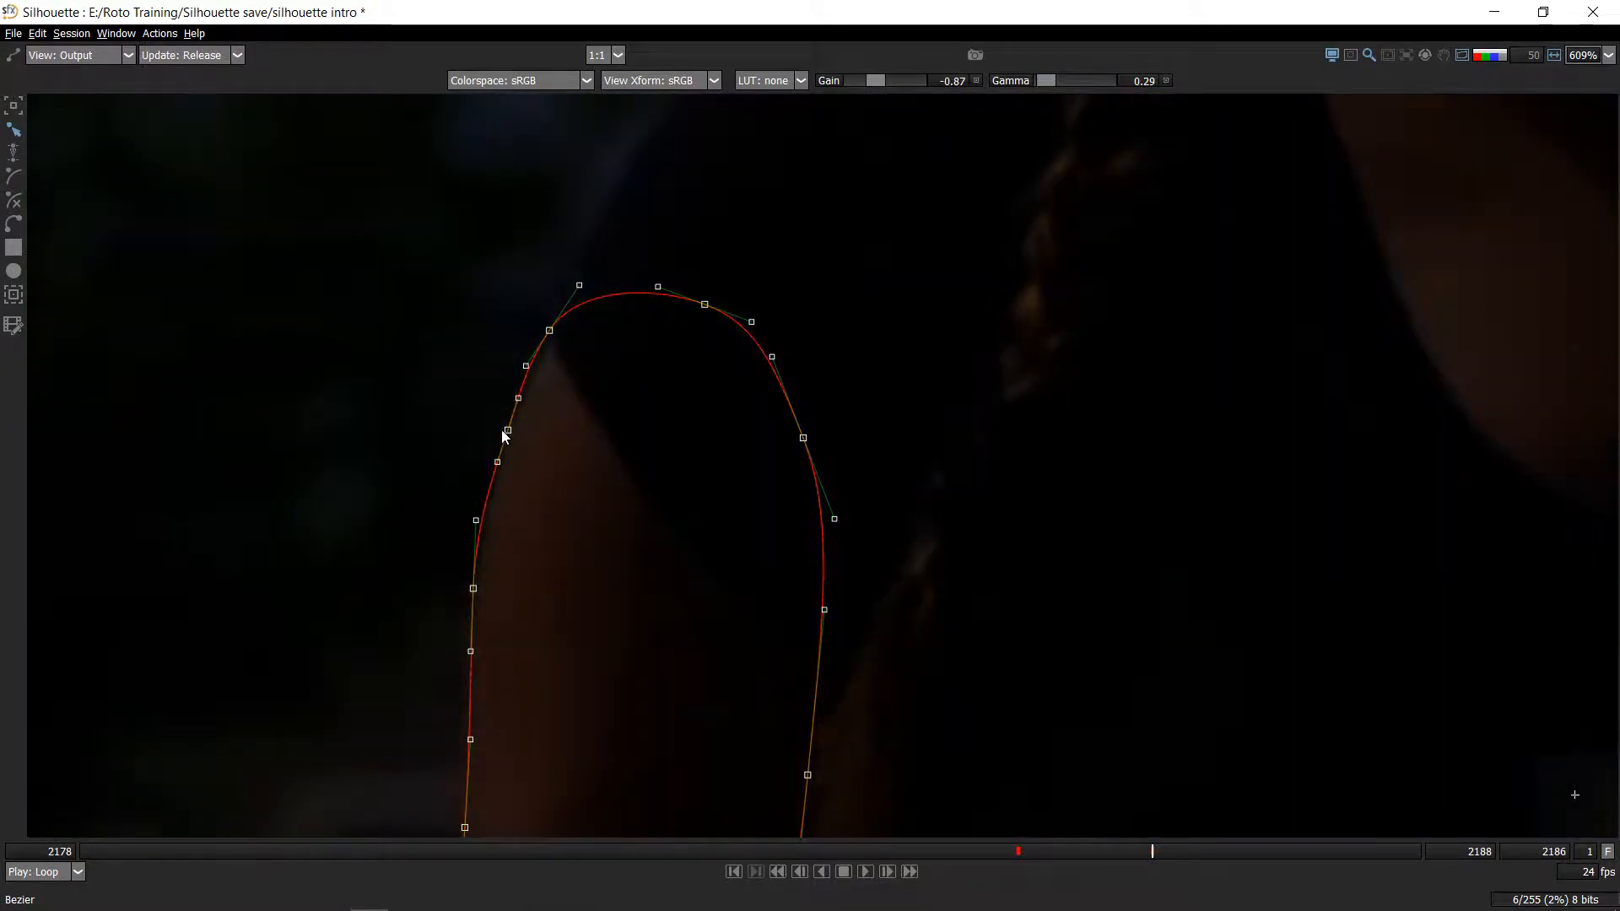
pyautogui.moveTo(1046, 81); pyautogui.dragTo(1068, 80)
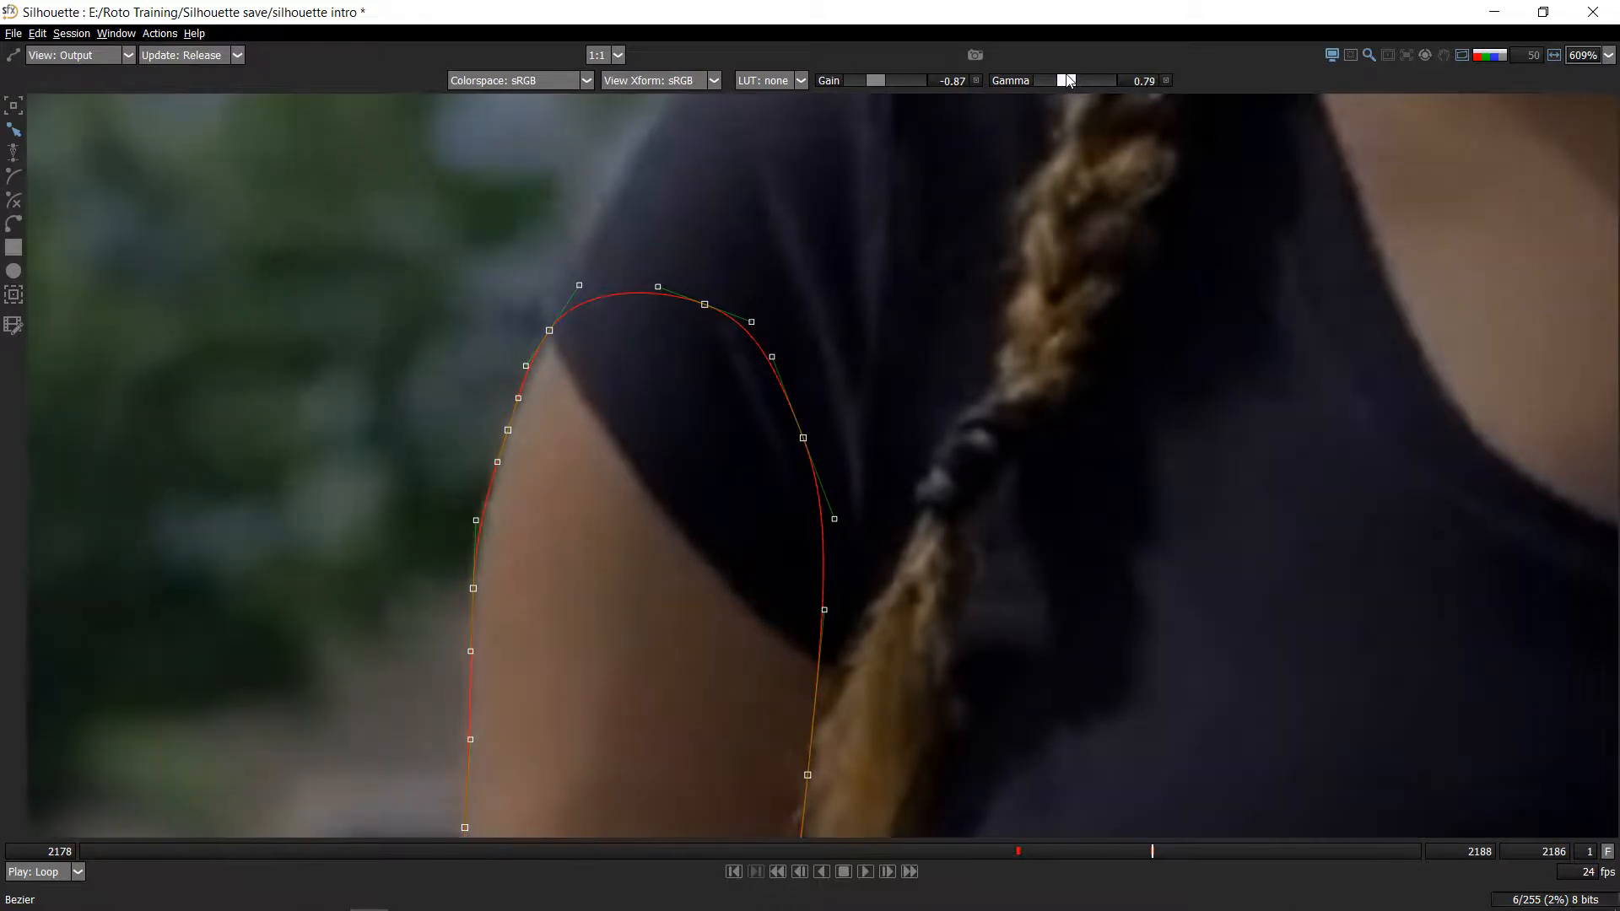
pyautogui.moveTo(881, 80); pyautogui.dragTo(874, 85)
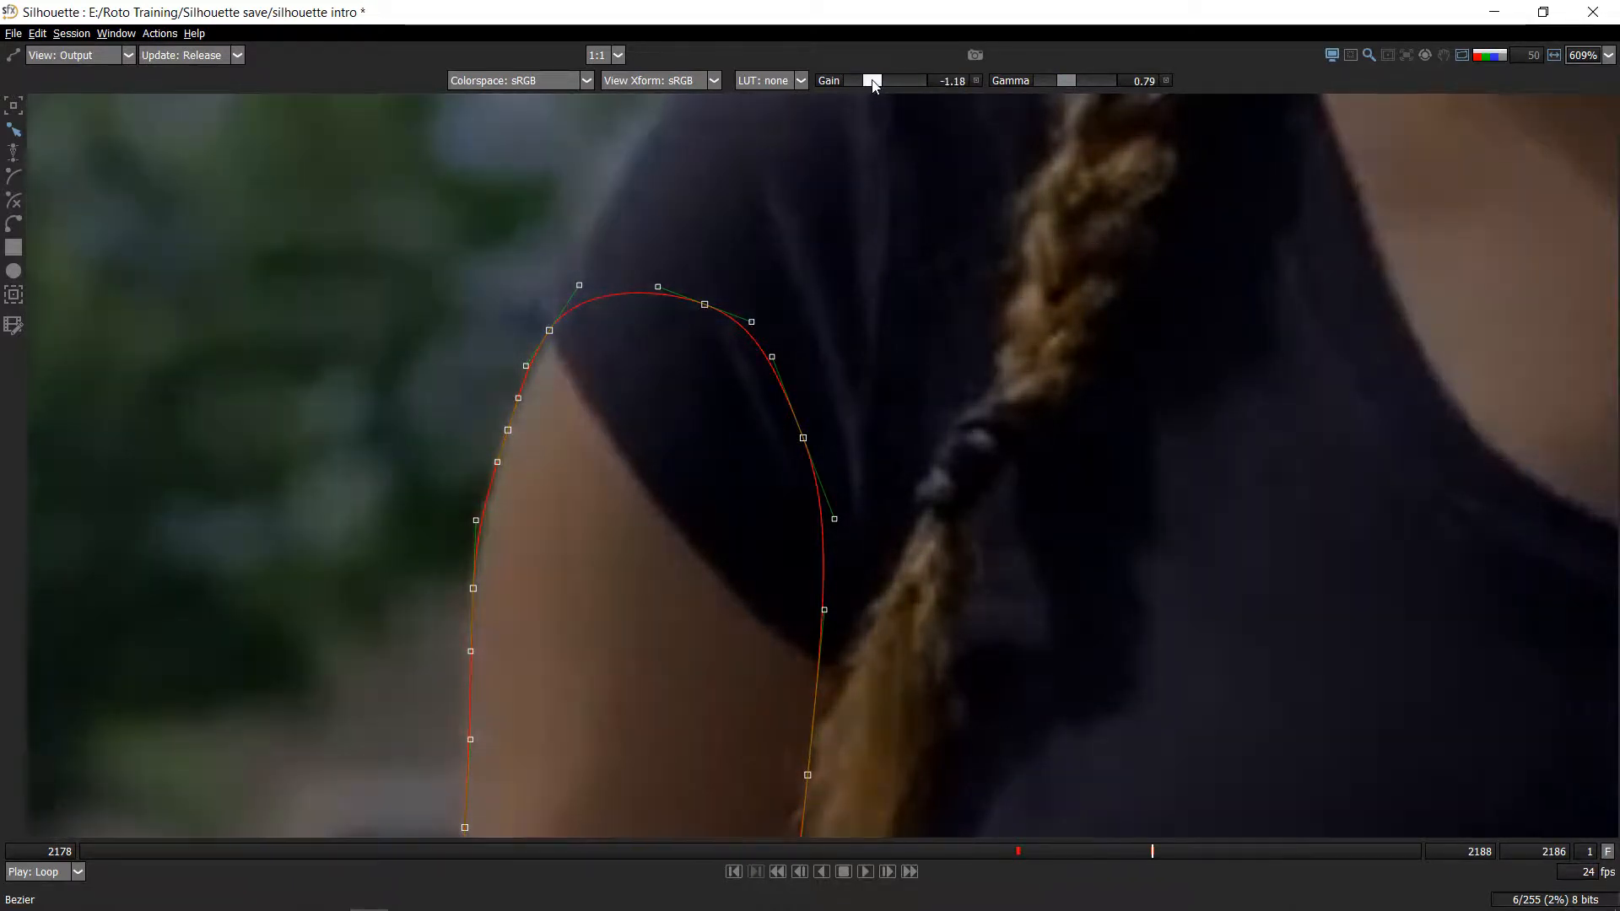
pyautogui.click(975, 81)
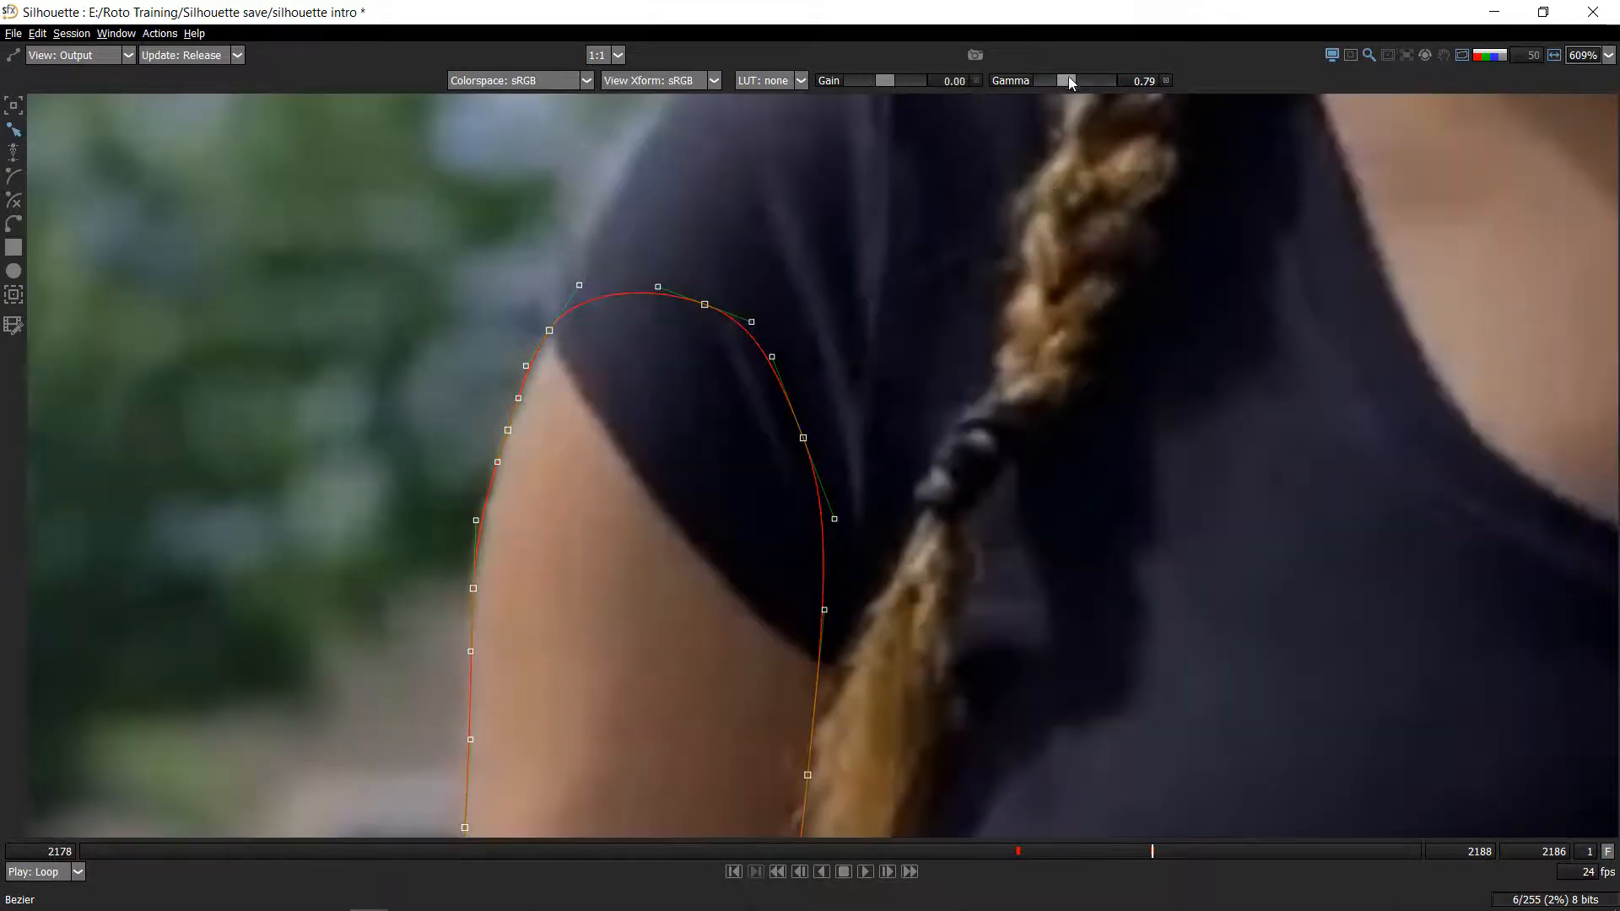
pyautogui.click(1165, 81)
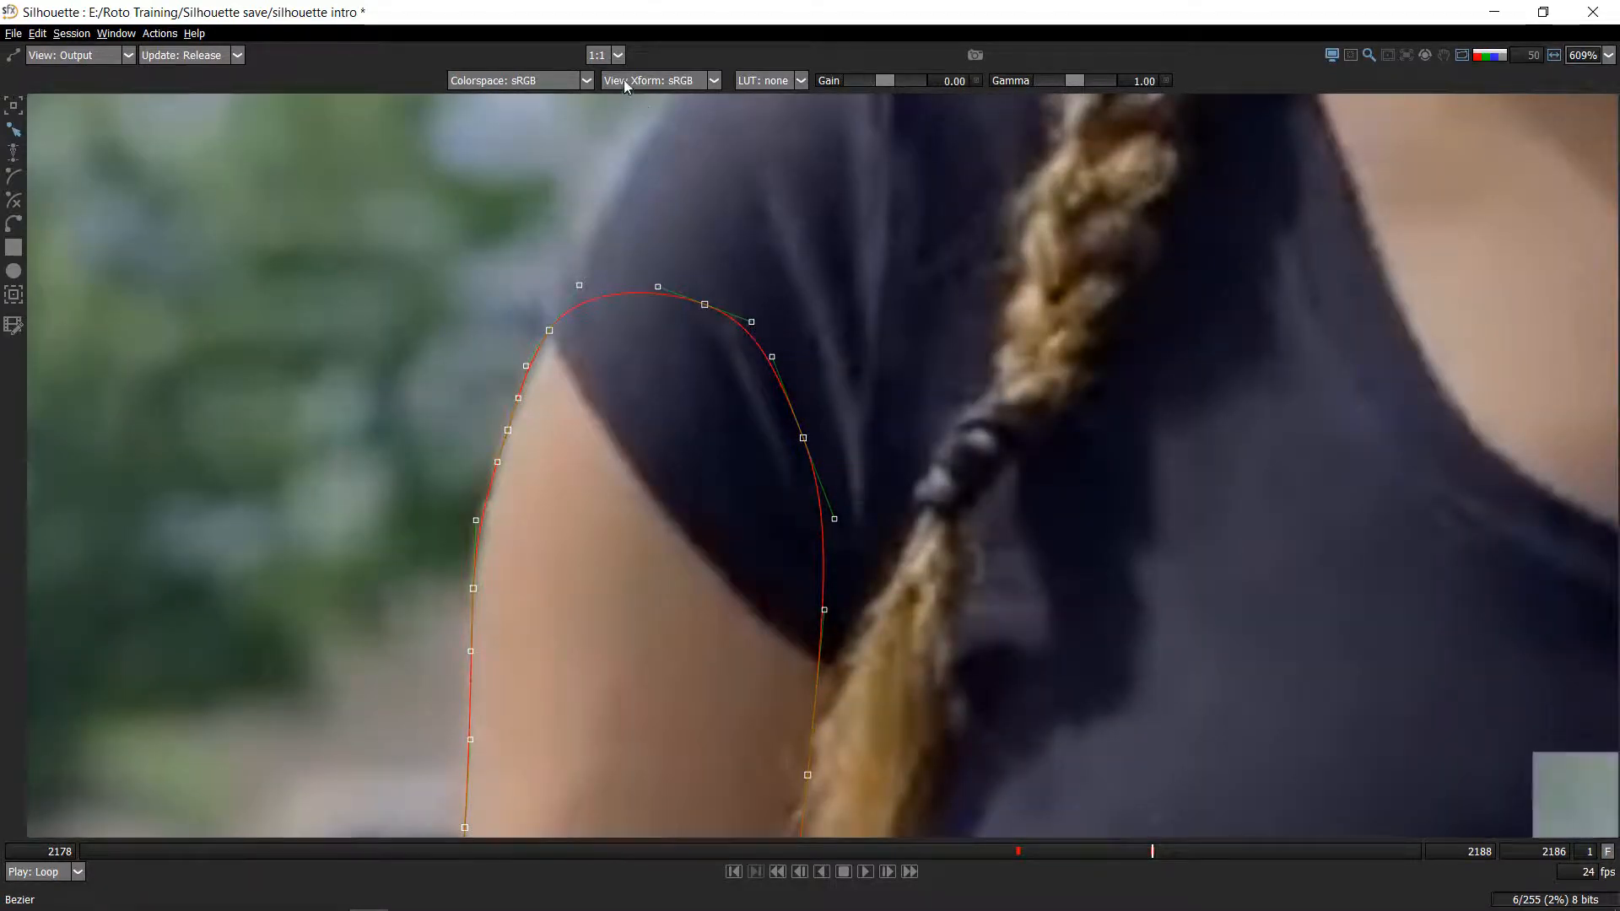
# - Switch the viewer colorspace to AlexaV3LogC and inspect the woman and background with it
pyautogui.scroll(-2, 760, 403)
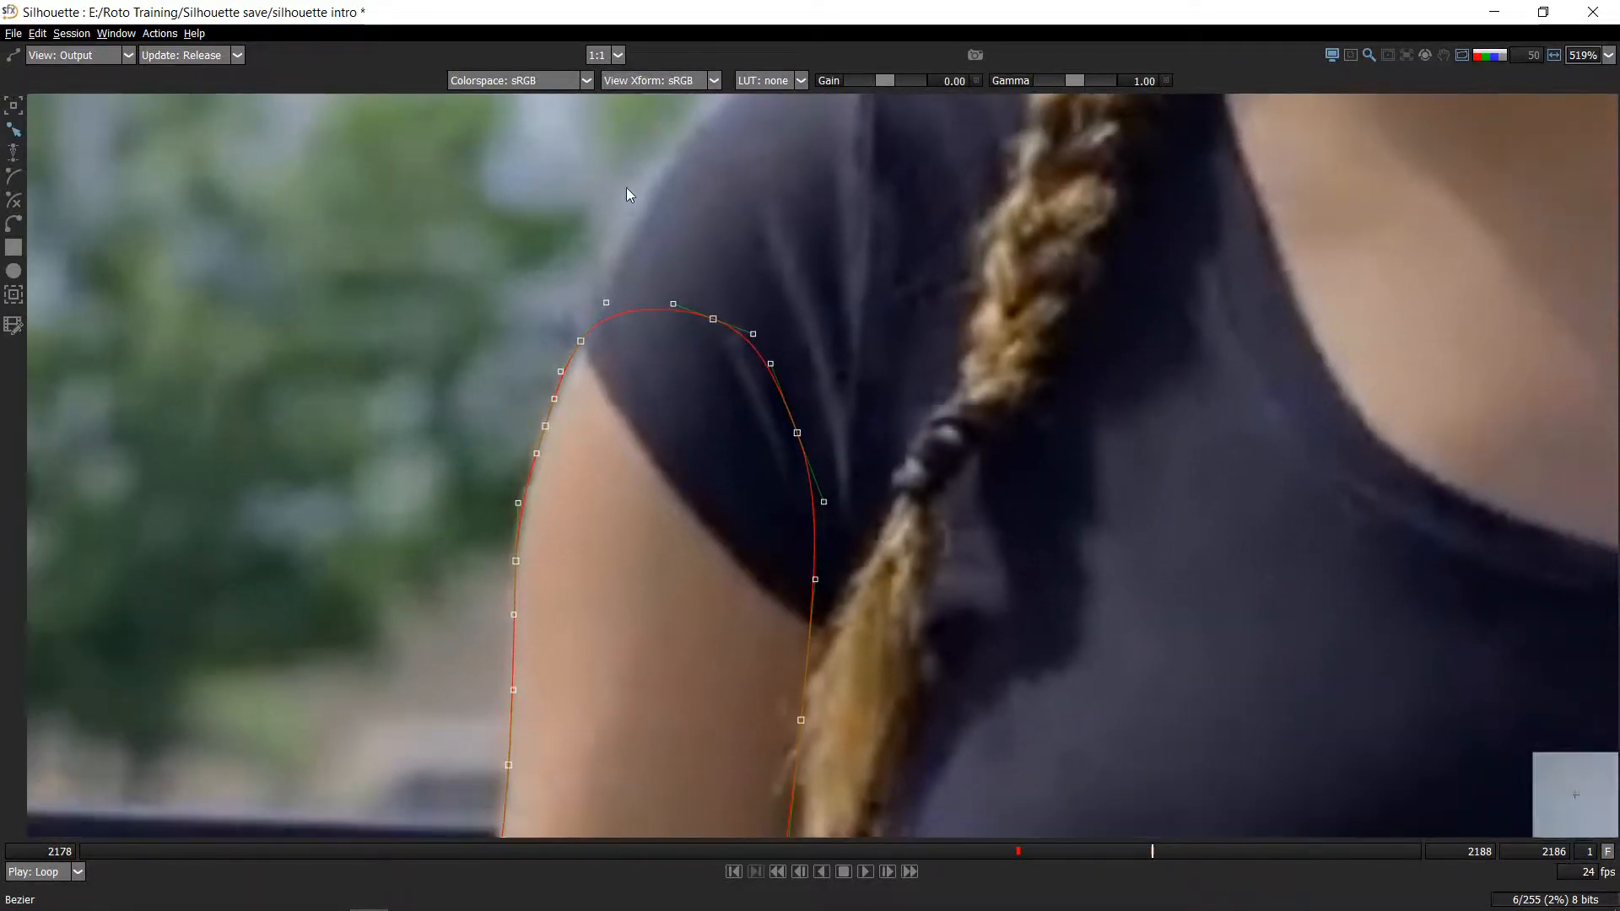
pyautogui.scroll(-3, 660, 226)
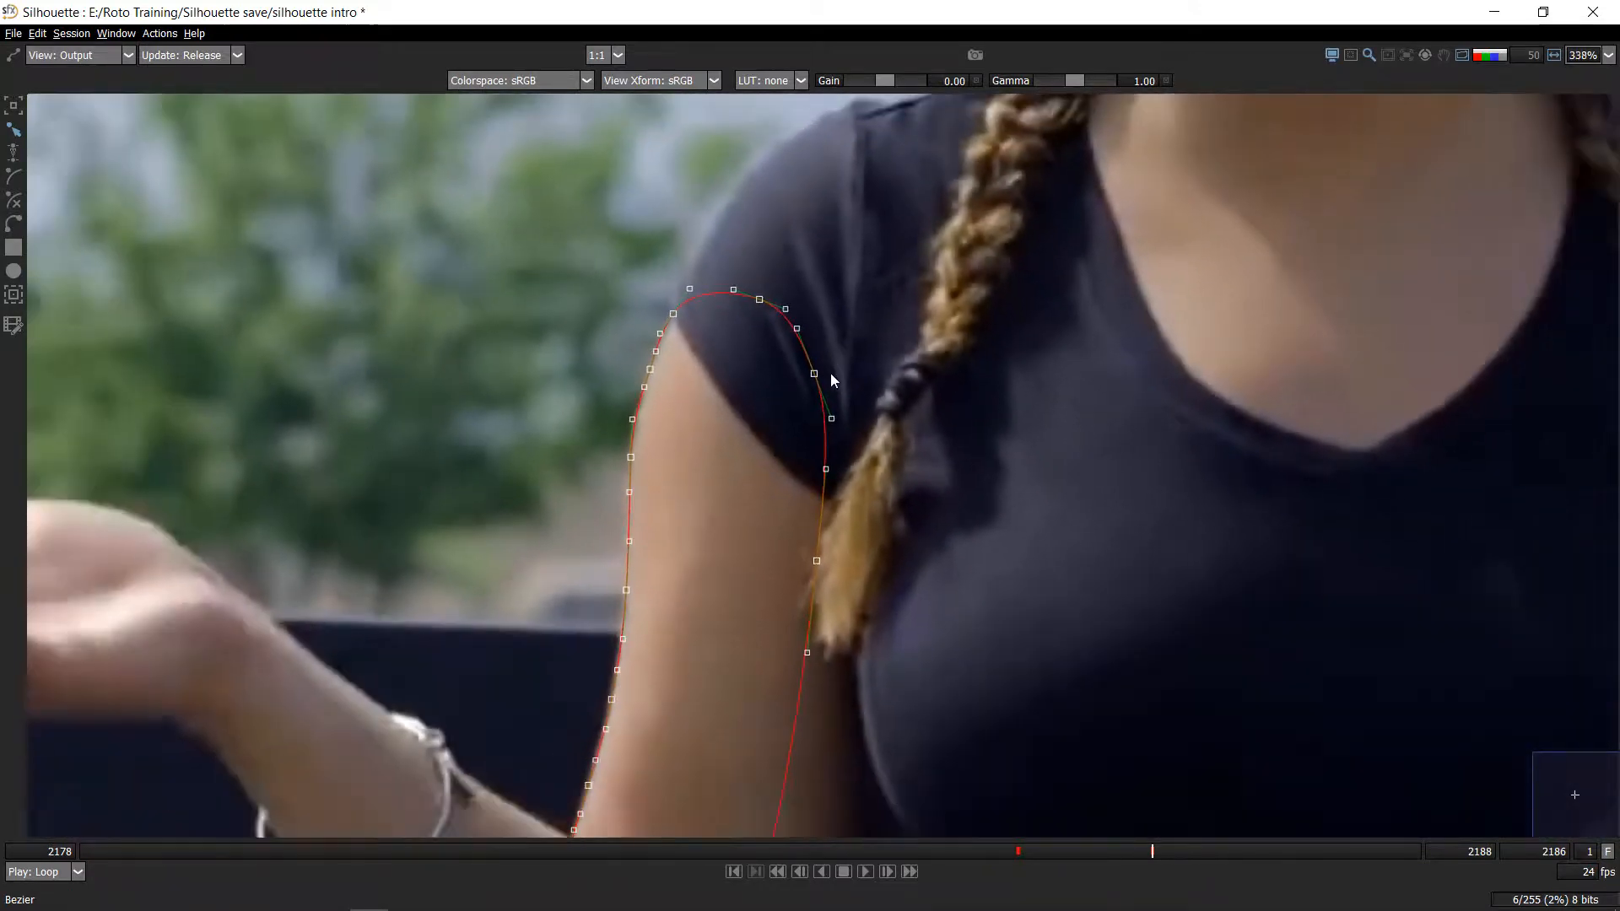
pyautogui.scroll(-6, 831, 373)
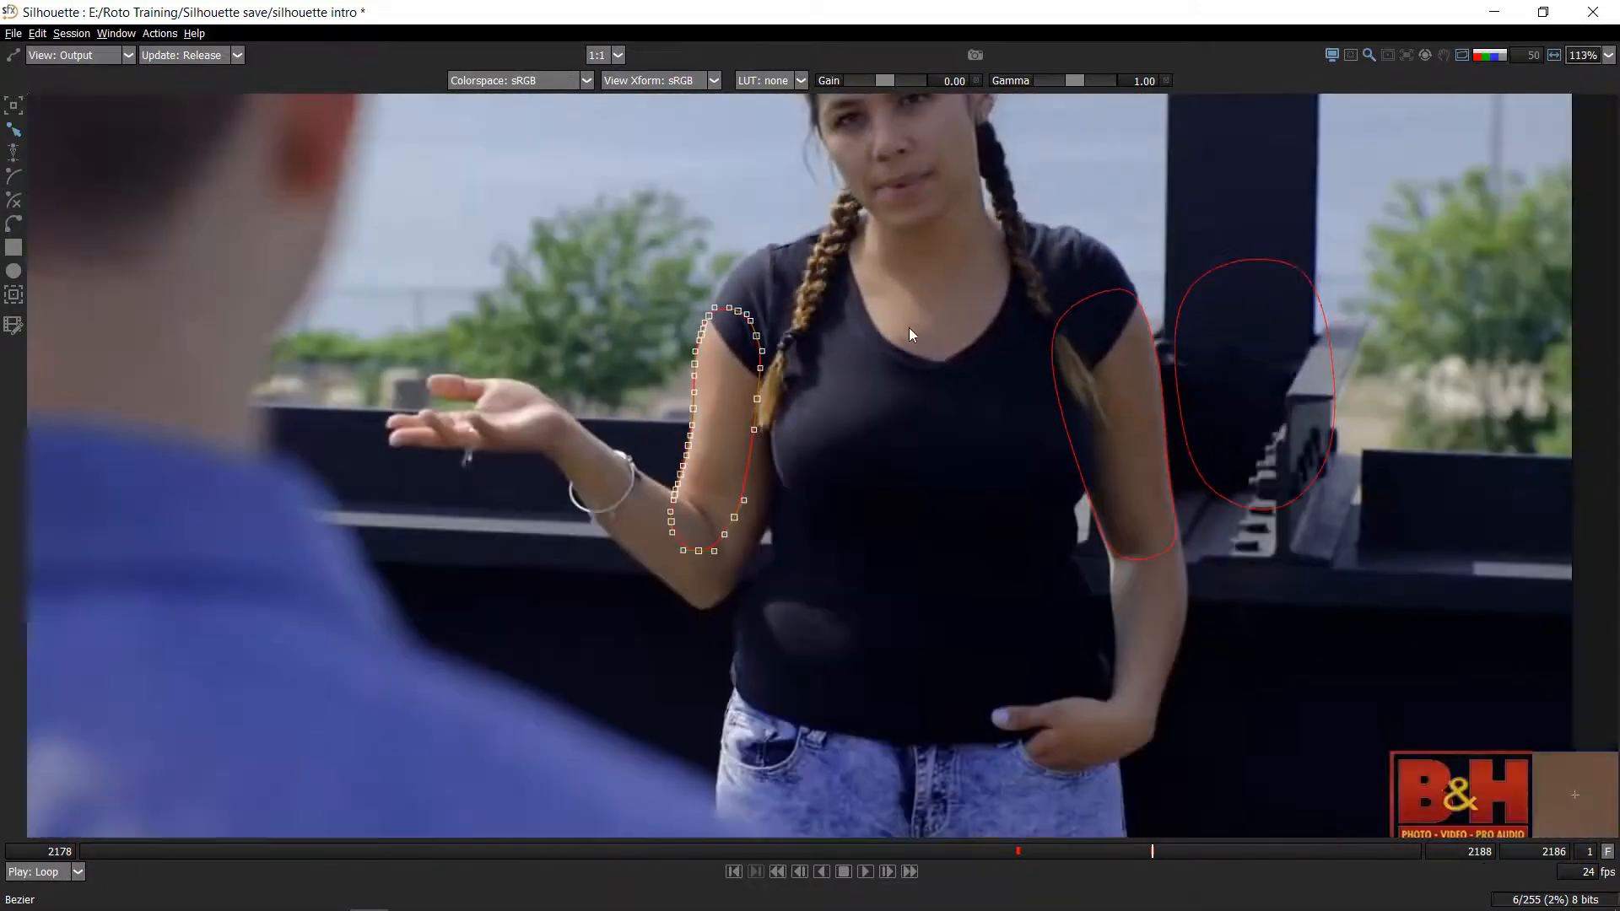
pyautogui.moveTo(908, 327); pyautogui.dragTo(817, 403)
pyautogui.click(544, 81)
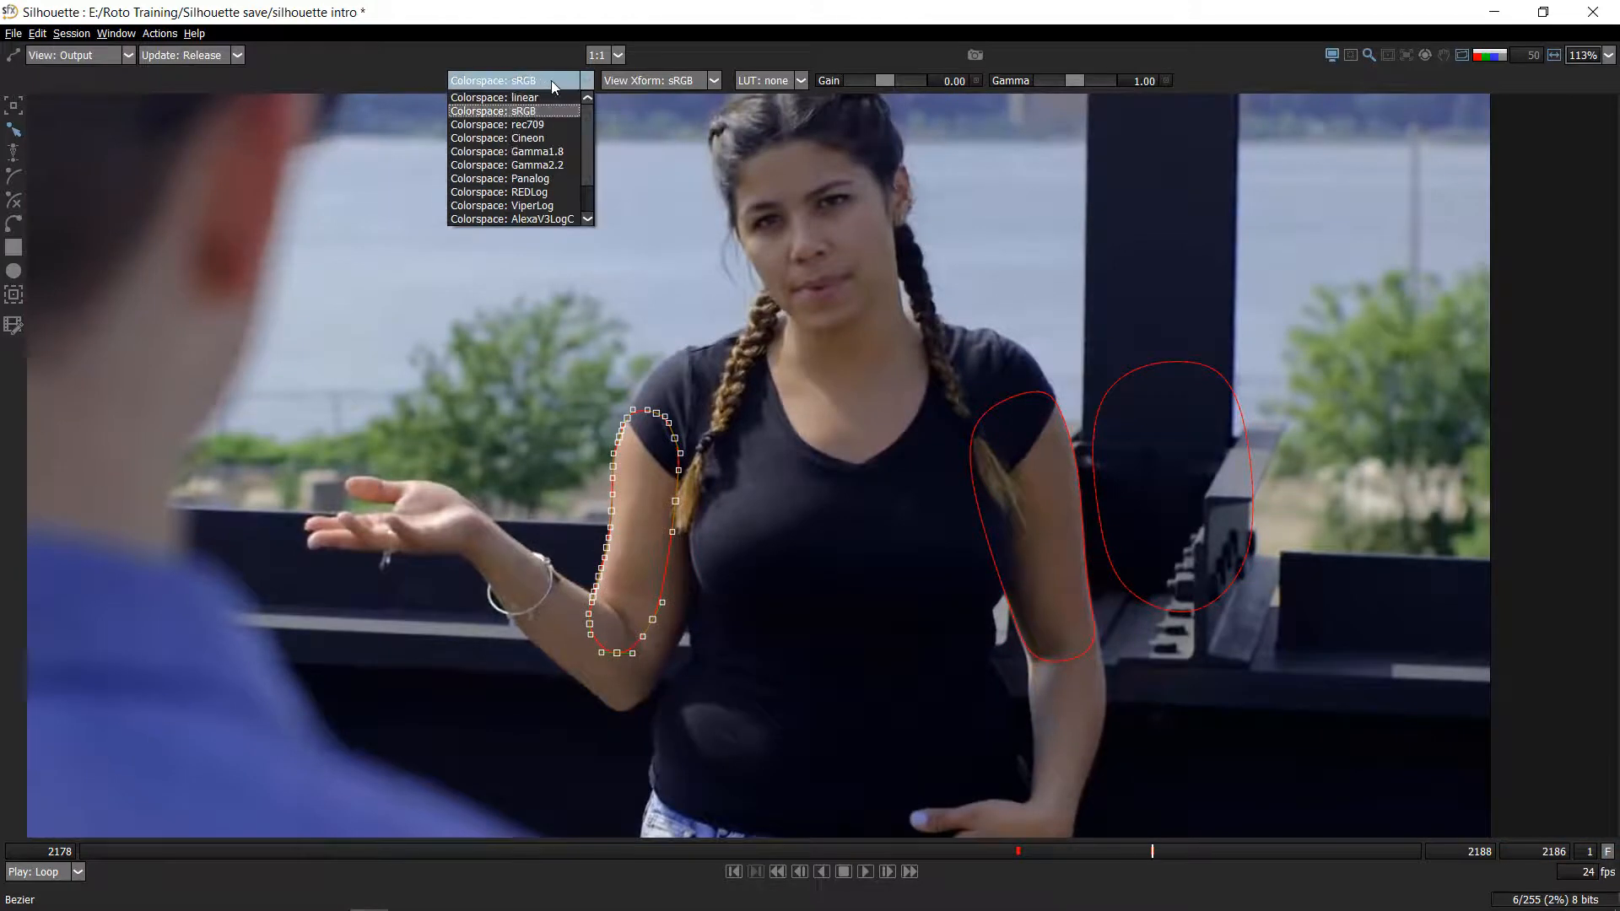
pyautogui.click(534, 219)
pyautogui.scroll(-3, 688, 364)
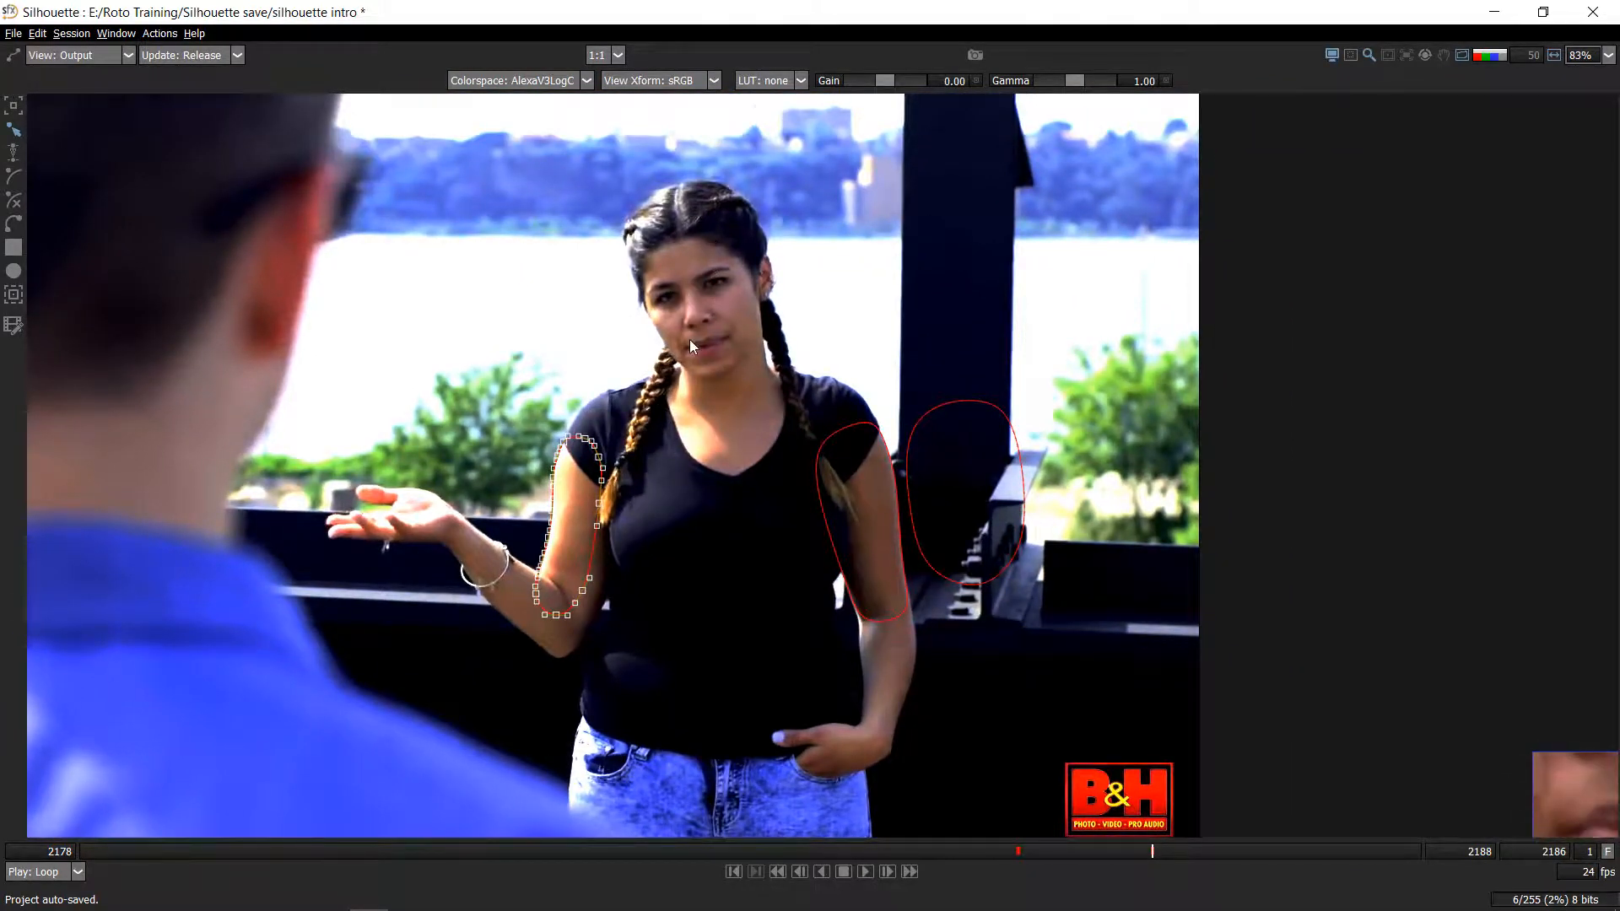
pyautogui.scroll(5, 690, 339)
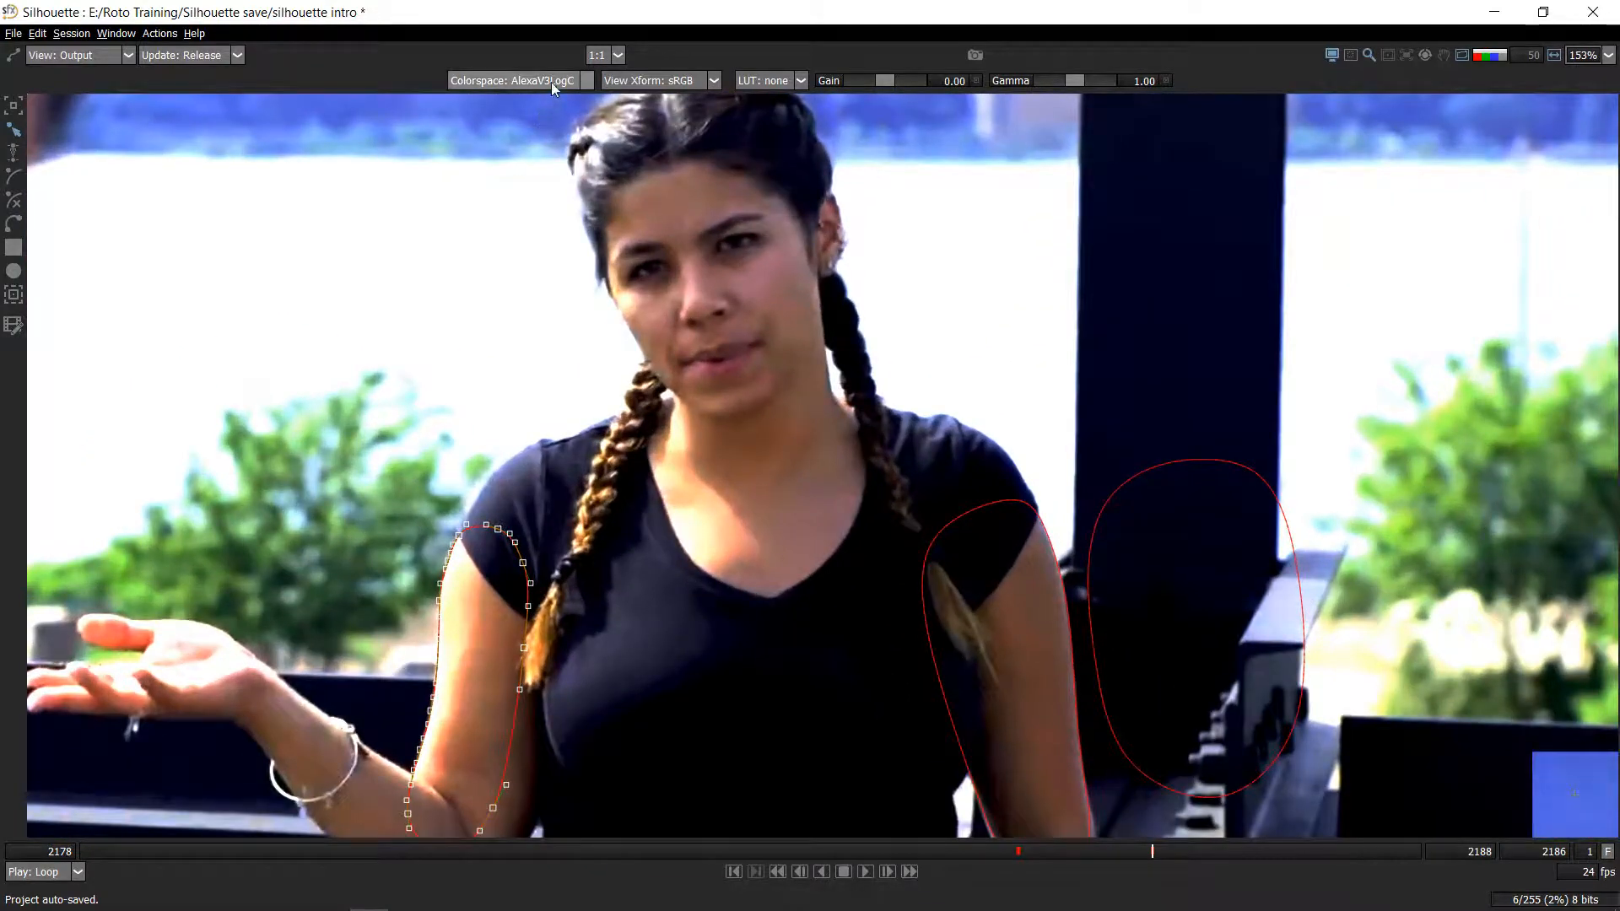
# - Preview the footage with the linear viewer colorspace and restore the colorspace to sRGB
pyautogui.click(553, 80)
pyautogui.click(519, 98)
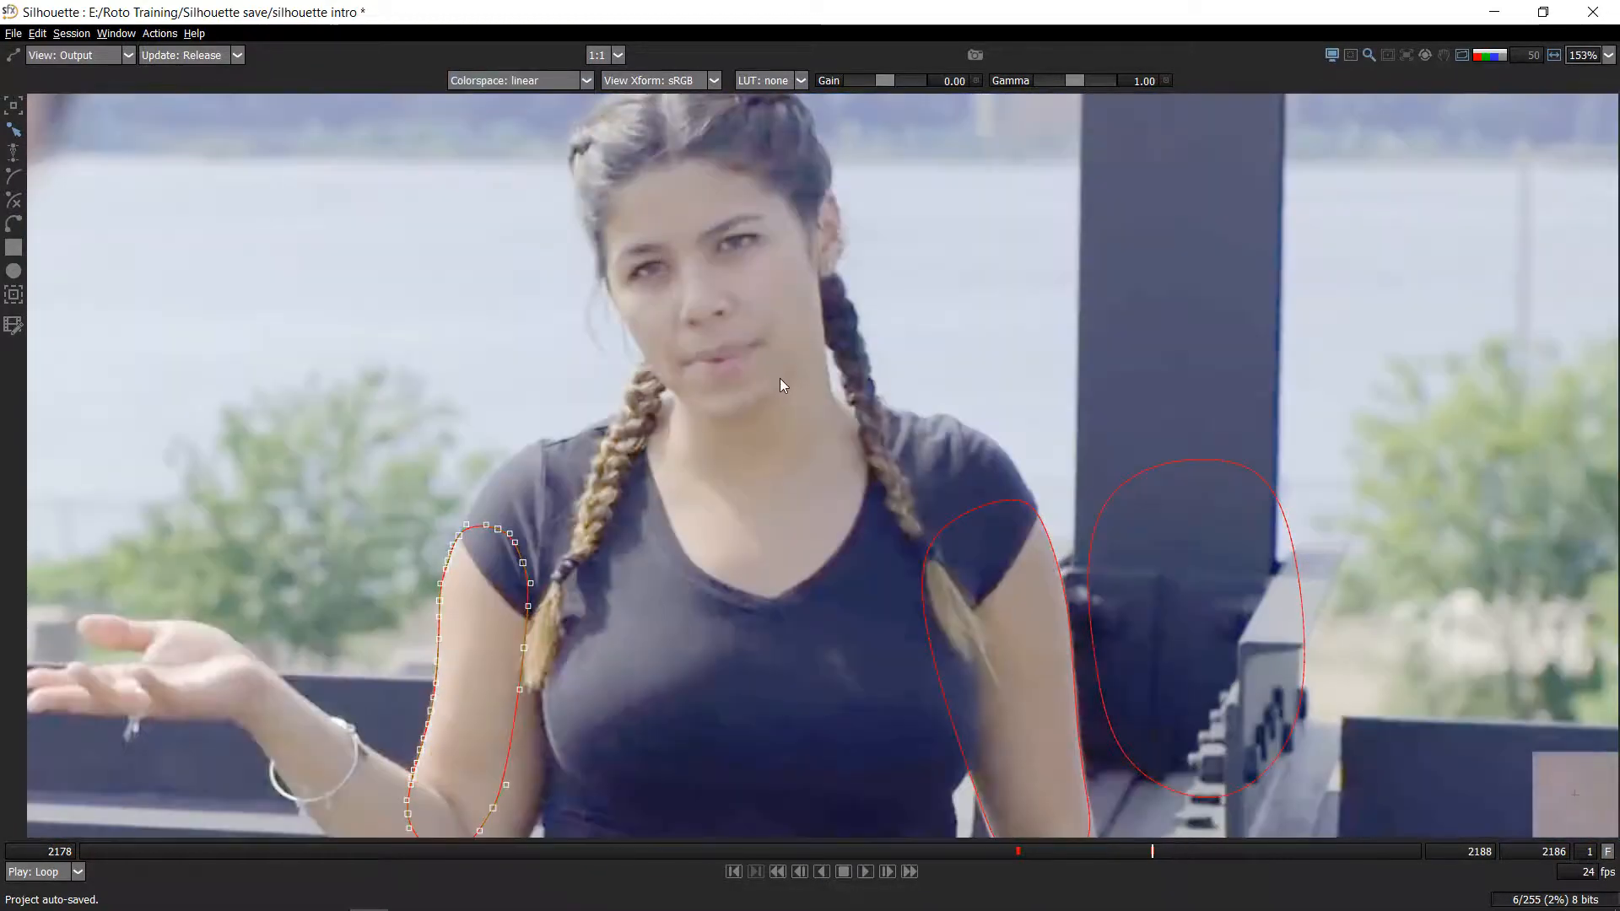
pyautogui.scroll(-3, 780, 378)
pyautogui.scroll(-2, 781, 373)
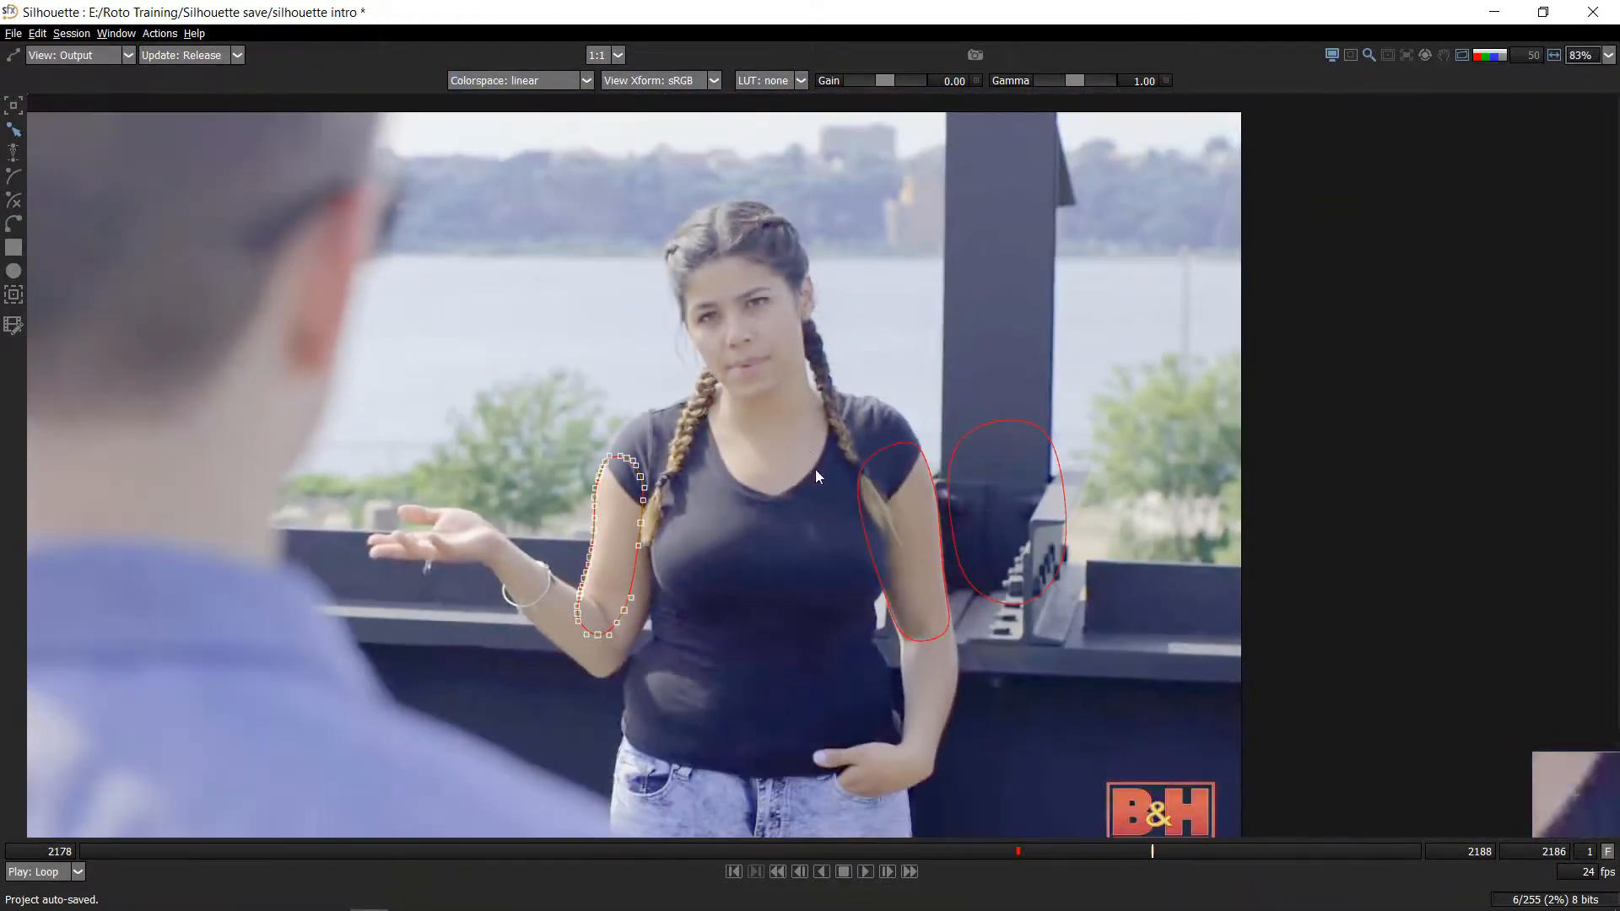
pyautogui.click(556, 81)
pyautogui.click(540, 110)
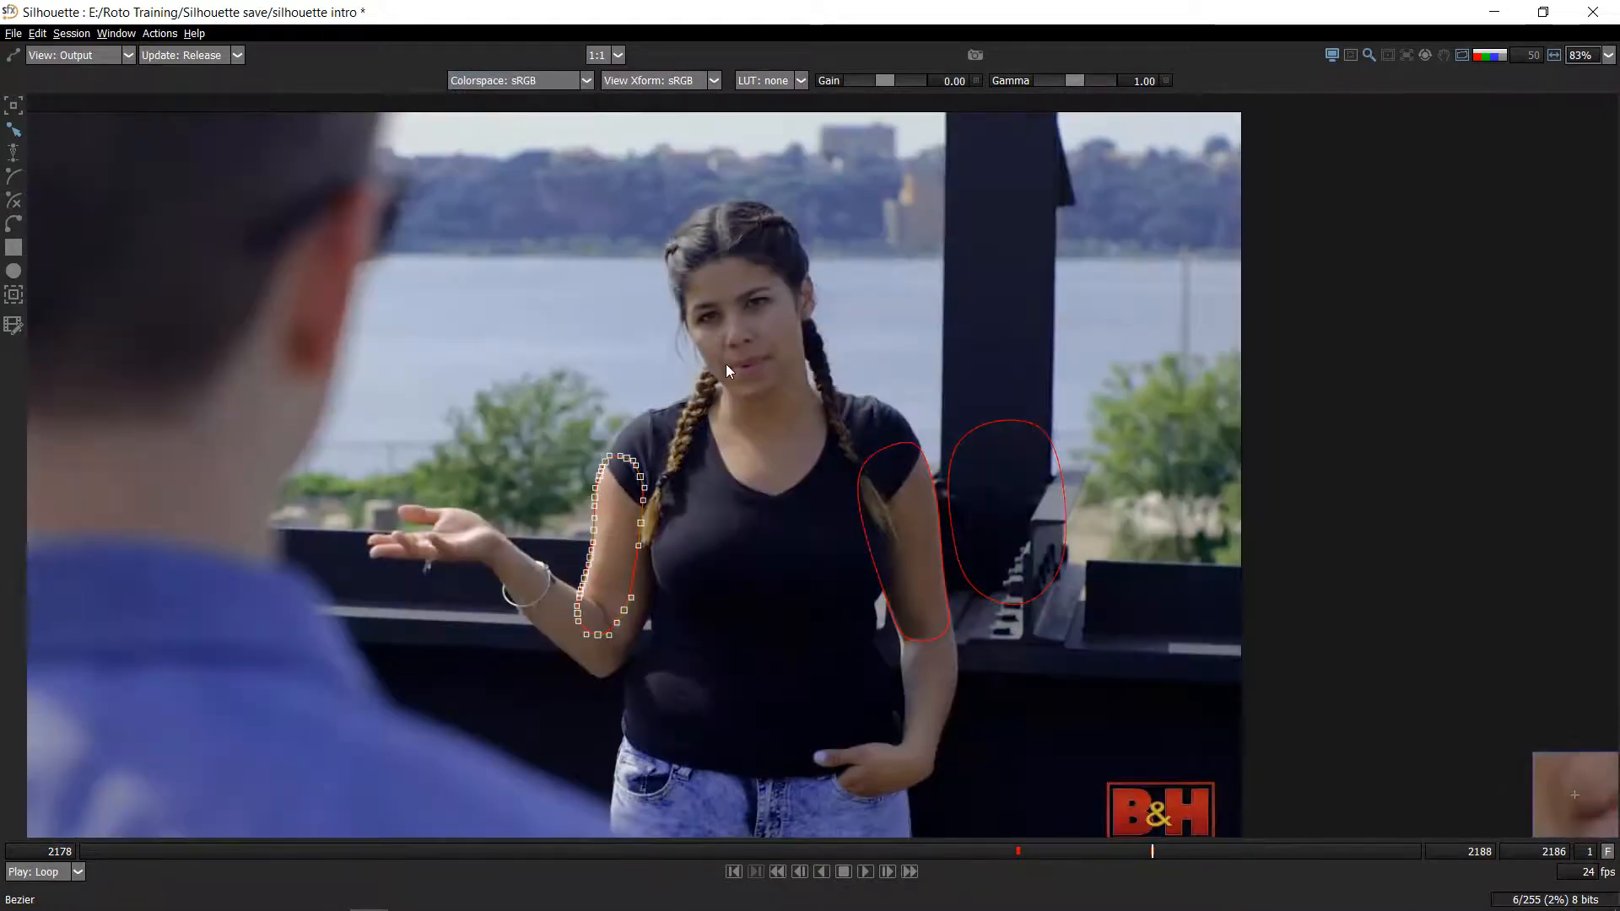
# - Compare the whole shot under the linear viewer colorspace, then return the viewer to sRGB
pyautogui.scroll(4, 727, 362)
pyautogui.scroll(-2, 862, 450)
pyautogui.scroll(-2, 832, 511)
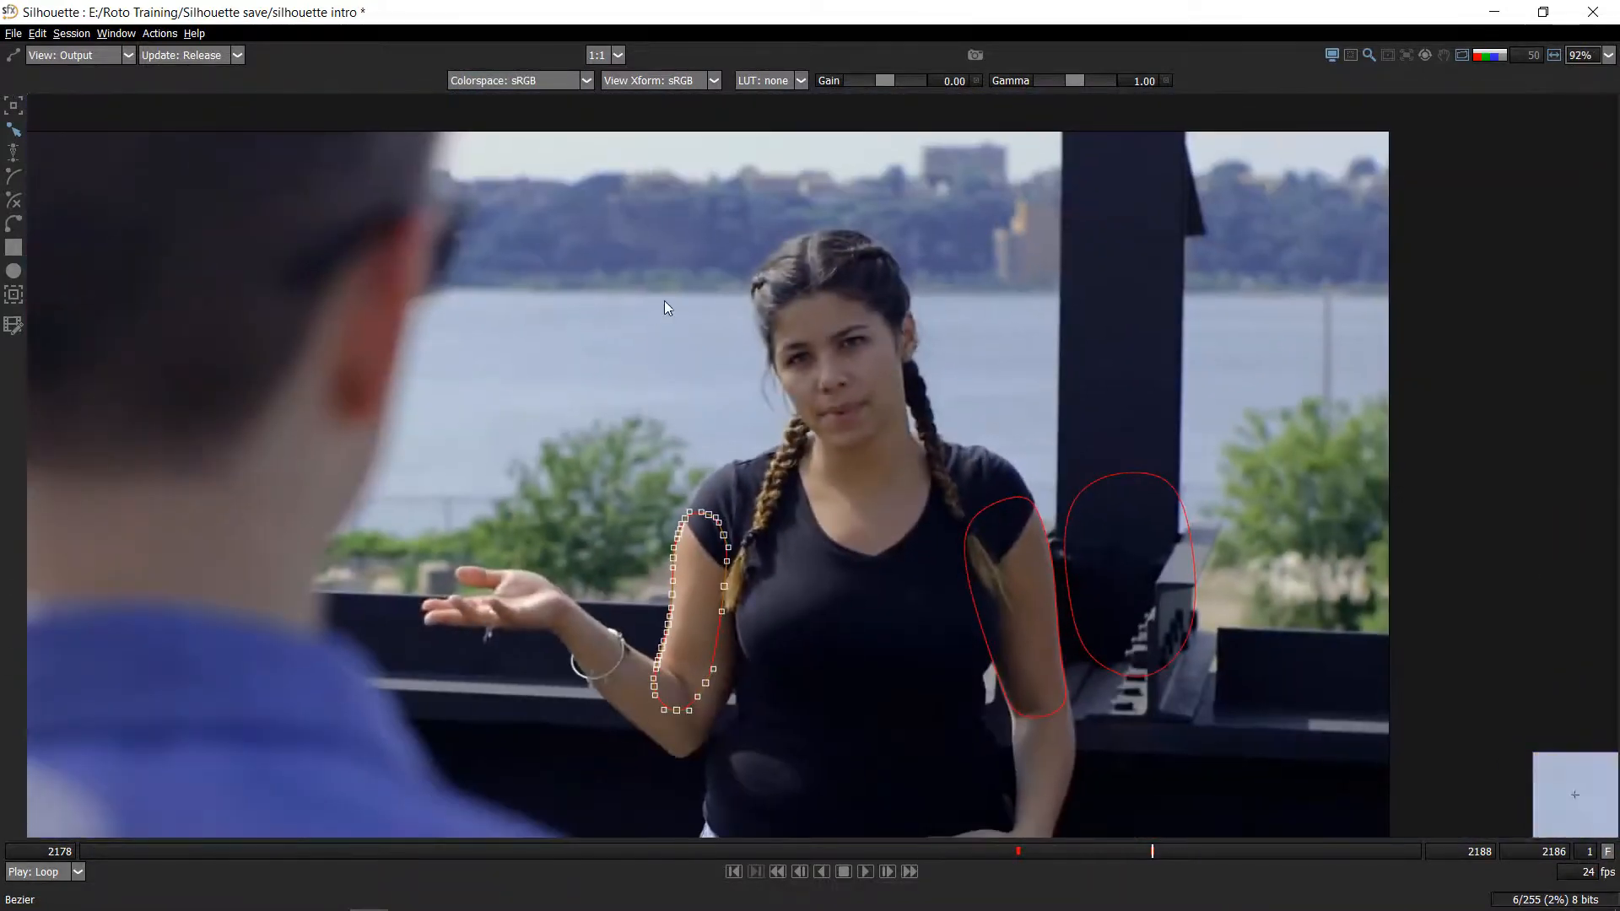
pyautogui.click(546, 83)
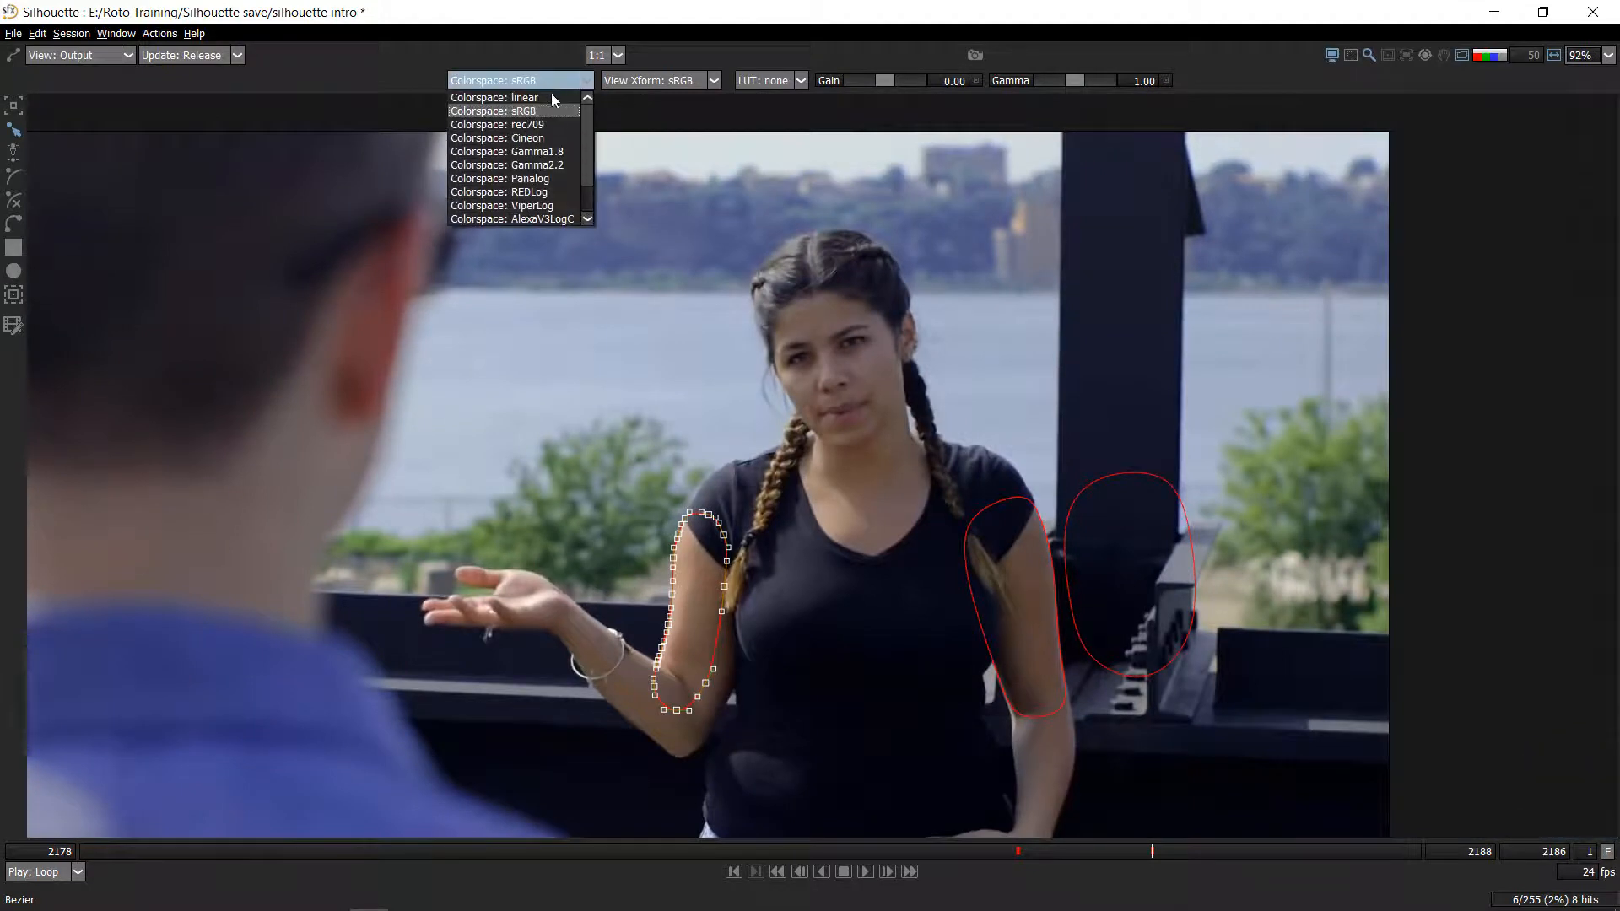
pyautogui.click(550, 92)
pyautogui.scroll(-4, 1030, 438)
pyautogui.scroll(-1, 990, 494)
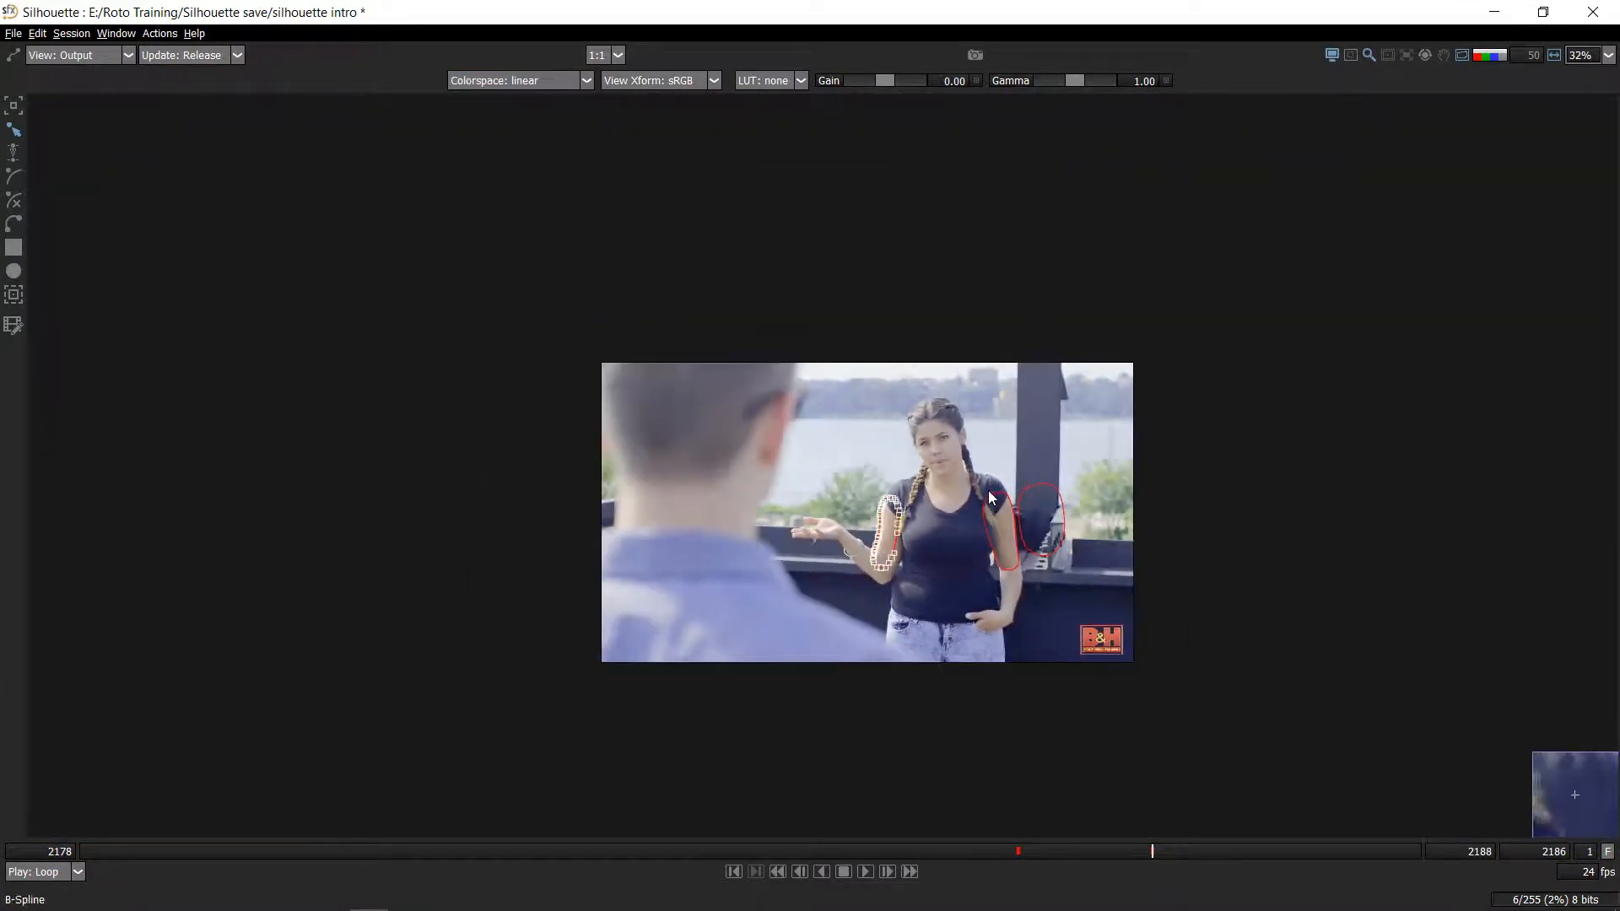
pyautogui.scroll(1, 989, 490)
pyautogui.click(554, 84)
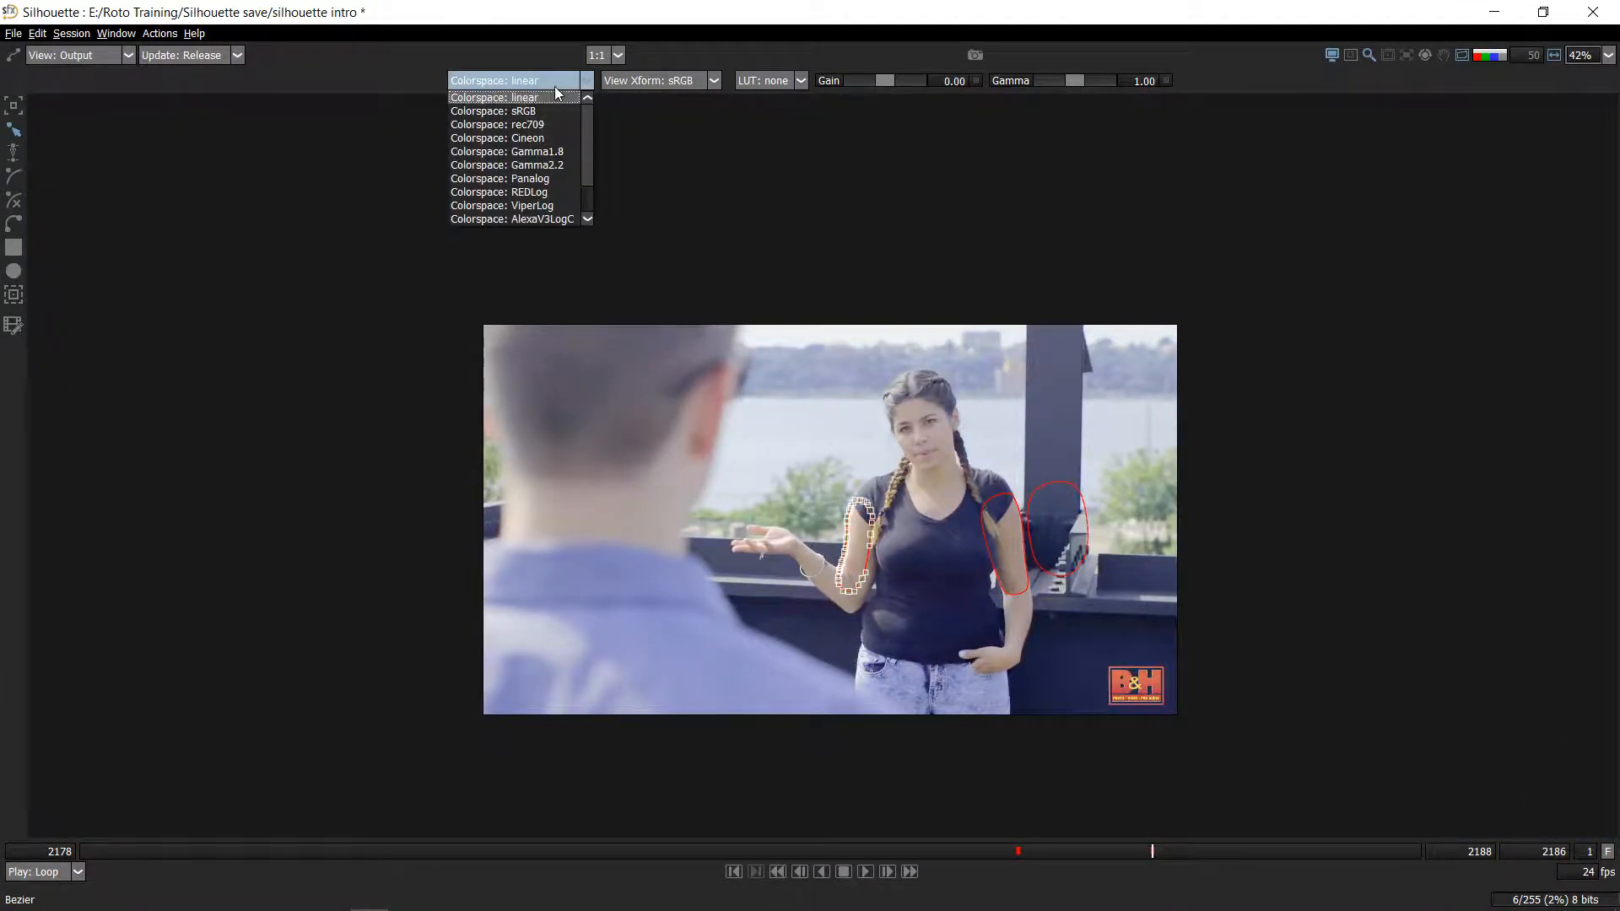
pyautogui.click(540, 111)
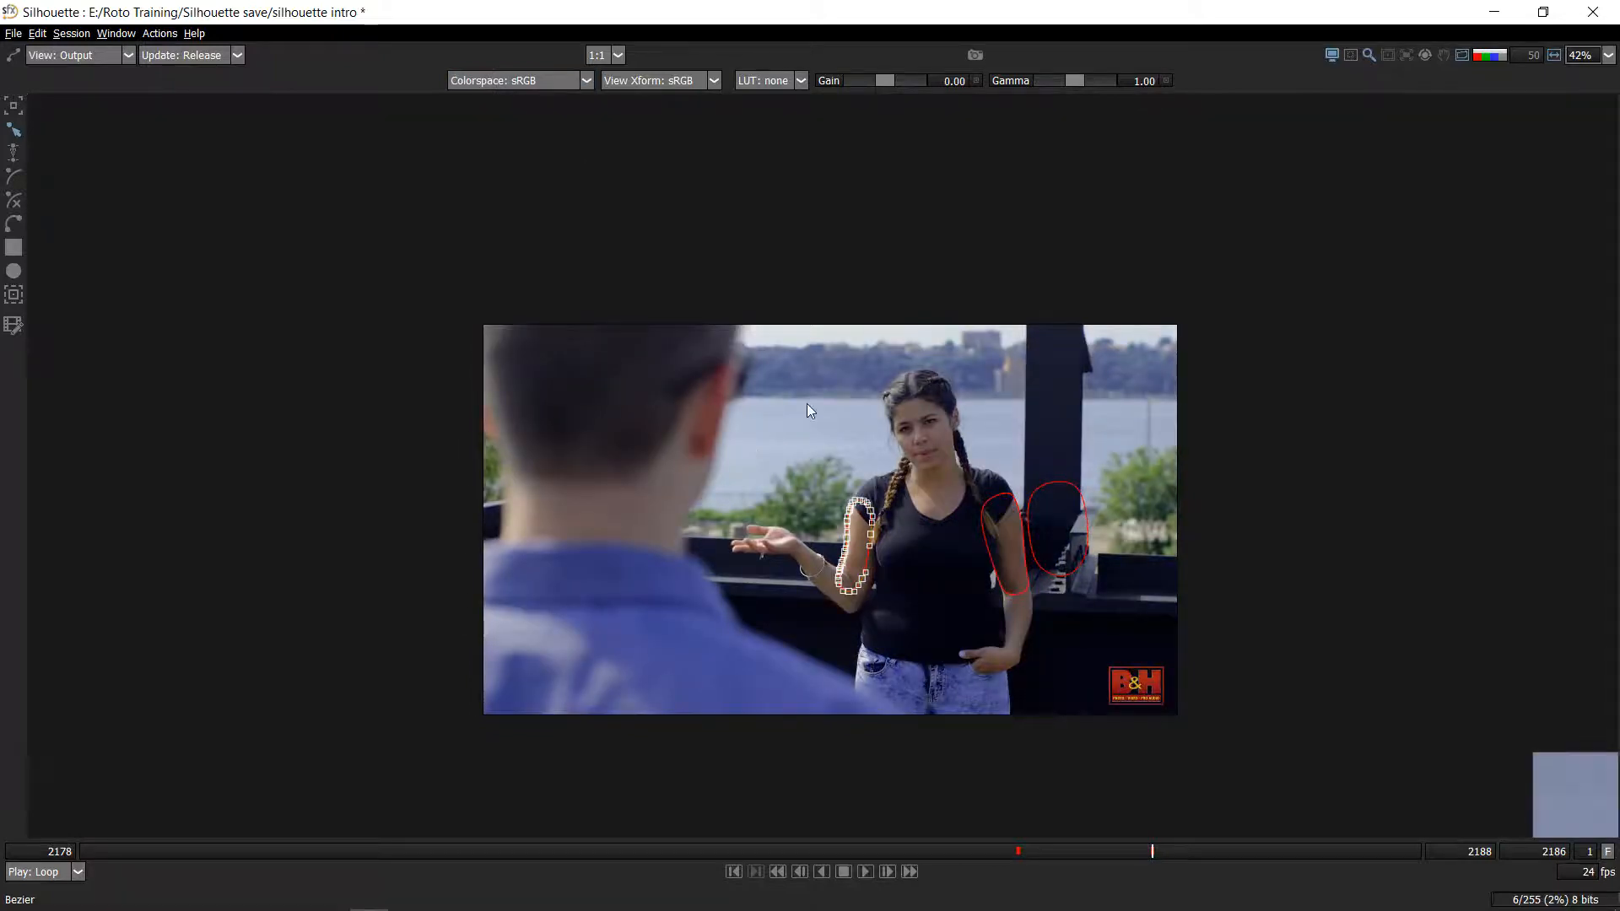
pyautogui.scroll(5, 806, 403)
pyautogui.moveTo(599, 353); pyautogui.dragTo(55, 205)
pyautogui.scroll(-3, 604, 377)
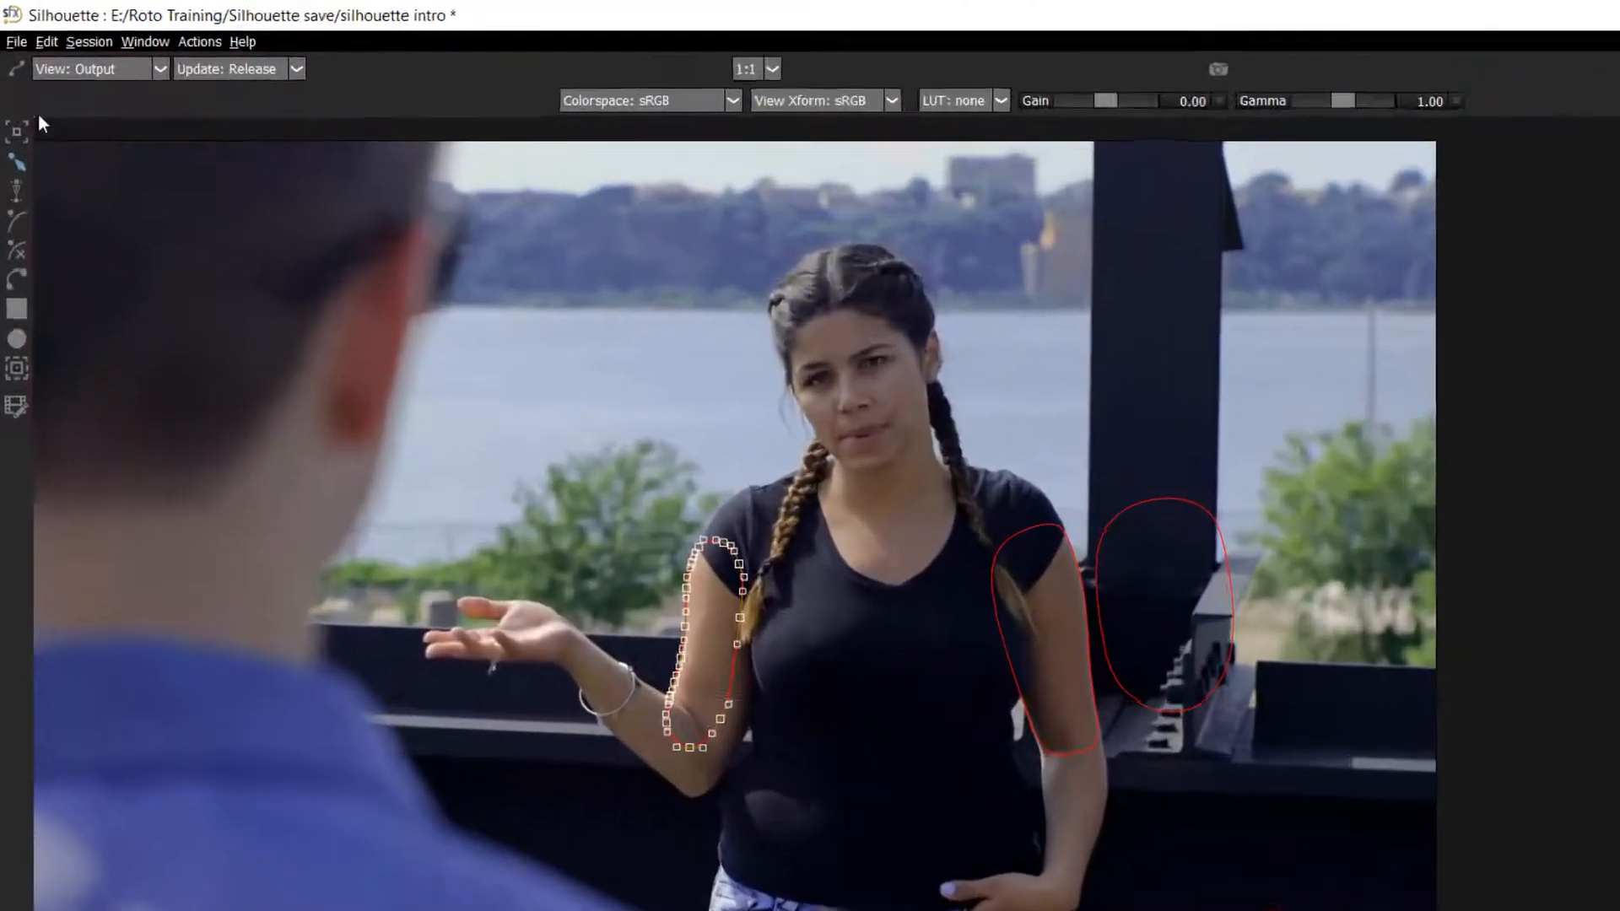
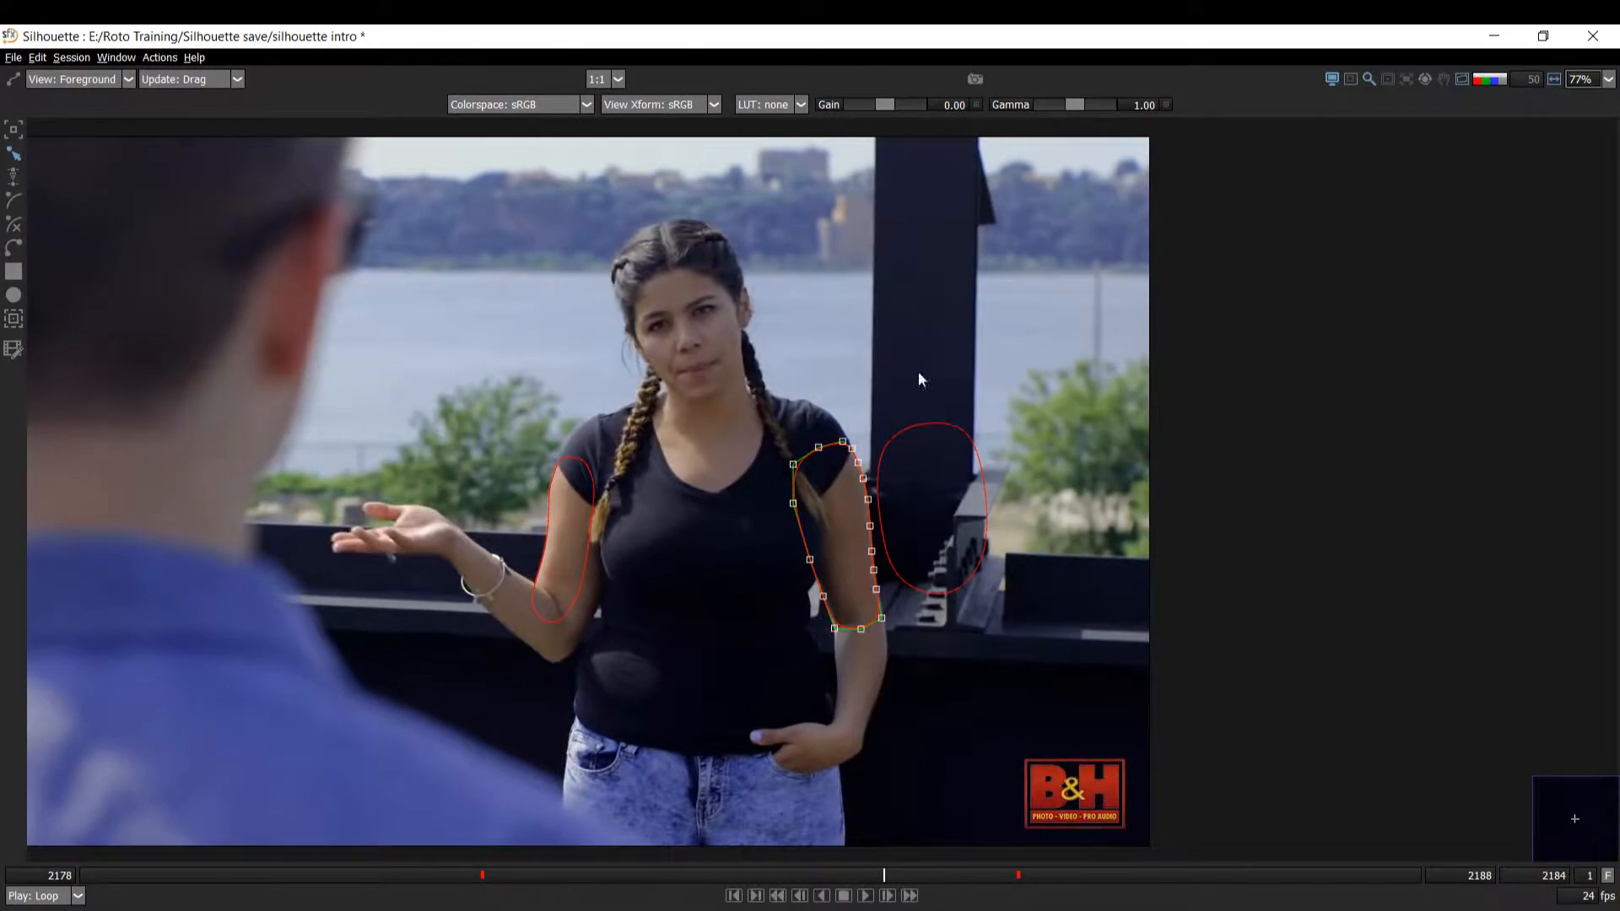
# - Compare the Foreground outline with the Output overlay along the outer edge of the arm beside the steel beam
pyautogui.scroll(5, 945, 346)
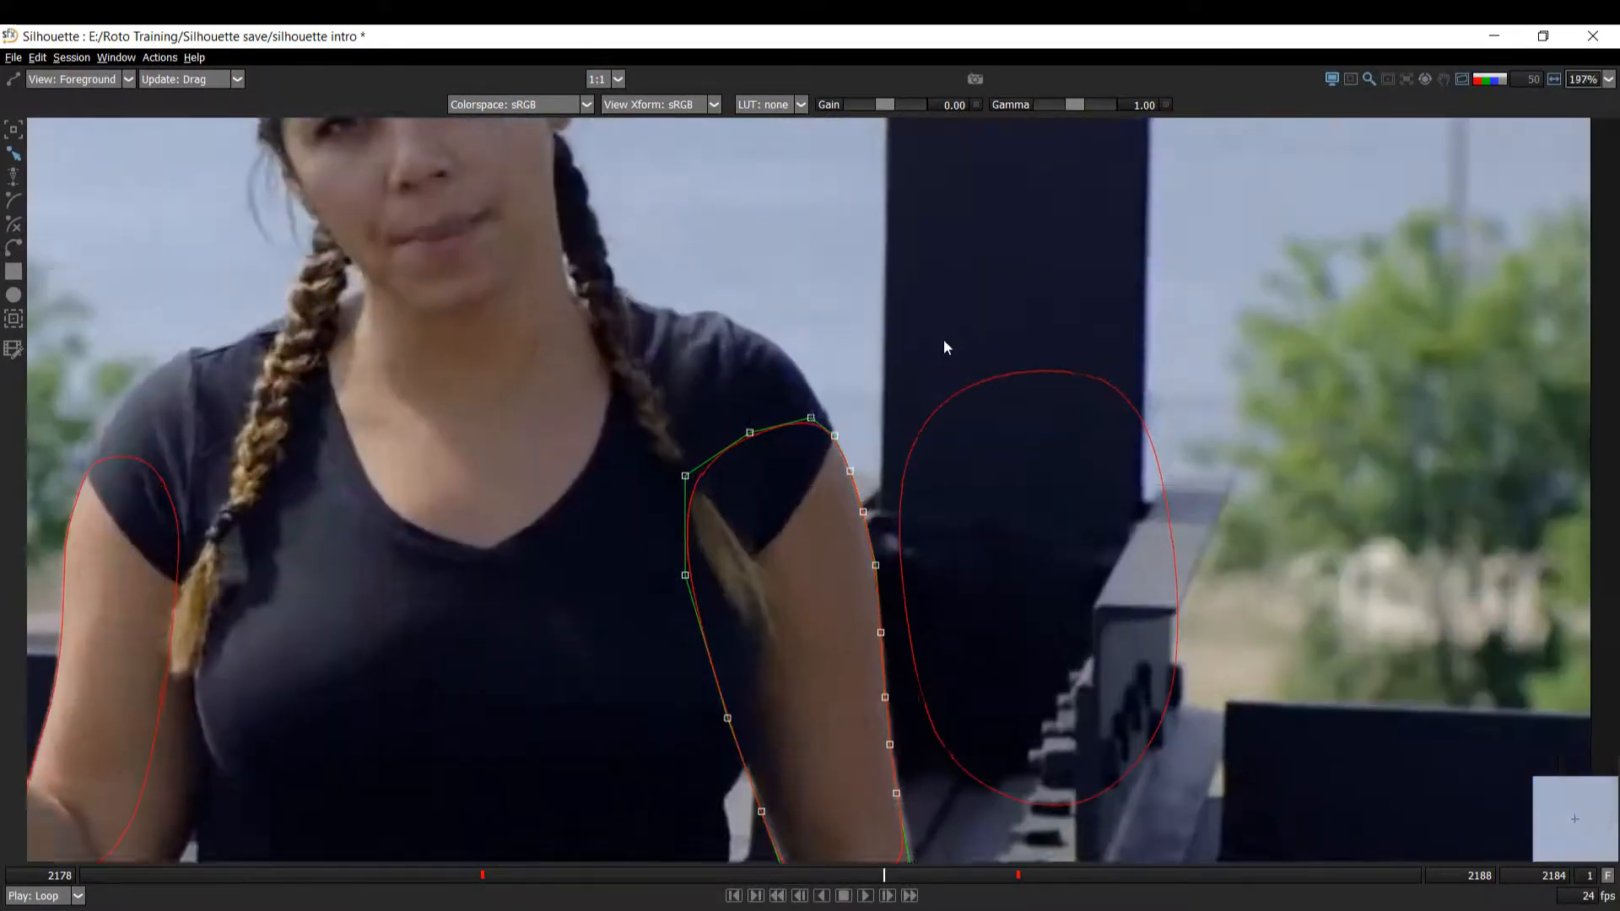
pyautogui.scroll(1, 944, 347)
pyautogui.moveTo(877, 481); pyautogui.dragTo(784, 187)
pyautogui.press('3')
pyautogui.scroll(1, 781, 354)
pyautogui.press('1')
pyautogui.press('3')
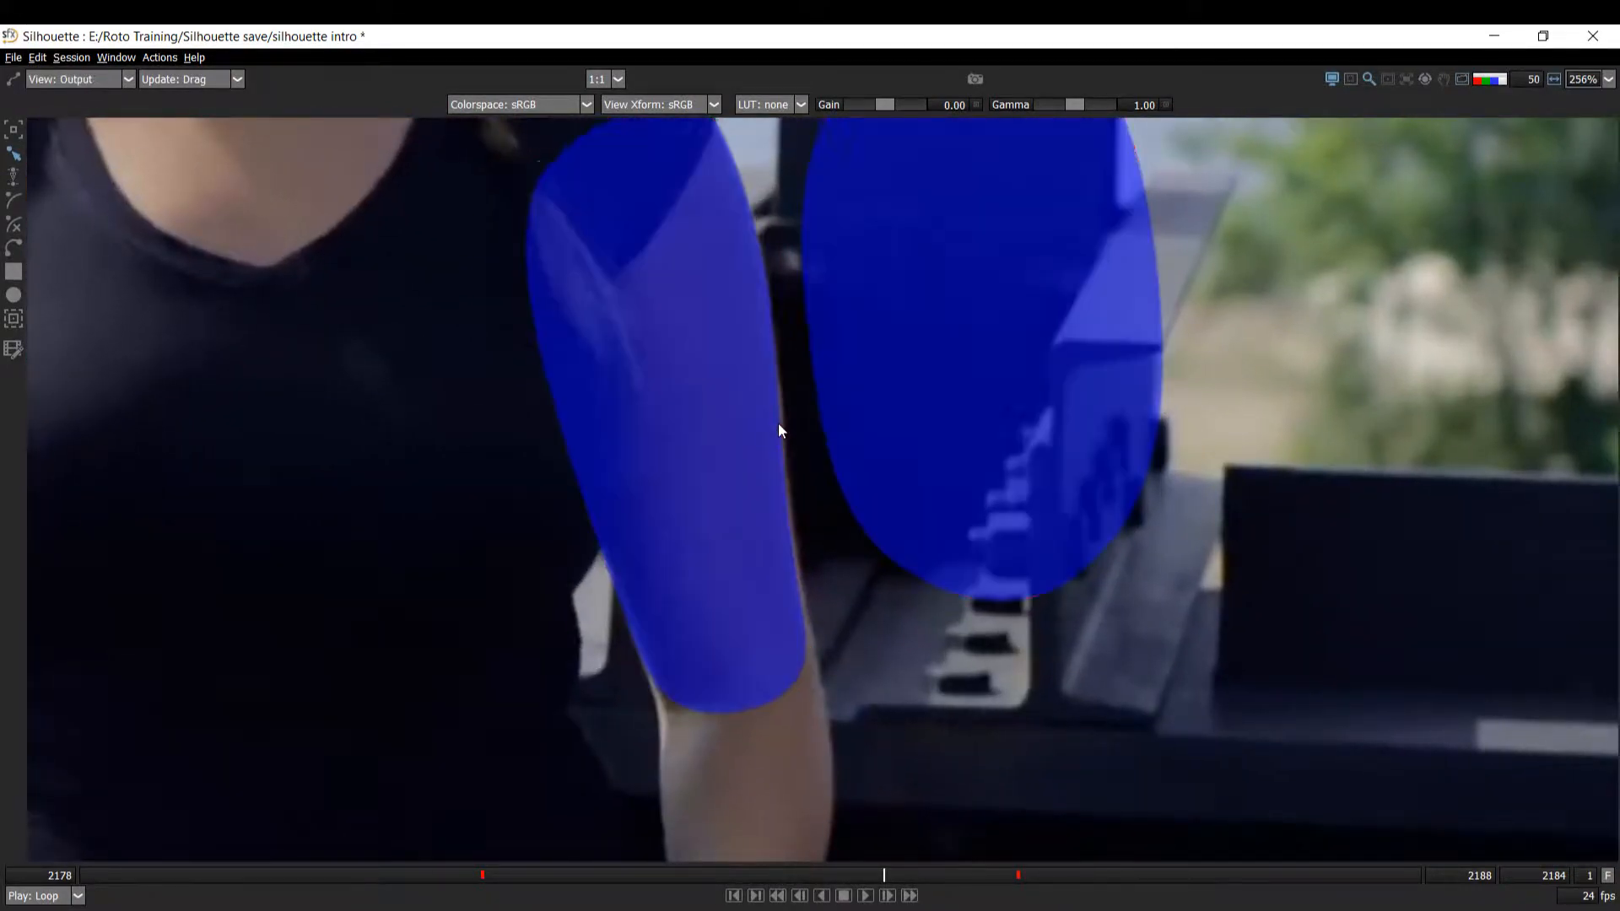
pyautogui.scroll(2, 871, 331)
pyautogui.press('1')
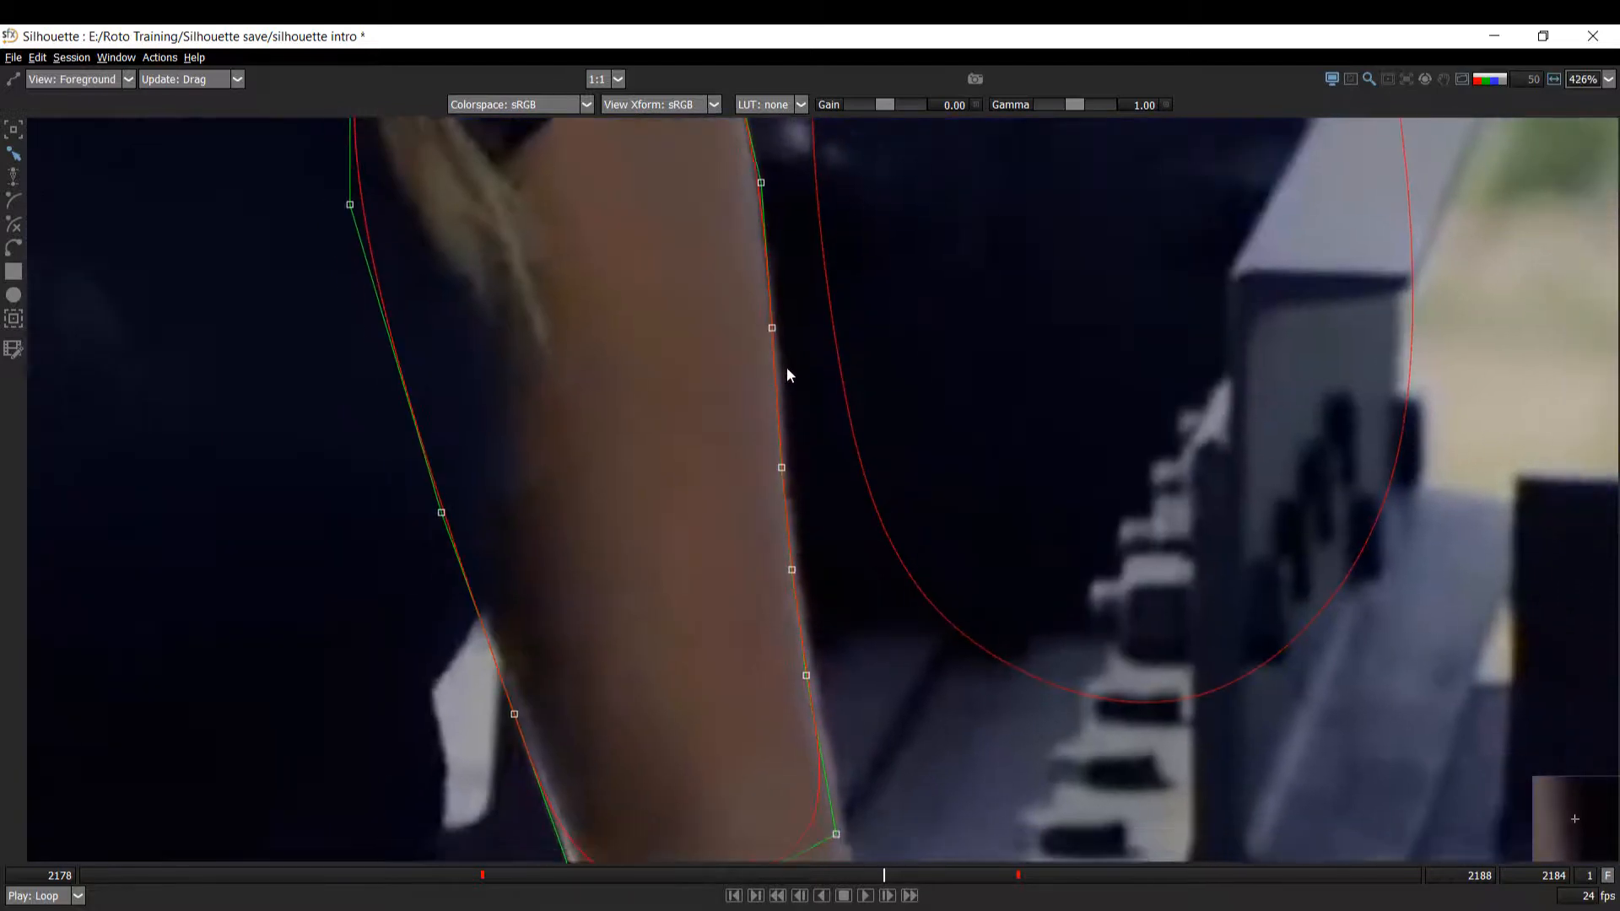
pyautogui.scroll(-1, 786, 376)
pyautogui.press('3')
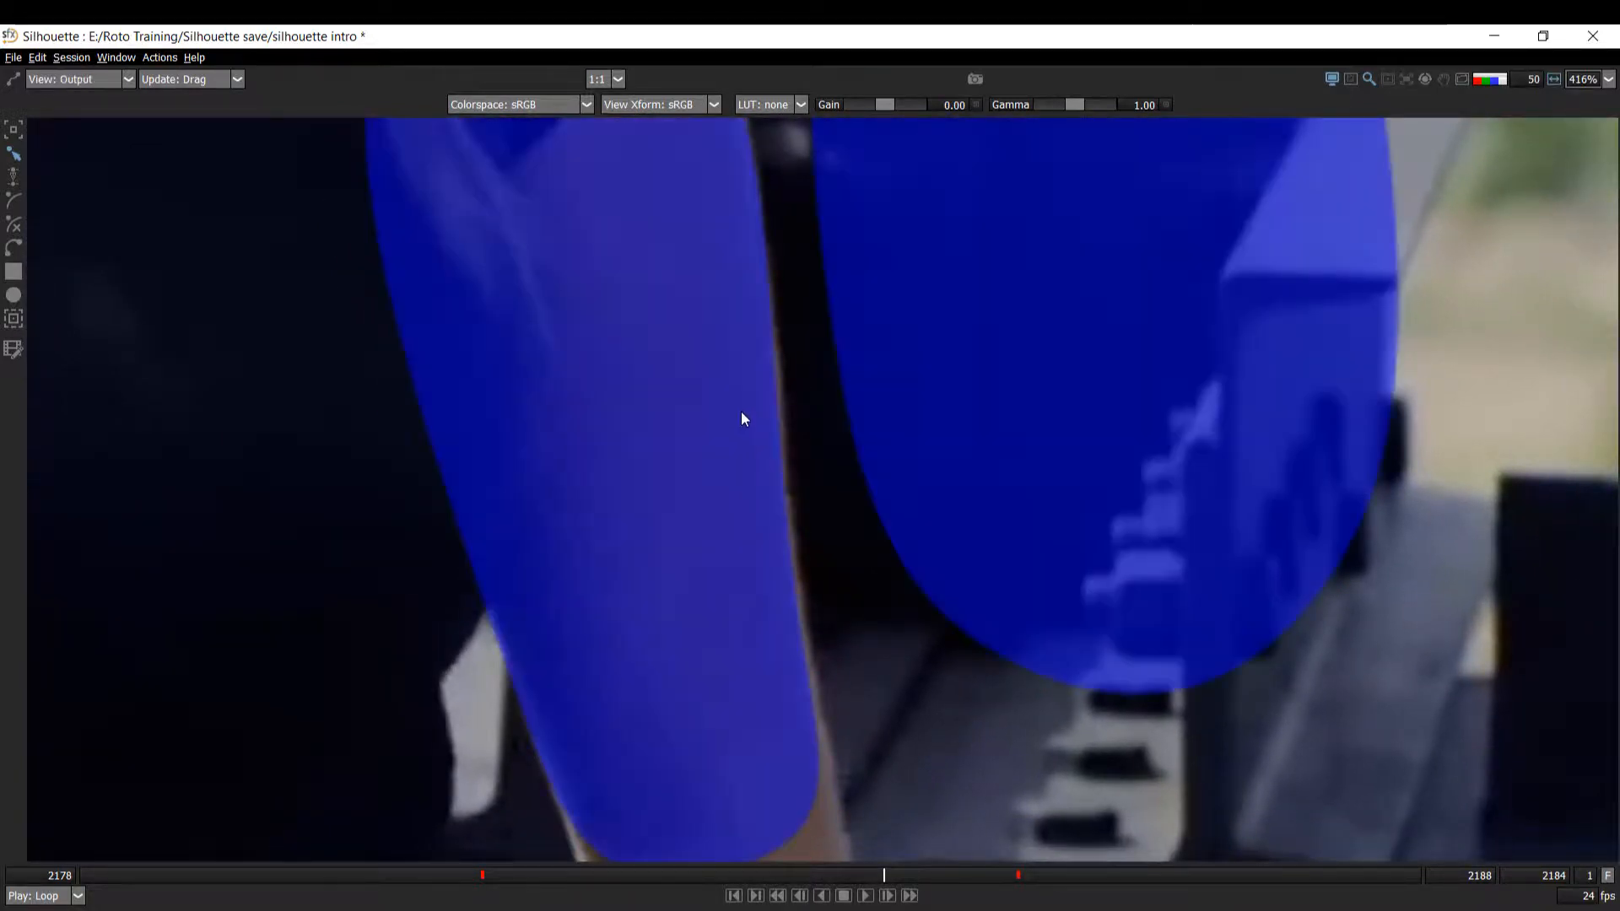
# - Cycle the Output view through its alpha display modes to inspect the arm matte, and return to the Foreground view
pyautogui.press('a')
pyautogui.press('a')
pyautogui.press('a')
pyautogui.press('a')
pyautogui.press('a')
pyautogui.press('a')
pyautogui.press('a')
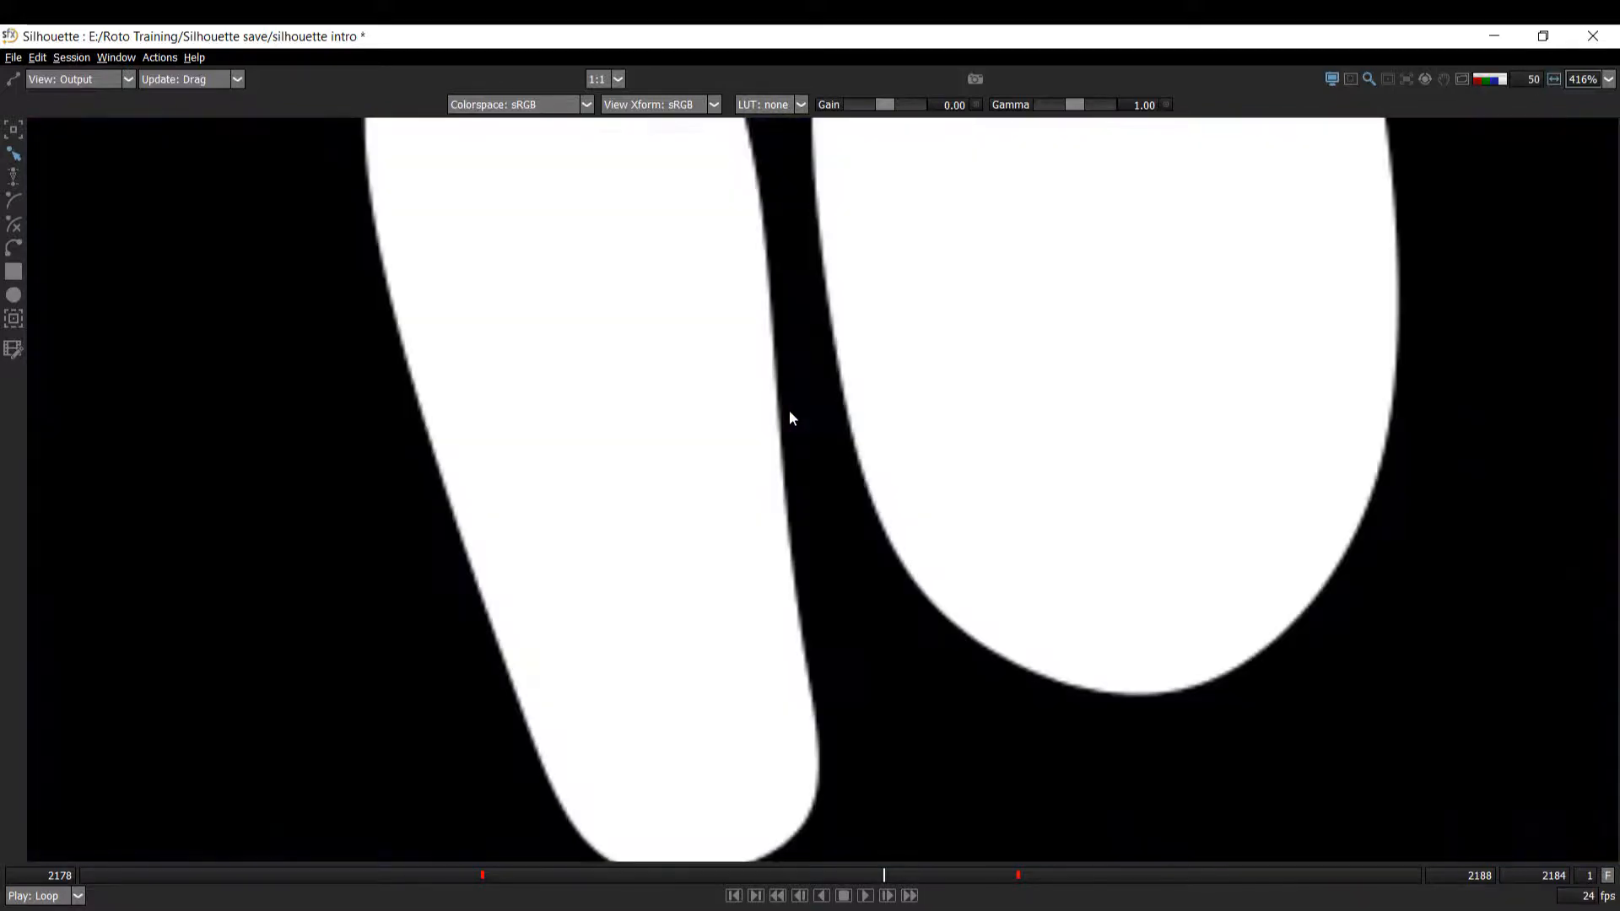
pyautogui.press('1')
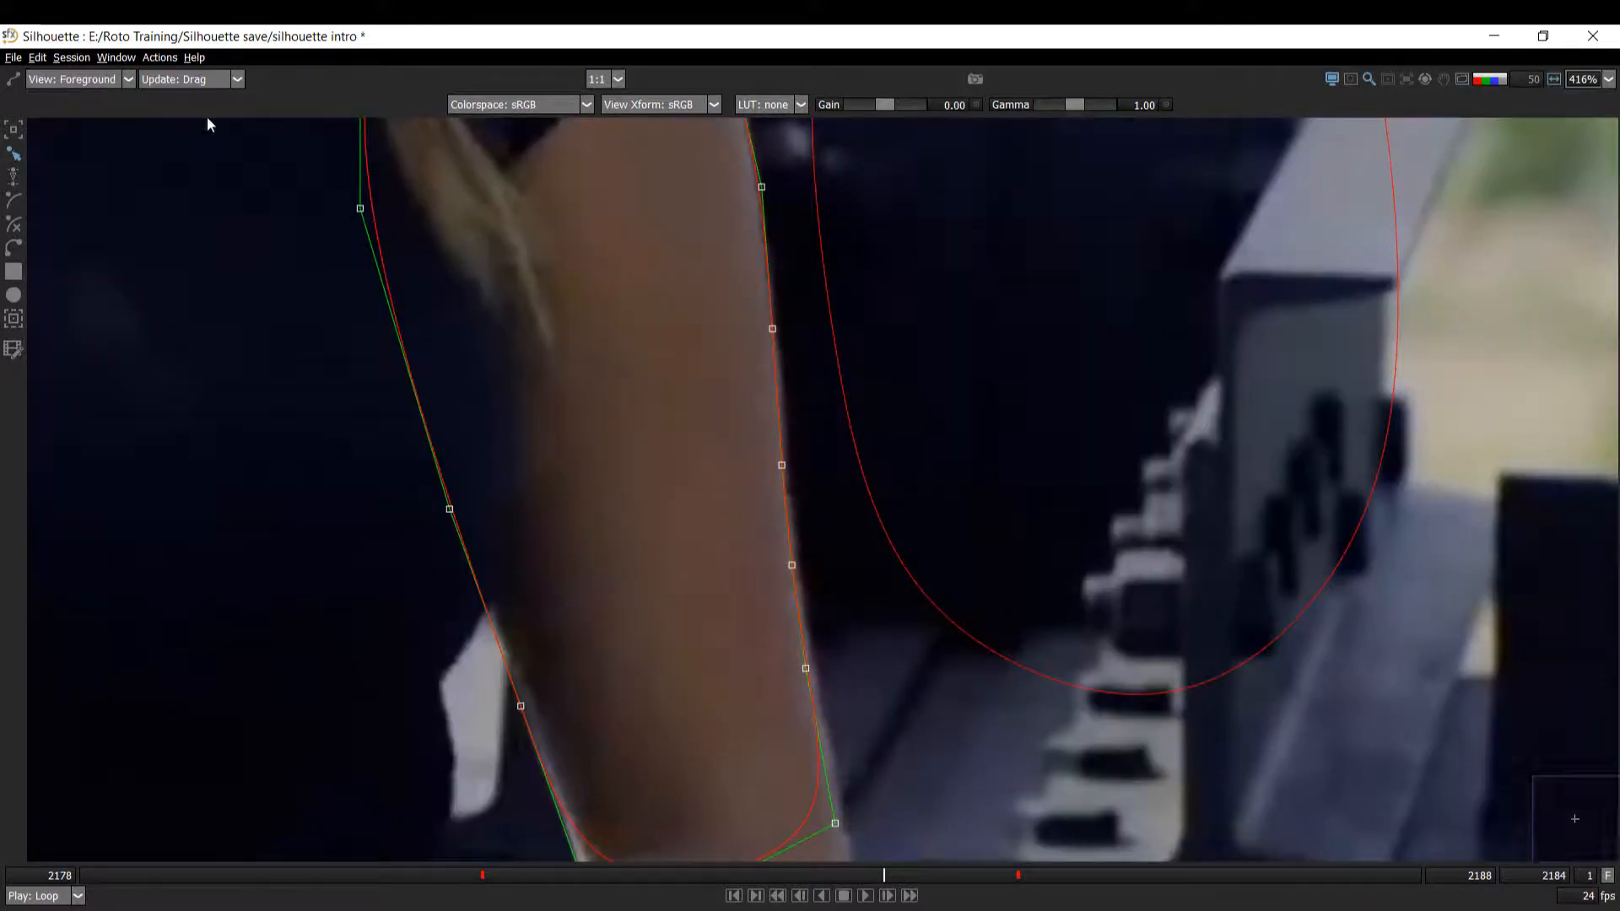
# - Keep the view on Foreground and try the alpha display modes over the arm shape
pyautogui.click(100, 78)
pyautogui.click(98, 77)
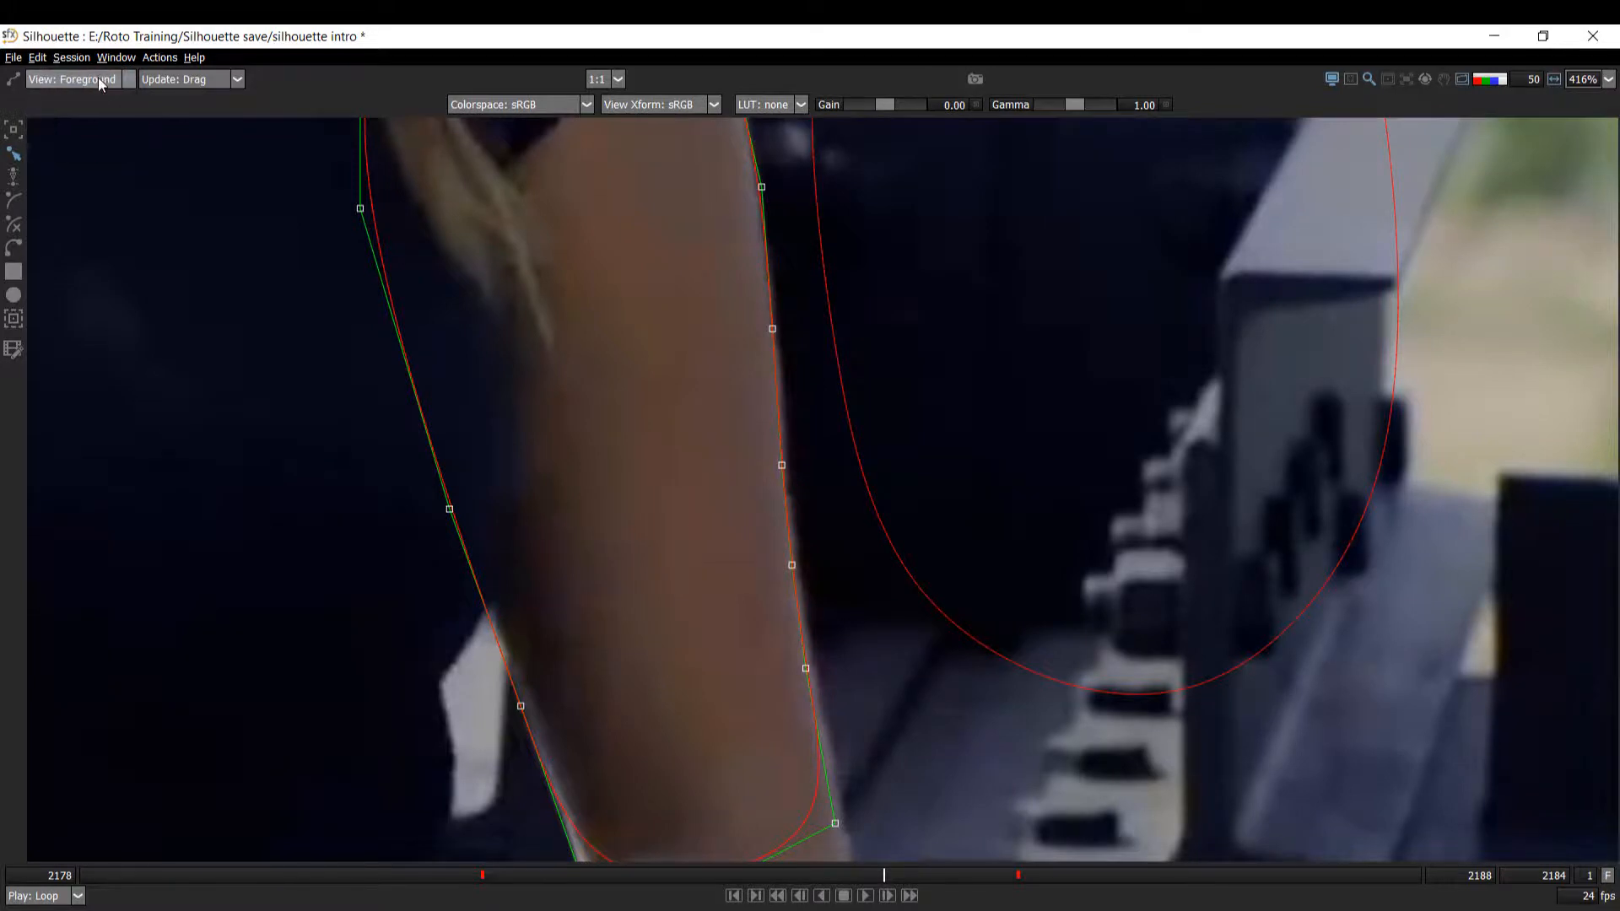
pyautogui.press('a')
pyautogui.press('a')
pyautogui.scroll(-5, 640, 500)
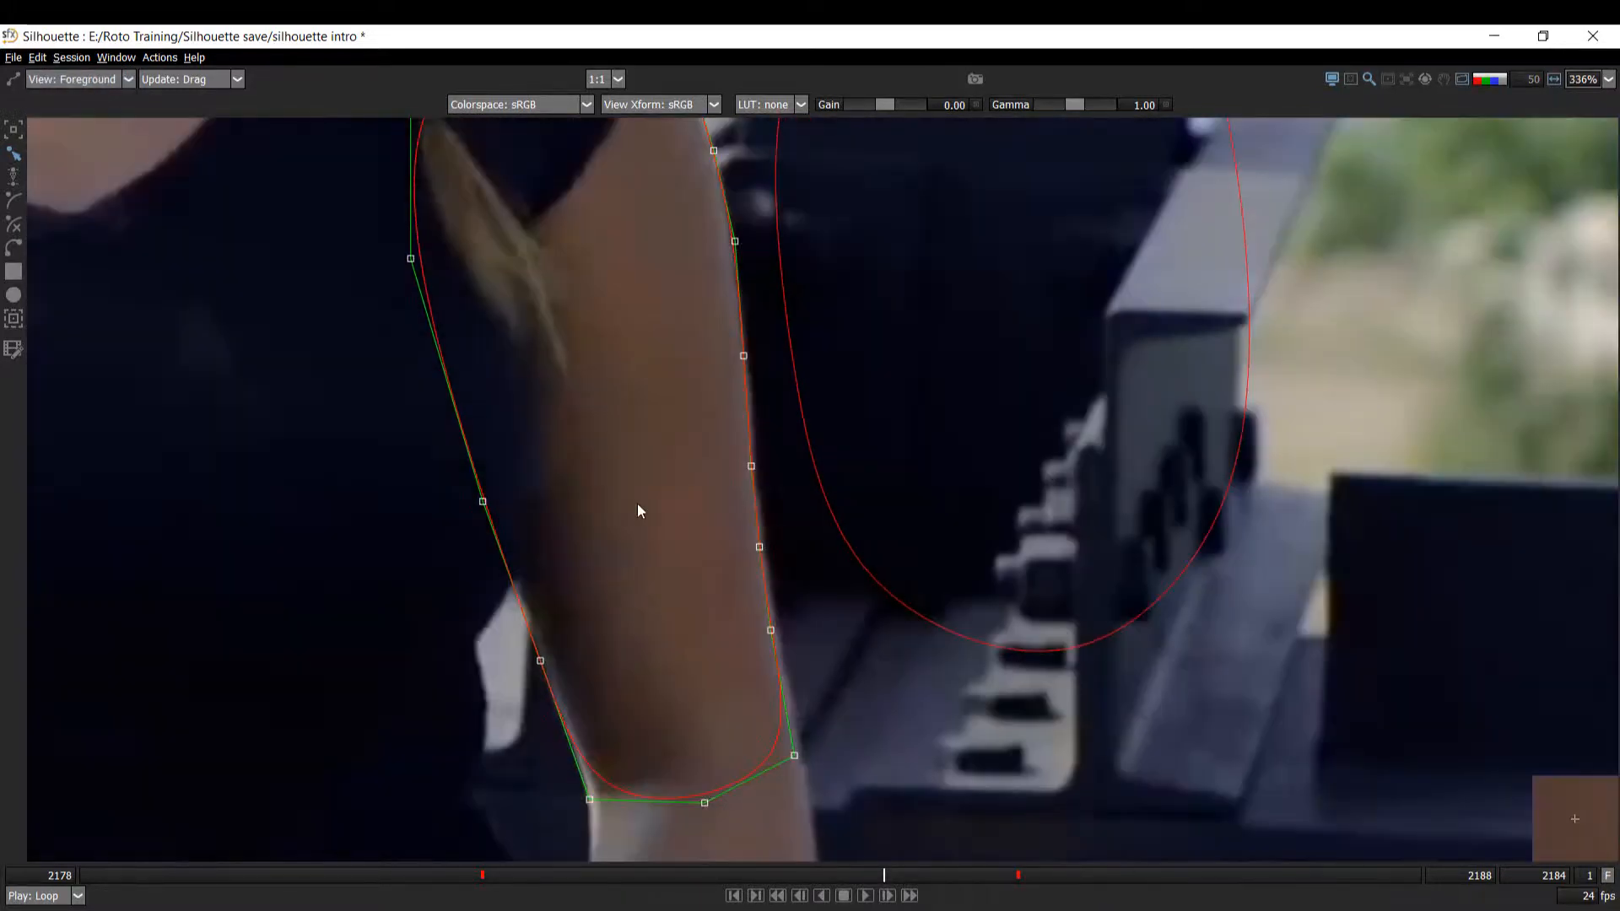
pyautogui.press('a')
pyautogui.press('a')
pyautogui.scroll(-2, 655, 494)
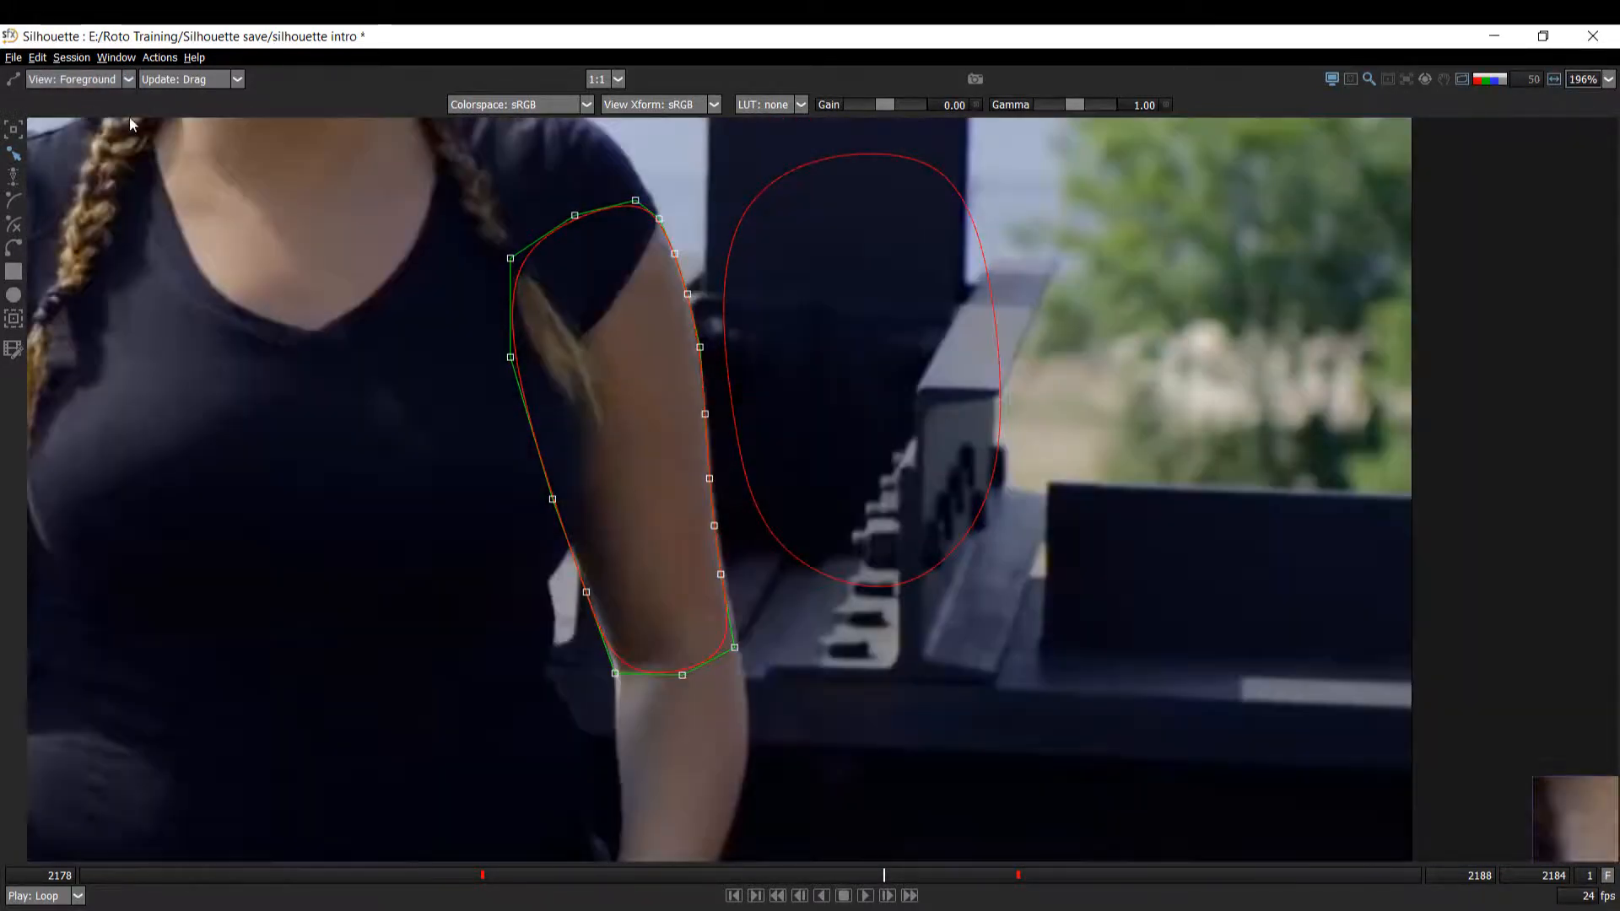
# - Set the view to Output, check the shapes as a black-and-white alpha matte, and set the view back to Foreground
pyautogui.click(103, 81)
pyautogui.click(103, 94)
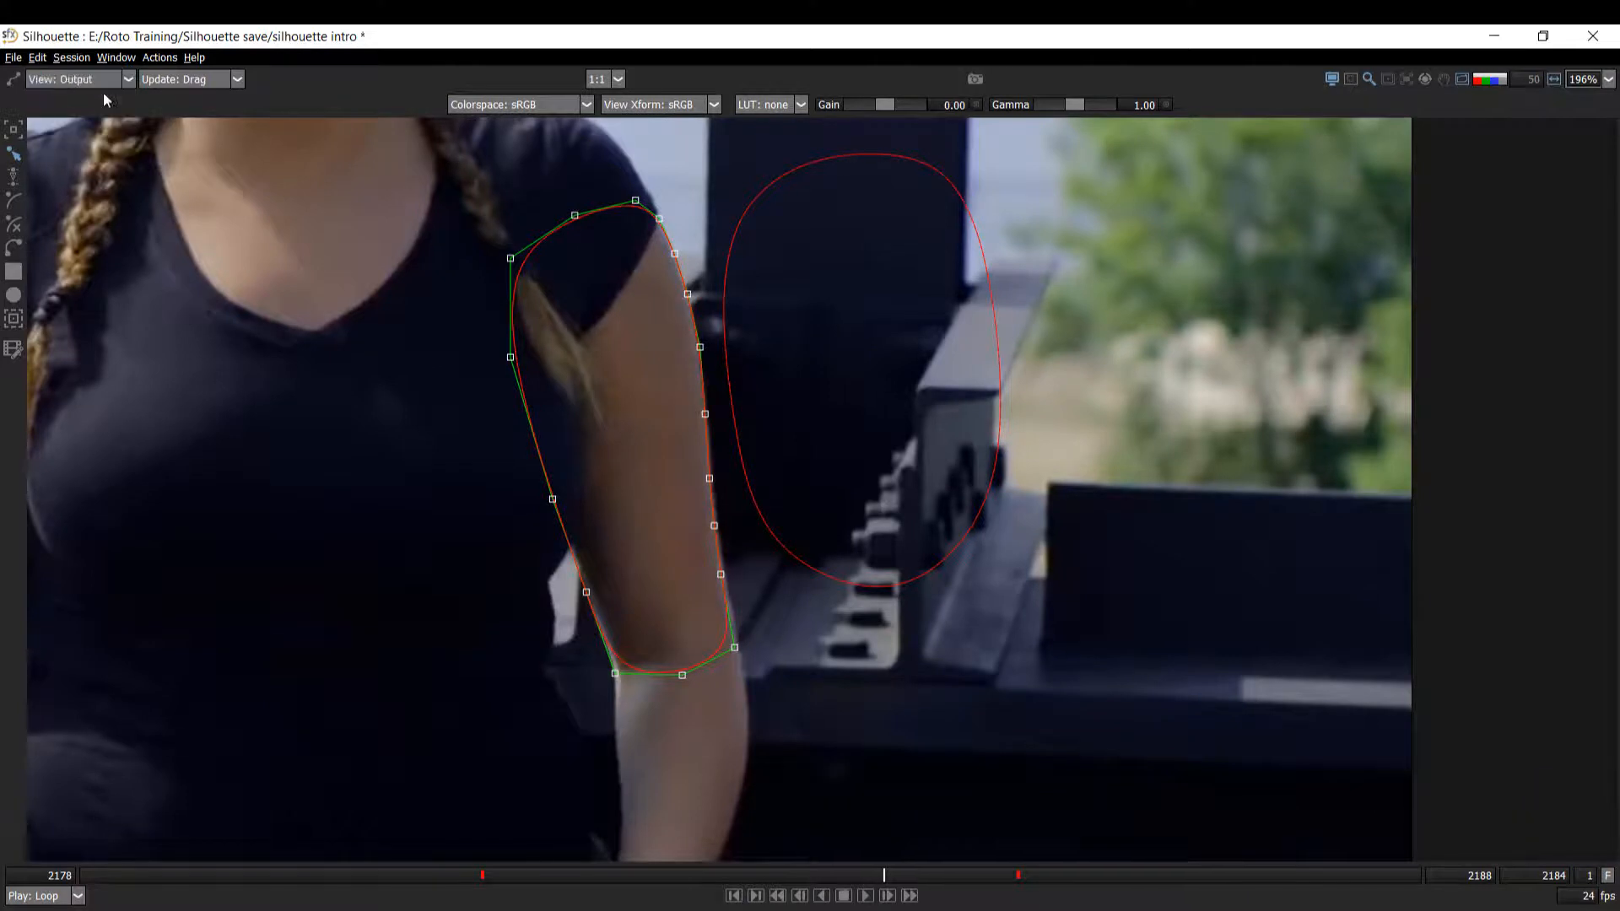
pyautogui.press('a')
pyautogui.press('a')
pyautogui.press('a')
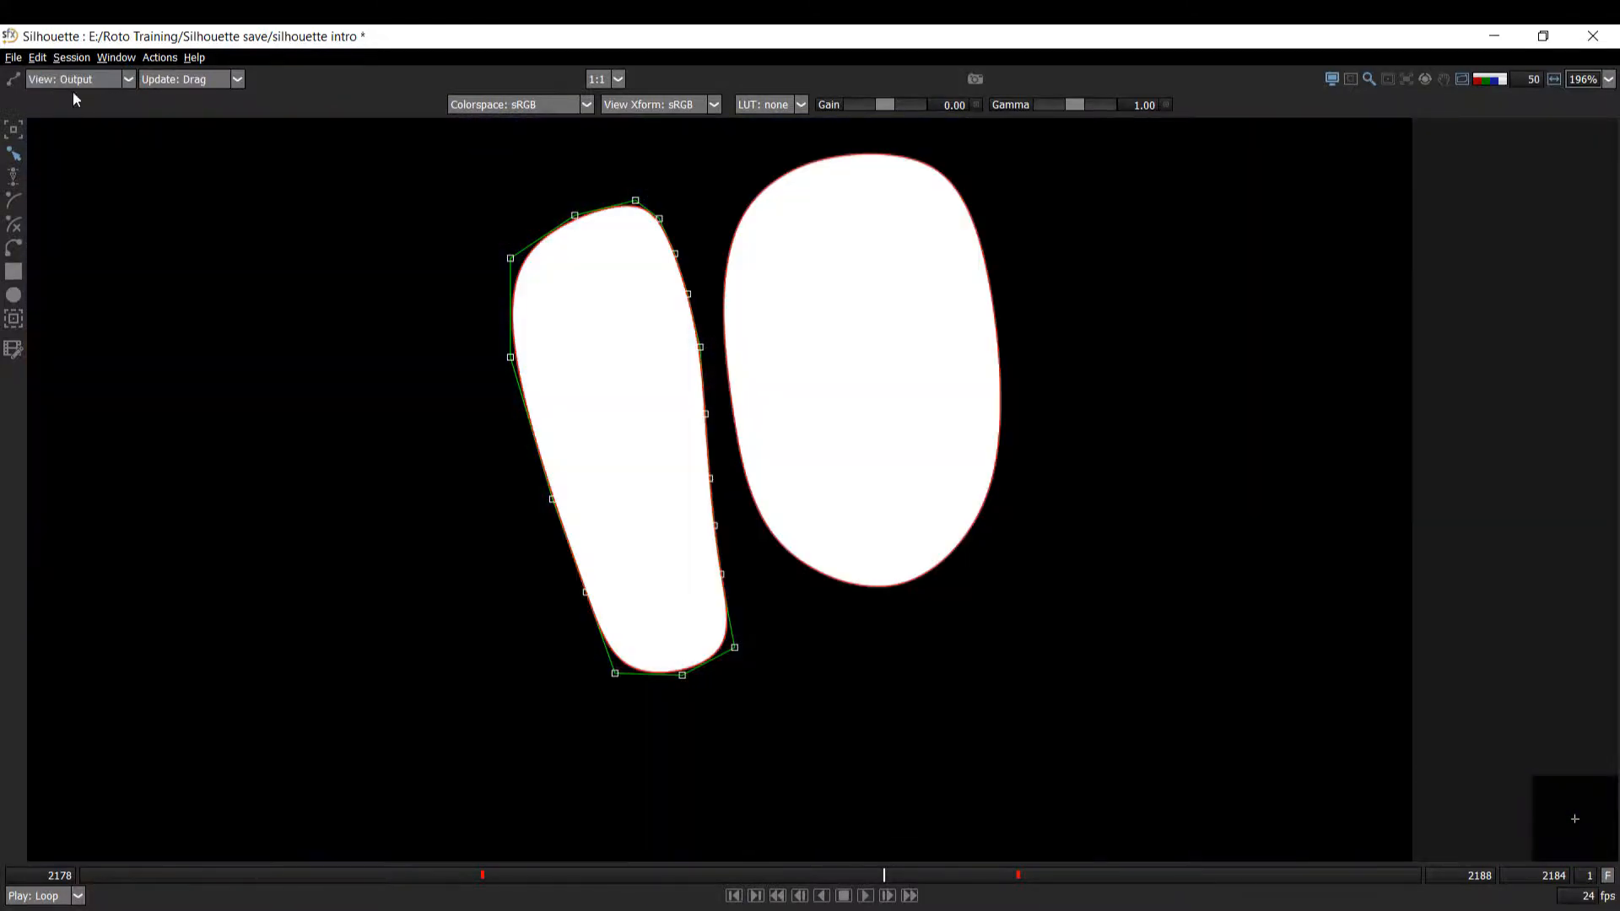
pyautogui.press('a')
pyautogui.click(83, 78)
pyautogui.click(95, 110)
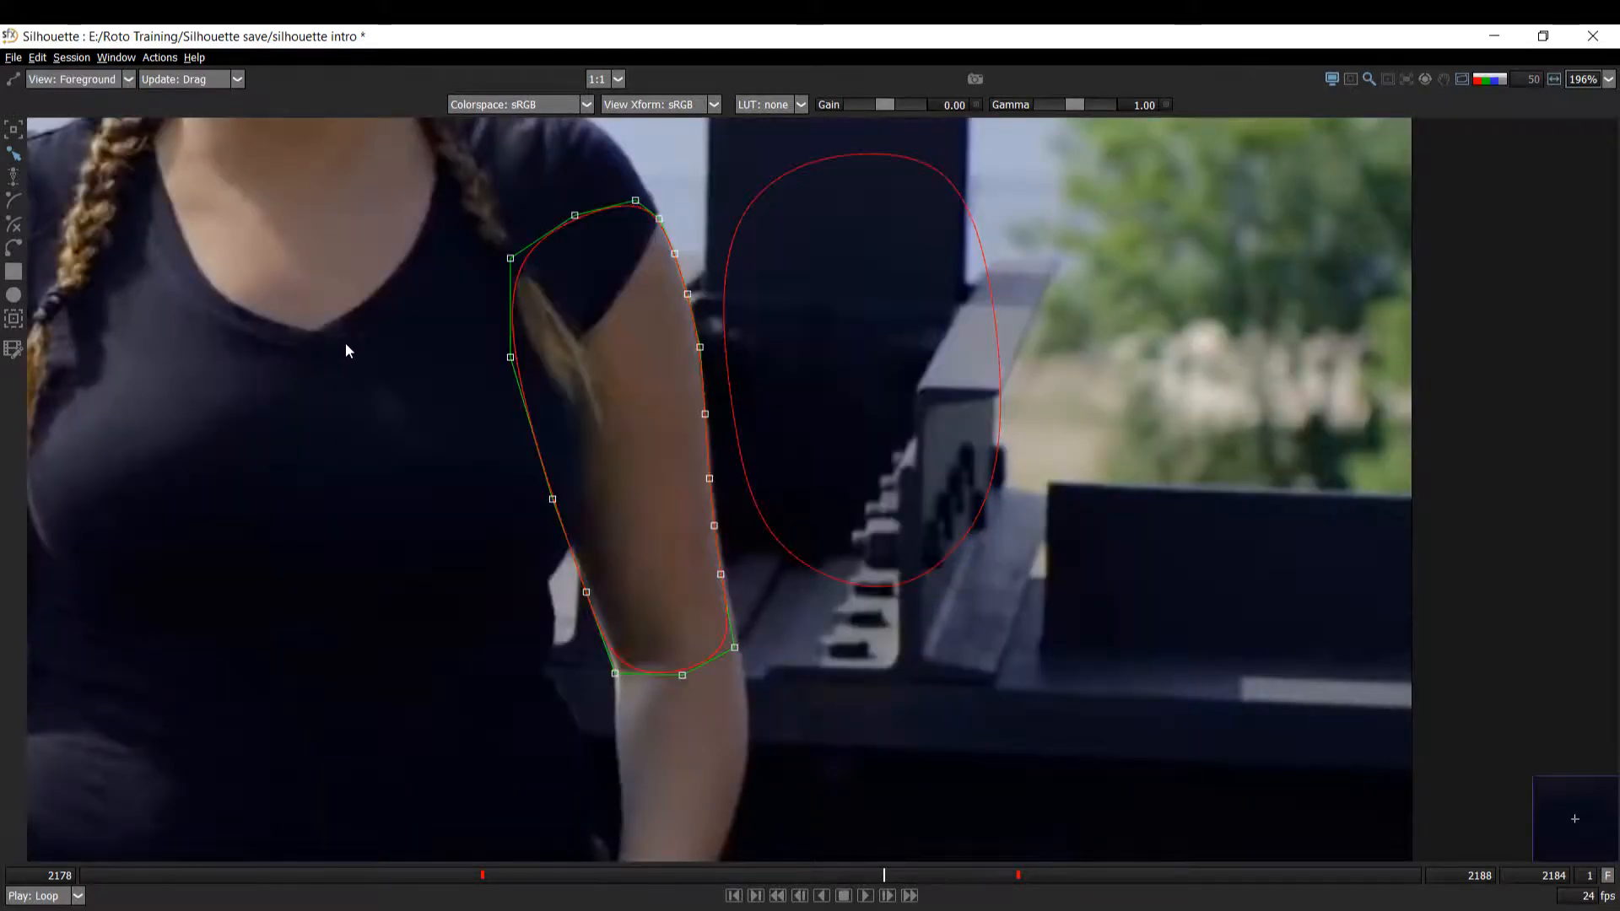
# - Alternate repeatedly between the Output and Foreground views to compare the blue matte overlay with the shape outlines on both arms
pyautogui.press('1')
pyautogui.press('2')
pyautogui.press('1')
pyautogui.press('2')
pyautogui.scroll(-2, 681, 420)
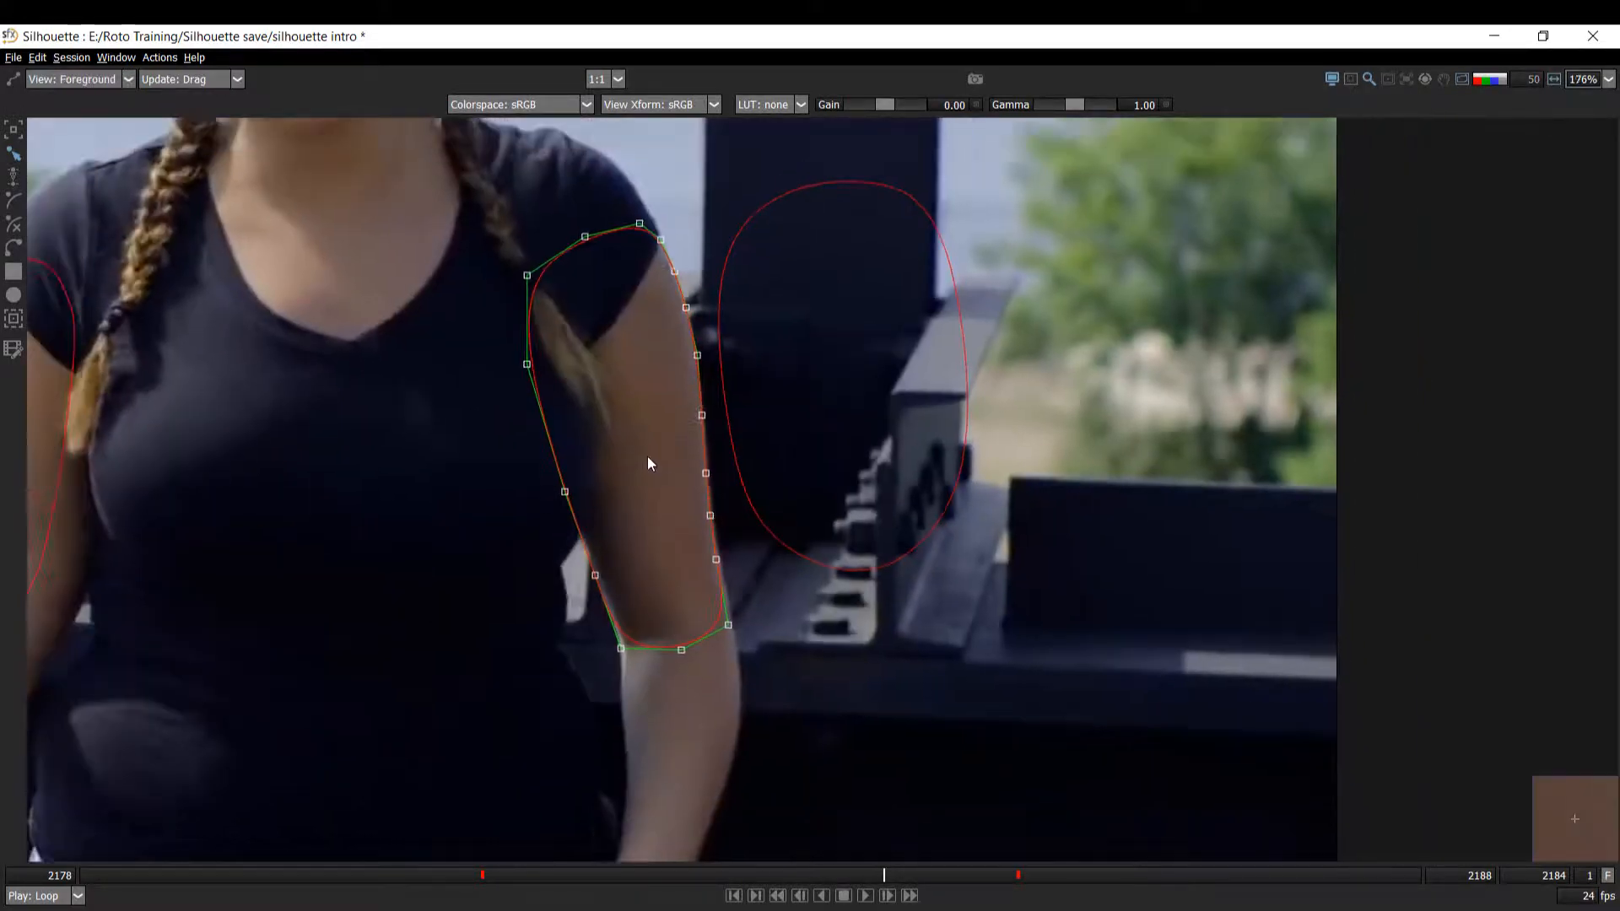
pyautogui.press('1')
pyautogui.press('2')
pyautogui.press('1')
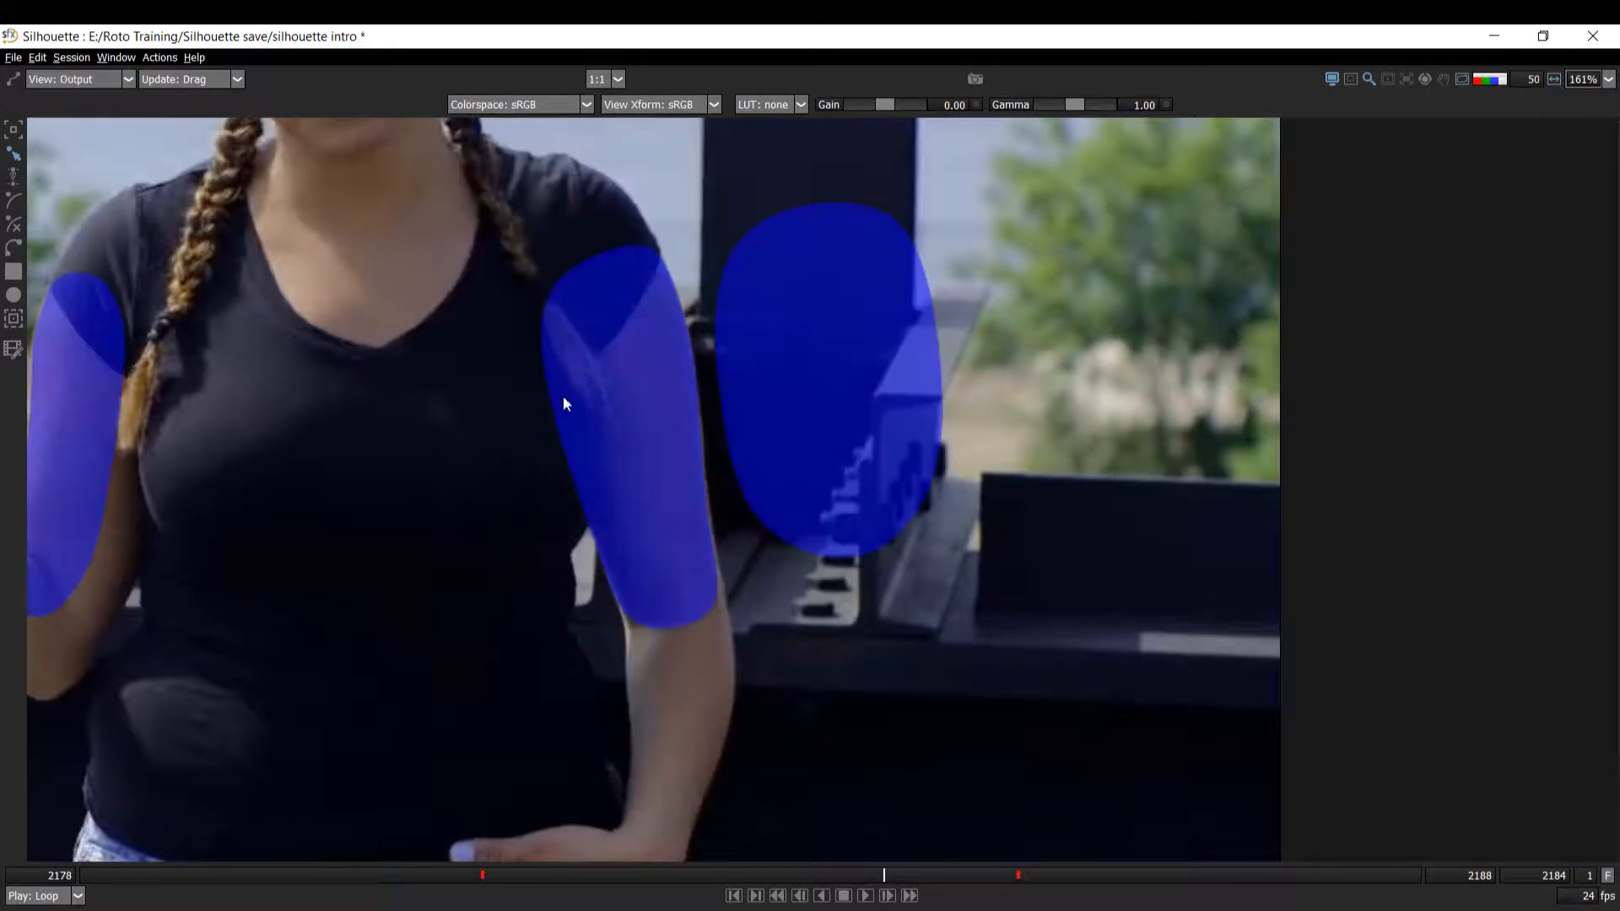
pyautogui.press('2')
pyautogui.press('1')
pyautogui.press('2')
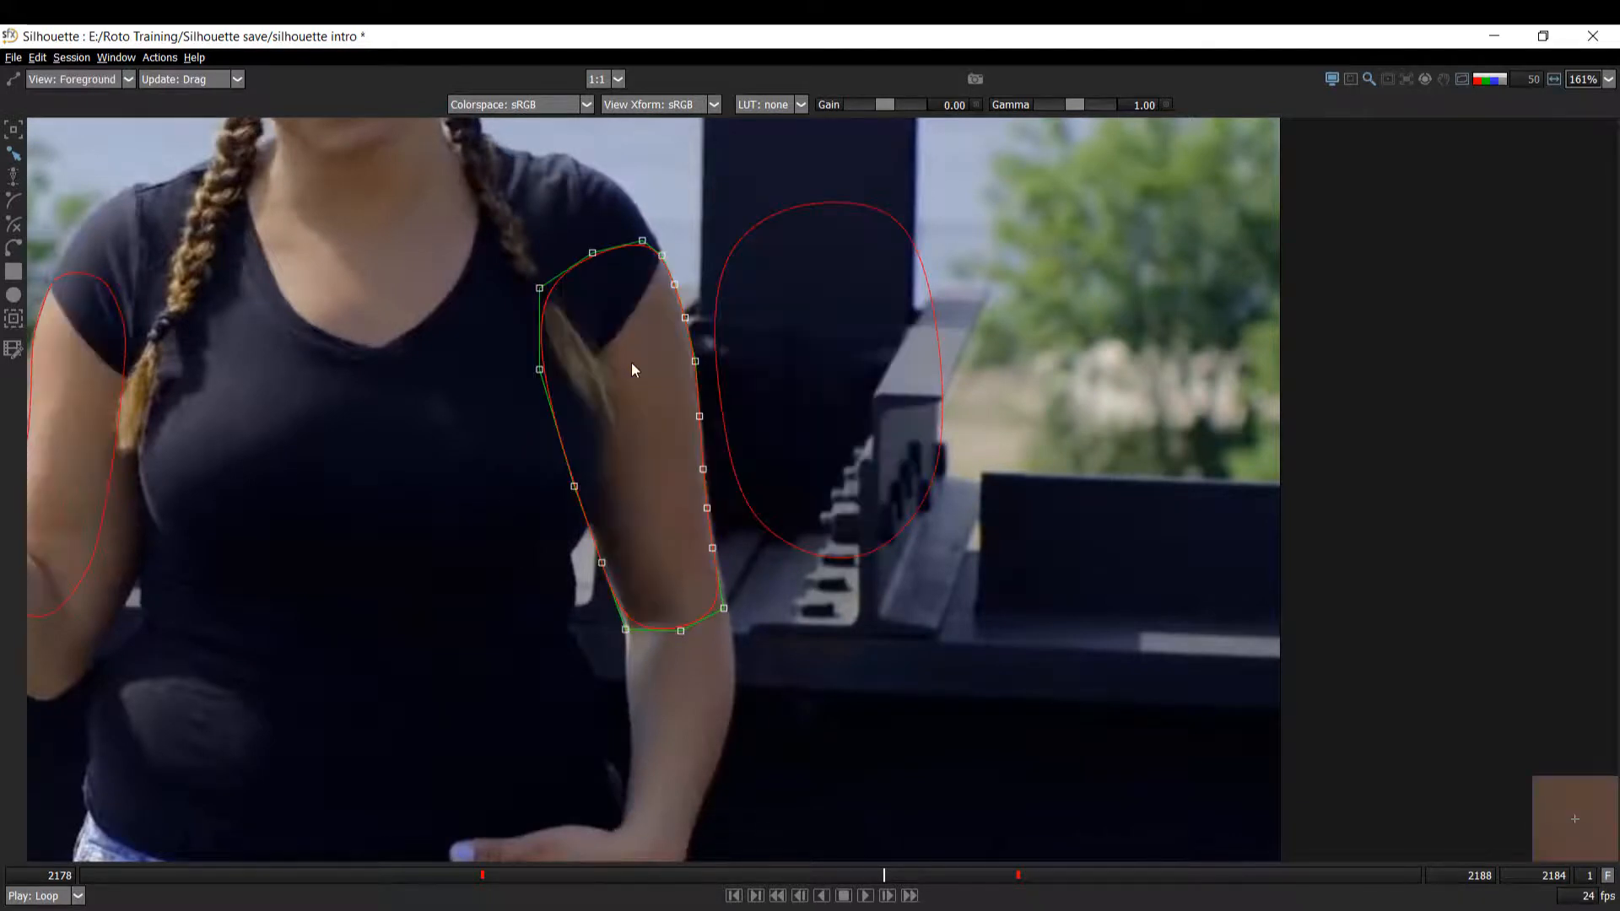
pyautogui.press('1')
pyautogui.press('2')
pyautogui.press('1')
pyautogui.press('2')
pyautogui.press('1')
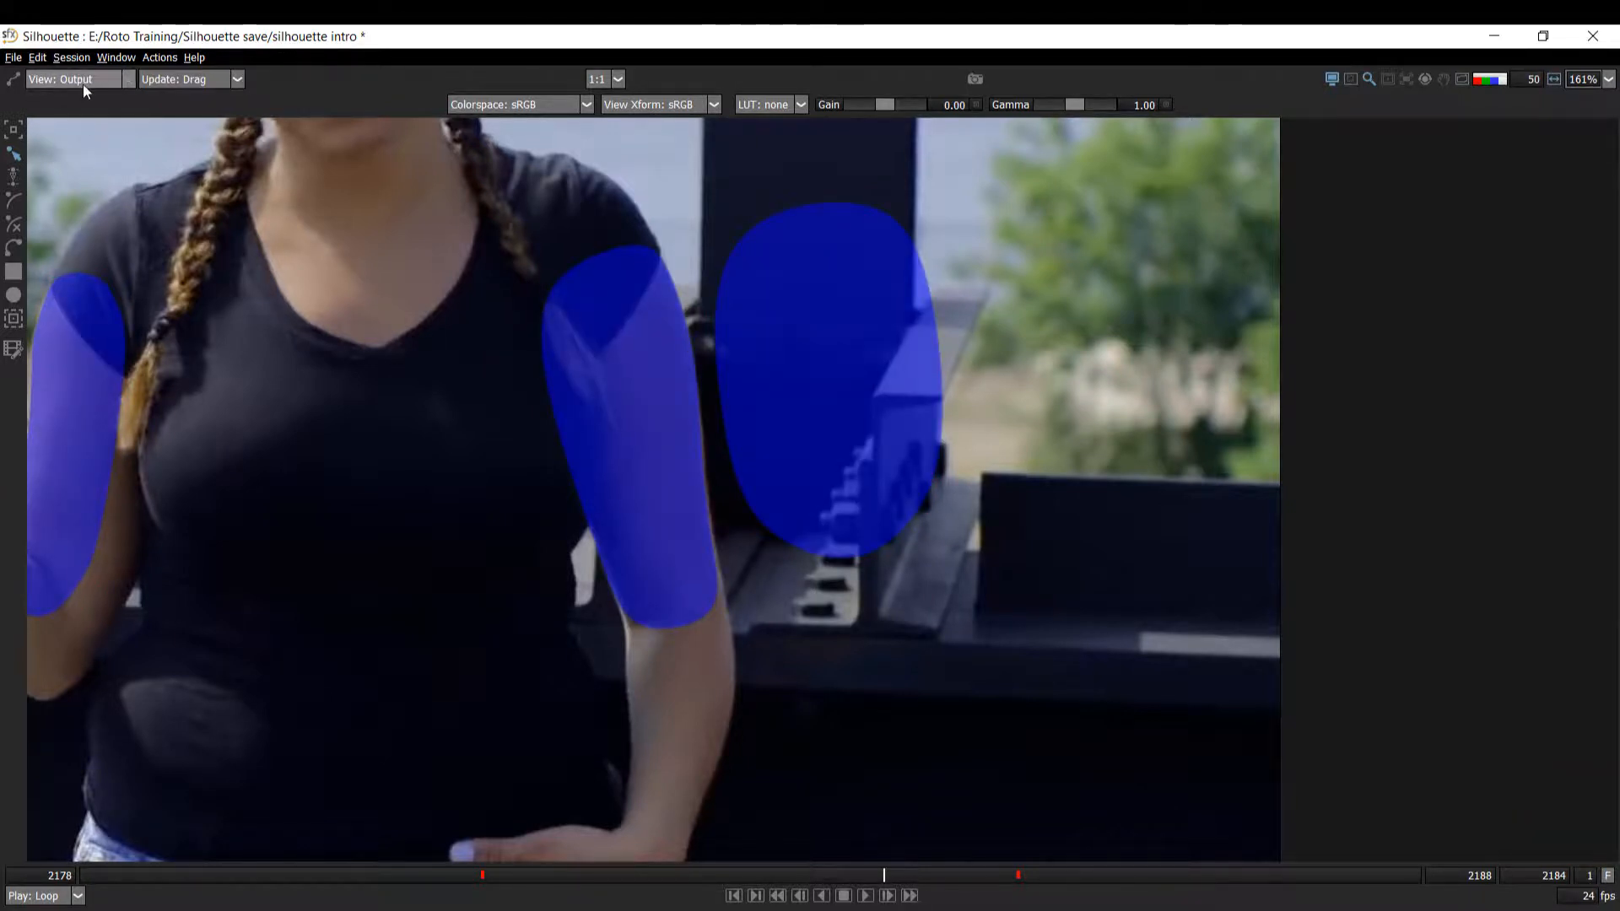
pyautogui.press('2')
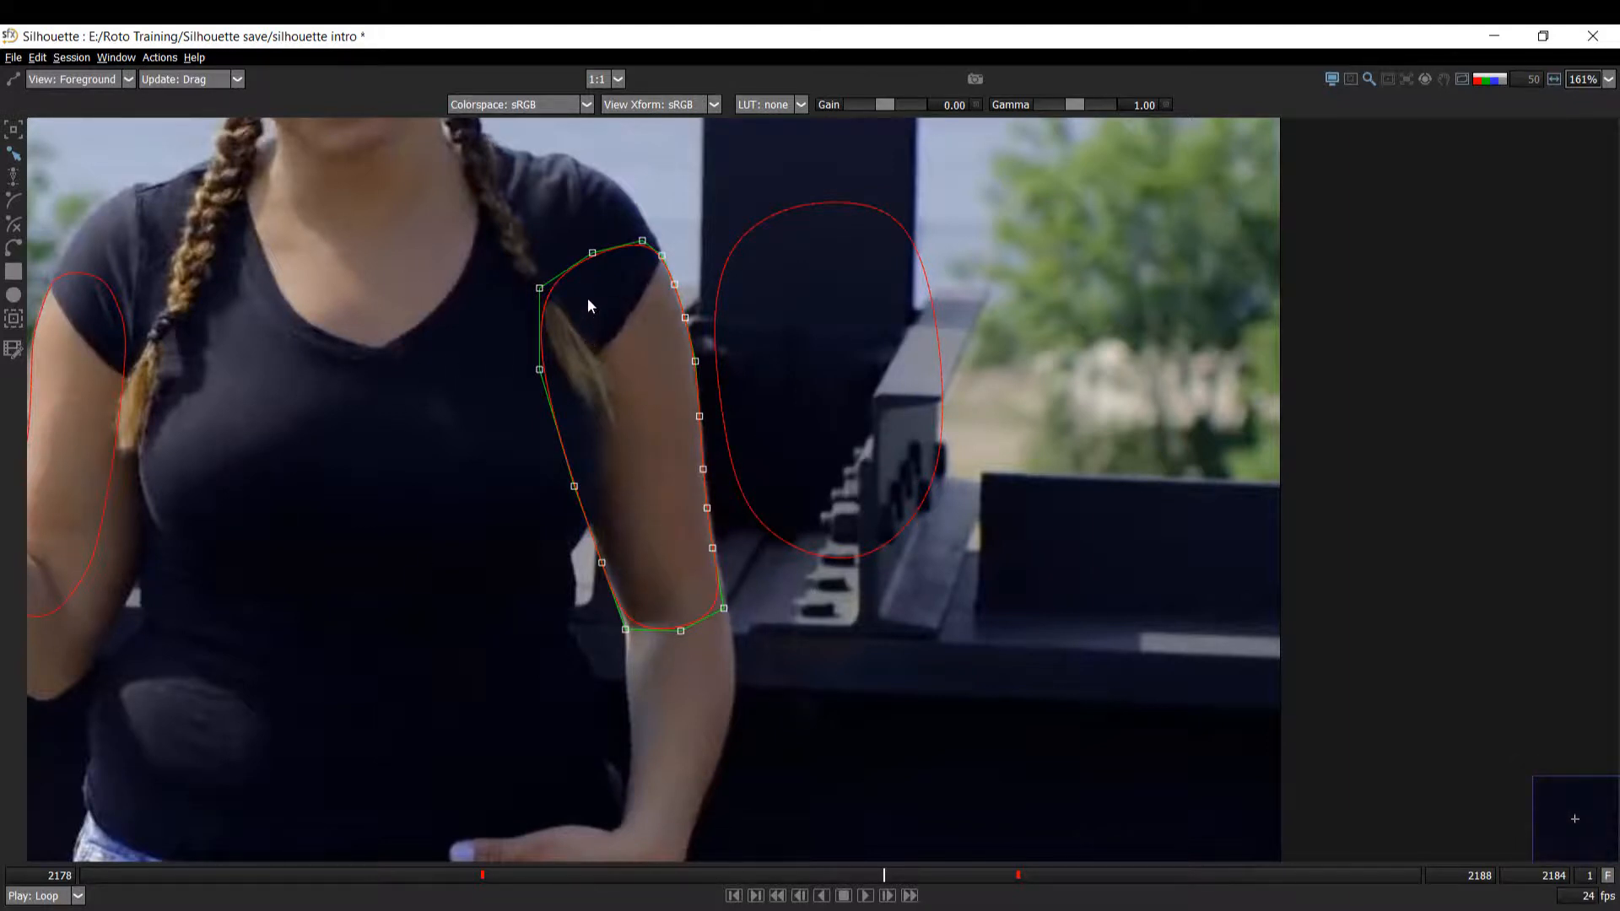
# - Inspect the Output as blue overlay, alpha matte and plain image, and return to the Foreground view
pyautogui.press('3')
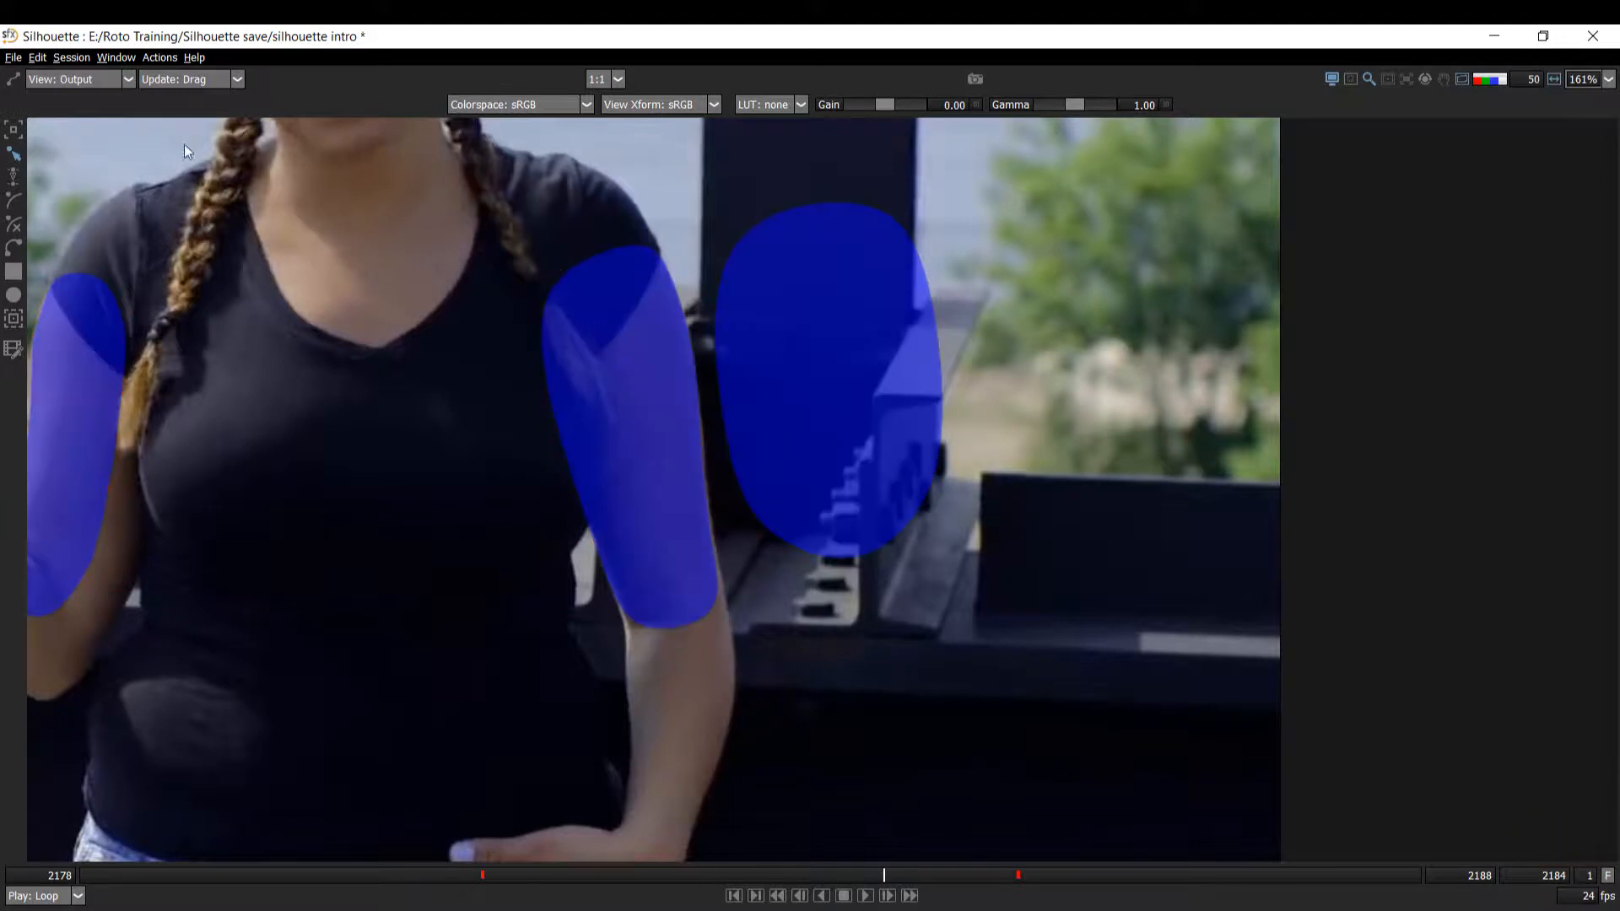
pyautogui.press('a')
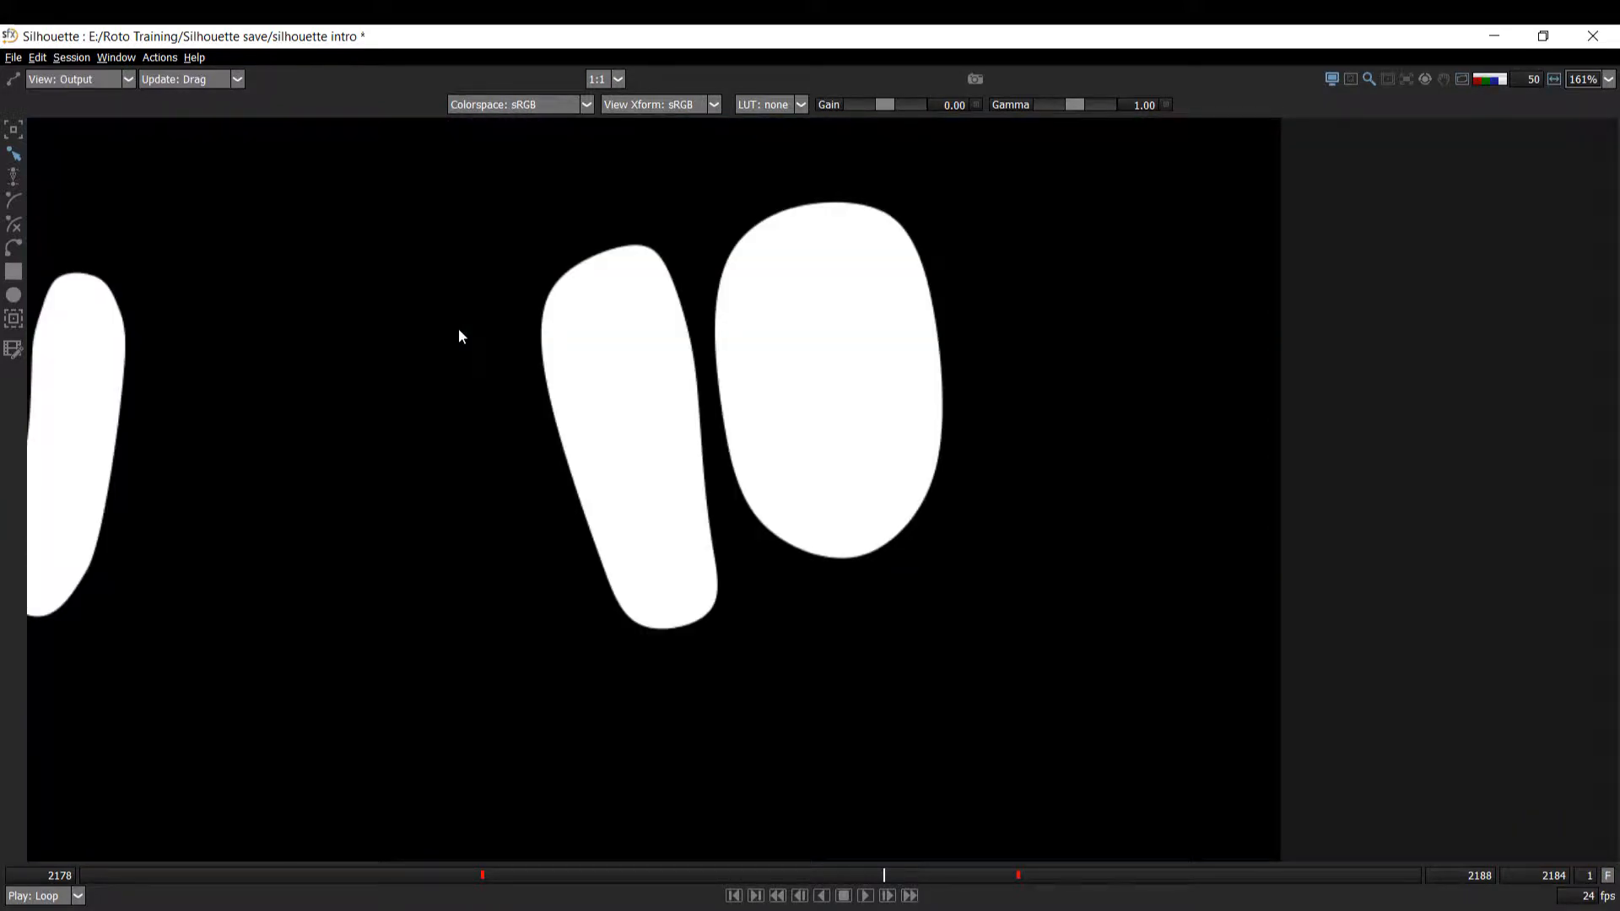
pyautogui.press('a')
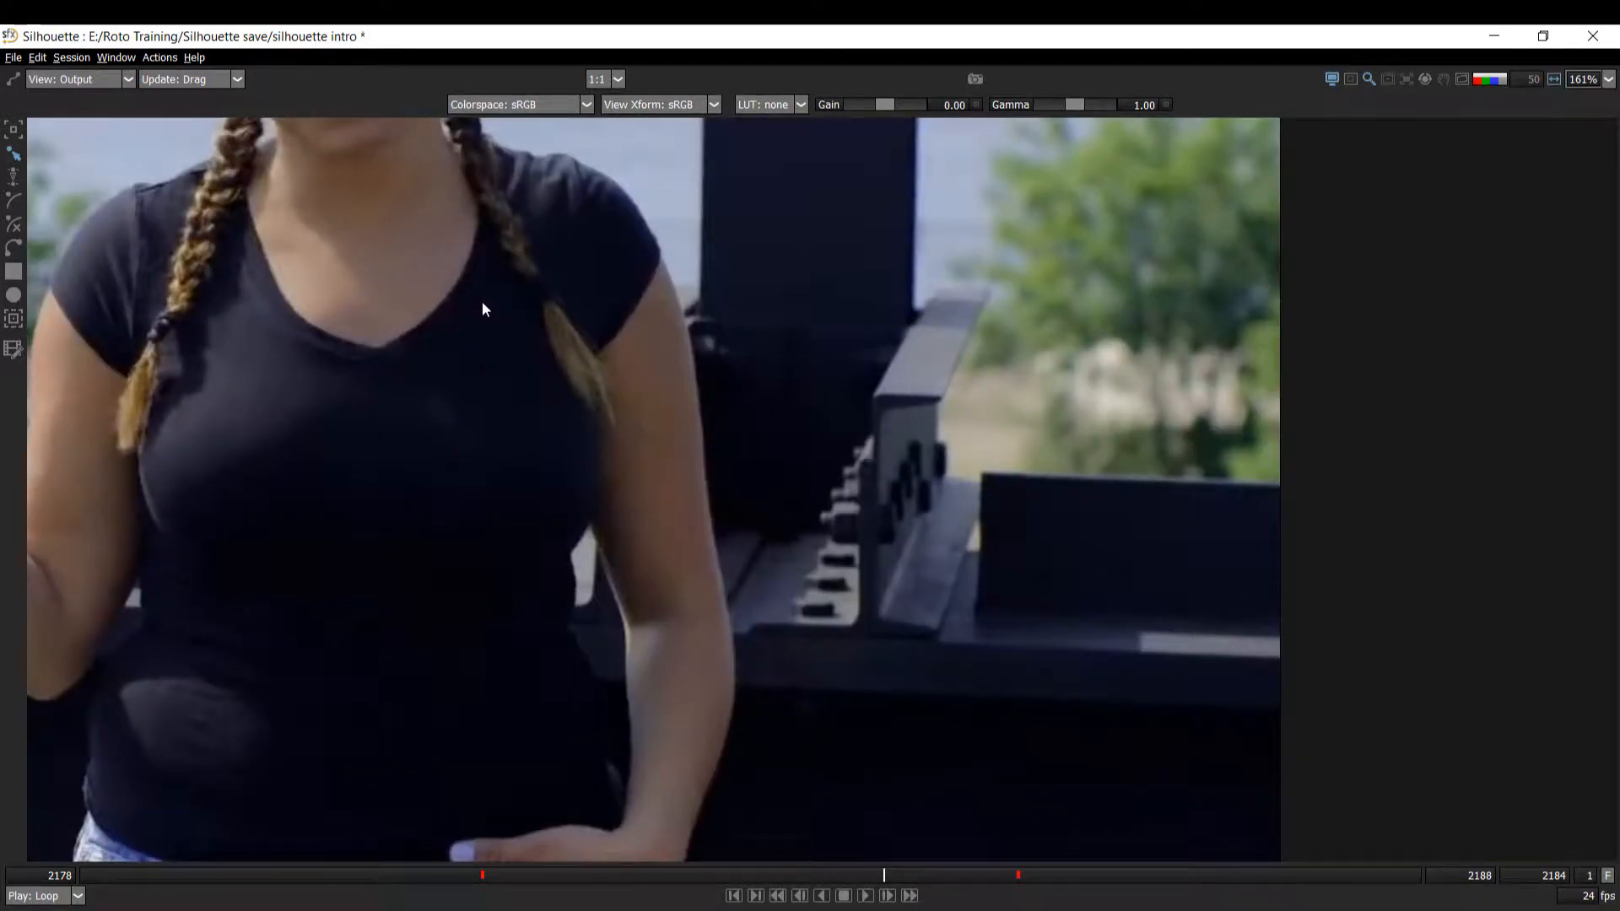
pyautogui.press('1')
pyautogui.press('3')
pyautogui.press('s')
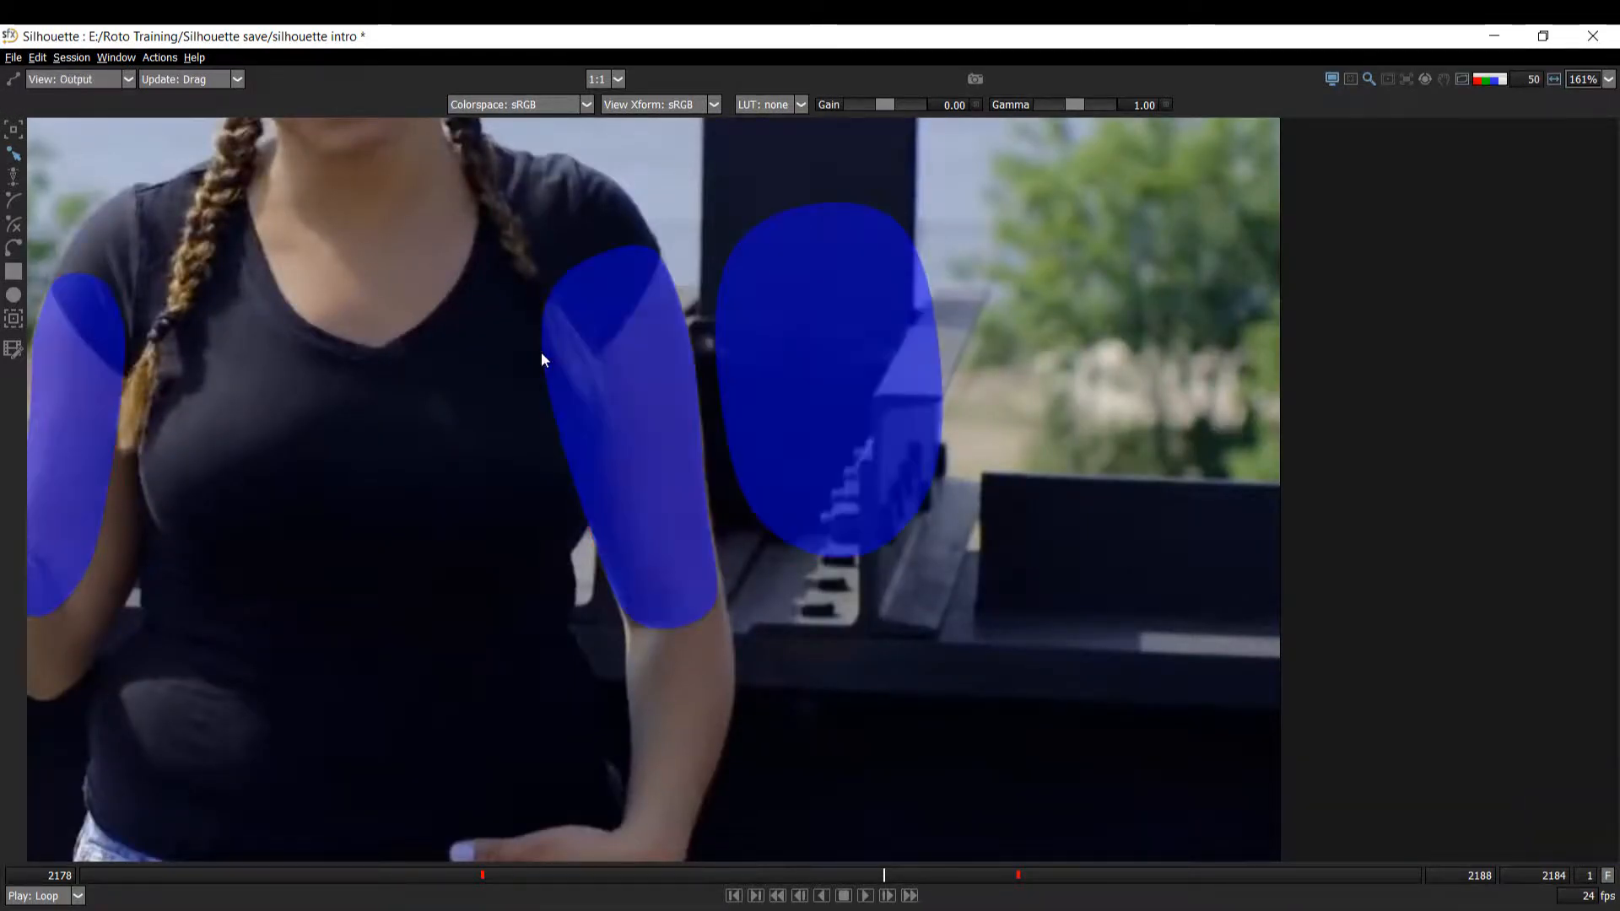
pyautogui.press('1')
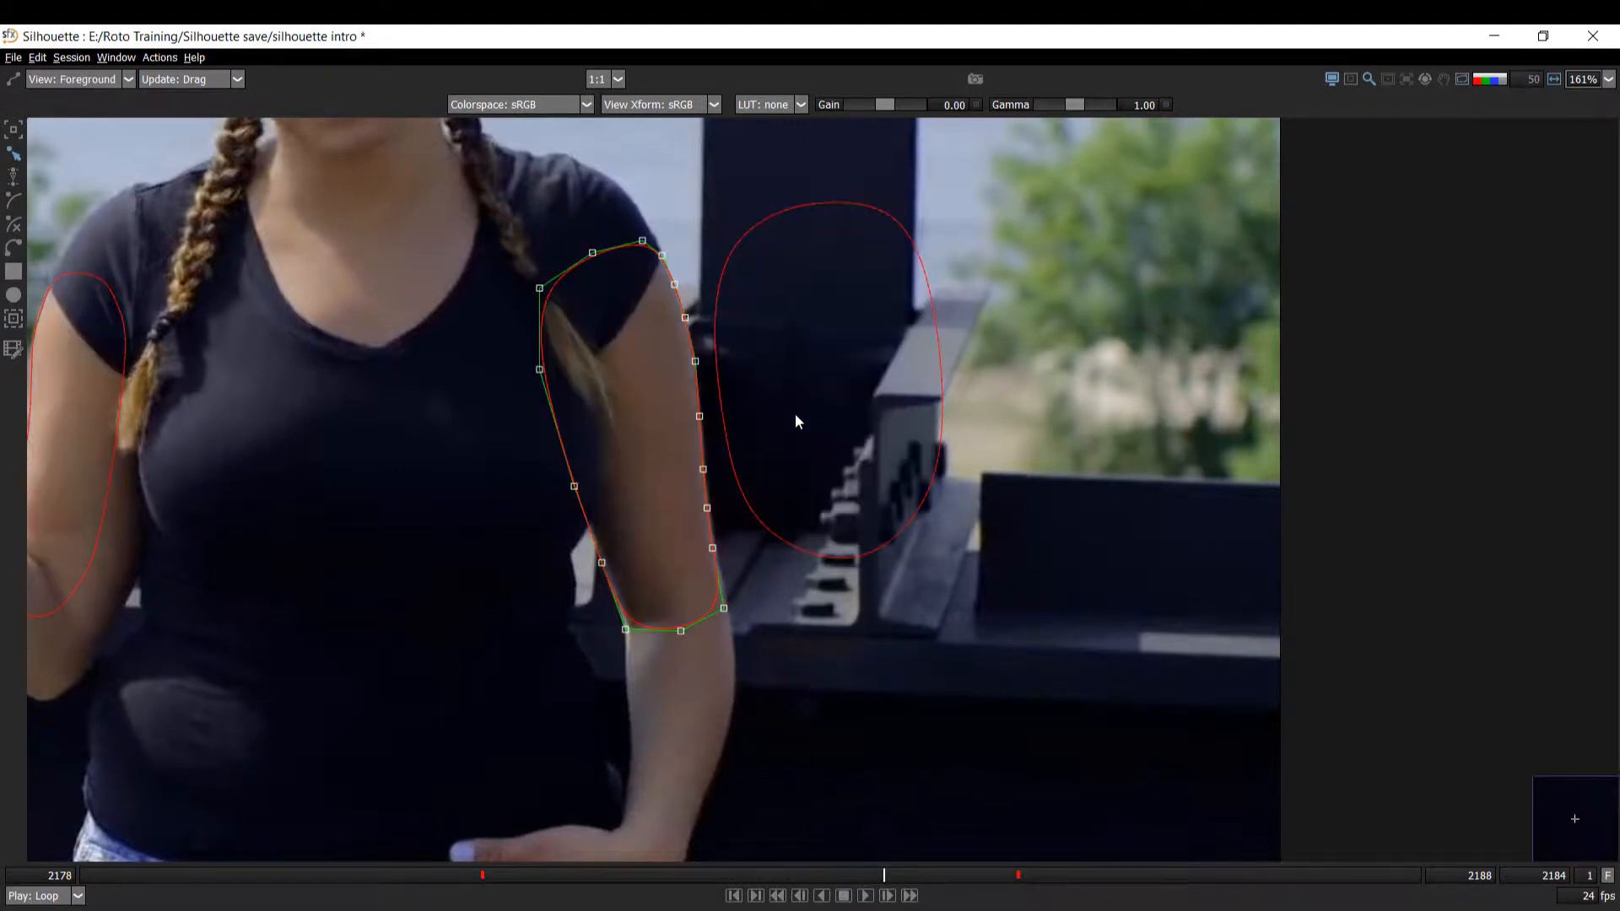
# - Examine the uncovered strip along the arm's outer edge up close, alternating the Output overlay and the Foreground outline
pyautogui.press('3')
pyautogui.press('1')
pyautogui.press('3')
pyautogui.scroll(5, 709, 439)
pyautogui.press('1')
pyautogui.press('3')
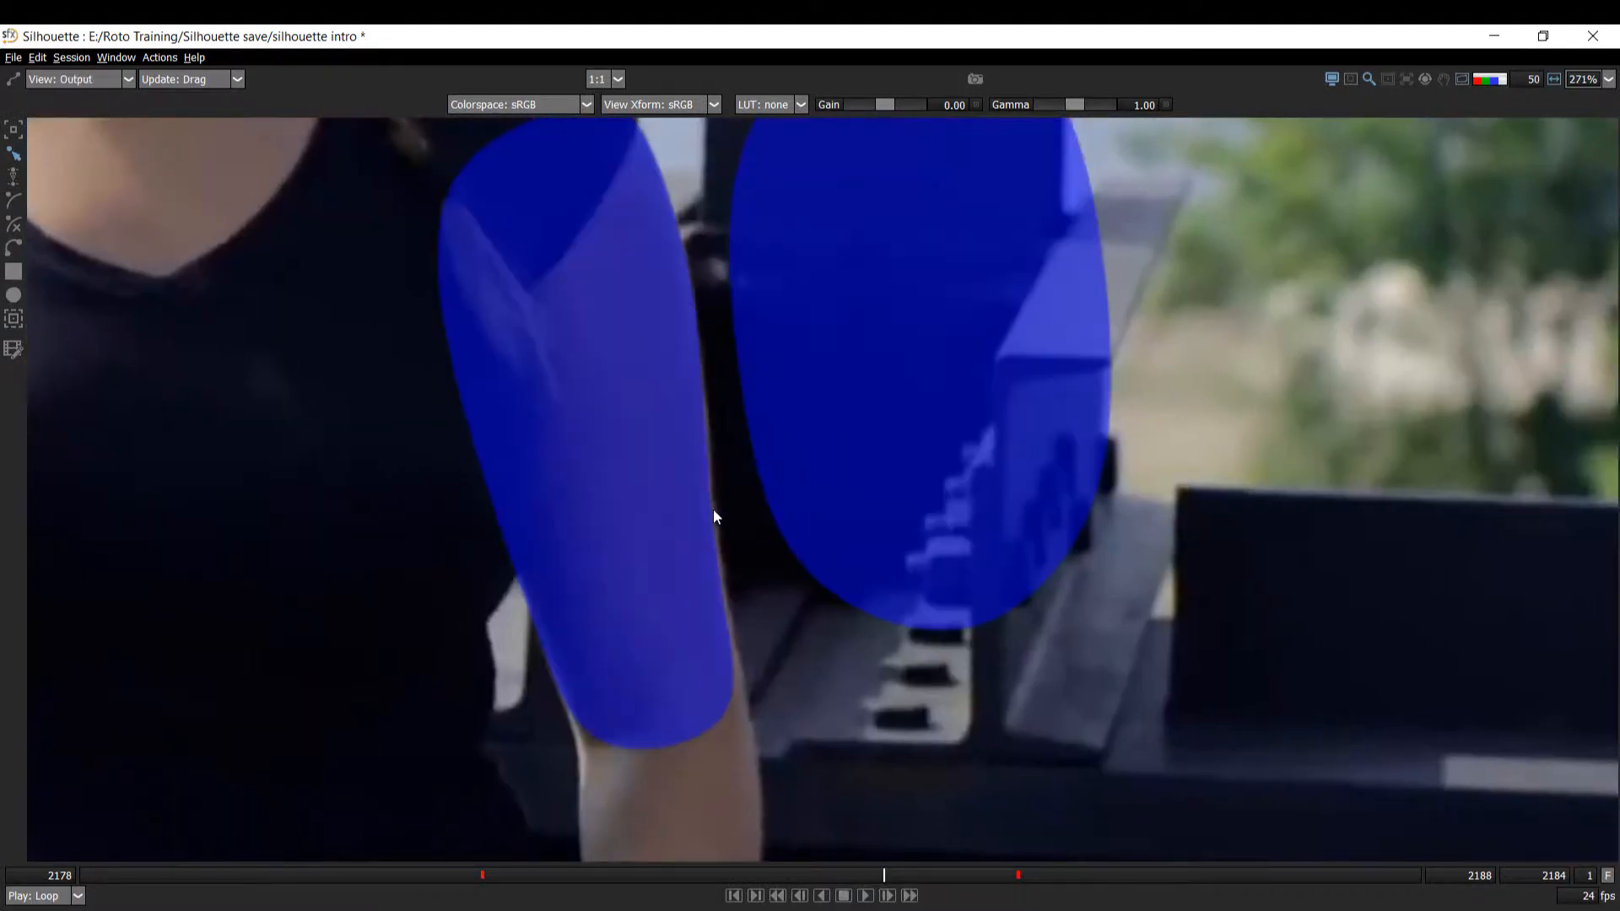
pyautogui.scroll(5, 713, 516)
pyautogui.press('1')
pyautogui.press('3')
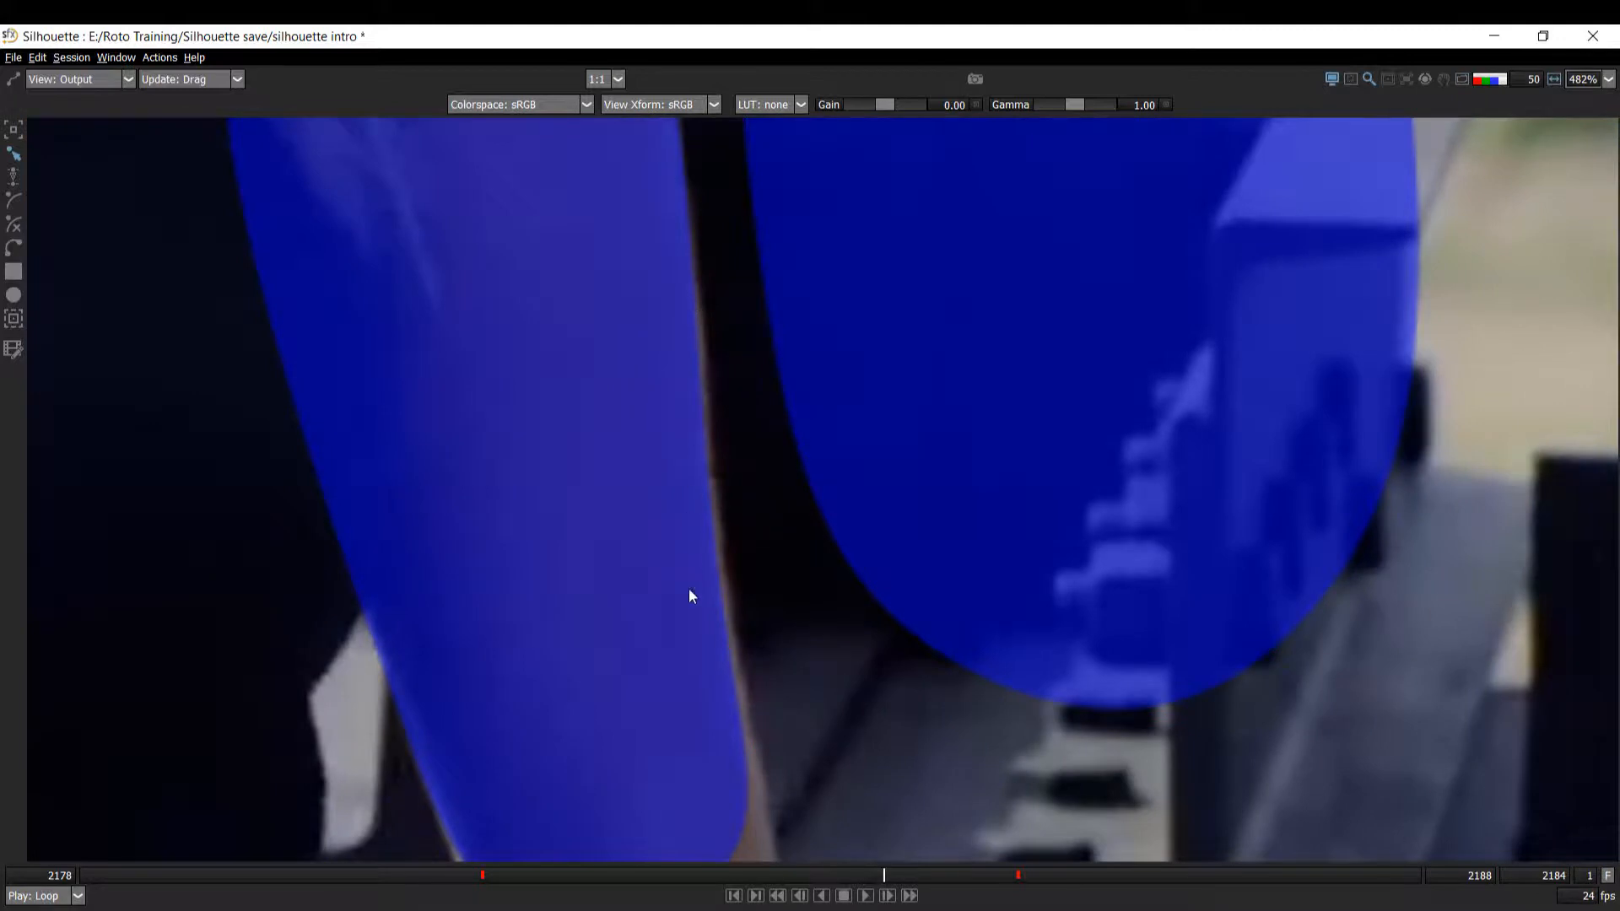
pyautogui.press('1')
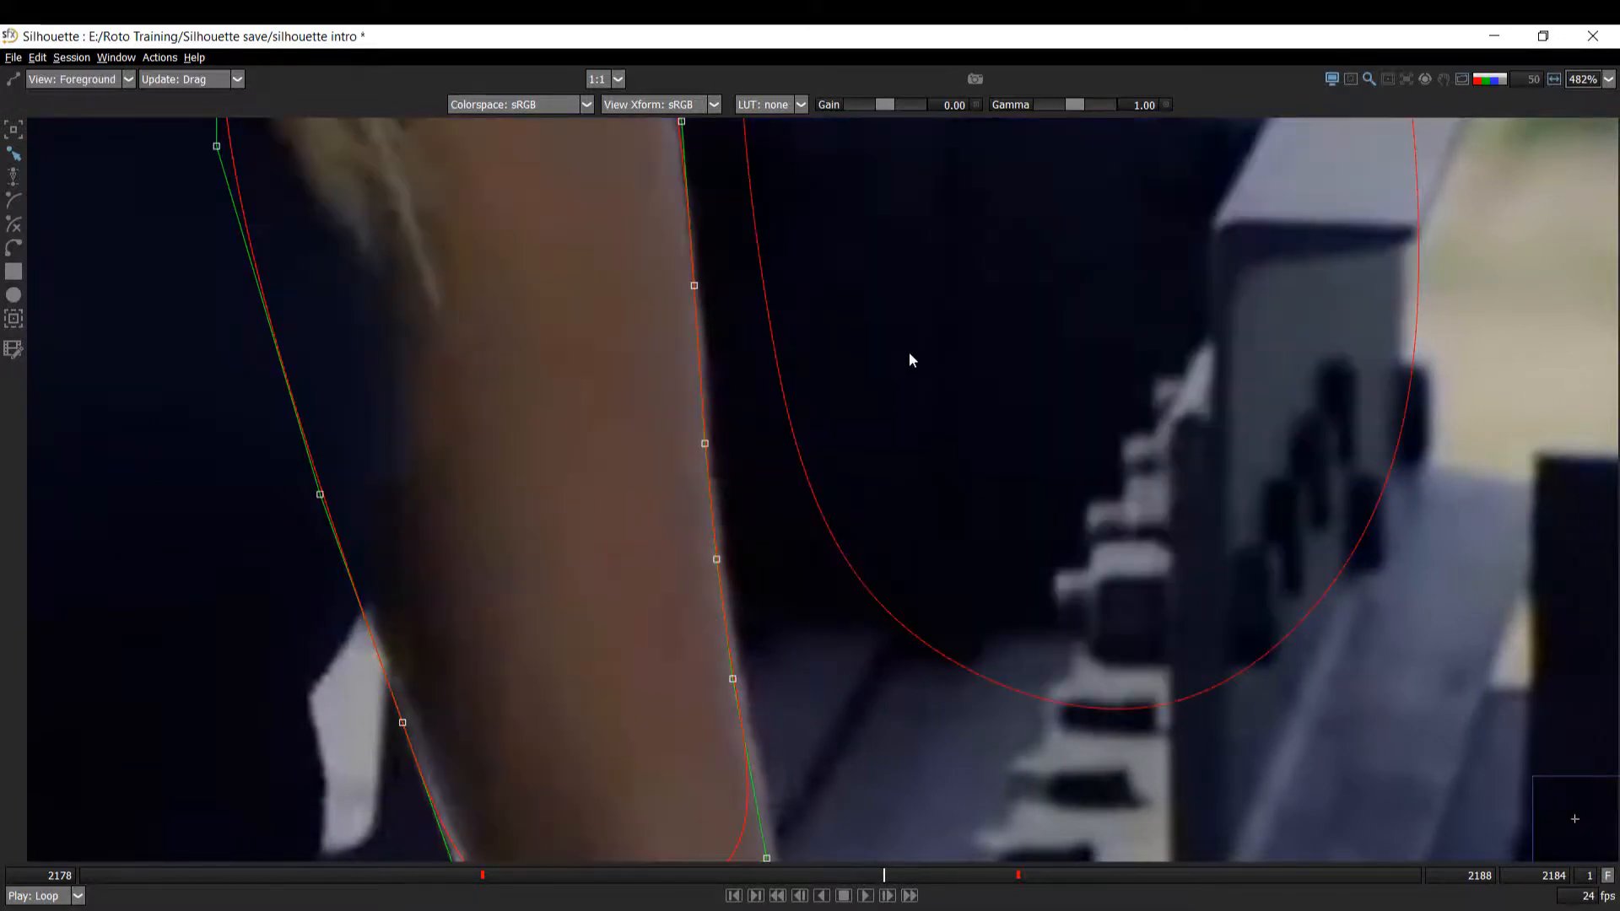
# - Select the control points along the forearm's outer edge and pull the Transform box's lower outer corner slightly outward
pyautogui.moveTo(909, 352); pyautogui.dragTo(612, 607)
pyautogui.moveTo(742, 557); pyautogui.dragTo(616, 454)
pyautogui.moveTo(771, 511); pyautogui.dragTo(730, 588)
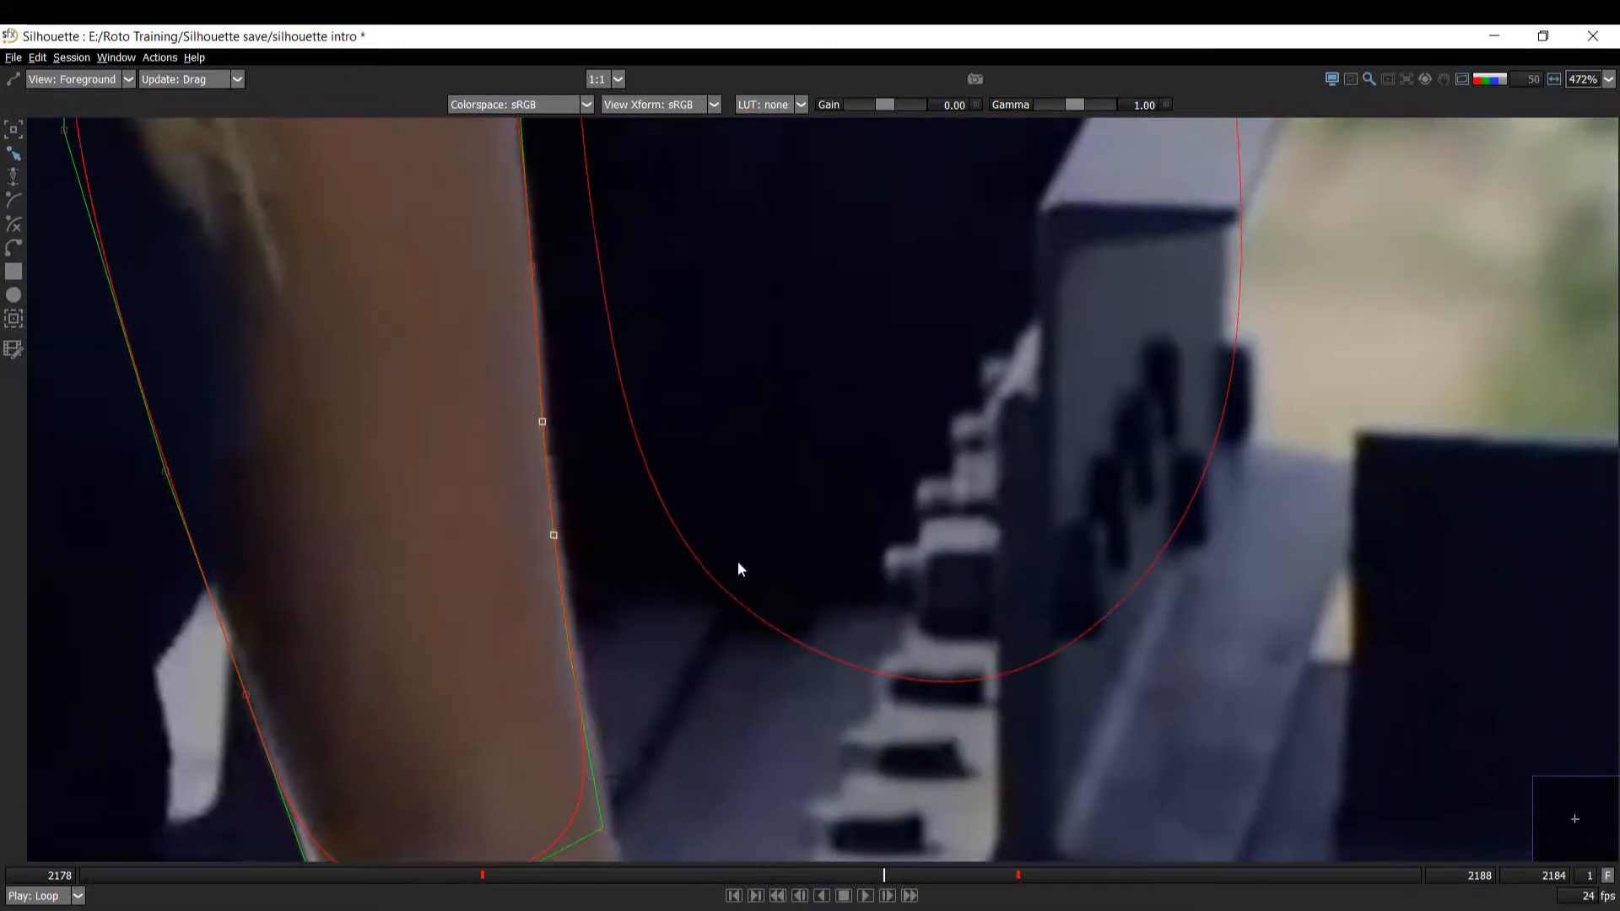
pyautogui.scroll(-1, 711, 564)
pyautogui.scroll(-2, 687, 514)
pyautogui.moveTo(761, 232); pyautogui.dragTo(510, 865)
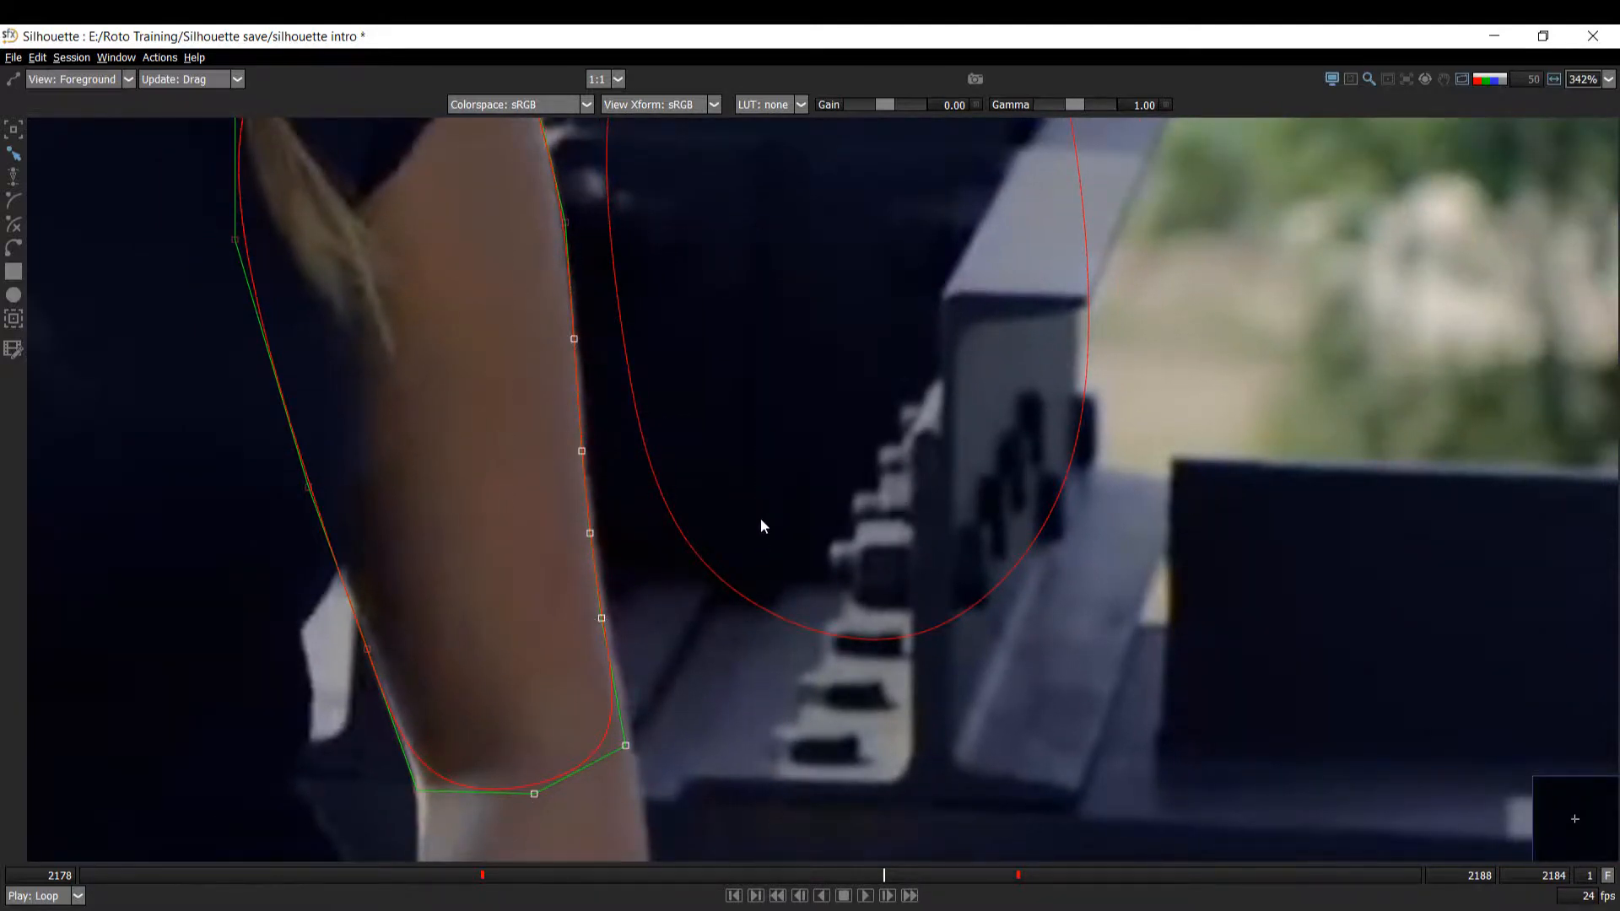
pyautogui.press('t')
pyautogui.press('t')
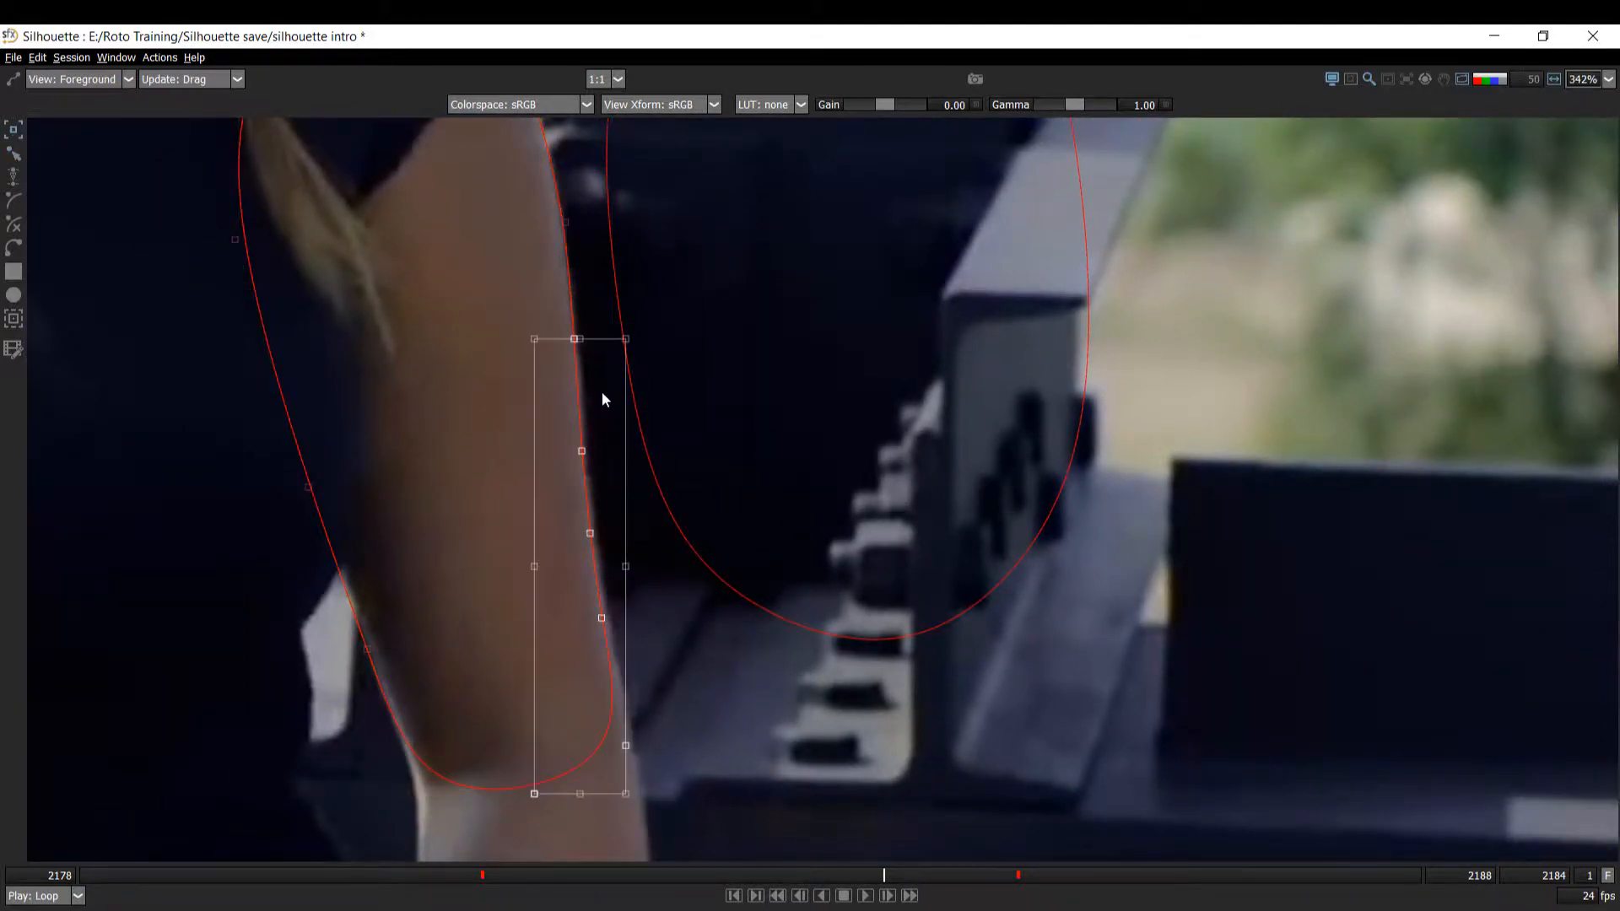
pyautogui.scroll(2, 606, 385)
pyautogui.moveTo(568, 310); pyautogui.dragTo(526, 172)
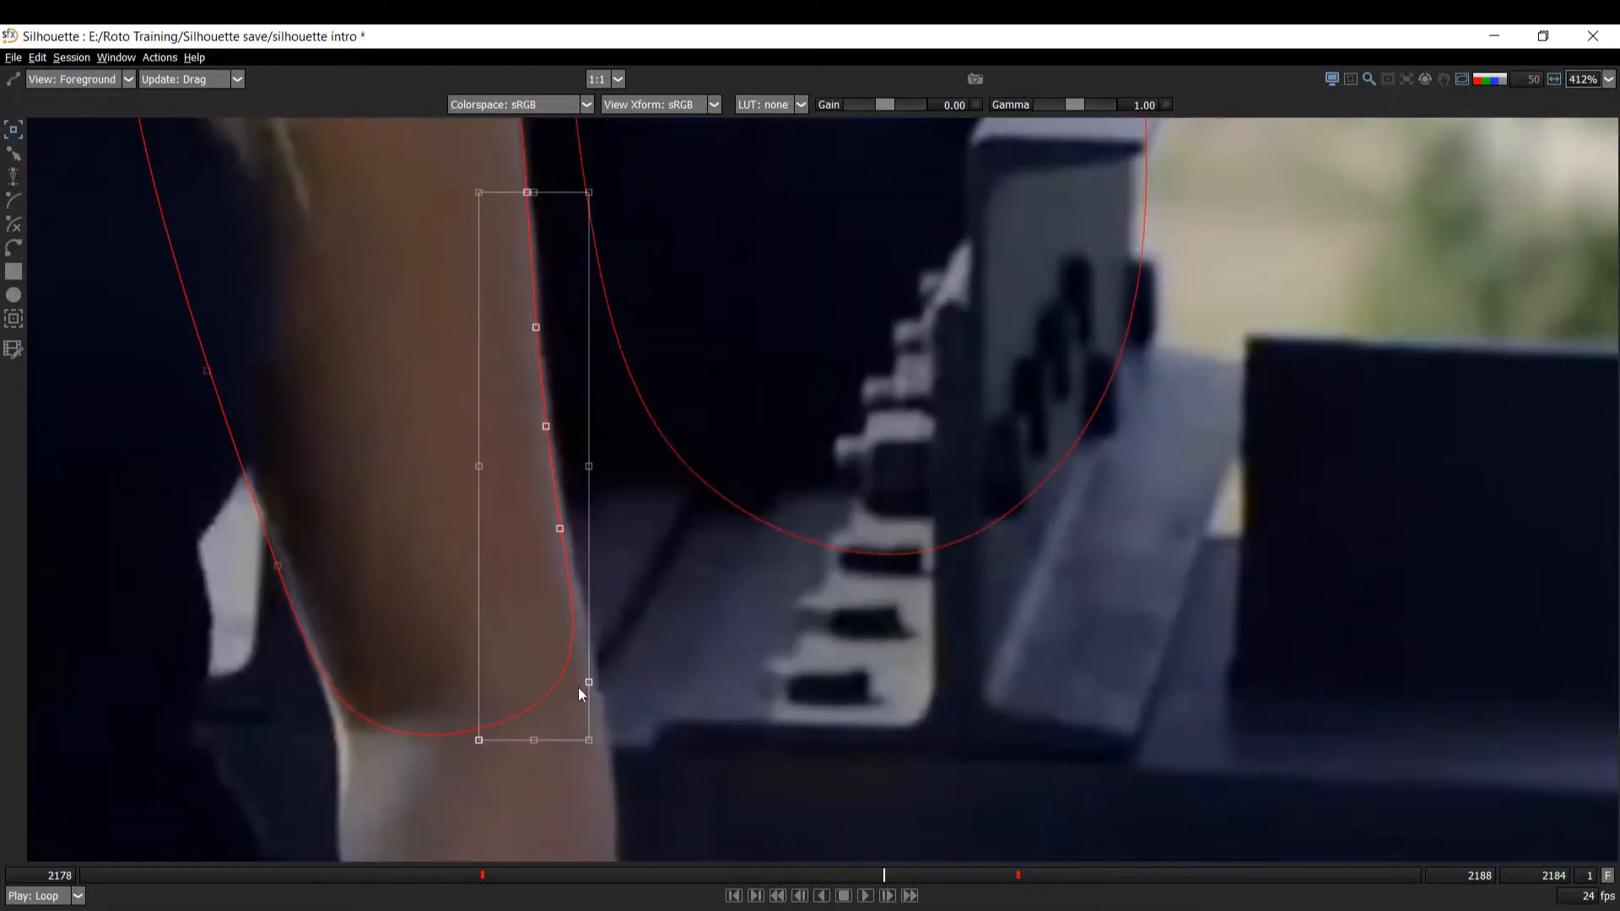
pyautogui.click(594, 745)
pyautogui.moveTo(601, 737); pyautogui.dragTo(601, 737)
# - Compare the blue Output overlay with the Foreground outline along the lower arm's outer edge
pyautogui.press('a')
pyautogui.scroll(2, 611, 390)
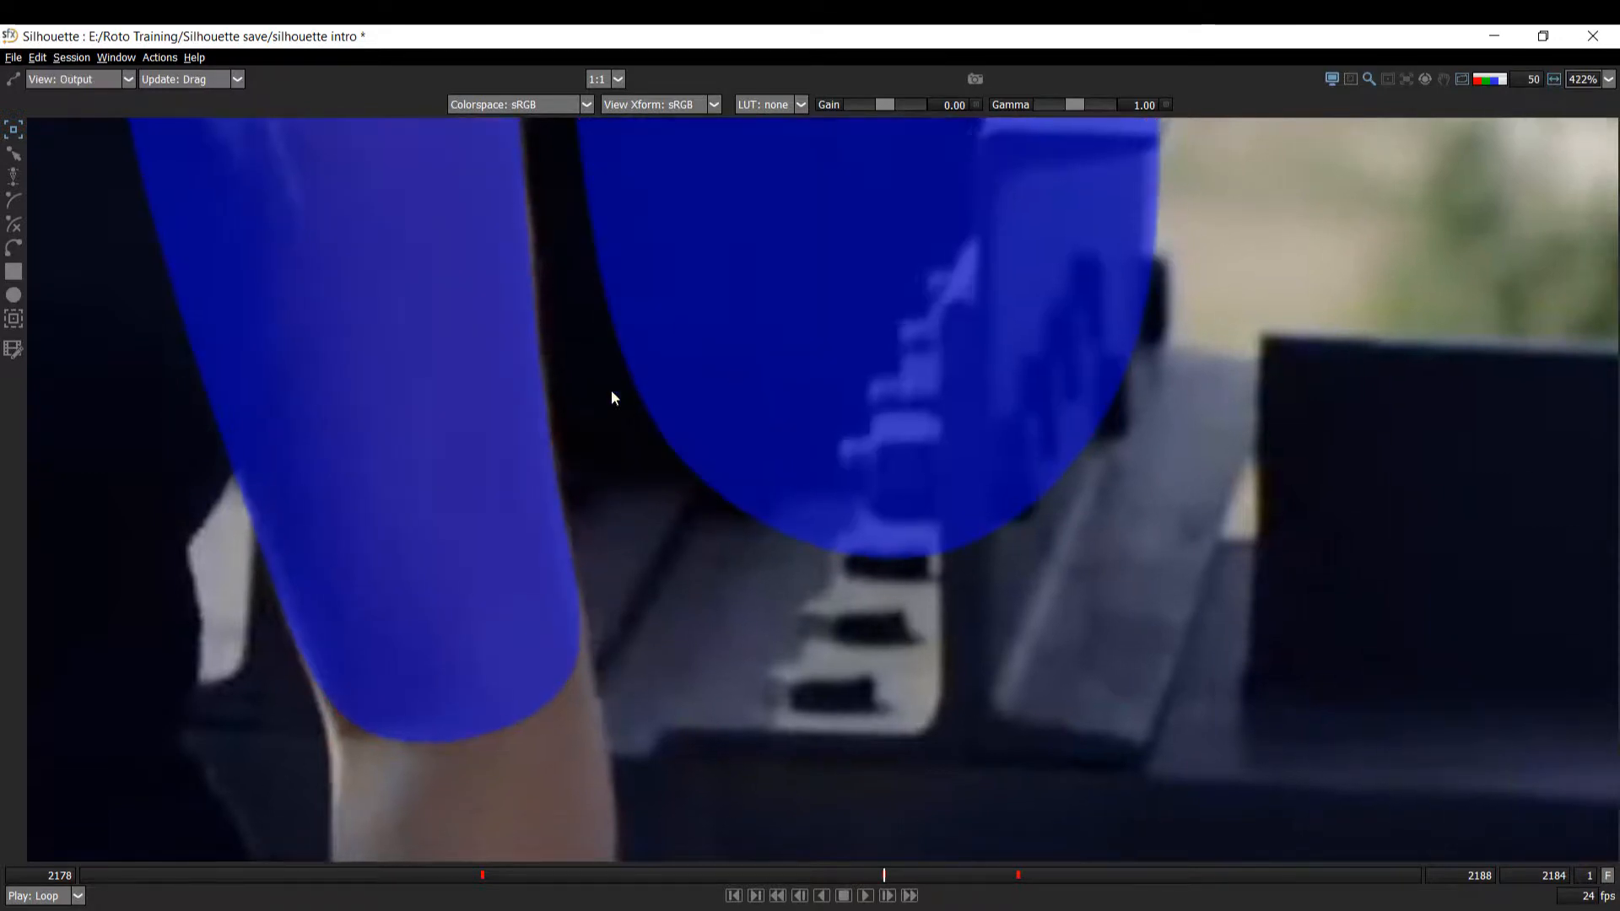
pyautogui.press('a')
pyautogui.press('a')
pyautogui.press('a')
pyautogui.press('a')
pyautogui.press('a')
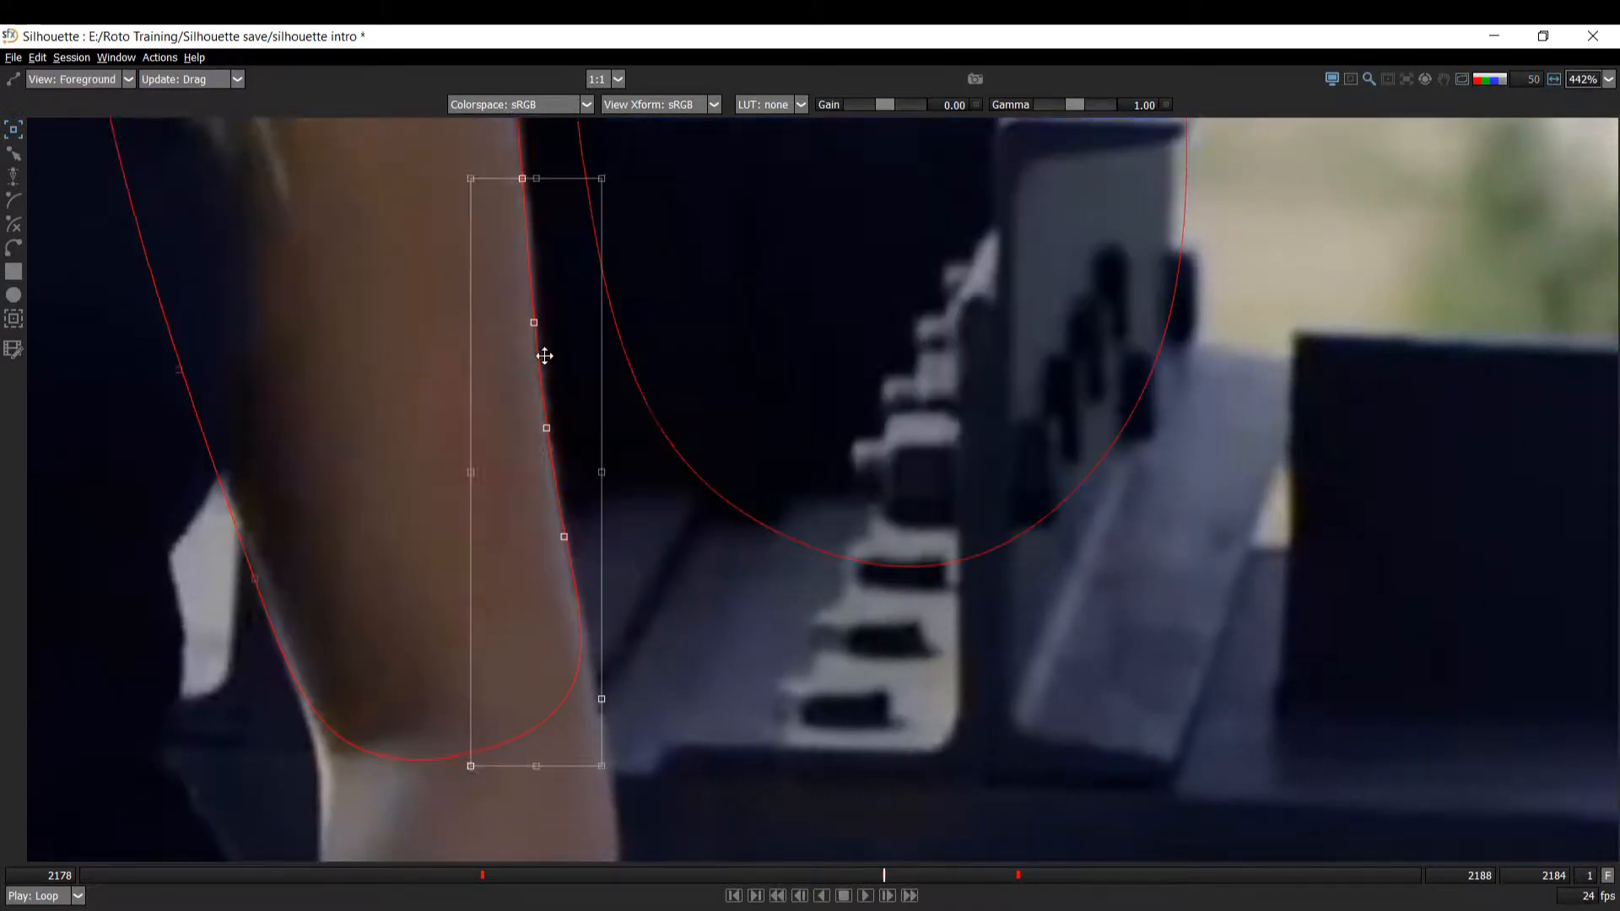
# - Shift the upper inner corner of the Transform box slightly toward the arm's outer edge and check the matte in Output
pyautogui.moveTo(525, 259); pyautogui.dragTo(514, 453)
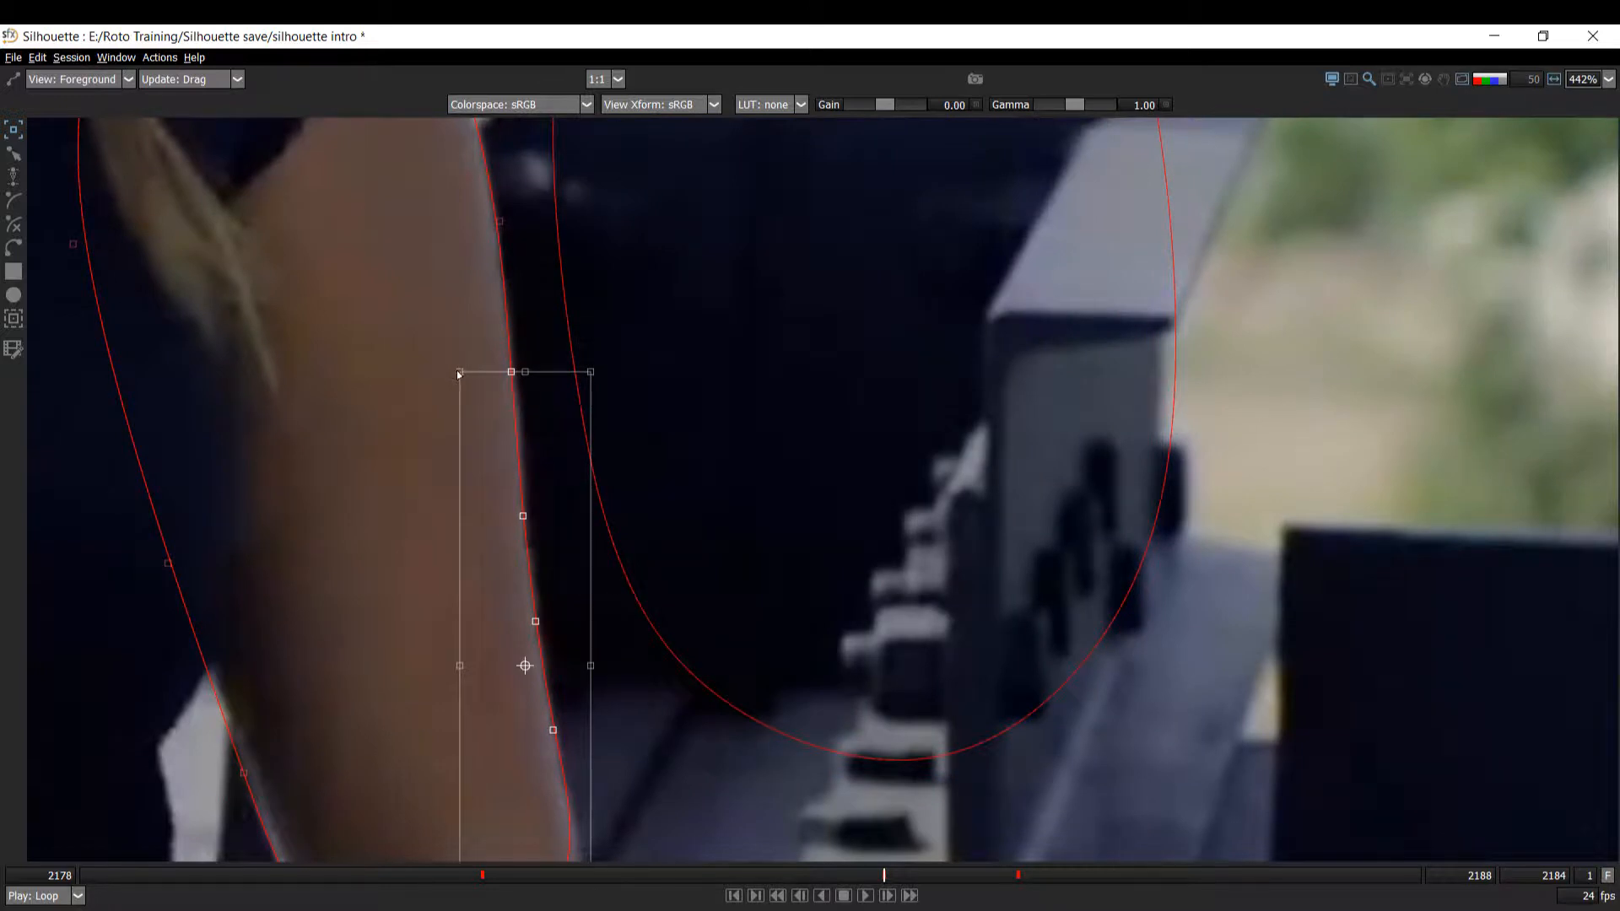
pyautogui.moveTo(457, 371); pyautogui.dragTo(464, 372)
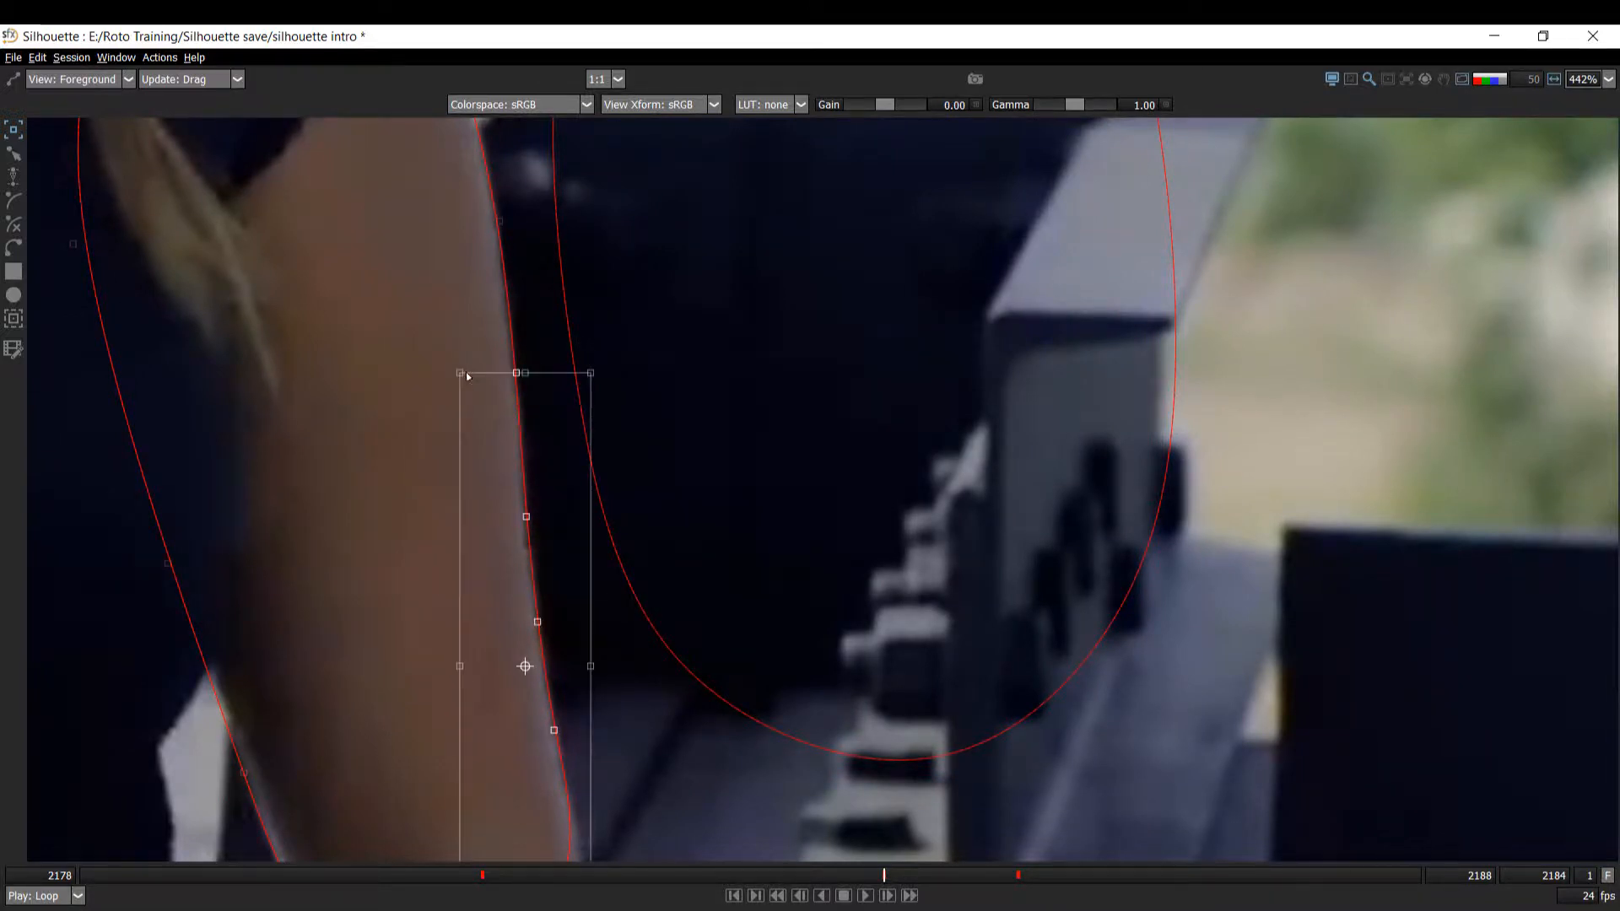
pyautogui.press('a')
pyautogui.scroll(-10, 796, 449)
pyautogui.press('a')
pyautogui.scroll(-5, 1105, 373)
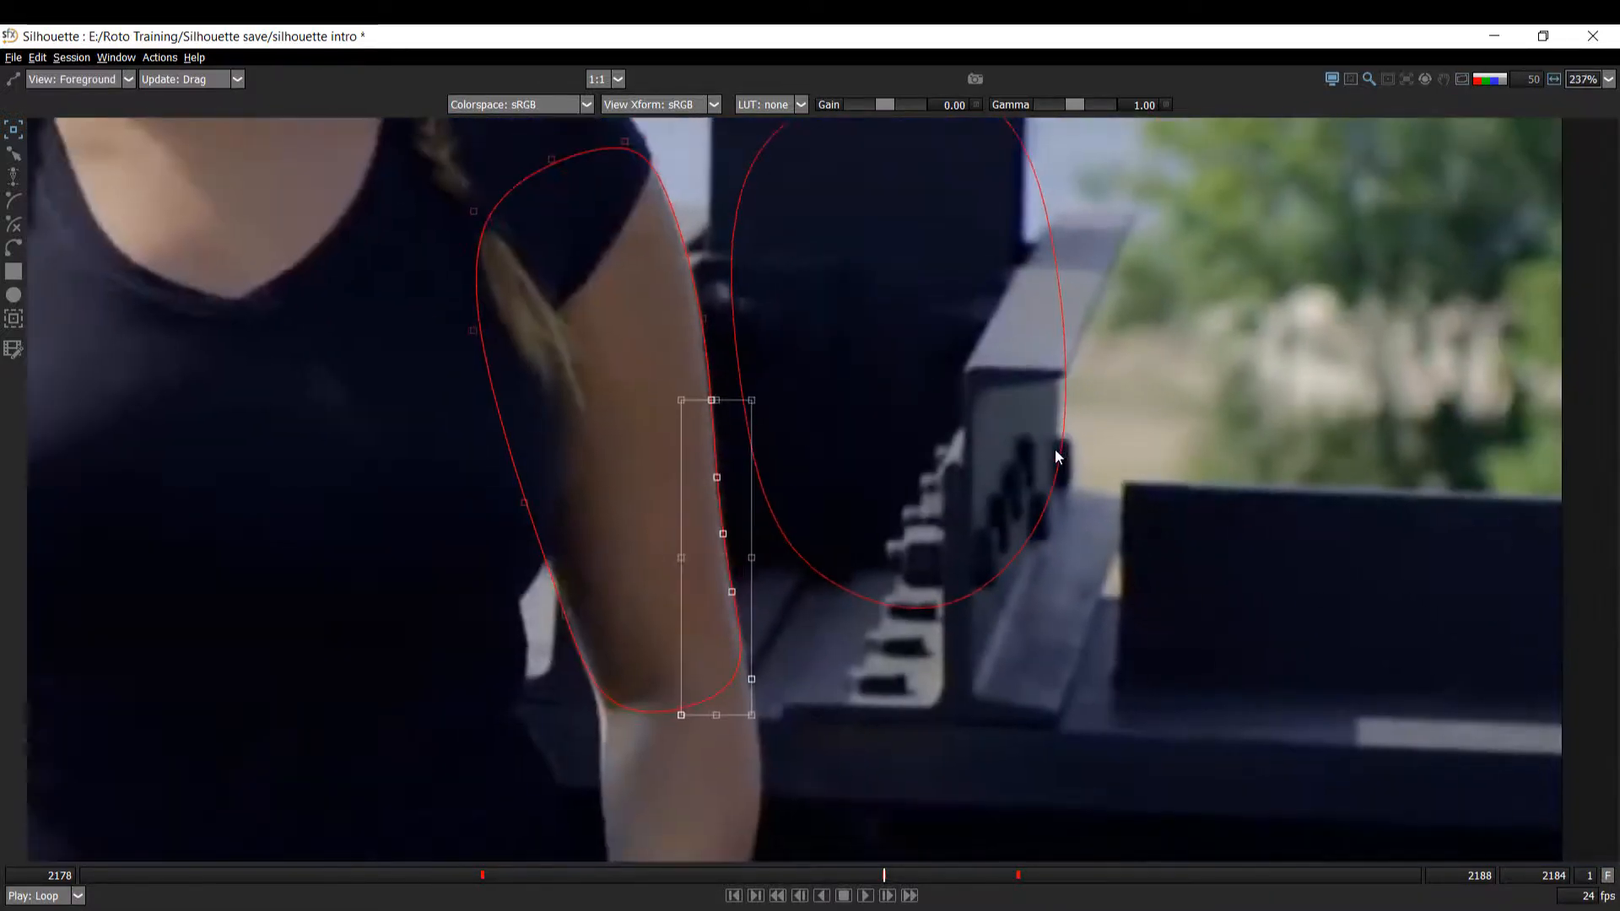
# - Restore the full workspace with the node tree, timeline and parameters around the viewer
pyautogui.press('`')
pyautogui.moveTo(835, 433); pyautogui.dragTo(633, 354)
pyautogui.scroll(1, 662, 366)
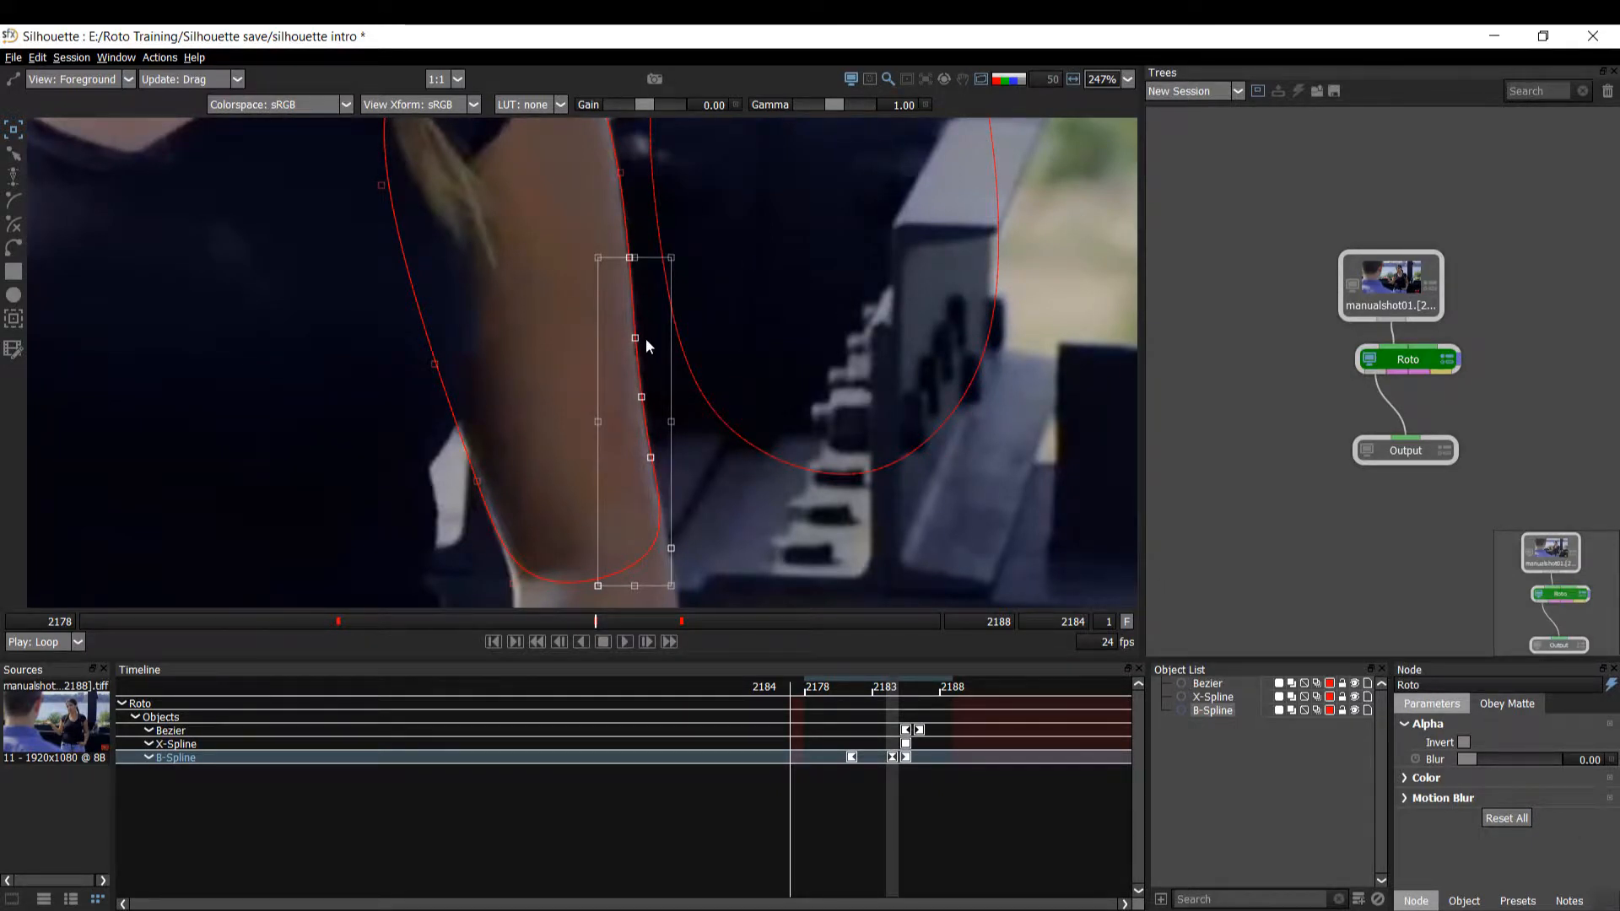
pyautogui.scroll(3, 650, 371)
# - Set the view to Output, turn on Invert for the Roto node's Alpha and inspect the arm's outer edge
pyautogui.press('3')
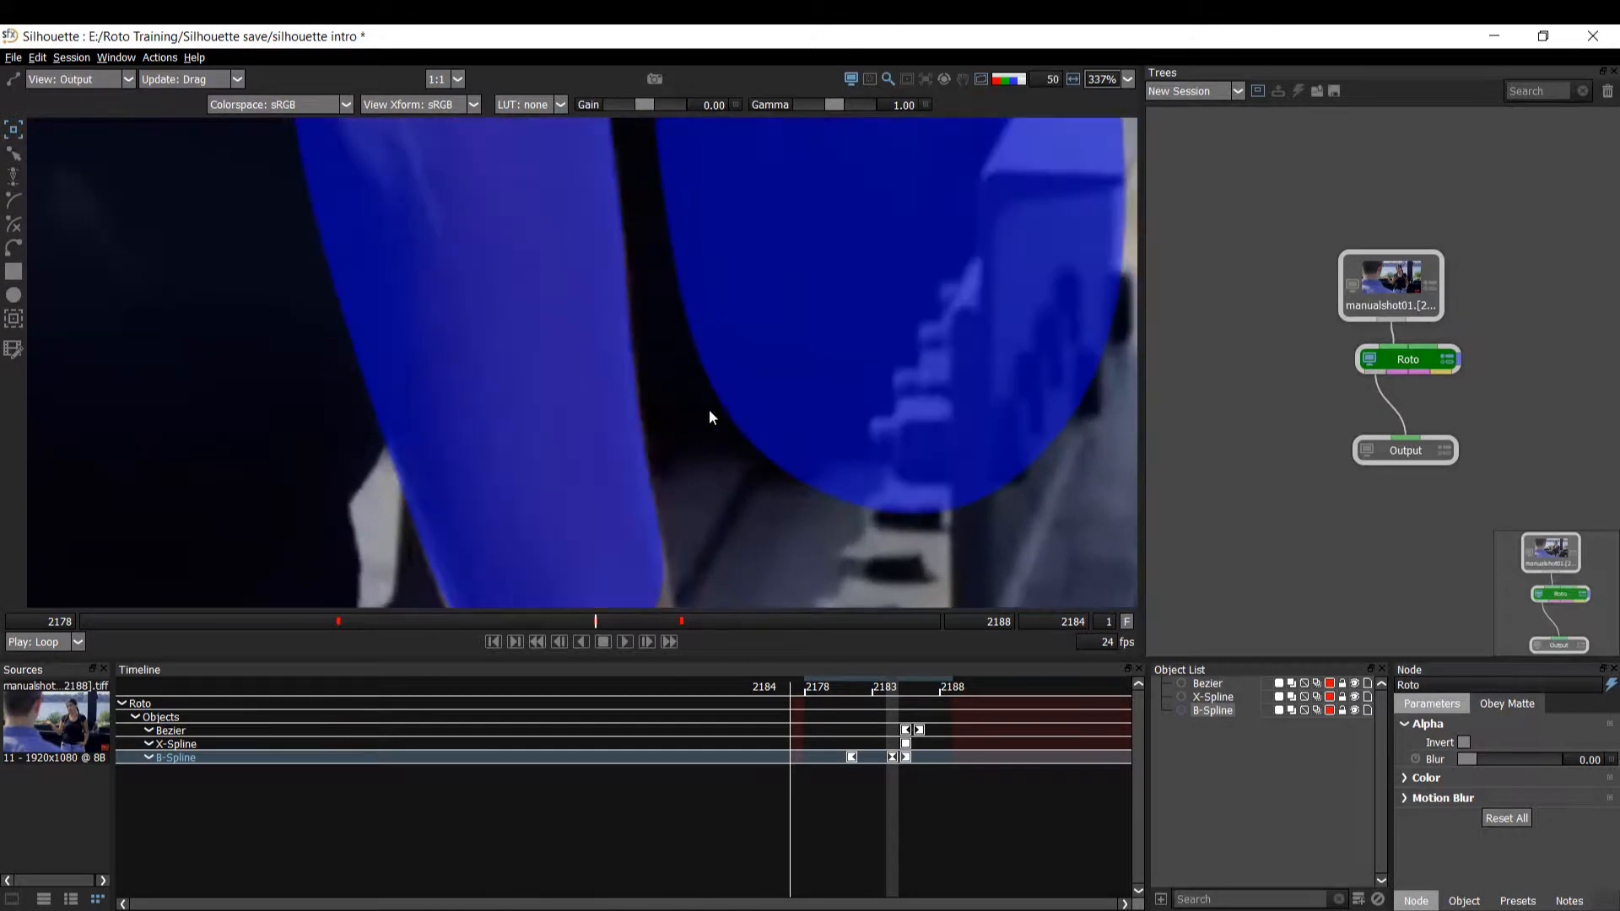
pyautogui.moveTo(697, 369); pyautogui.dragTo(614, 315)
pyautogui.scroll(1, 565, 326)
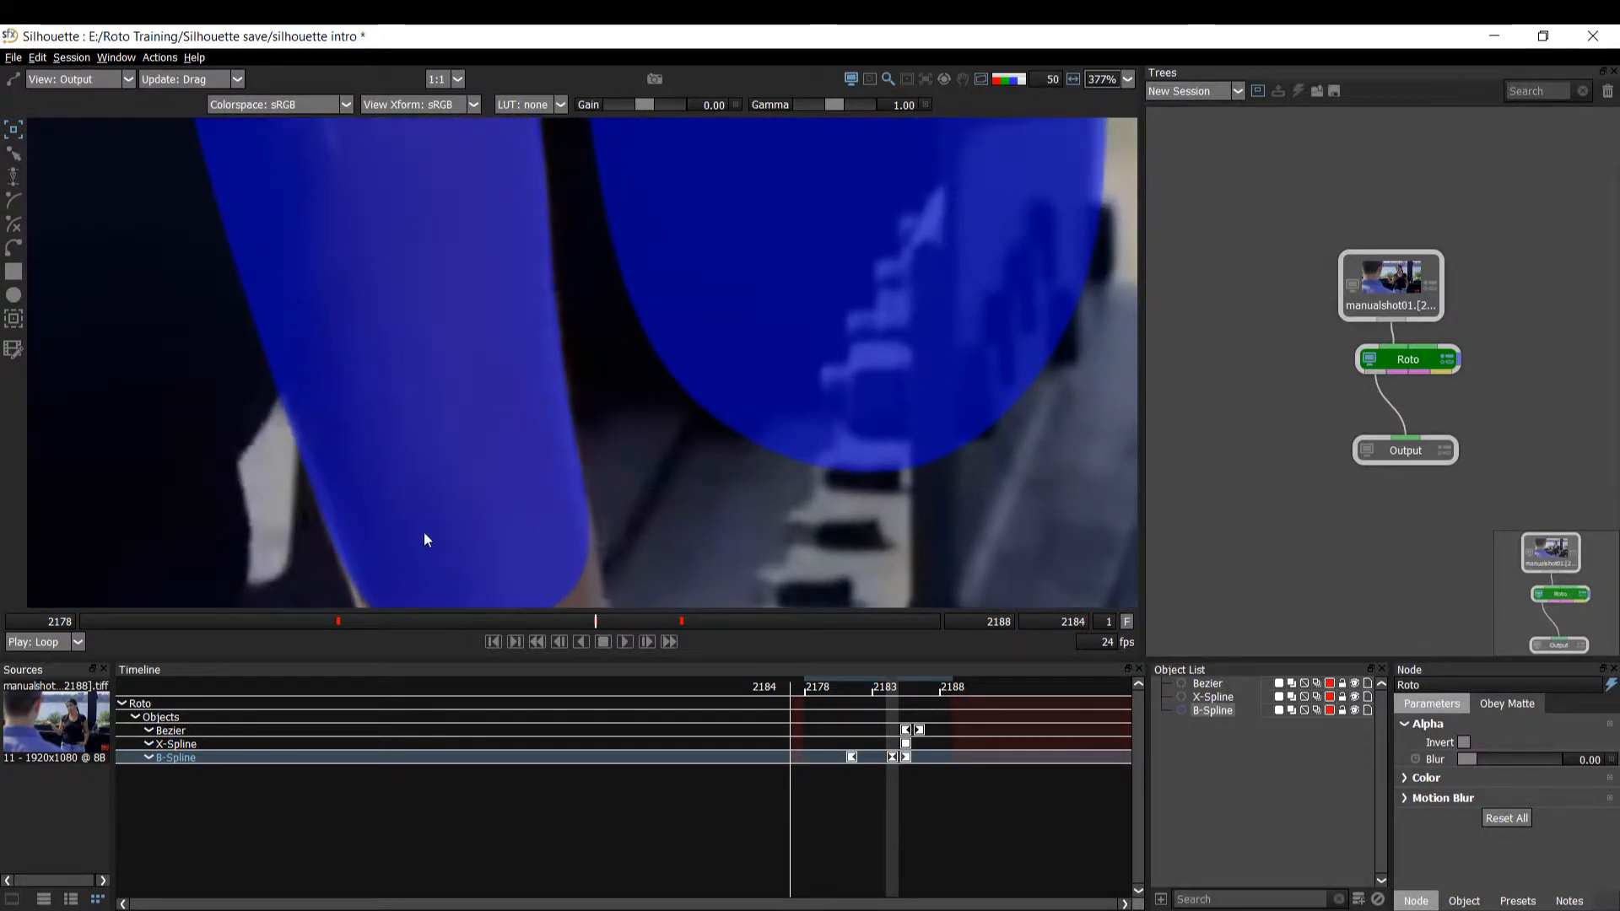
pyautogui.click(1465, 742)
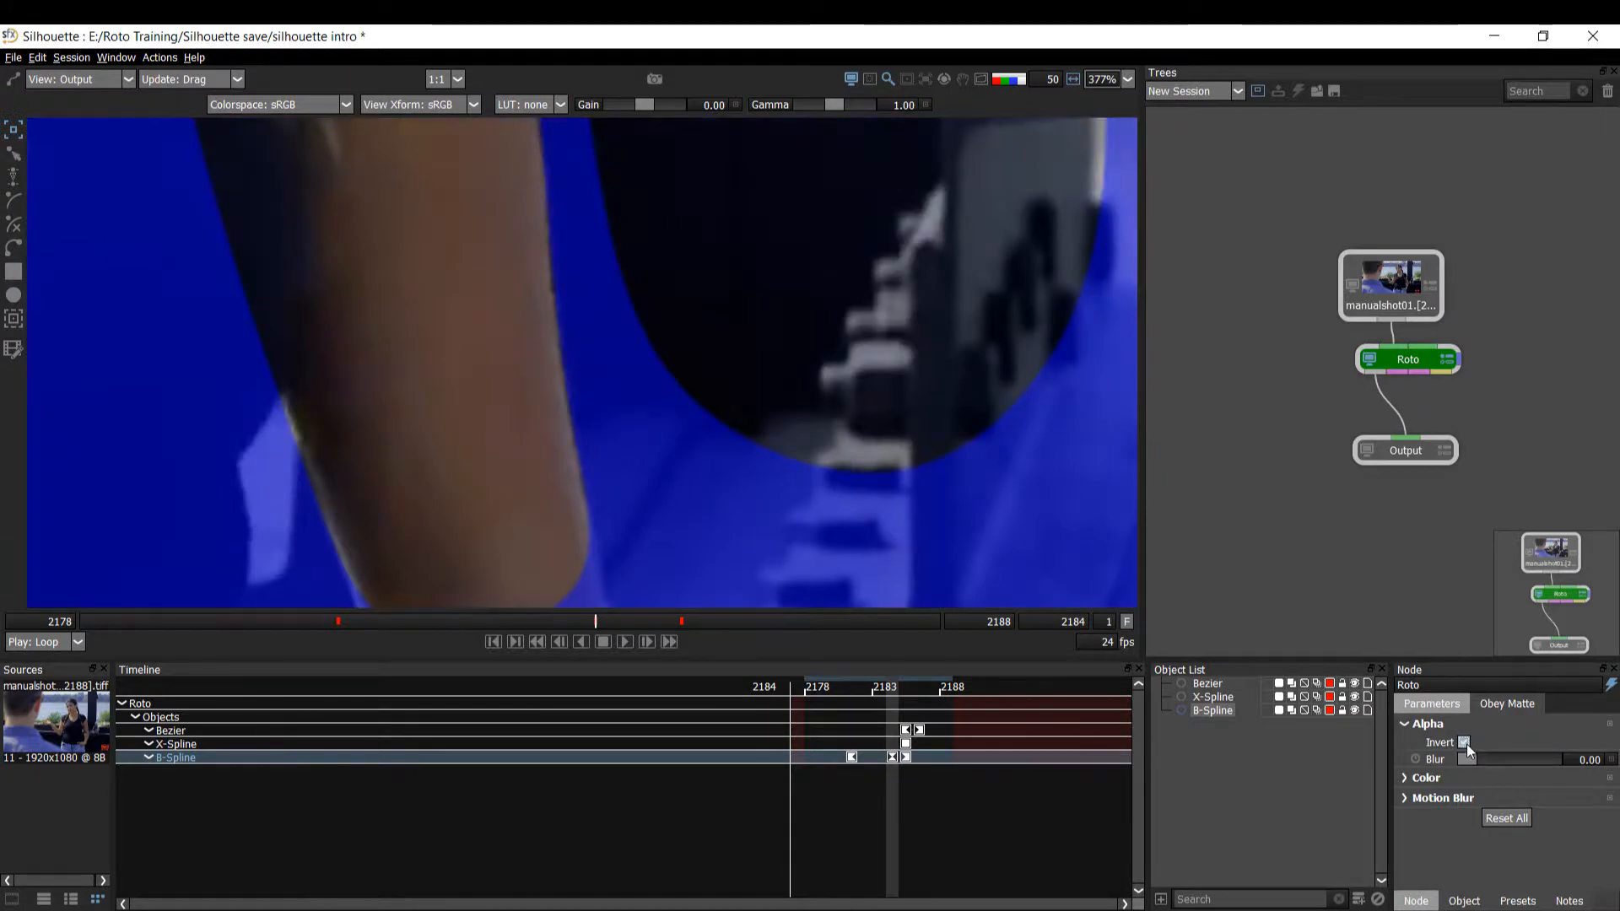
pyautogui.scroll(2, 577, 364)
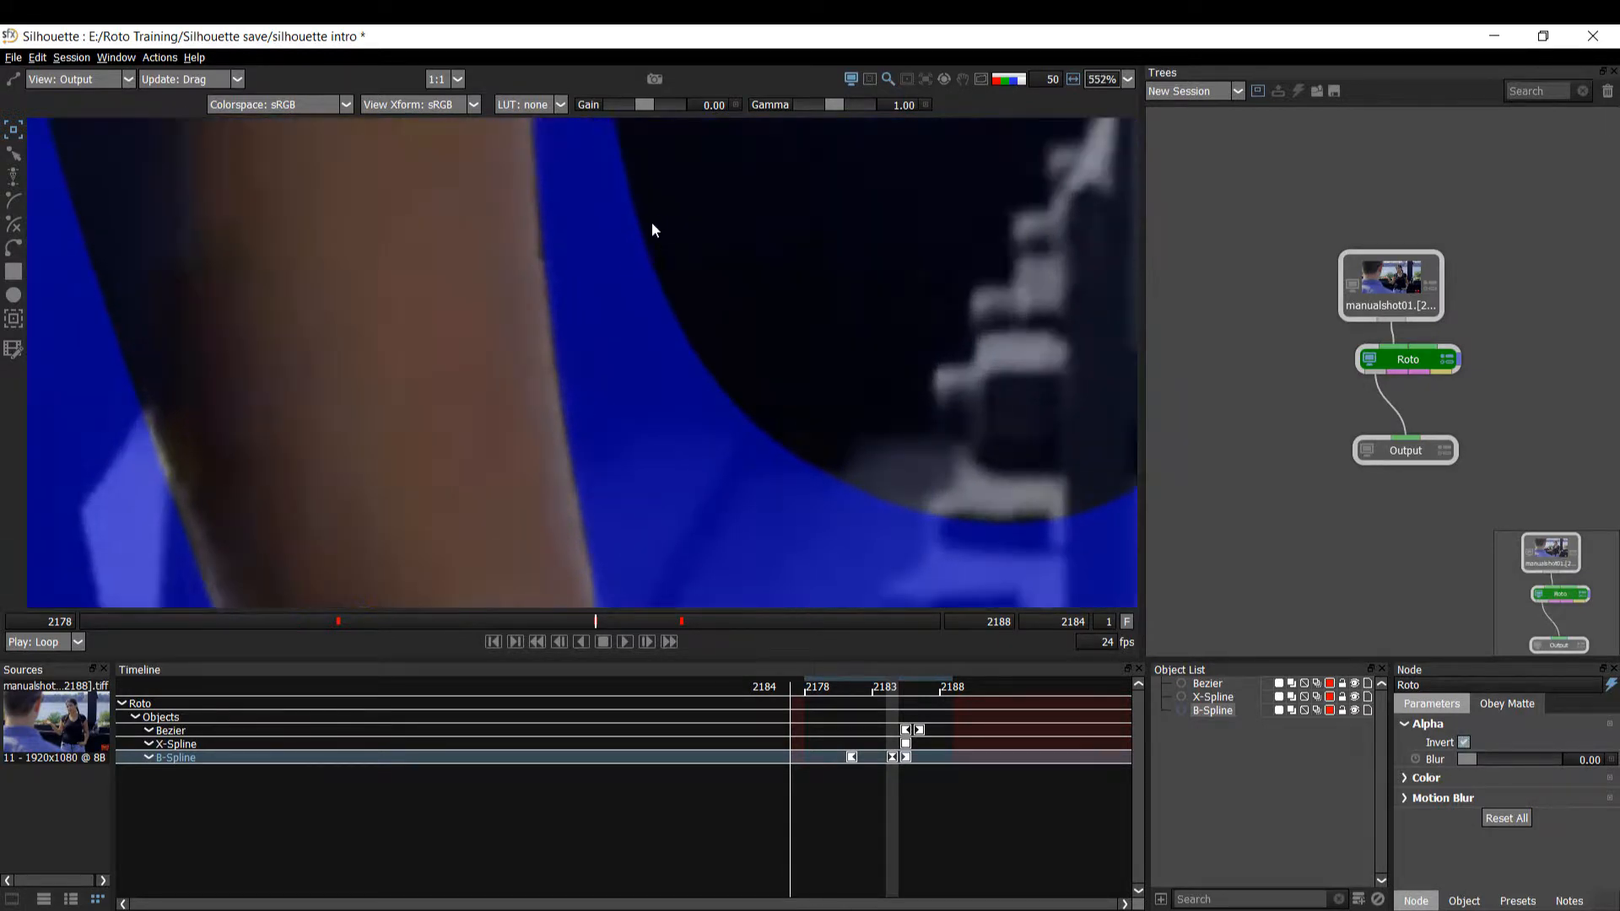
pyautogui.scroll(-2, 619, 392)
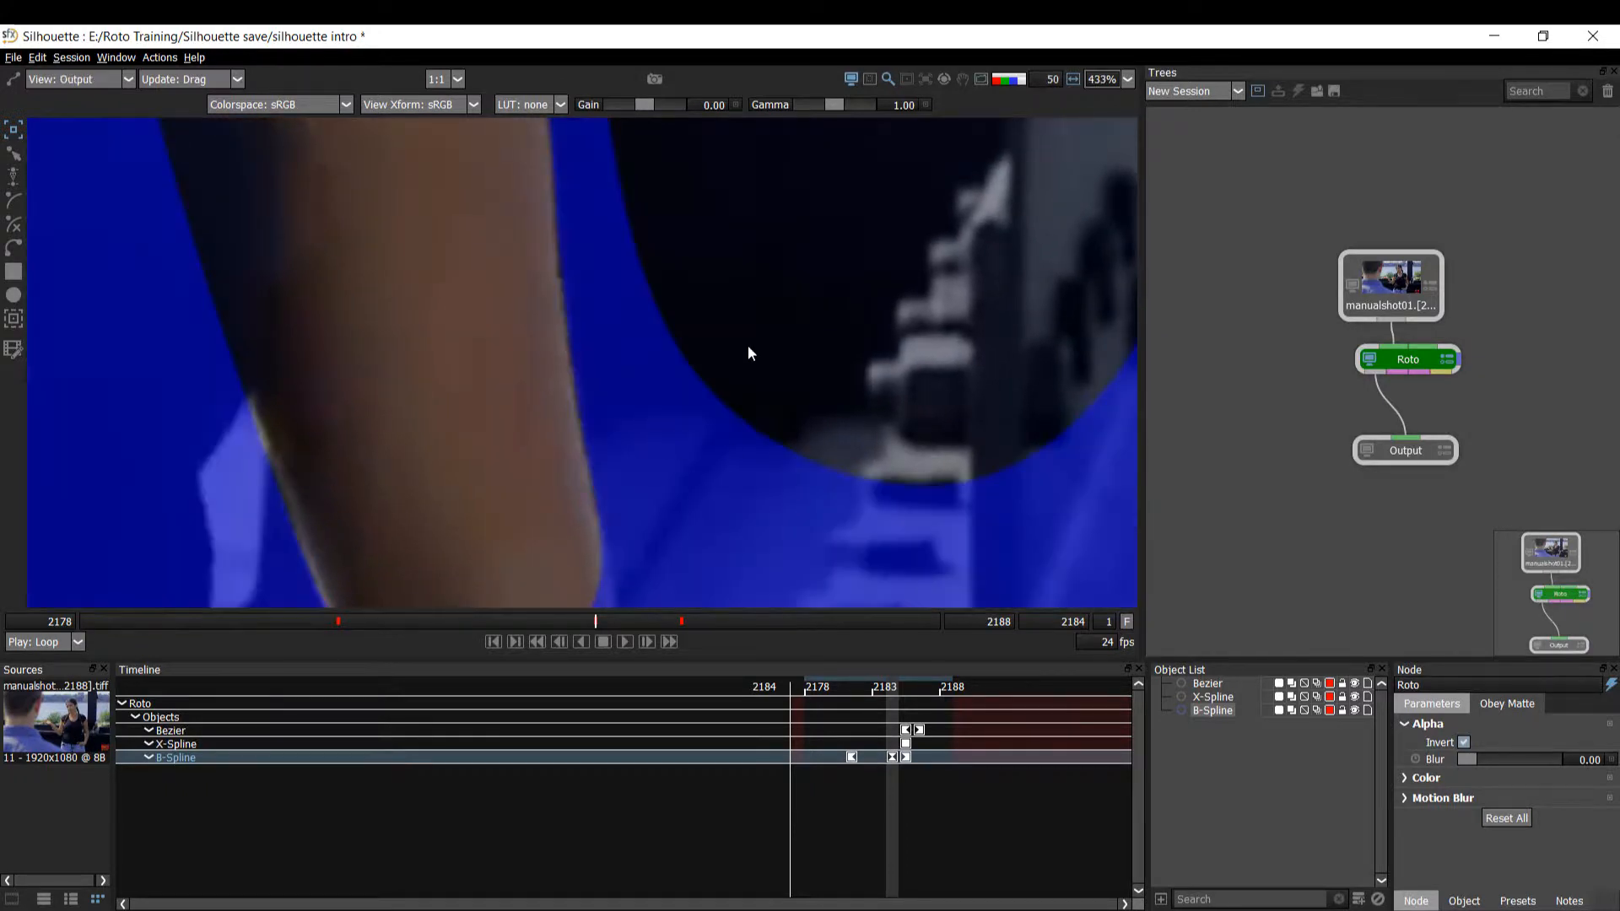
# - Return to the Foreground view and select two control points on the lower arm's outer edge with Reshape
pyautogui.press('1')
pyautogui.scroll(-1, 589, 408)
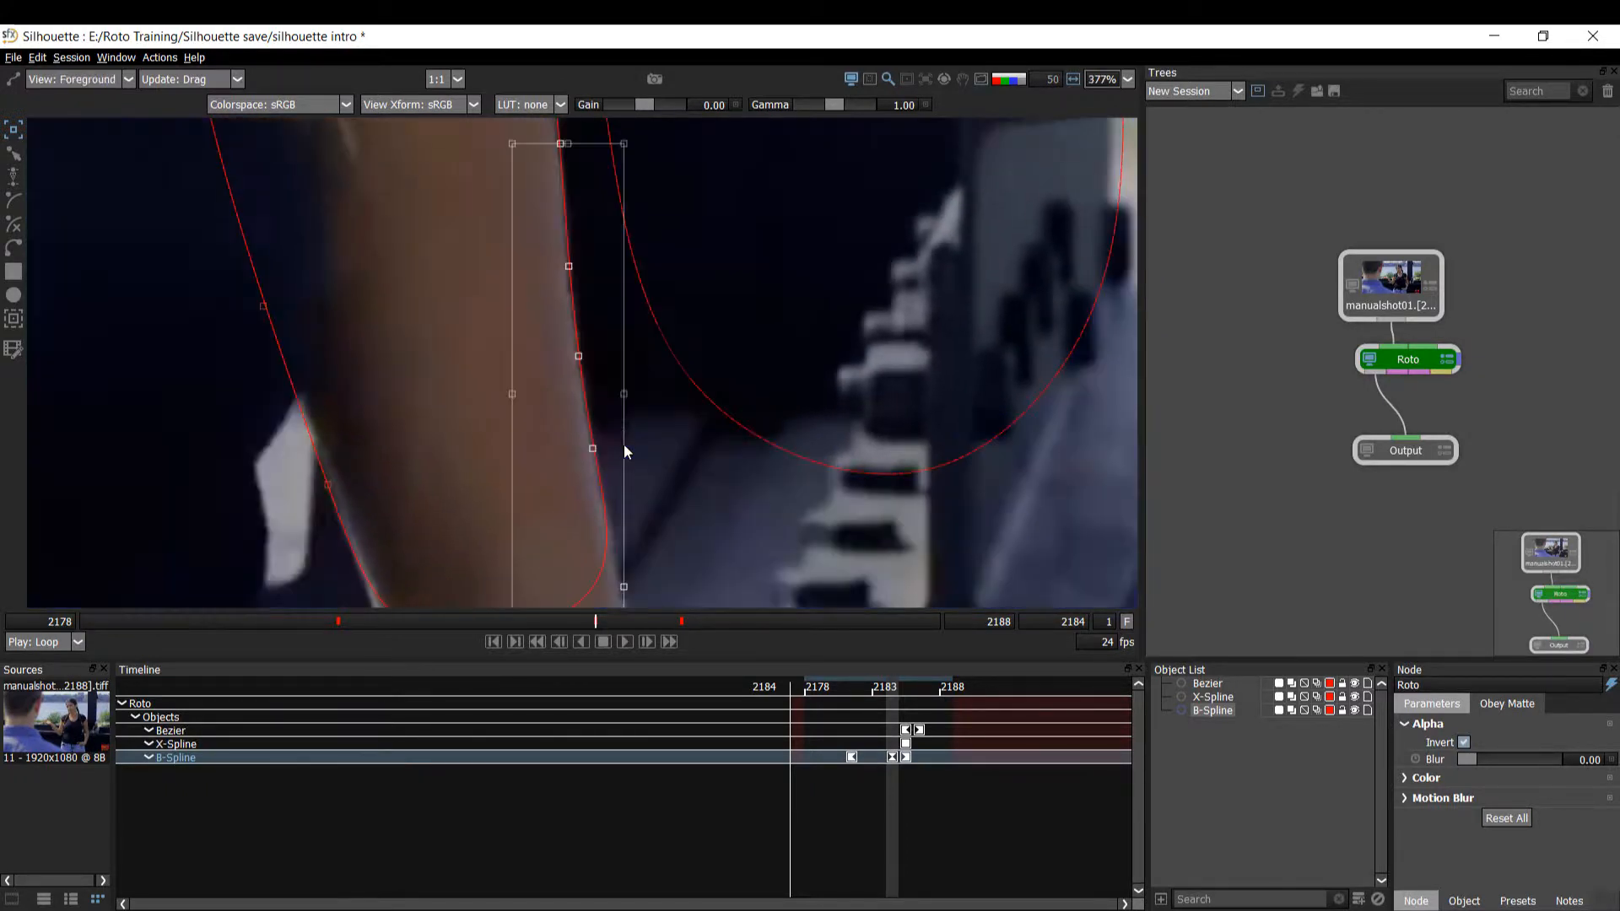
pyautogui.moveTo(622, 397); pyautogui.dragTo(614, 331)
pyautogui.scroll(1, 614, 331)
pyautogui.scroll(1, 614, 330)
pyautogui.press('r')
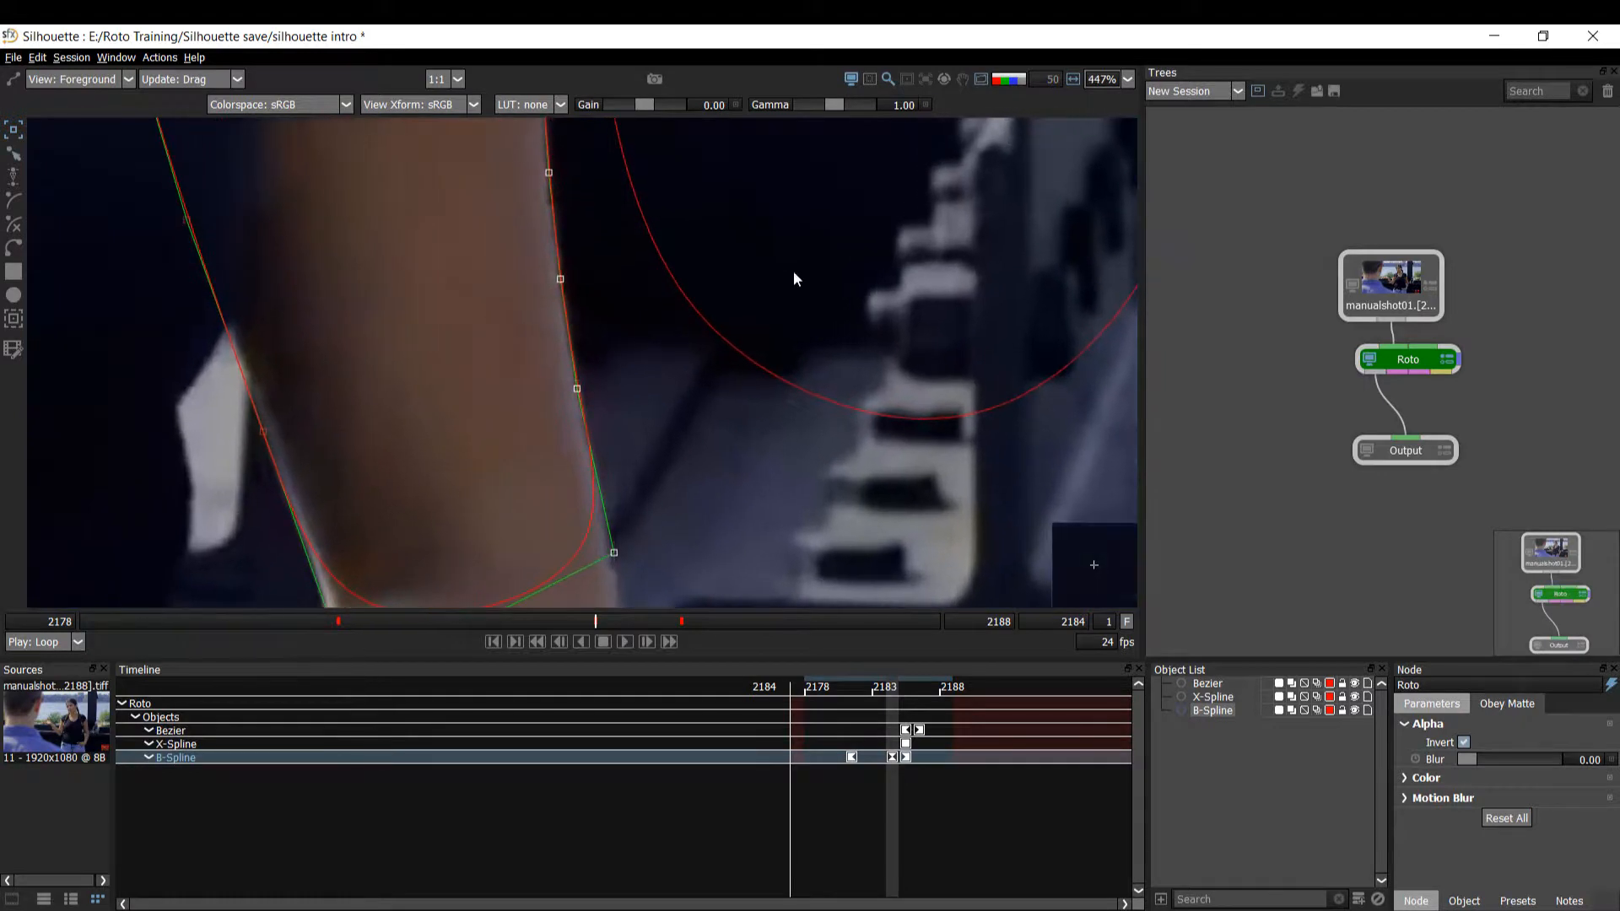
pyautogui.moveTo(792, 271); pyautogui.dragTo(791, 305)
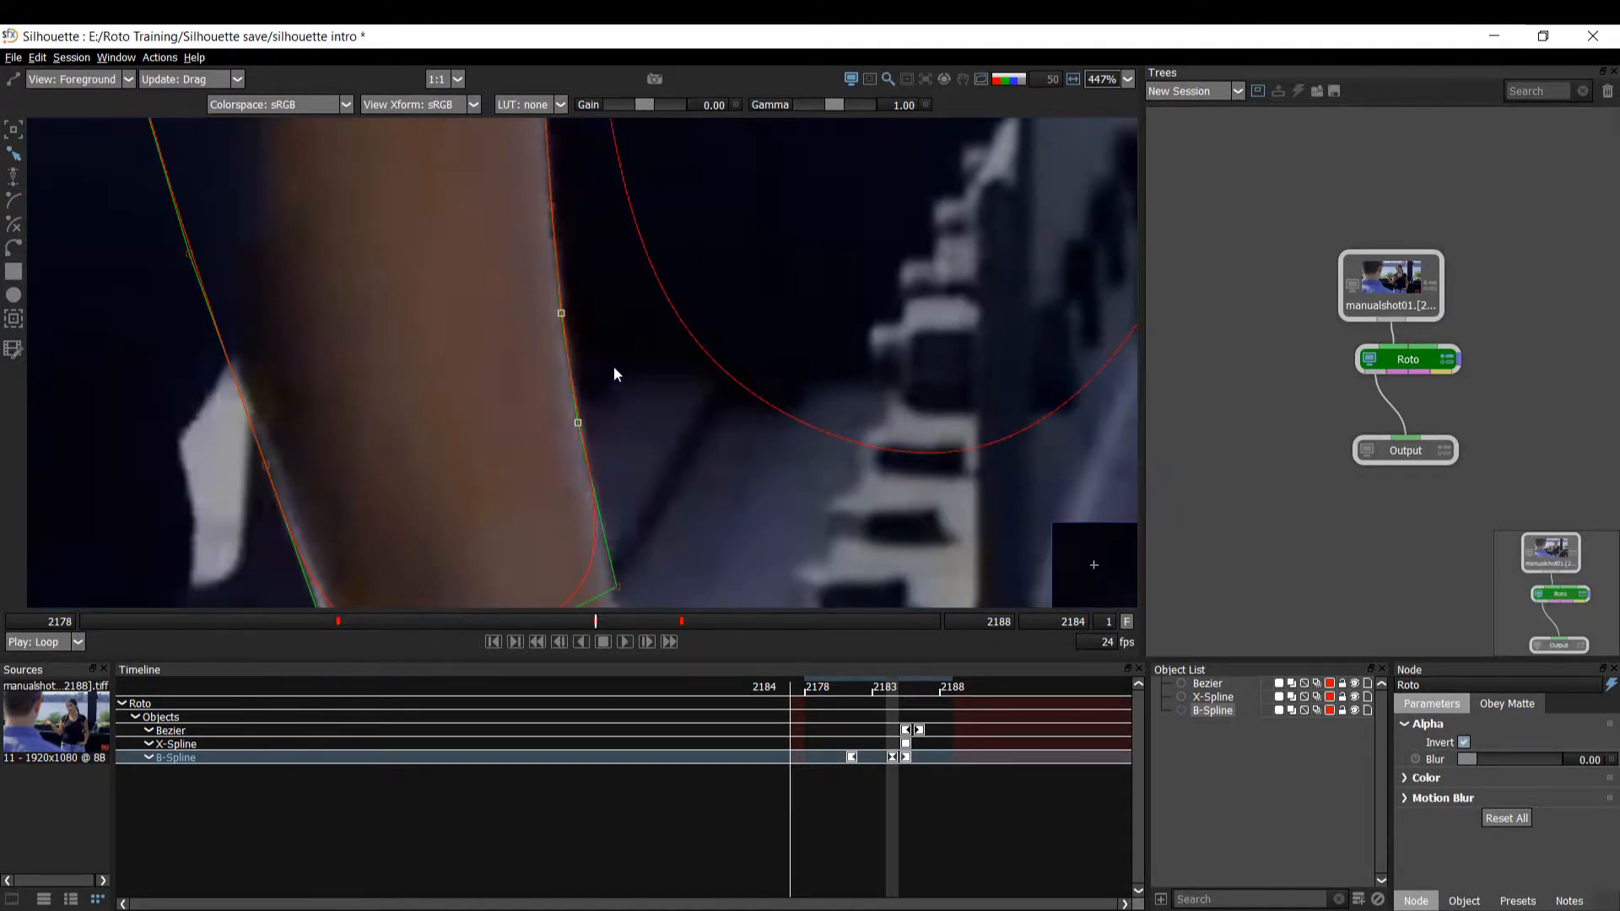
# - Compare the inverted Output matte with the Foreground outline along the lower arm's outer edge
pyautogui.press('3')
pyautogui.press('1')
pyautogui.press('3')
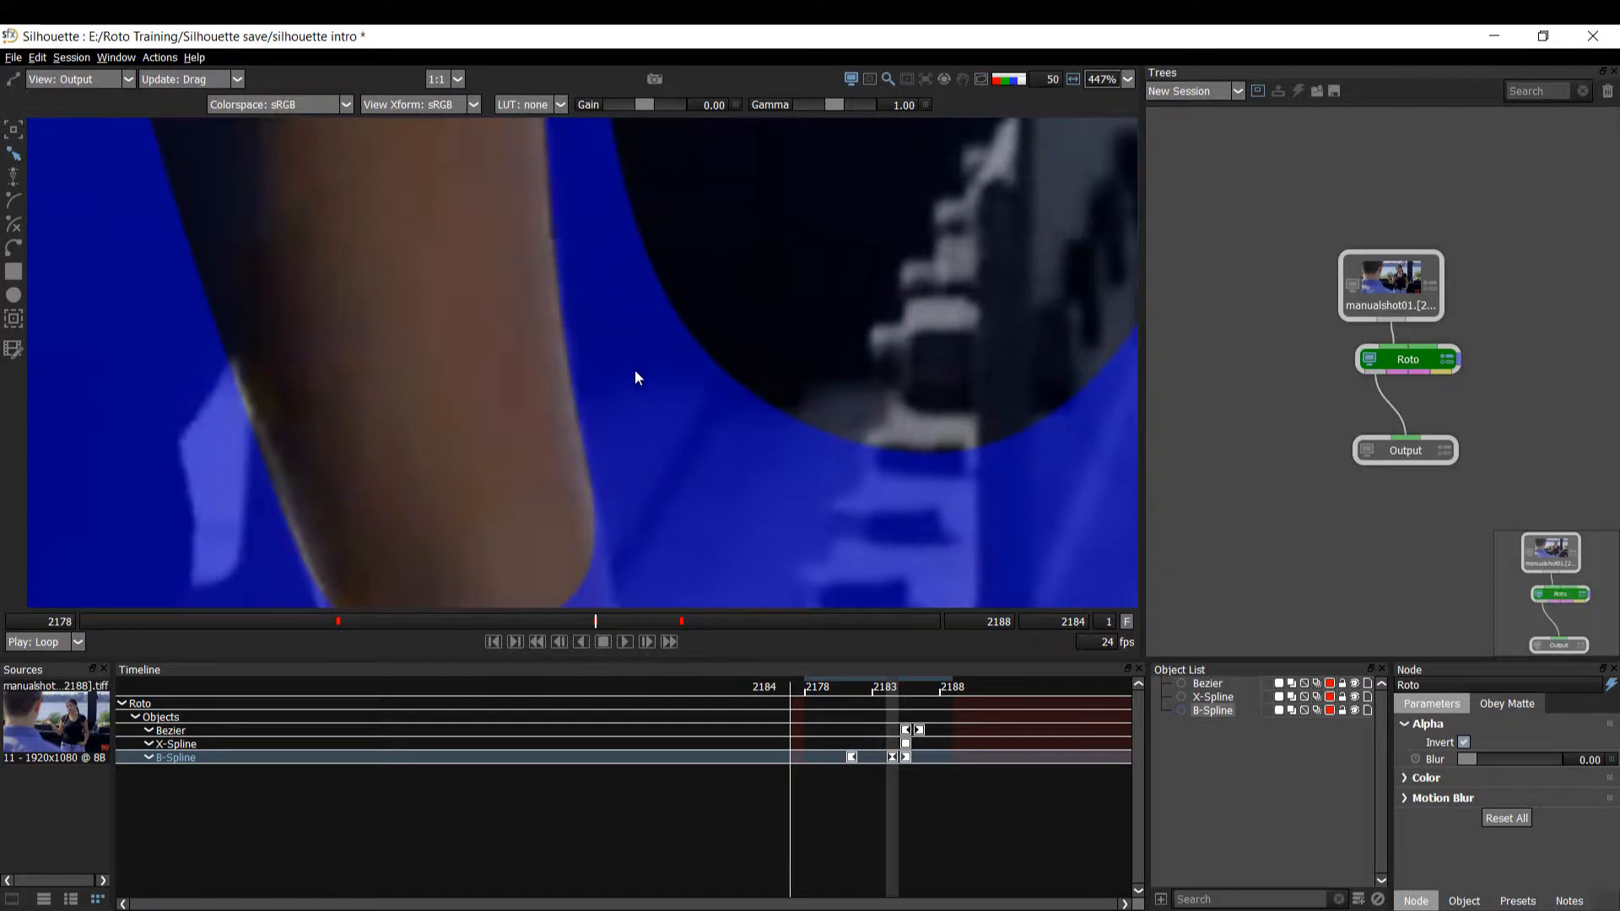
pyautogui.scroll(-1, 635, 371)
pyautogui.moveTo(630, 449); pyautogui.dragTo(631, 621)
pyautogui.press('1')
# - Nudge the outer-edge point at mid-arm four steps inward and check the matte in Output
pyautogui.moveTo(753, 218); pyautogui.dragTo(438, 321)
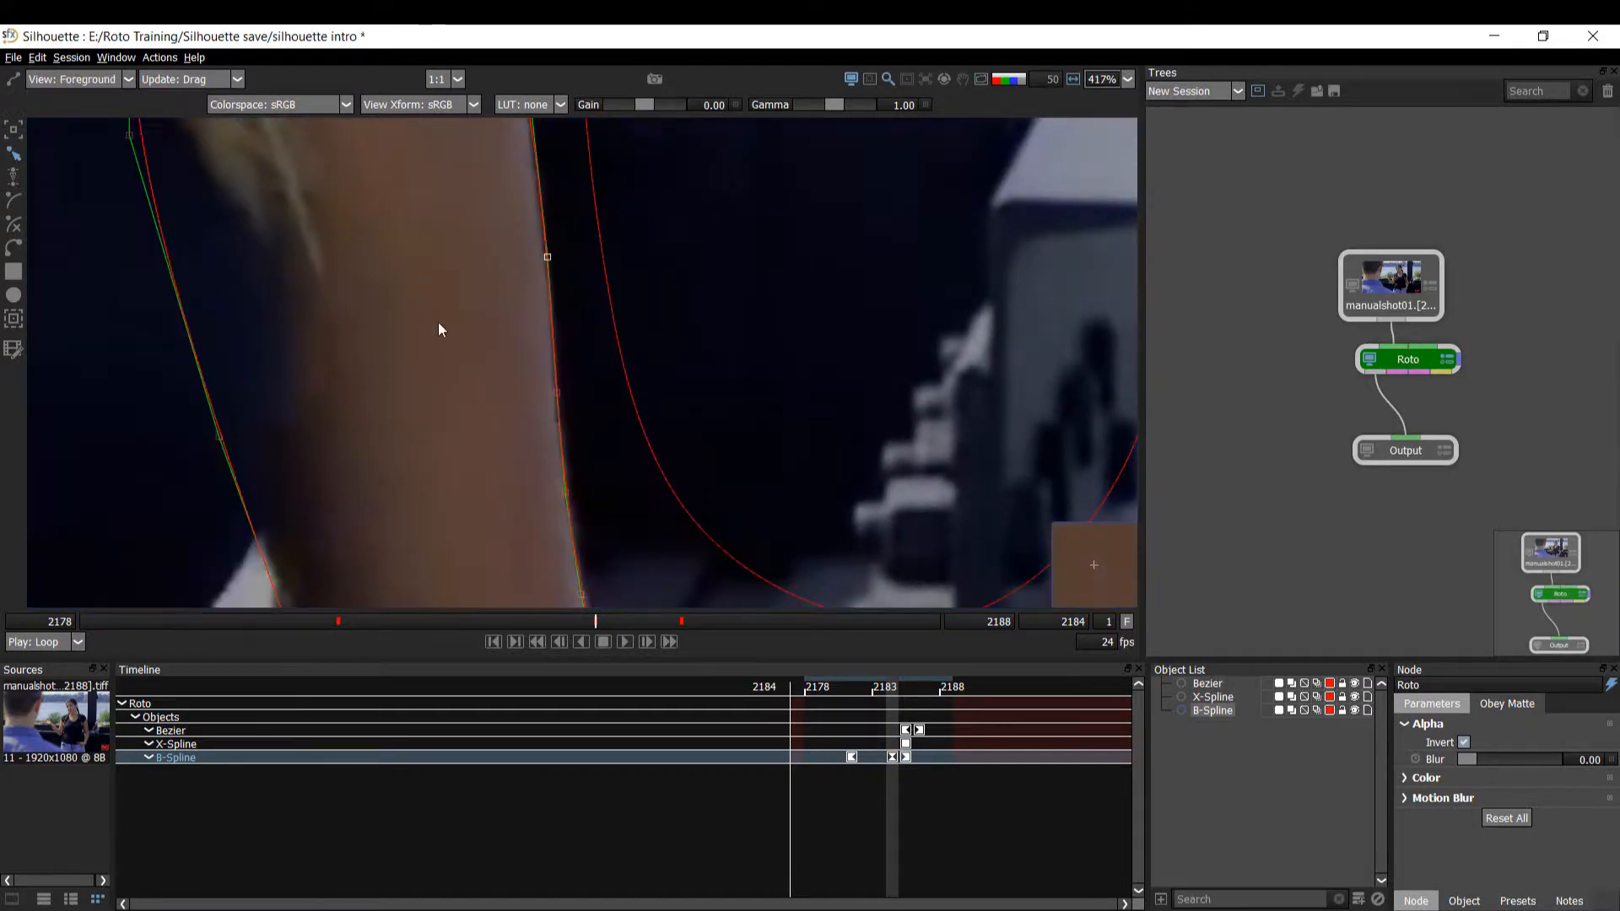
pyautogui.press('Left')
pyautogui.press('Left')
pyautogui.press('Left')
pyautogui.press('Left')
pyautogui.press('3')
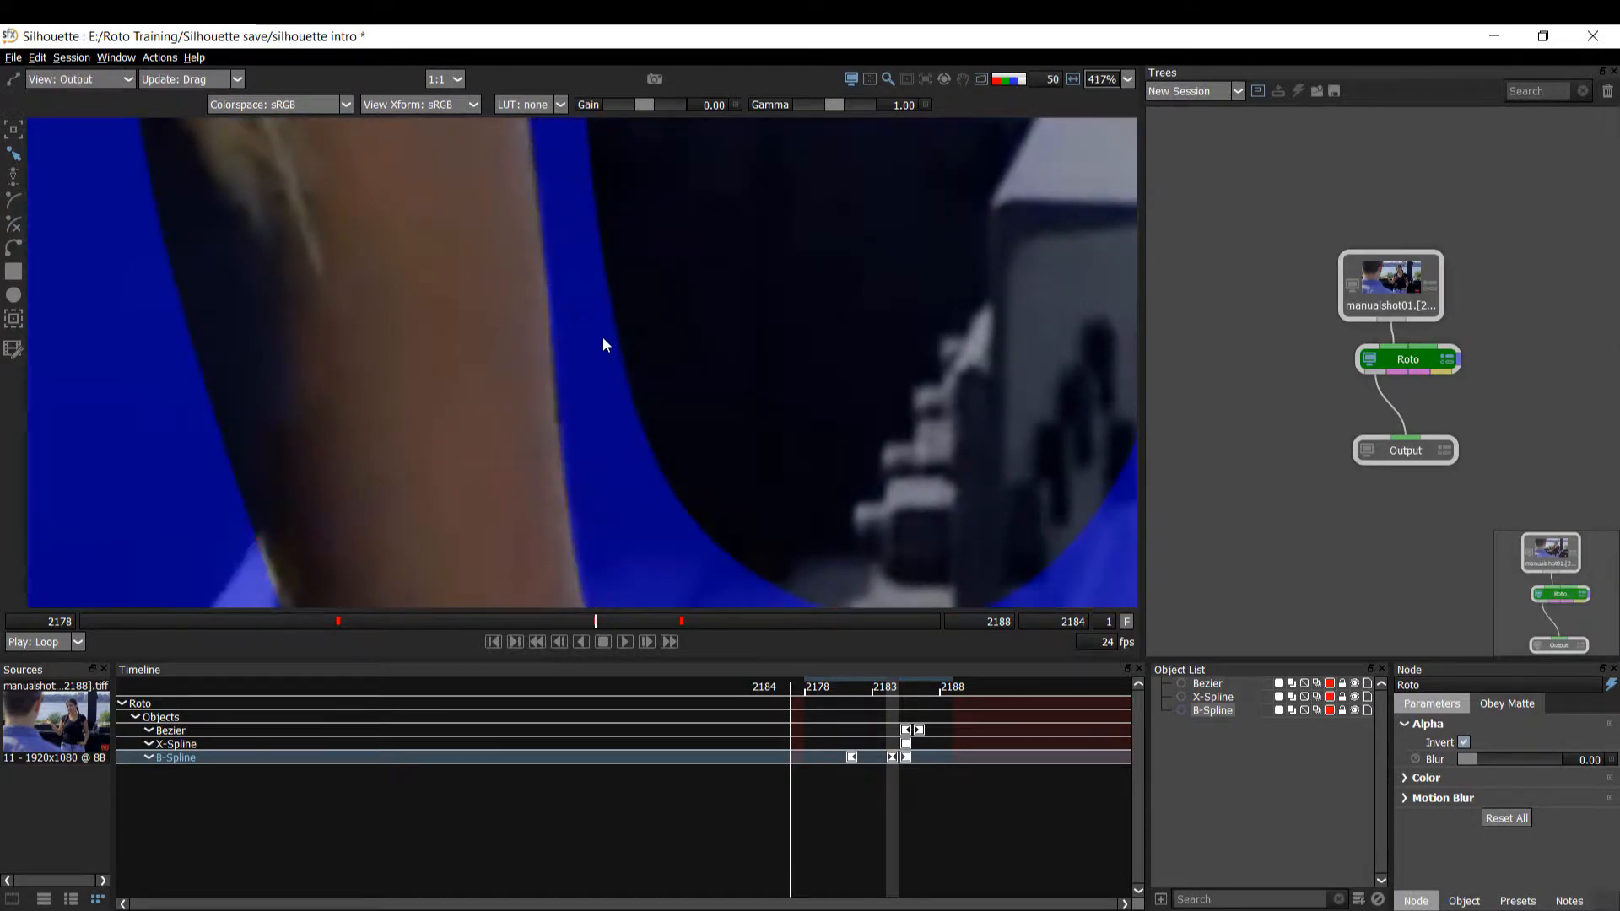
# - Select the next outer-edge point down the arm and compare the Output matte with the Foreground outline there
pyautogui.press('1')
pyautogui.moveTo(819, 271); pyautogui.dragTo(401, 470)
pyautogui.press('3')
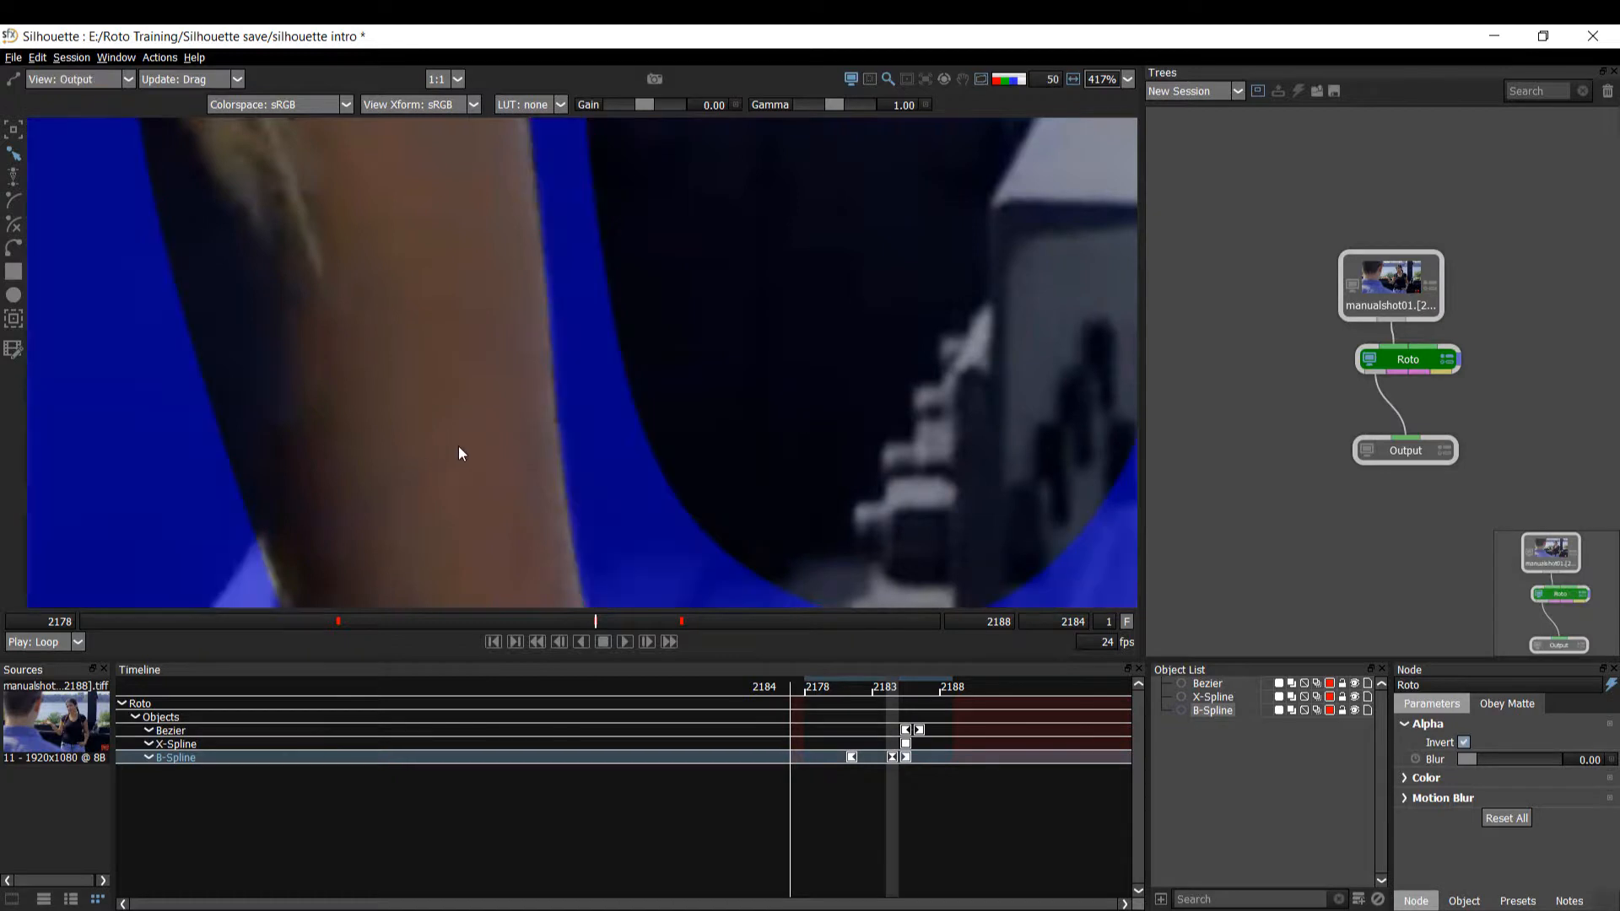
pyautogui.press('1')
pyautogui.press('3')
pyautogui.press('1')
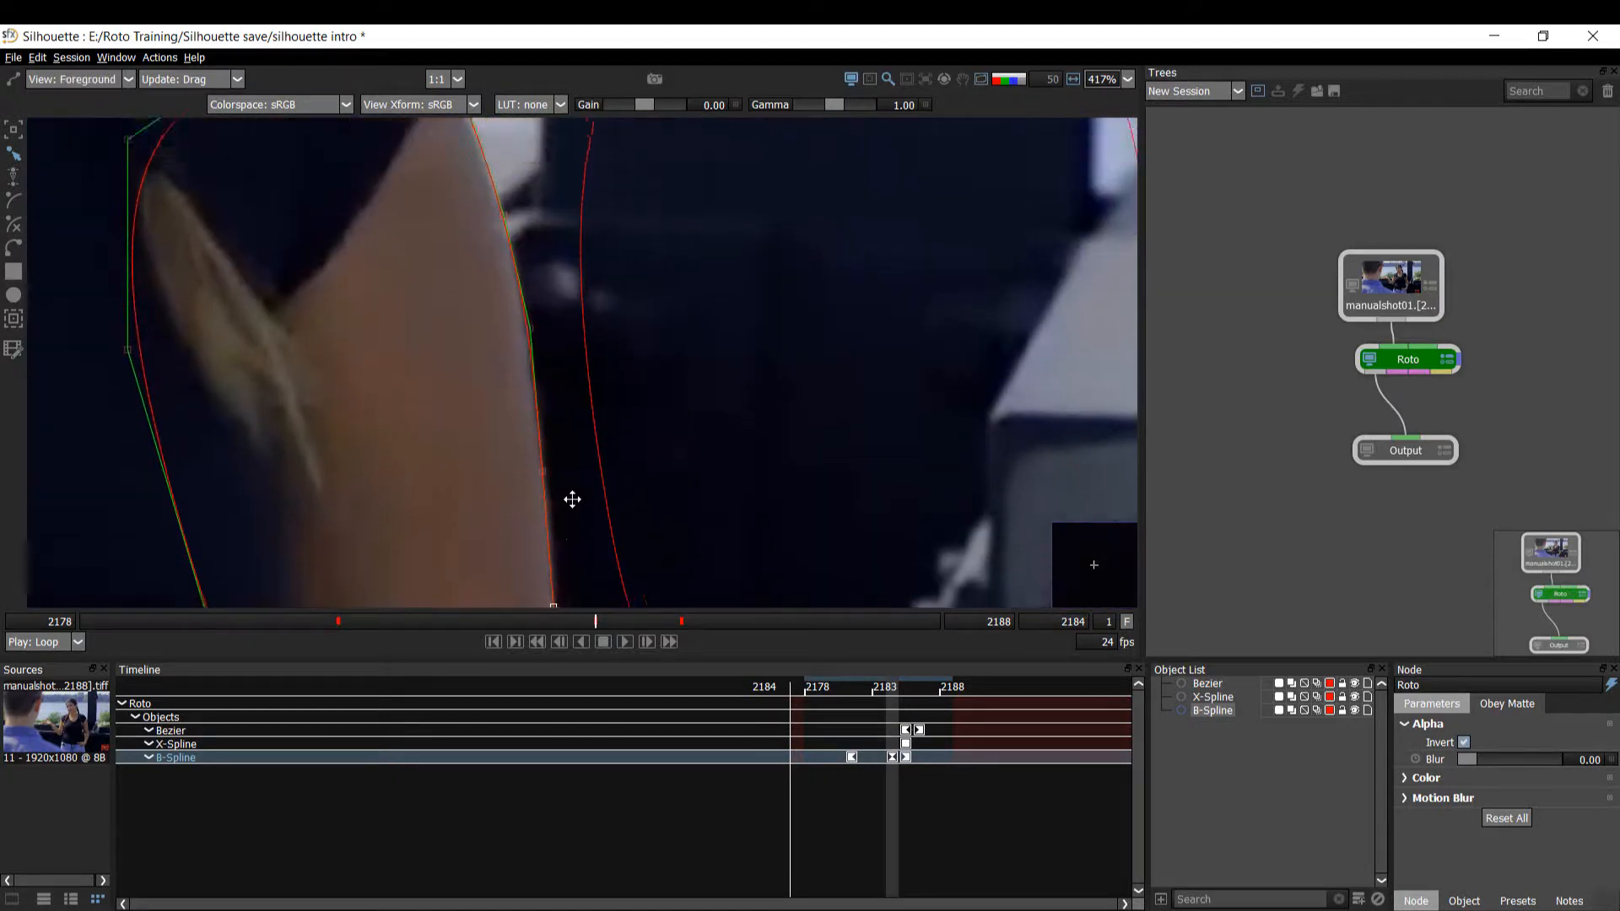
# - Nudge the outer-edge point on the upper arm two steps inward and compare the Output and Foreground views
pyautogui.press('Left')
pyautogui.press('Left')
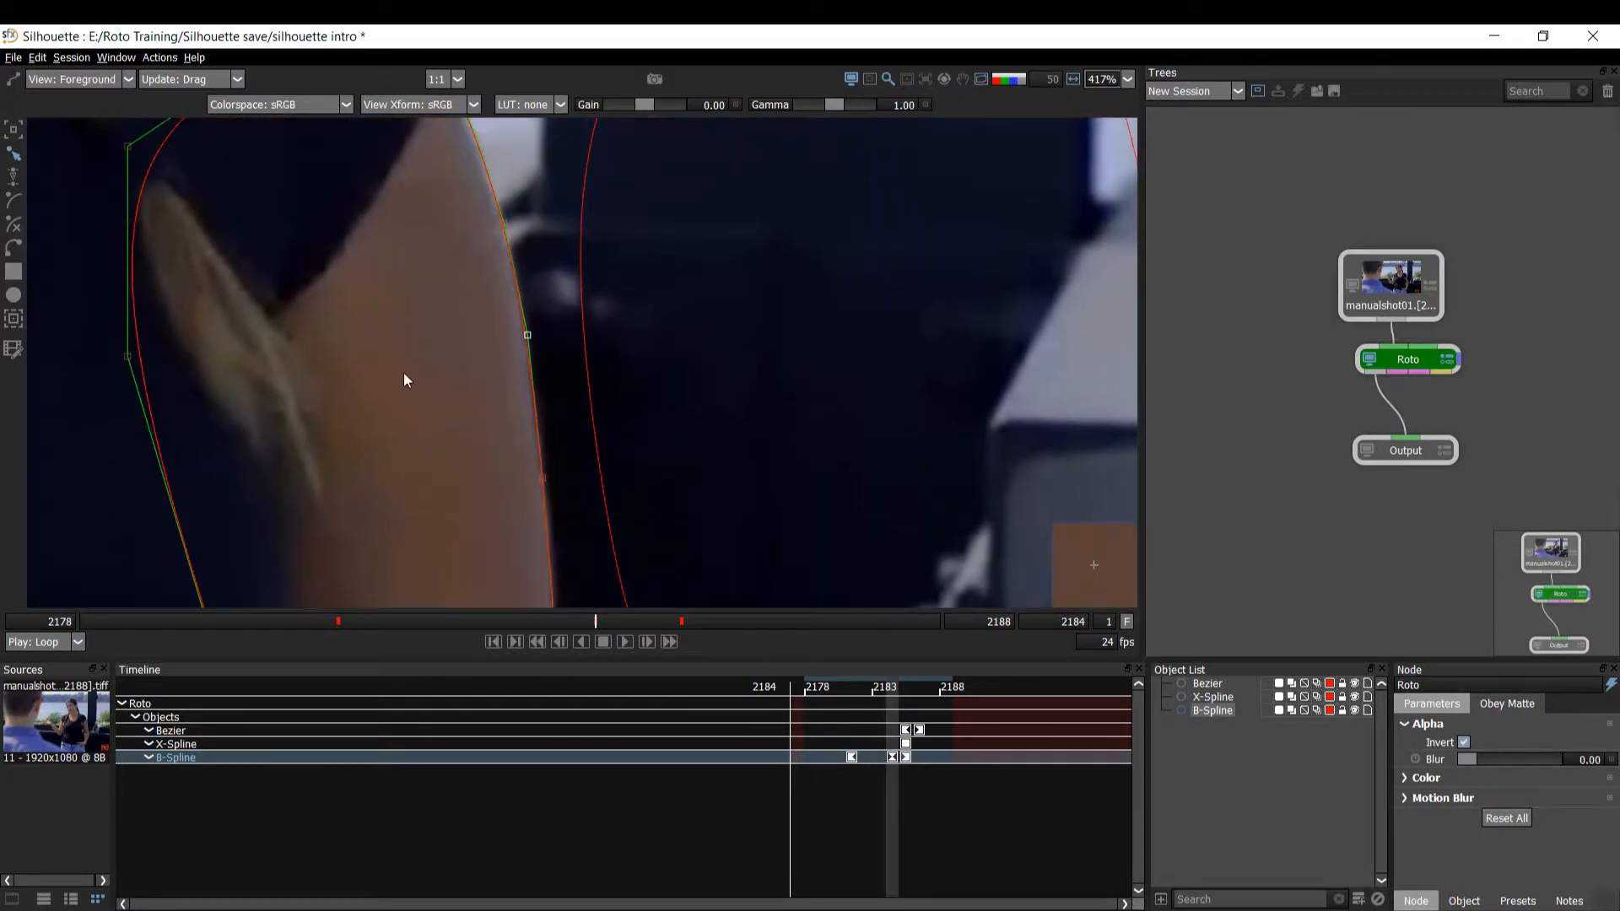
pyautogui.press('3')
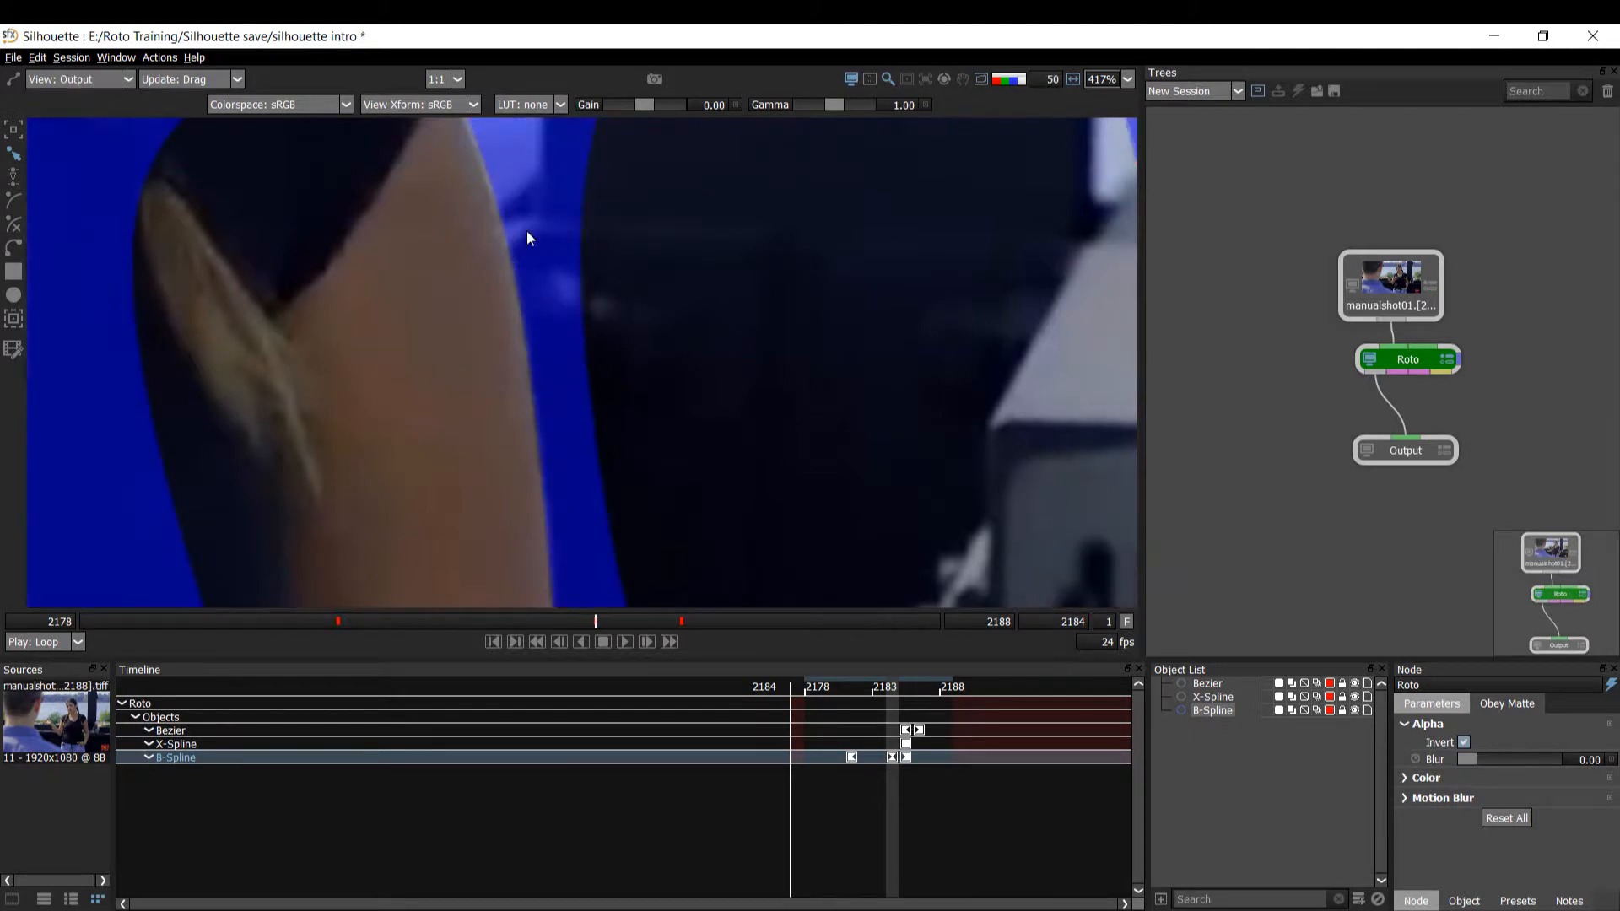
pyautogui.press('1')
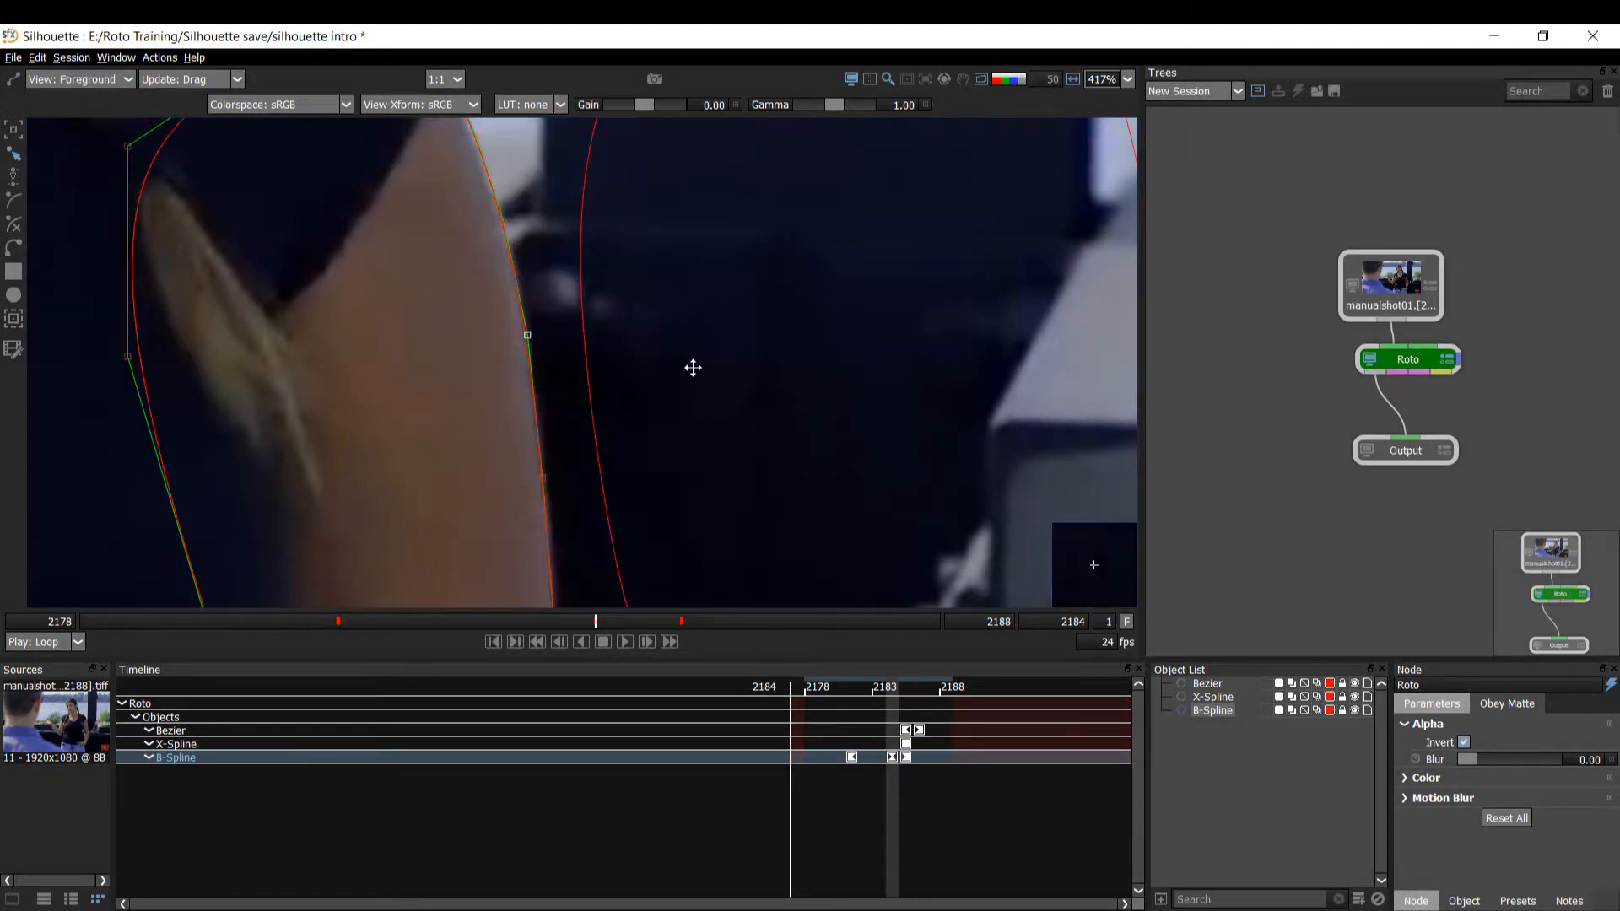
pyautogui.press('3')
pyautogui.scroll(-2, 591, 350)
pyautogui.press('1')
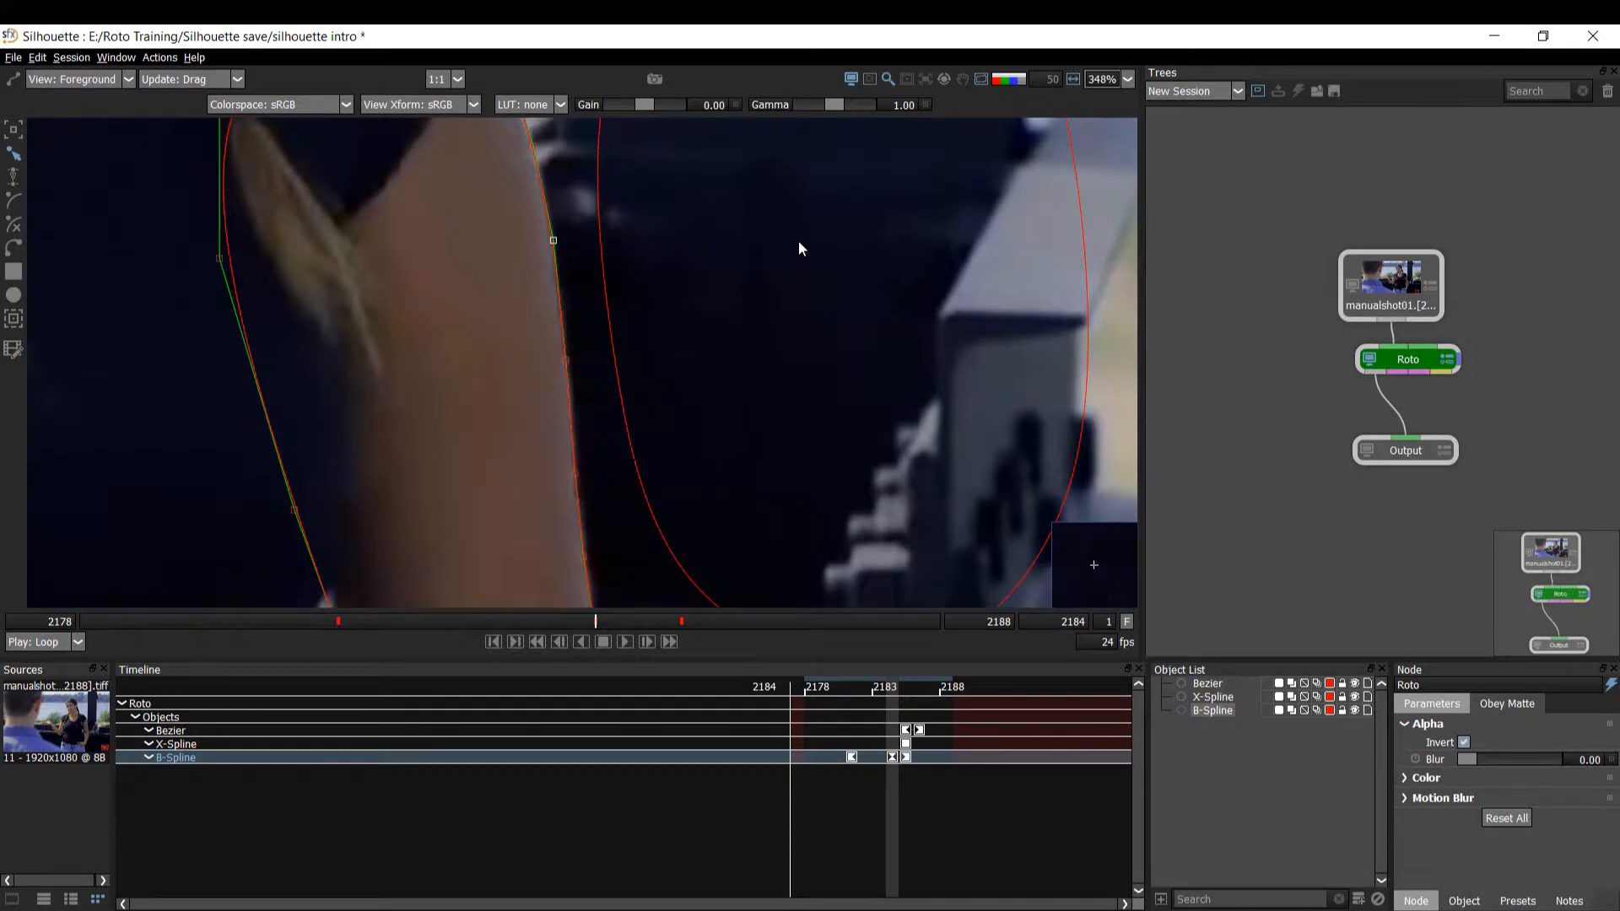
# - Nudge the four outer-edge points from upper arm to mid-arm one step inward and check the matte in Output
pyautogui.moveTo(355, 562); pyautogui.dragTo(353, 560)
pyautogui.press('Left')
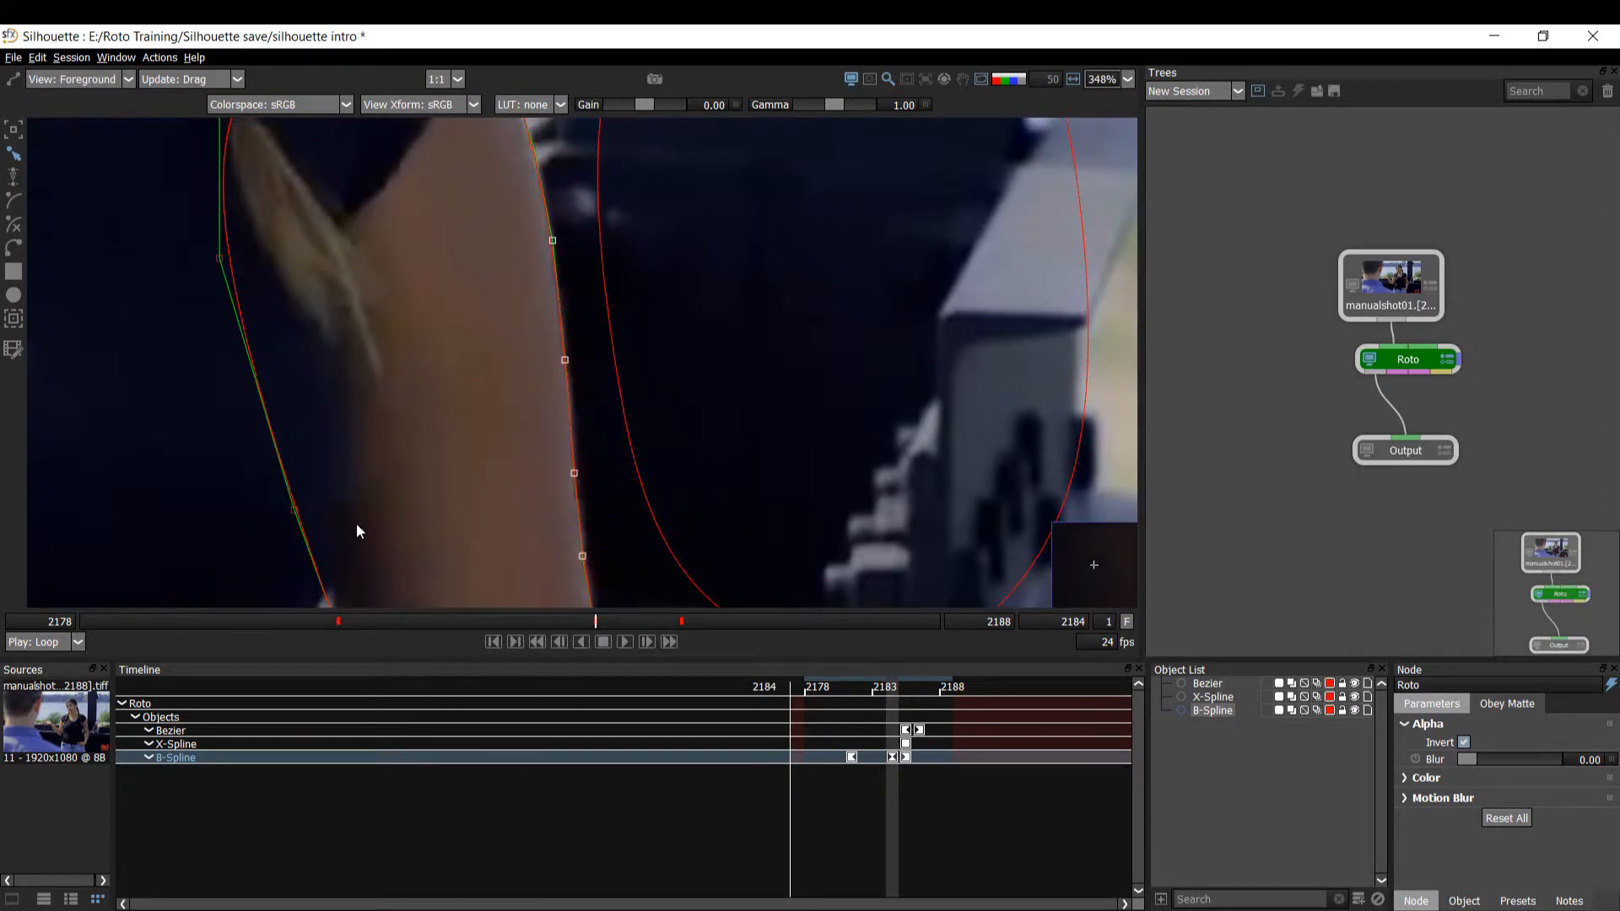
pyautogui.press('3')
pyautogui.scroll(-2, 502, 426)
pyautogui.moveTo(503, 469); pyautogui.dragTo(474, 368)
pyautogui.press('1')
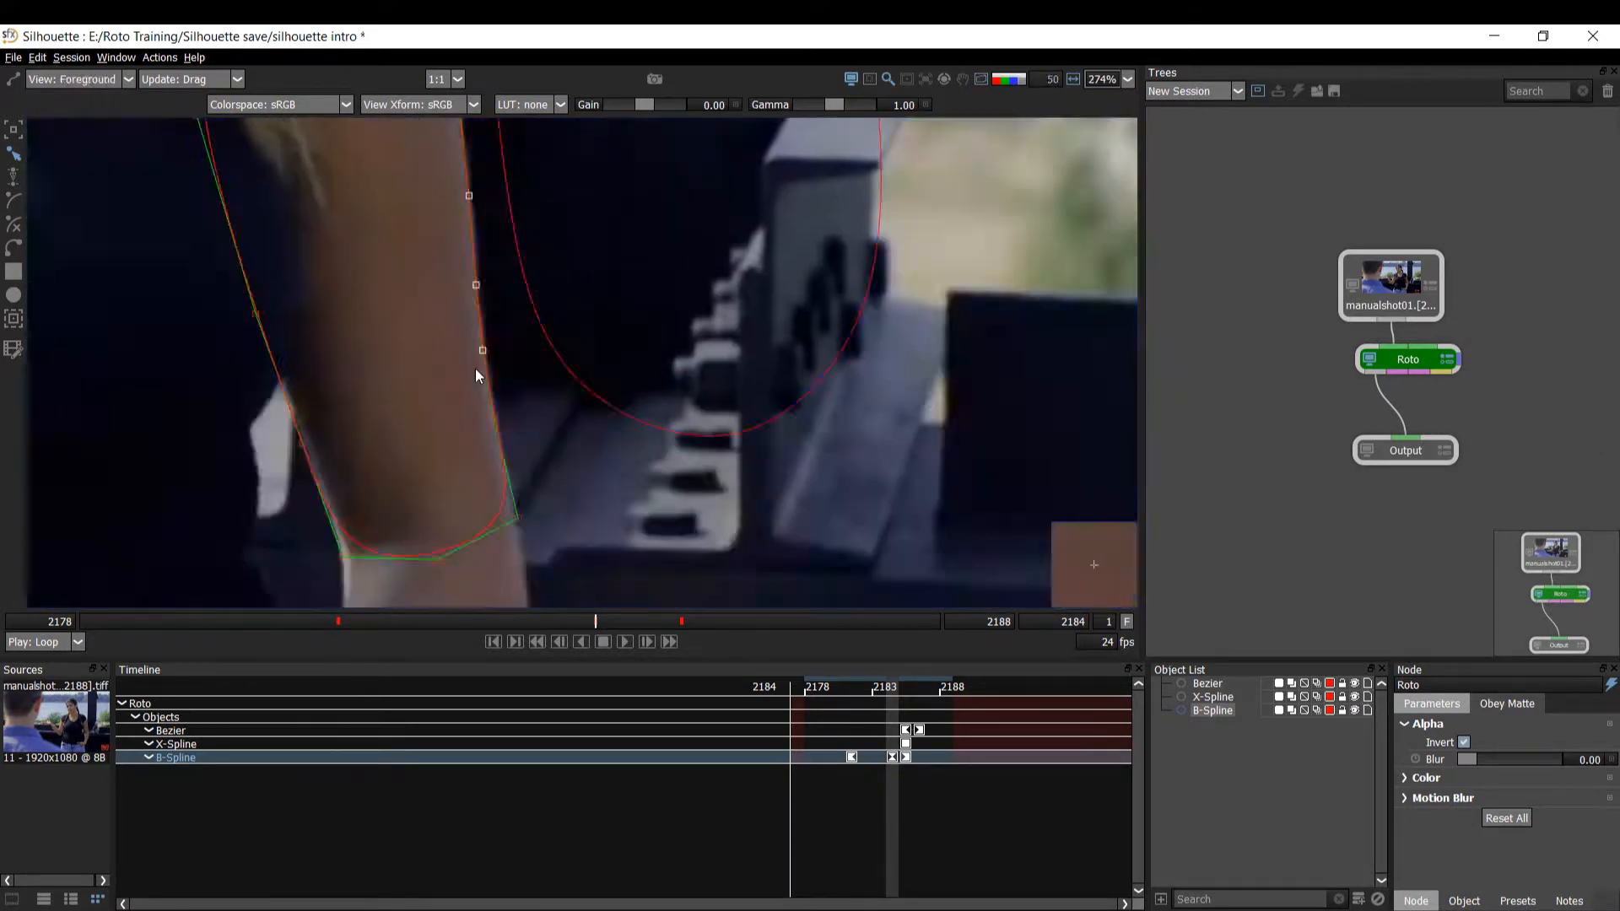
# - Examine the whole arm matte and the edge below the sleeve, alternating the inverted Output and the Foreground outline
pyautogui.press('3')
pyautogui.scroll(-1, 296, 475)
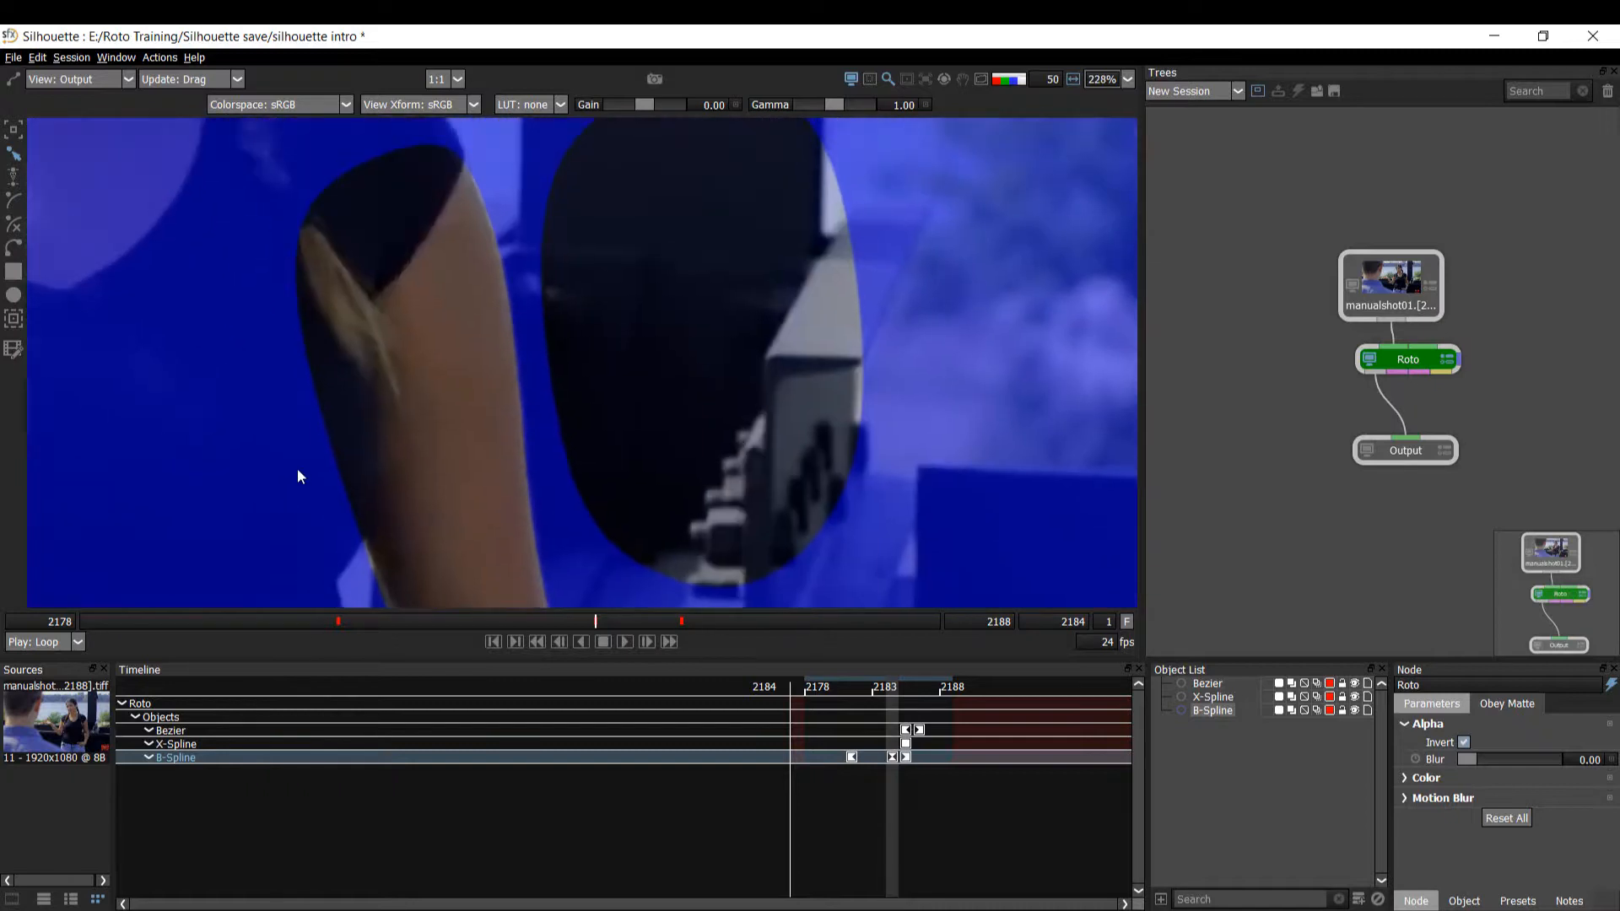
pyautogui.press('1')
pyautogui.scroll(-1, 484, 322)
pyautogui.scroll(1, 485, 322)
pyautogui.press('3')
pyautogui.moveTo(485, 204); pyautogui.dragTo(436, 417)
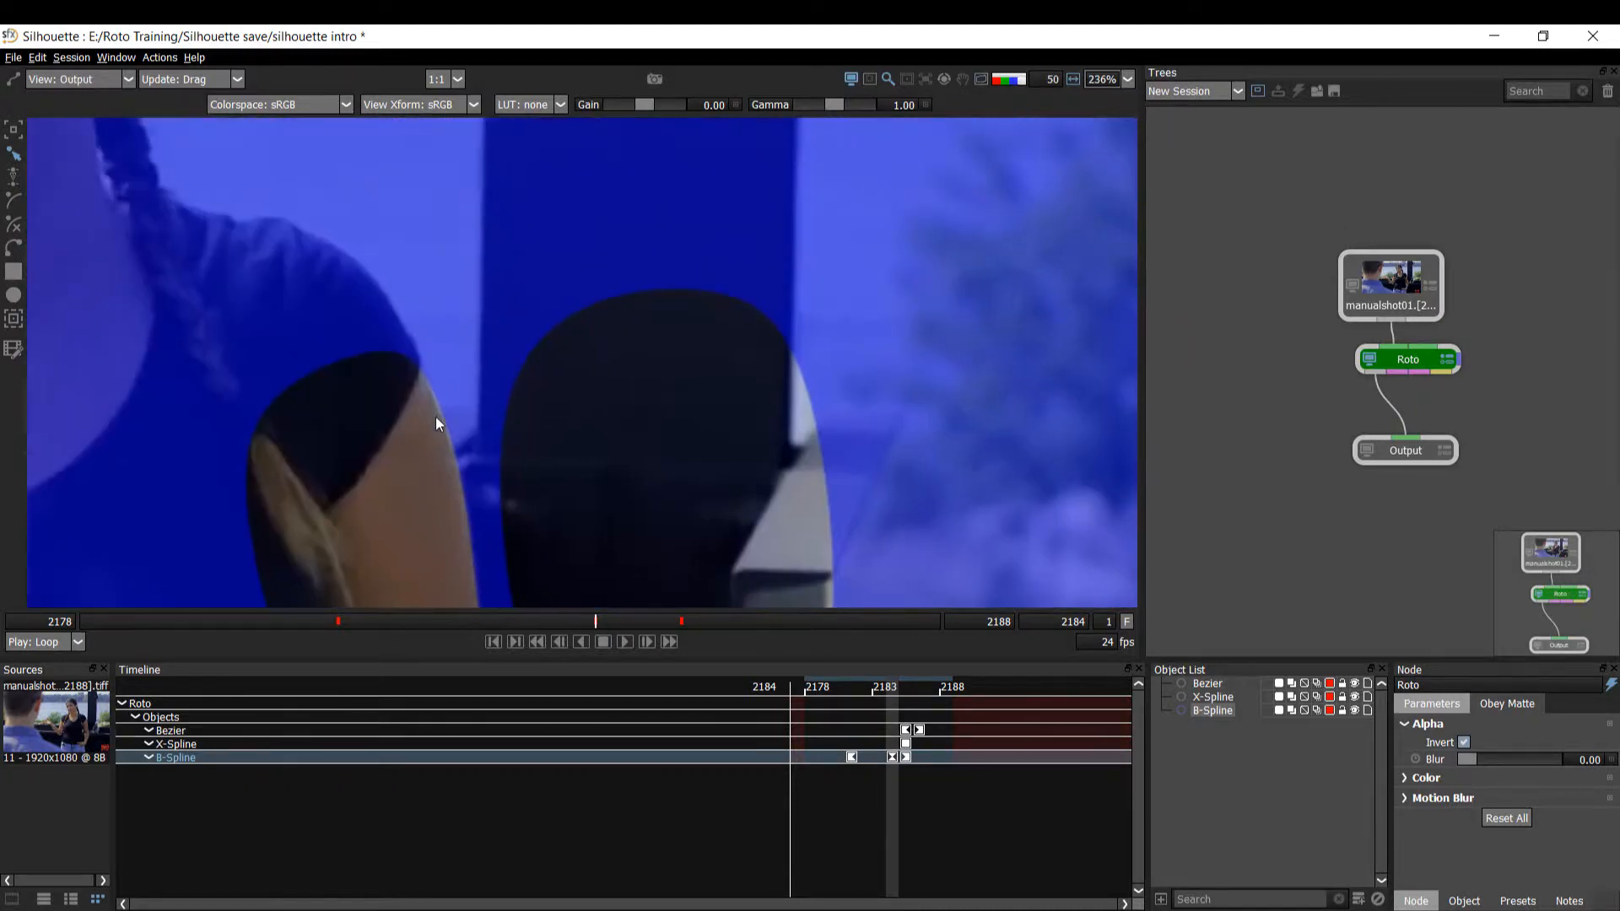
pyautogui.scroll(4, 435, 416)
pyautogui.press('1')
pyautogui.press('3')
pyautogui.press('1')
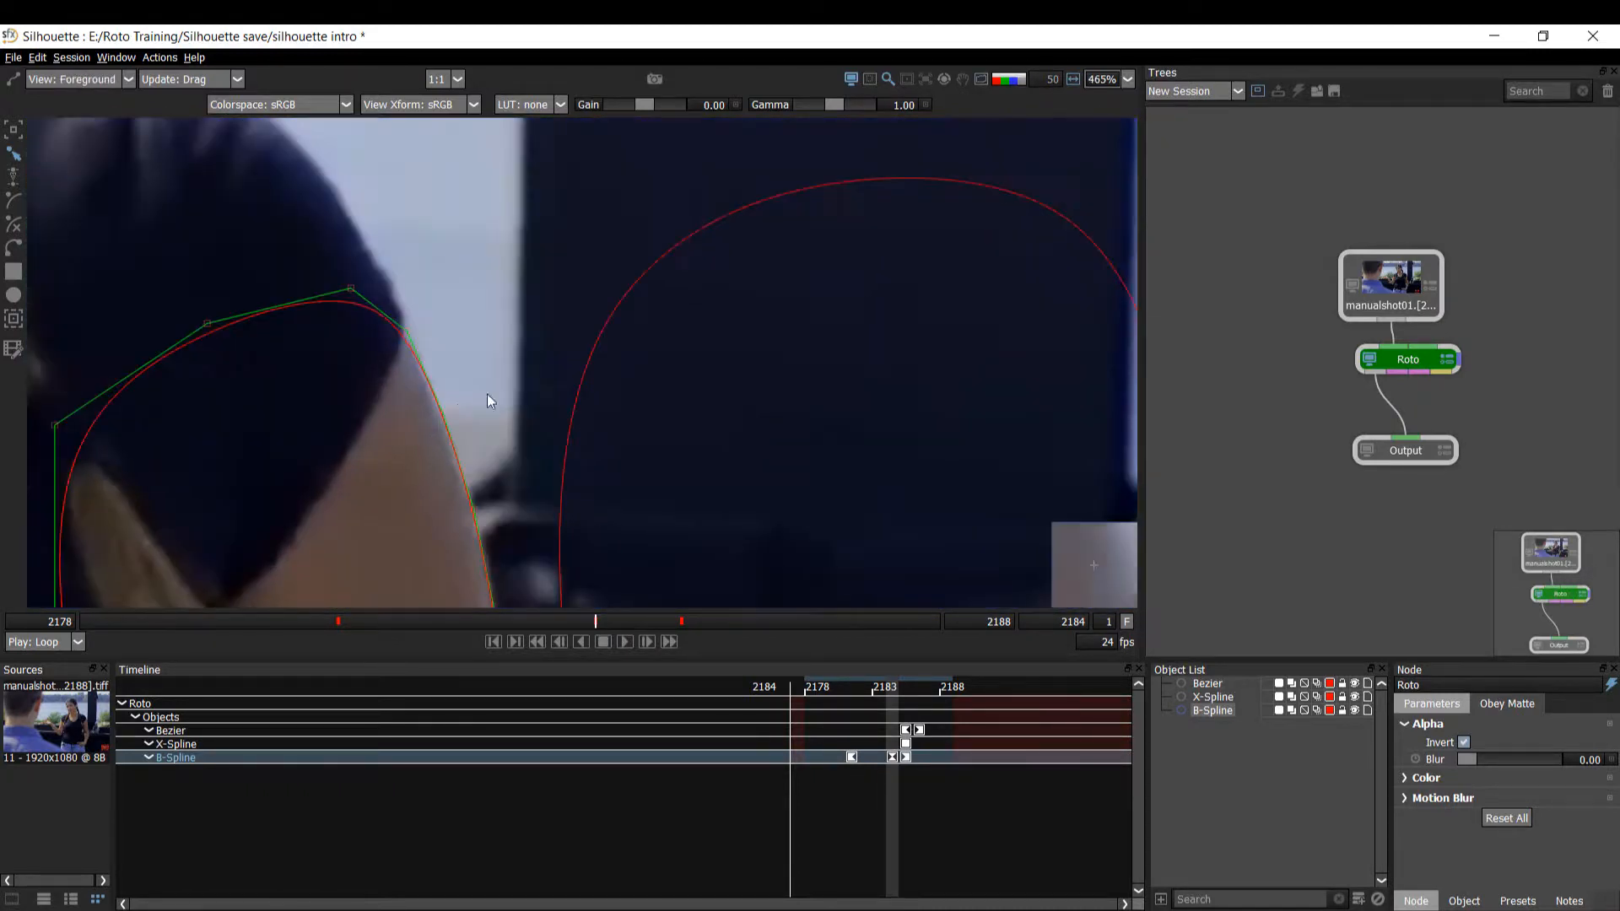
# - Select the outer-edge points just below the sleeve, move the middle one slightly inward and compare Output with Foreground
pyautogui.moveTo(552, 300); pyautogui.dragTo(387, 527)
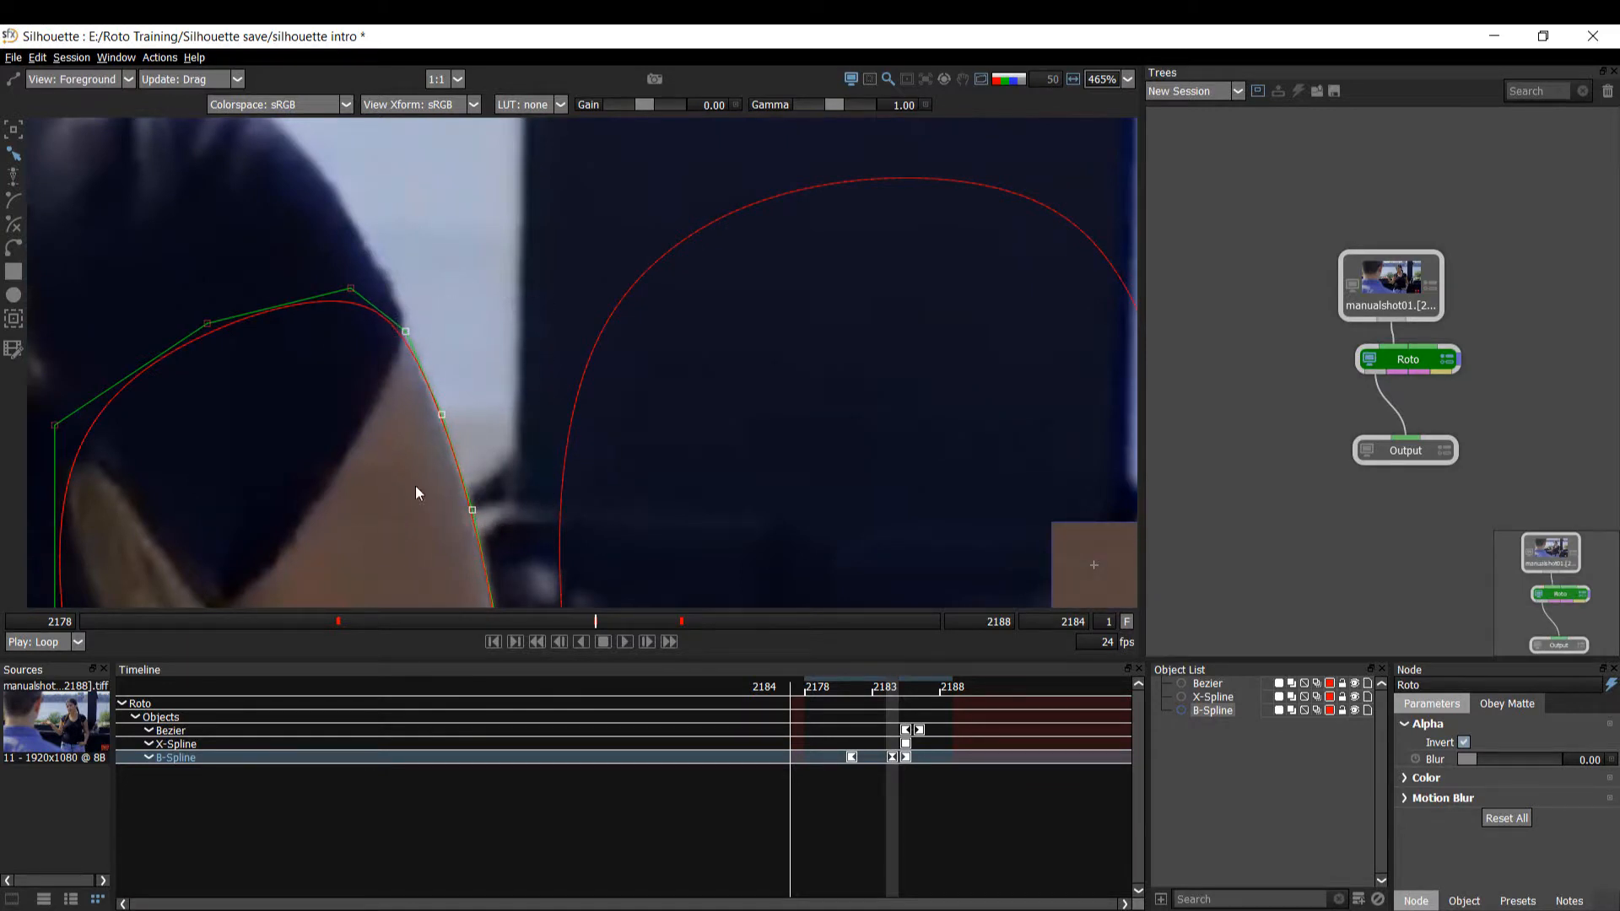
pyautogui.press('3')
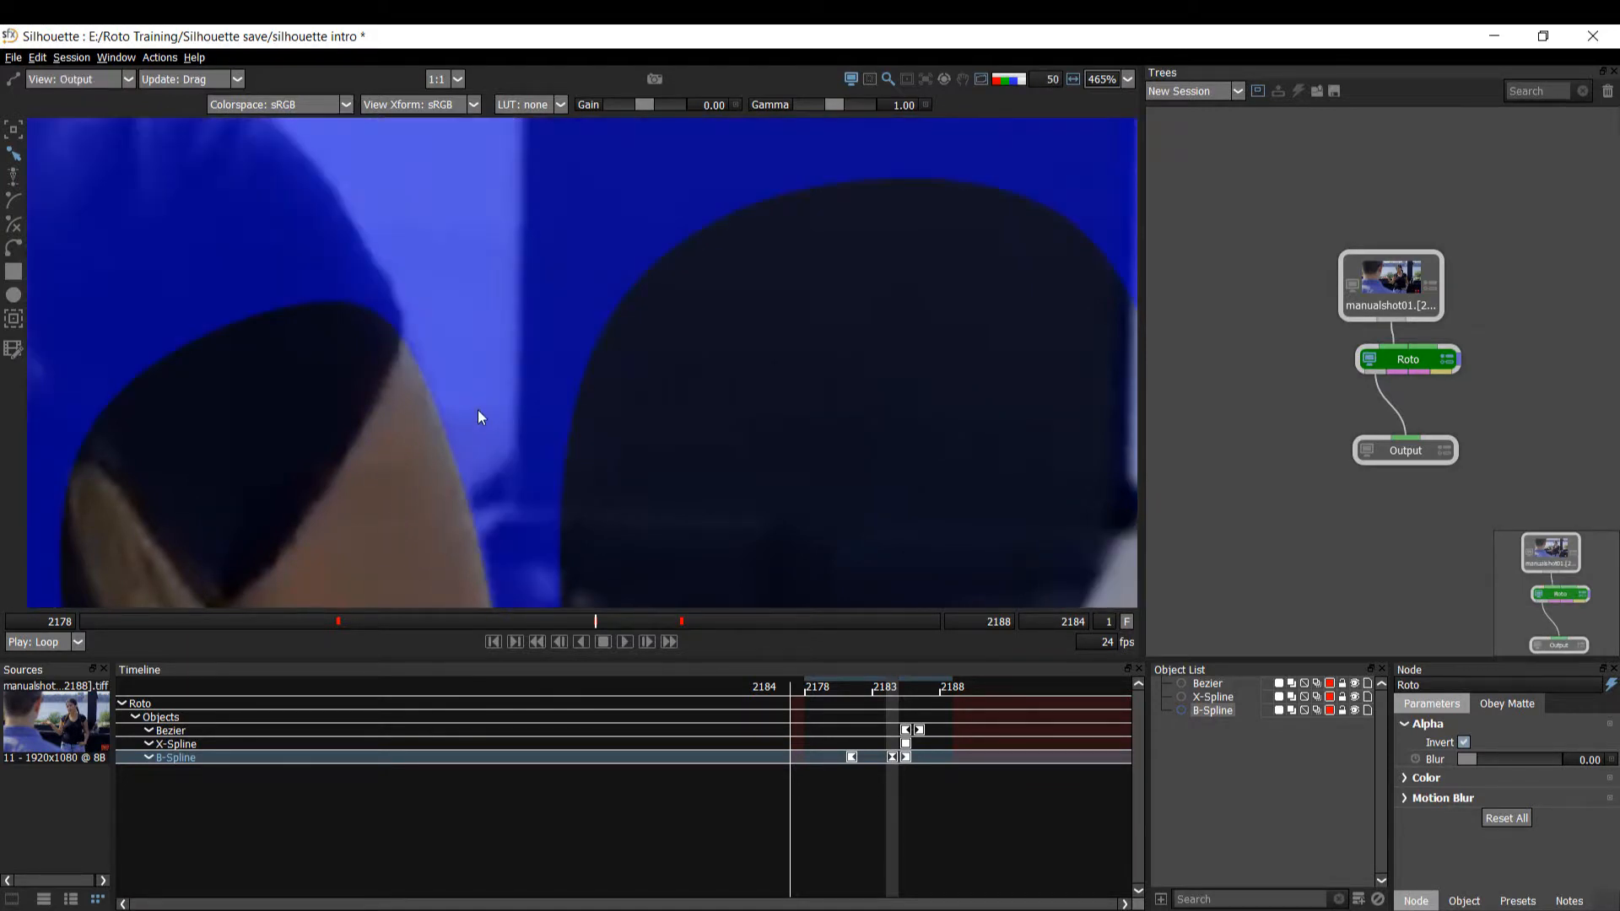
pyautogui.press('1')
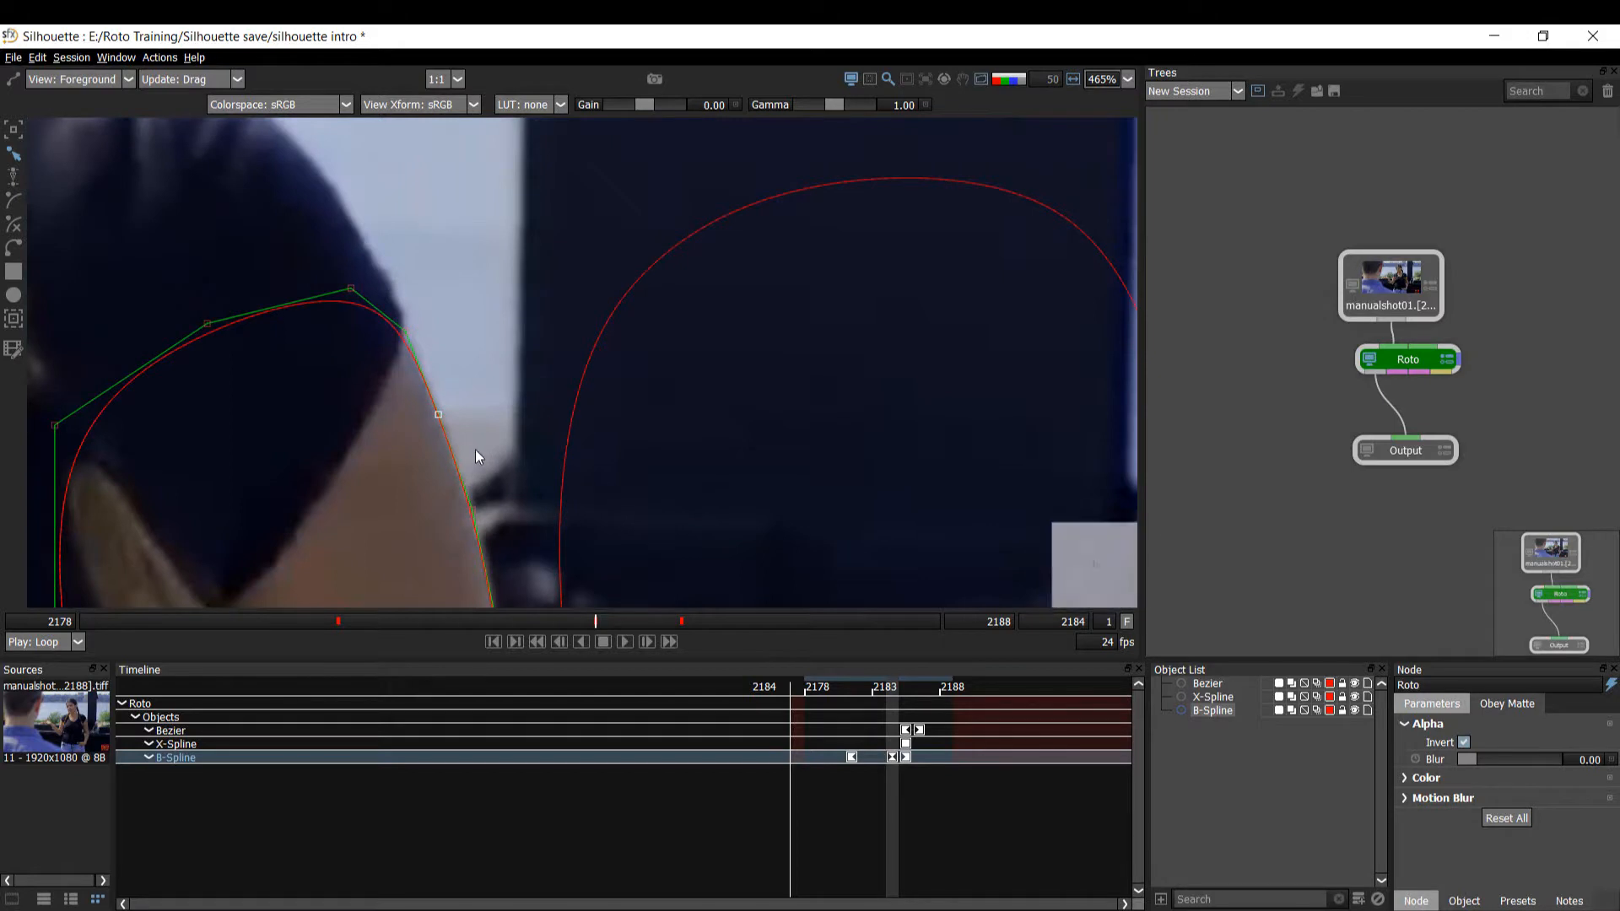
# - Compare the outline below the sleeve in Foreground and Output, turn off the alpha inversion and examine the outer arm edge in Output
pyautogui.press('3')
pyautogui.press('1')
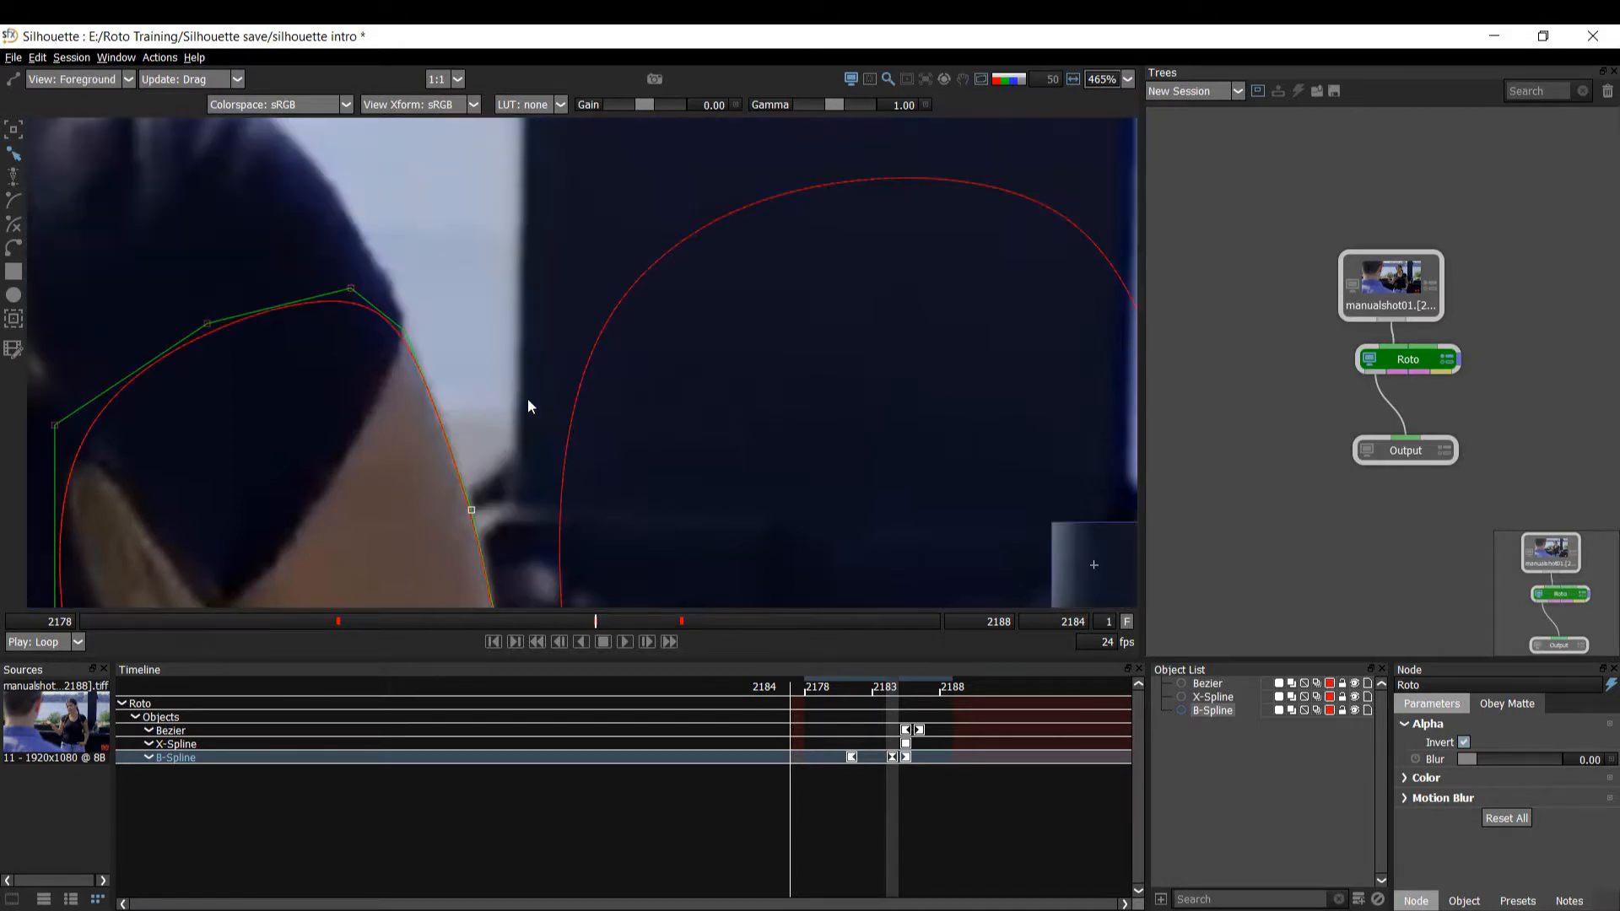
pyautogui.press('3')
pyautogui.press('1')
pyautogui.click(1463, 742)
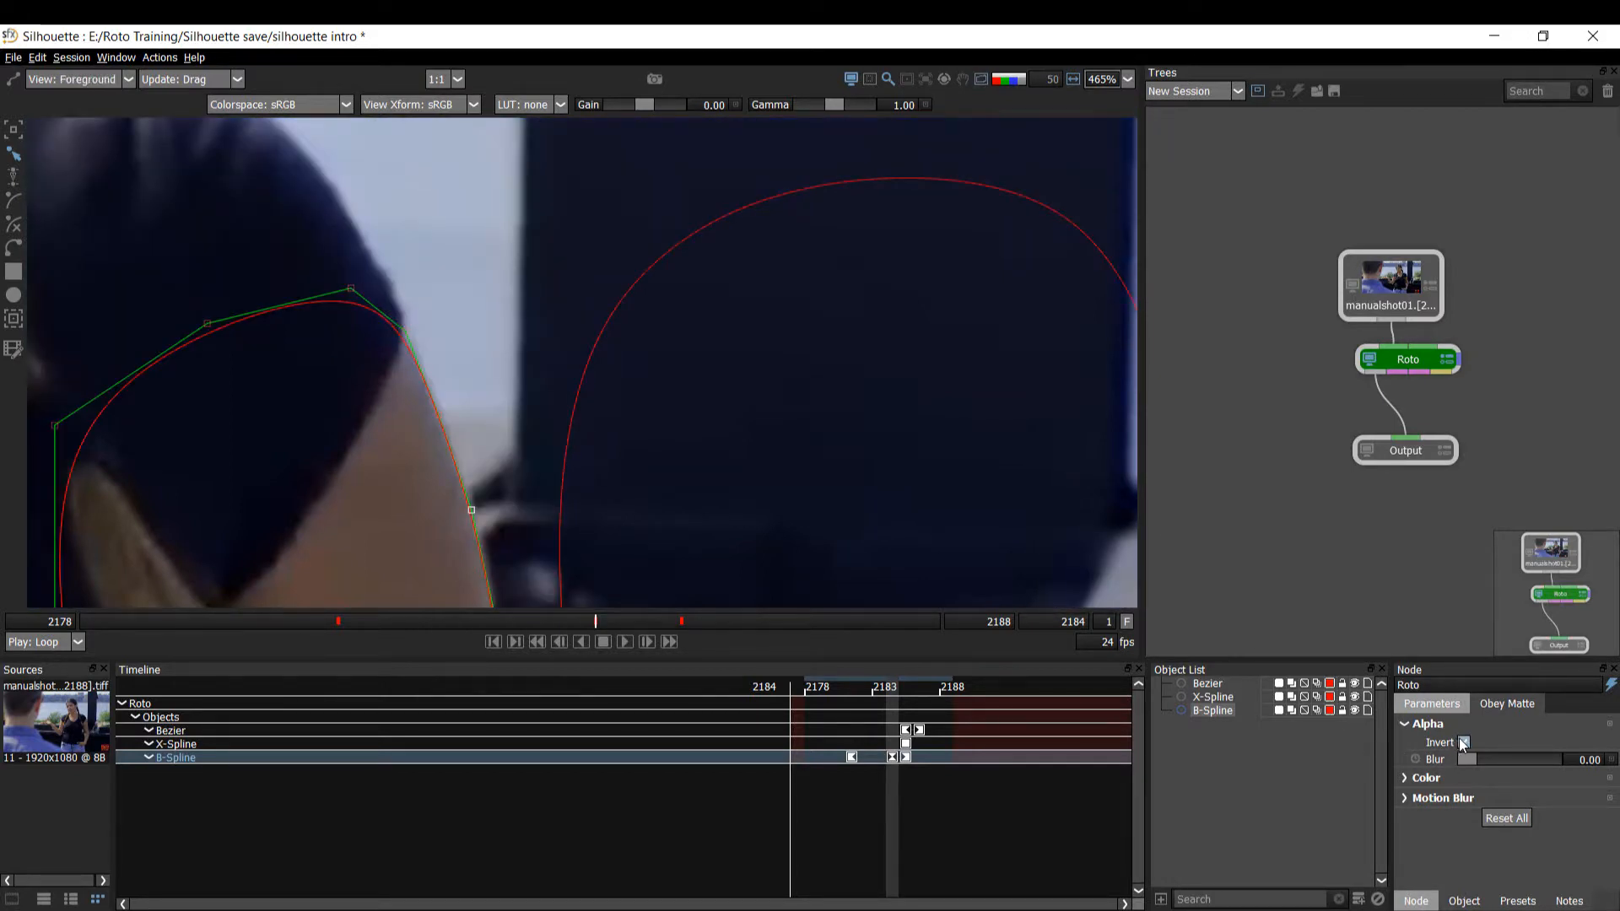
pyautogui.press('3')
pyautogui.scroll(-3, 562, 432)
pyautogui.moveTo(563, 438); pyautogui.dragTo(519, 179)
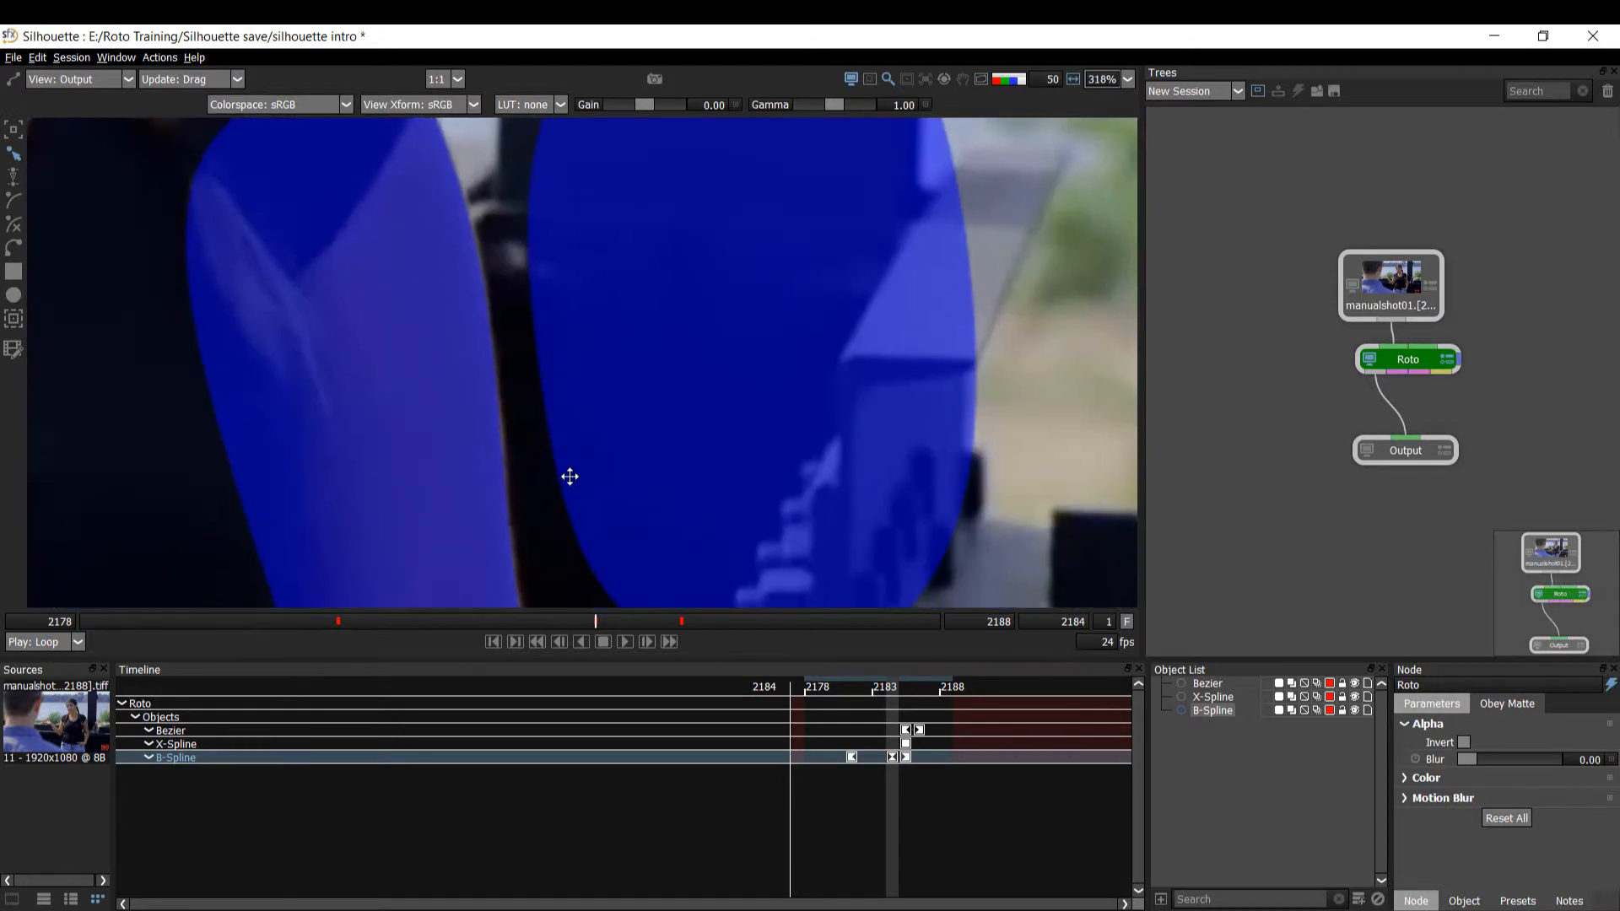
pyautogui.moveTo(568, 477); pyautogui.dragTo(562, 438)
pyautogui.scroll(2, 590, 388)
pyautogui.scroll(3, 516, 439)
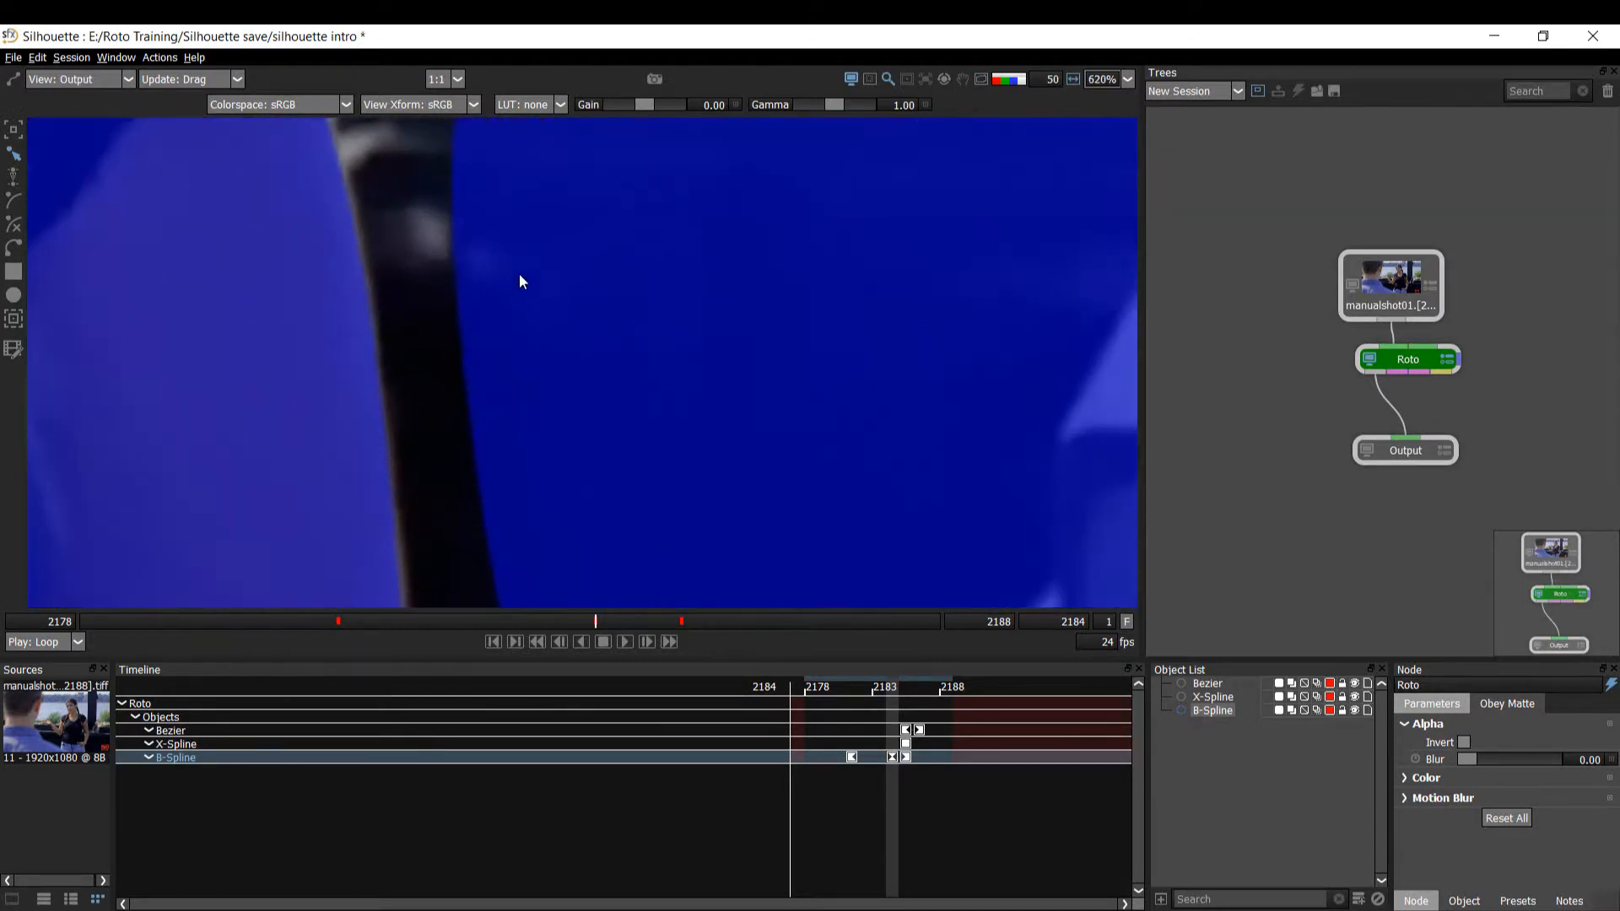
# - Examine the outer arm edge below the sleeve close up, alternating the Foreground outline with the non-inverted Output matte
pyautogui.press('1')
pyautogui.press('3')
pyautogui.scroll(1, 397, 326)
pyautogui.moveTo(344, 171); pyautogui.dragTo(356, 300)
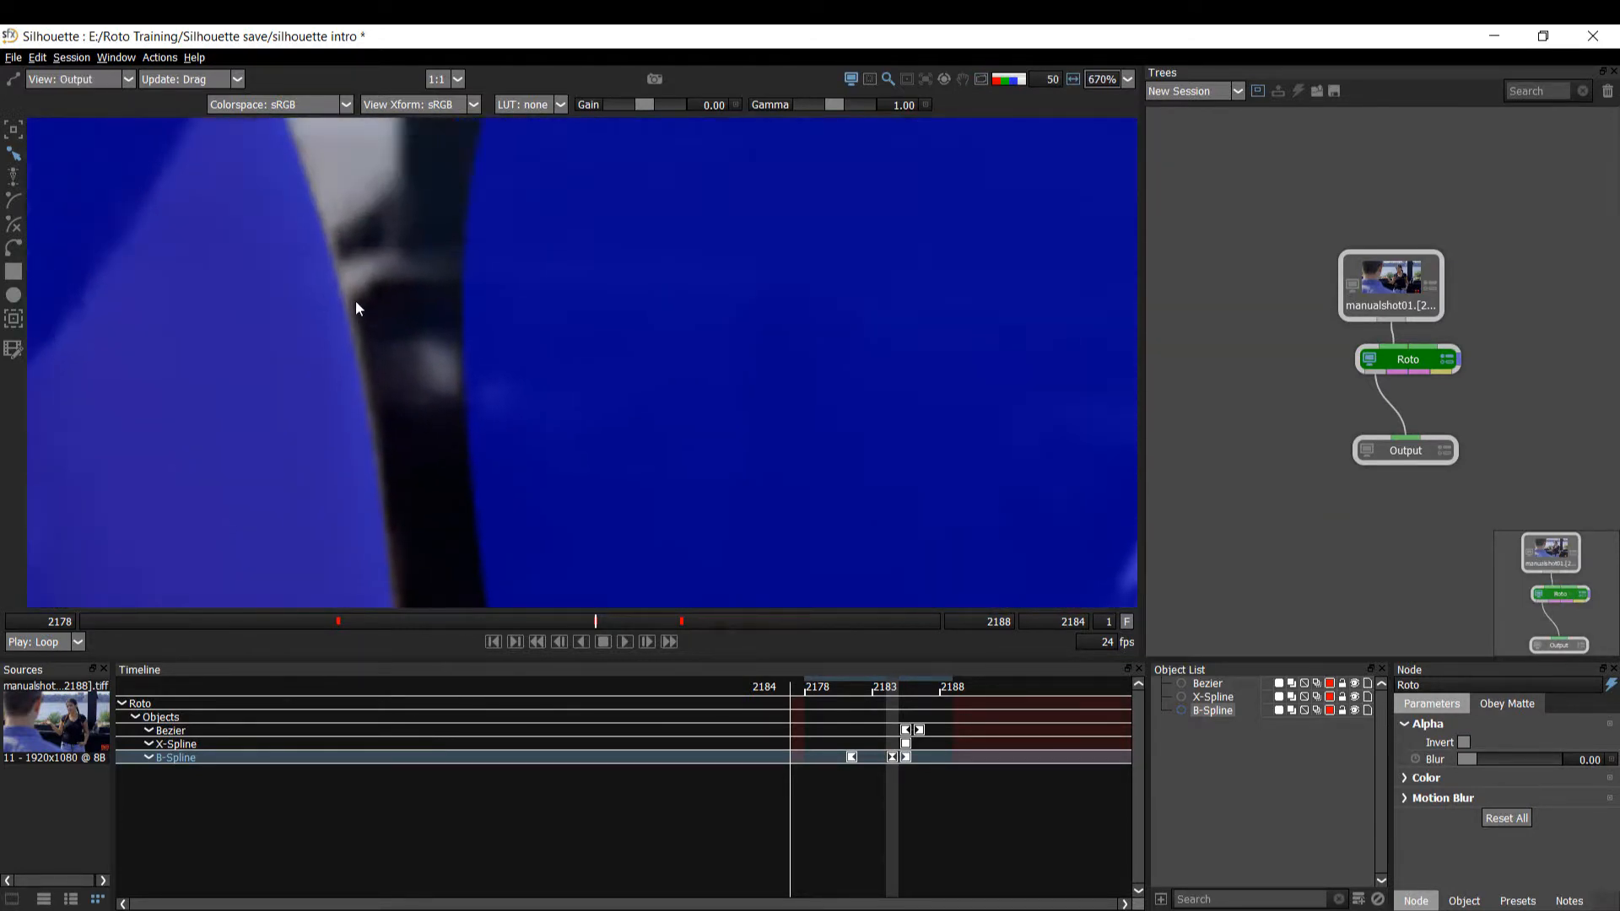
pyautogui.press('1')
pyautogui.press('3')
pyautogui.scroll(1, 381, 268)
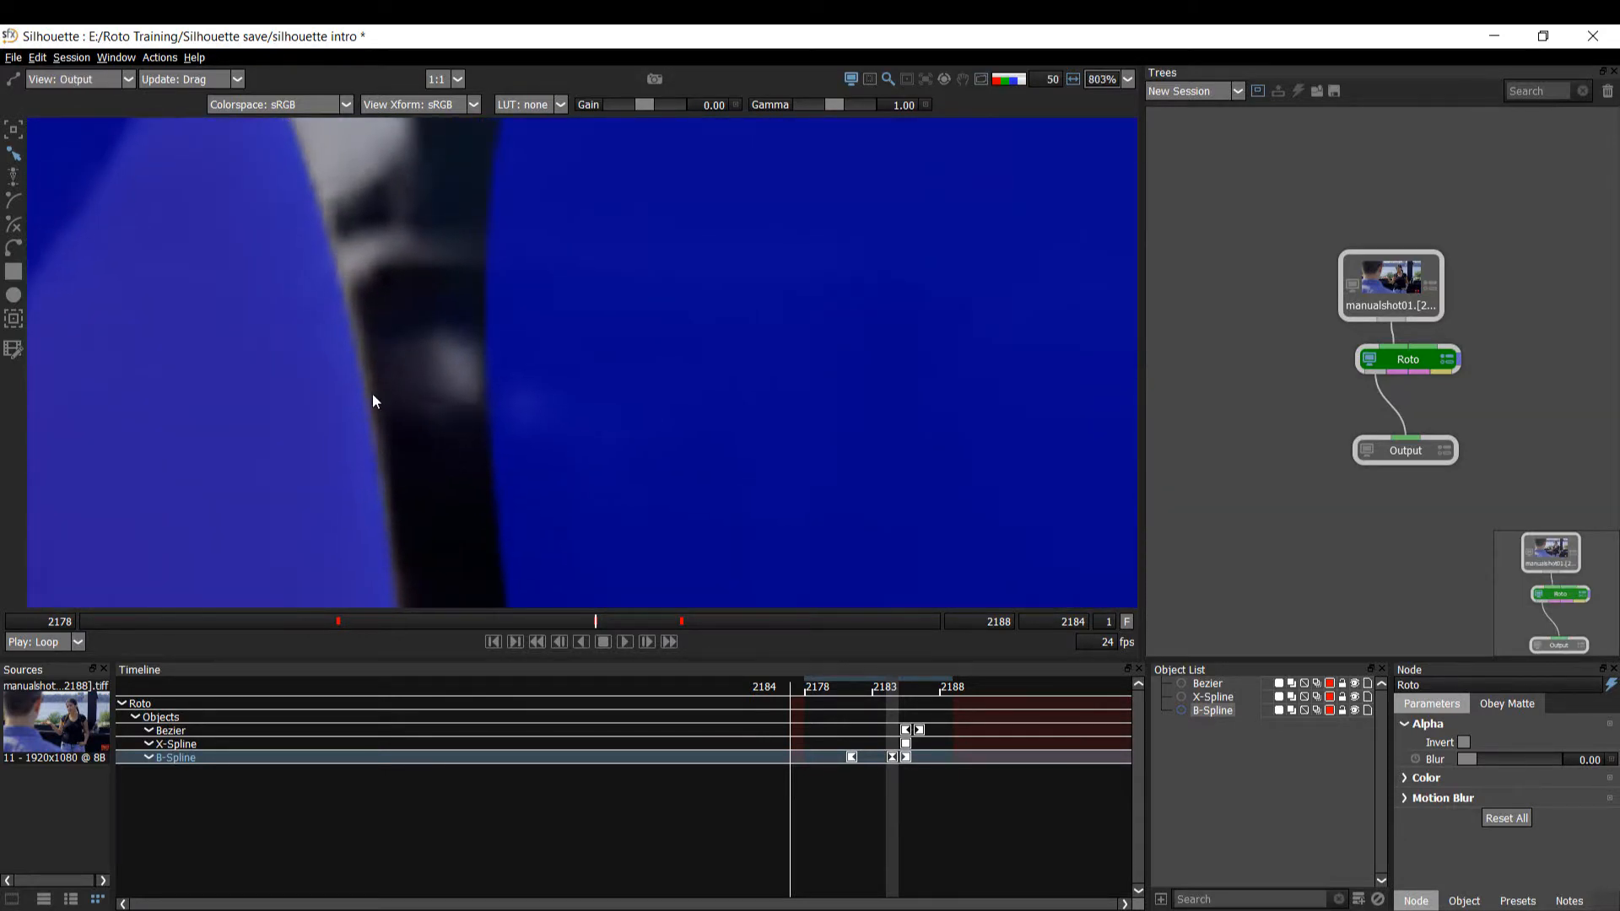
pyautogui.press('1')
pyautogui.press('3')
# - Deselect the shape and compare the arm edge in normal and inverted Output mattes, ending on the Foreground view
pyautogui.moveTo(435, 419); pyautogui.dragTo(488, 444)
pyautogui.press('1')
pyautogui.click(412, 317)
pyautogui.scroll(1, 458, 268)
pyautogui.scroll(1, 489, 444)
pyautogui.press('3')
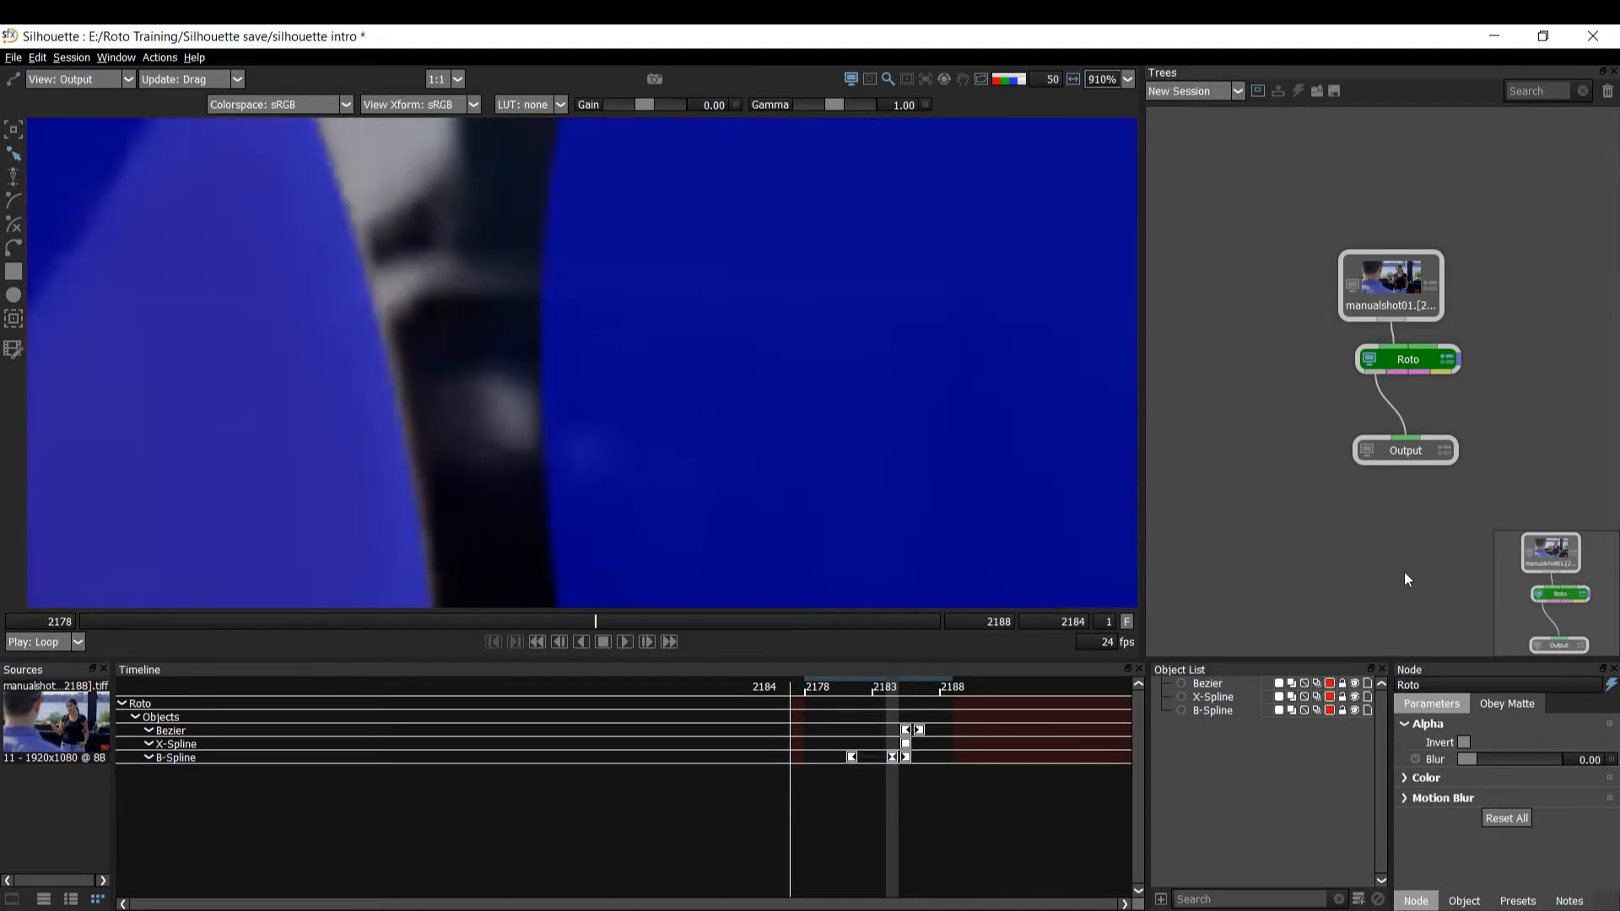
pyautogui.click(1464, 743)
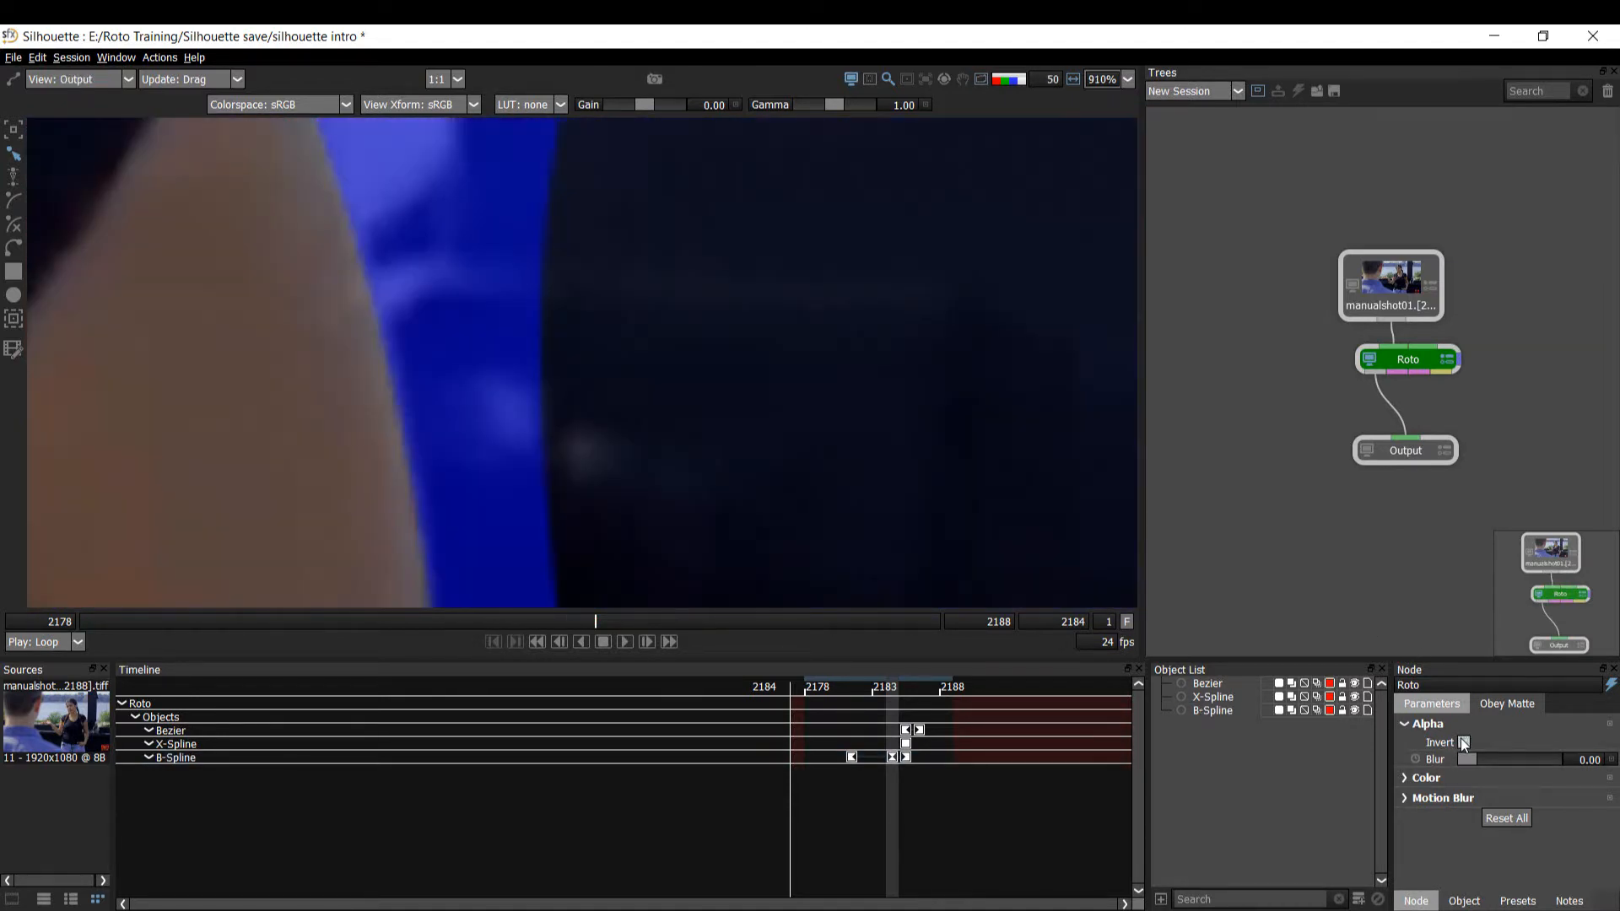
pyautogui.click(1463, 742)
pyautogui.click(1464, 742)
pyautogui.click(1463, 742)
pyautogui.press('1')
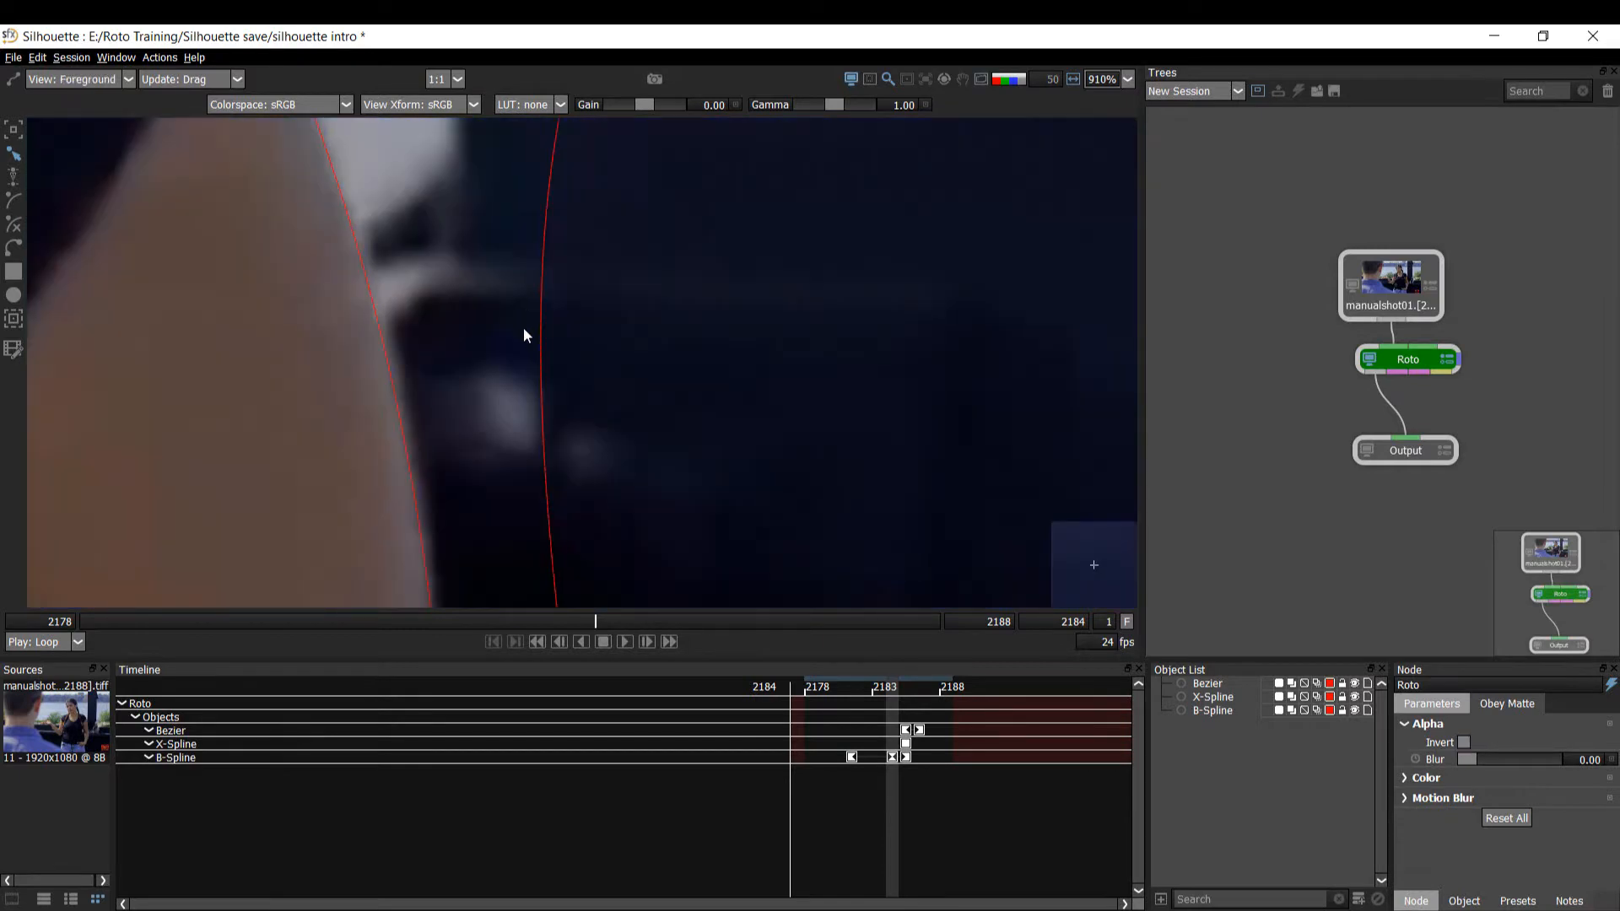
# - Go along the B-Spline's outer arm edge, selecting its points in turn from mid-arm up to just below the sleeve
pyautogui.moveTo(609, 319); pyautogui.dragTo(695, 313)
pyautogui.moveTo(572, 462); pyautogui.dragTo(526, 302)
pyautogui.scroll(2, 534, 287)
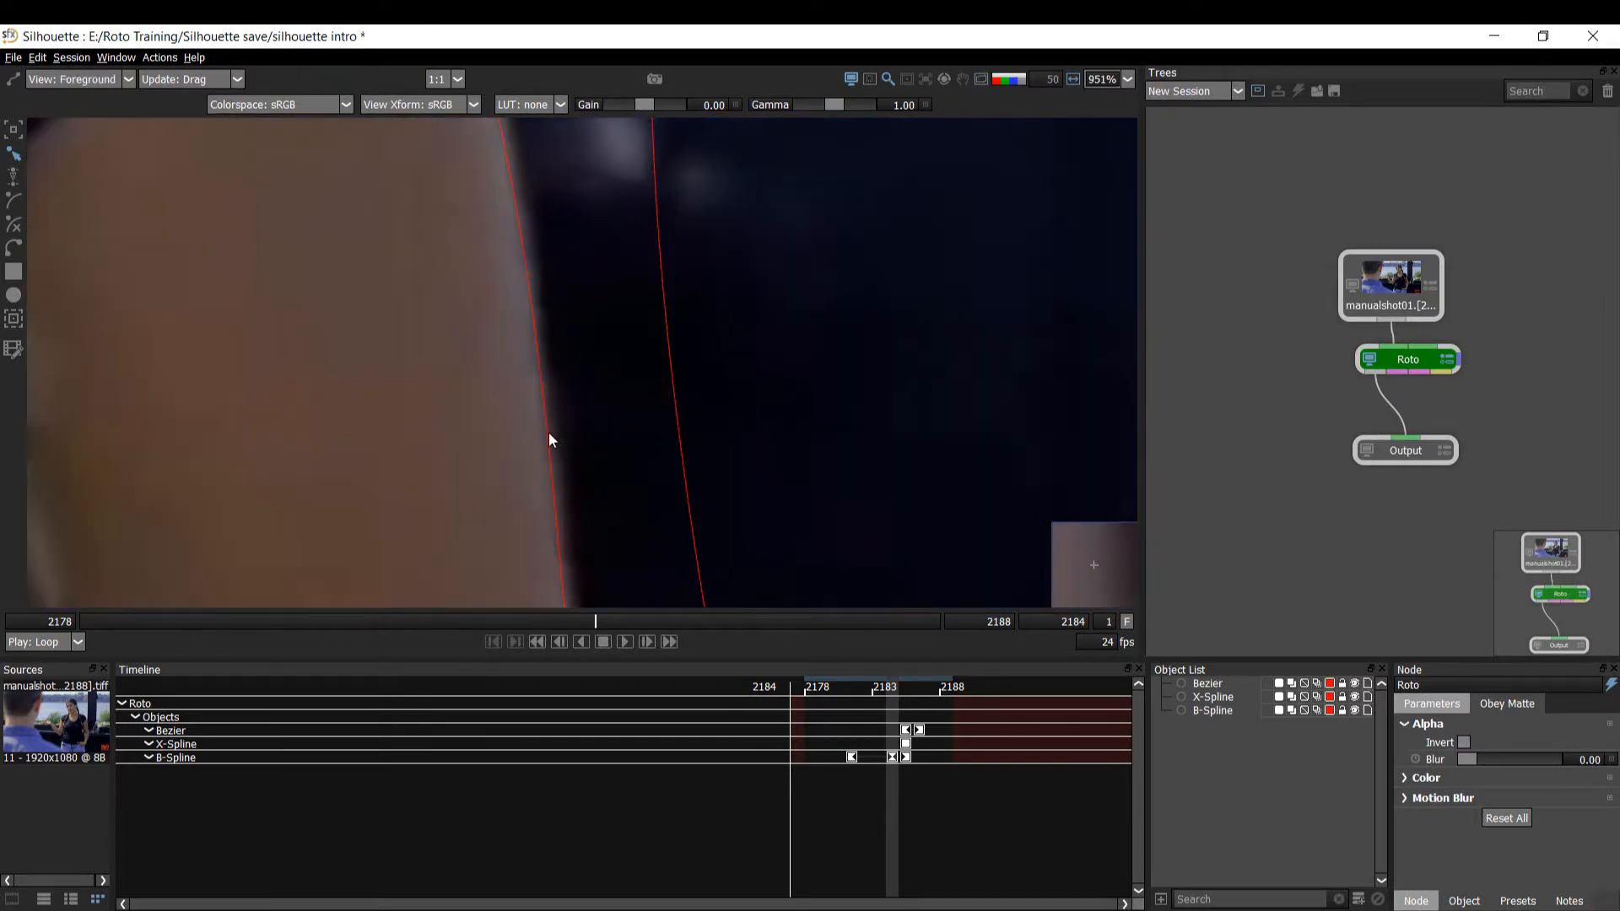
pyautogui.click(548, 432)
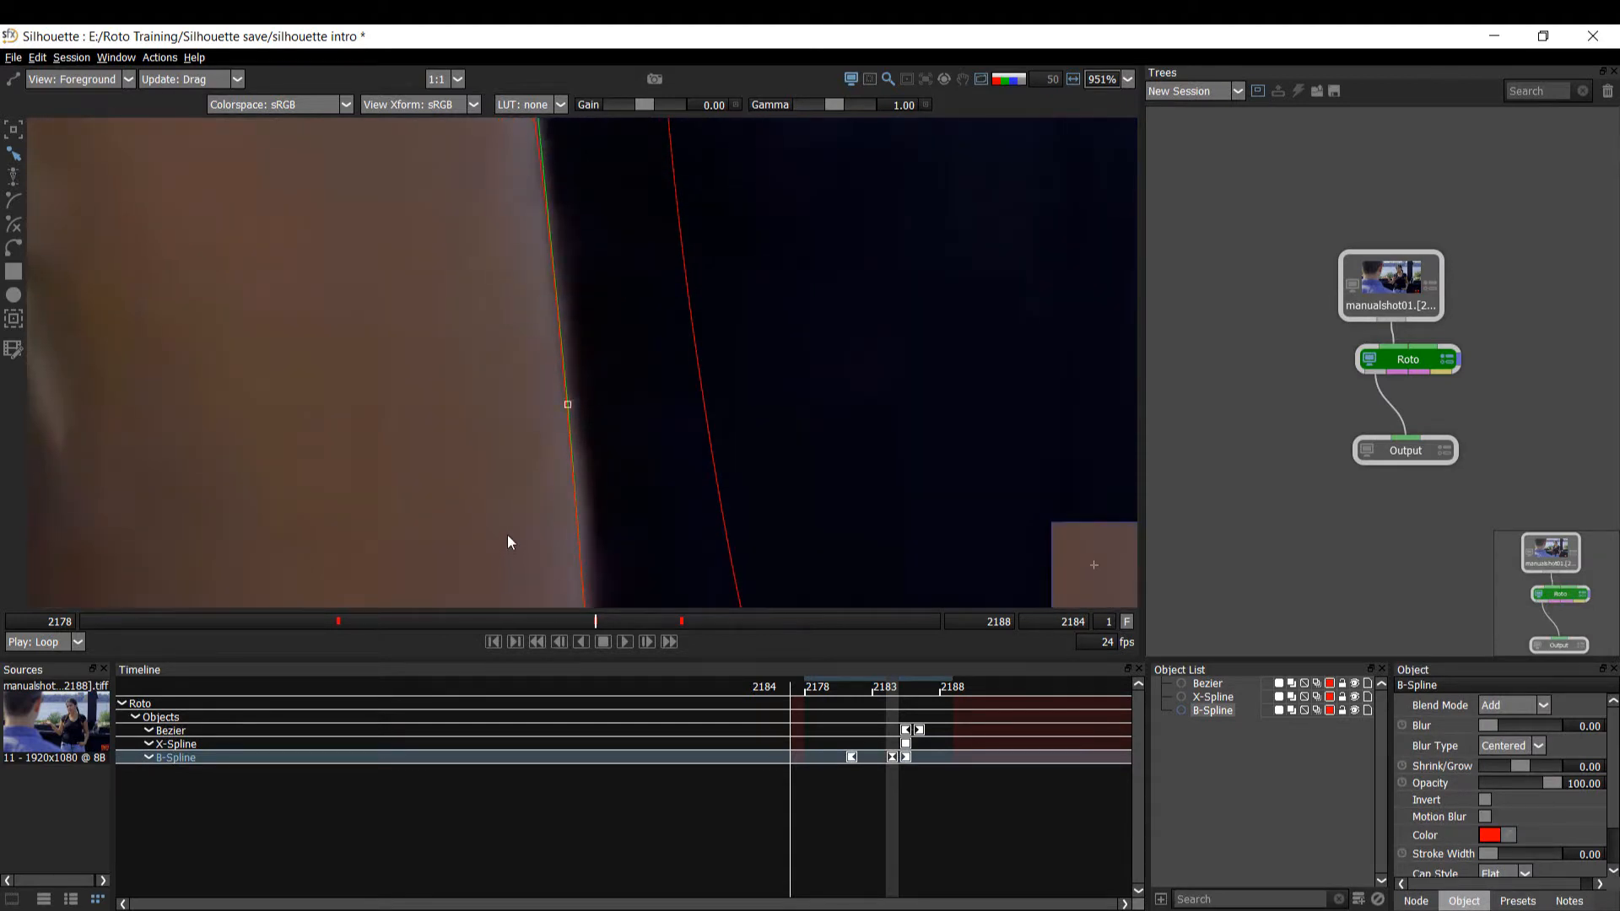
pyautogui.moveTo(579, 479); pyautogui.dragTo(570, 207)
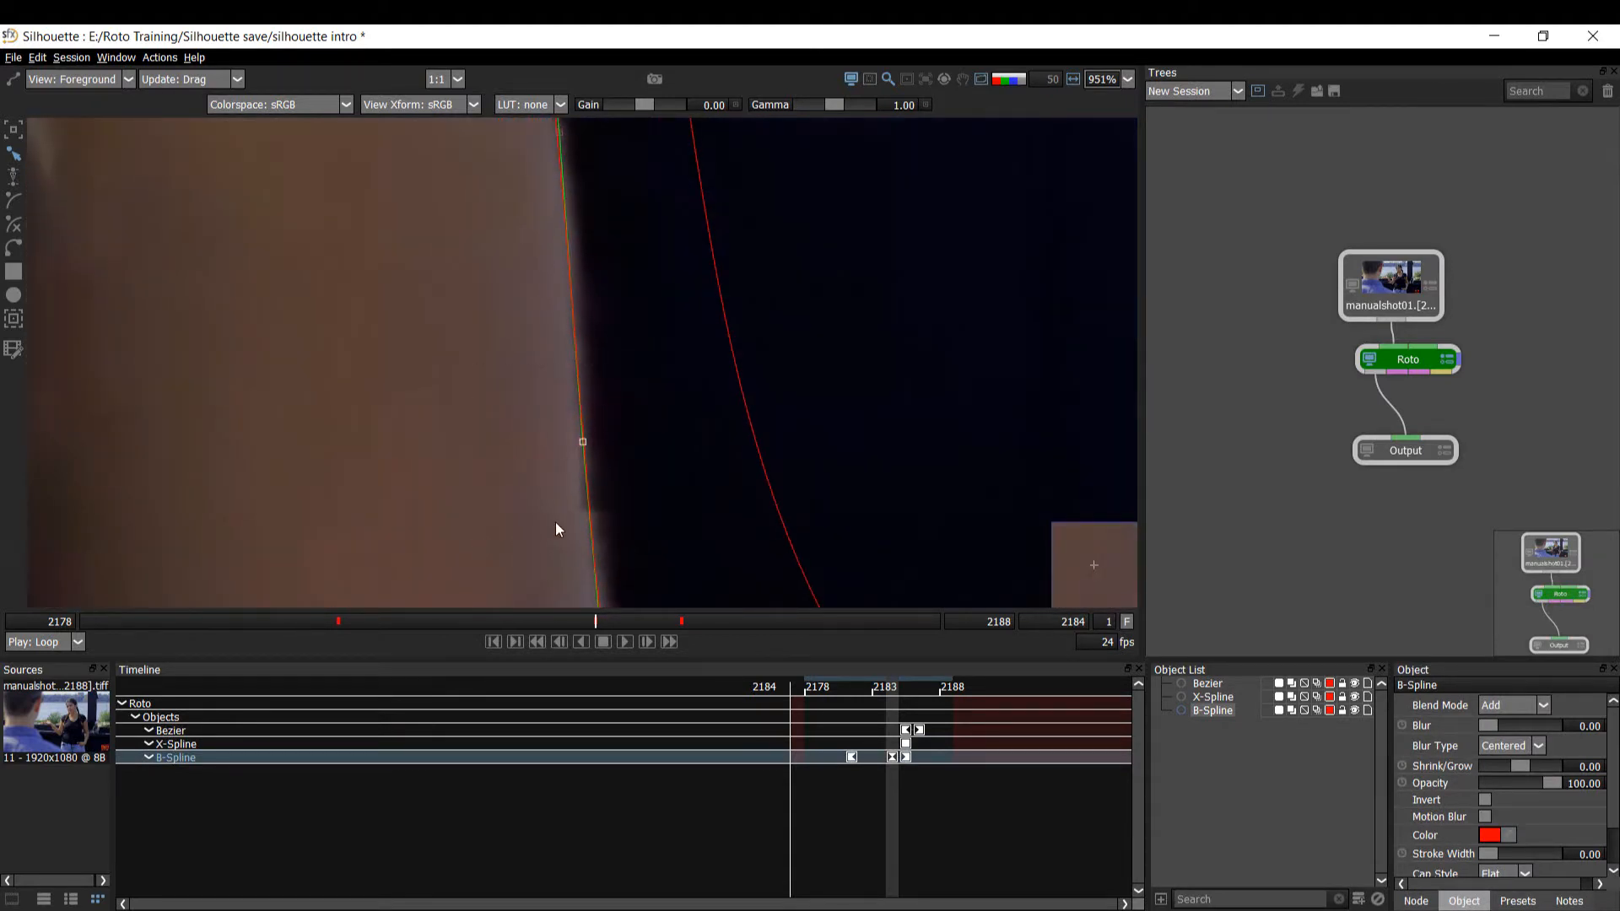
pyautogui.moveTo(555, 528)
pyautogui.mouseDown()
pyautogui.moveTo(534, 453)
pyautogui.moveTo(564, 224)
pyautogui.moveTo(540, 539)
pyautogui.mouseUp()
pyautogui.moveTo(646, 404); pyautogui.dragTo(522, 567)
pyautogui.moveTo(574, 346); pyautogui.dragTo(589, 498)
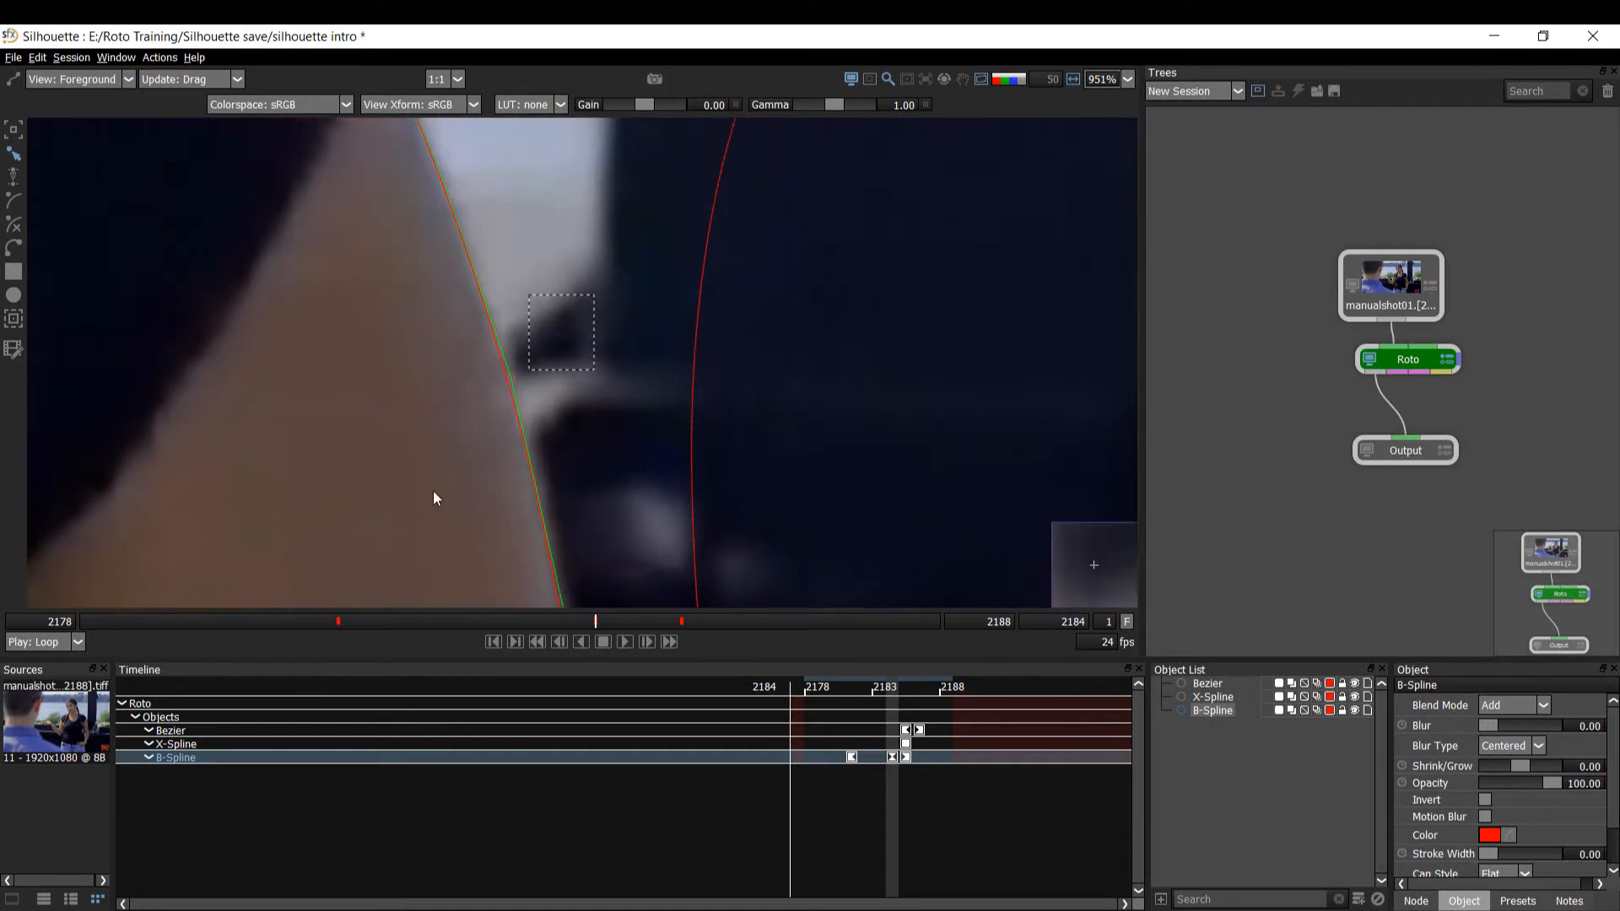
pyautogui.moveTo(516, 363); pyautogui.dragTo(521, 496)
pyautogui.click(450, 317)
pyautogui.moveTo(499, 289); pyautogui.dragTo(391, 383)
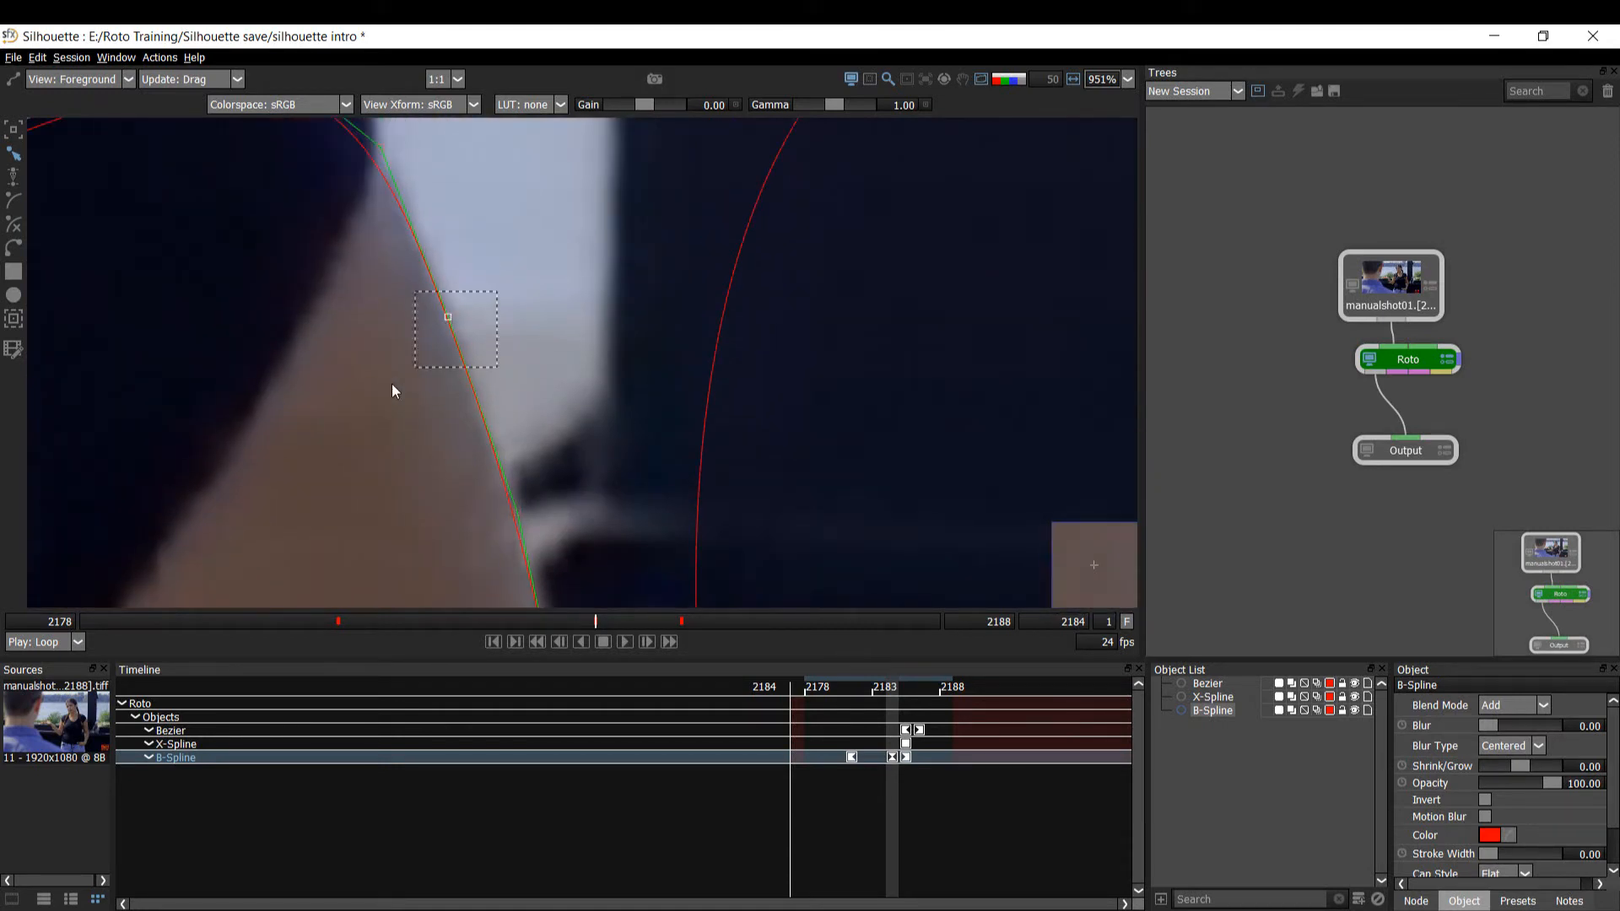
# - Check the upper arm edge in the non-inverted Output and Foreground, deselect the B-Spline and compare both views again
pyautogui.press('3')
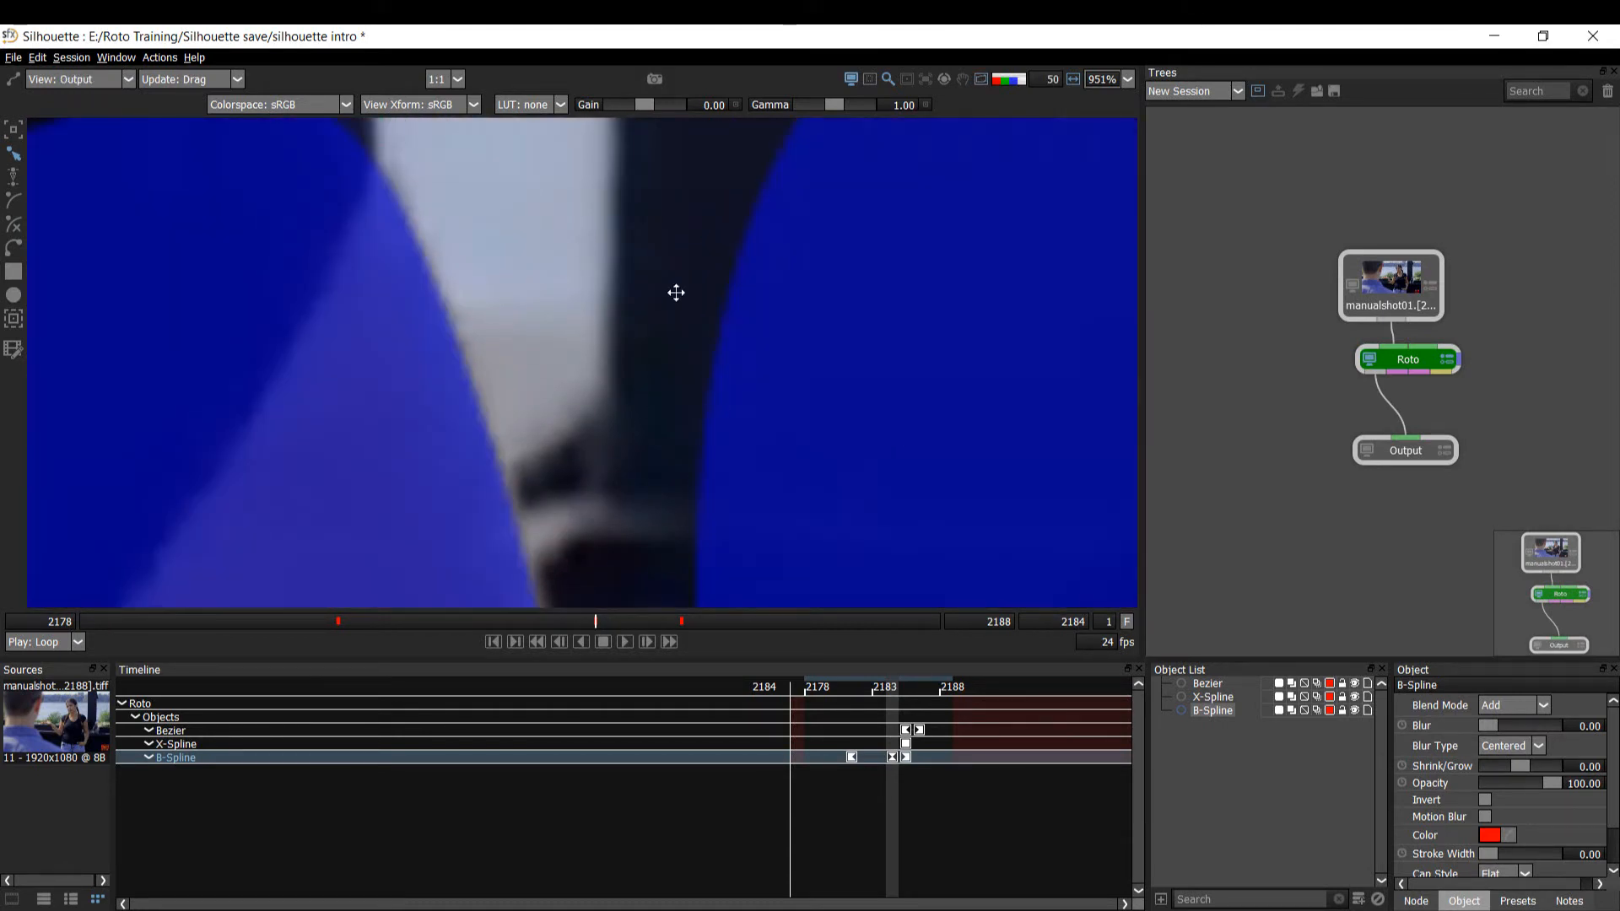
pyautogui.moveTo(676, 293); pyautogui.dragTo(708, 120)
pyautogui.press('1')
pyautogui.press('3')
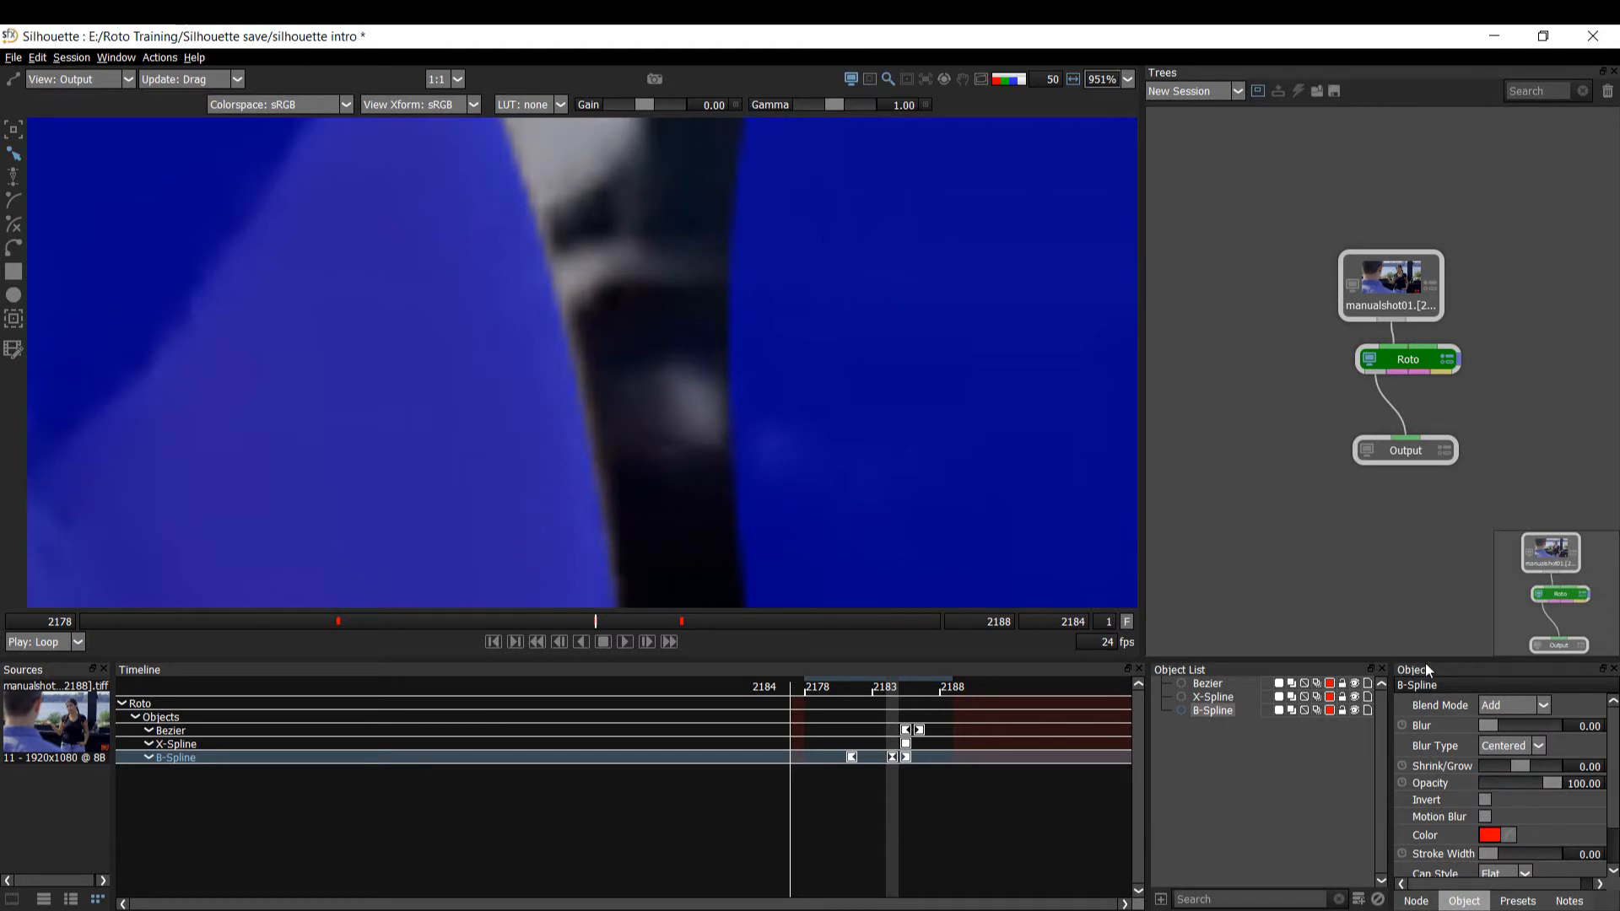
pyautogui.click(529, 317)
pyautogui.press('1')
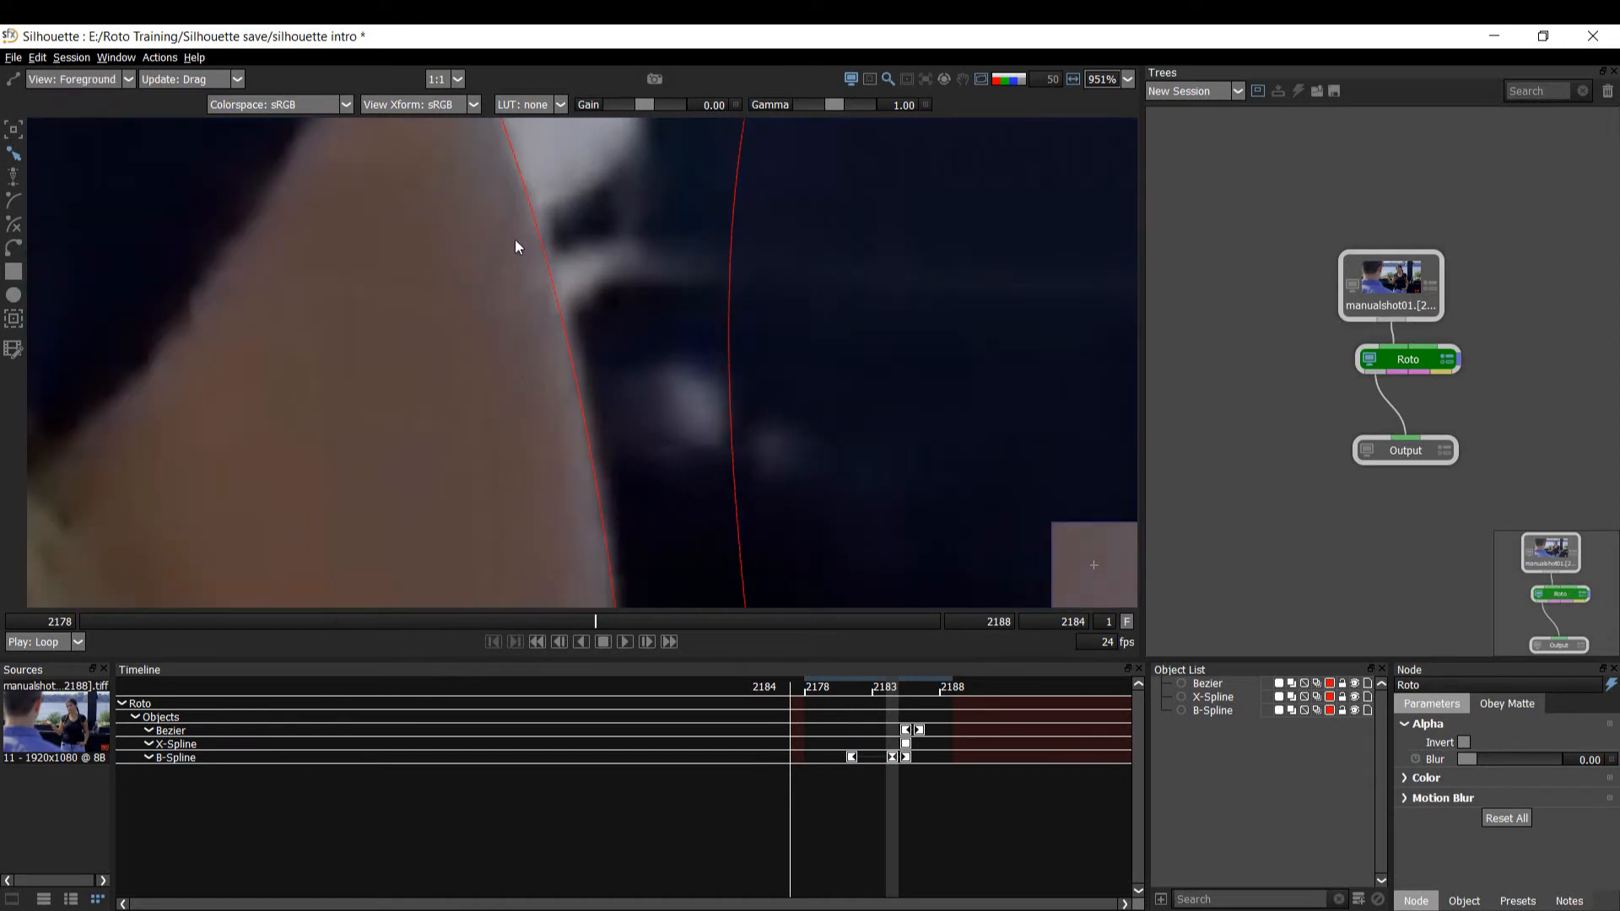
pyautogui.press('3')
pyautogui.press('1')
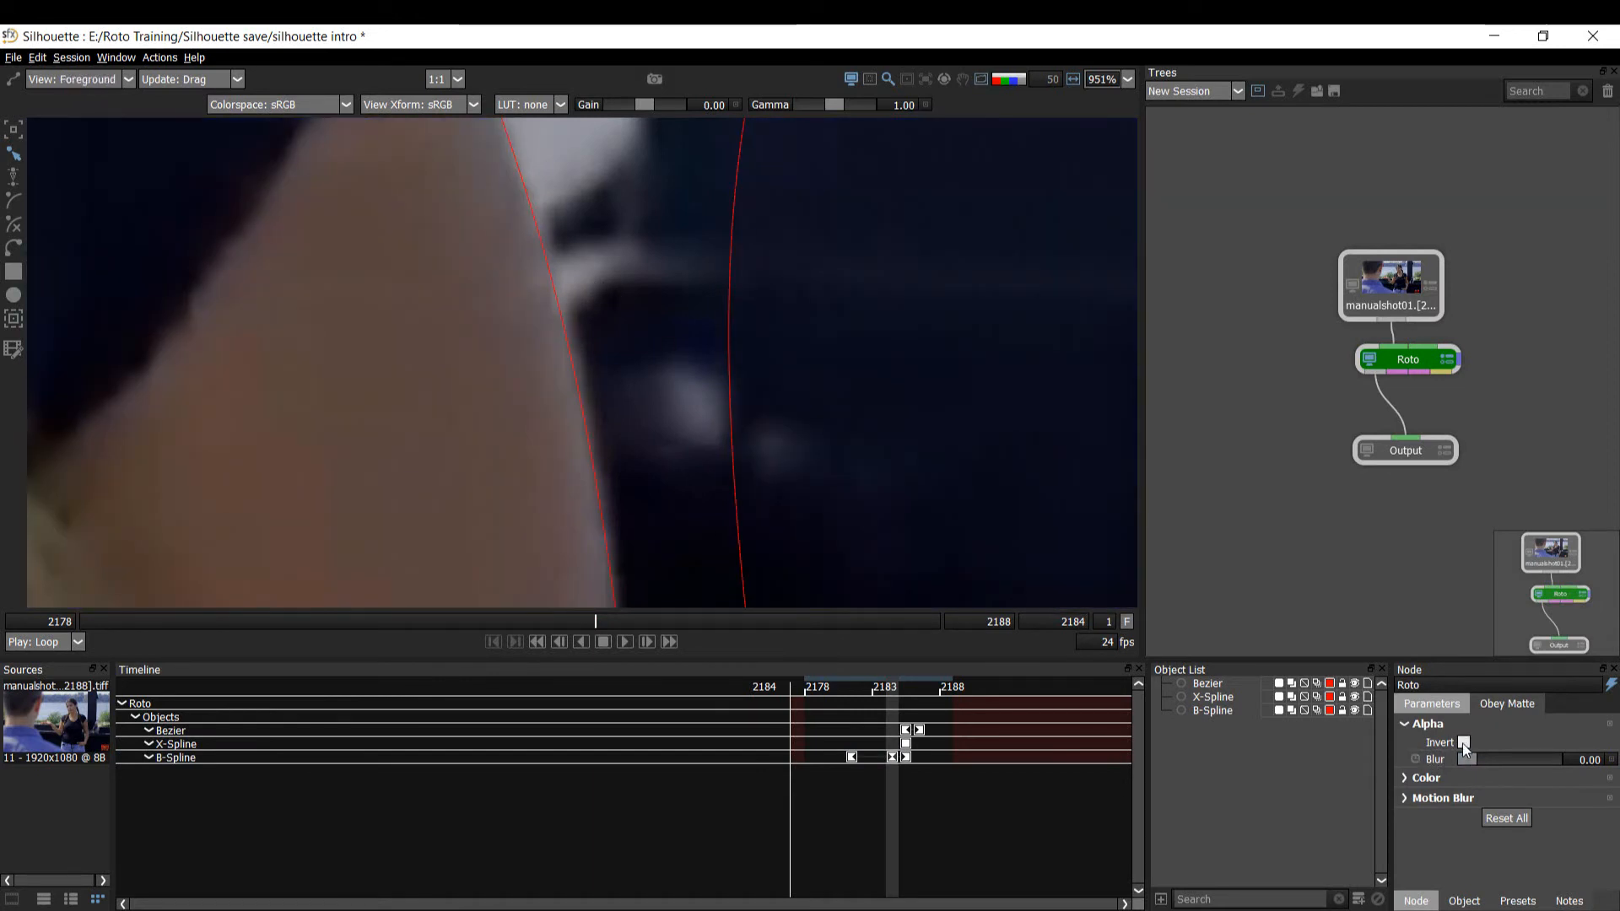
# - Invert the Roto alpha, inspect the edge close up and across the arm in Output, and return to the Foreground view
pyautogui.click(1463, 742)
pyautogui.press('3')
pyautogui.press('1')
pyautogui.press('3')
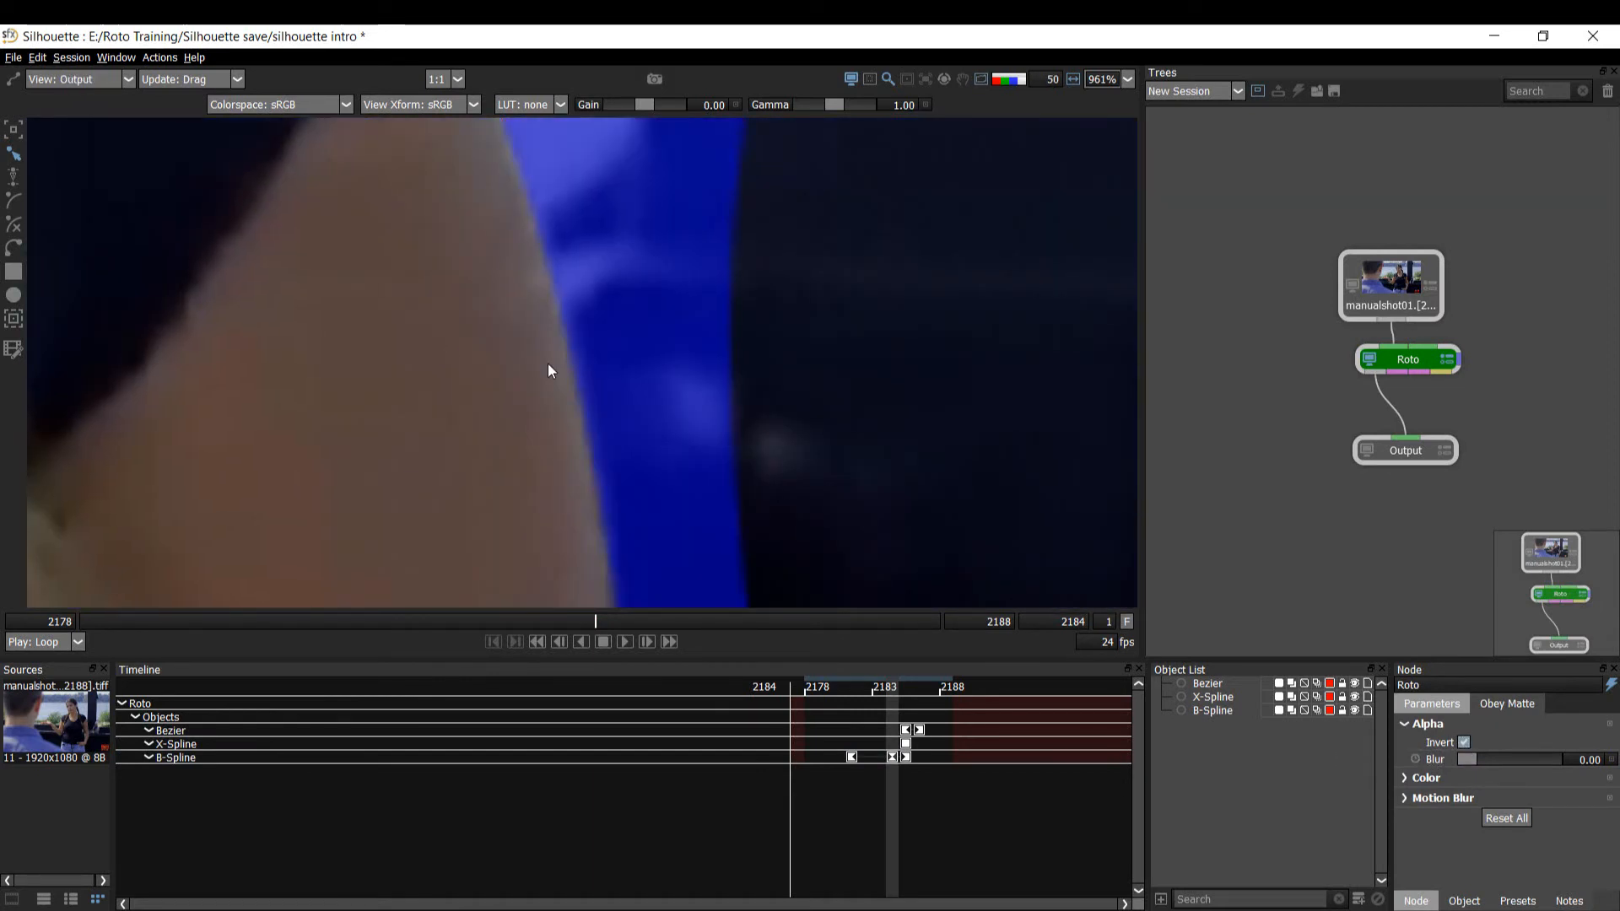
pyautogui.scroll(-2, 596, 494)
pyautogui.scroll(-5, 646, 273)
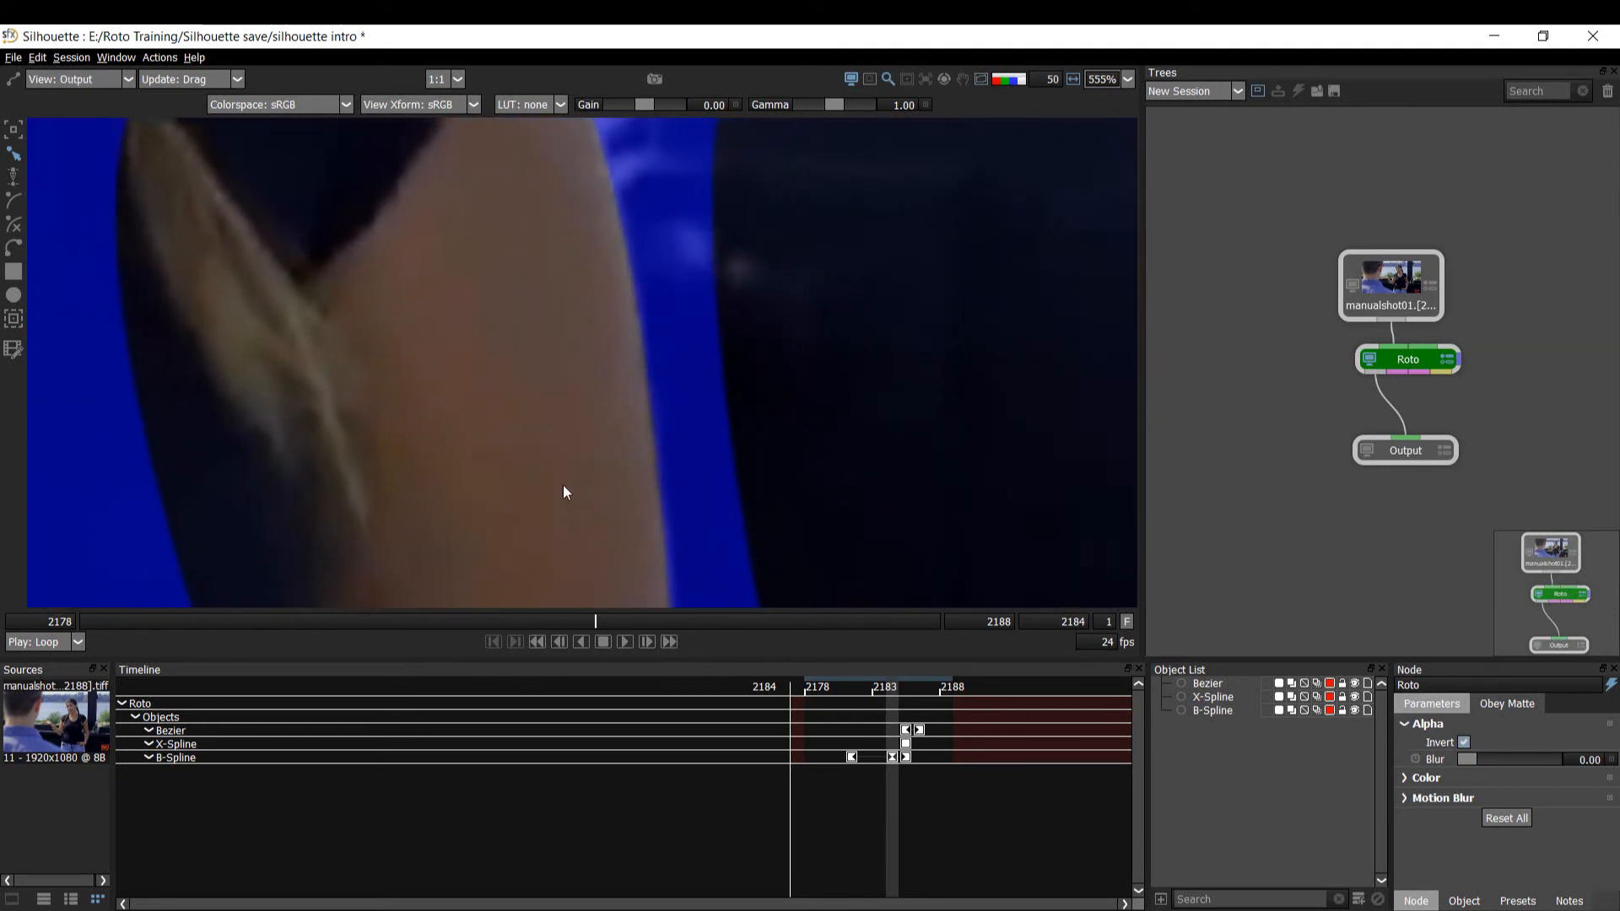
pyautogui.scroll(-2, 746, 291)
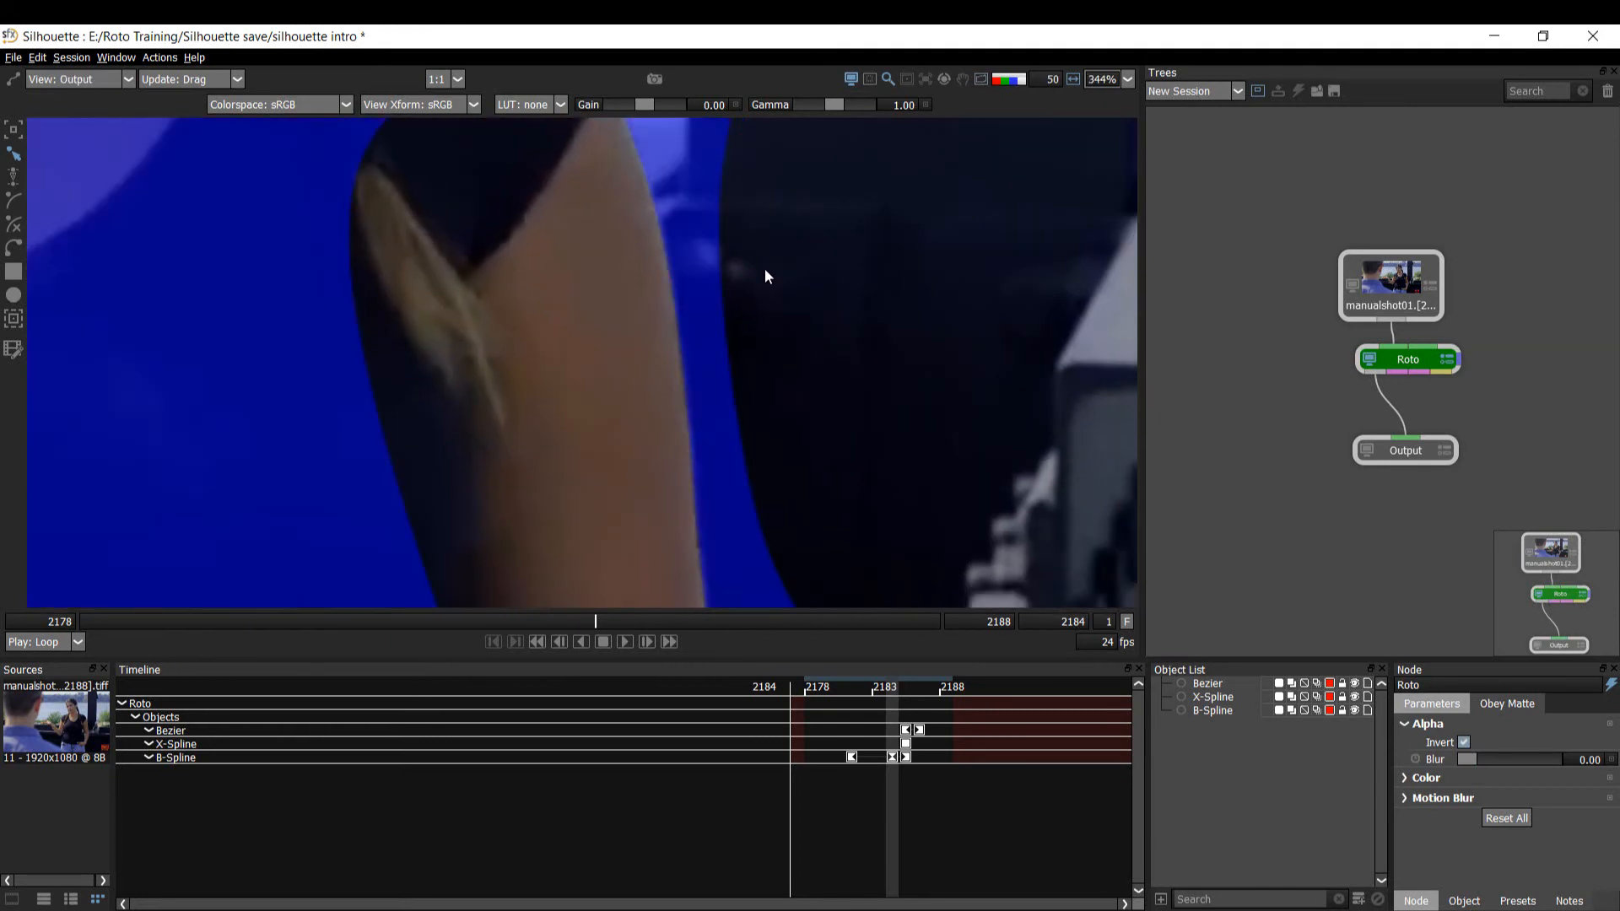
pyautogui.press('1')
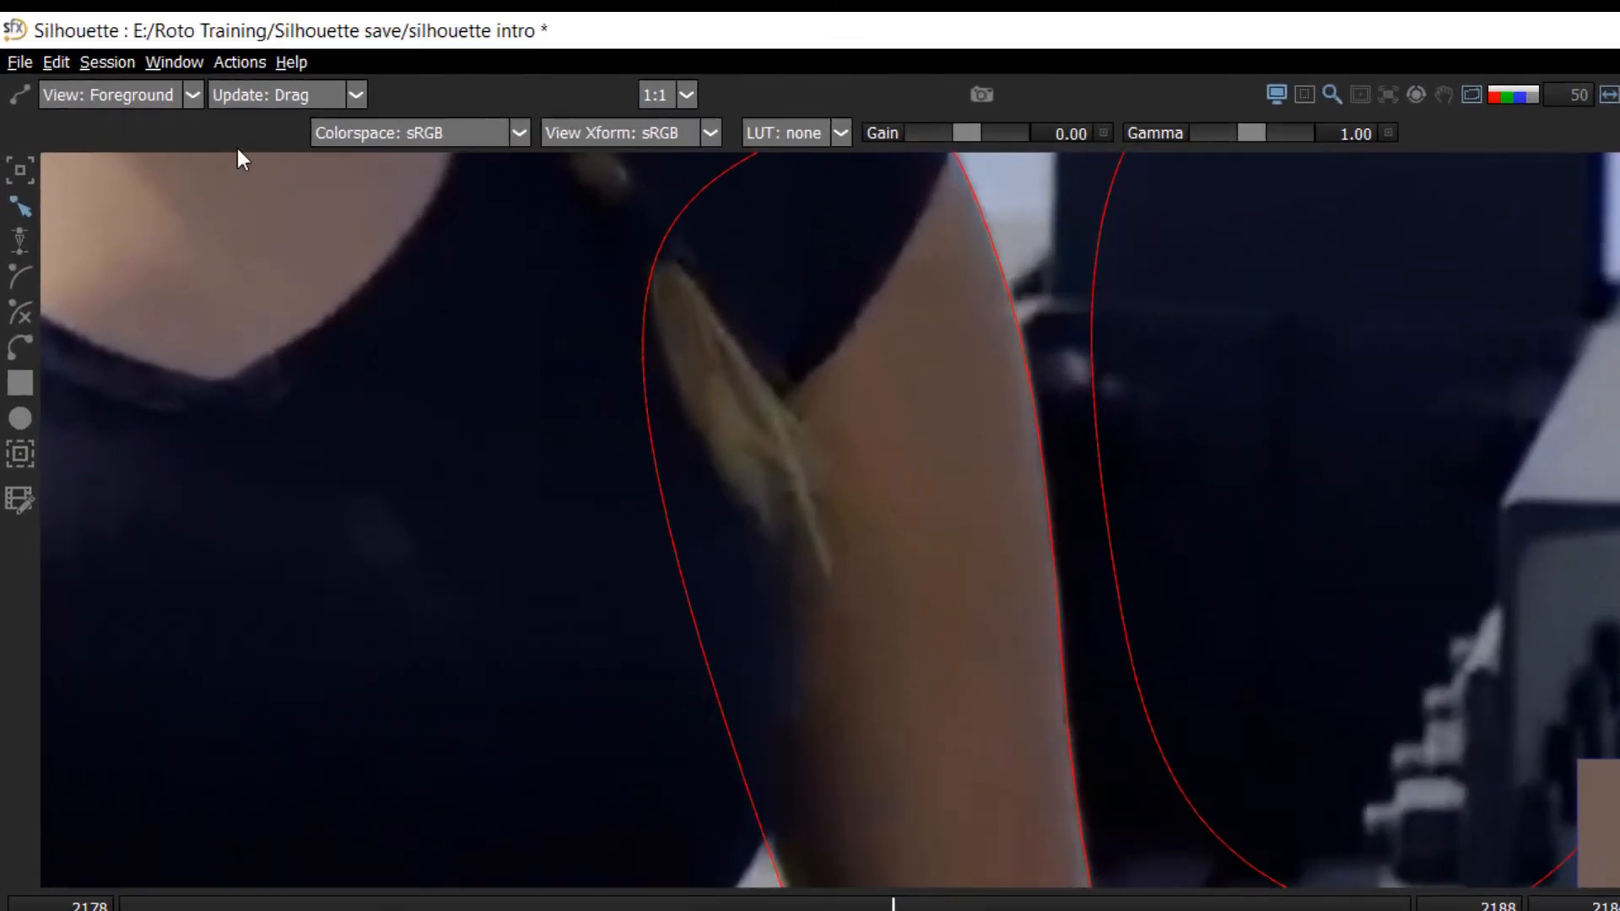